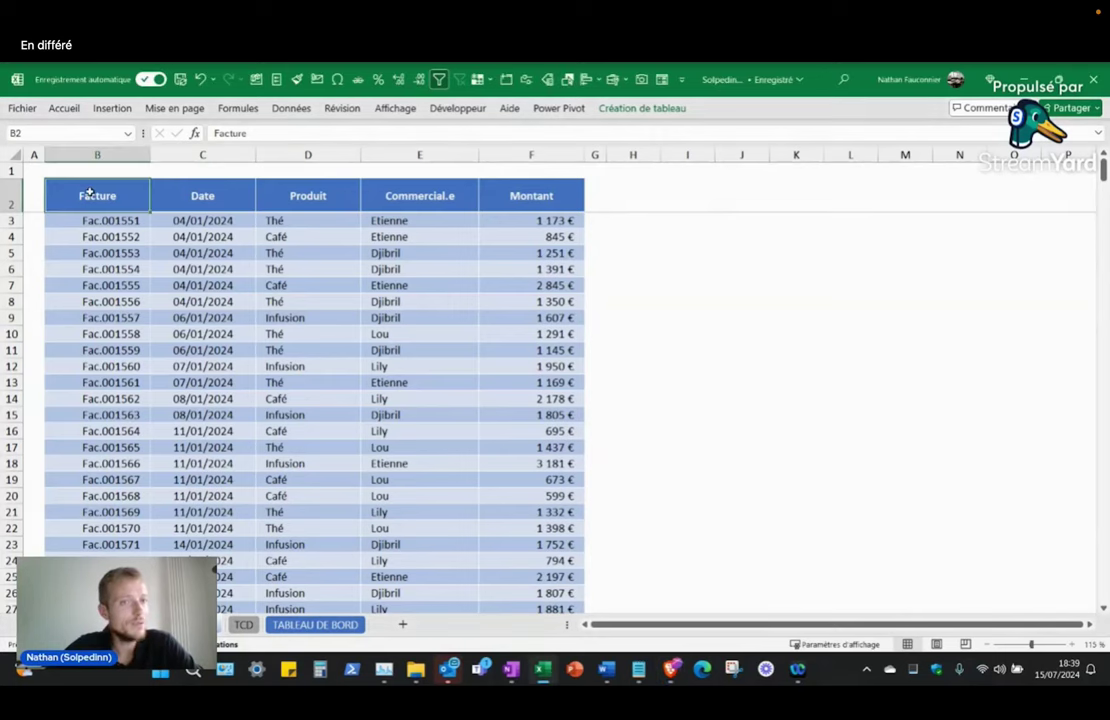
Step: Select the invoice table range from its header down to row 19
{"action": "mouse_move", "coordinate": [87, 192]}
{"action": "left_mouse_down"}
{"action": "mouse_move", "coordinate": [512, 276]}
{"action": "mouse_move", "coordinate": [508, 350]}
{"action": "left_mouse_up"}
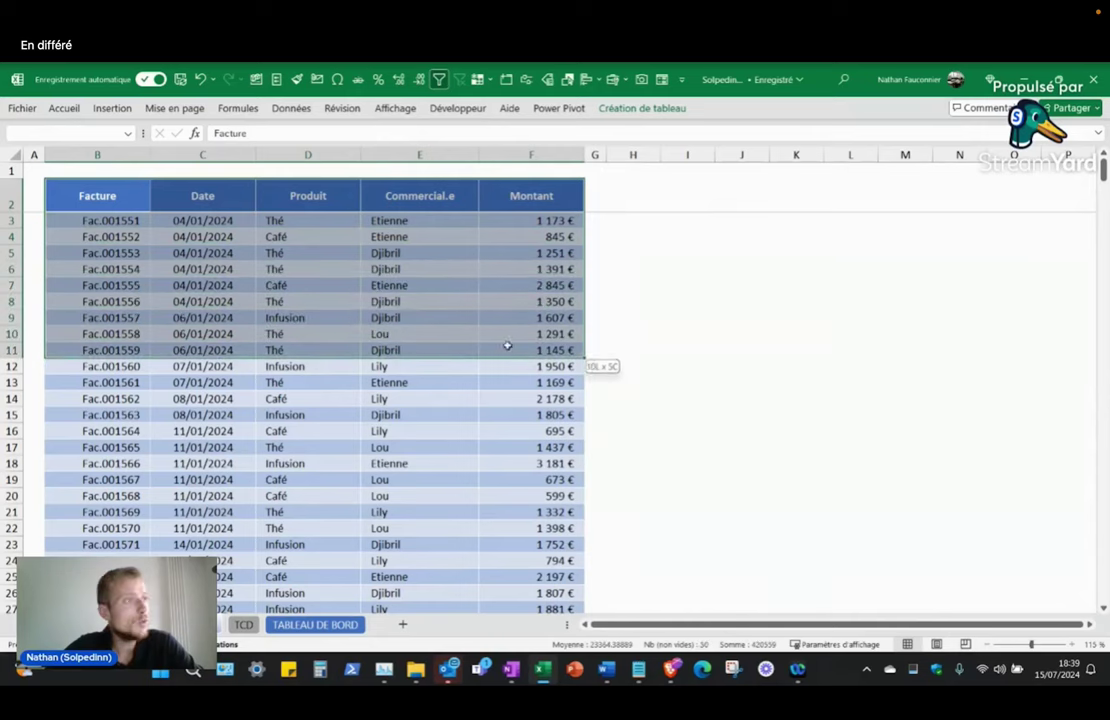
{"action": "left_click", "coordinate": [399, 240]}
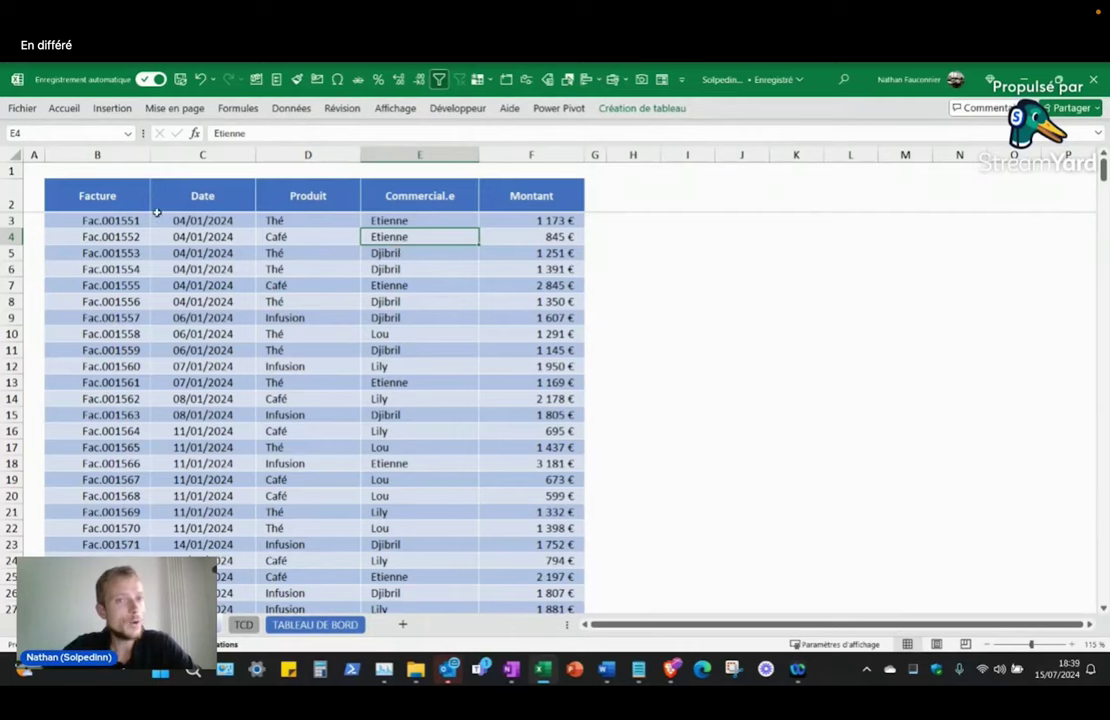
{"action": "left_click_drag", "start_coordinate": [112, 202], "coordinate": [545, 465]}
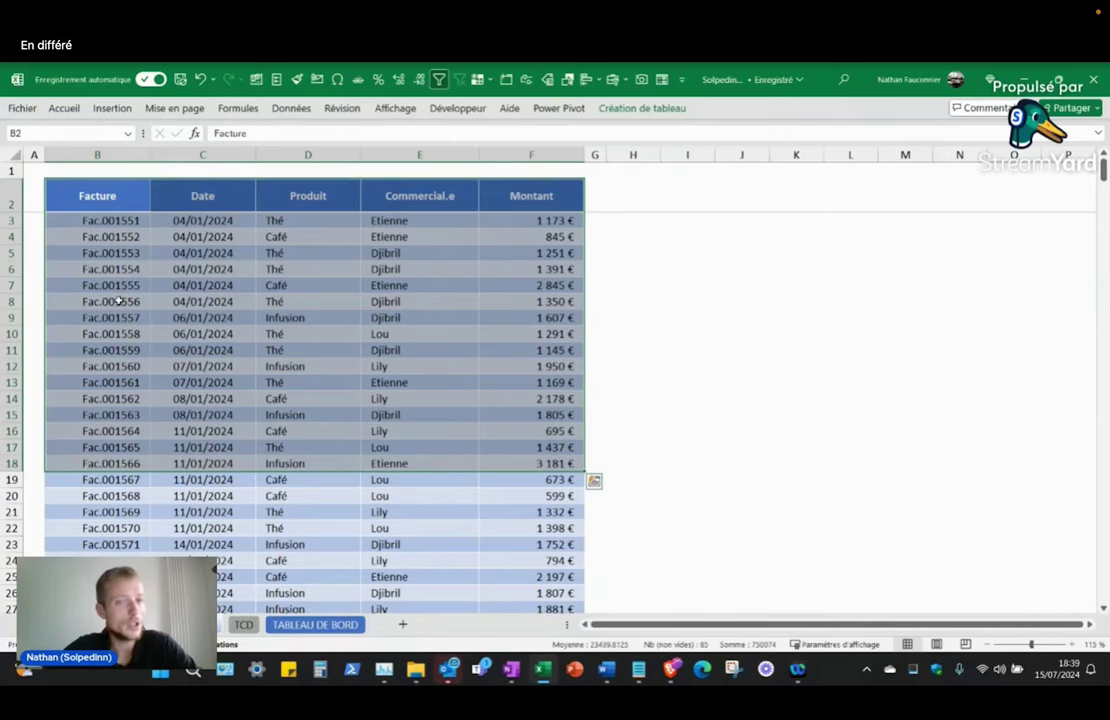
{"action": "left_click_drag", "start_coordinate": [97, 196], "coordinate": [575, 484]}
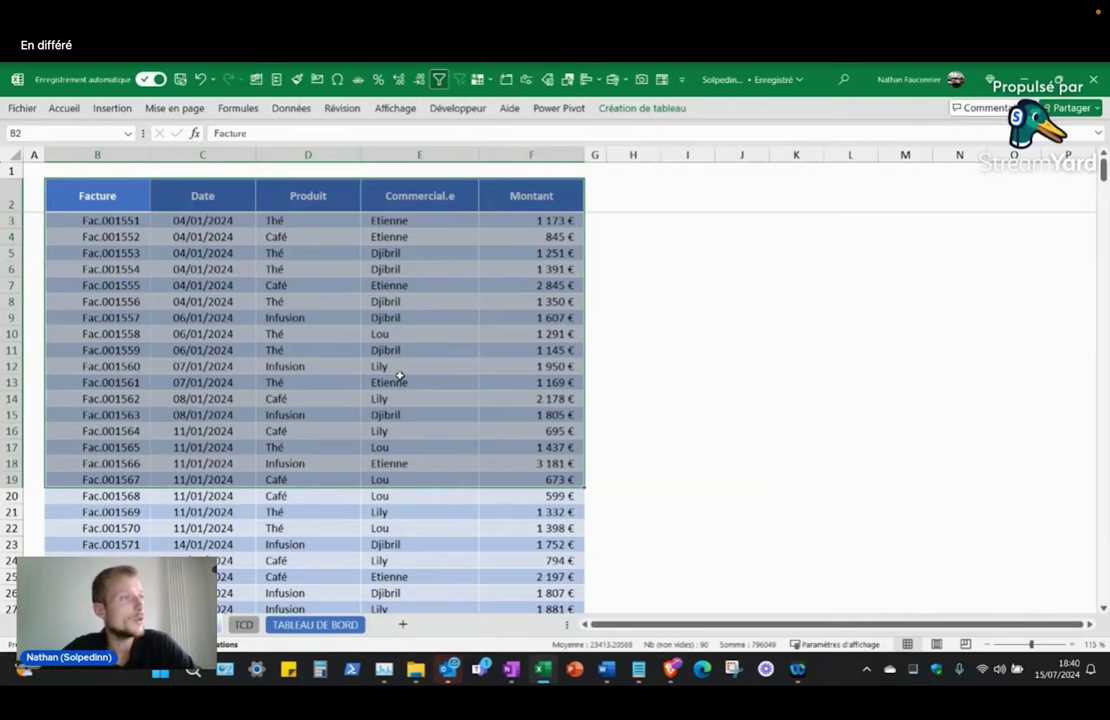
{"action": "left_click", "coordinate": [169, 238]}
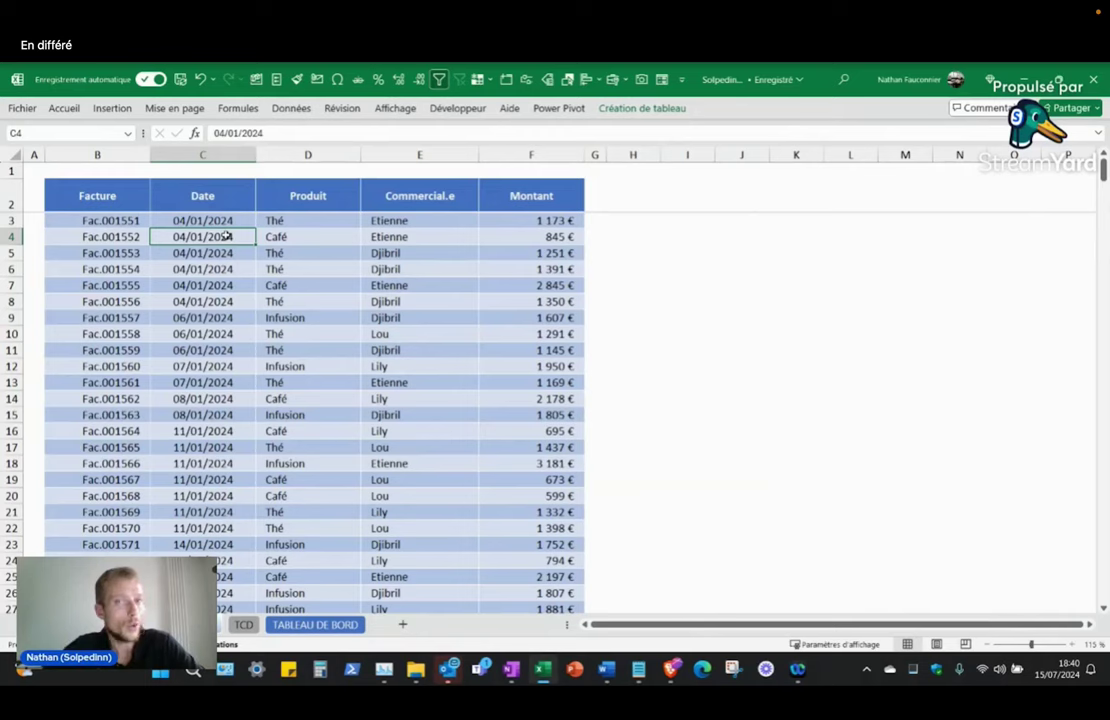
Step: Select the Facture, Date, Produit, Commercial.e and Montant columns in turn
{"action": "left_click", "coordinate": [115, 154]}
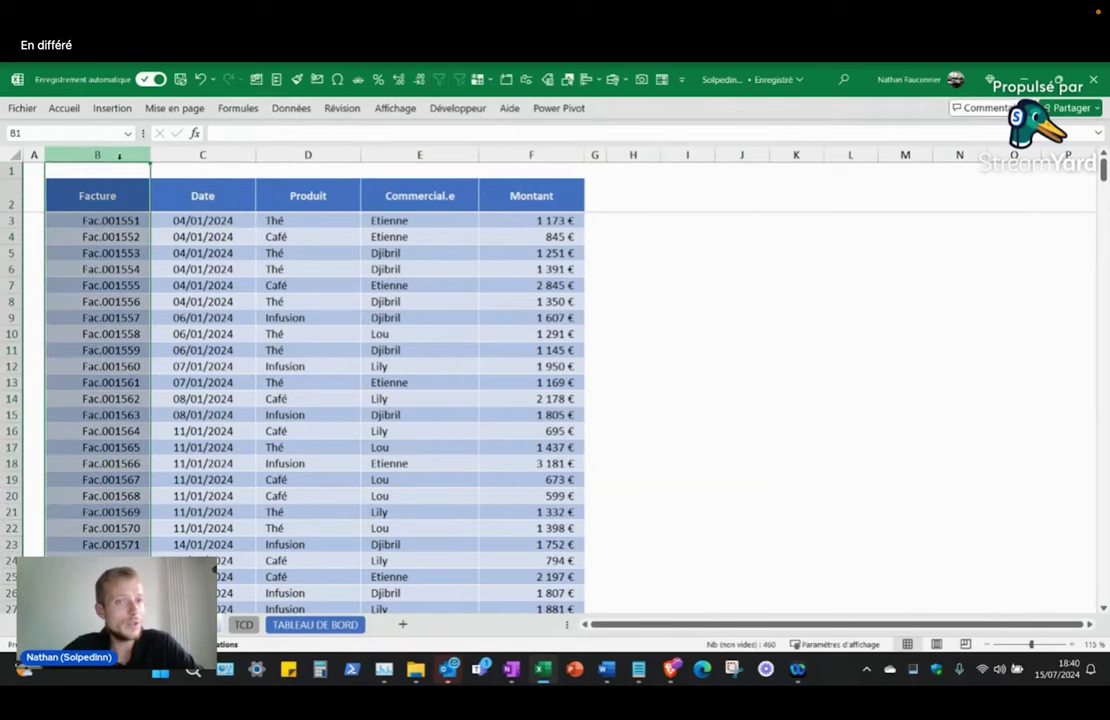
{"action": "left_click", "coordinate": [224, 153]}
{"action": "left_click", "coordinate": [331, 157]}
{"action": "left_click_drag", "start_coordinate": [330, 160], "coordinate": [329, 156]}
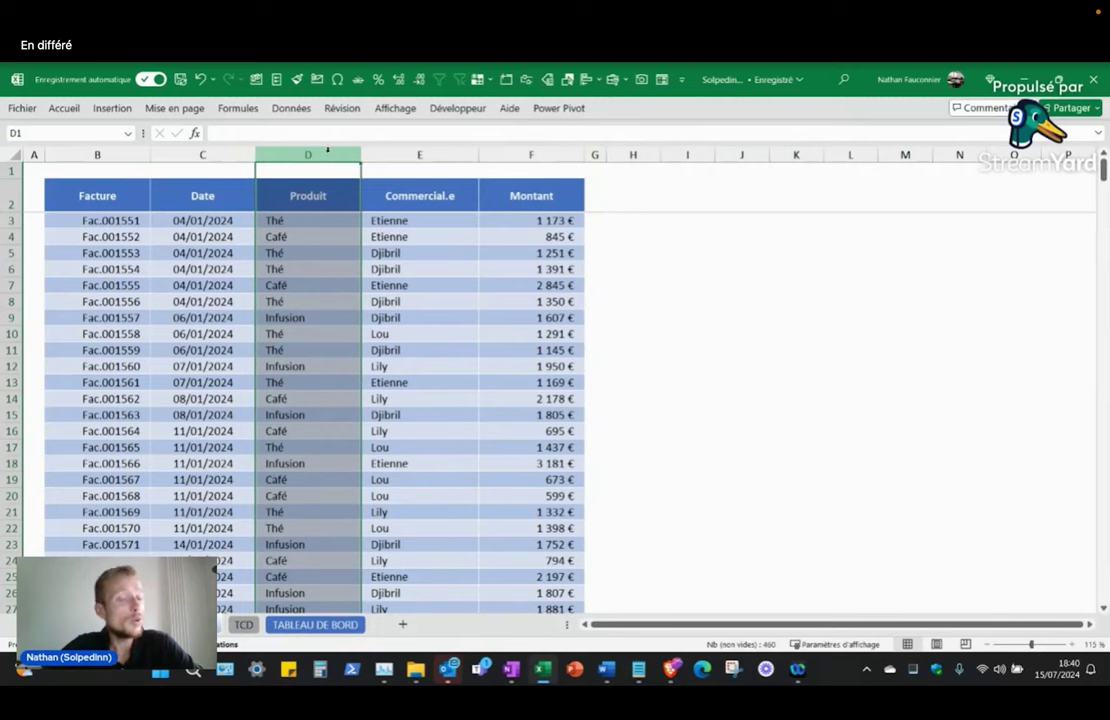
{"action": "left_click", "coordinate": [429, 156]}
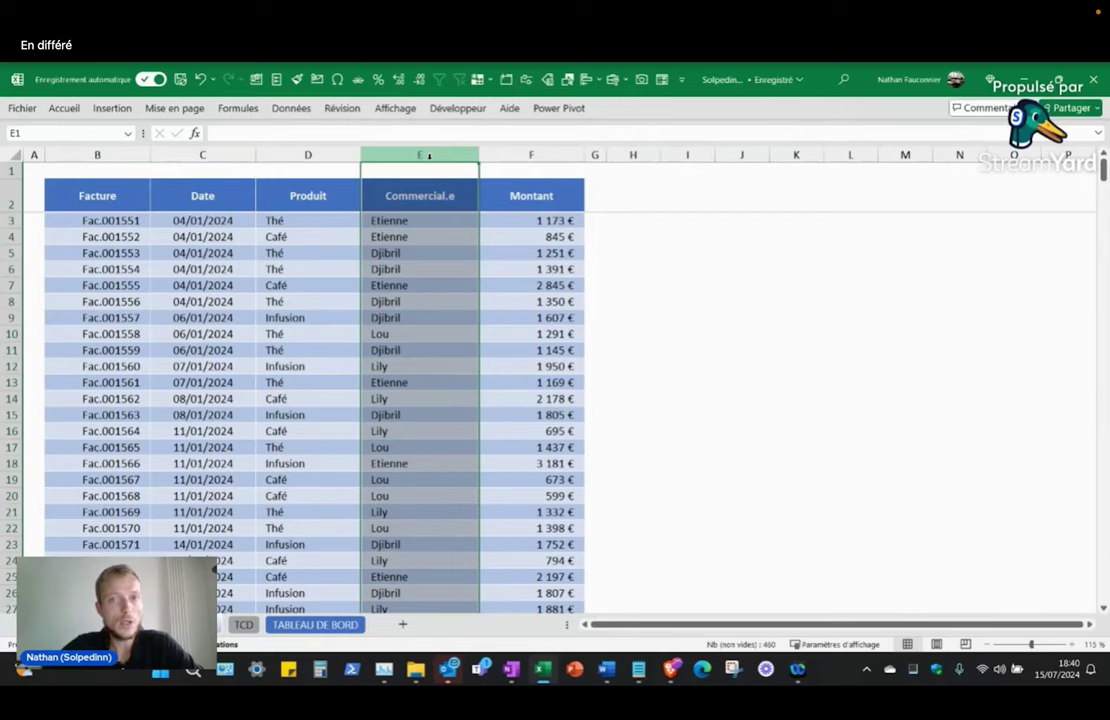
{"action": "left_click", "coordinate": [531, 155]}
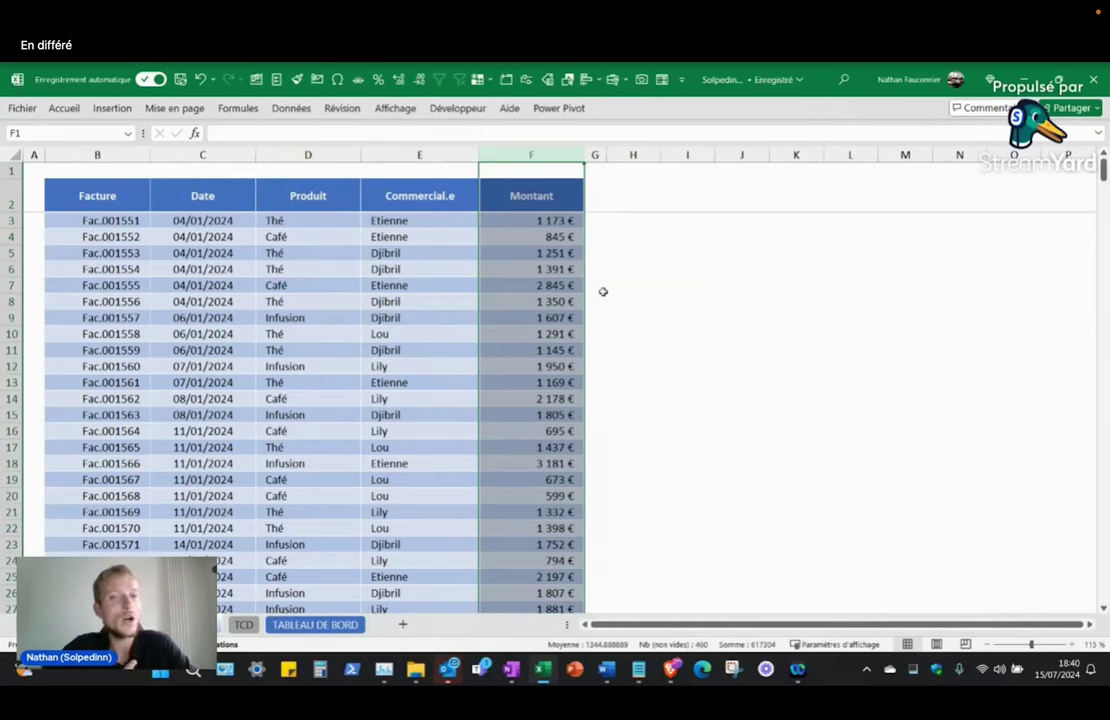
Step: Reselect the table down to row 19, check the 2 178 € amount, then open the TCD sheet
{"action": "left_click_drag", "start_coordinate": [101, 193], "coordinate": [549, 470]}
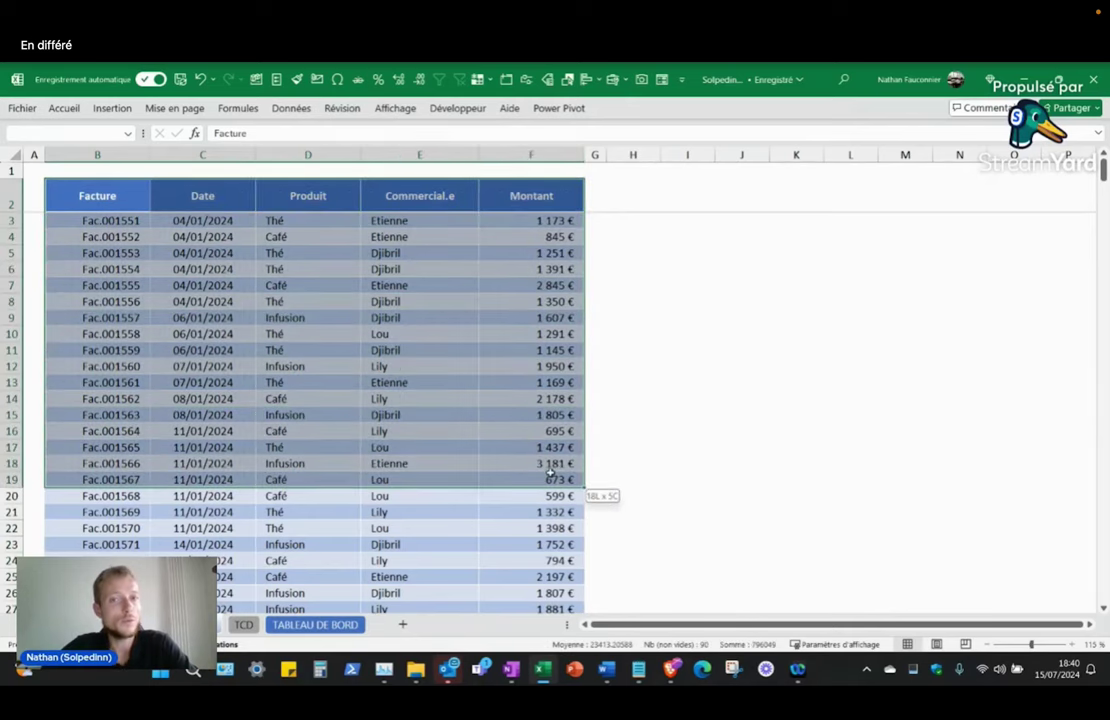
{"action": "left_click_drag", "start_coordinate": [549, 470], "coordinate": [549, 480]}
{"action": "left_click", "coordinate": [553, 398]}
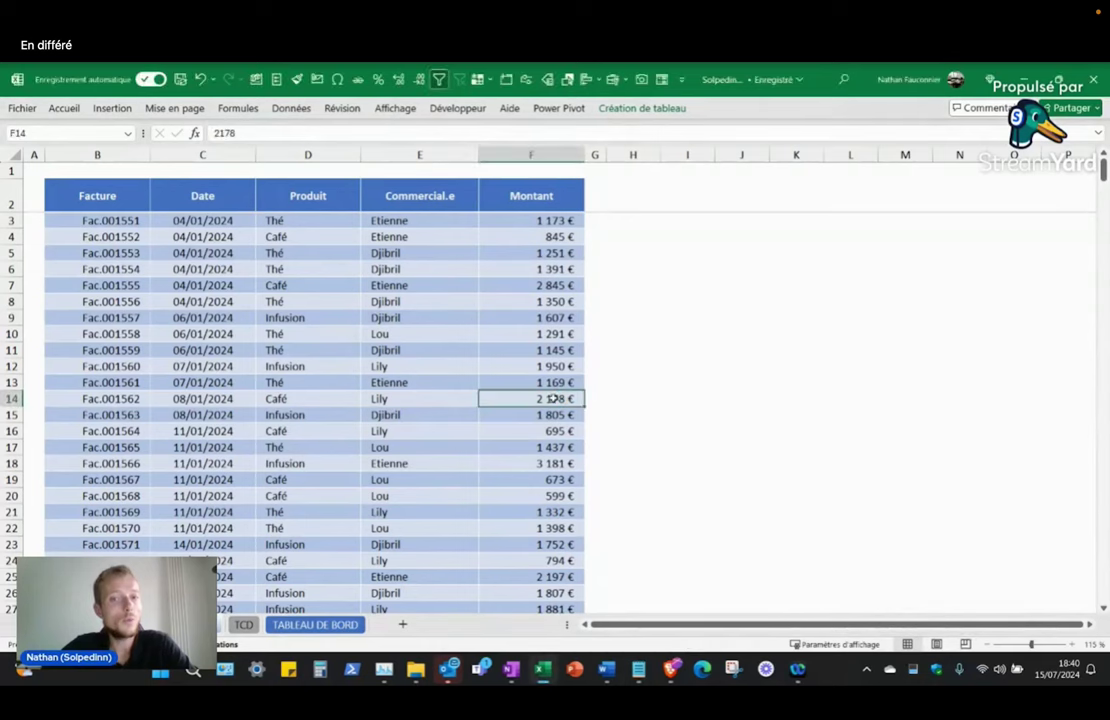
{"action": "left_click", "coordinate": [243, 624]}
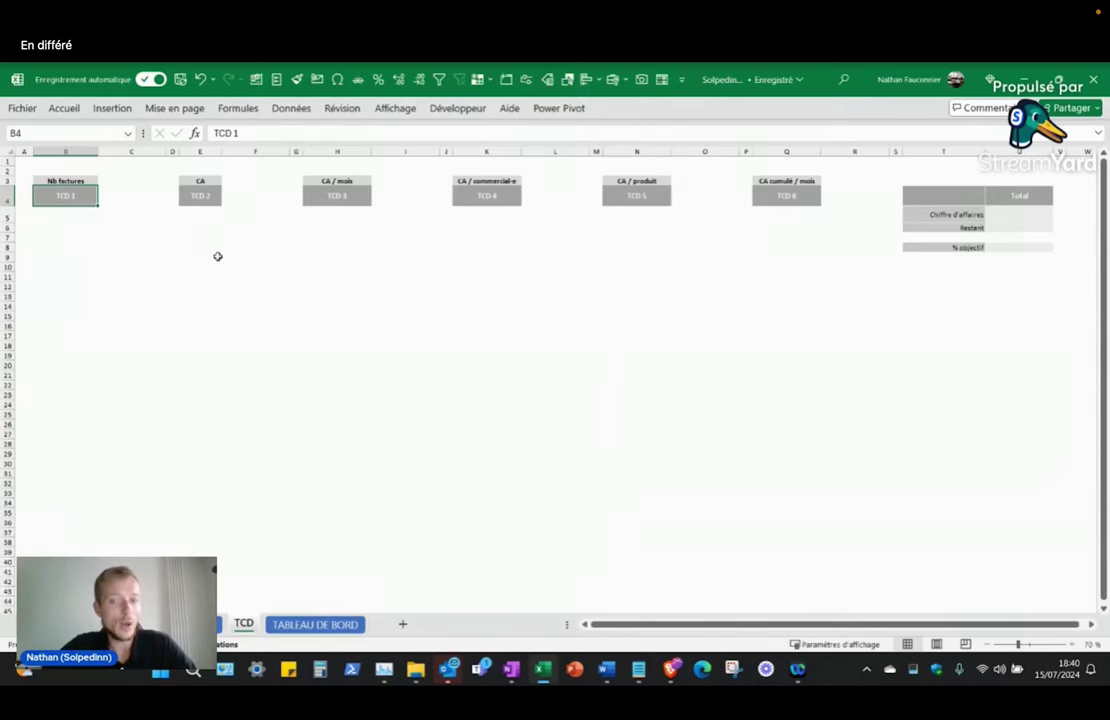
{"action": "scroll", "coordinate": [205, 256], "scroll_direction": "up", "scroll_amount": 3, "text": "ctrl"}
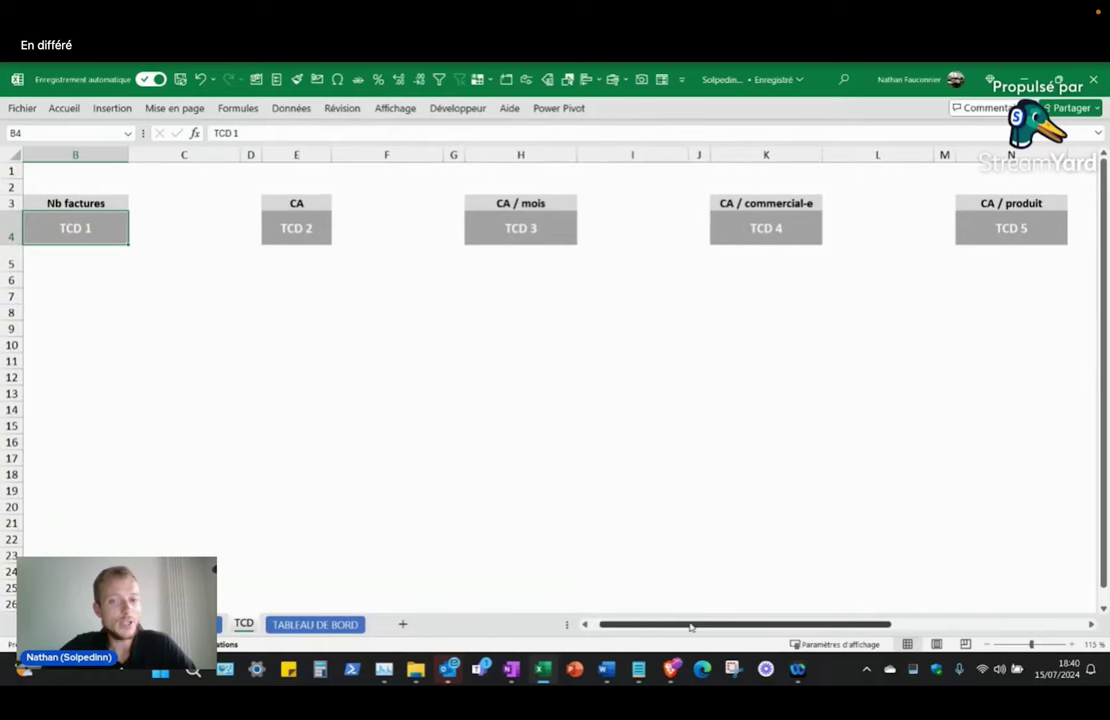
{"action": "left_click_drag", "start_coordinate": [650, 627], "coordinate": [641, 627]}
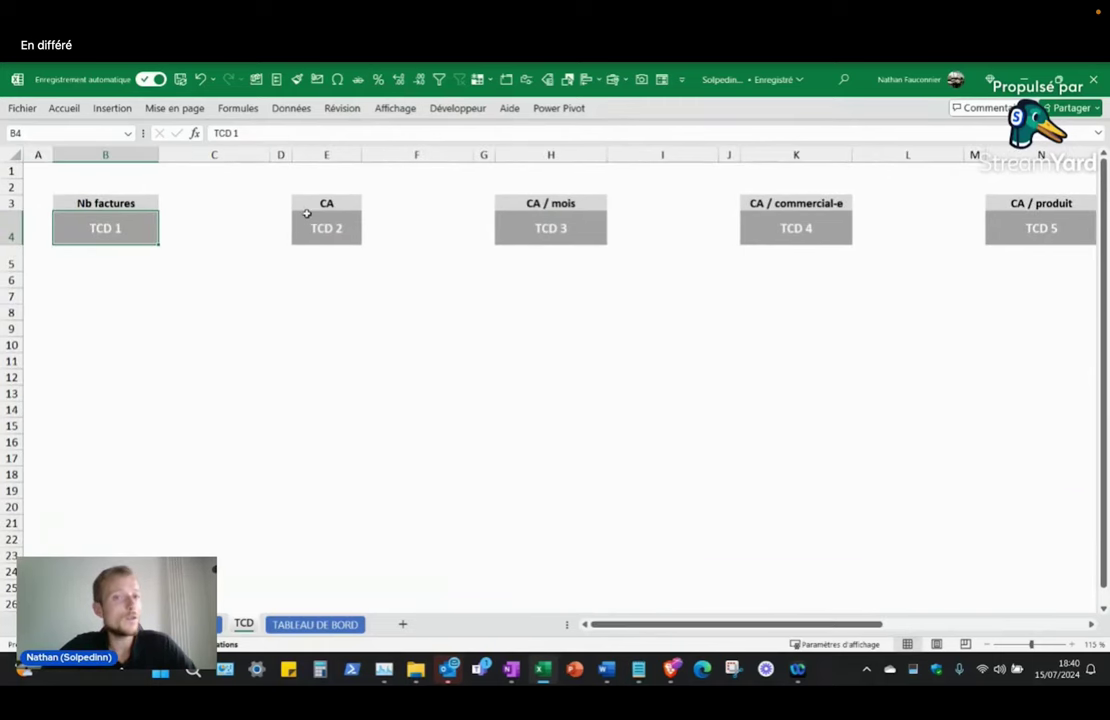
{"action": "left_click_drag", "start_coordinate": [545, 208], "coordinate": [554, 224]}
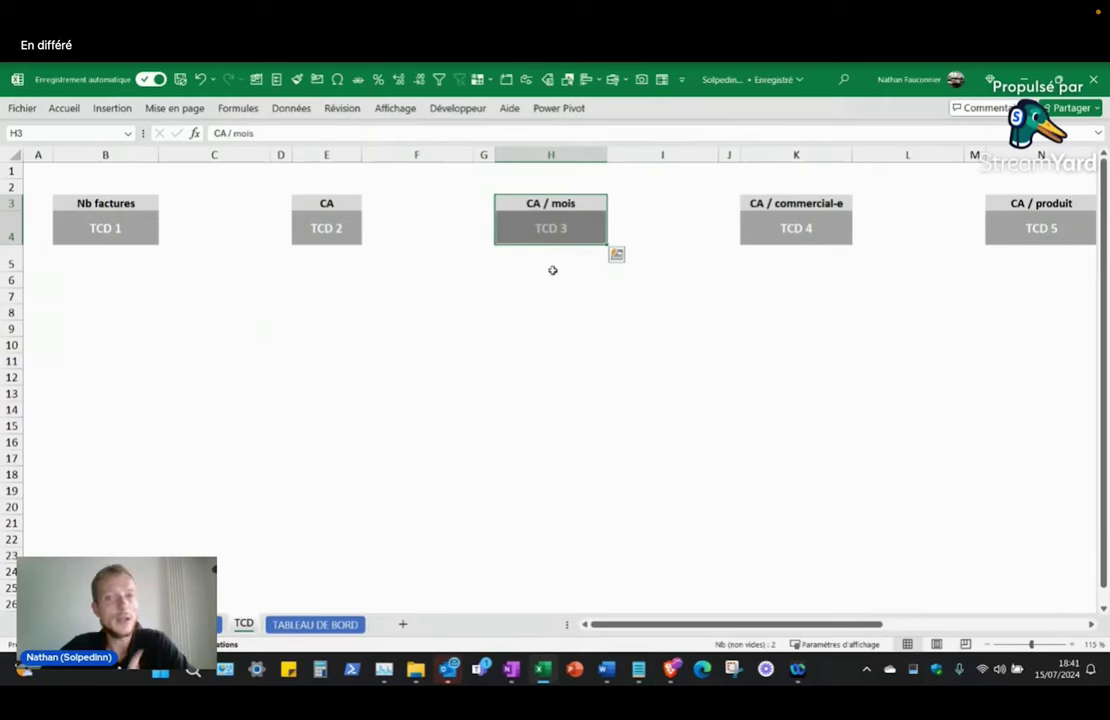
Step: Open the TABLEAU DE BORD sheet and highlight its H5:J8 and M6:P10 areas
{"action": "left_click", "coordinate": [323, 630]}
{"action": "left_click_drag", "start_coordinate": [435, 242], "coordinate": [550, 297]}
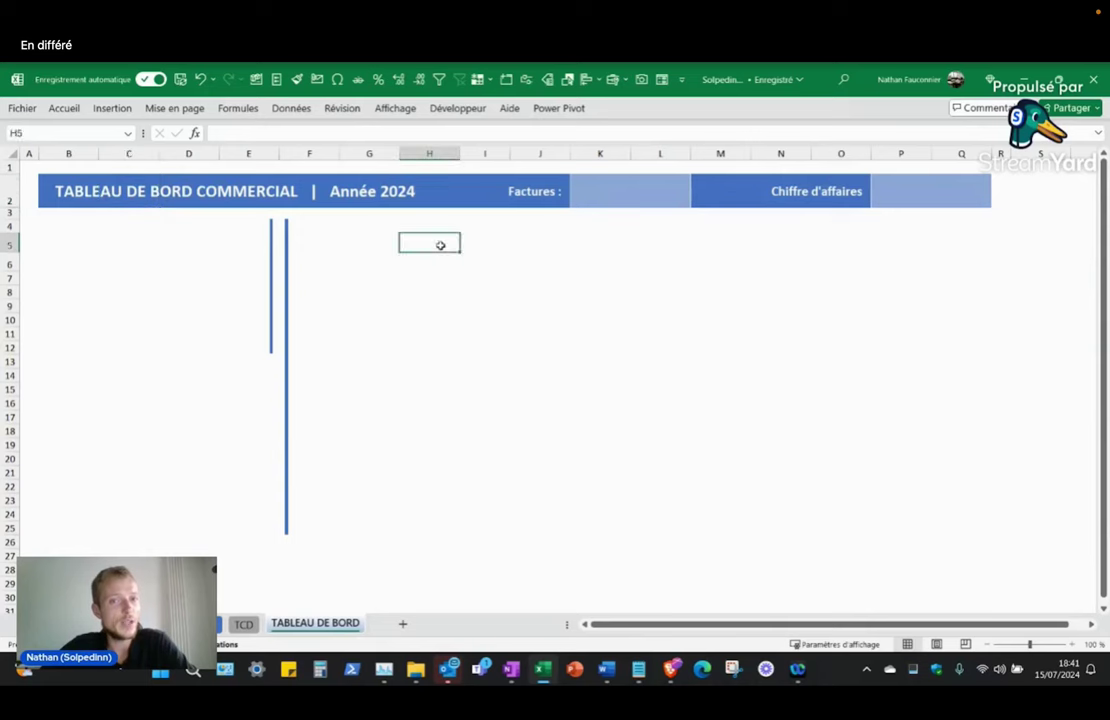
{"action": "left_click_drag", "start_coordinate": [725, 262], "coordinate": [872, 322]}
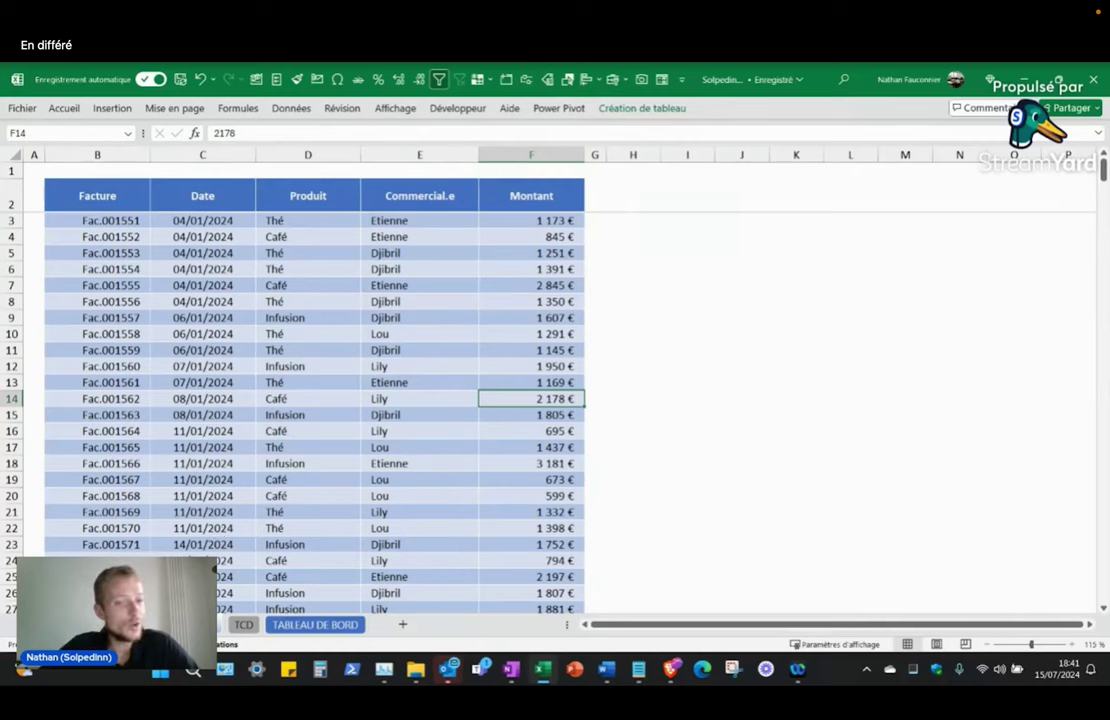
{"action": "key", "text": "ctrl+Page_Down"}
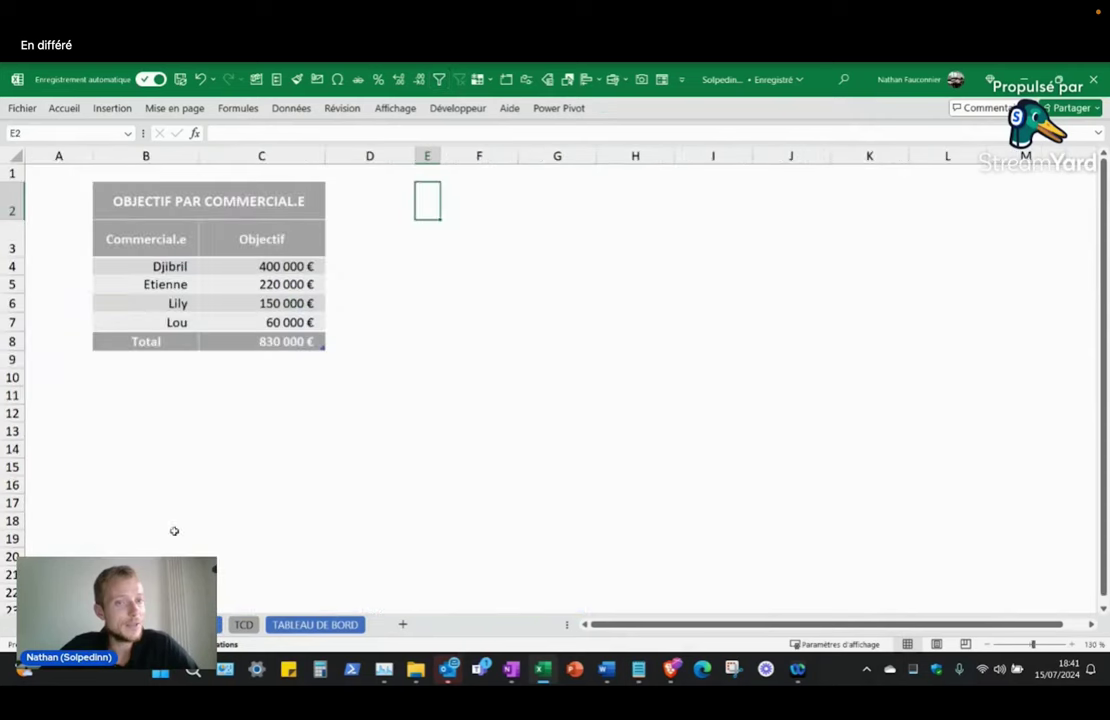
{"action": "left_click_drag", "start_coordinate": [190, 205], "coordinate": [296, 342]}
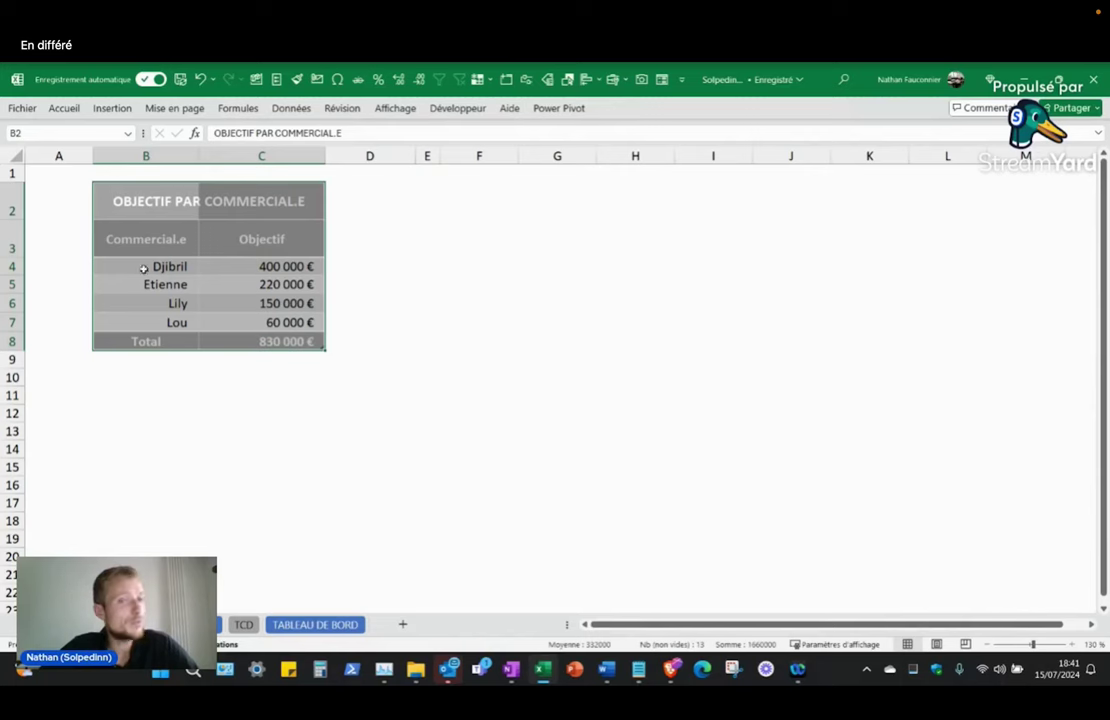
{"action": "left_click_drag", "start_coordinate": [144, 265], "coordinate": [230, 317]}
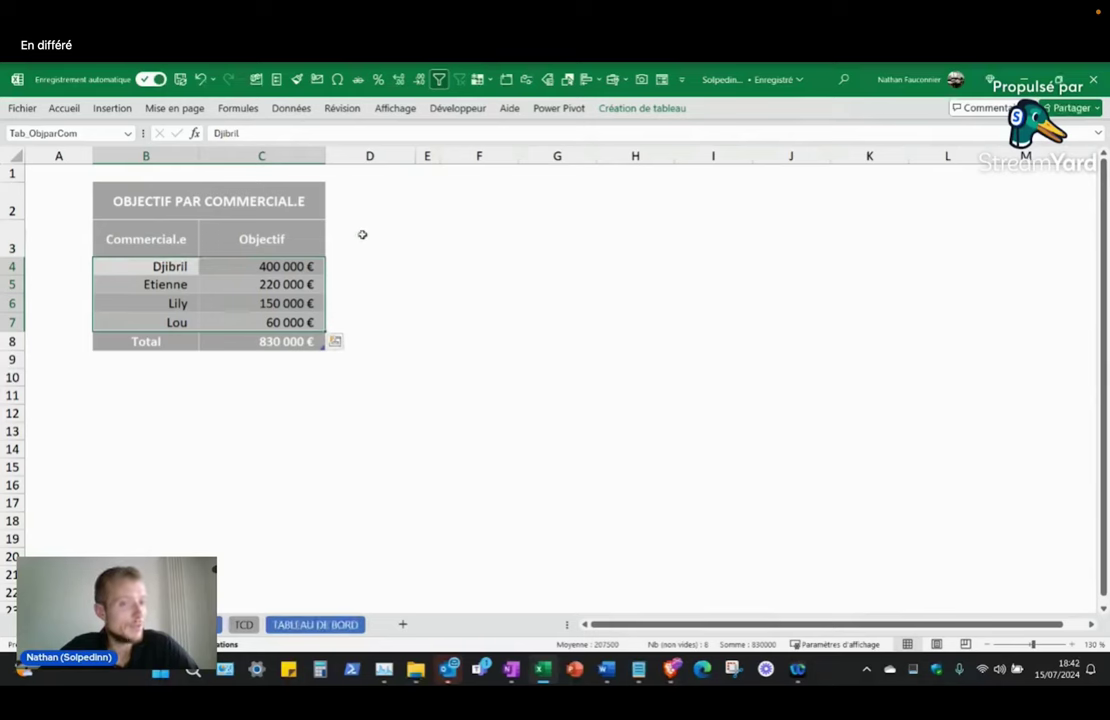
{"action": "left_click_drag", "start_coordinate": [165, 266], "coordinate": [177, 305]}
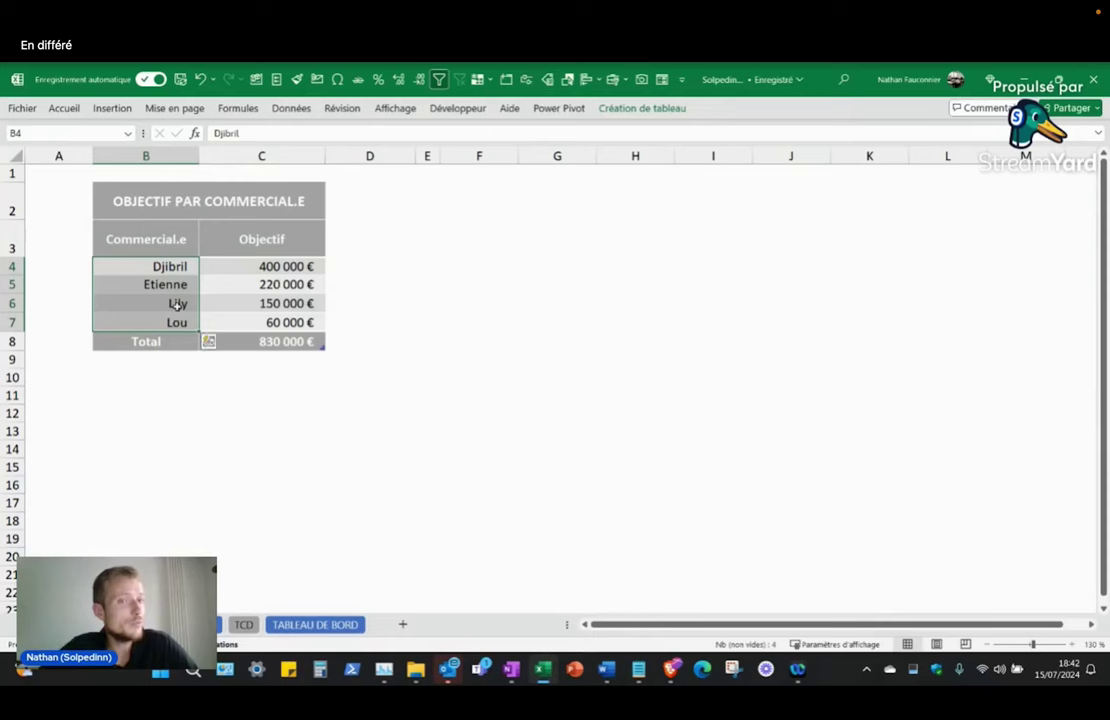
{"action": "left_click", "coordinate": [157, 266]}
{"action": "left_click", "coordinate": [216, 264]}
{"action": "left_click", "coordinate": [225, 284]}
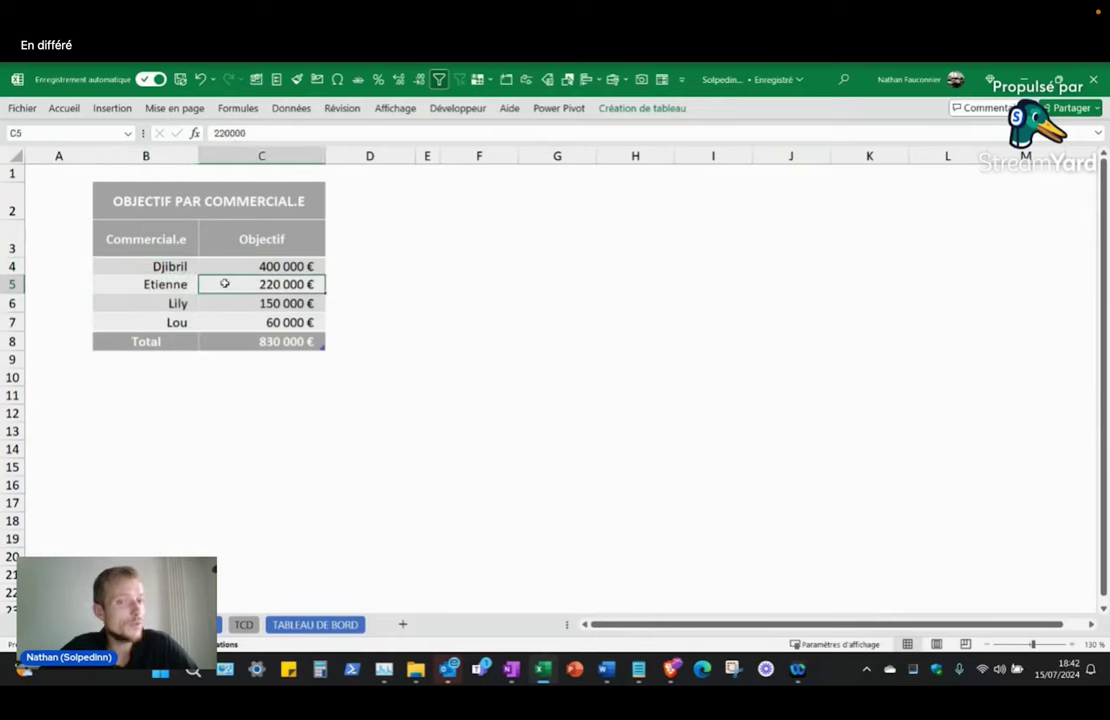
{"action": "left_click", "coordinate": [165, 284]}
{"action": "left_click", "coordinate": [258, 303]}
{"action": "left_click", "coordinate": [163, 305]}
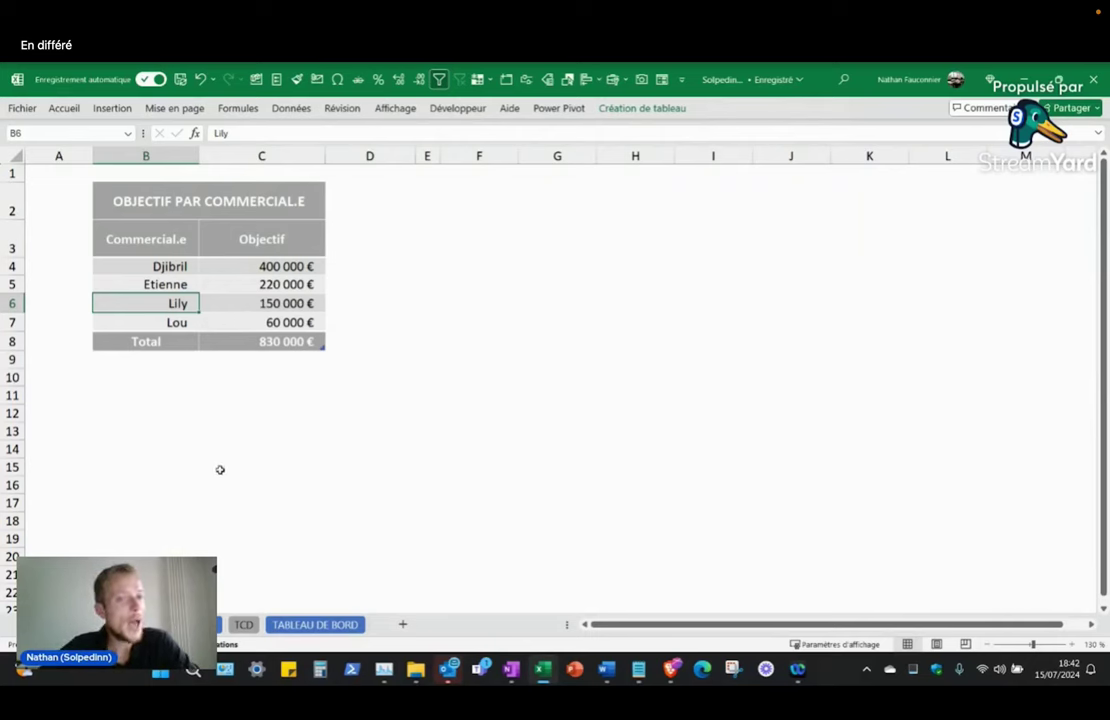
{"action": "left_click", "coordinate": [185, 624]}
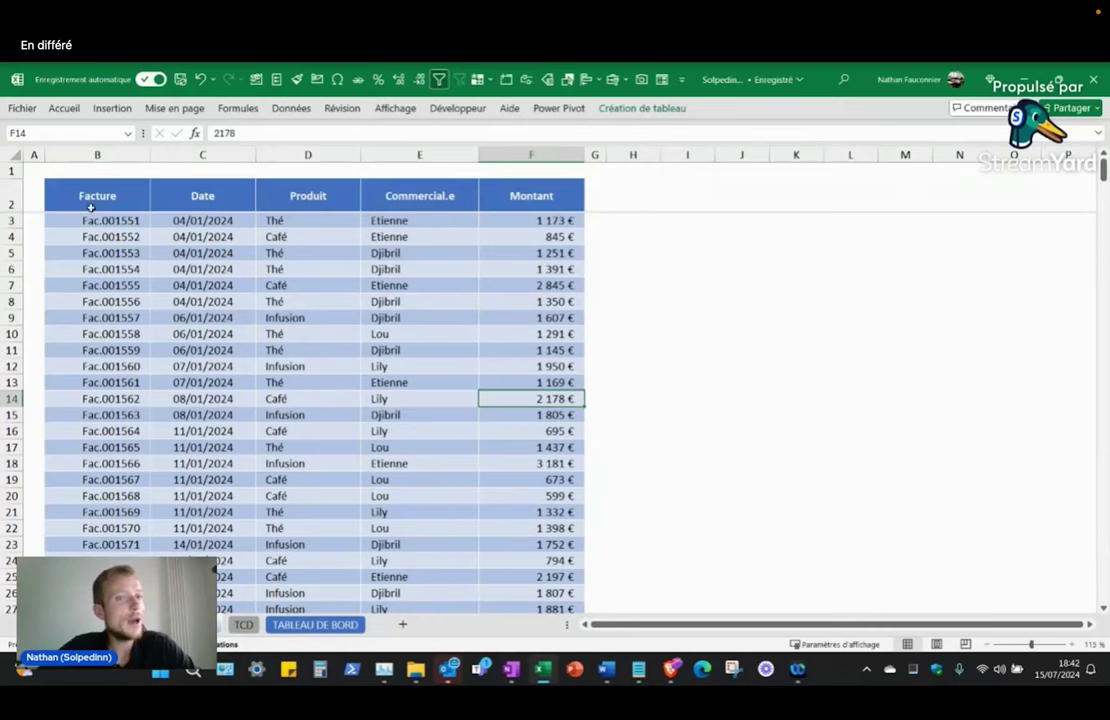
Step: Select the invoice table and inspect cells such as Thé in D11 and 1 350 € in F8
{"action": "mouse_move", "coordinate": [79, 183]}
{"action": "left_mouse_down"}
{"action": "mouse_move", "coordinate": [476, 398]}
{"action": "mouse_move", "coordinate": [530, 483]}
{"action": "left_mouse_up"}
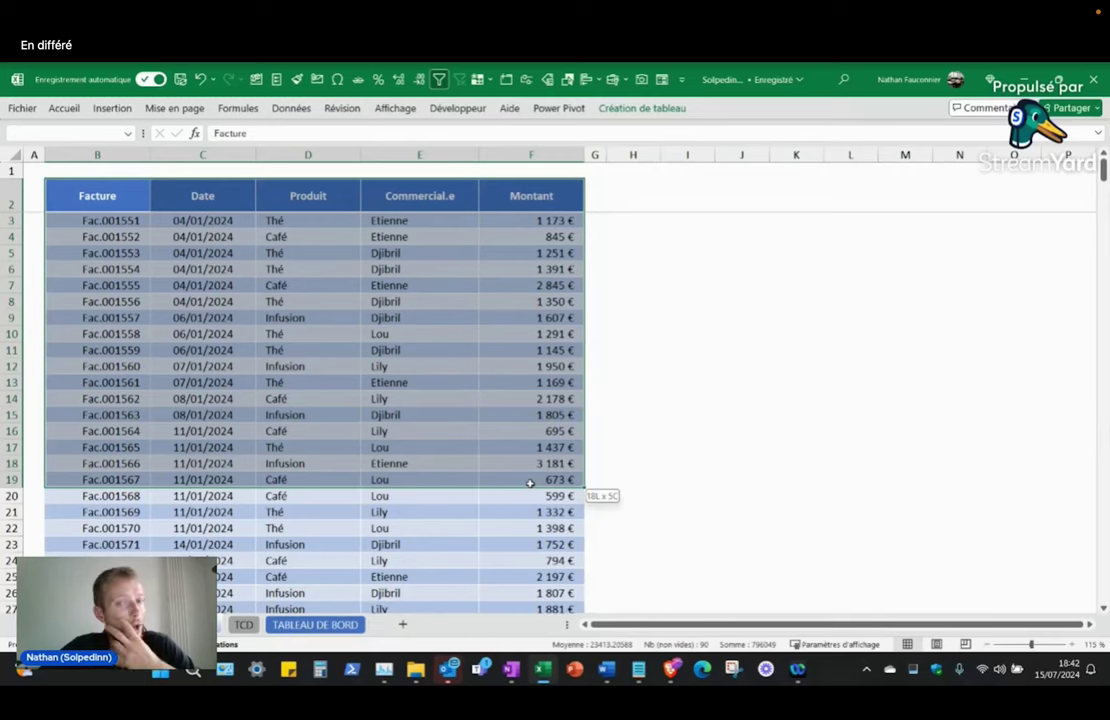
{"action": "left_click_drag", "start_coordinate": [530, 483], "coordinate": [530, 483]}
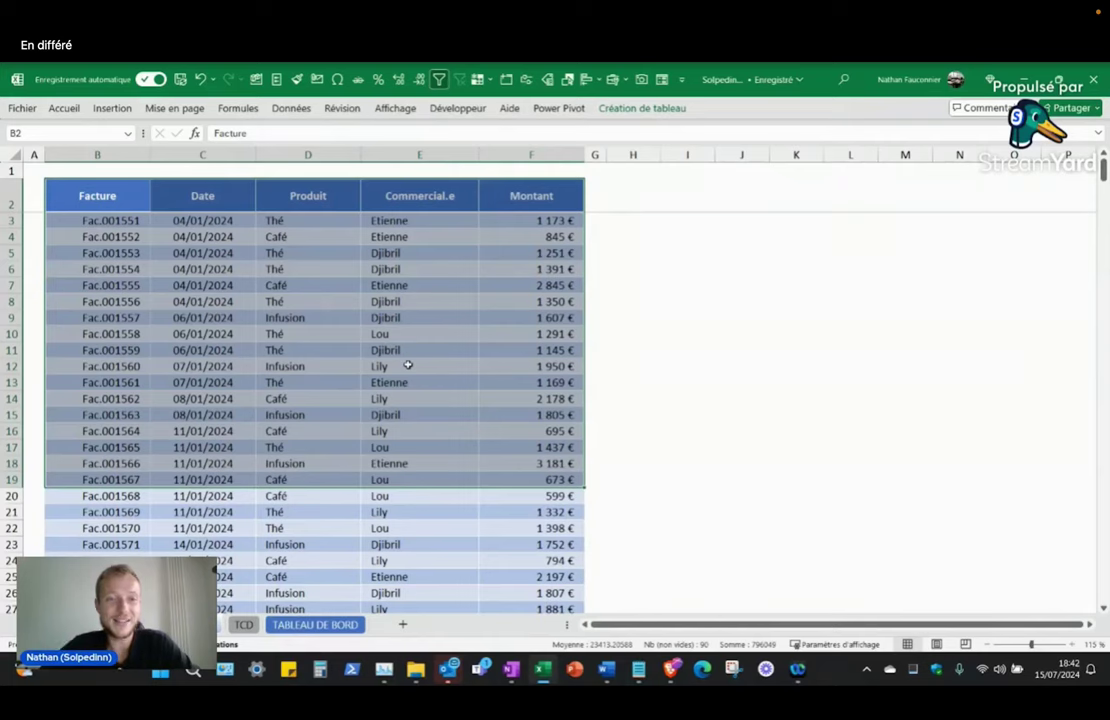
{"action": "left_click_drag", "start_coordinate": [107, 204], "coordinate": [529, 400]}
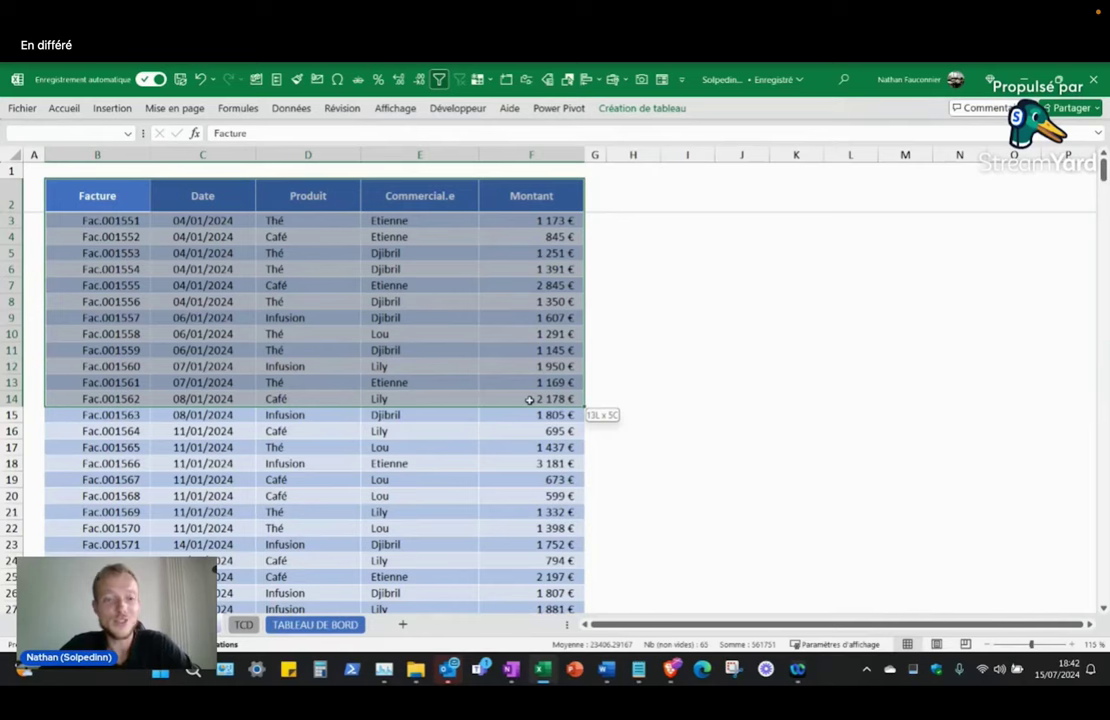
{"action": "left_click", "coordinate": [358, 346]}
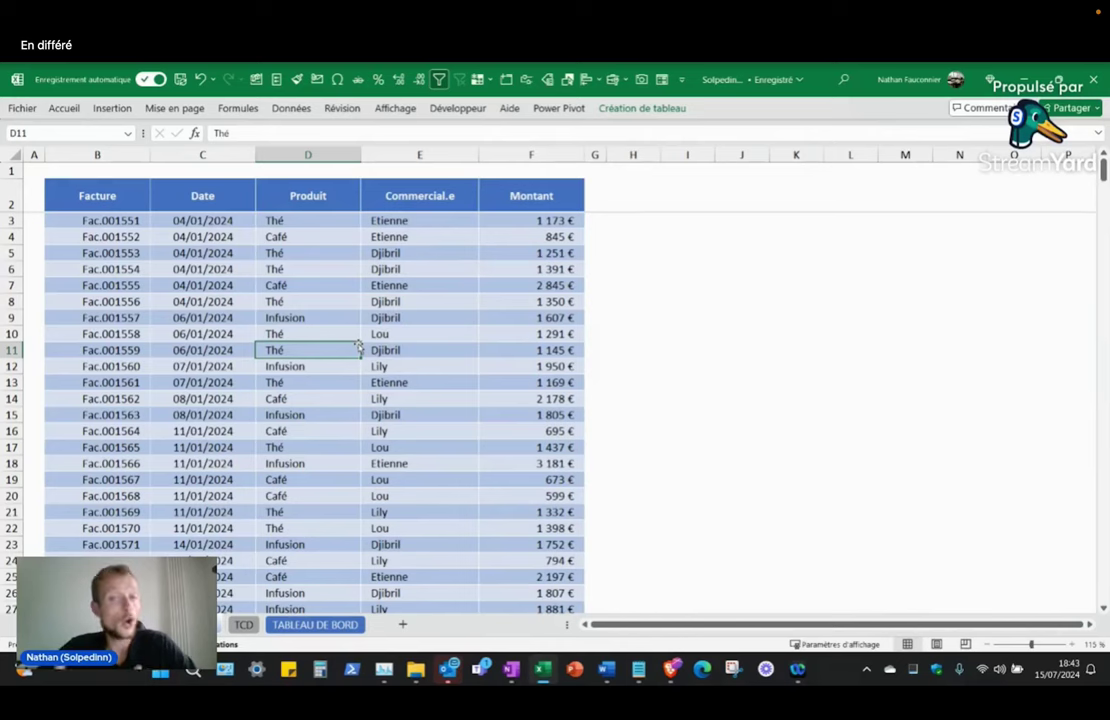
{"action": "left_click", "coordinate": [516, 305]}
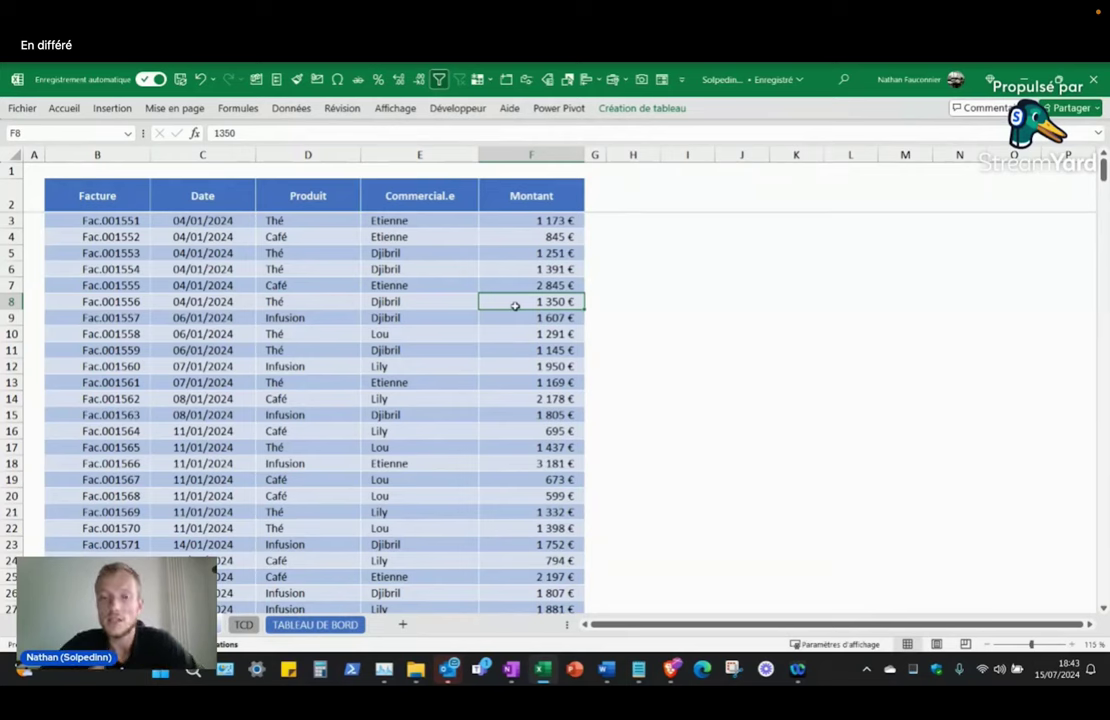
{"action": "left_click", "coordinate": [340, 268]}
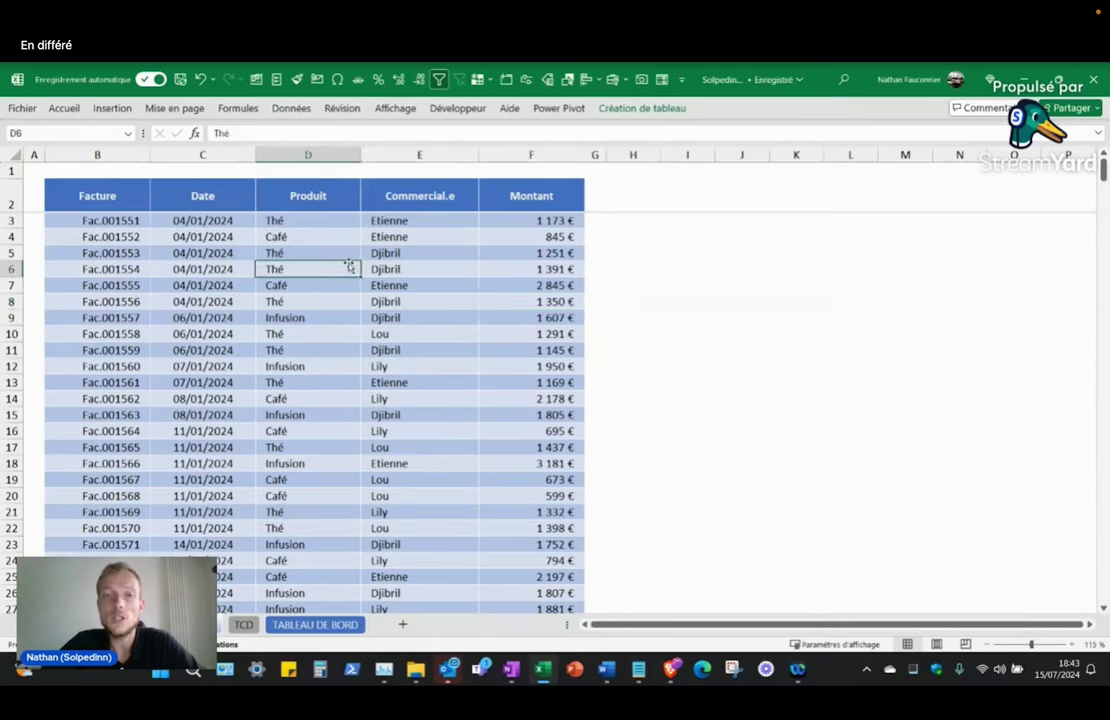
{"action": "left_click", "coordinate": [212, 345]}
{"action": "left_click", "coordinate": [420, 396]}
{"action": "left_click", "coordinate": [412, 301]}
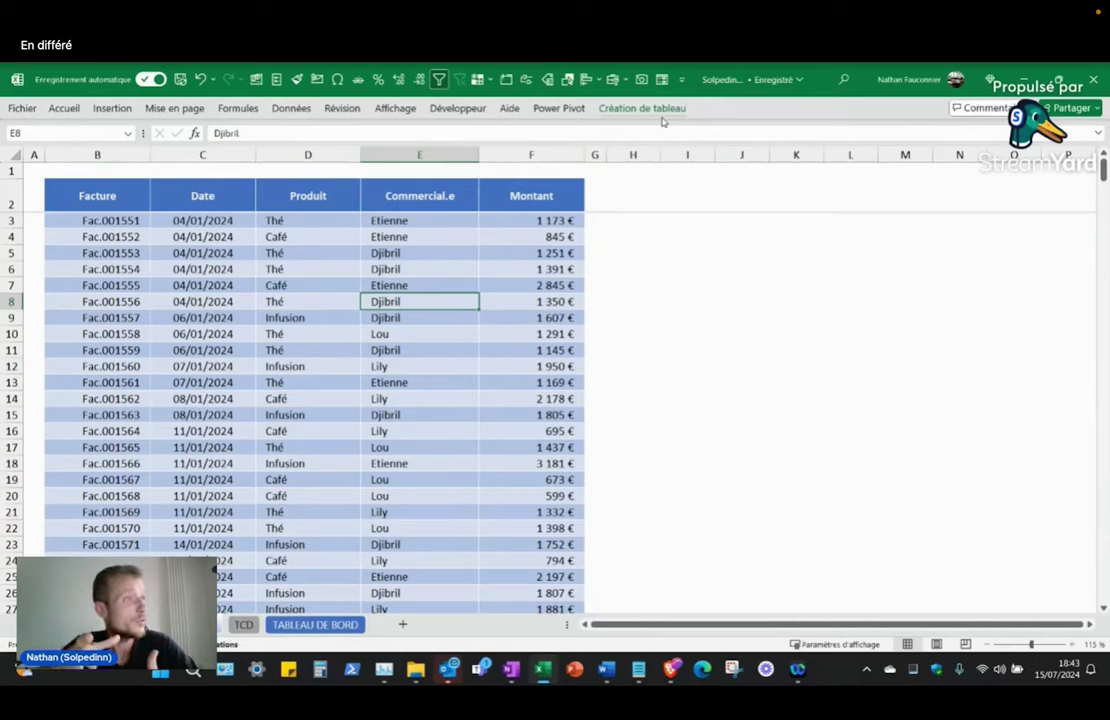
Step: Compare an empty range beside the table, then show the Tab_Factures table design settings
{"action": "left_click", "coordinate": [773, 282]}
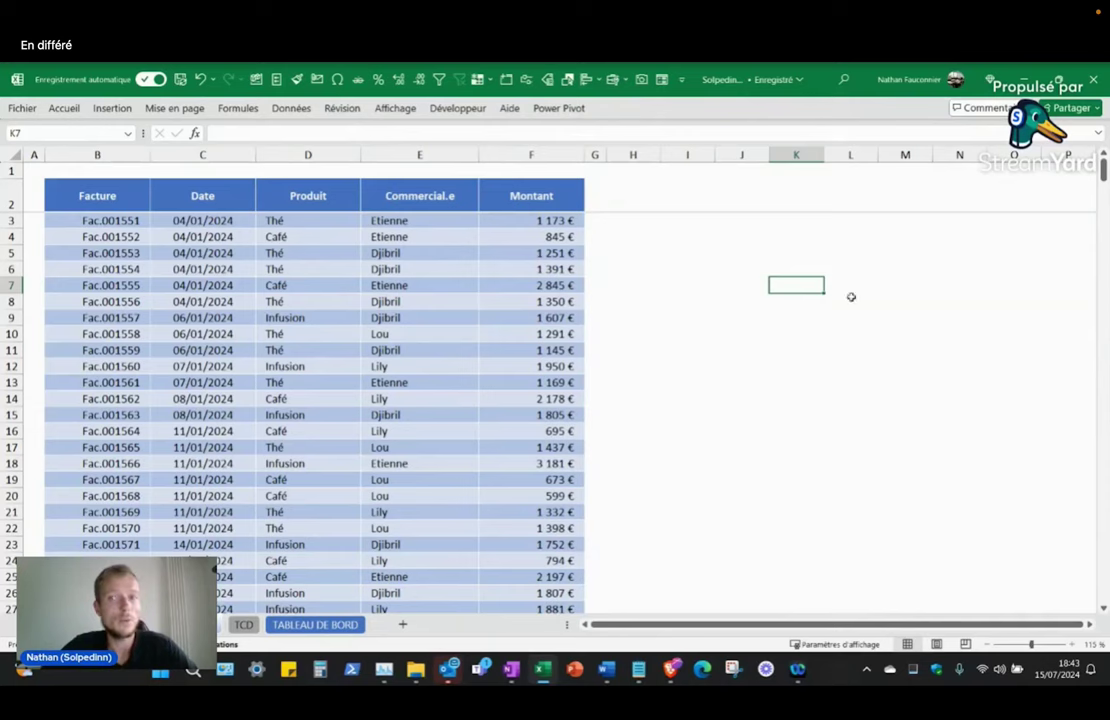
{"action": "left_click_drag", "start_coordinate": [742, 253], "coordinate": [905, 353]}
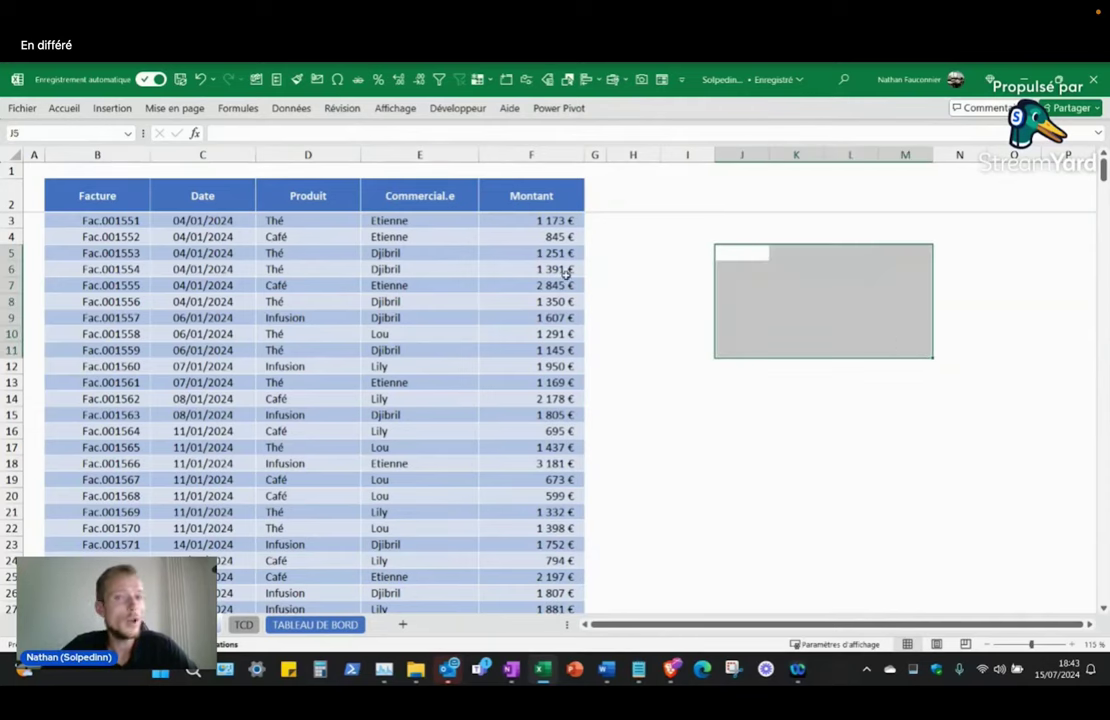
{"action": "left_click", "coordinate": [366, 316]}
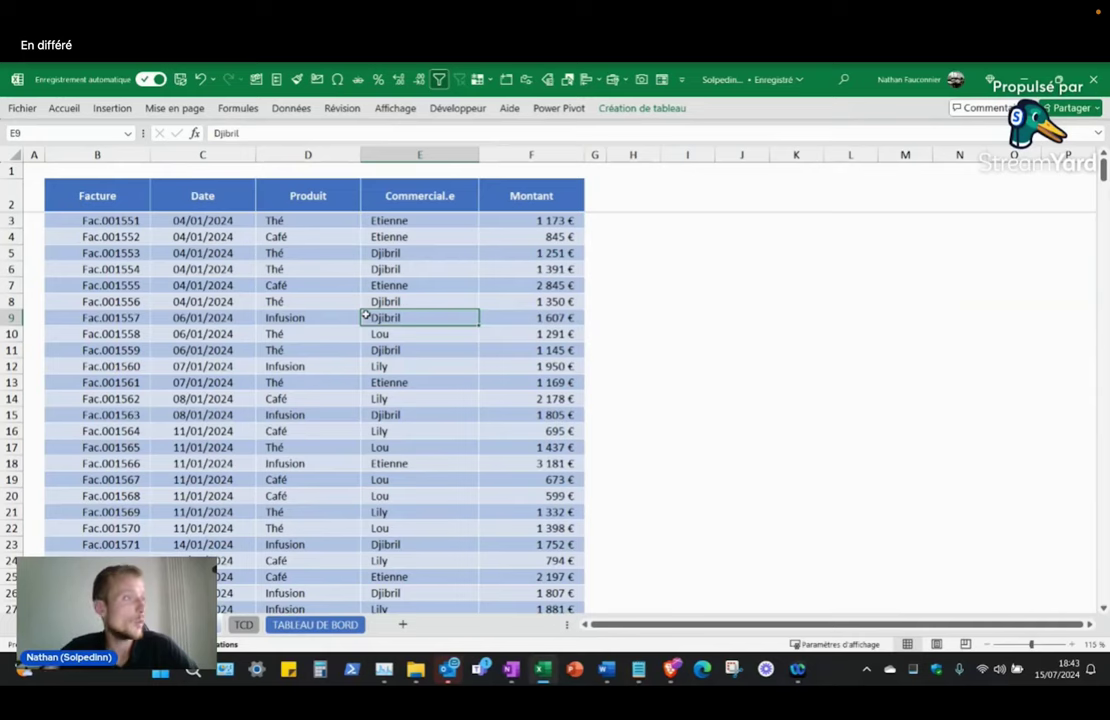
{"action": "left_click", "coordinate": [660, 110]}
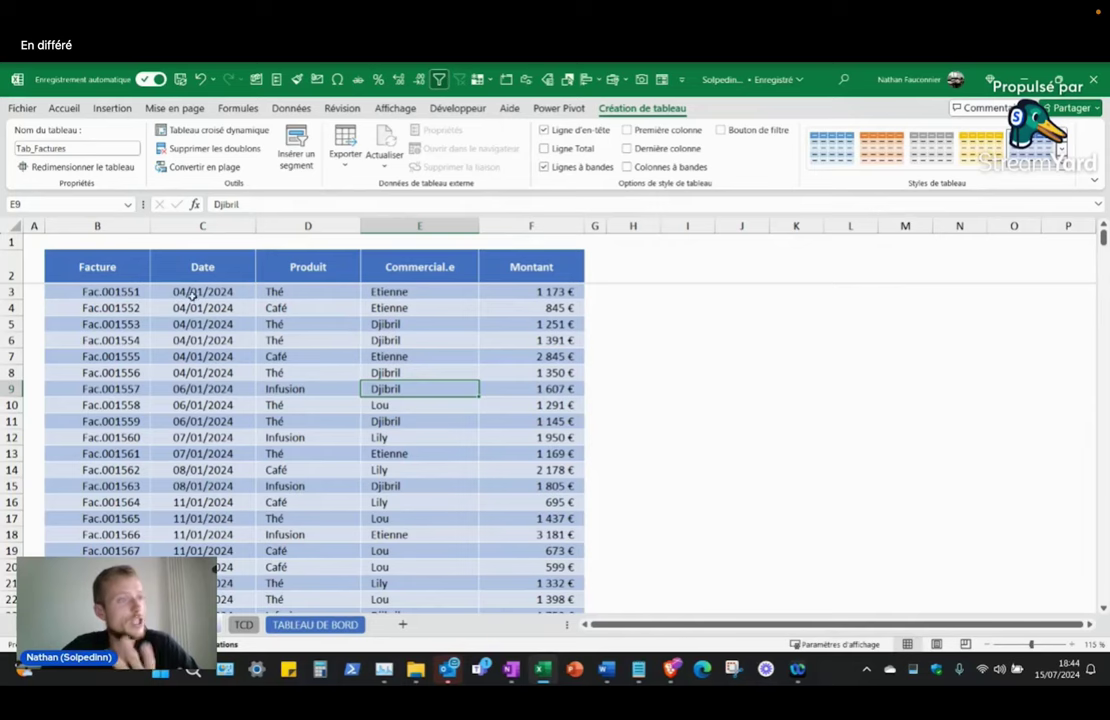
Step: Select the header and first invoice rows, then refresh all the workbook's data
{"action": "left_click_drag", "start_coordinate": [188, 291], "coordinate": [329, 353]}
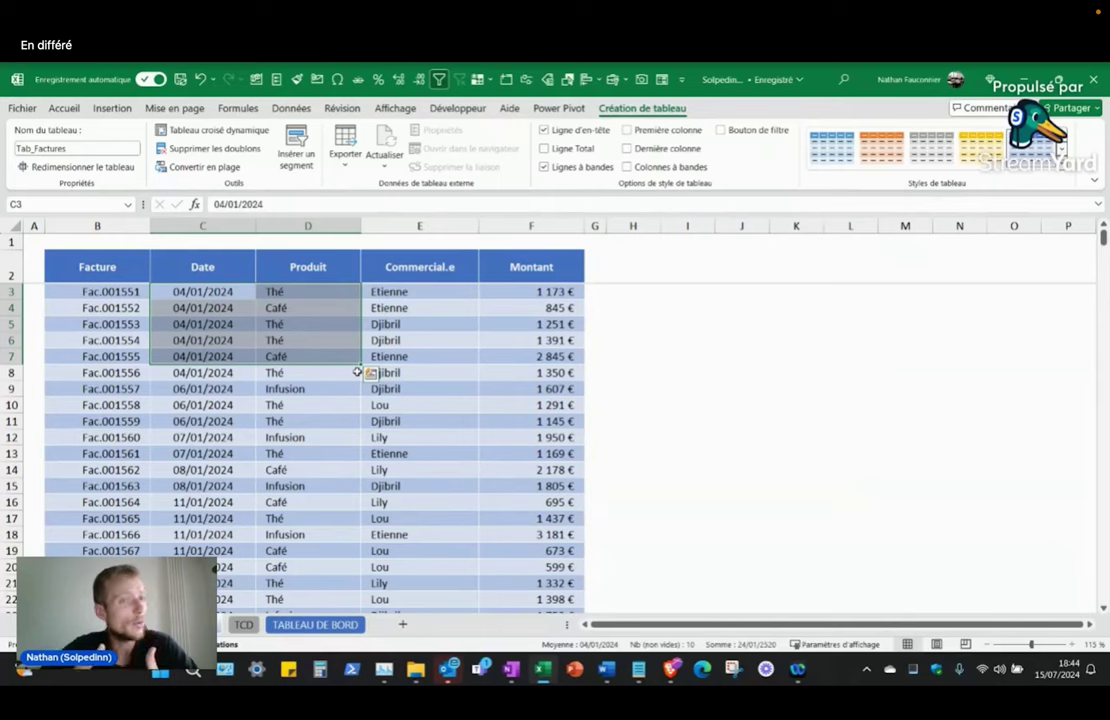
{"action": "left_click_drag", "start_coordinate": [101, 271], "coordinate": [525, 272]}
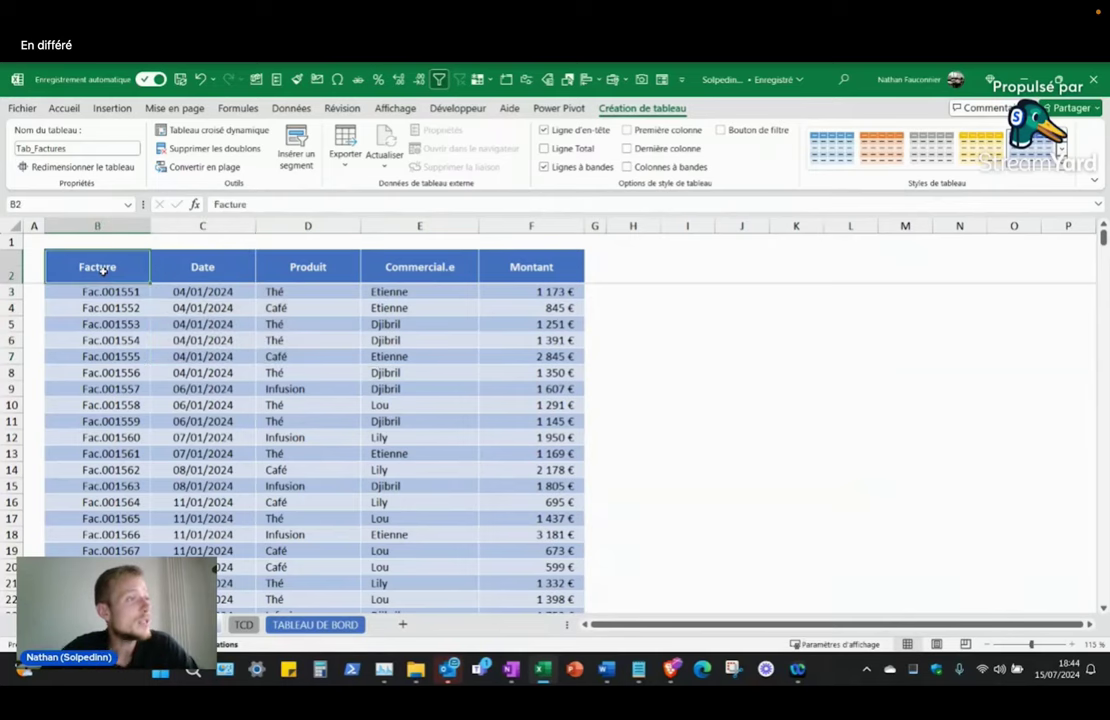
{"action": "left_click_drag", "start_coordinate": [95, 291], "coordinate": [488, 295]}
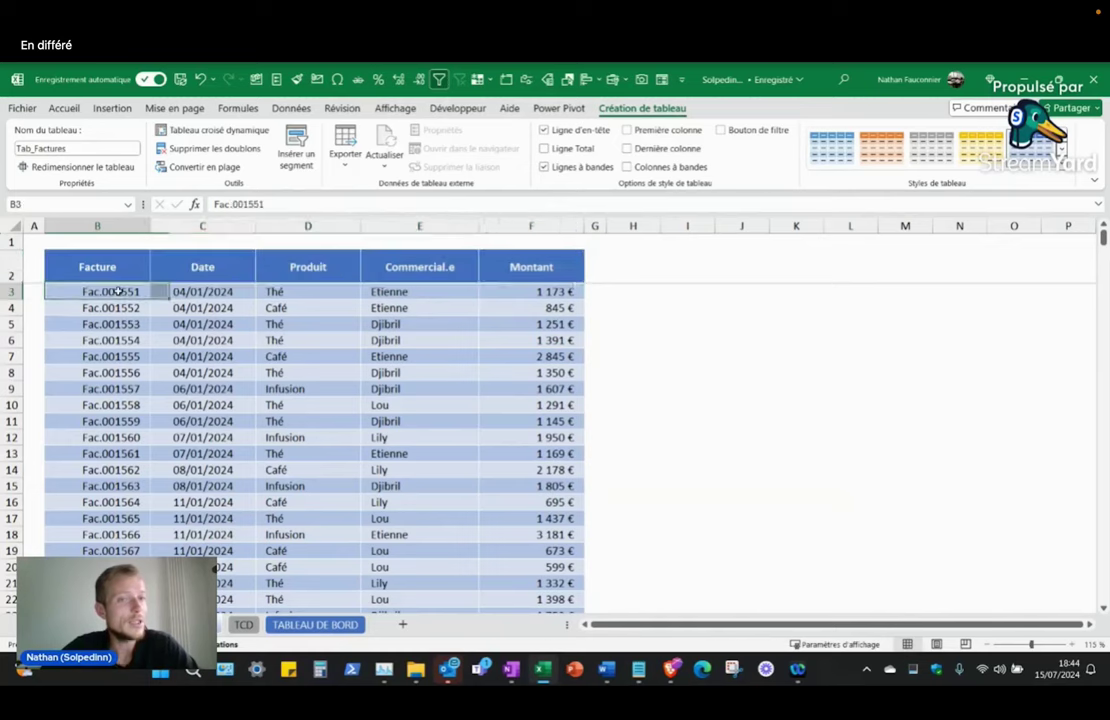
{"action": "left_click", "coordinate": [92, 311]}
{"action": "mouse_move", "coordinate": [92, 311]}
{"action": "left_mouse_down"}
{"action": "mouse_move", "coordinate": [200, 308]}
{"action": "mouse_move", "coordinate": [305, 324]}
{"action": "left_mouse_up"}
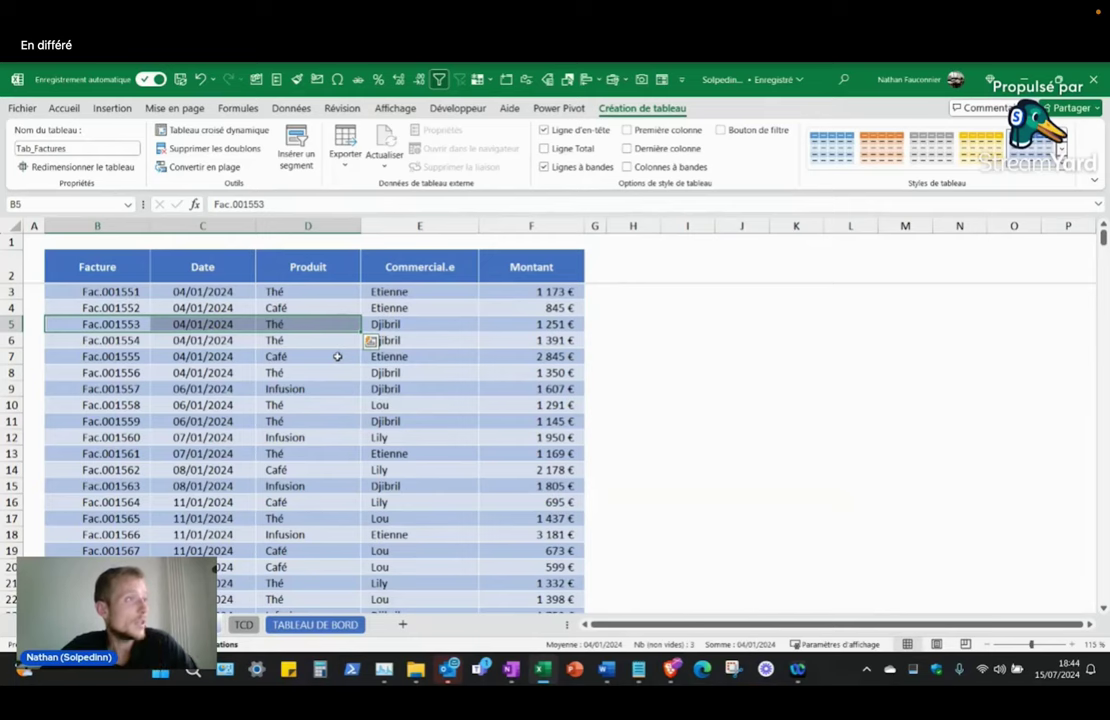
{"action": "left_click", "coordinate": [461, 346]}
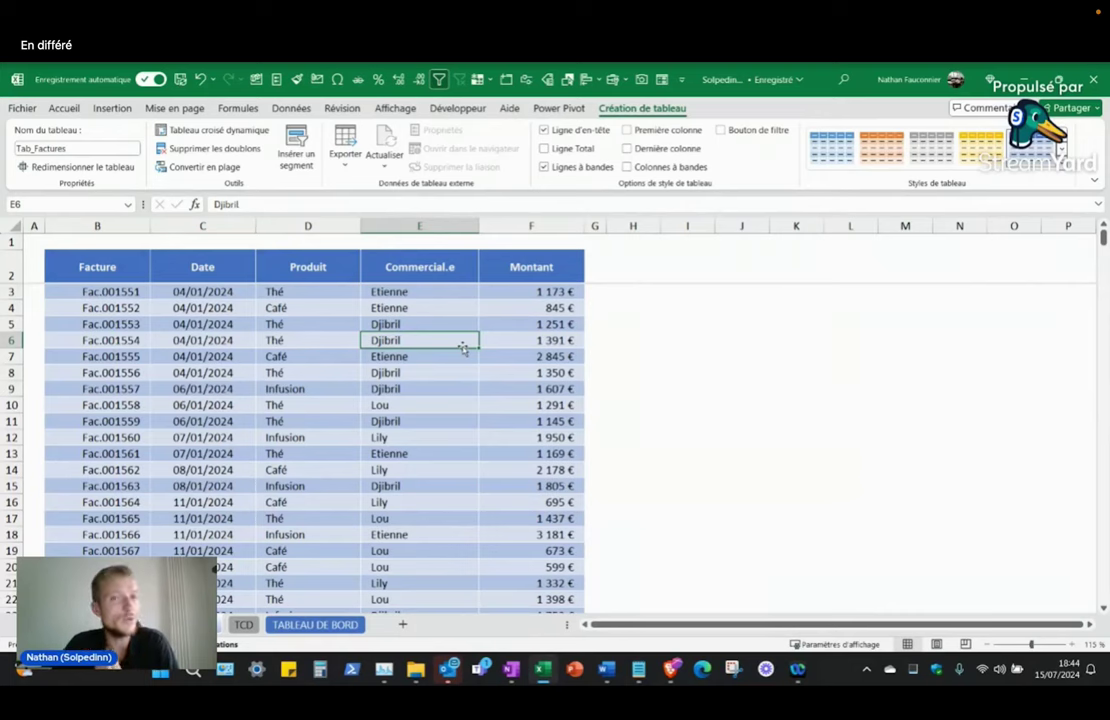
{"action": "left_click", "coordinate": [293, 110]}
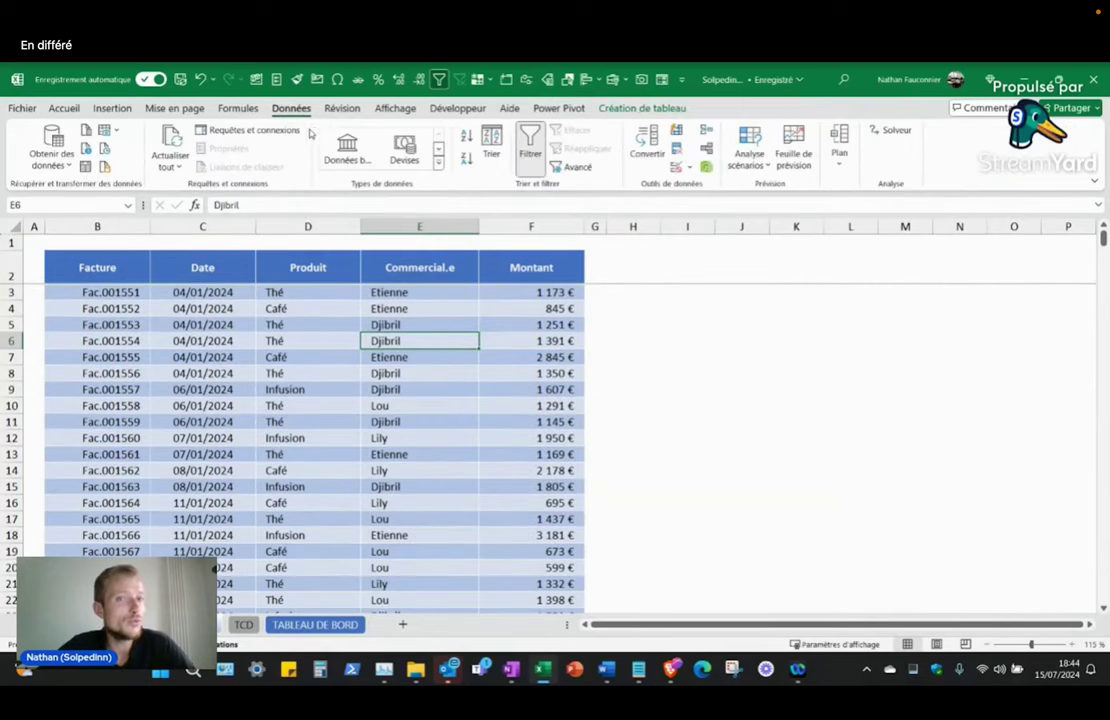
{"action": "left_click", "coordinate": [170, 145]}
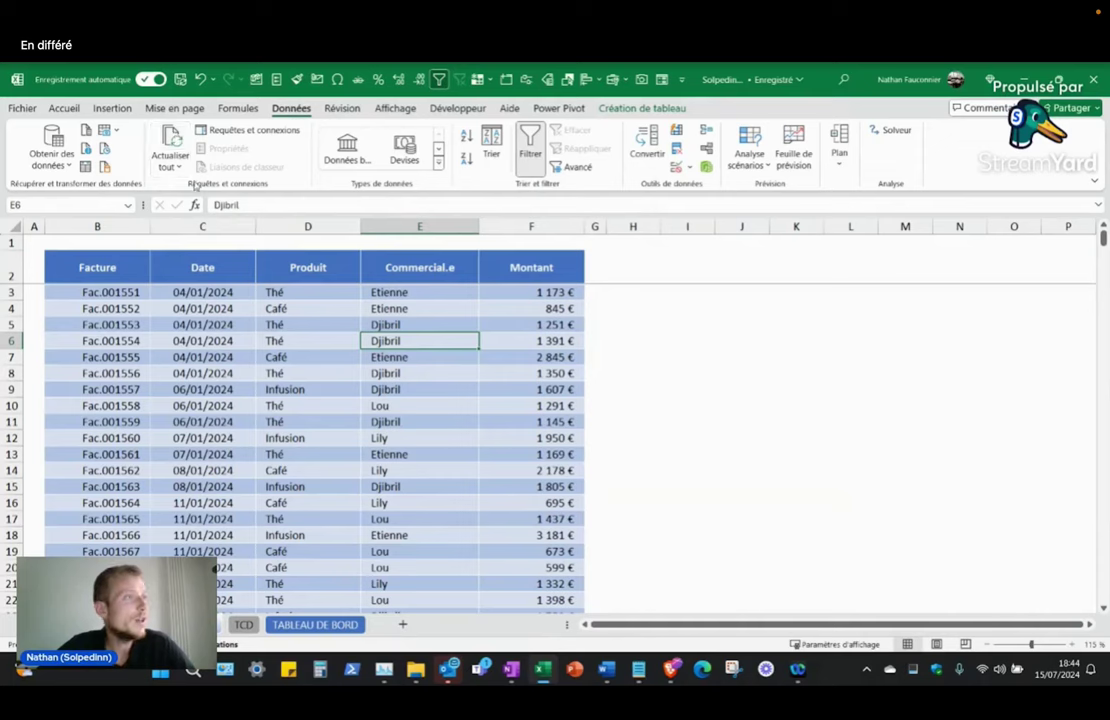
Step: Inspect product cells, then select the entire Tab_Factures table with Ctrl+A
{"action": "left_click", "coordinate": [296, 338]}
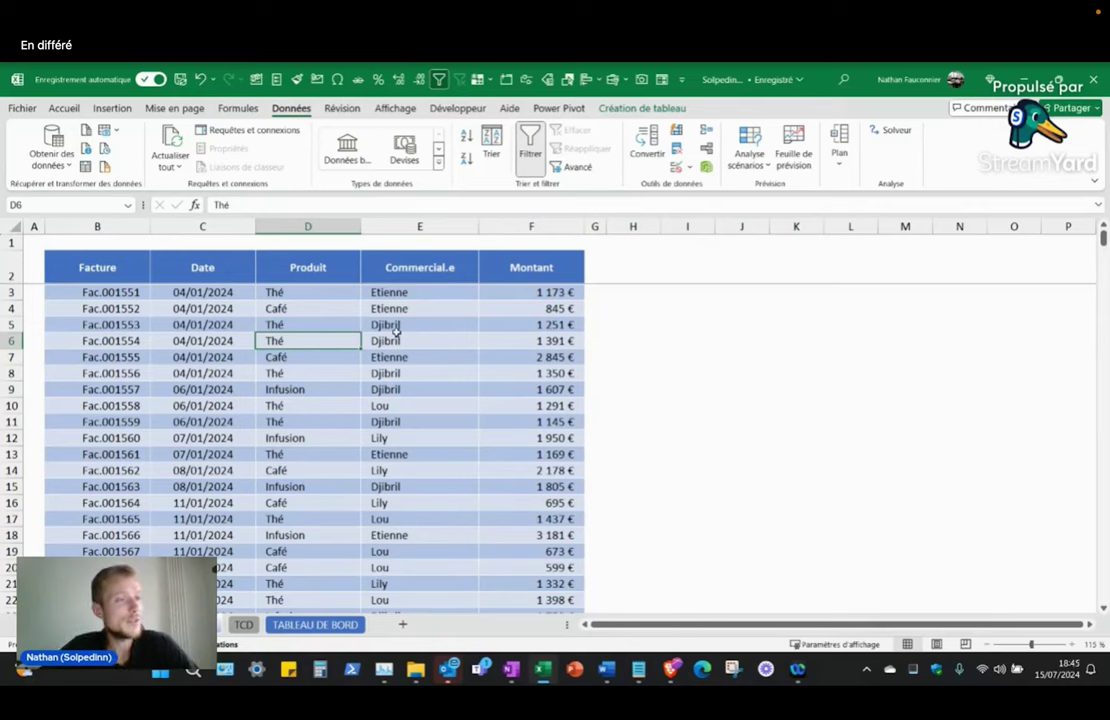
{"action": "left_click", "coordinate": [201, 291]}
{"action": "left_click", "coordinate": [312, 390]}
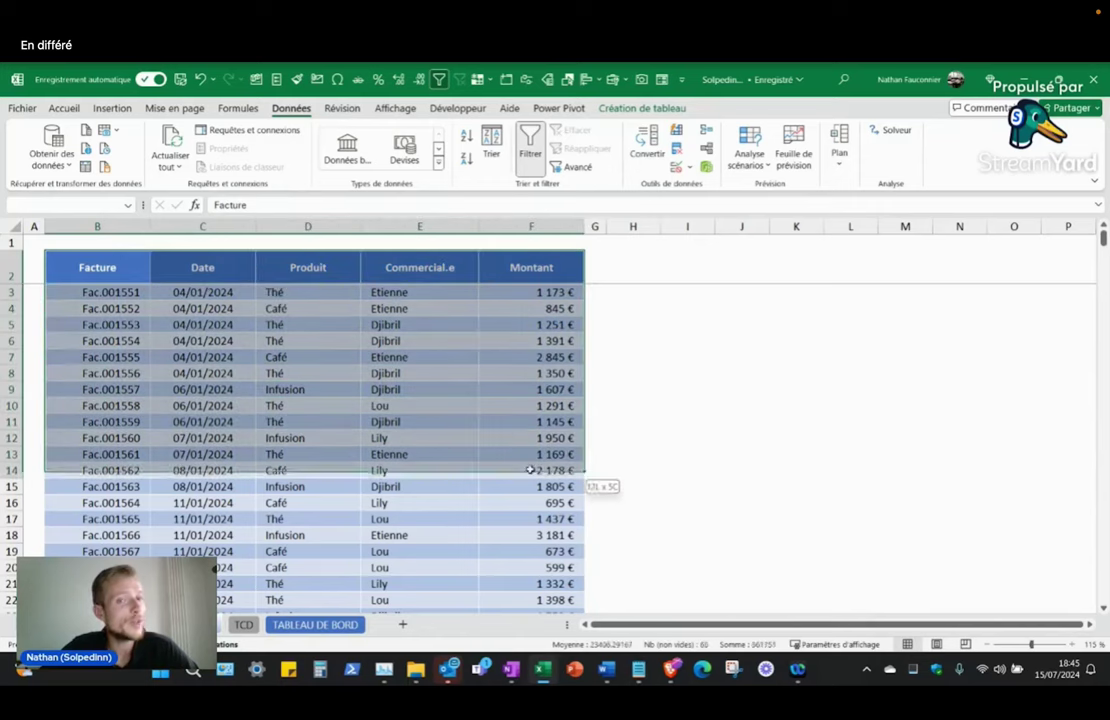
{"action": "left_click_drag", "start_coordinate": [84, 263], "coordinate": [471, 445]}
{"action": "left_click", "coordinate": [403, 400]}
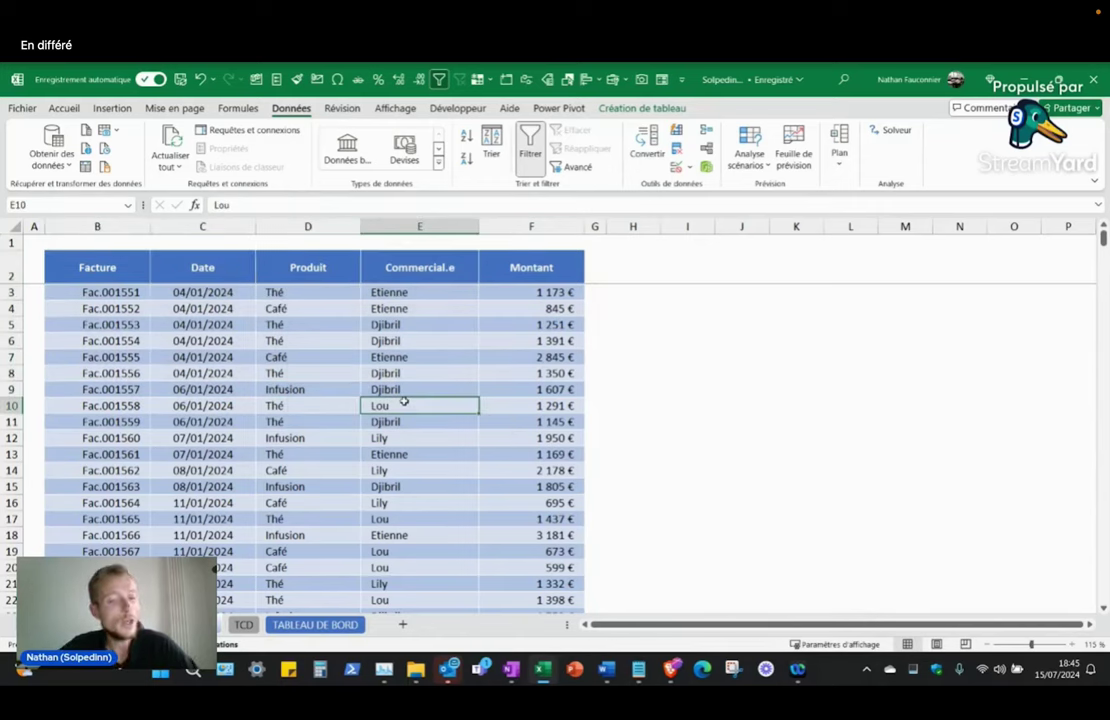
{"action": "key", "text": "ctrl+a"}
{"action": "key", "text": "ctrl+a"}
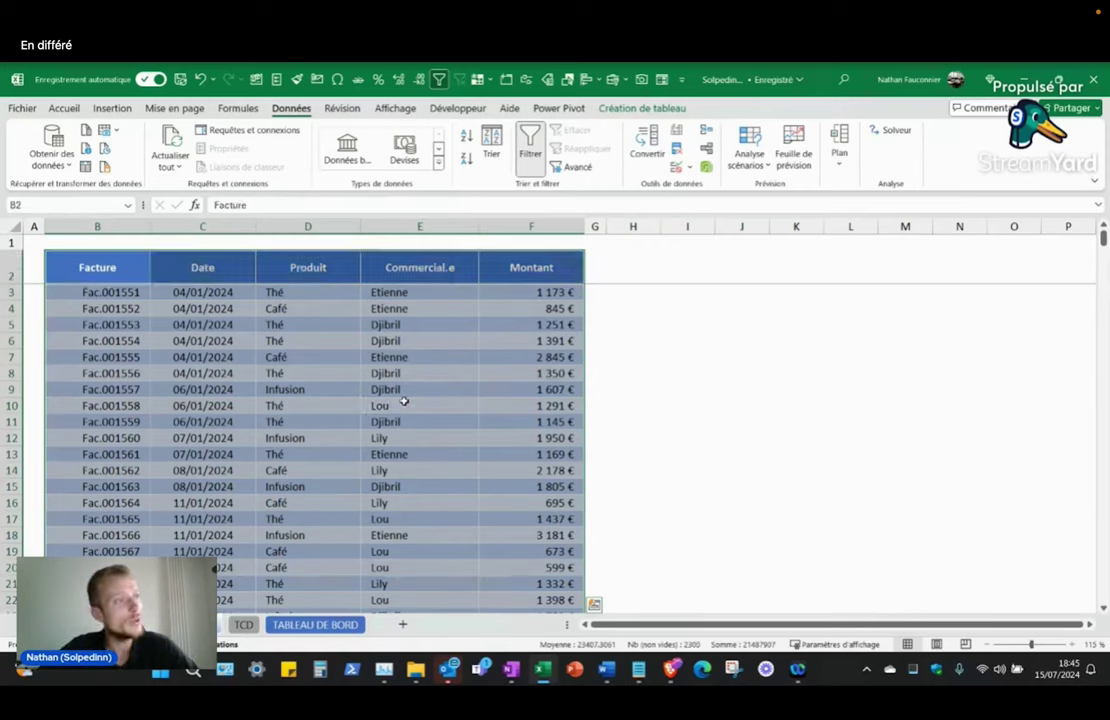
{"action": "left_click", "coordinate": [246, 342]}
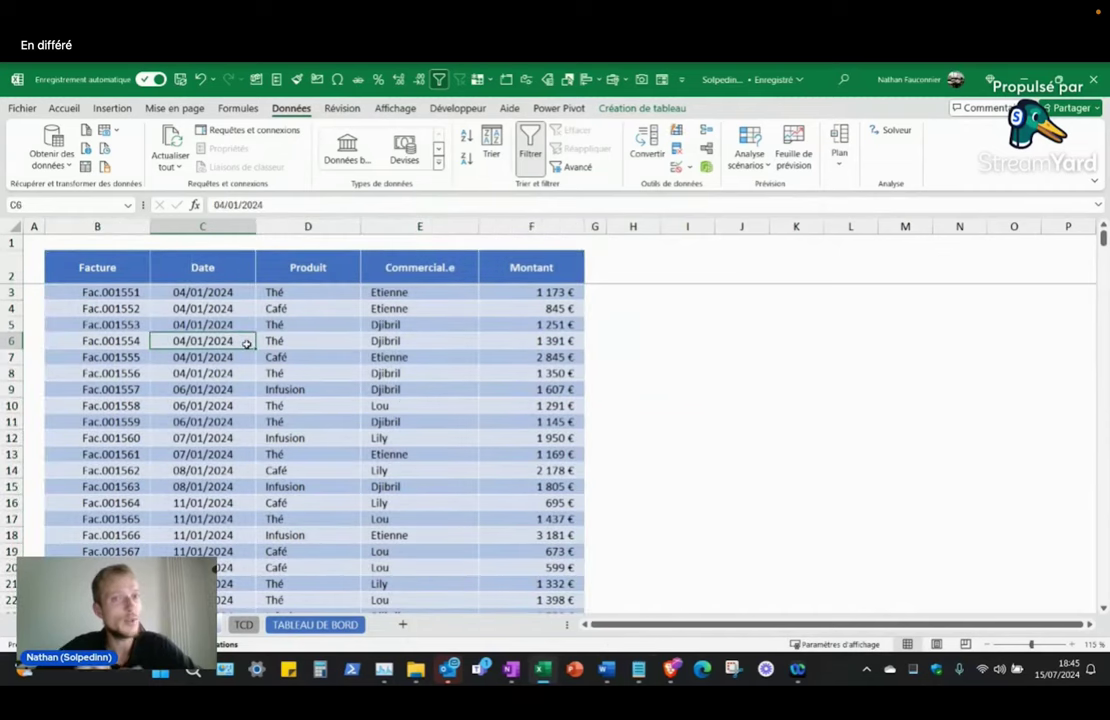
{"action": "left_click", "coordinate": [115, 110]}
Step: Start a new pivot table with Tab_Factures as the source table
{"action": "left_click", "coordinate": [116, 111]}
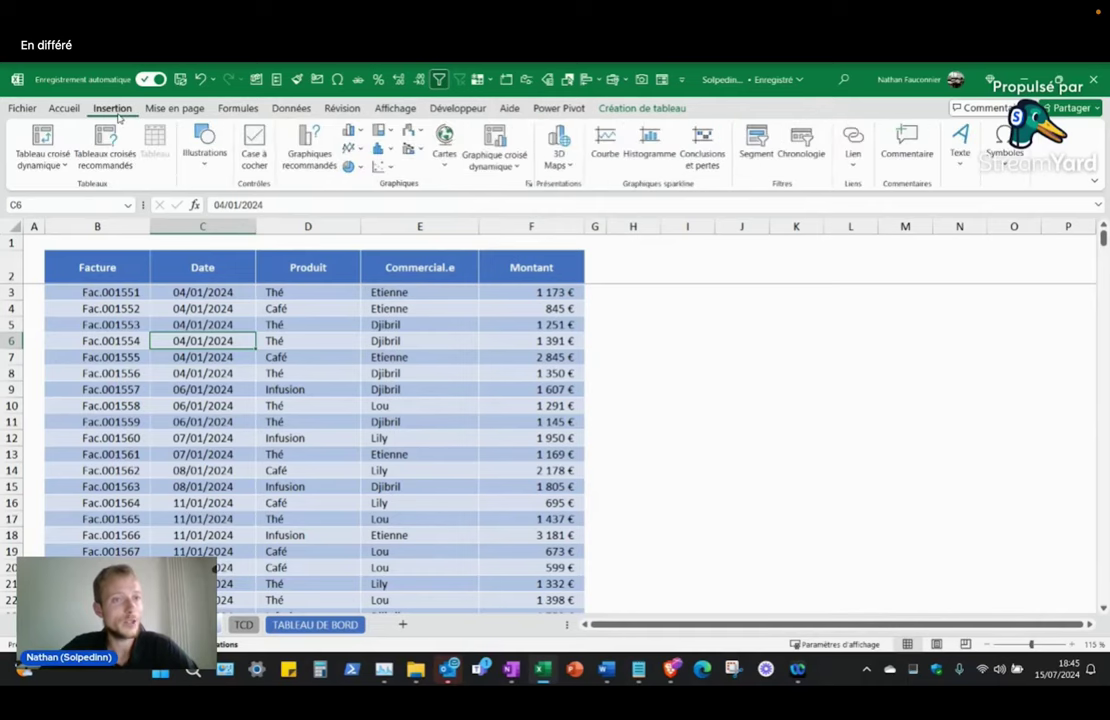
{"action": "left_click", "coordinate": [44, 134]}
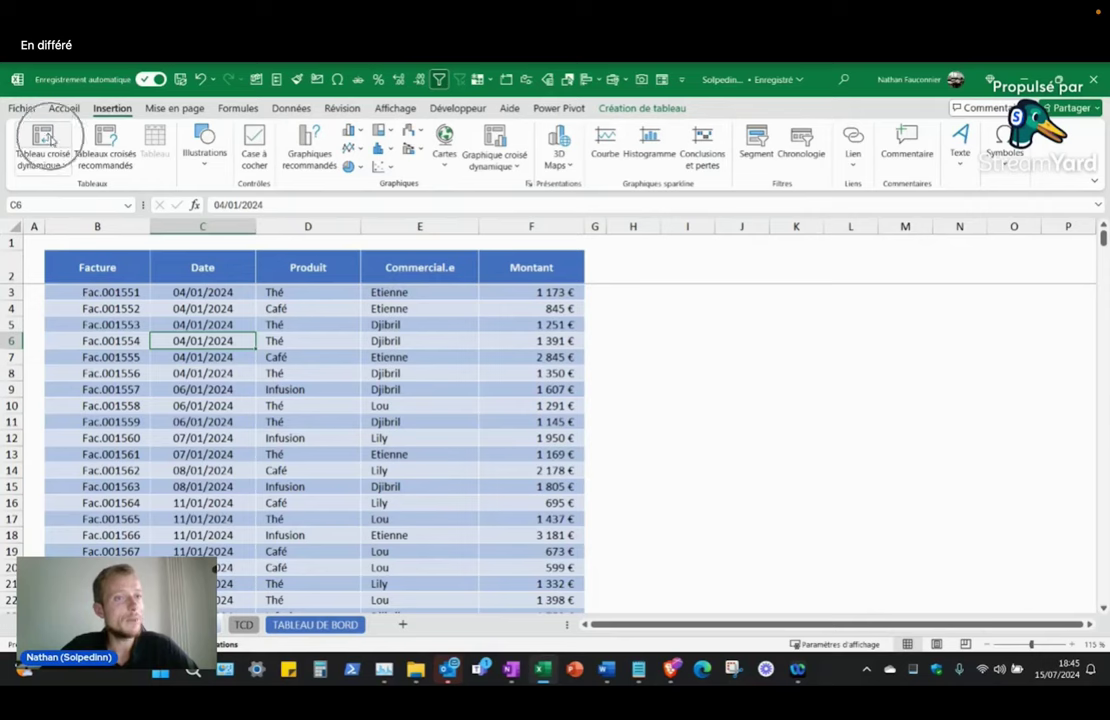
{"action": "left_click", "coordinate": [46, 136]}
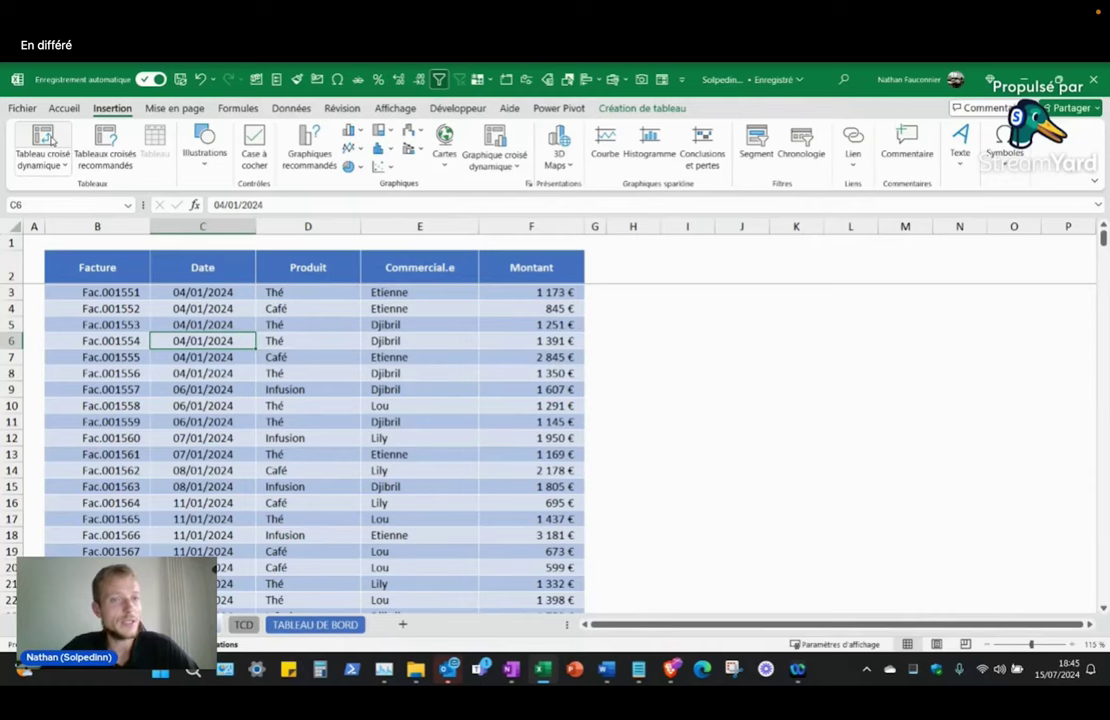
{"action": "left_click", "coordinate": [48, 137]}
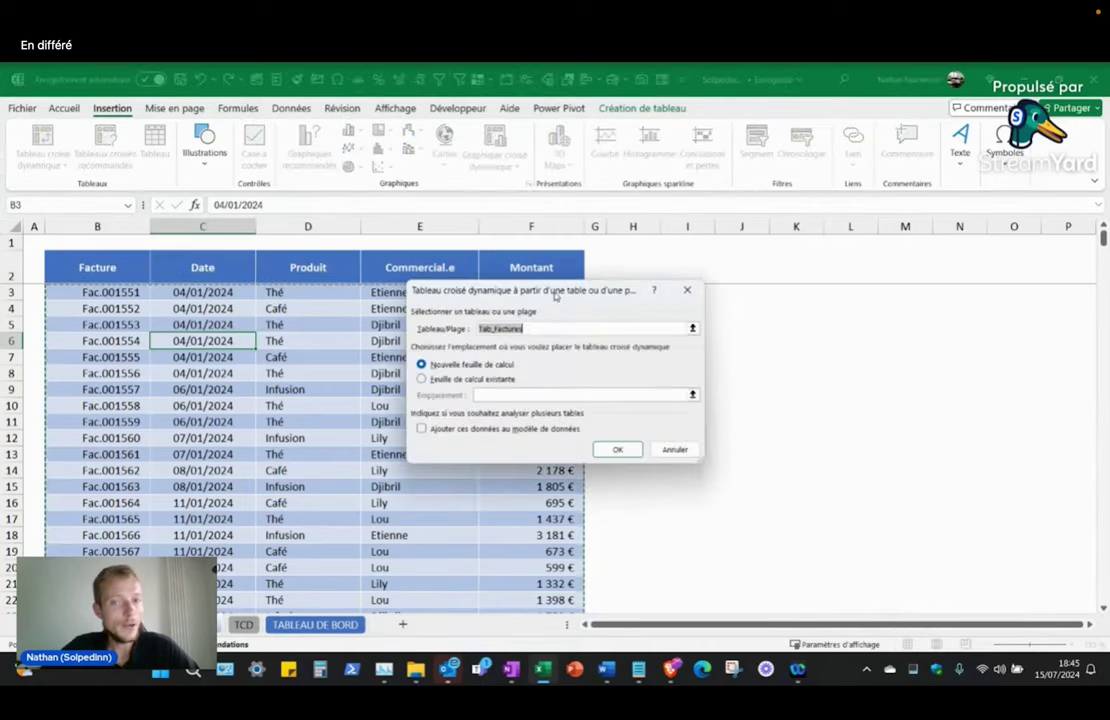
{"action": "left_click_drag", "start_coordinate": [555, 295], "coordinate": [404, 260]}
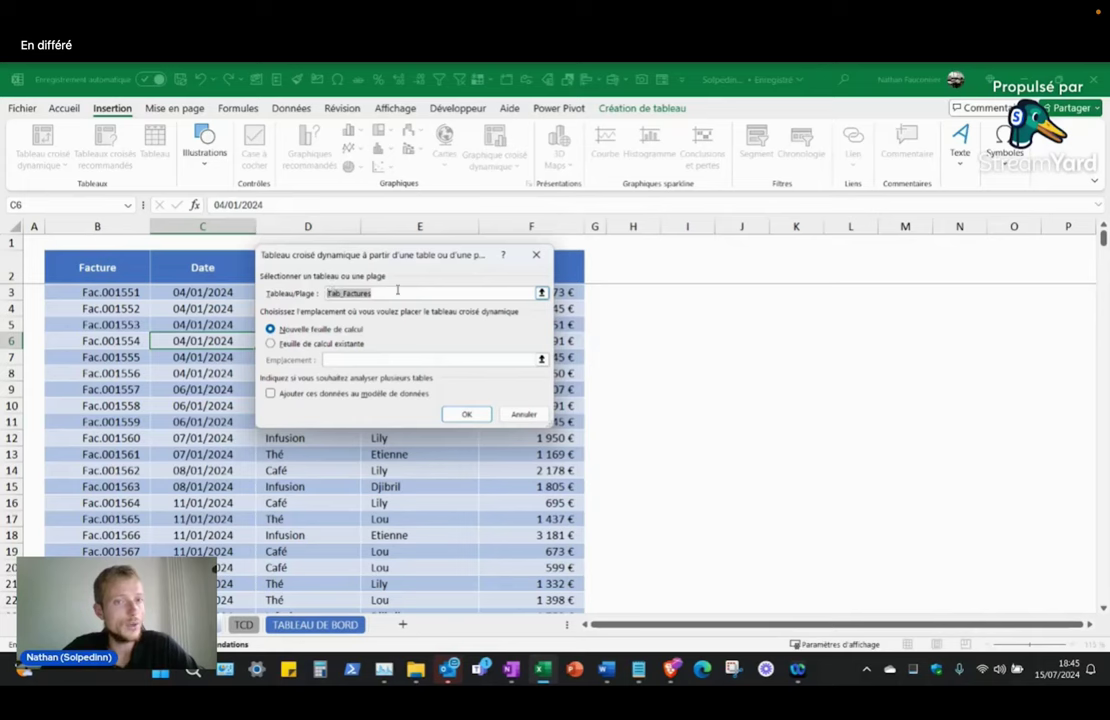
{"action": "left_click", "coordinate": [374, 292]}
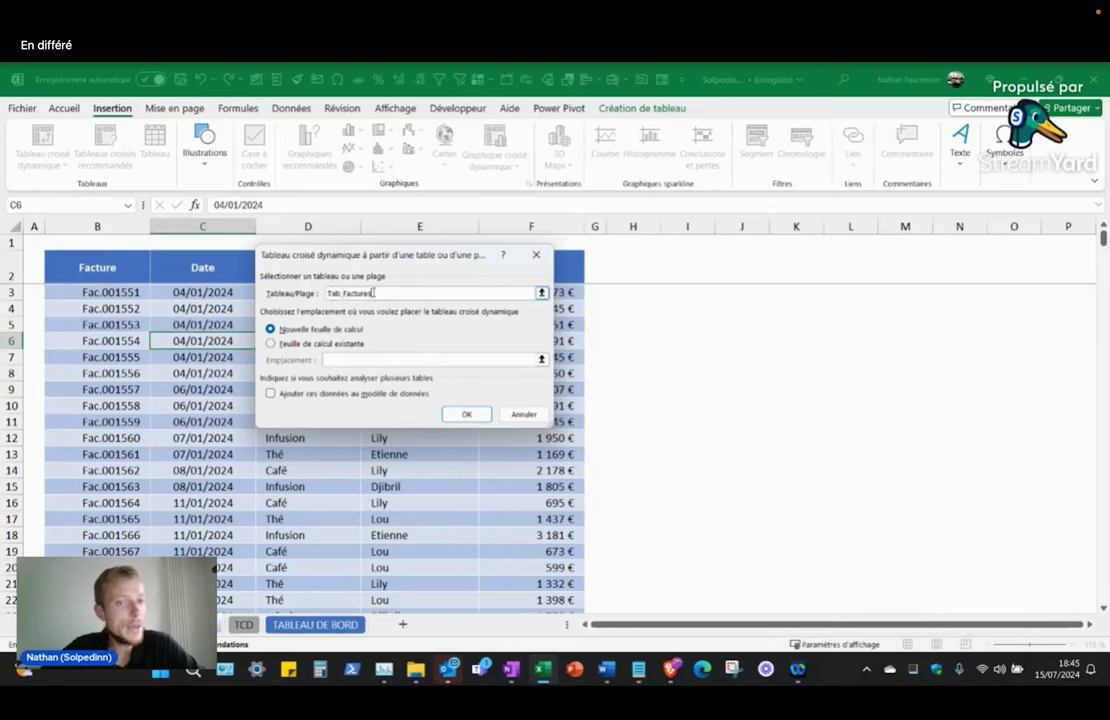
{"action": "double_click", "coordinate": [374, 293]}
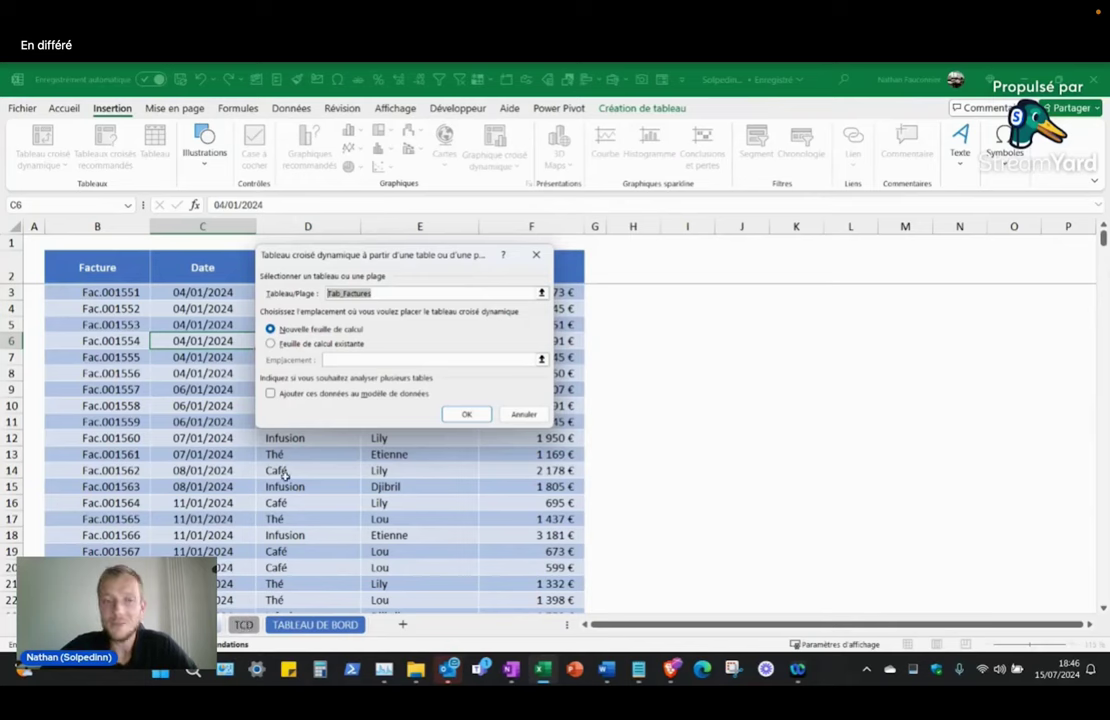
Step: Place the pivot table on the existing TCD sheet at TCD!$B$5 and confirm
{"action": "left_click", "coordinate": [272, 344]}
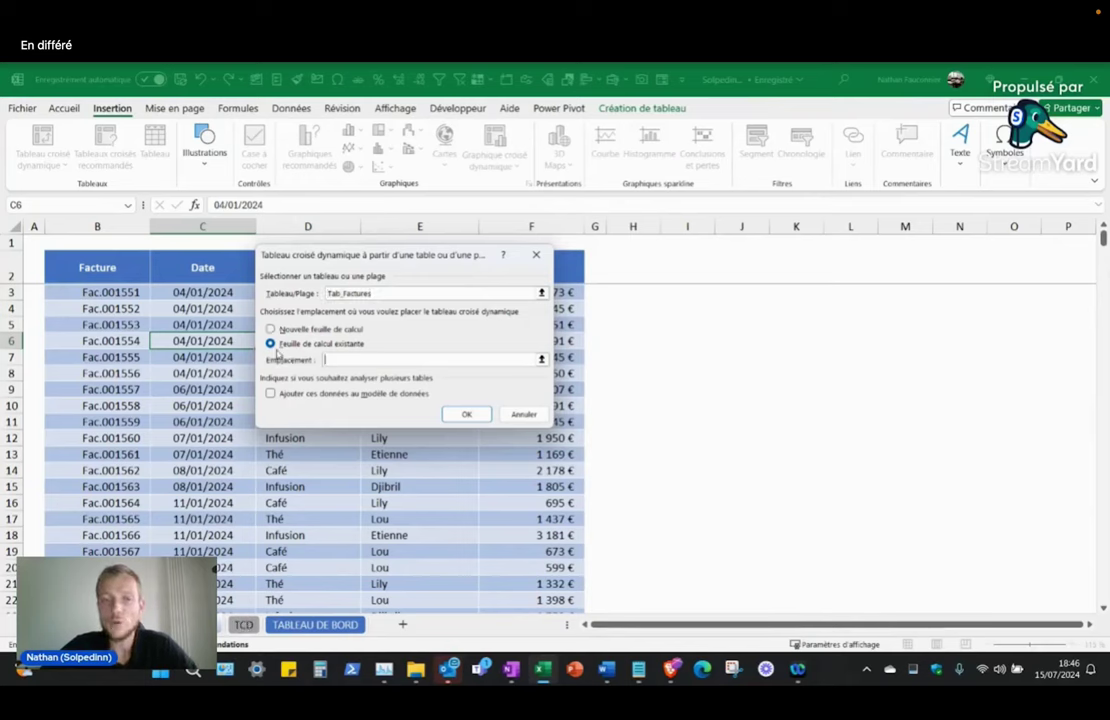
{"action": "left_click", "coordinate": [351, 359]}
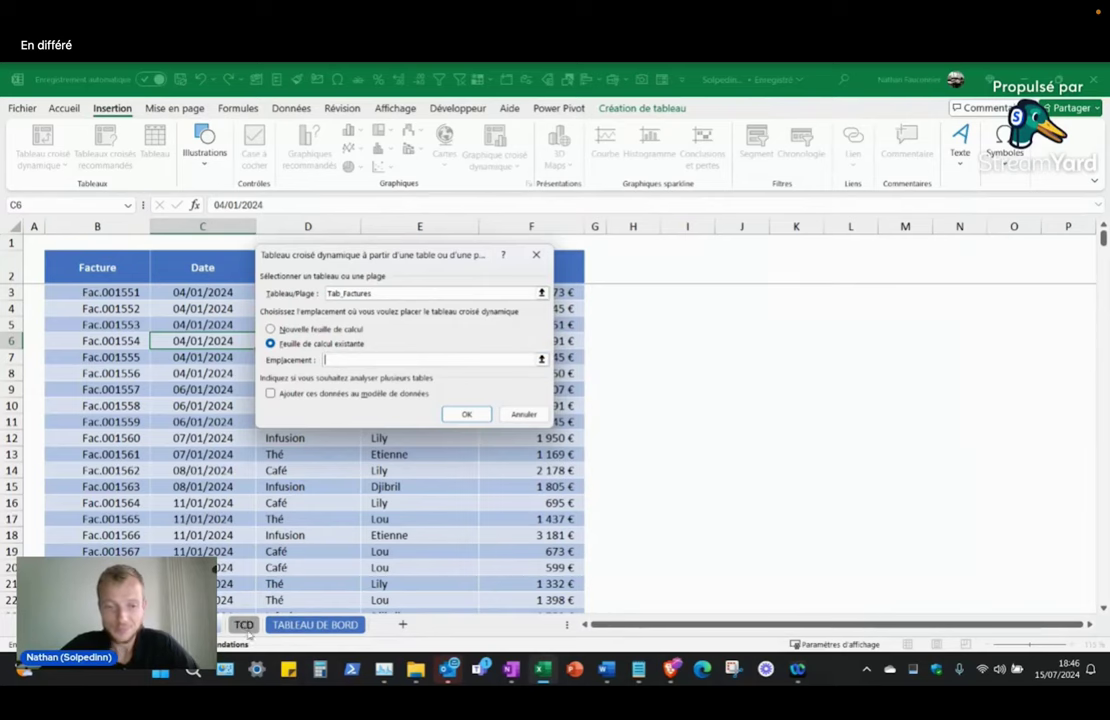
{"action": "left_click", "coordinate": [243, 624]}
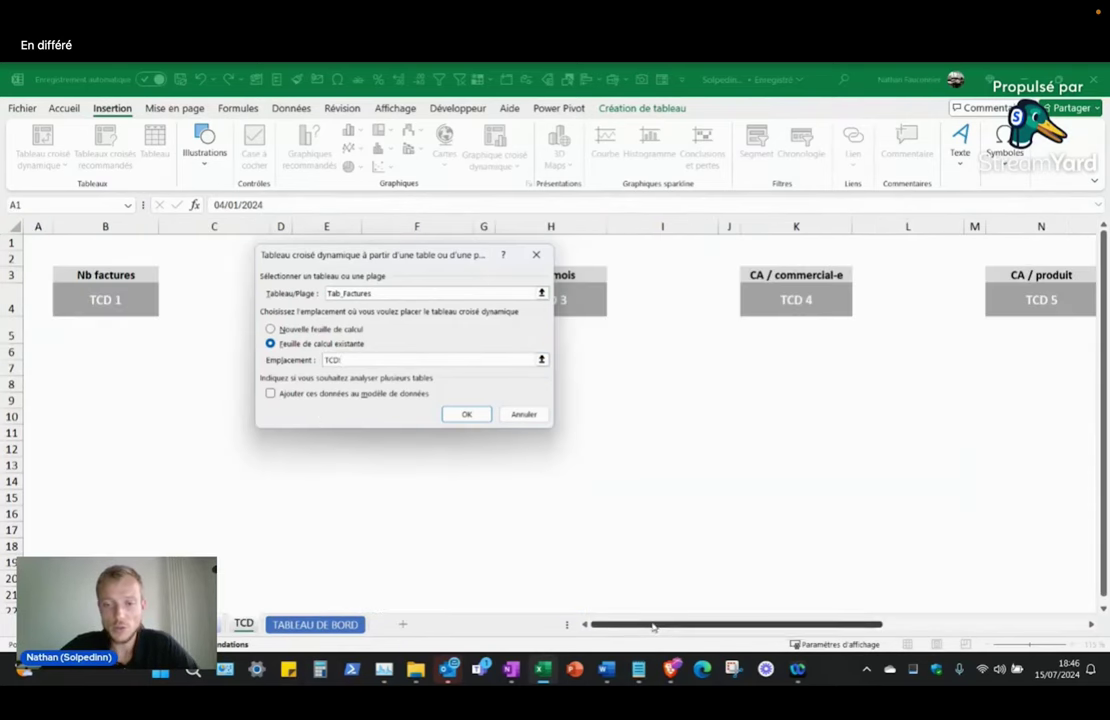
{"action": "left_click", "coordinate": [97, 328]}
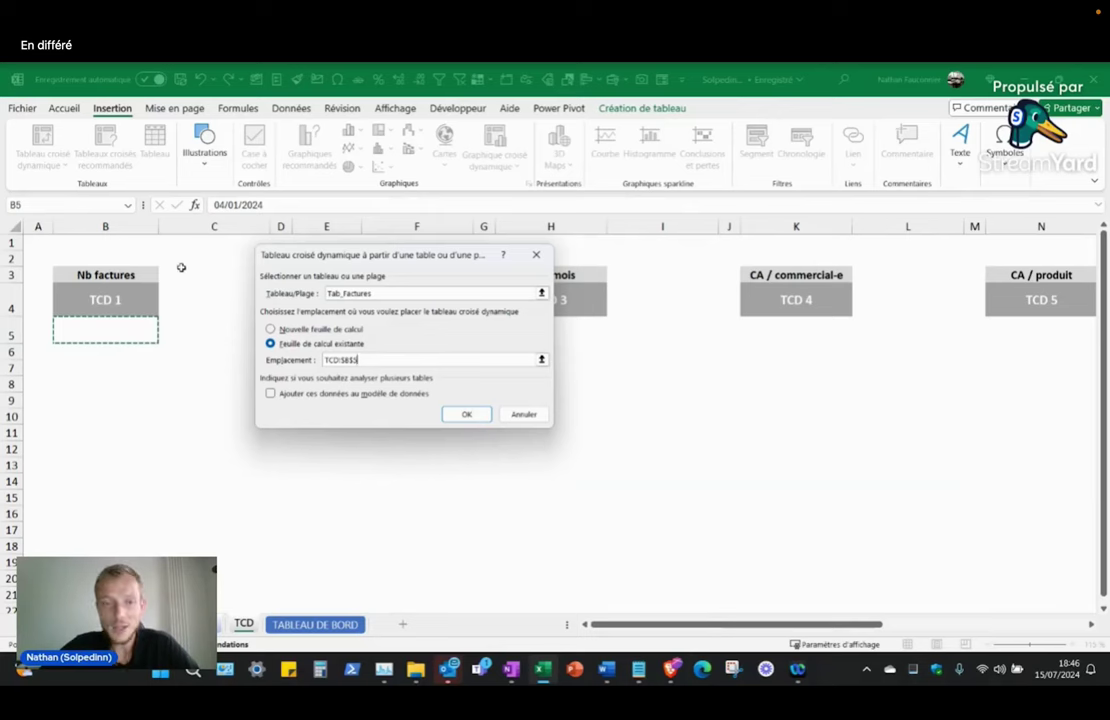
{"action": "left_click", "coordinate": [115, 329]}
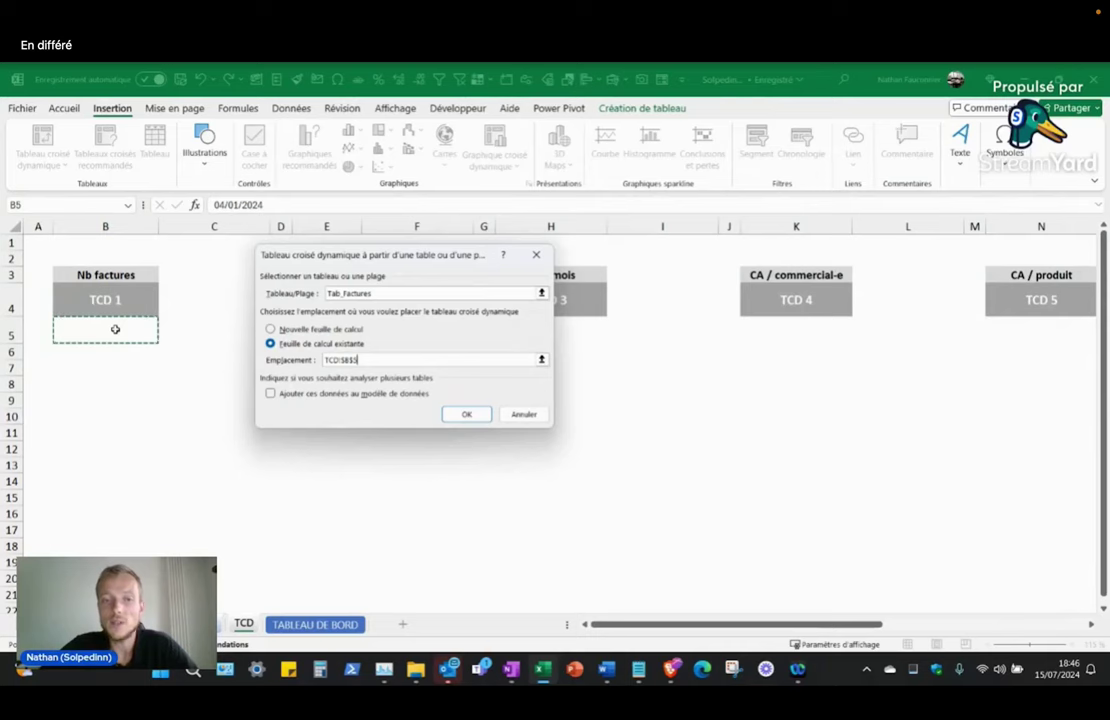
{"action": "left_click", "coordinate": [470, 414]}
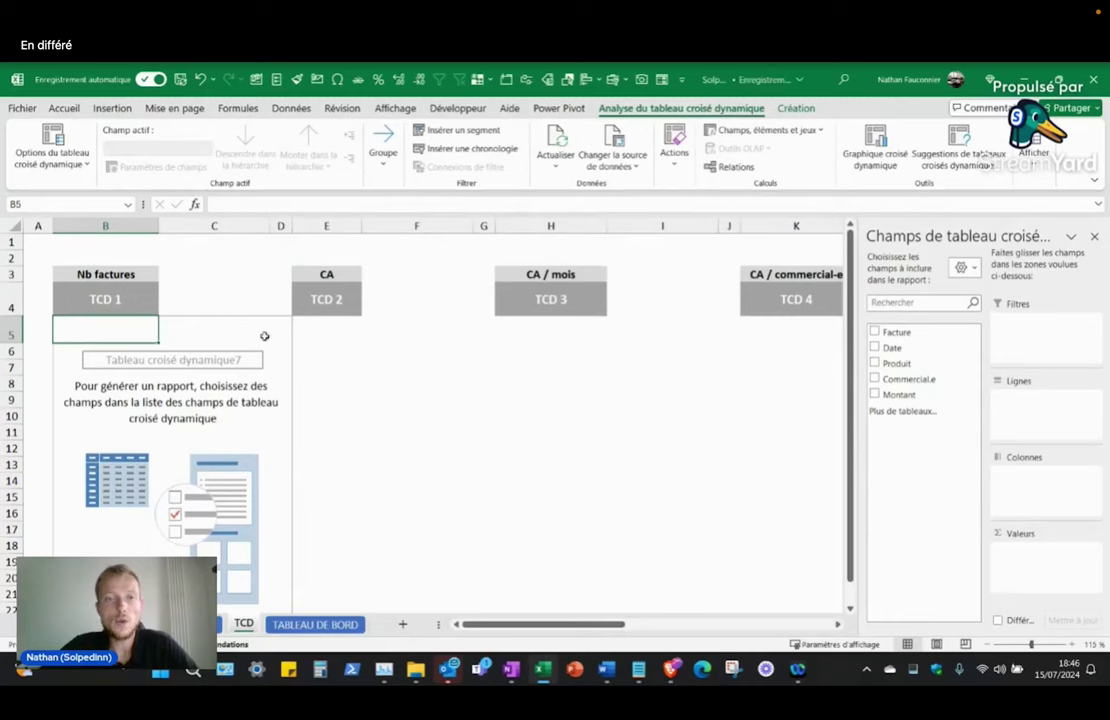
{"action": "scroll", "coordinate": [236, 356], "scroll_direction": "down", "scroll_amount": 1}
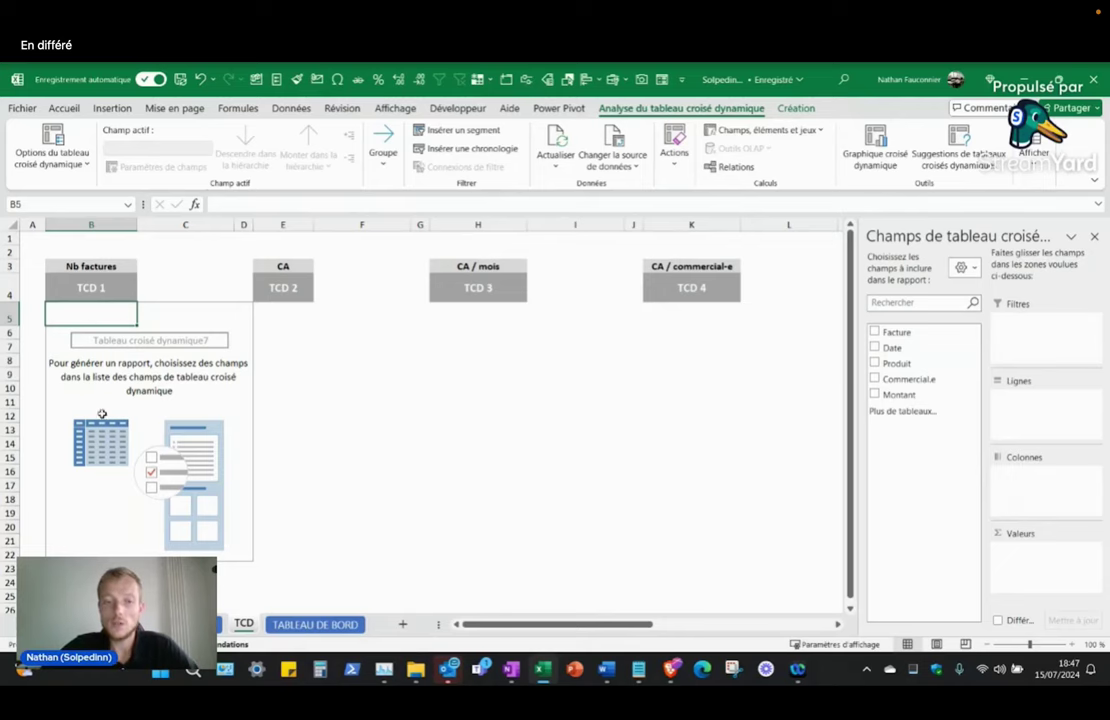
{"action": "key", "text": "ctrl+Page_Up"}
{"action": "left_click_drag", "start_coordinate": [97, 292], "coordinate": [113, 530]}
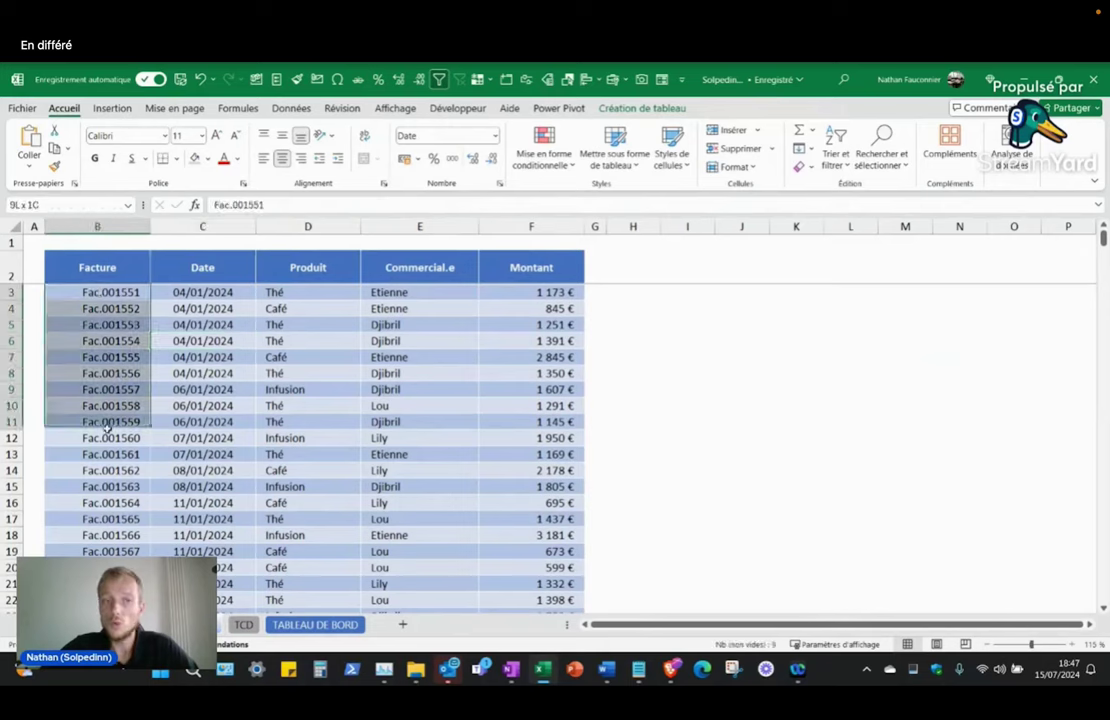
{"action": "left_click", "coordinate": [160, 551]}
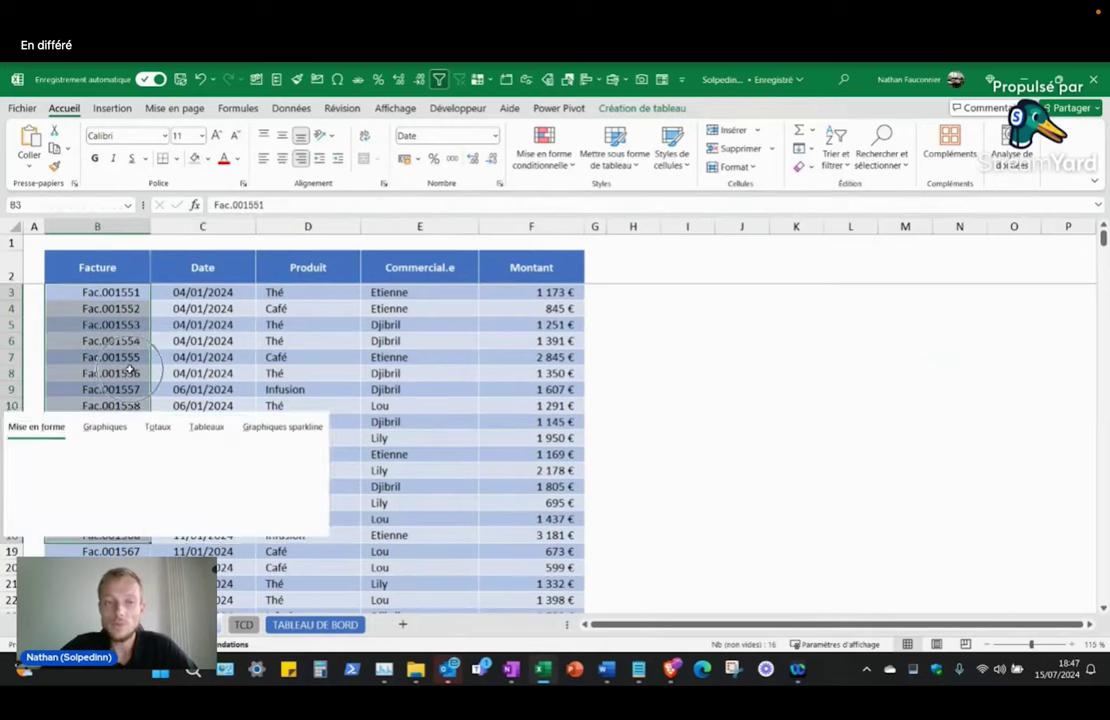
{"action": "left_click", "coordinate": [227, 345]}
{"action": "key", "text": "ctrl+Page_Down"}
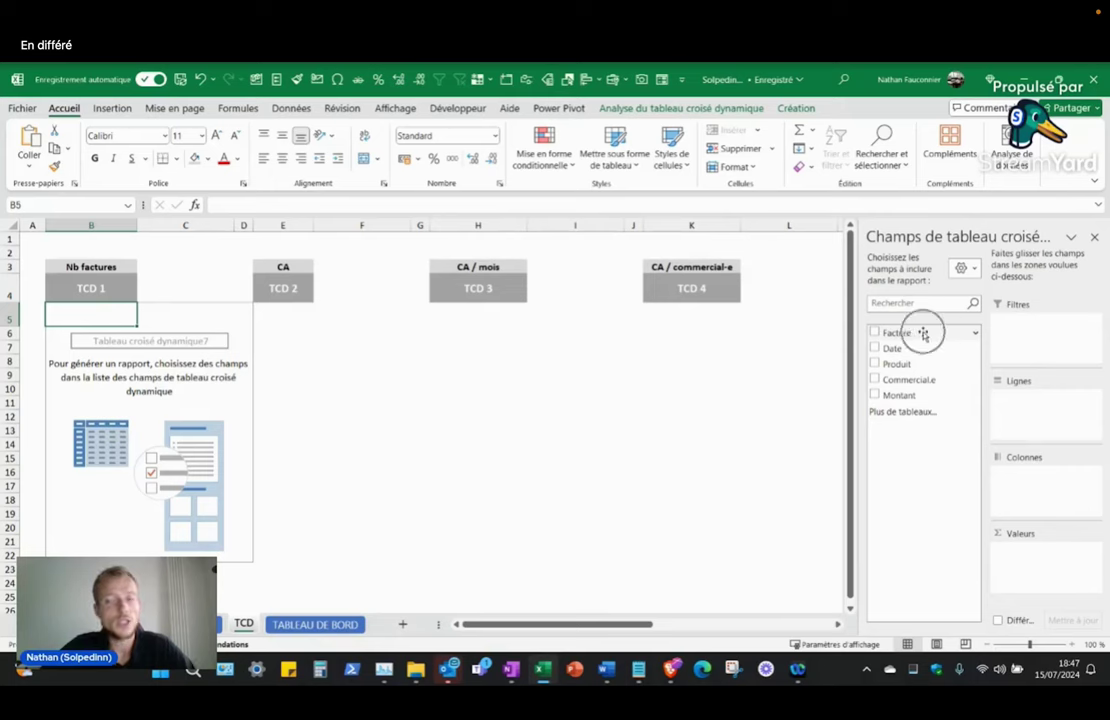
Step: Add Facture to Values to count 459 invoices, and vertically centre the B5 header
{"action": "mouse_move", "coordinate": [907, 332]}
{"action": "left_mouse_down"}
{"action": "mouse_move", "coordinate": [952, 370]}
{"action": "mouse_move", "coordinate": [1051, 583]}
{"action": "mouse_move", "coordinate": [1037, 570]}
{"action": "left_mouse_up"}
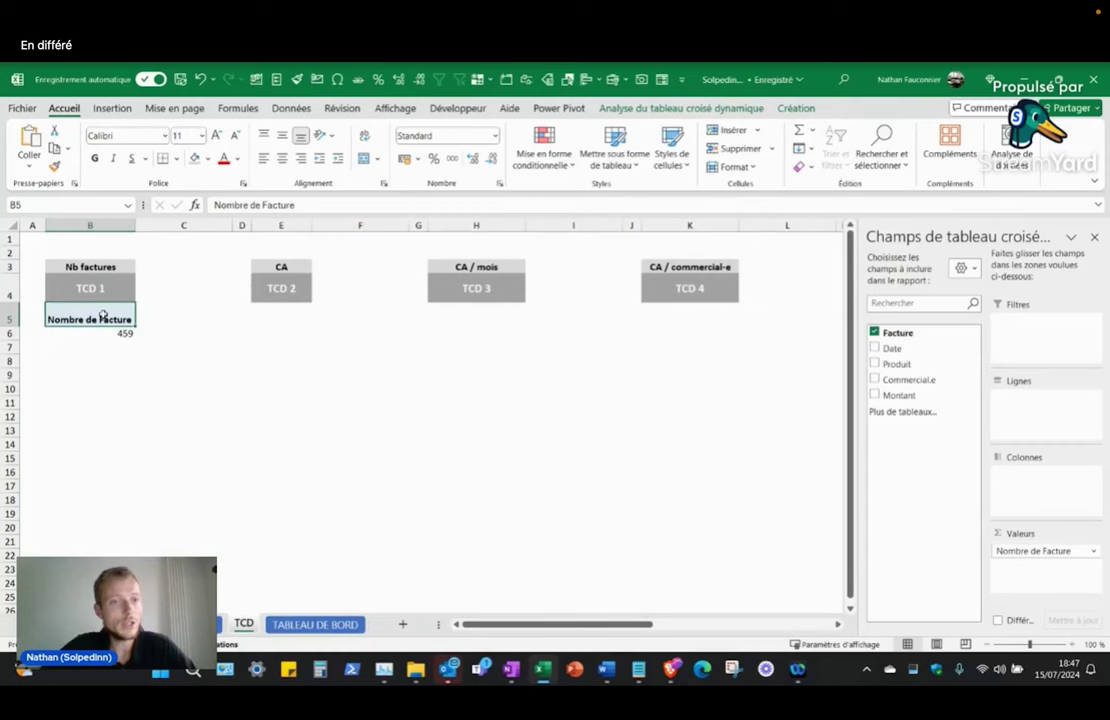
{"action": "left_click_drag", "start_coordinate": [102, 316], "coordinate": [101, 331]}
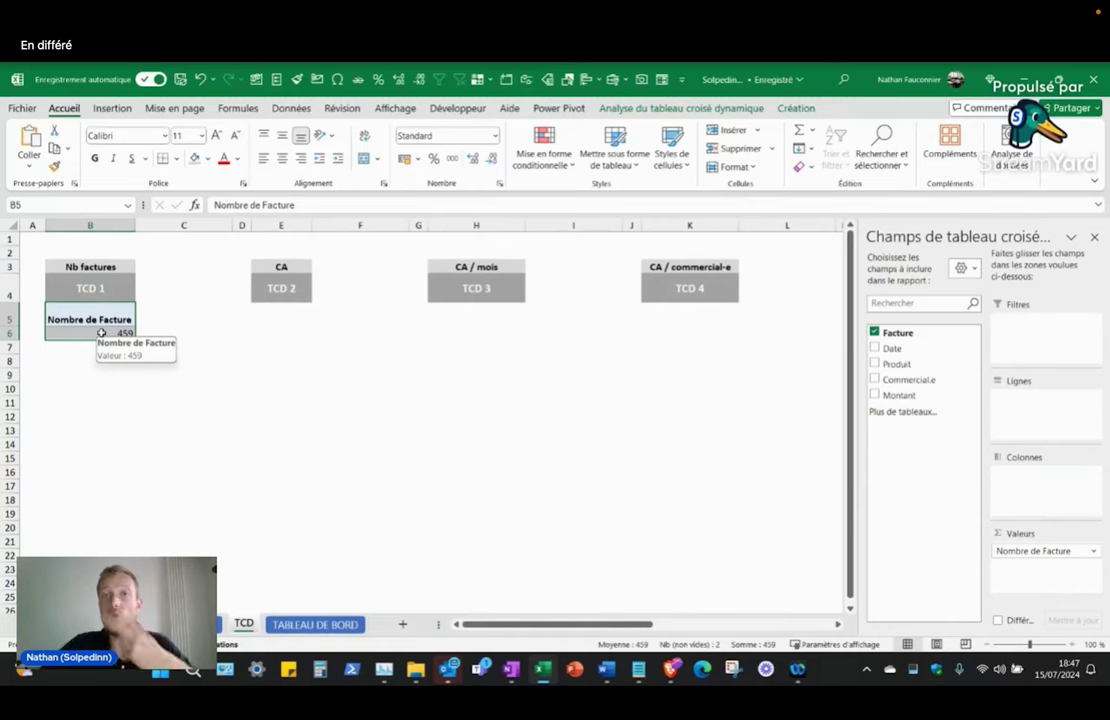
{"action": "left_click", "coordinate": [120, 318]}
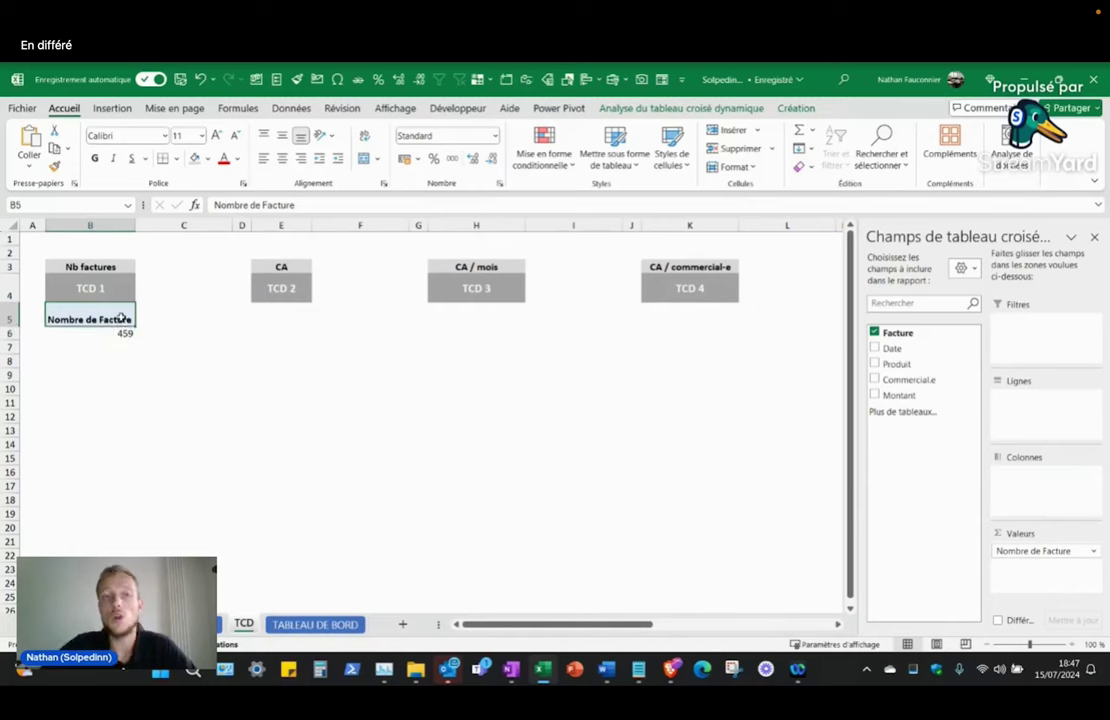
{"action": "left_click", "coordinate": [119, 316]}
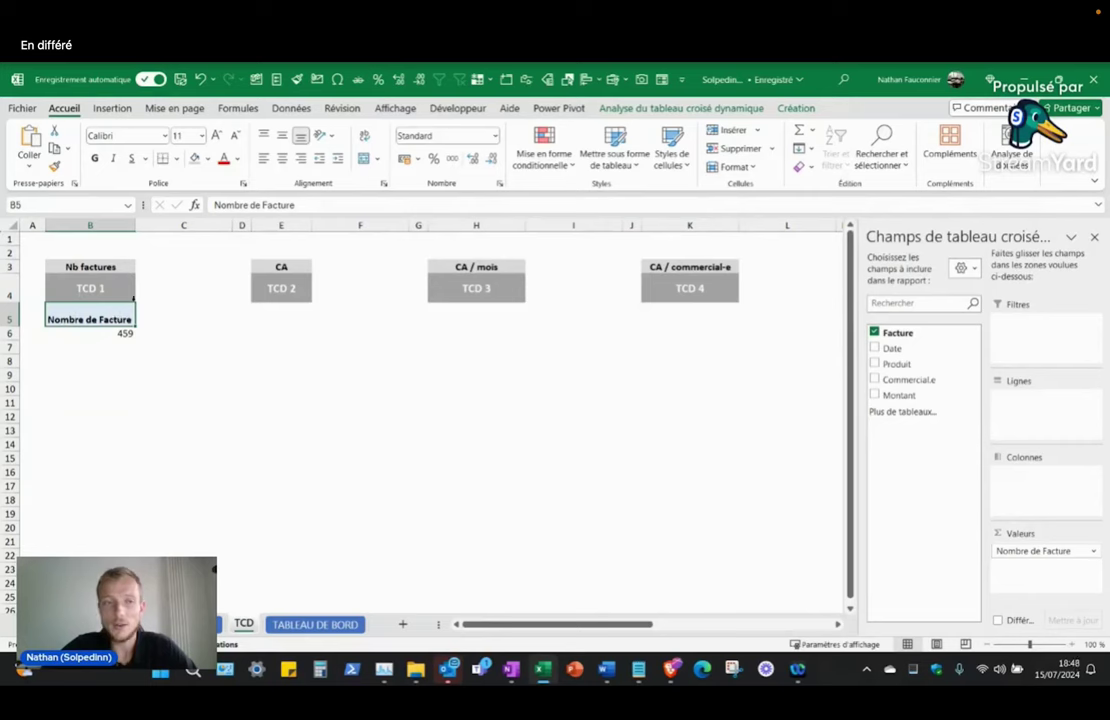
{"action": "left_click", "coordinate": [282, 135]}
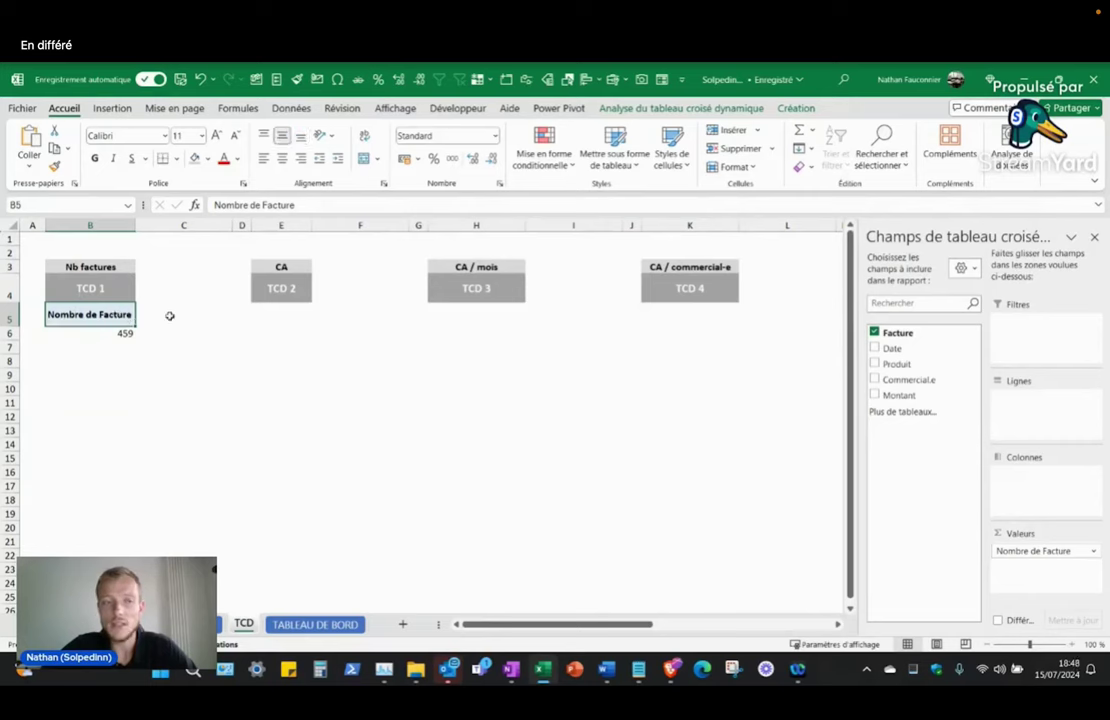
{"action": "left_click", "coordinate": [117, 332]}
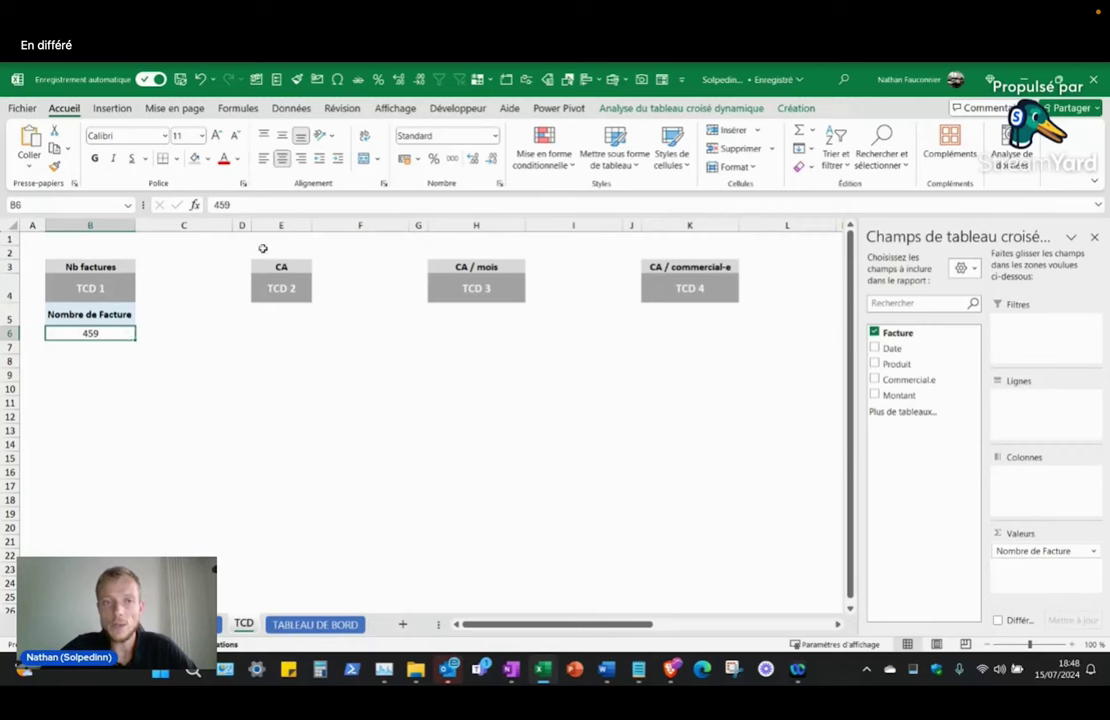
{"action": "mouse_move", "coordinate": [119, 334]}
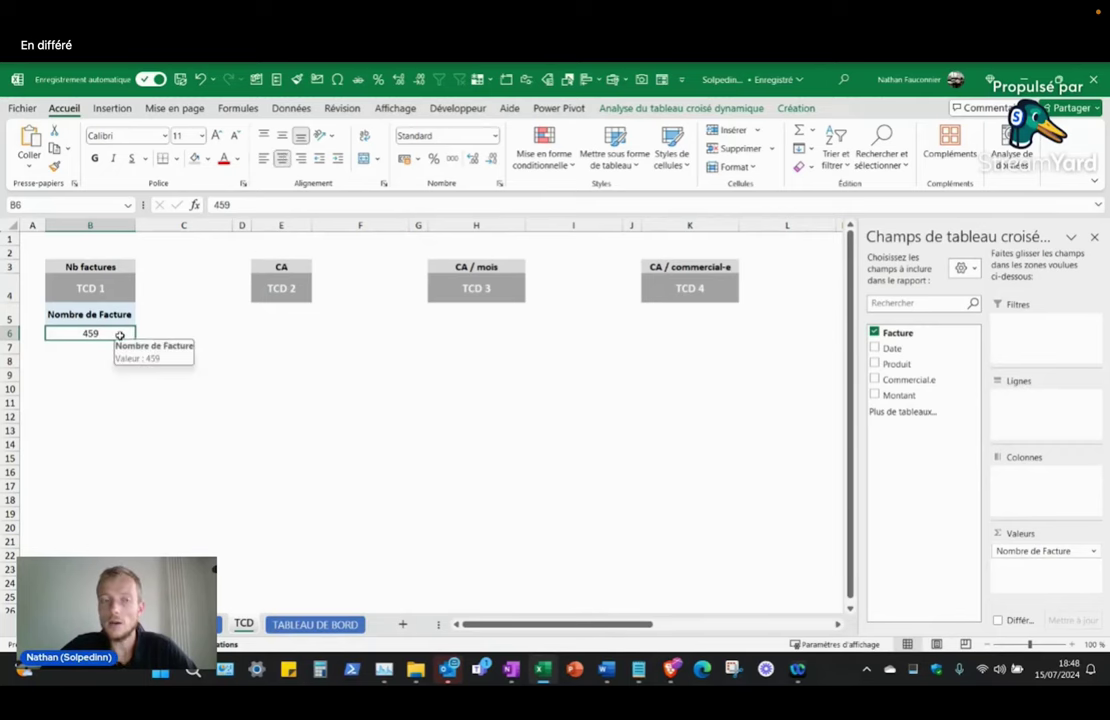
{"action": "left_click", "coordinate": [119, 354]}
{"action": "left_click_drag", "start_coordinate": [100, 314], "coordinate": [114, 336]}
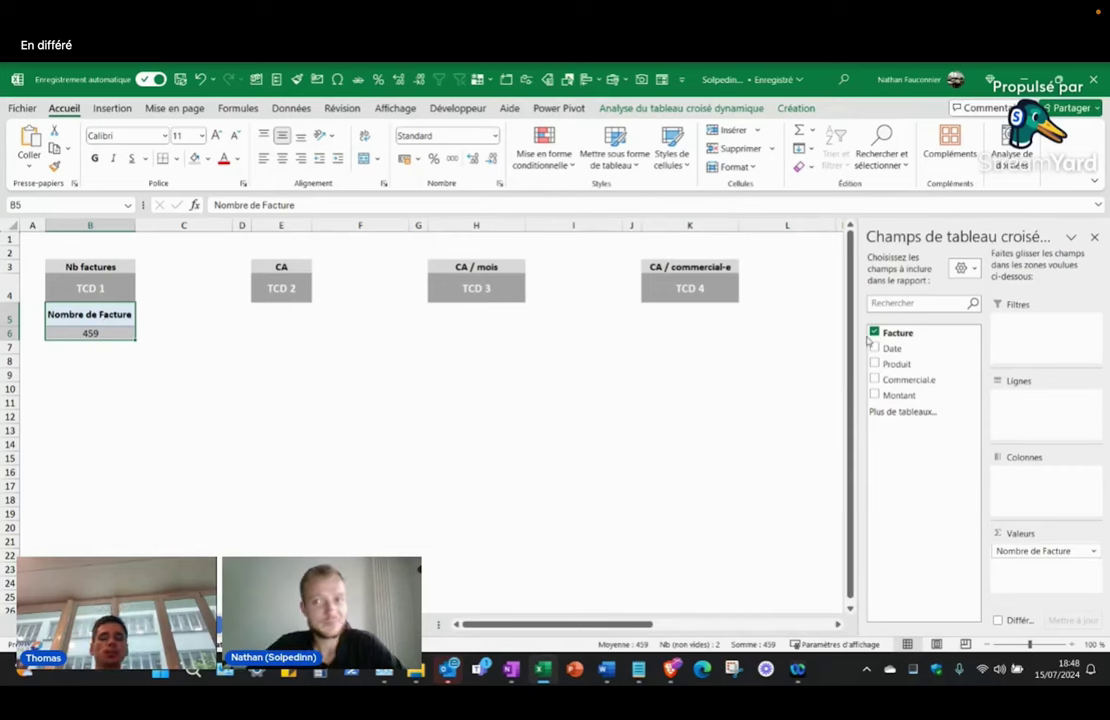
{"action": "left_click", "coordinate": [961, 268]}
{"action": "left_click", "coordinate": [985, 290]}
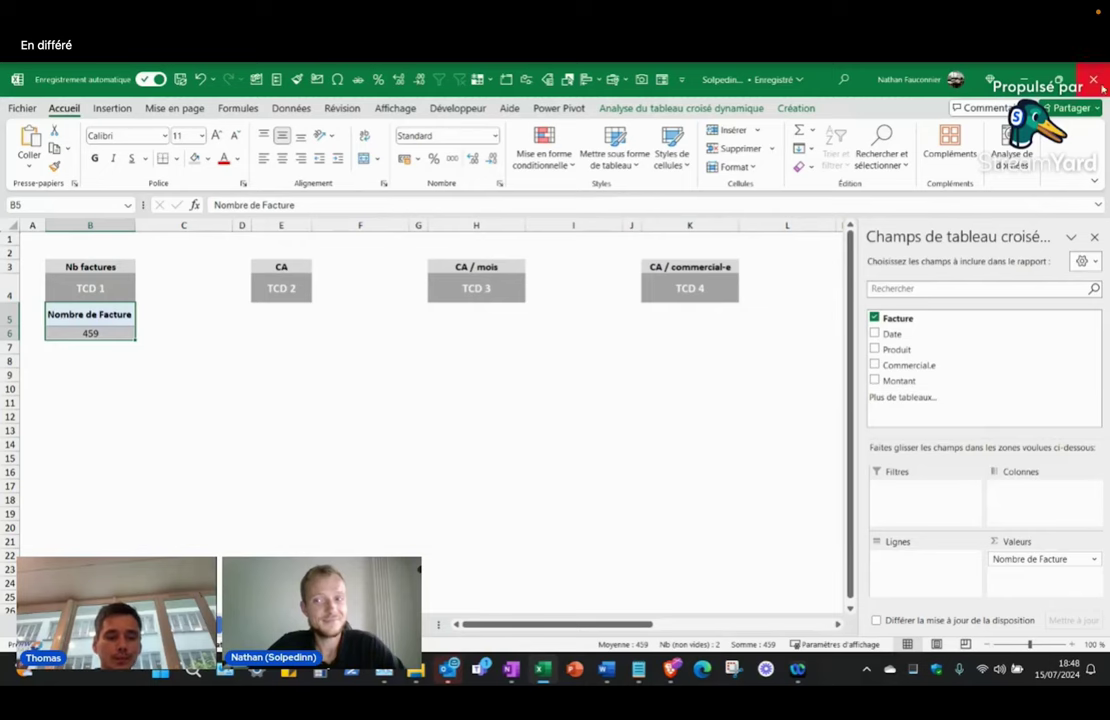
{"action": "left_click", "coordinate": [1082, 261]}
{"action": "left_click", "coordinate": [985, 322]}
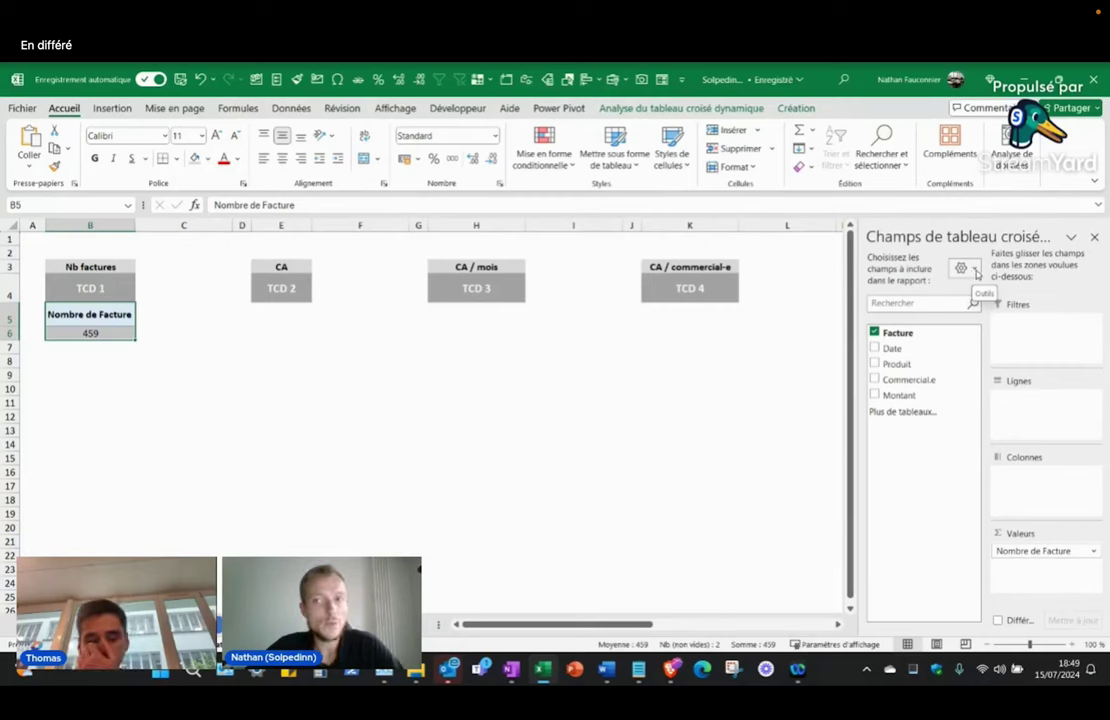
{"action": "left_click", "coordinate": [975, 270]}
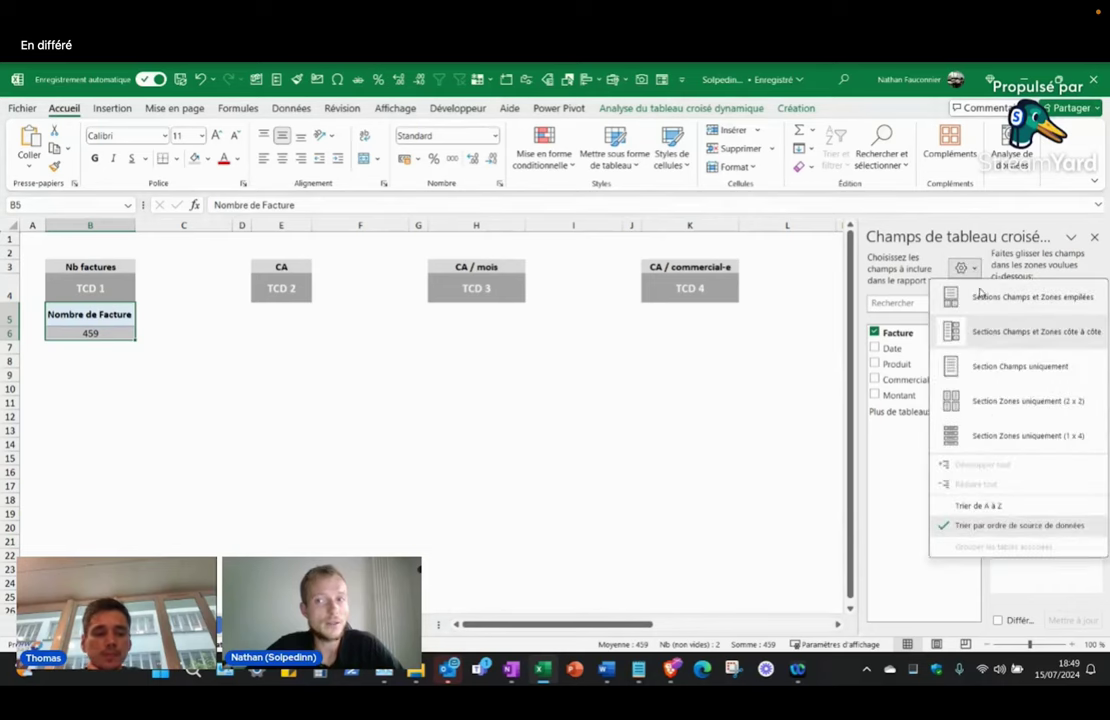
{"action": "left_click", "coordinate": [985, 296]}
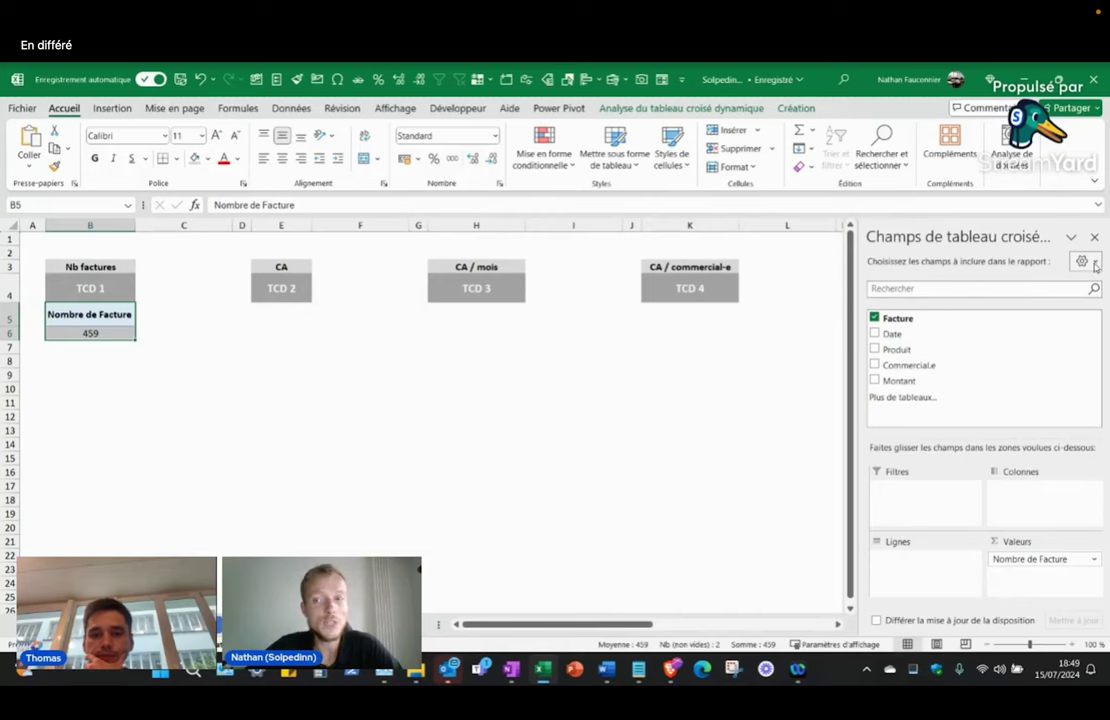
{"action": "left_click", "coordinate": [1095, 263]}
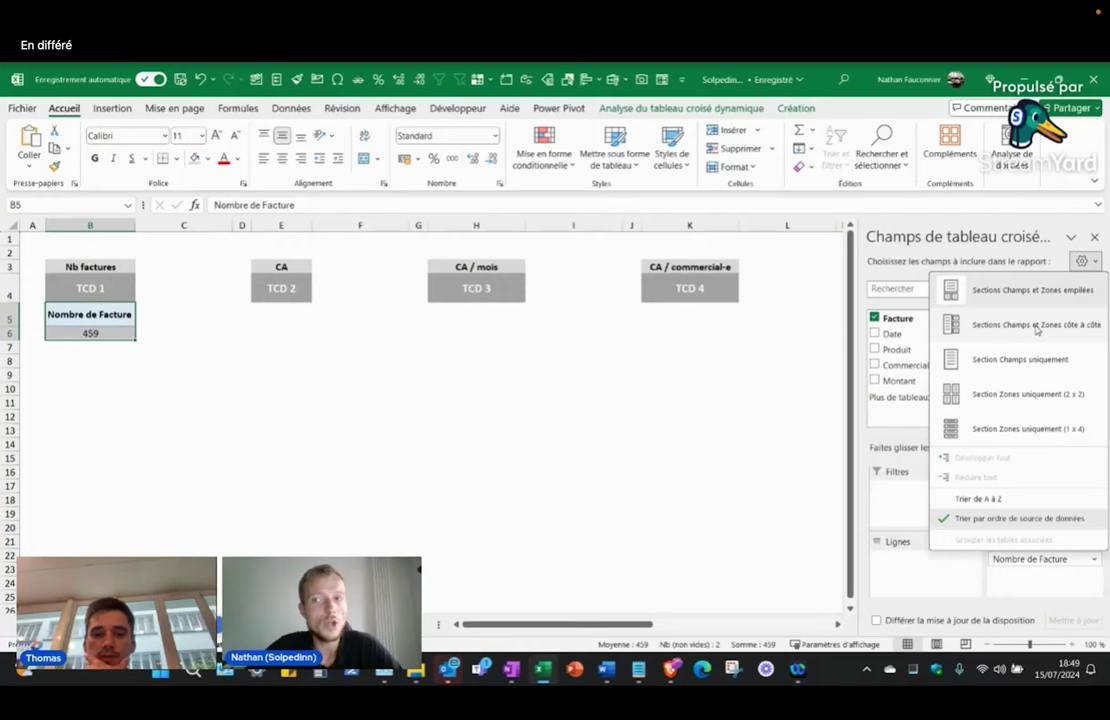
{"action": "left_click", "coordinate": [1036, 326]}
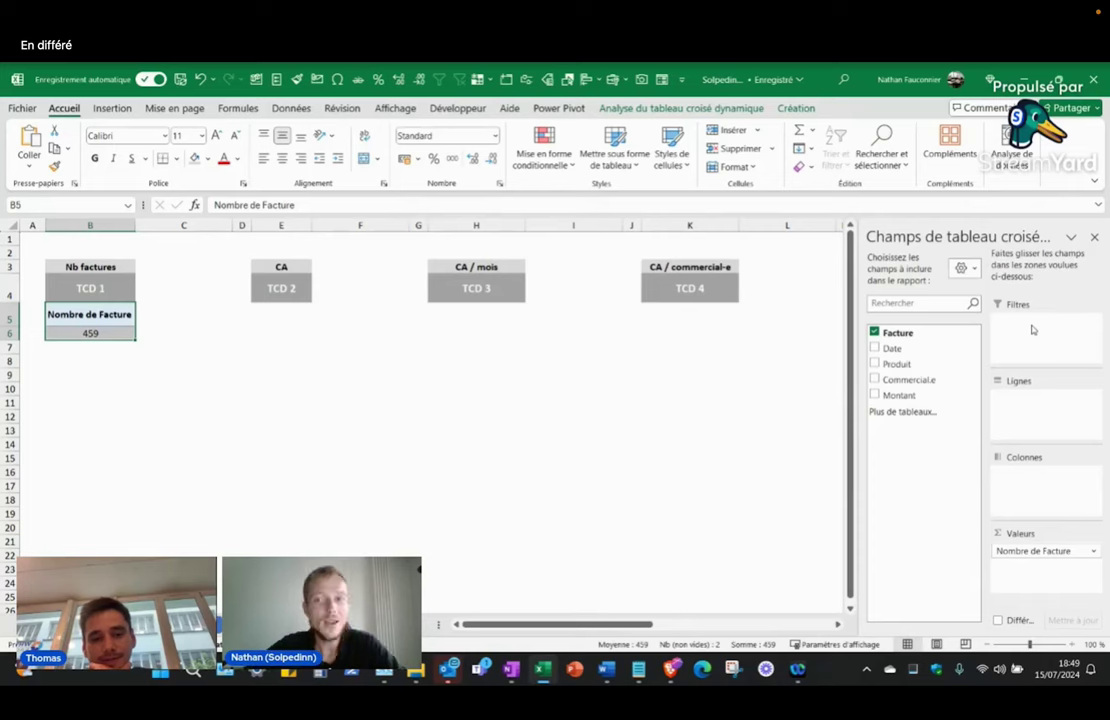
{"action": "left_click", "coordinate": [961, 268]}
{"action": "left_click", "coordinate": [980, 293]}
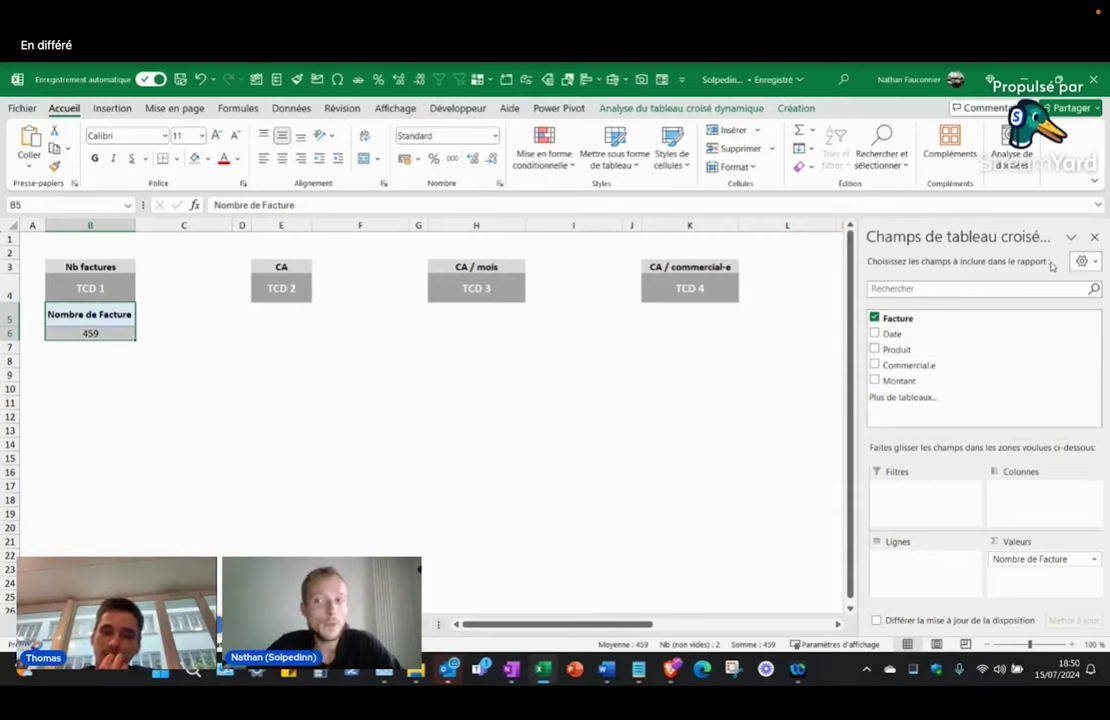
{"action": "left_click", "coordinate": [1083, 262]}
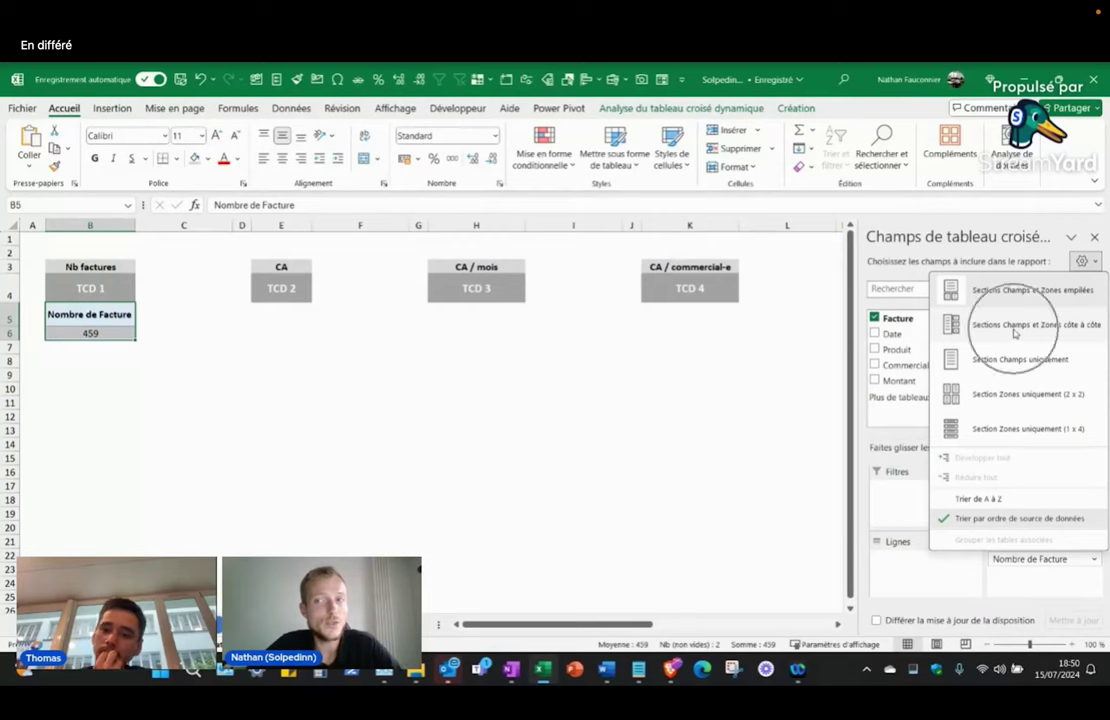
{"action": "left_click", "coordinate": [1014, 326]}
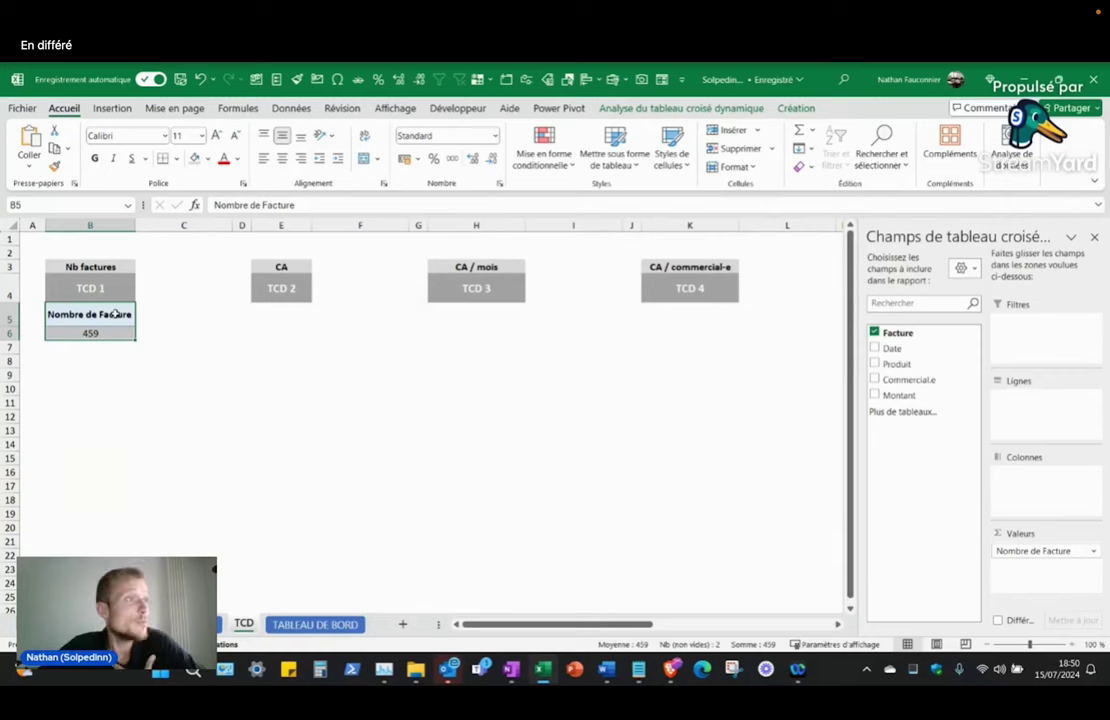
{"action": "left_click_drag", "start_coordinate": [115, 313], "coordinate": [112, 334]}
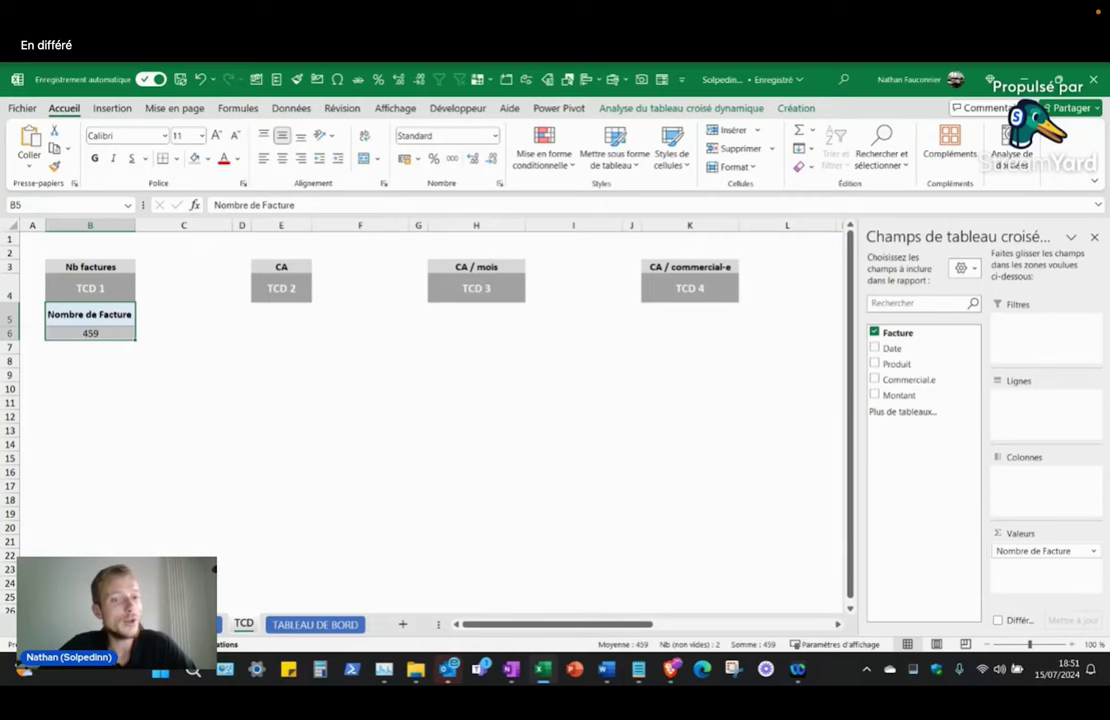
{"action": "left_click", "coordinate": [190, 624]}
{"action": "left_click_drag", "start_coordinate": [97, 267], "coordinate": [492, 438]}
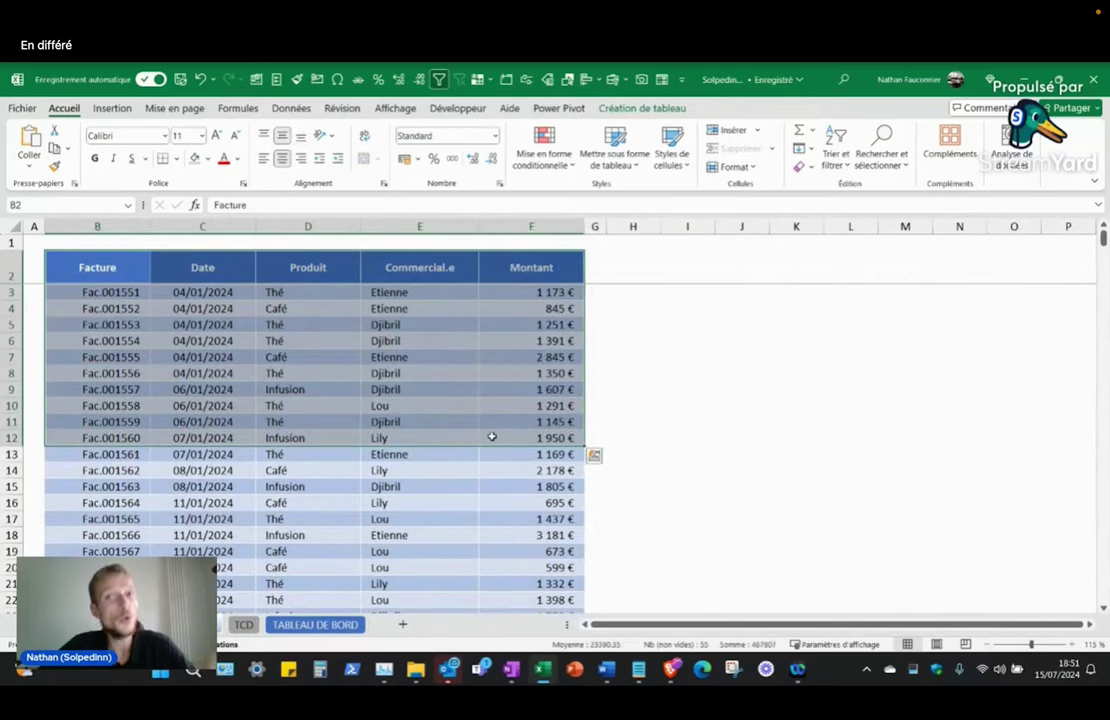
{"action": "left_click_drag", "start_coordinate": [131, 269], "coordinate": [510, 530]}
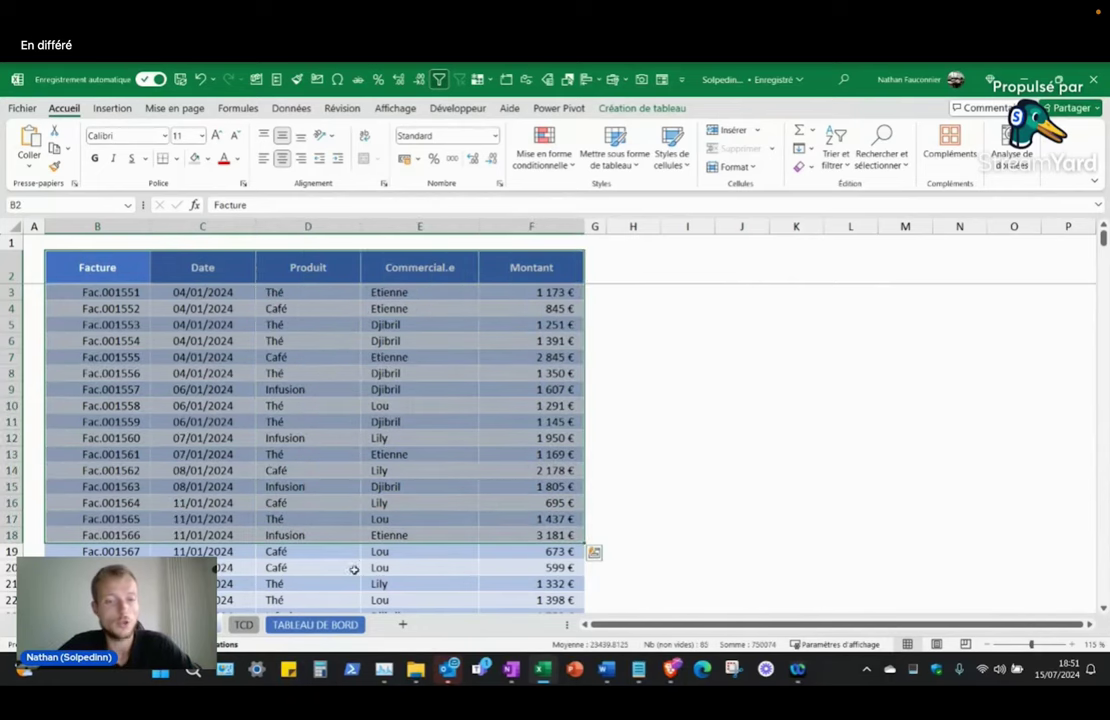
{"action": "left_click", "coordinate": [245, 625]}
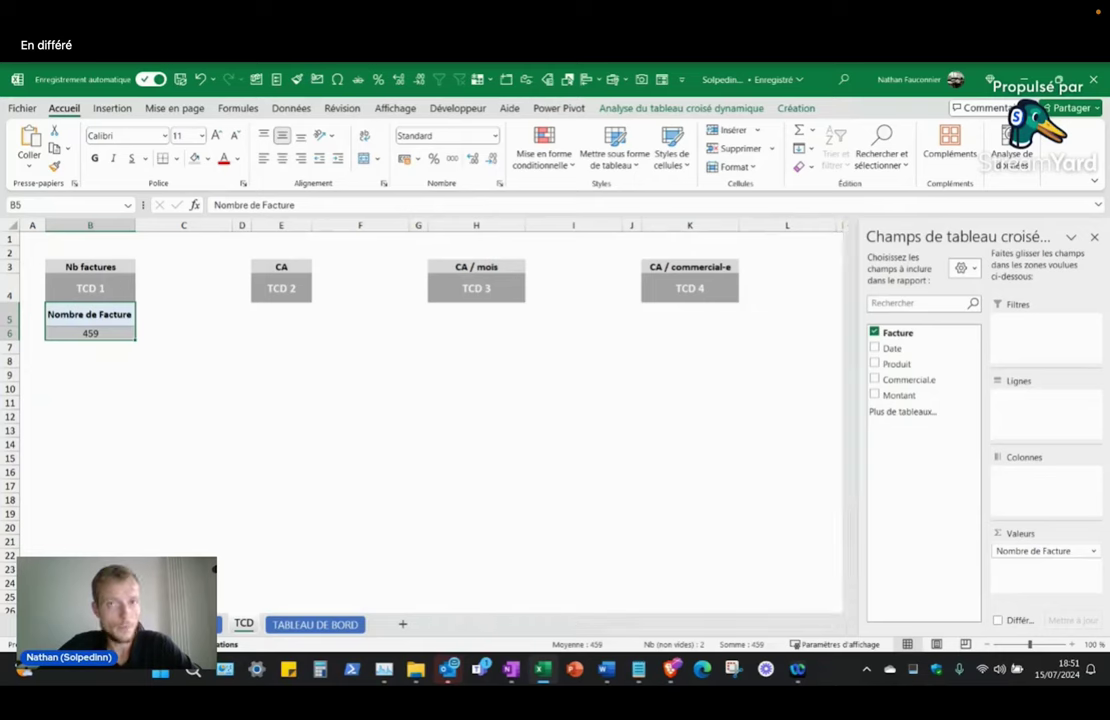
{"action": "left_click", "coordinate": [200, 624]}
{"action": "left_click", "coordinate": [297, 371]}
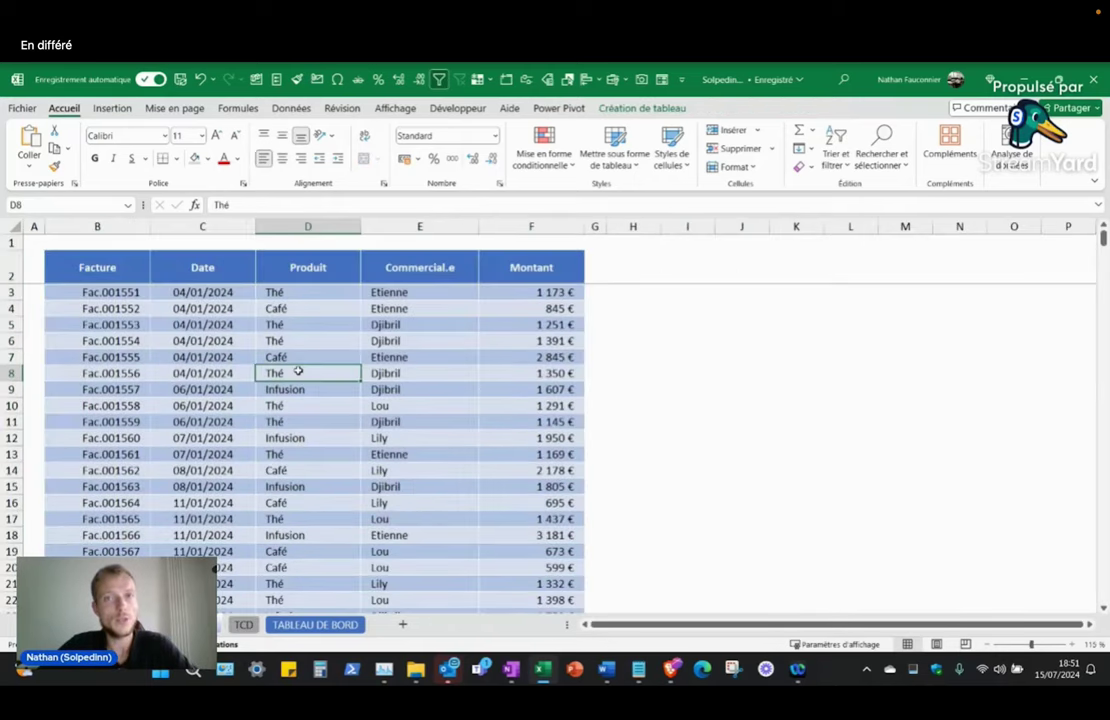
{"action": "left_click", "coordinate": [111, 109]}
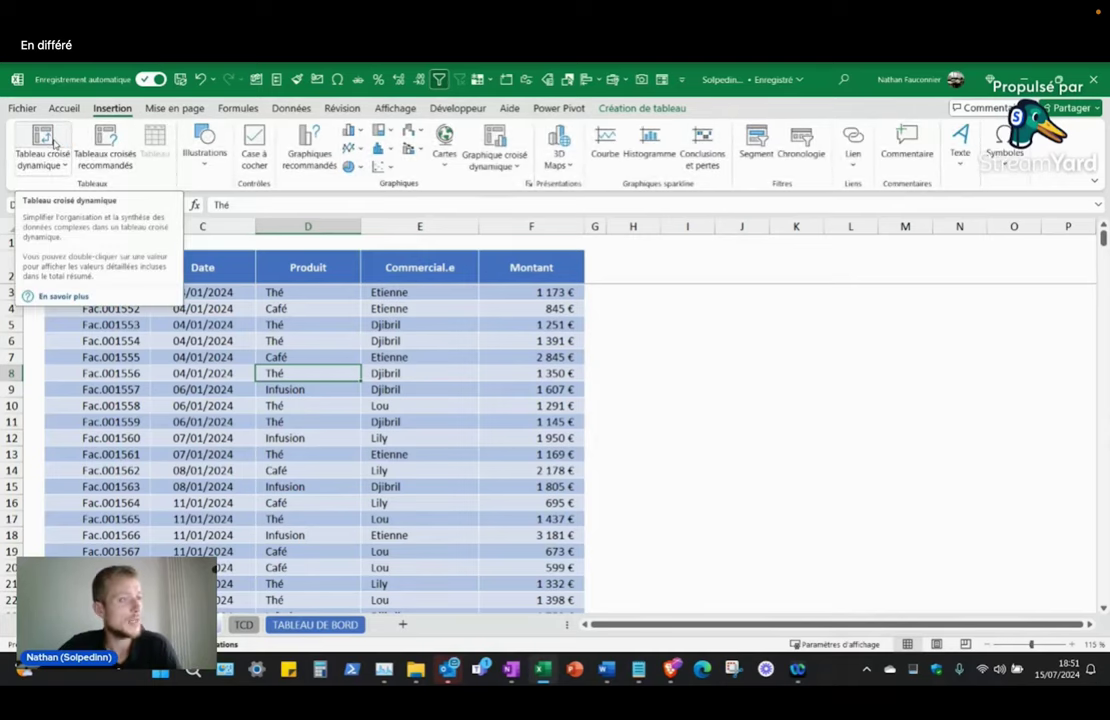
{"action": "left_click", "coordinate": [243, 624]}
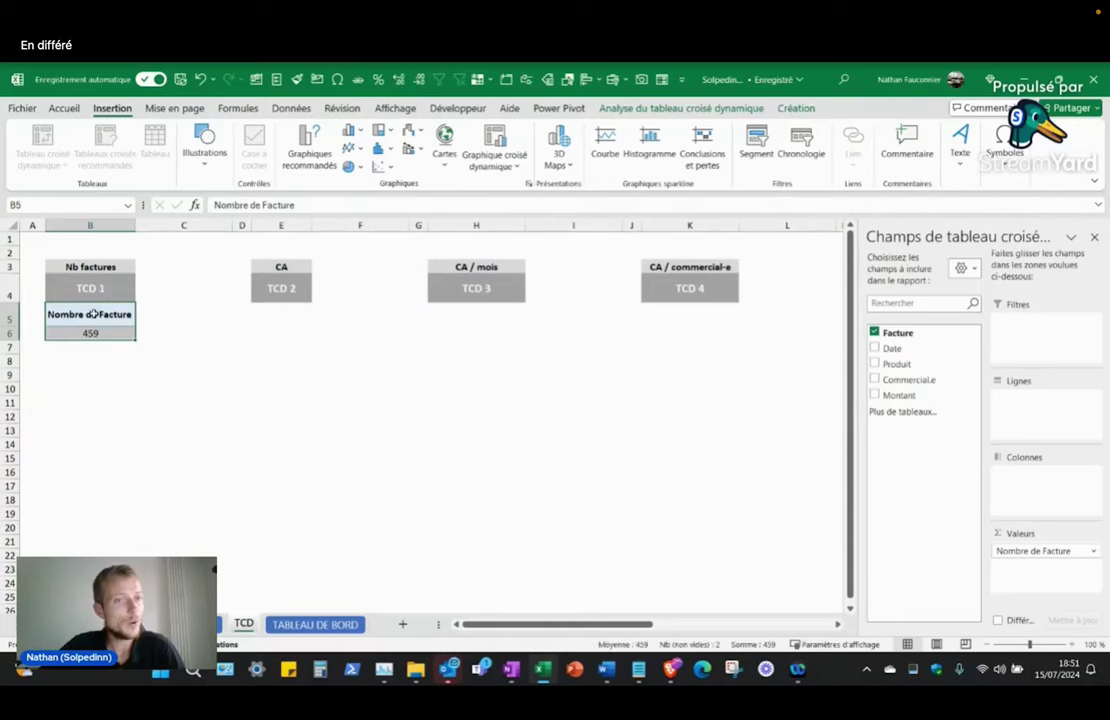
{"action": "key", "text": "Down"}
Step: Copy the invoice-count pivot from B5 to E5 and autofit column E
{"action": "left_click", "coordinate": [90, 314]}
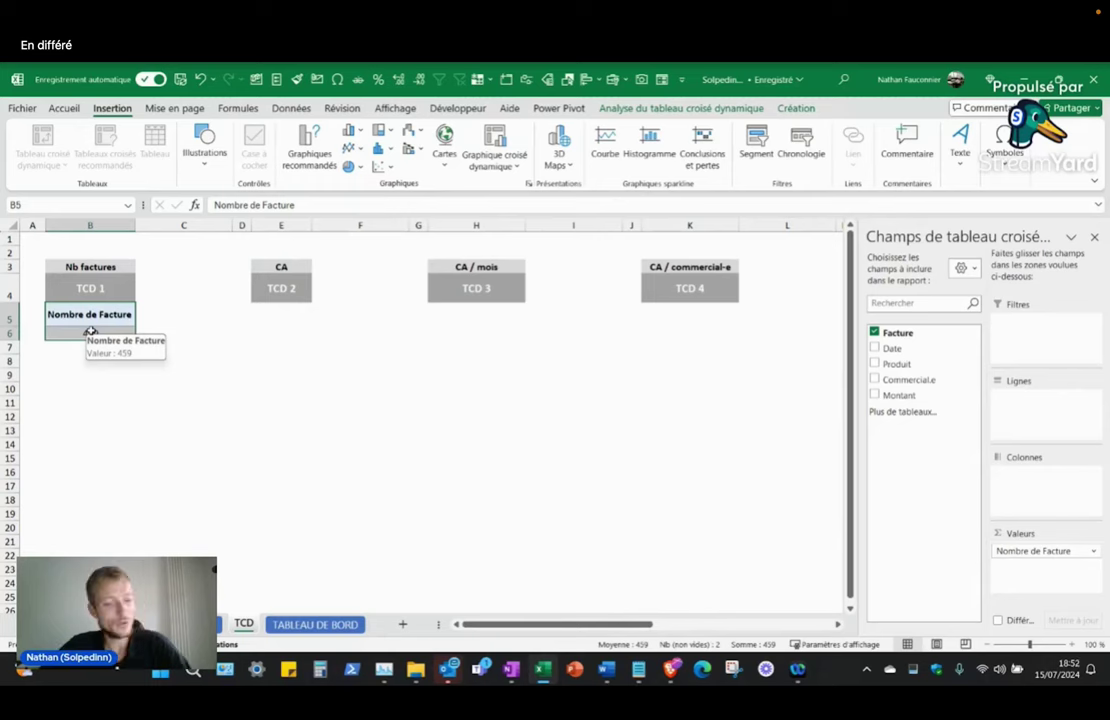
{"action": "key", "text": "ctrl+c"}
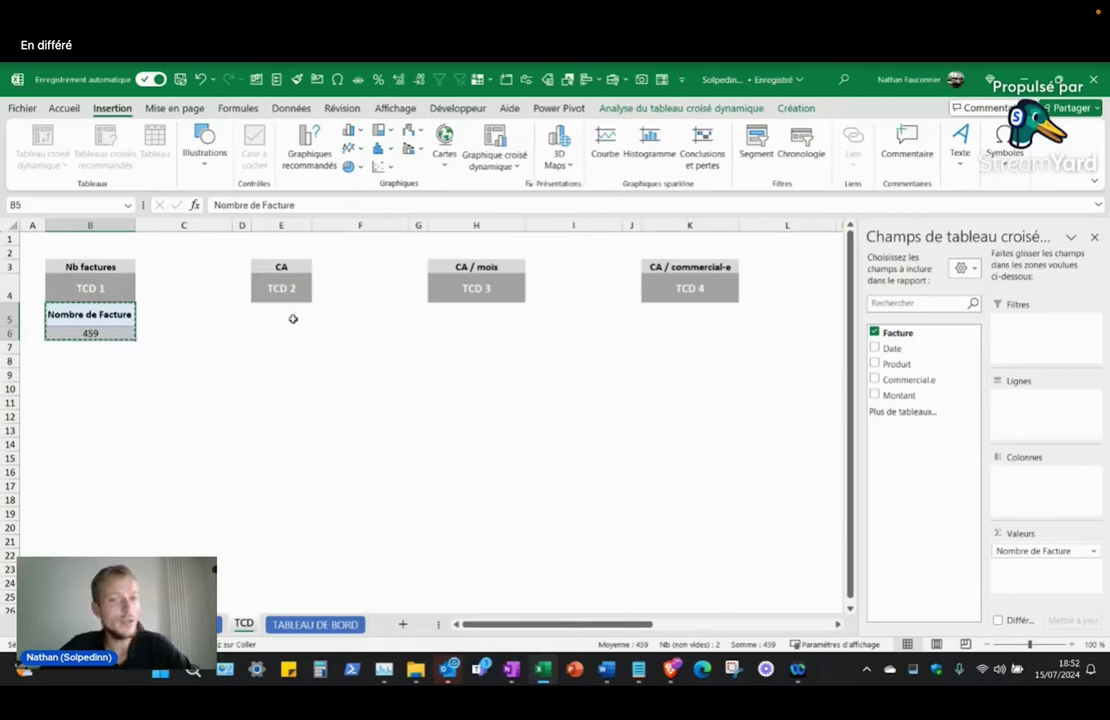
{"action": "left_click", "coordinate": [279, 314]}
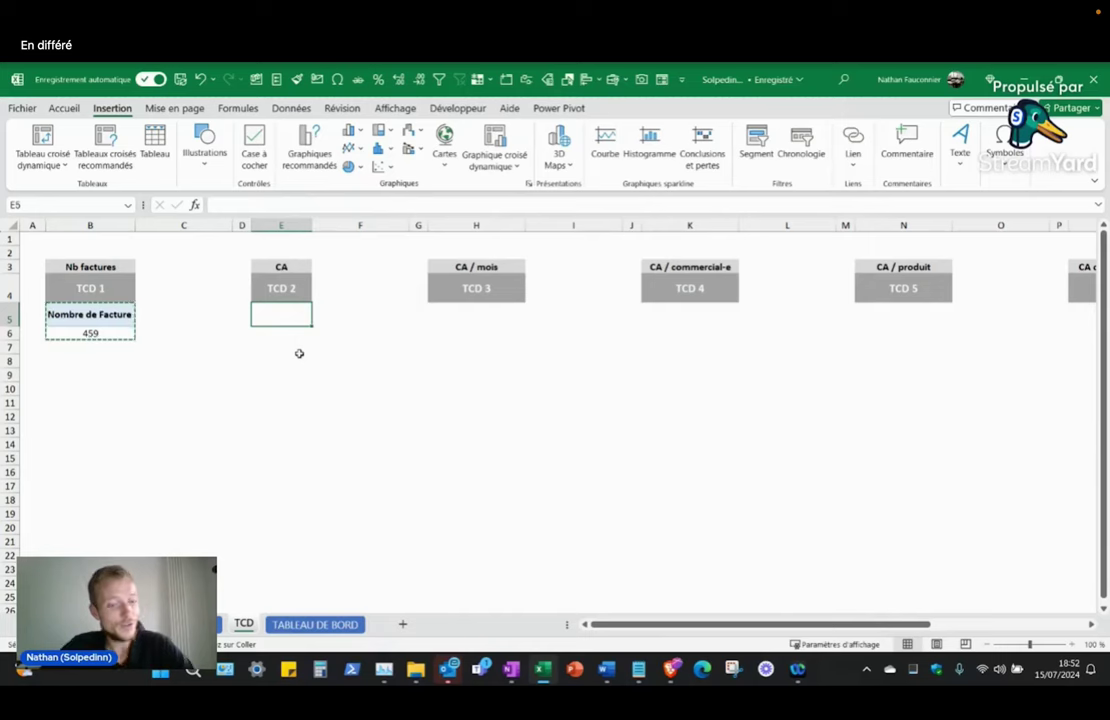
{"action": "key", "text": "ctrl+v"}
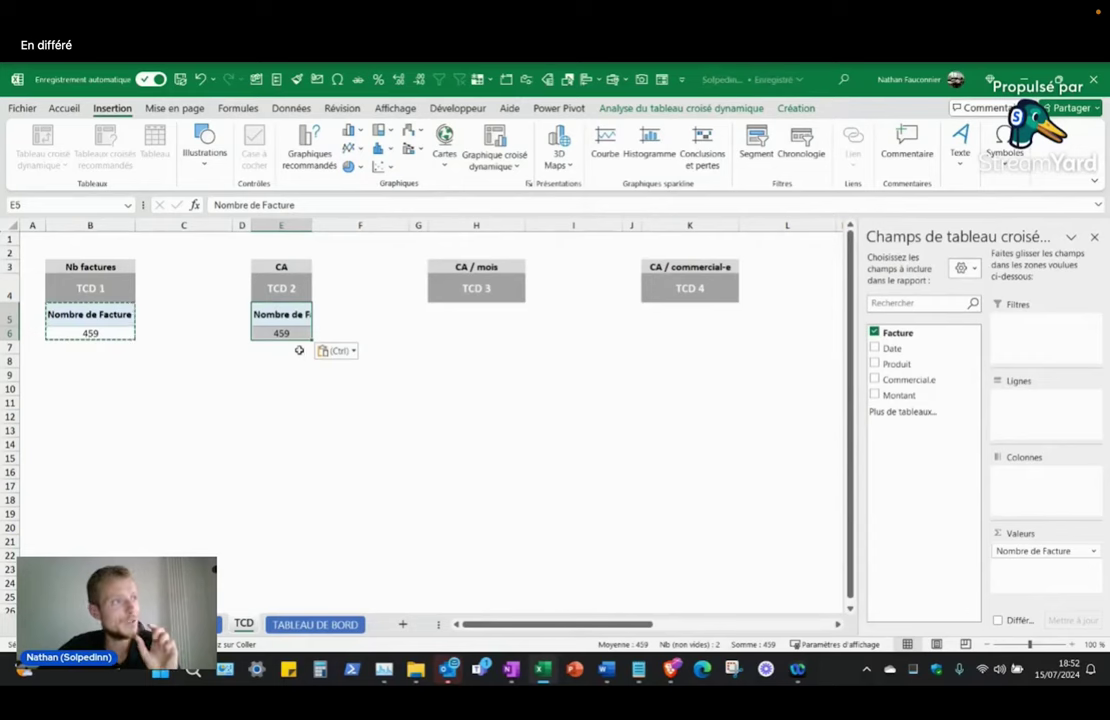
{"action": "double_click", "coordinate": [308, 225]}
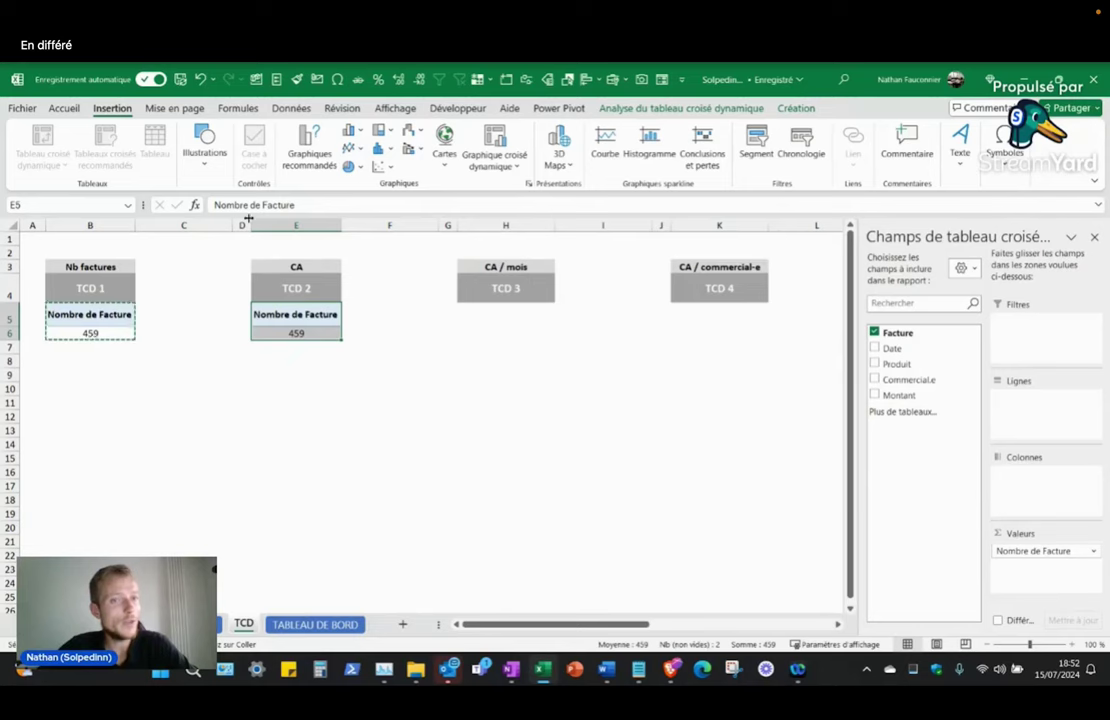
Step: Delete the empty column C and check the copied pivot now in column D
{"action": "left_click", "coordinate": [205, 225]}
{"action": "right_click", "coordinate": [205, 225]}
{"action": "left_click", "coordinate": [285, 388]}
{"action": "left_click", "coordinate": [210, 318]}
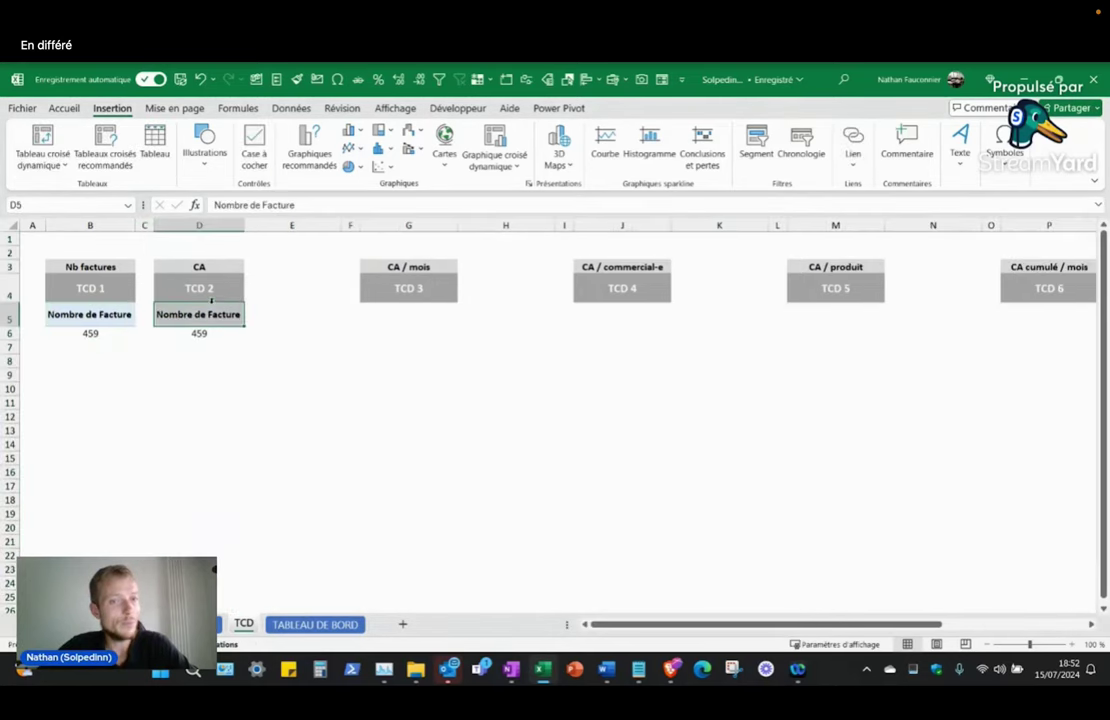
{"action": "left_click", "coordinate": [211, 333]}
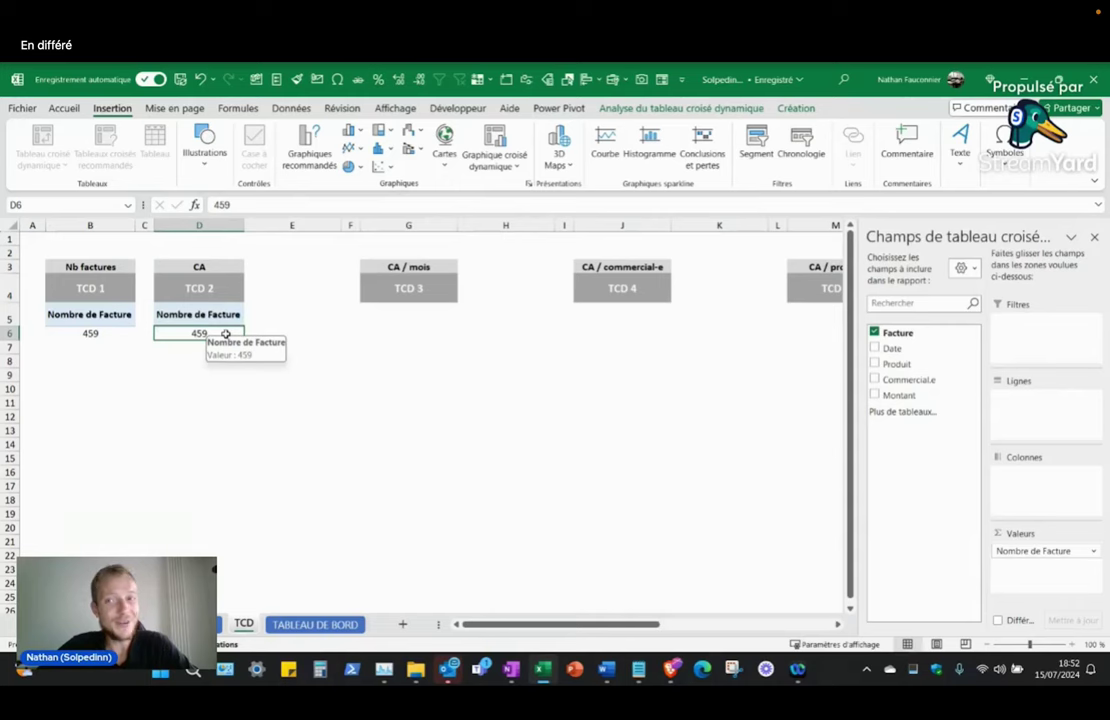
{"action": "left_click", "coordinate": [206, 314]}
{"action": "left_click", "coordinate": [206, 333]}
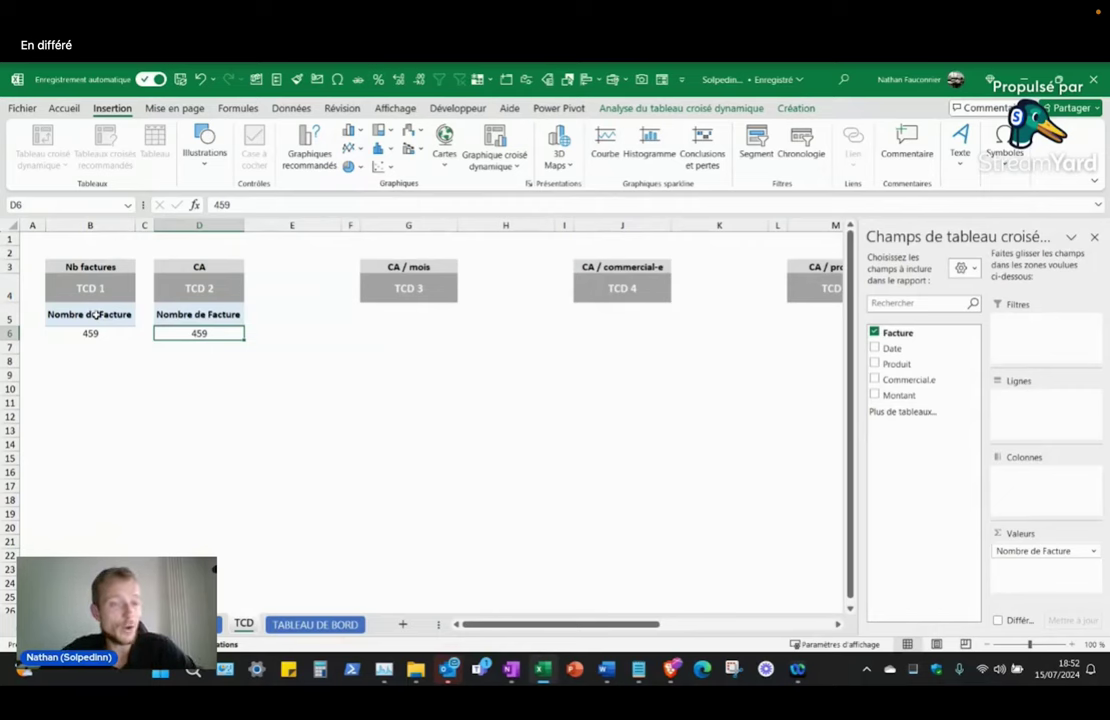
Step: Remove the Nombre de Facture field from the CA pivot
{"action": "left_click", "coordinate": [216, 263]}
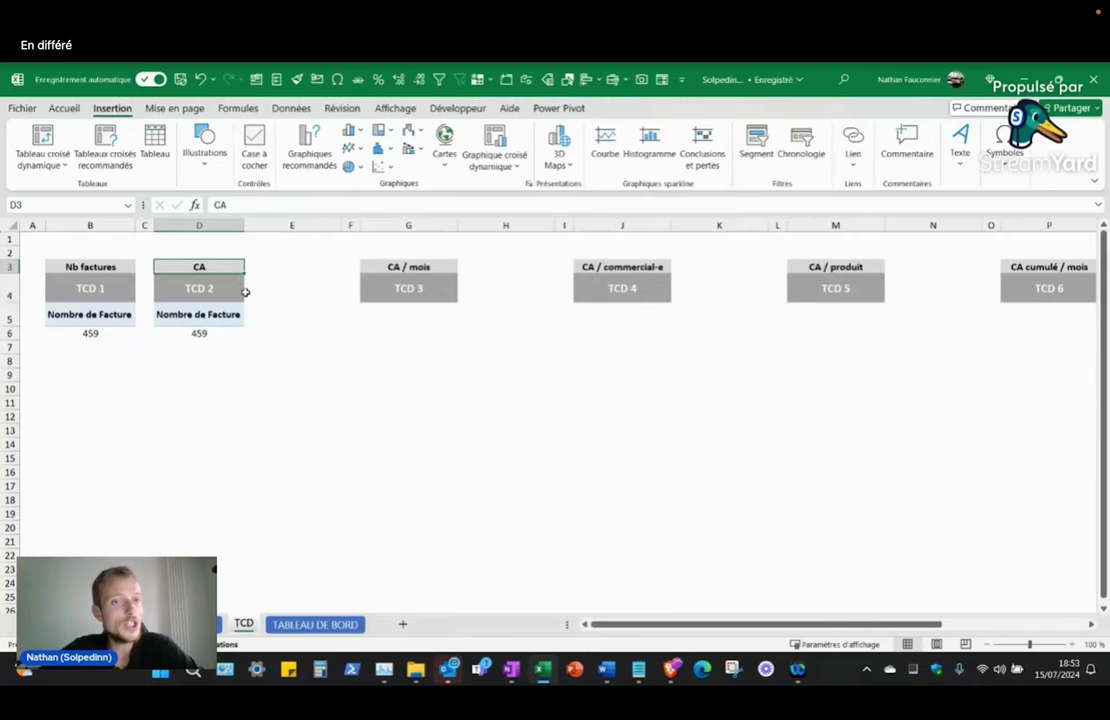
{"action": "left_click", "coordinate": [205, 333]}
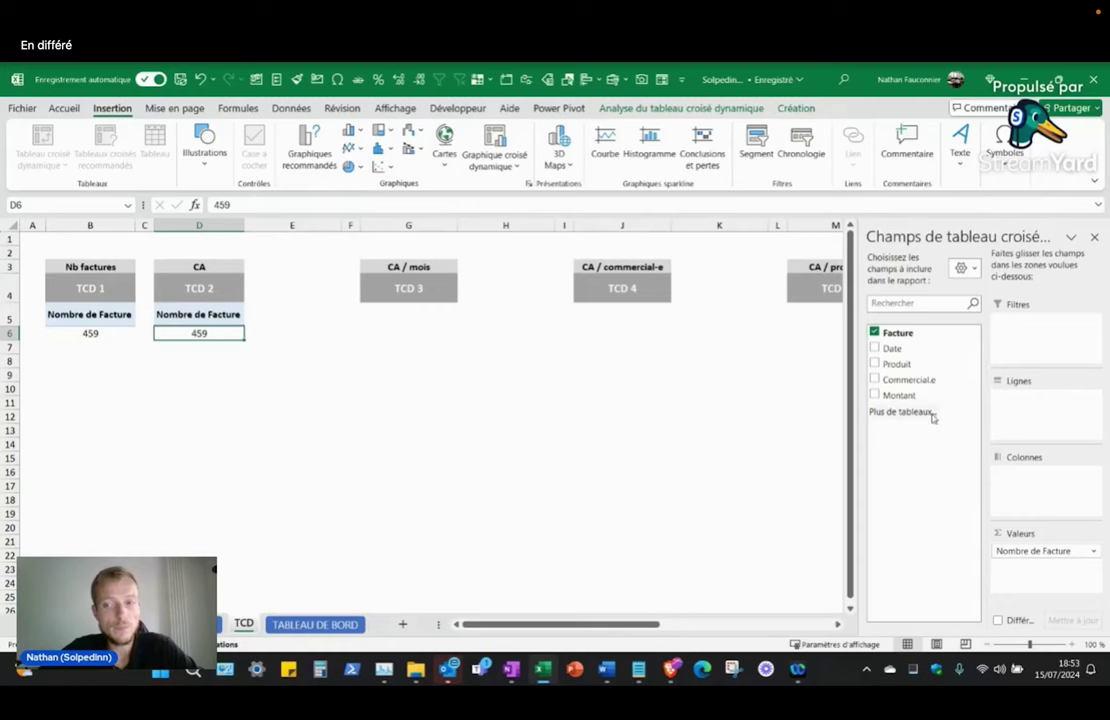
{"action": "left_click", "coordinate": [1034, 552]}
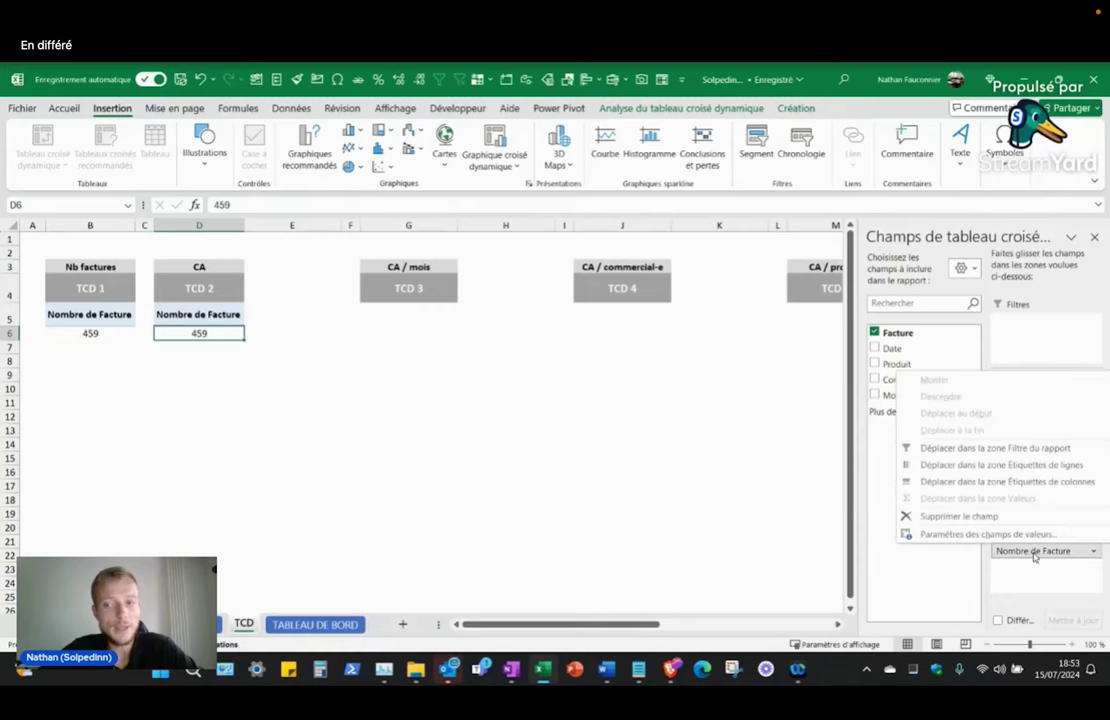
{"action": "left_click", "coordinate": [1042, 554]}
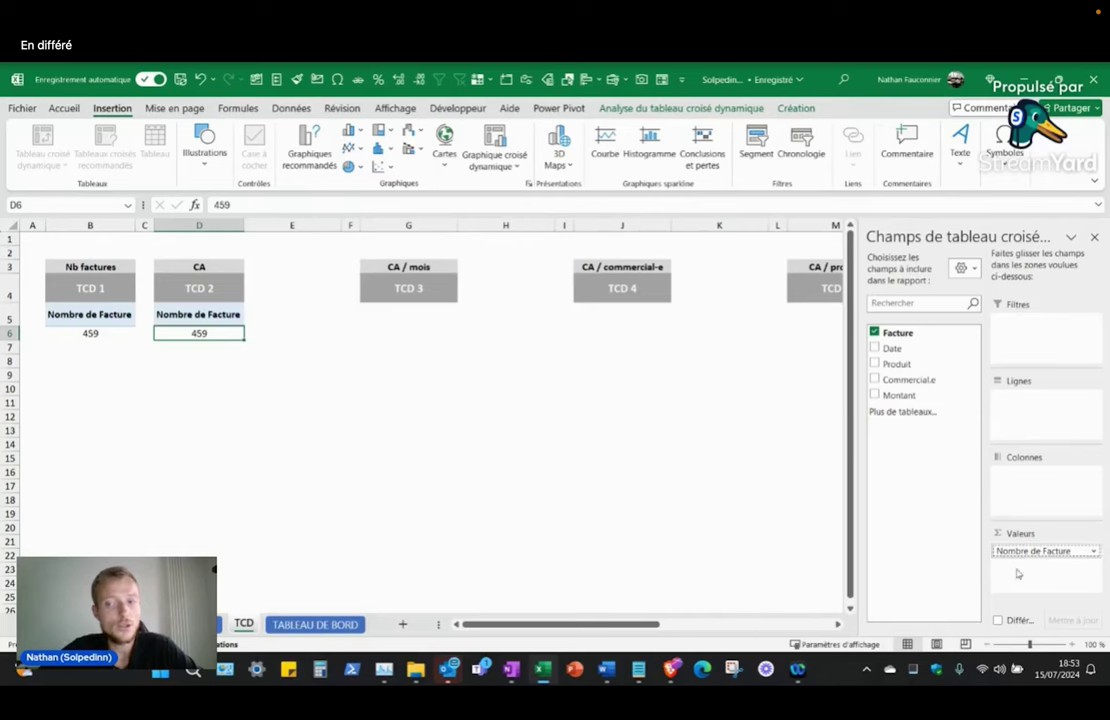
{"action": "left_click", "coordinate": [1020, 553]}
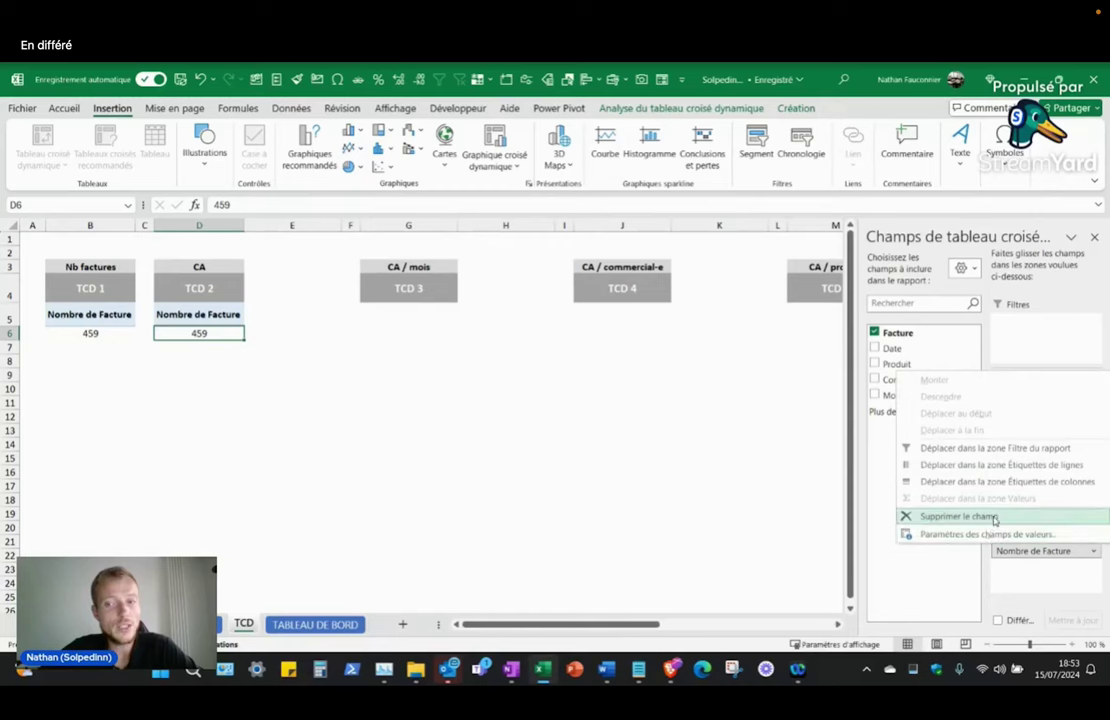
{"action": "left_click", "coordinate": [993, 517]}
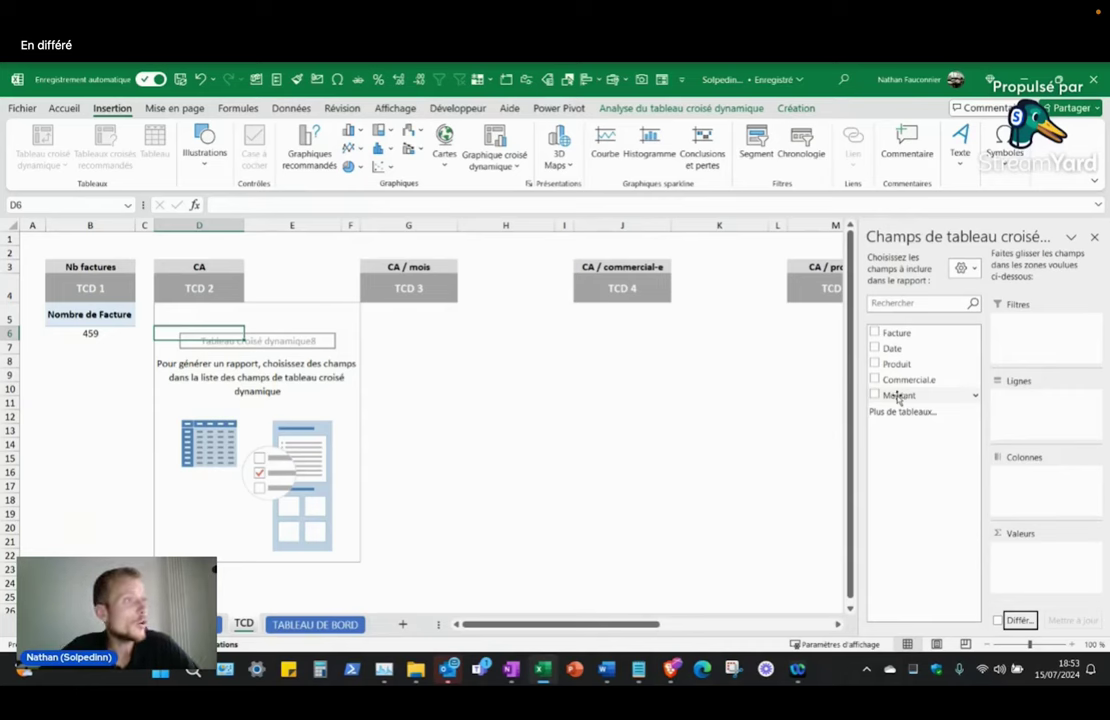
Step: Preview Montant amounts on the data sheet, then add Montant to values, giving 617304
{"action": "key", "text": "ctrl+Page_Up"}
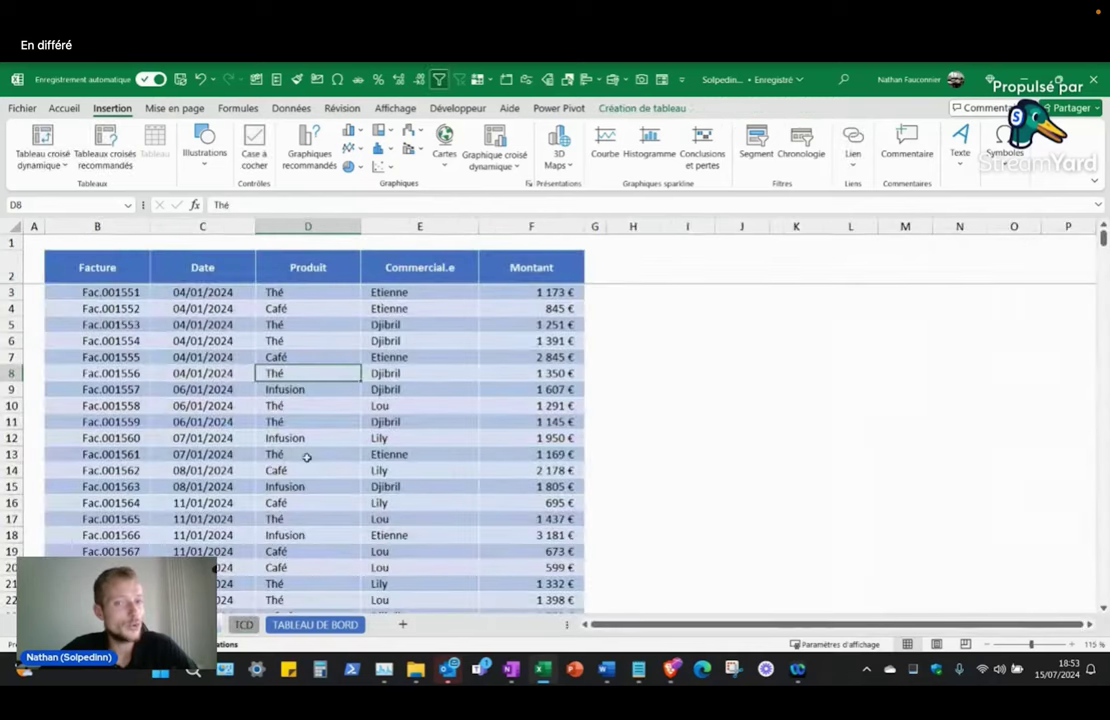
{"action": "left_click_drag", "start_coordinate": [545, 292], "coordinate": [545, 566]}
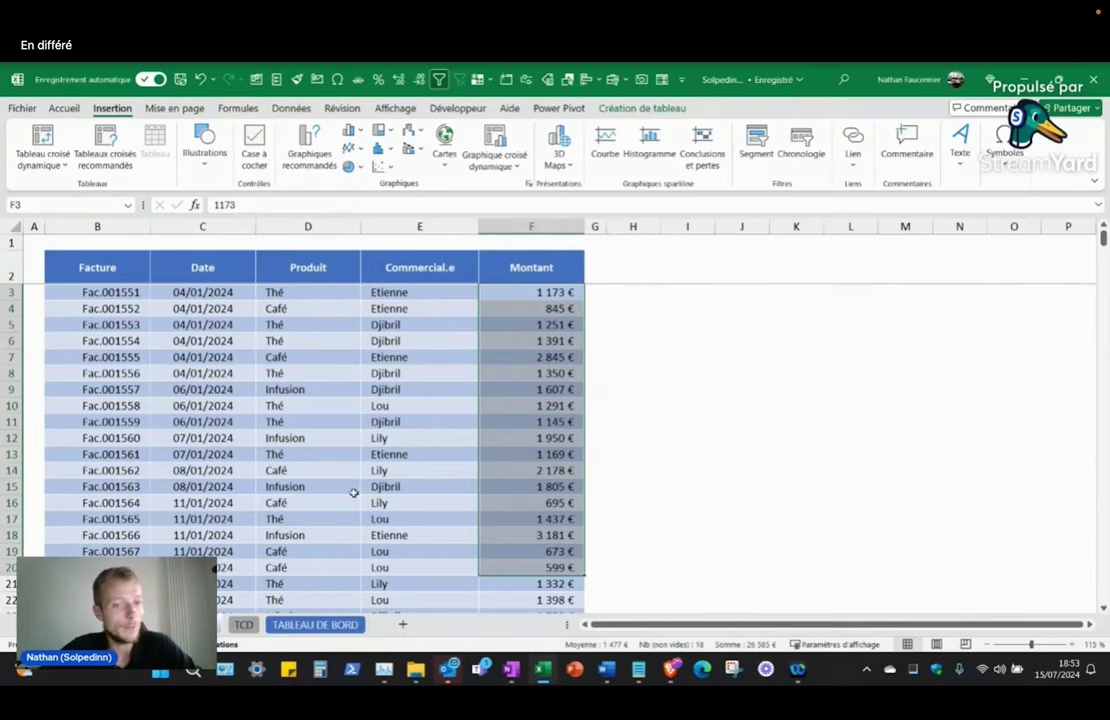
{"action": "left_click", "coordinate": [243, 624]}
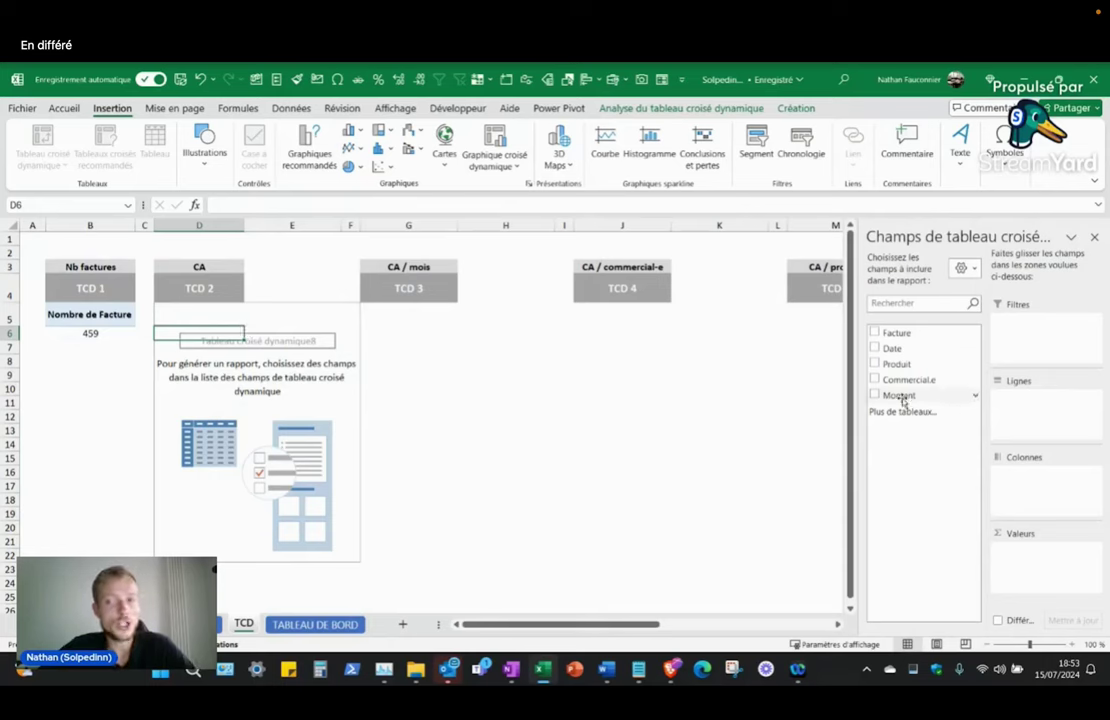
{"action": "left_click_drag", "start_coordinate": [905, 398], "coordinate": [914, 396]}
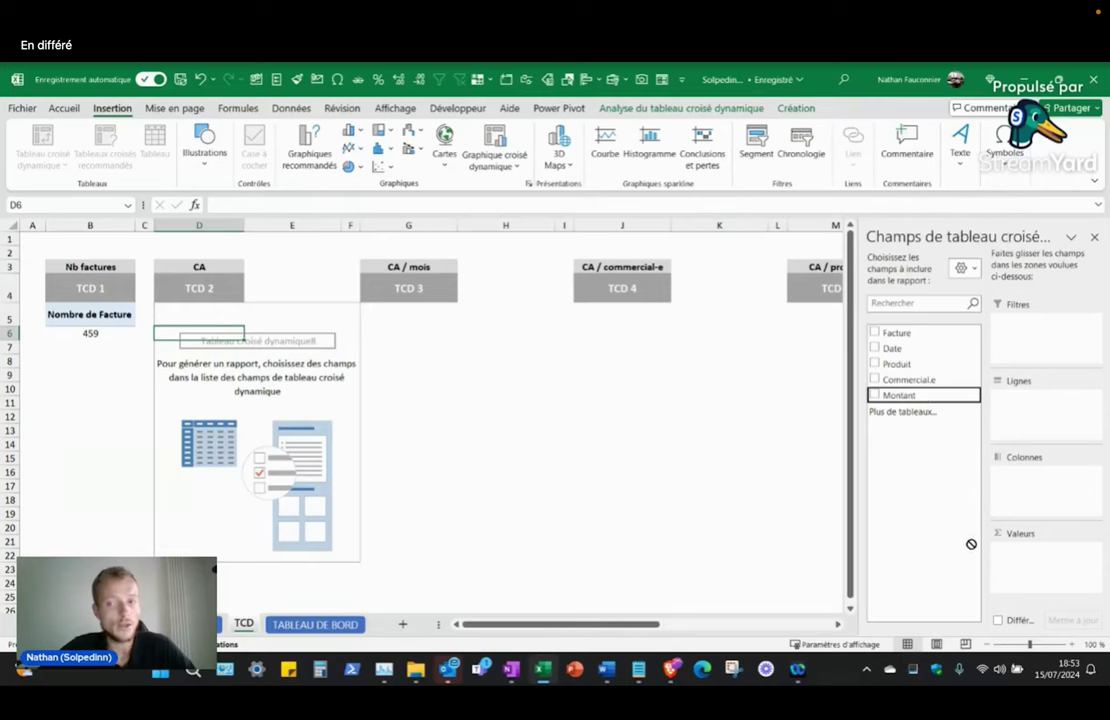
{"action": "mouse_move", "coordinate": [926, 398]}
{"action": "left_mouse_down"}
{"action": "mouse_move", "coordinate": [1061, 579]}
{"action": "mouse_move", "coordinate": [1045, 560]}
{"action": "left_mouse_up"}
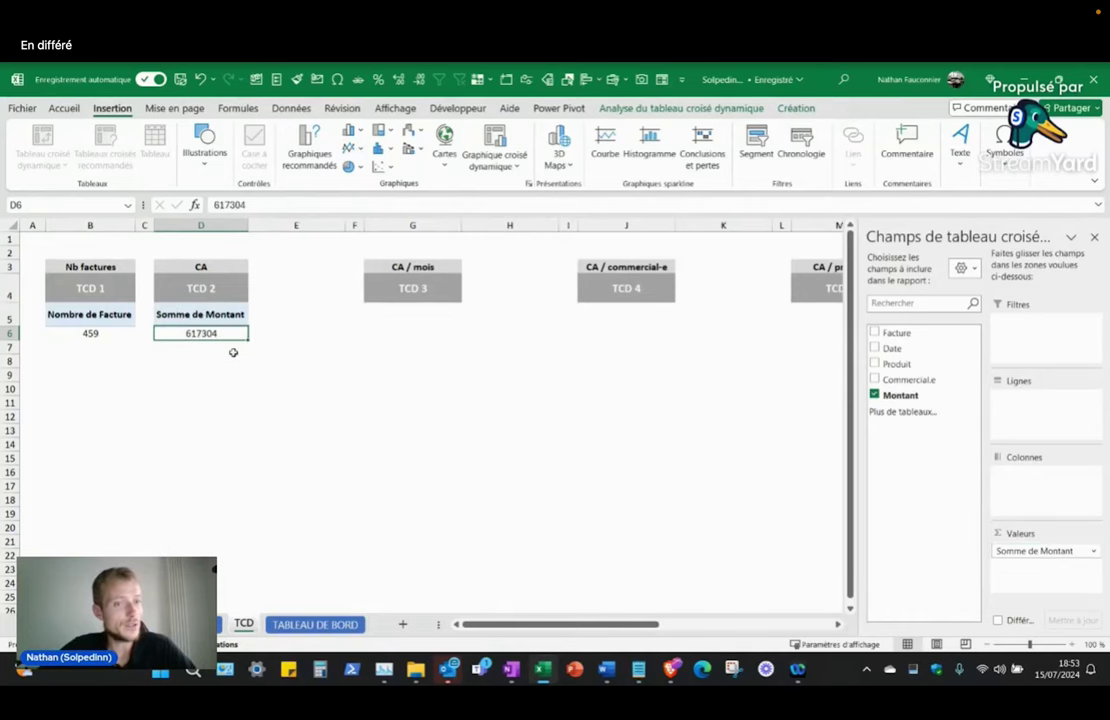
{"action": "left_click", "coordinate": [220, 309]}
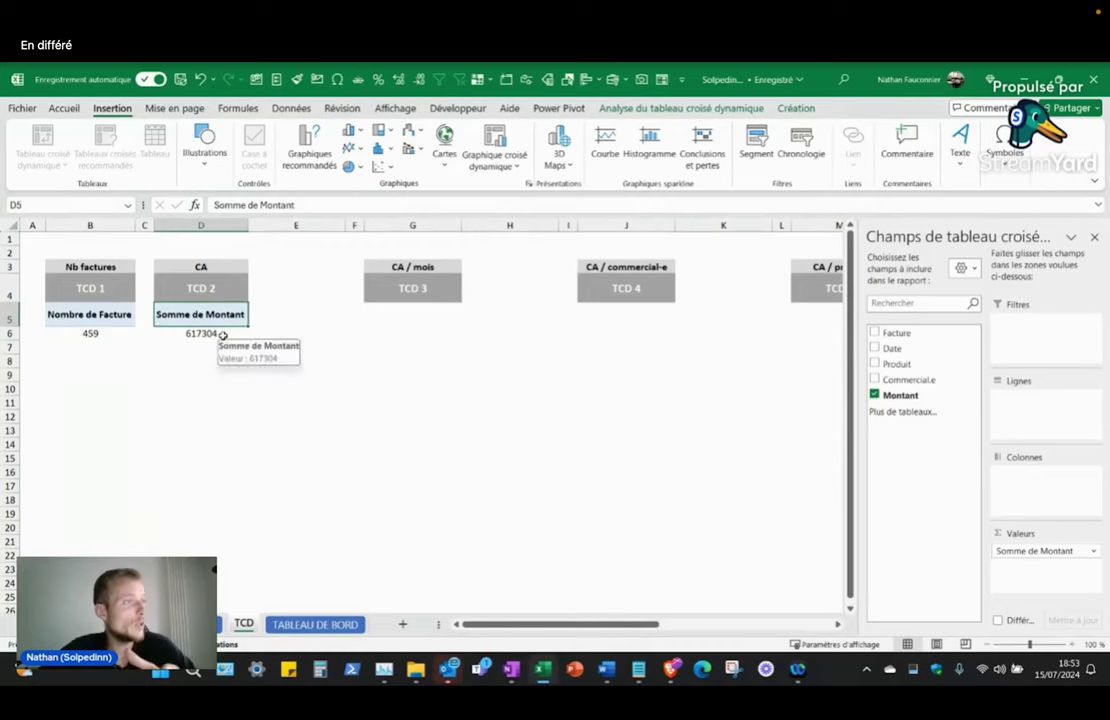
{"action": "mouse_move", "coordinate": [215, 334]}
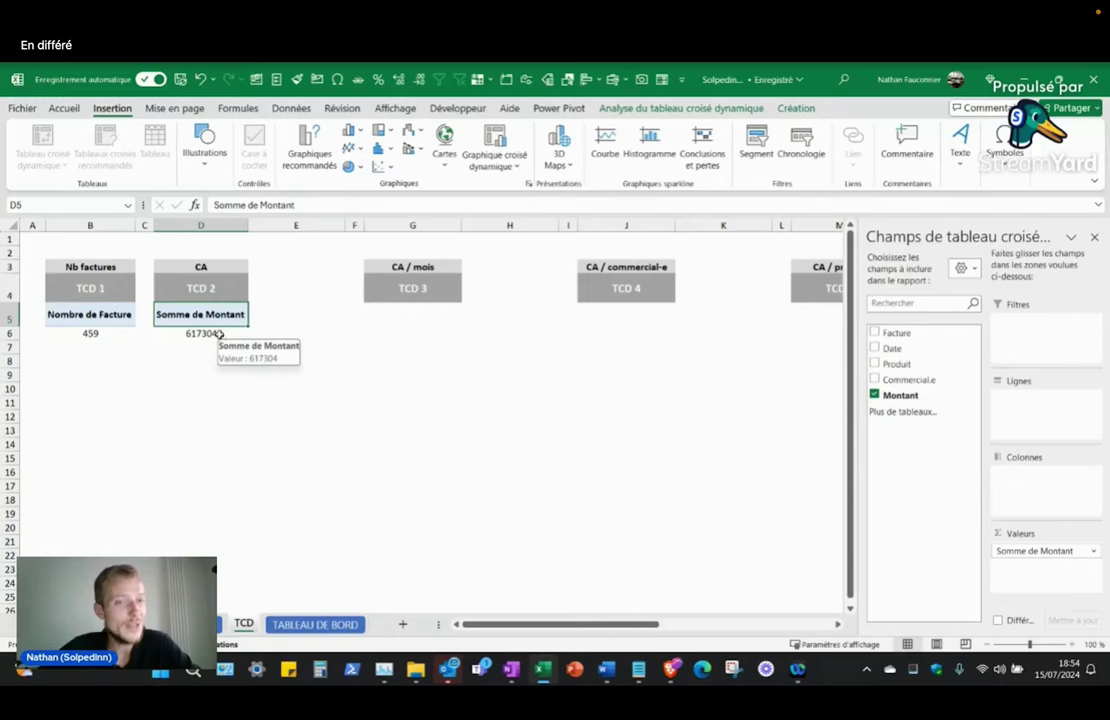
{"action": "left_click", "coordinate": [221, 334]}
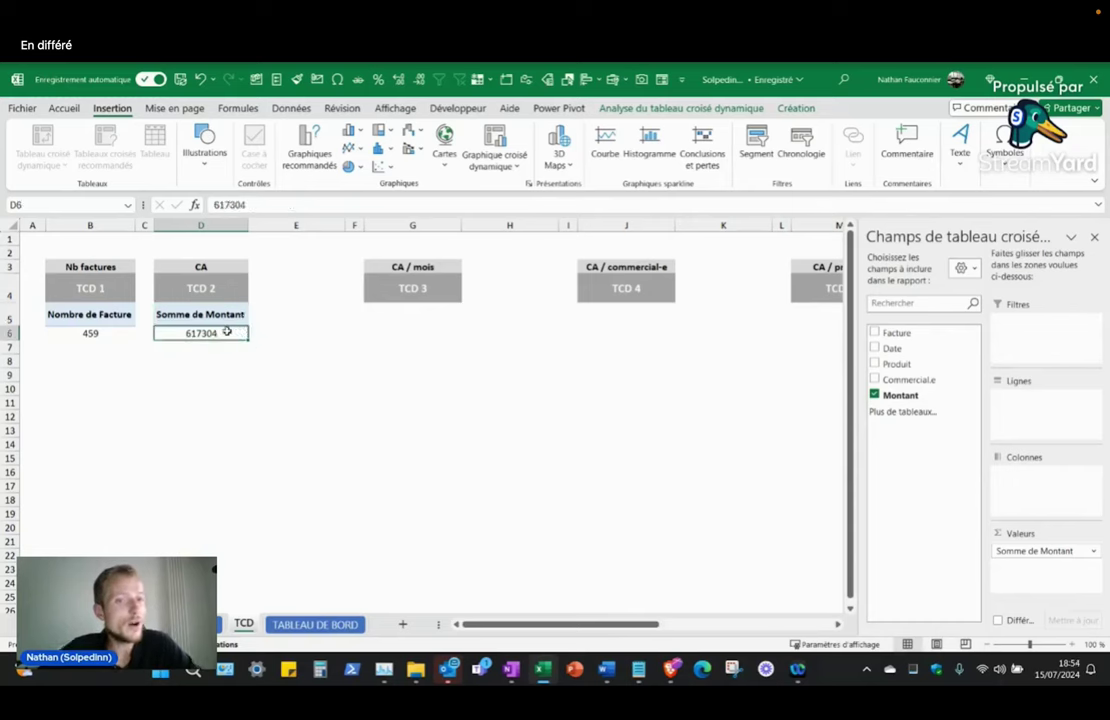
Step: Format the D6 total as Monétaire currency with 0 decimals, reading 617 304 €
{"action": "right_click", "coordinate": [227, 334]}
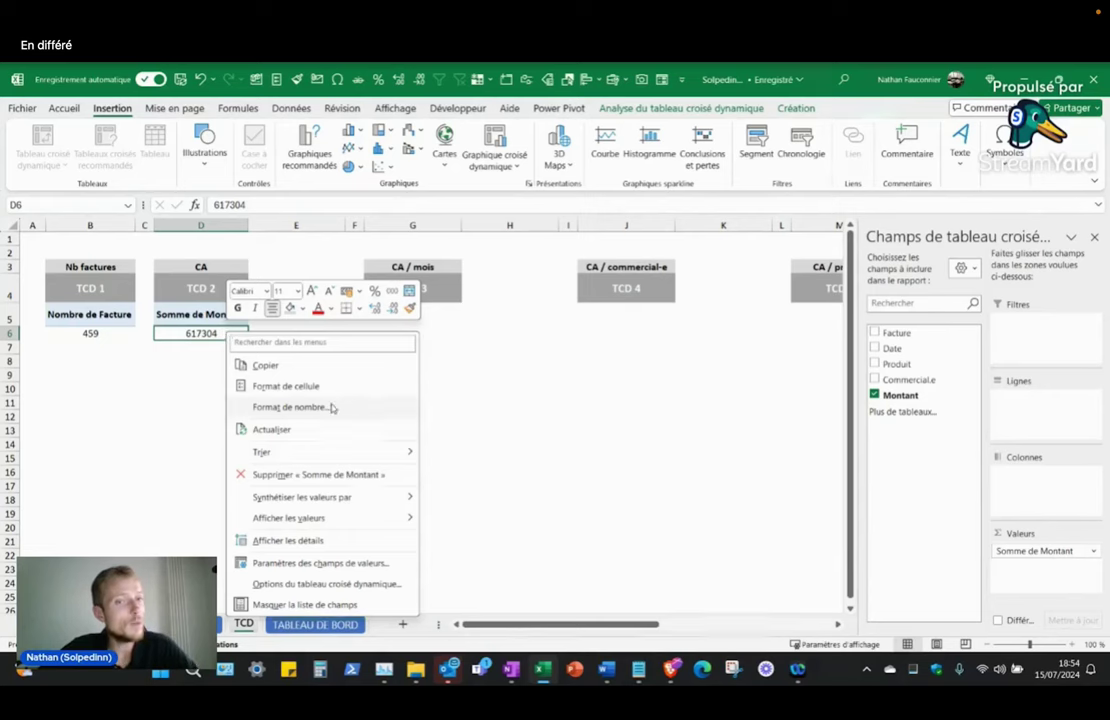
{"action": "left_click", "coordinate": [332, 406]}
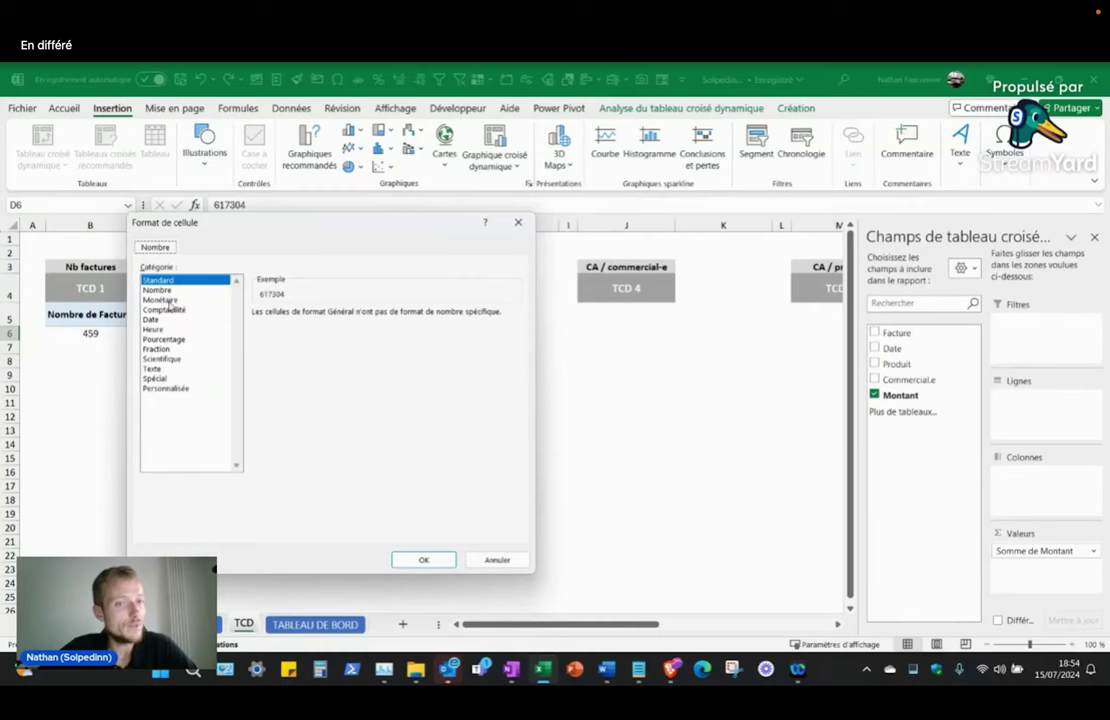
{"action": "left_click", "coordinate": [166, 300]}
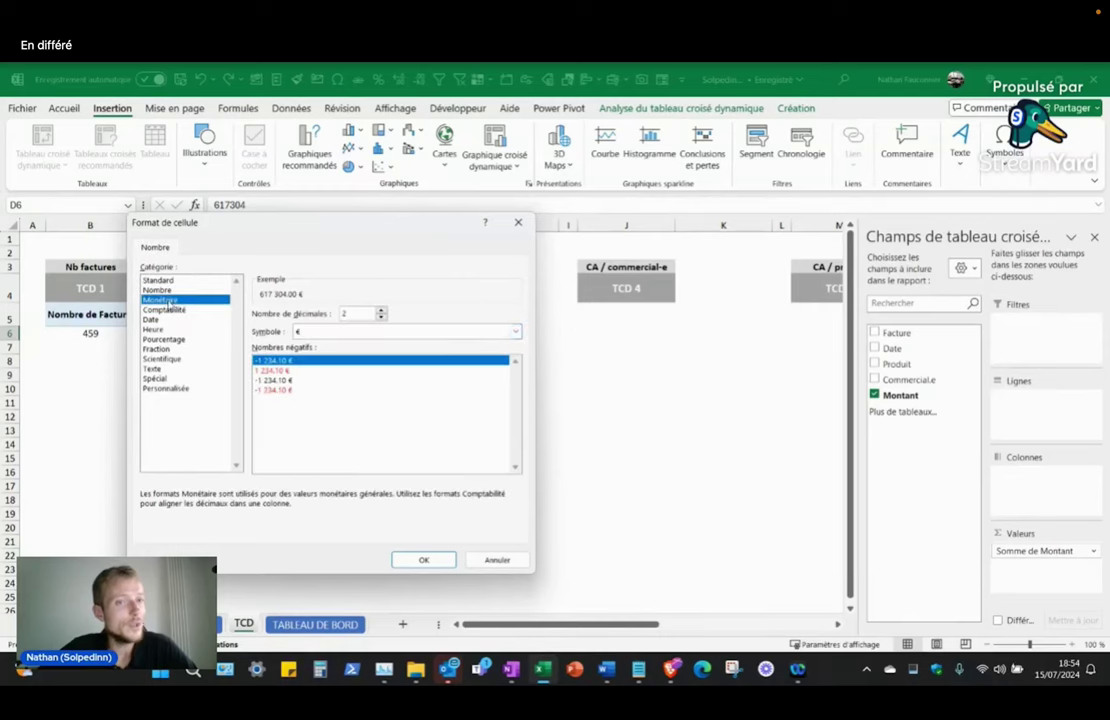
{"action": "double_click", "coordinate": [380, 318]}
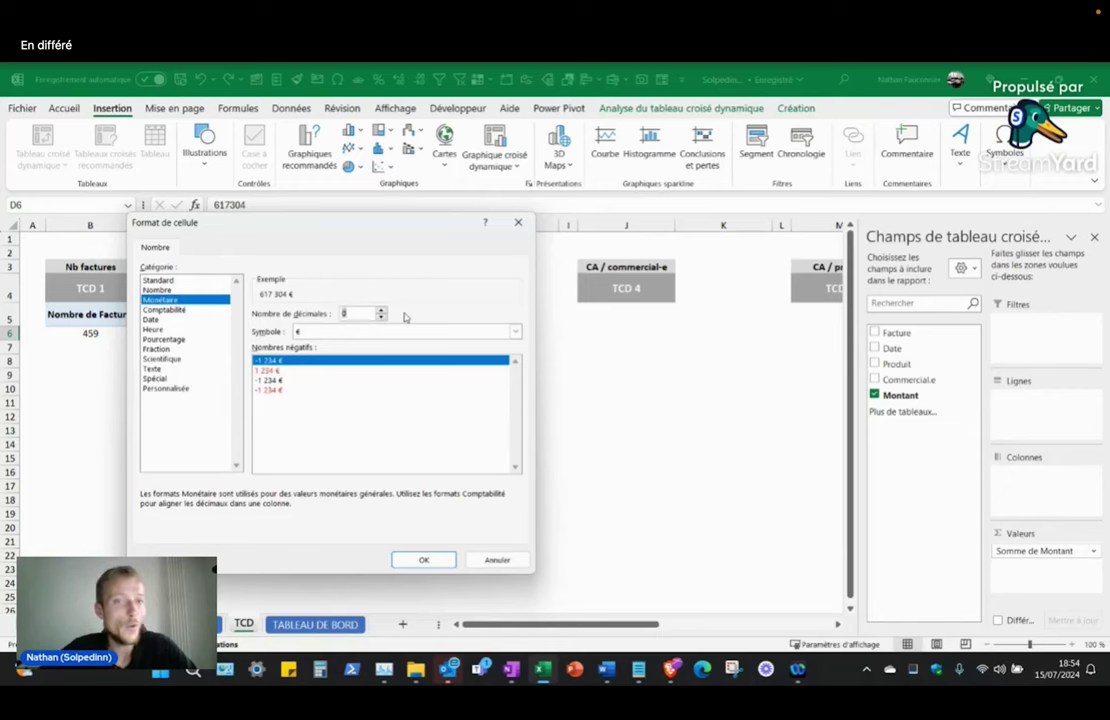
{"action": "left_click", "coordinate": [437, 564]}
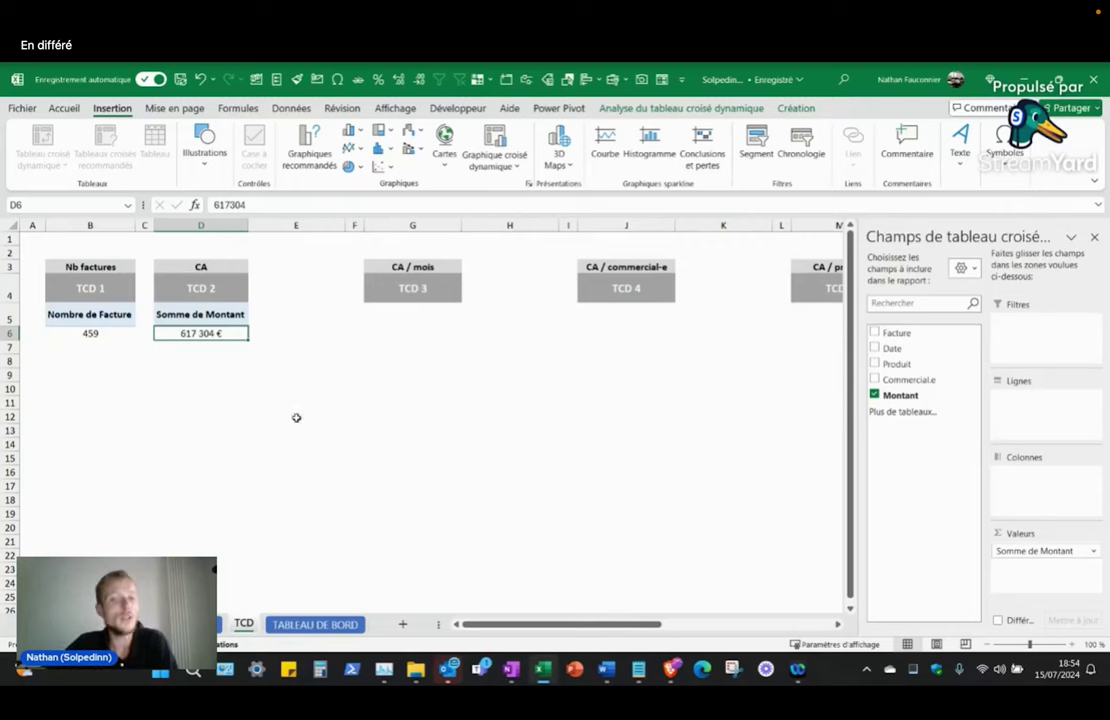
Step: Check the last invoice row on the data sheet, then return to TCD
{"action": "key", "text": "ctrl+Page_Up"}
{"action": "left_click", "coordinate": [135, 406]}
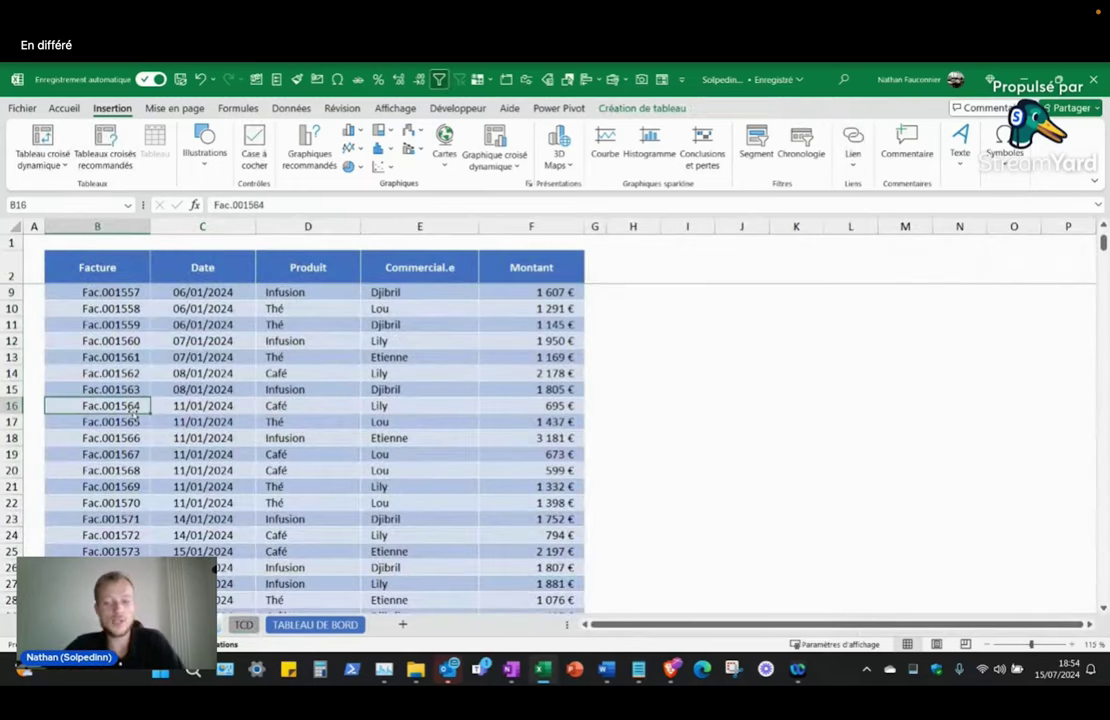
{"action": "key", "text": "ctrl+Down"}
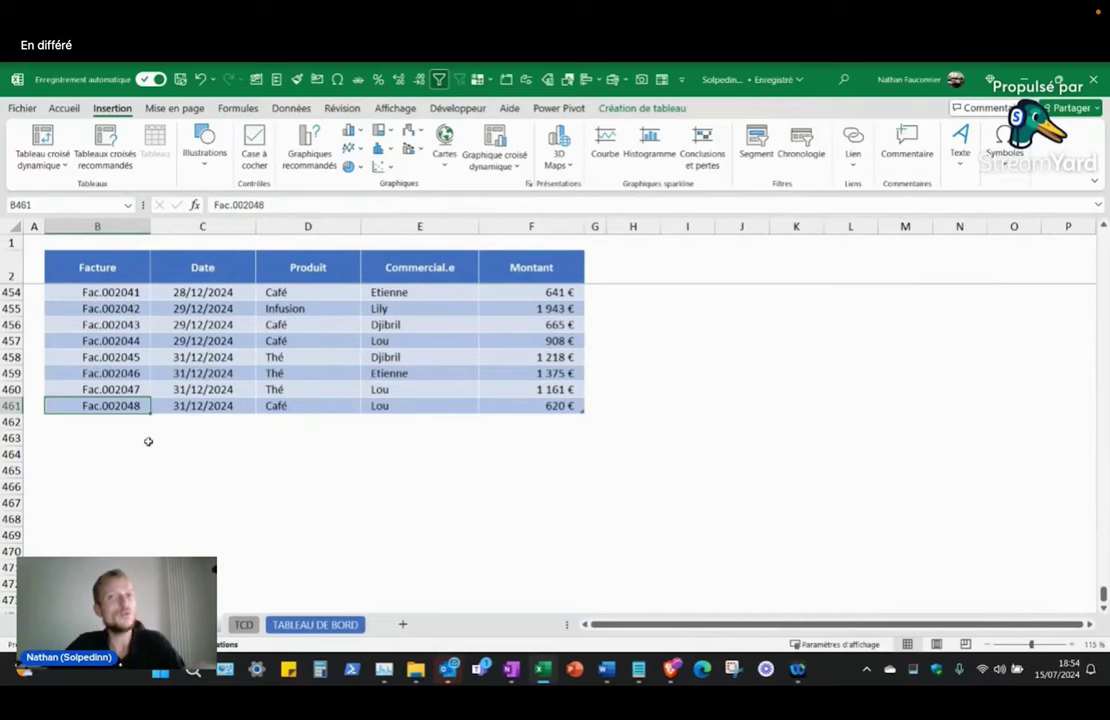
{"action": "left_click", "coordinate": [243, 624]}
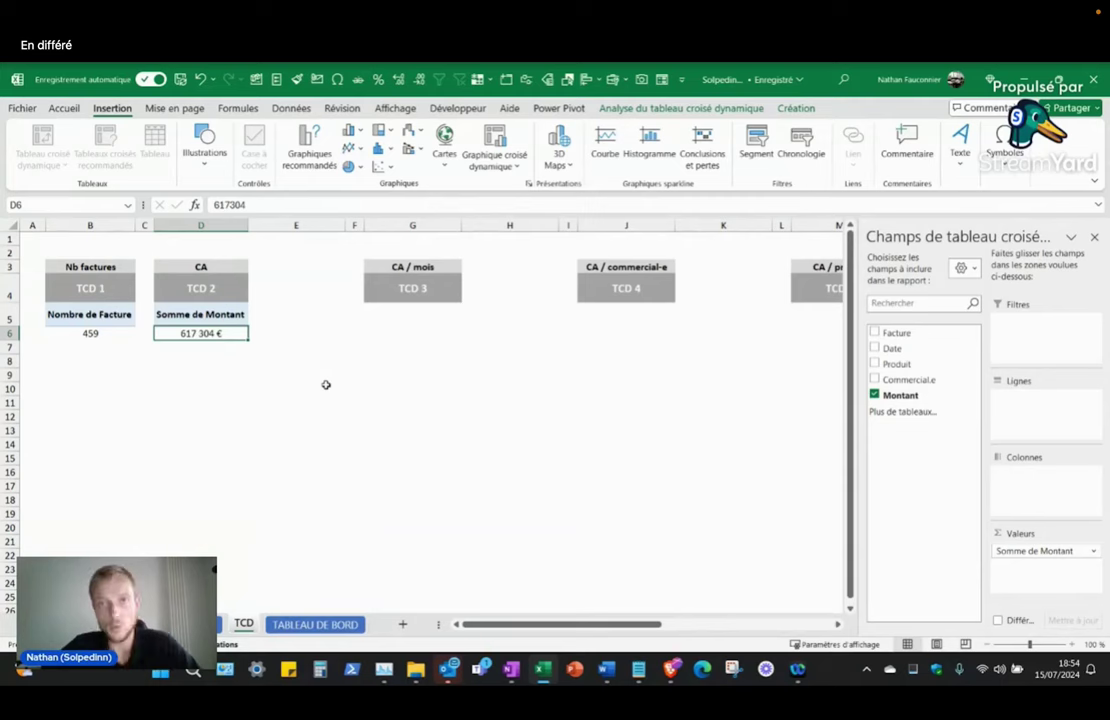
Step: Select the finished pivots, then the total revenue pivot in D5:D6 to show its fields
{"action": "left_click_drag", "start_coordinate": [90, 314], "coordinate": [205, 334]}
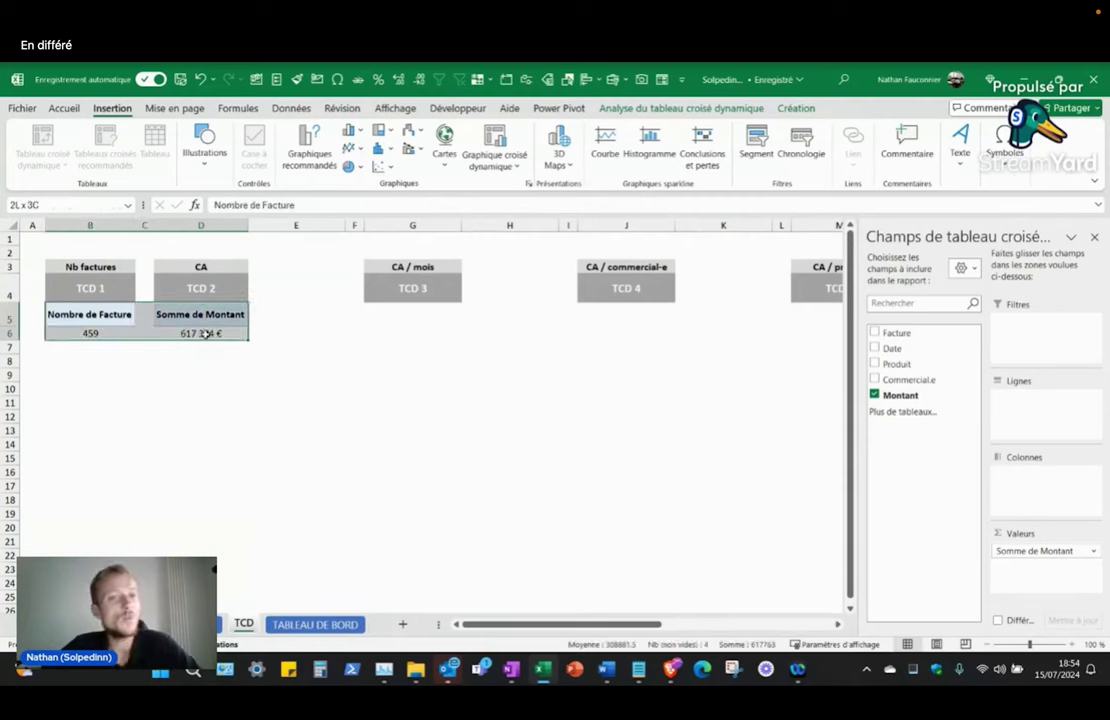
{"action": "left_click", "coordinate": [408, 313]}
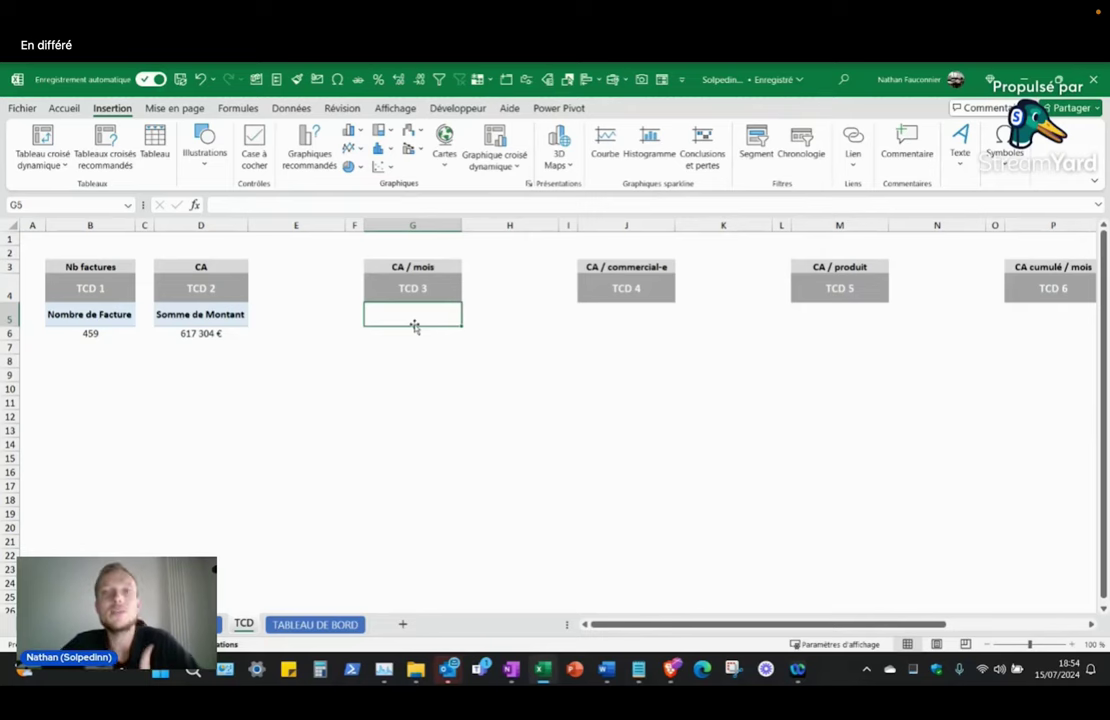
{"action": "left_click", "coordinate": [120, 314]}
{"action": "left_click", "coordinate": [212, 316]}
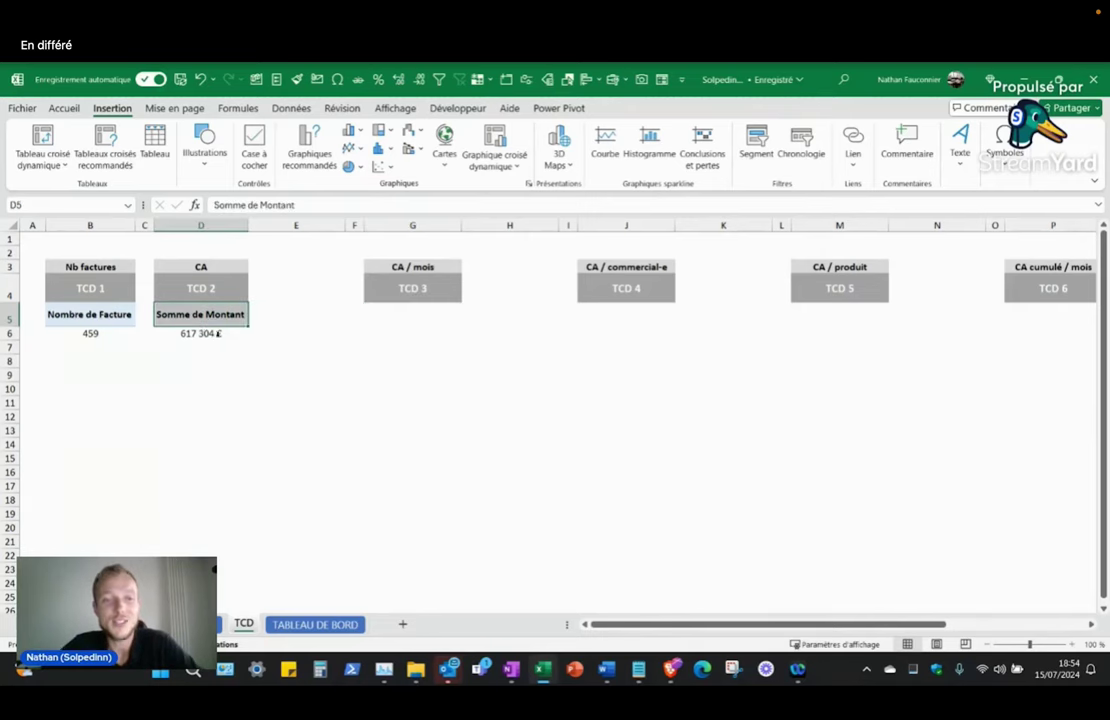
{"action": "left_click", "coordinate": [417, 314]}
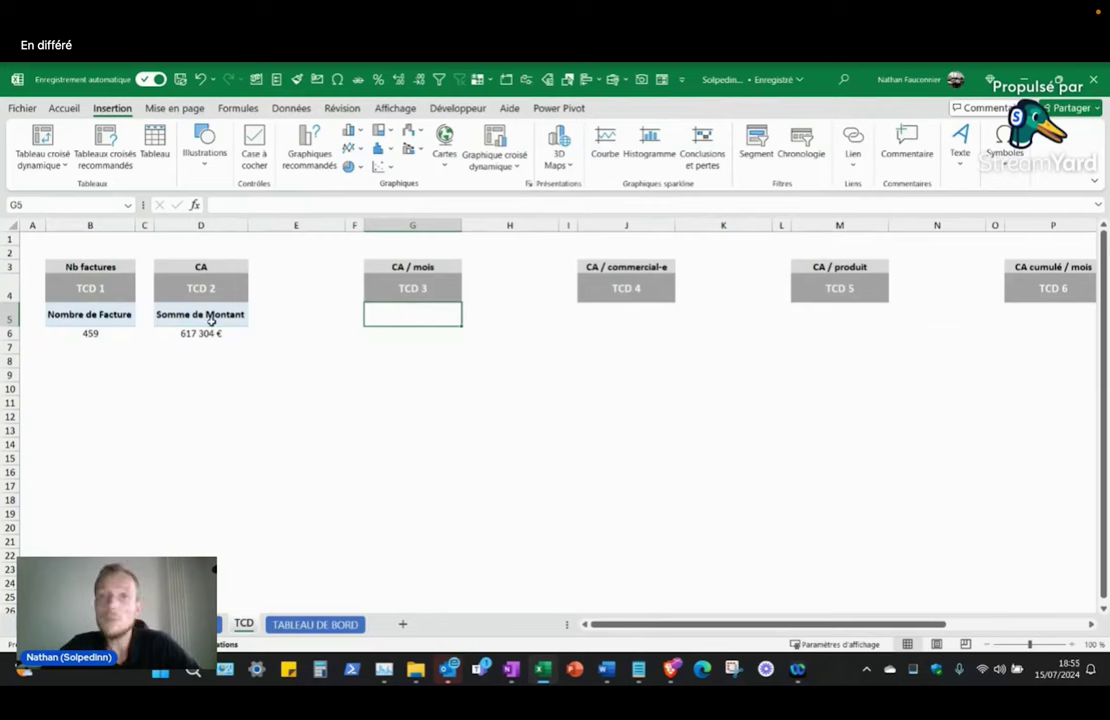
{"action": "left_click_drag", "start_coordinate": [205, 316], "coordinate": [204, 341]}
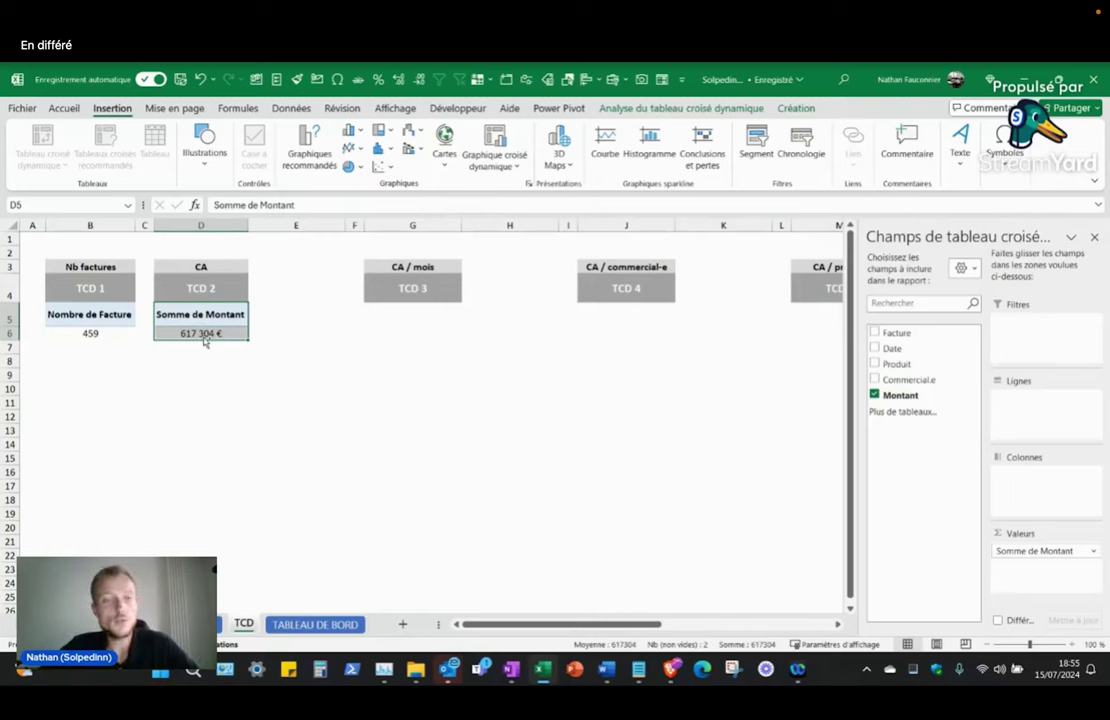
Step: Paste a copy of the total revenue pivot into G5 under TCD 3
{"action": "key", "text": "ctrl+c"}
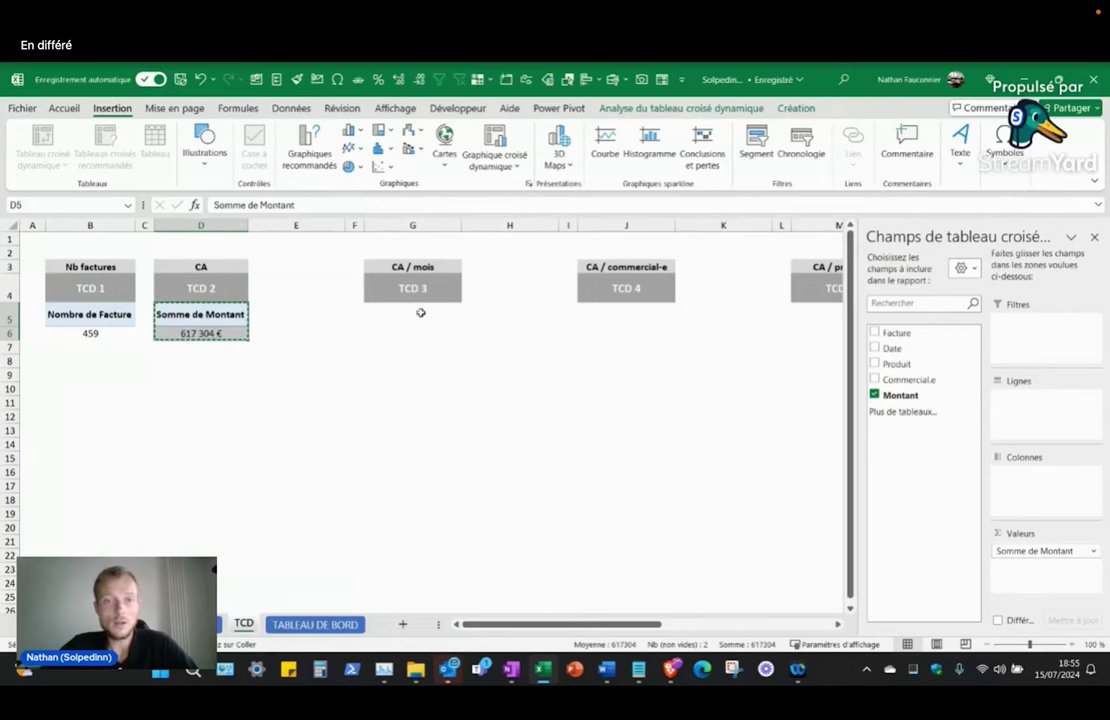
{"action": "left_click", "coordinate": [418, 312]}
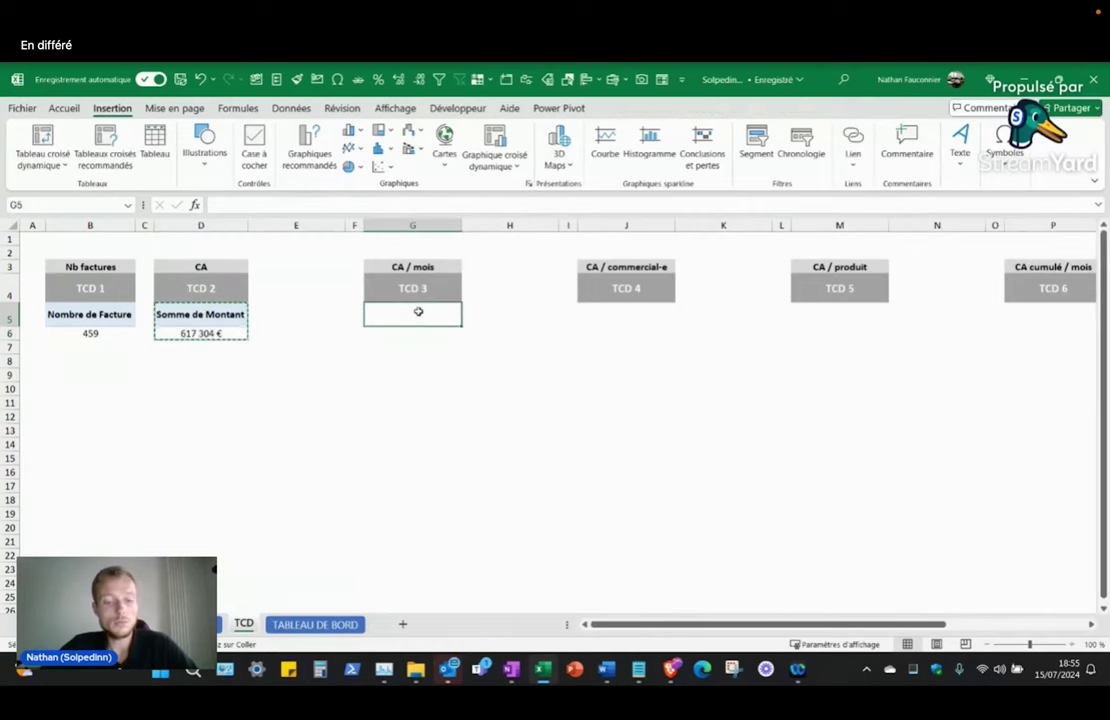
{"action": "key", "text": "ctrl+v"}
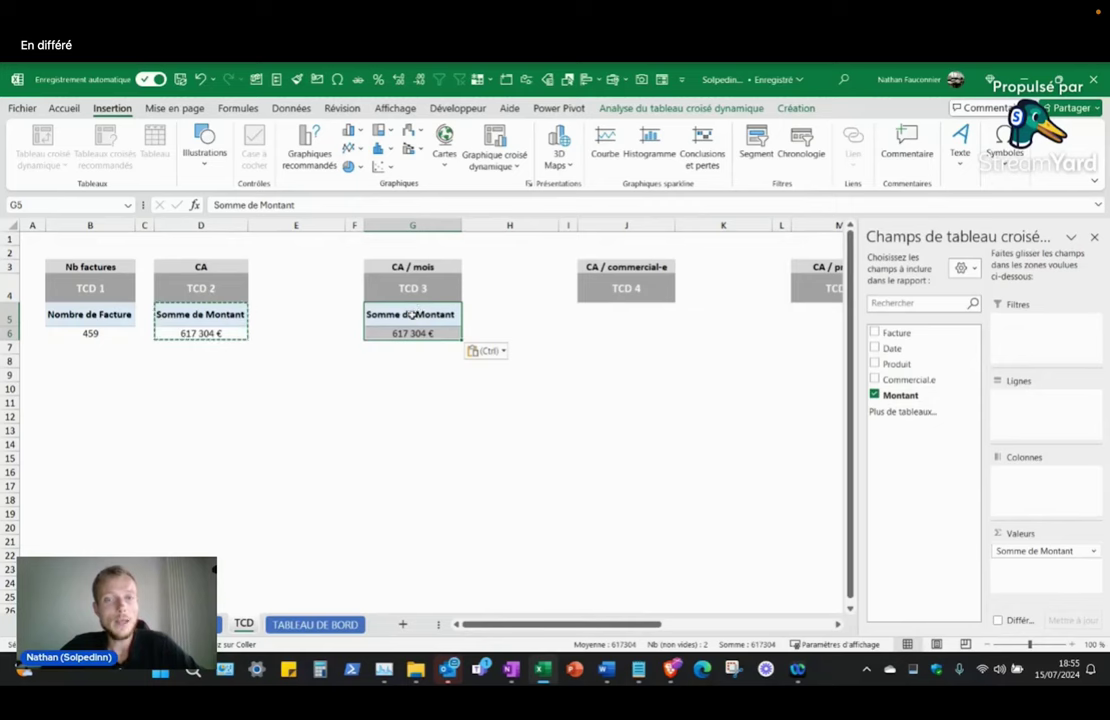
Step: Remove Somme de Montant from the copied pivot's values, leaving it empty
{"action": "left_click", "coordinate": [412, 333]}
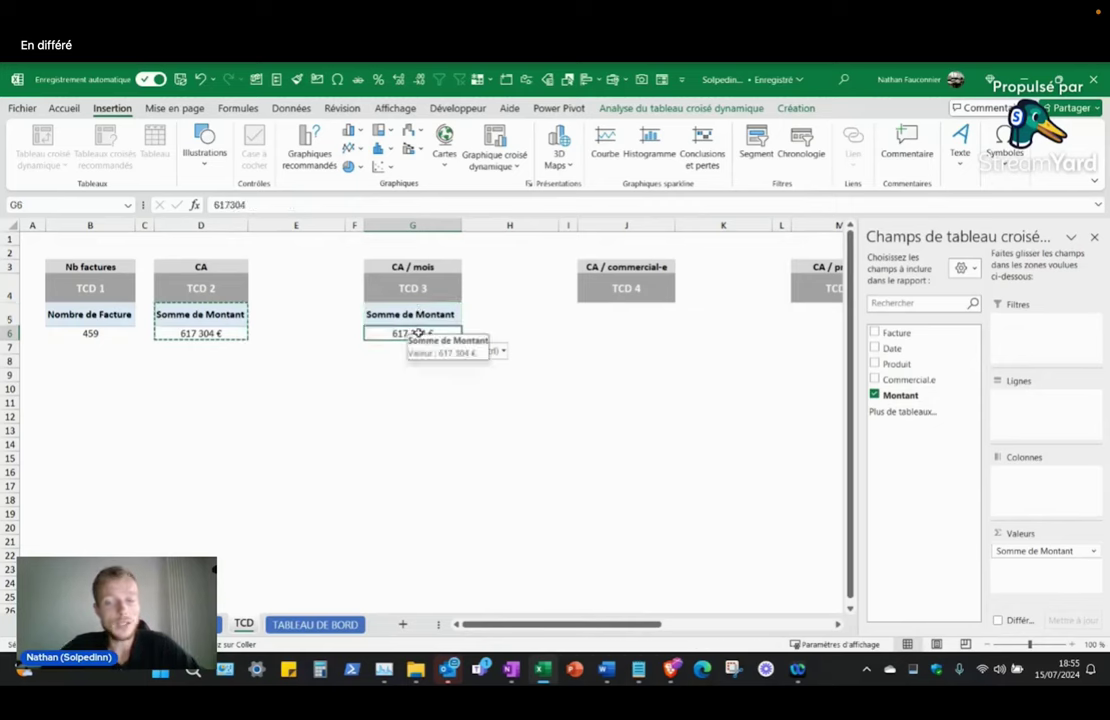
{"action": "key", "text": "ctrl"}
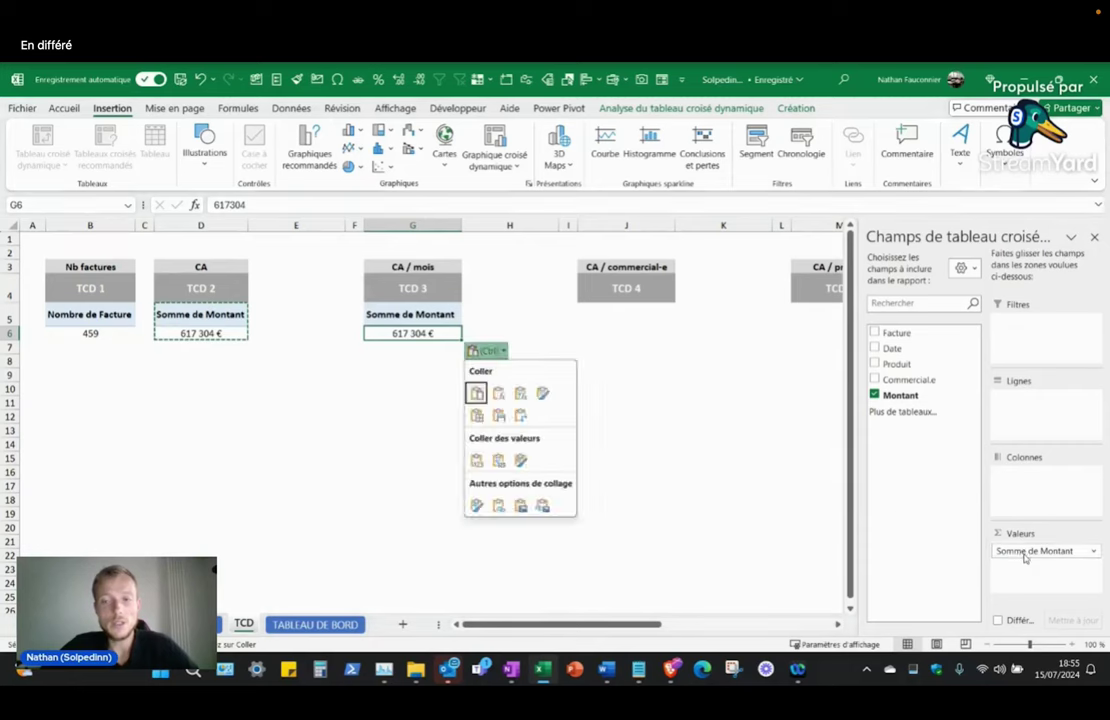
{"action": "left_click", "coordinate": [1026, 556]}
{"action": "left_click", "coordinate": [1040, 566]}
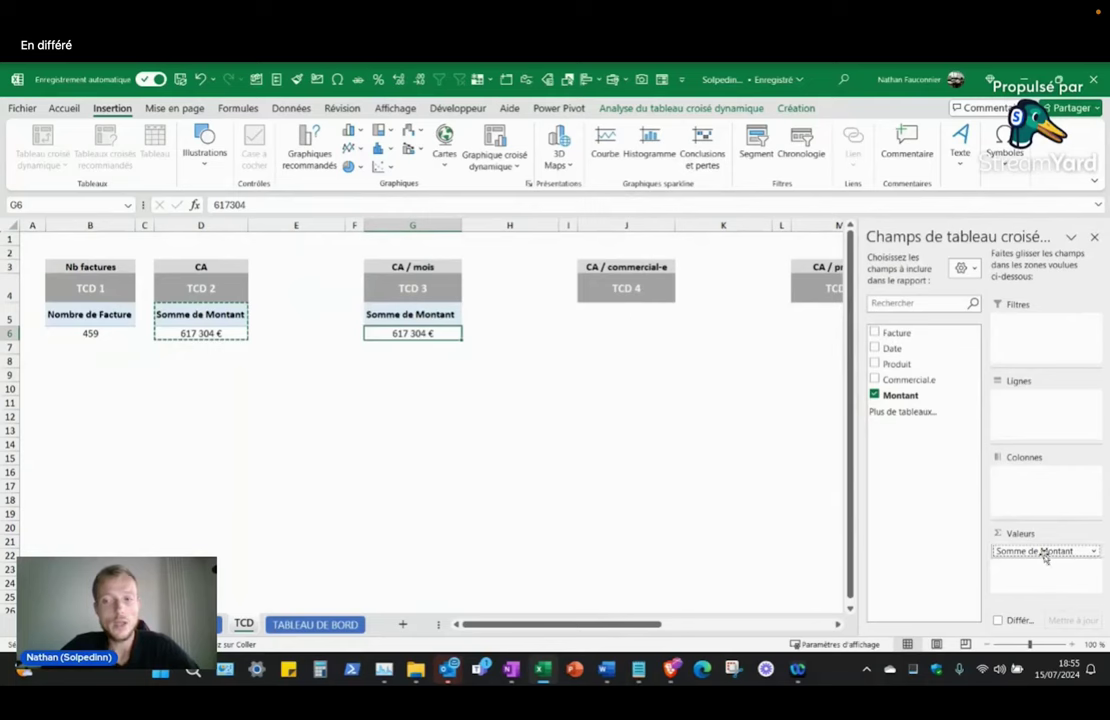
{"action": "left_click", "coordinate": [1045, 553]}
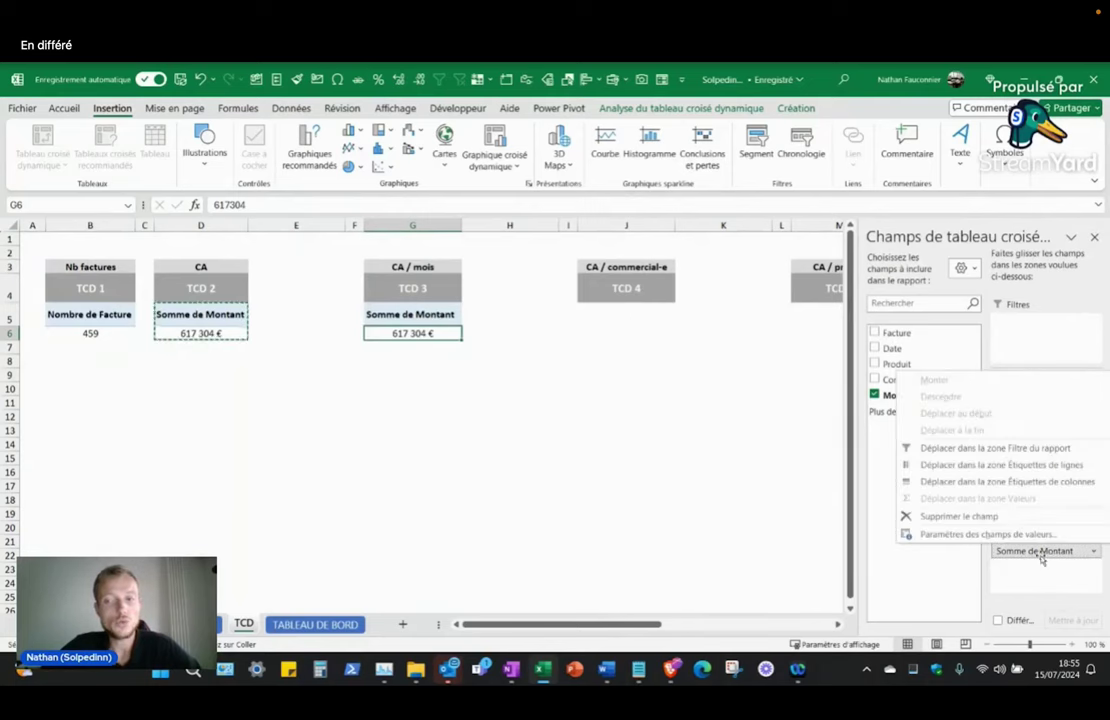
{"action": "left_click", "coordinate": [988, 520]}
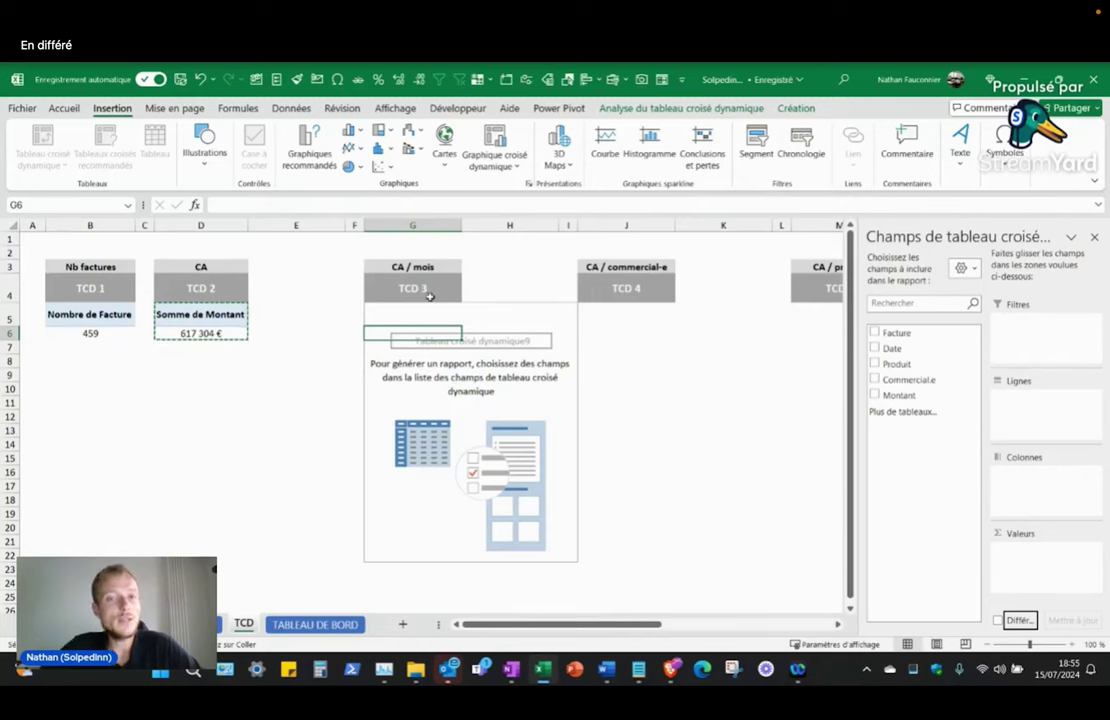
{"action": "left_click", "coordinate": [440, 267]}
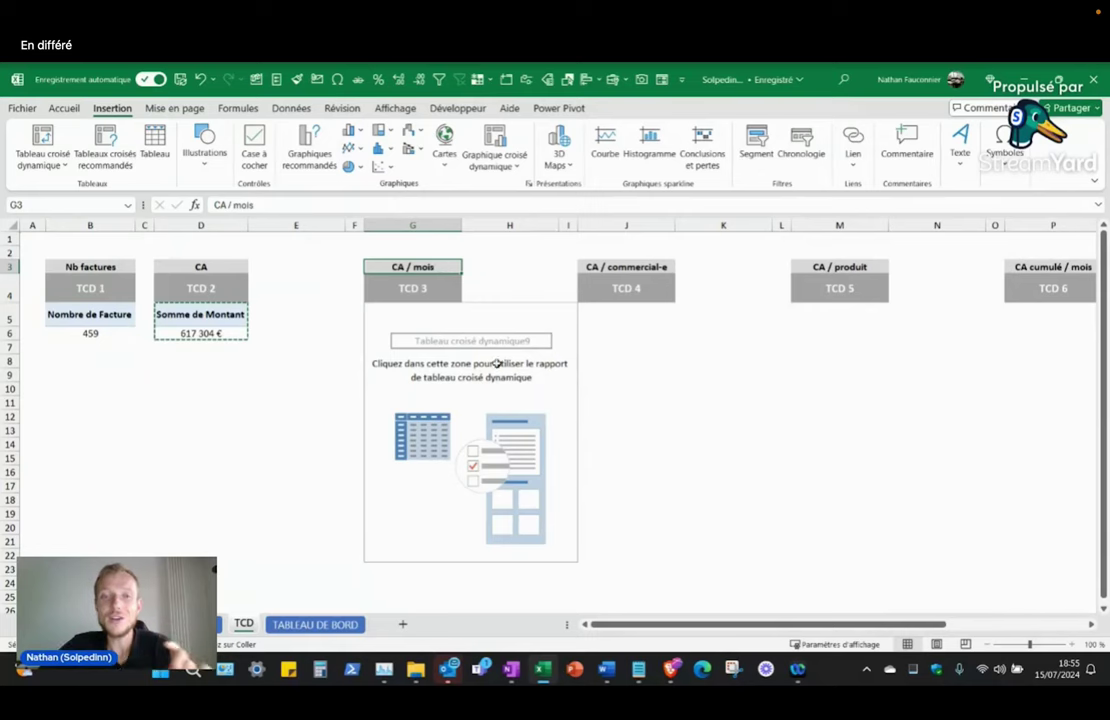
{"action": "left_click", "coordinate": [421, 291]}
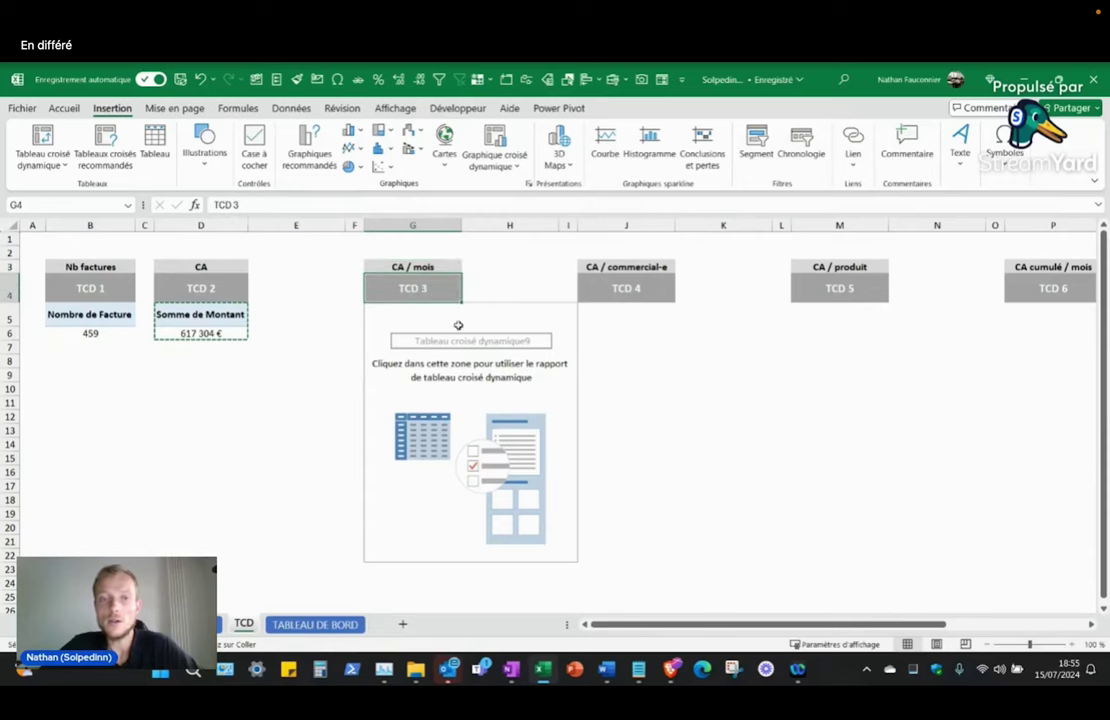
{"action": "key", "text": "ctrl+Page_Up"}
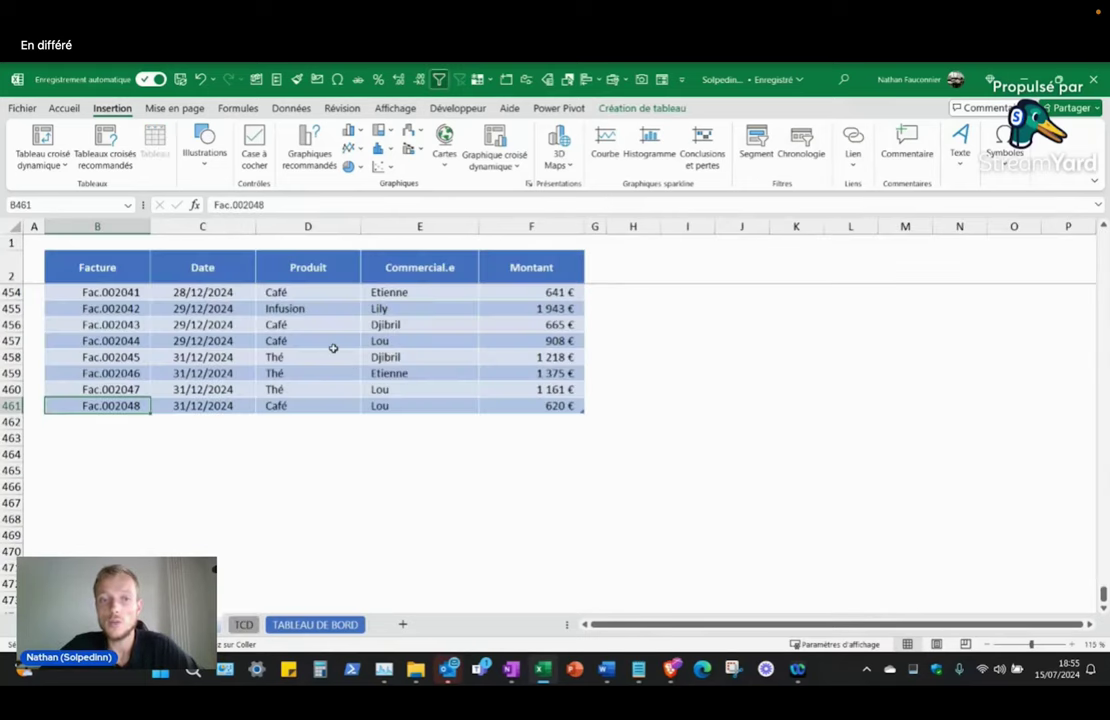
{"action": "scroll", "coordinate": [333, 347], "scroll_direction": "up", "scroll_amount": 5}
{"action": "key", "text": "ctrl+Page_Down"}
{"action": "left_click", "coordinate": [457, 383]}
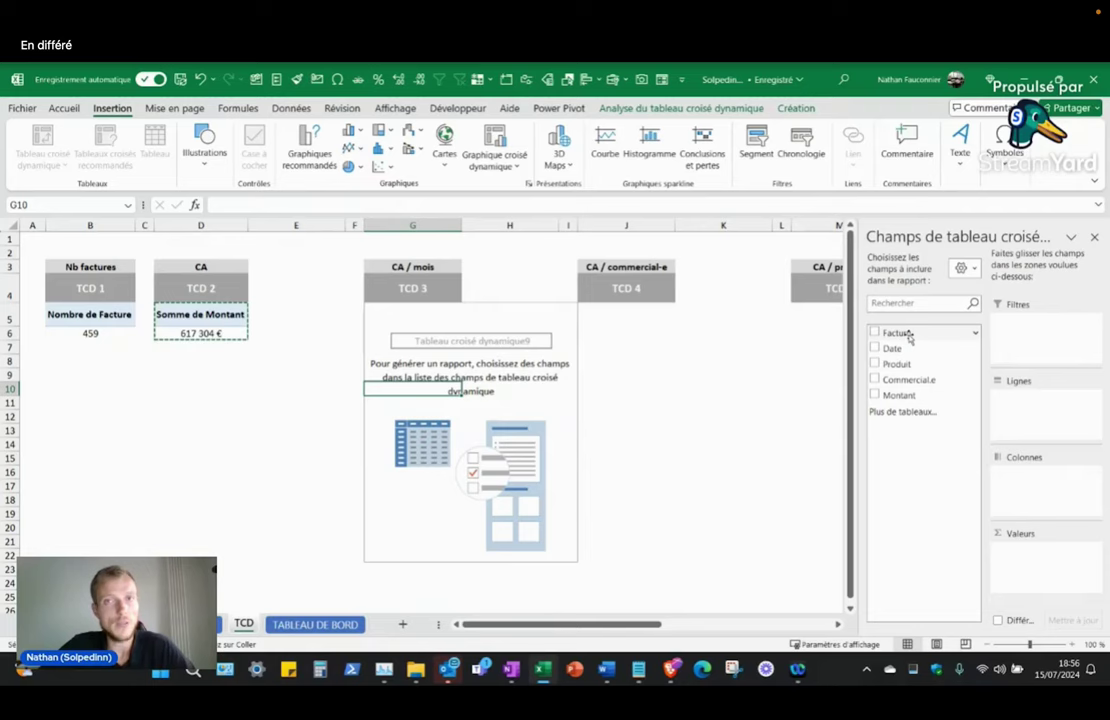
{"action": "key", "text": "ctrl+Page_Up"}
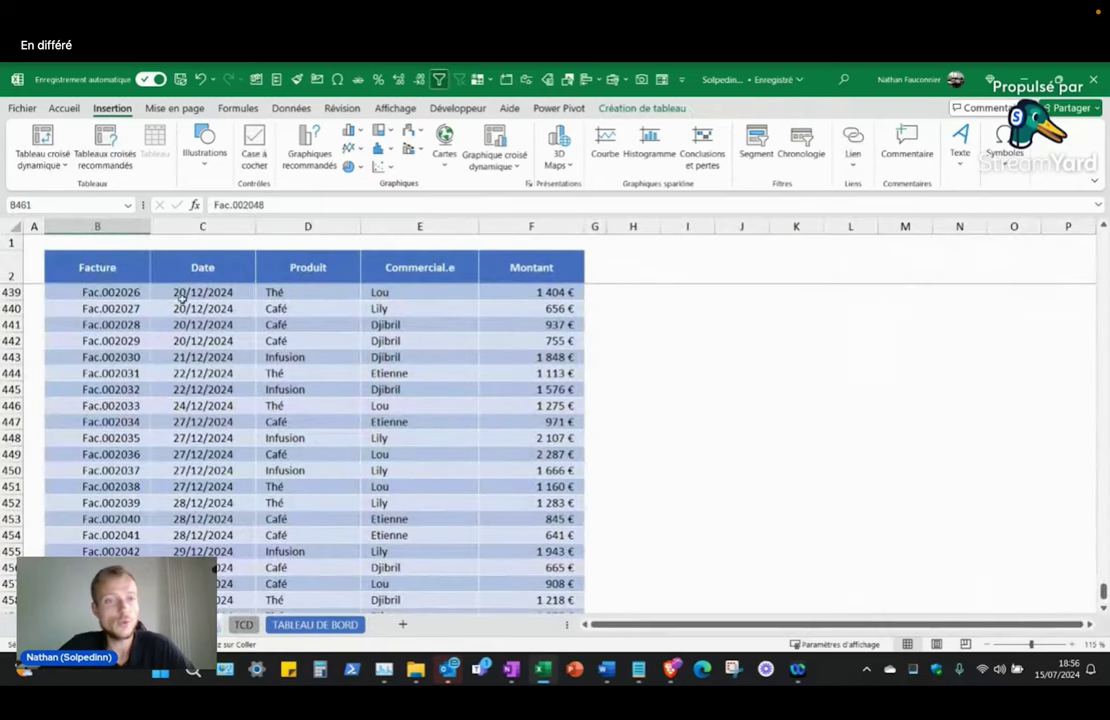
{"action": "left_click_drag", "start_coordinate": [97, 267], "coordinate": [531, 267]}
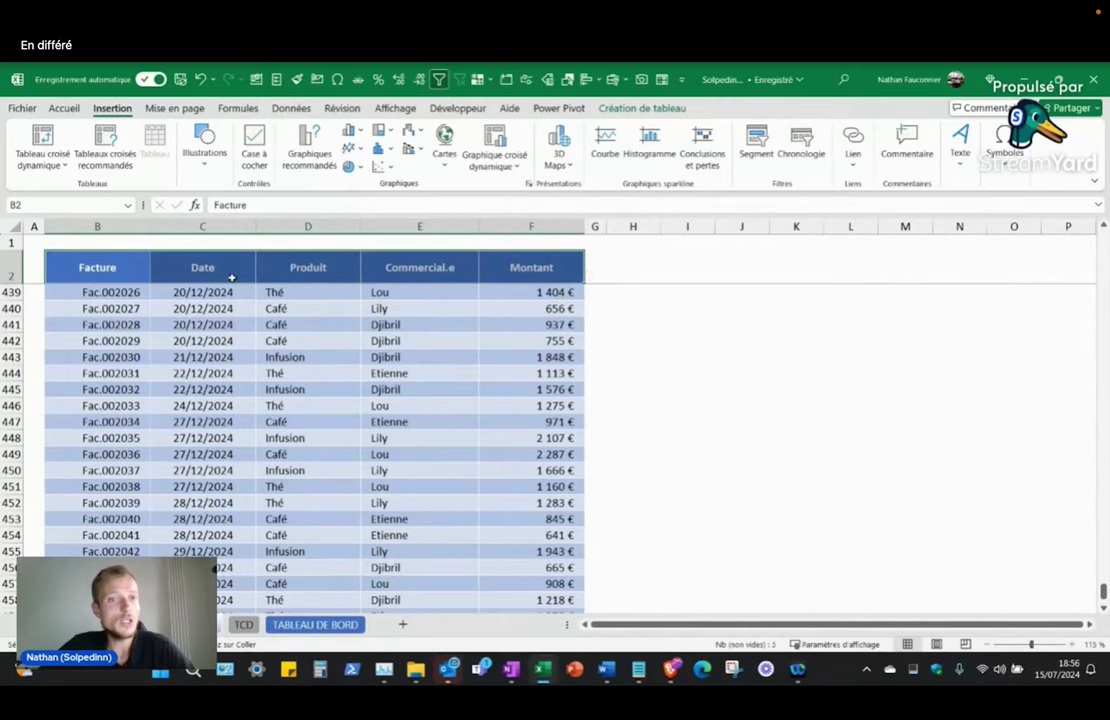
{"action": "left_click_drag", "start_coordinate": [231, 275], "coordinate": [217, 455]}
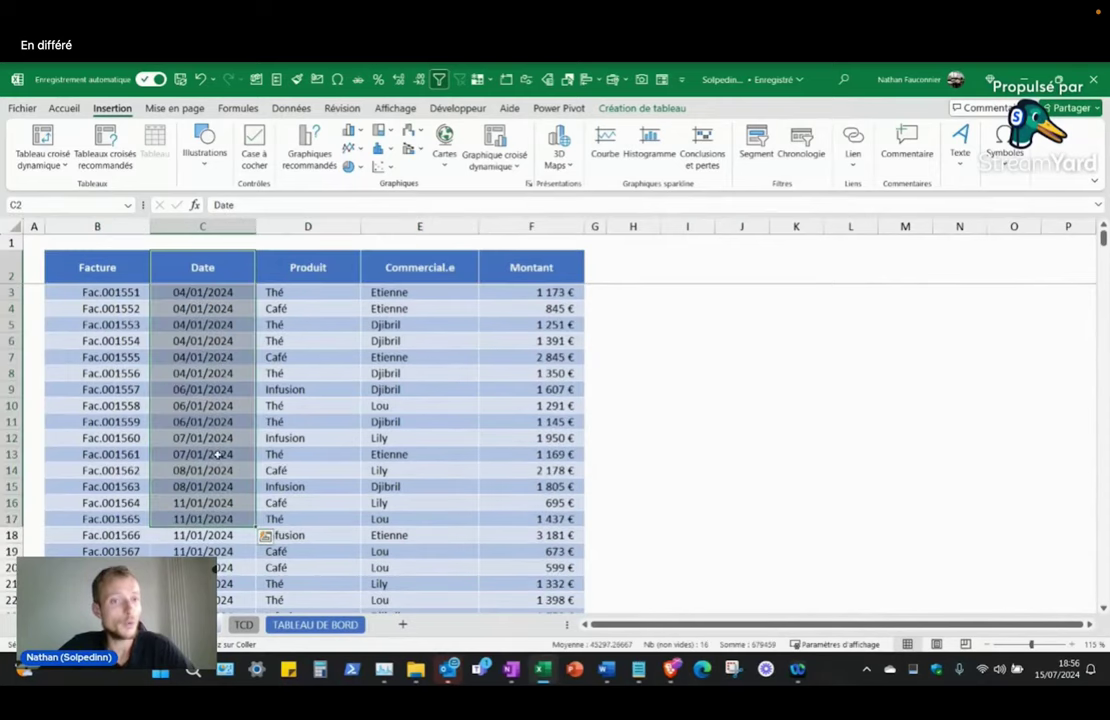
{"action": "left_click", "coordinate": [243, 624]}
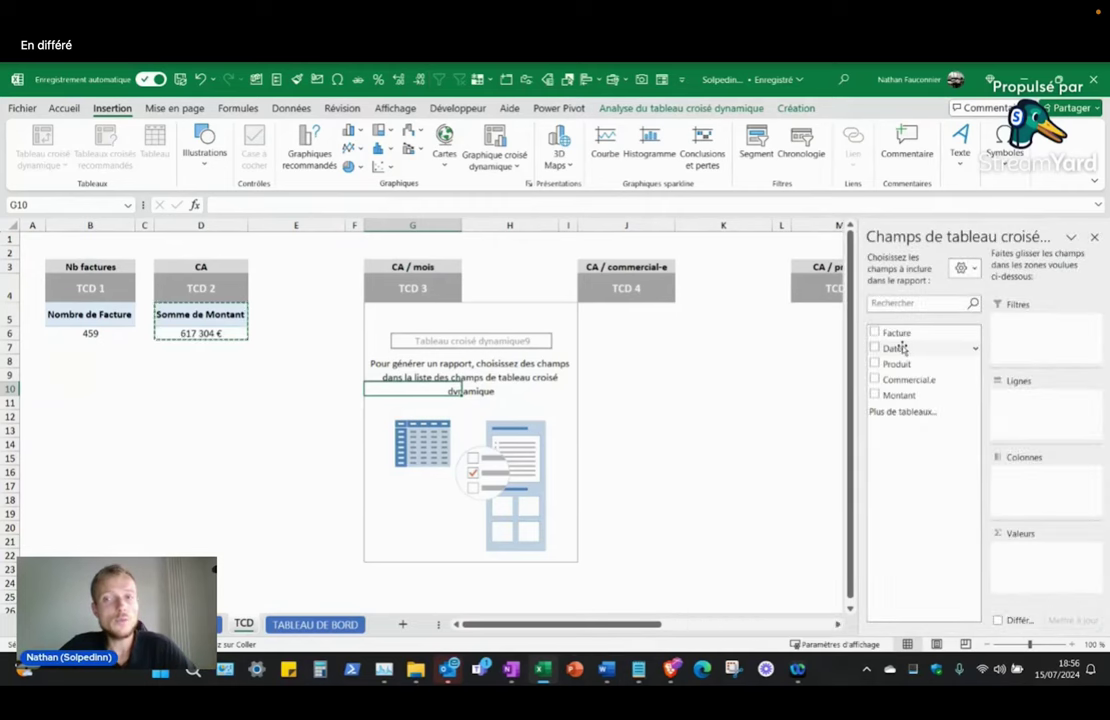
Step: Add Date to the pivot rows, then drop Date and Jours (Date) so only months remain
{"action": "left_click_drag", "start_coordinate": [894, 348], "coordinate": [913, 350]}
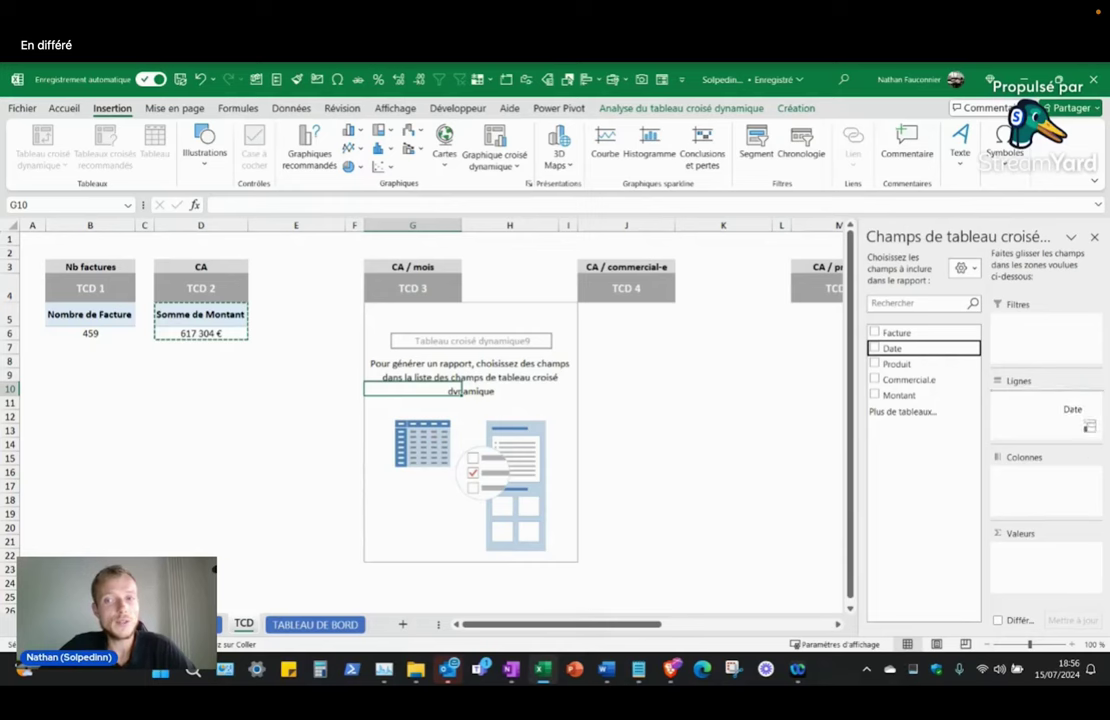
{"action": "mouse_move", "coordinate": [908, 348]}
{"action": "left_mouse_down"}
{"action": "mouse_move", "coordinate": [1061, 421]}
{"action": "mouse_move", "coordinate": [1025, 436]}
{"action": "left_mouse_up"}
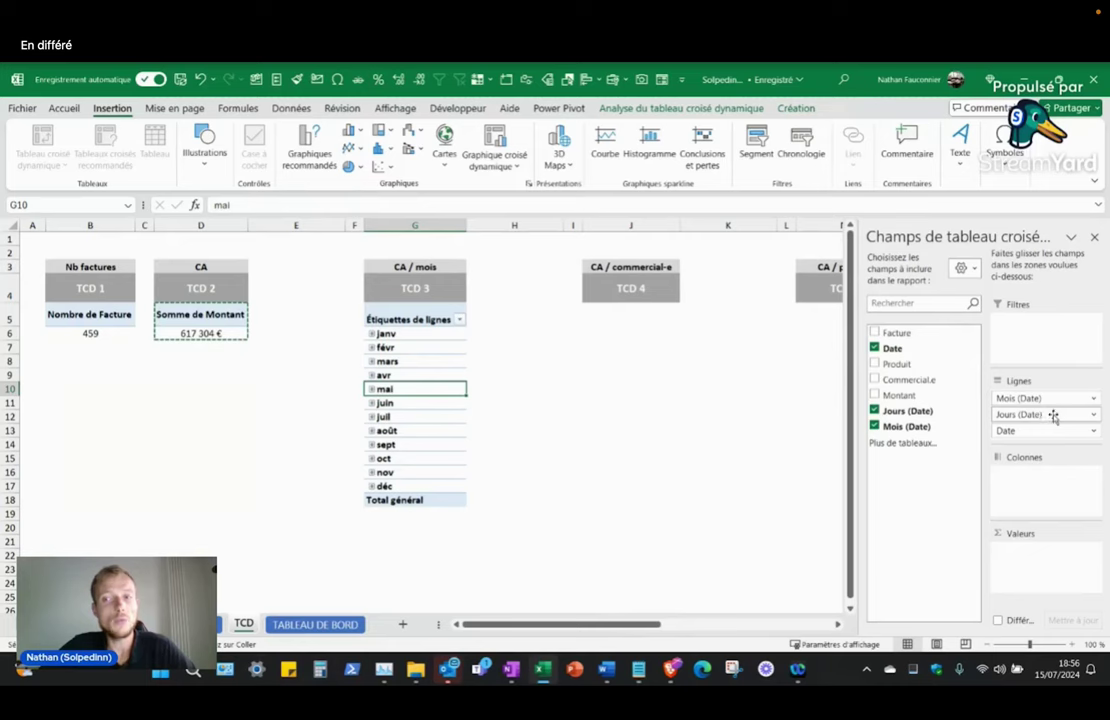
{"action": "left_click_drag", "start_coordinate": [1048, 417], "coordinate": [1045, 400]}
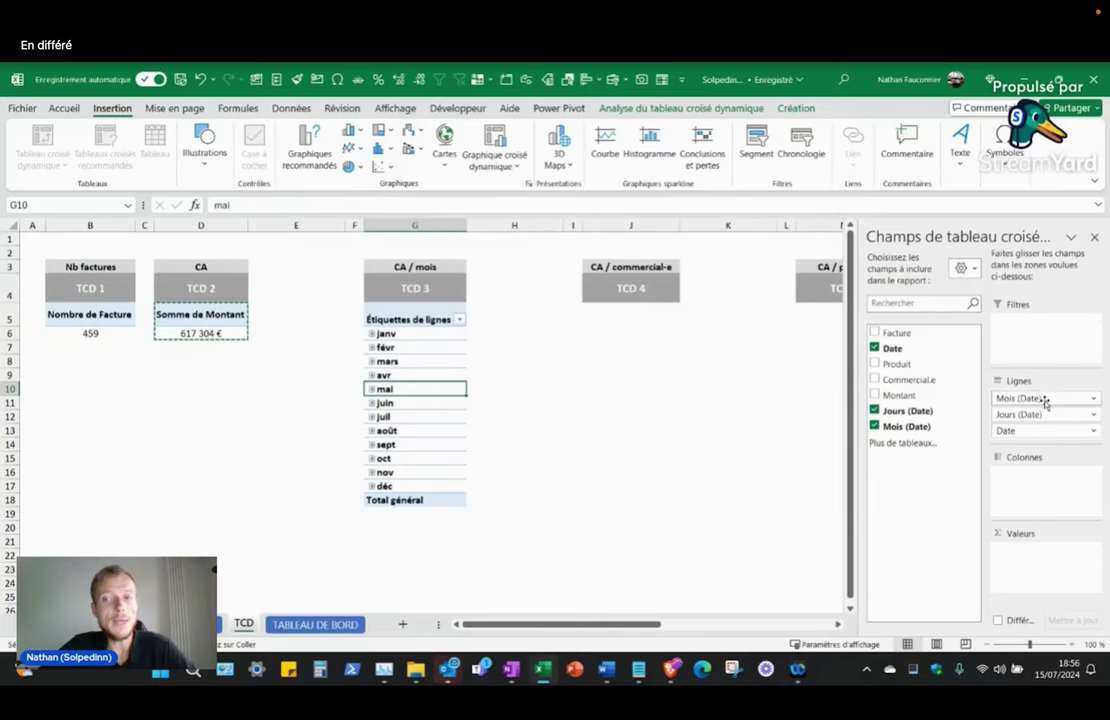
{"action": "left_click", "coordinate": [1013, 432]}
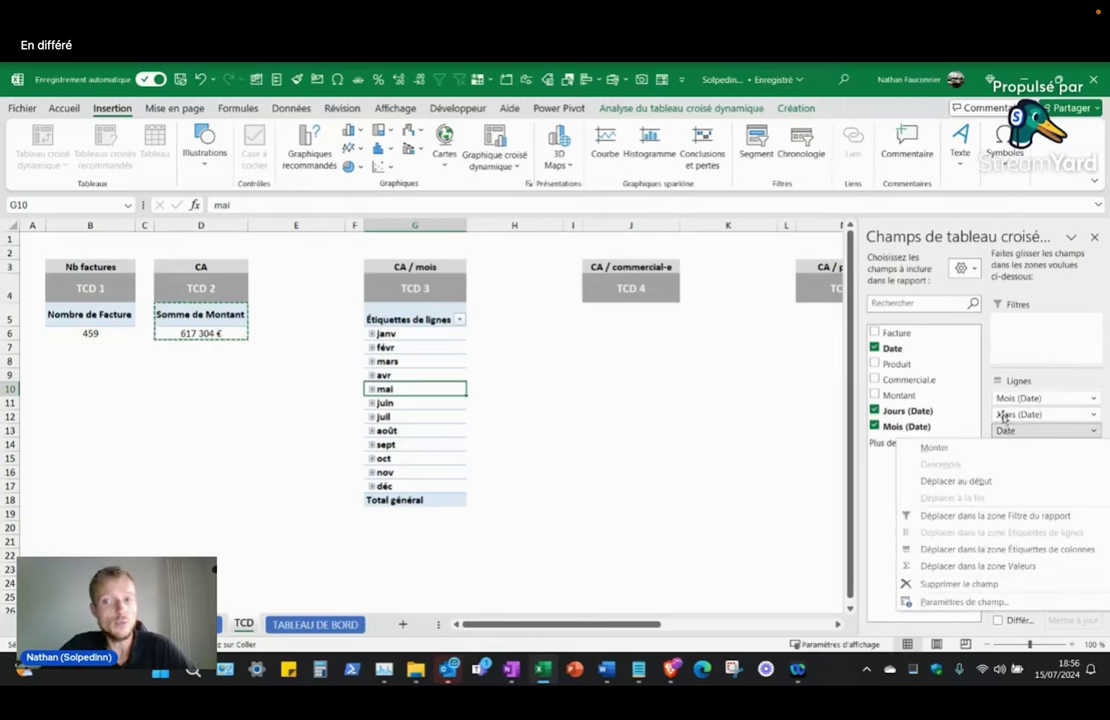
{"action": "left_click", "coordinate": [960, 584]}
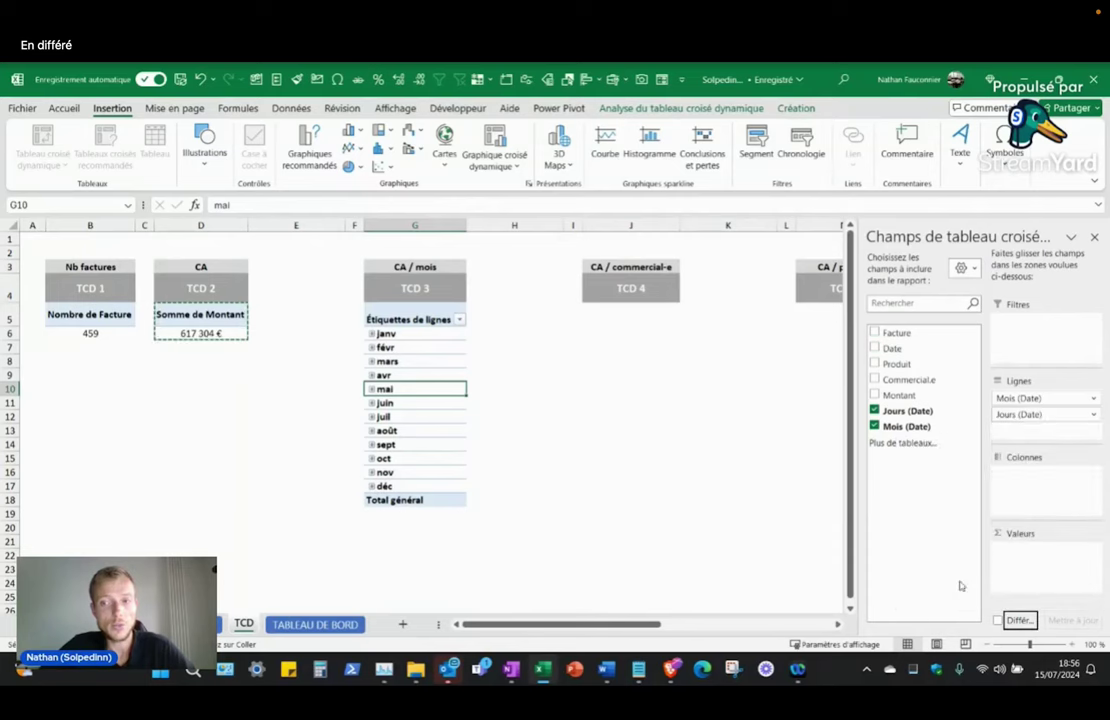
{"action": "left_click", "coordinate": [1040, 415]}
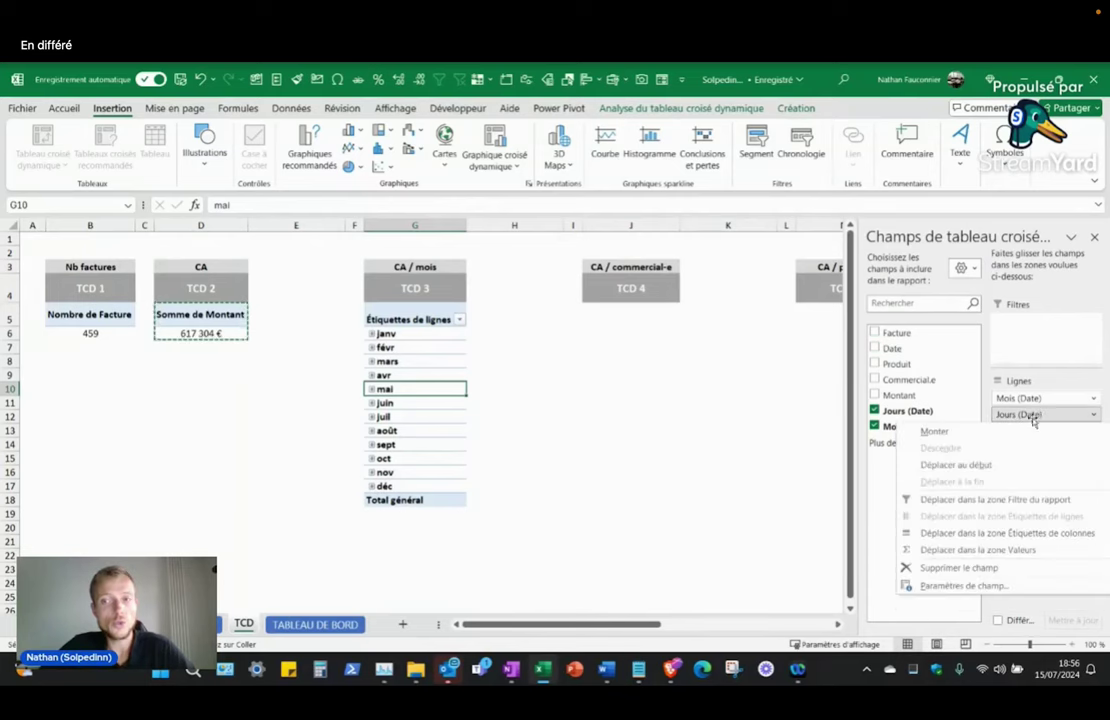
{"action": "left_click", "coordinate": [952, 568]}
Step: Add Montant as summed values, giving monthly totals janv to déc of 617304
{"action": "left_click", "coordinate": [399, 334]}
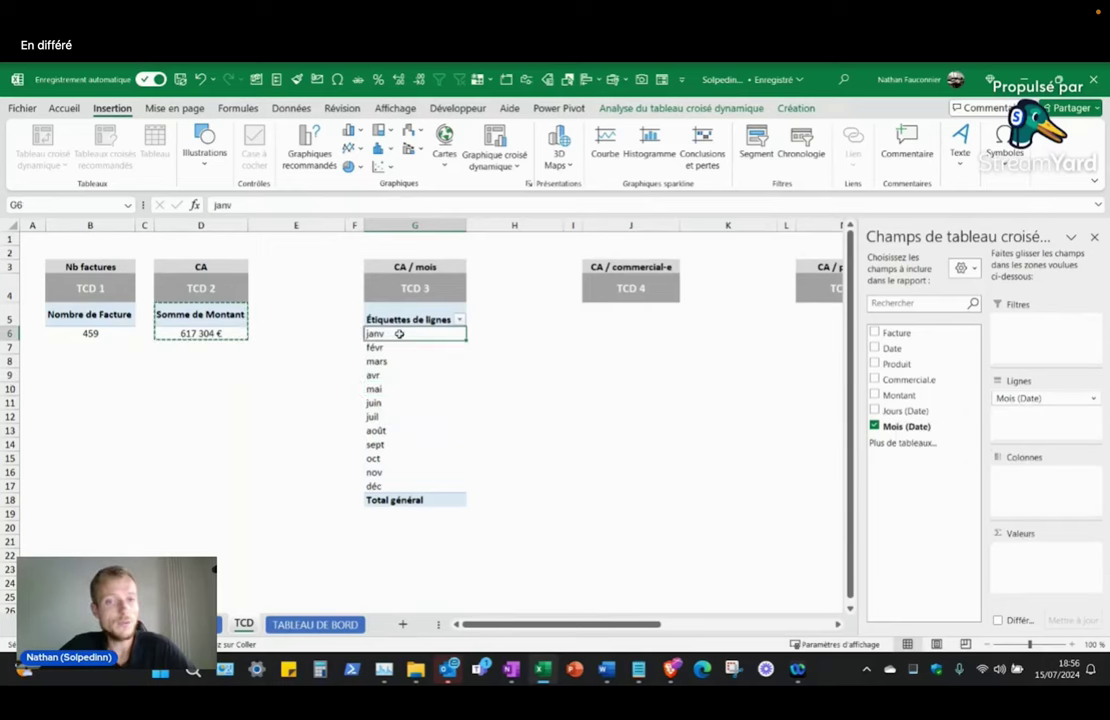
{"action": "left_click_drag", "start_coordinate": [399, 334], "coordinate": [401, 486]}
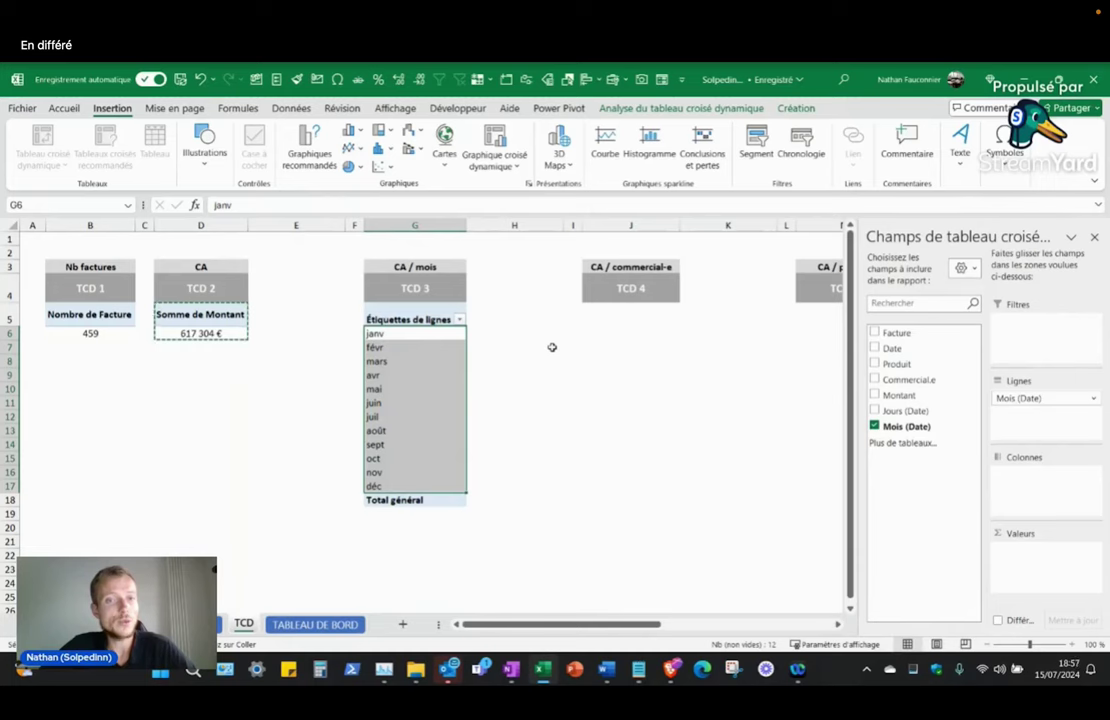
{"action": "left_click_drag", "start_coordinate": [488, 333], "coordinate": [492, 481]}
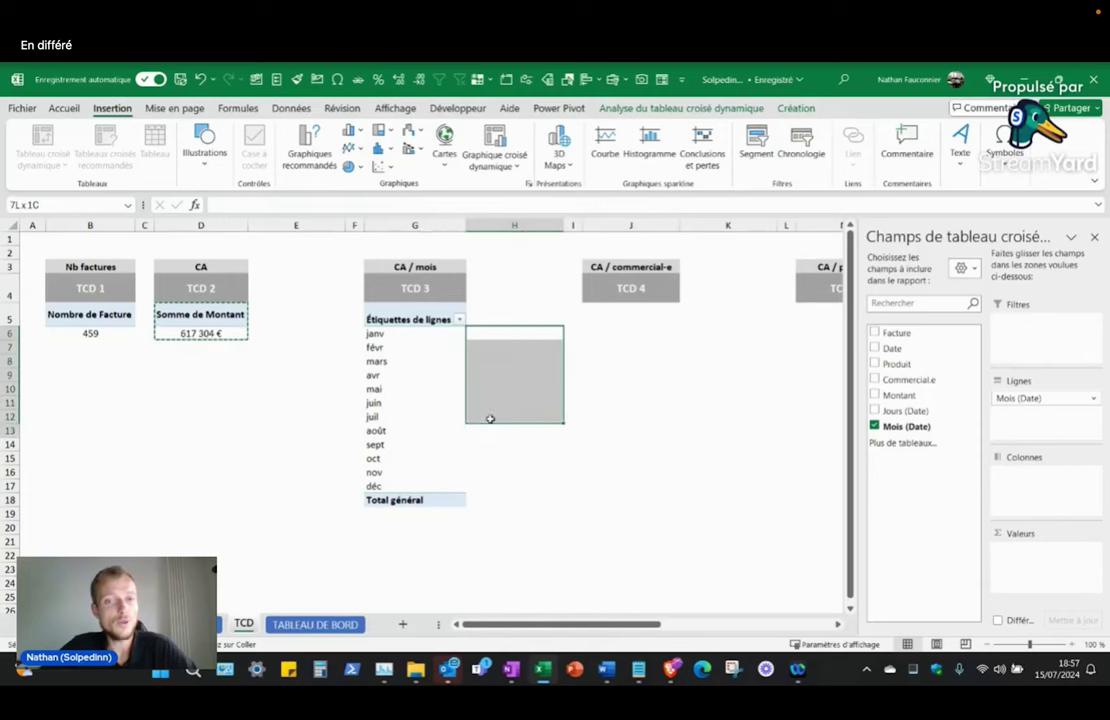
{"action": "left_click", "coordinate": [416, 443]}
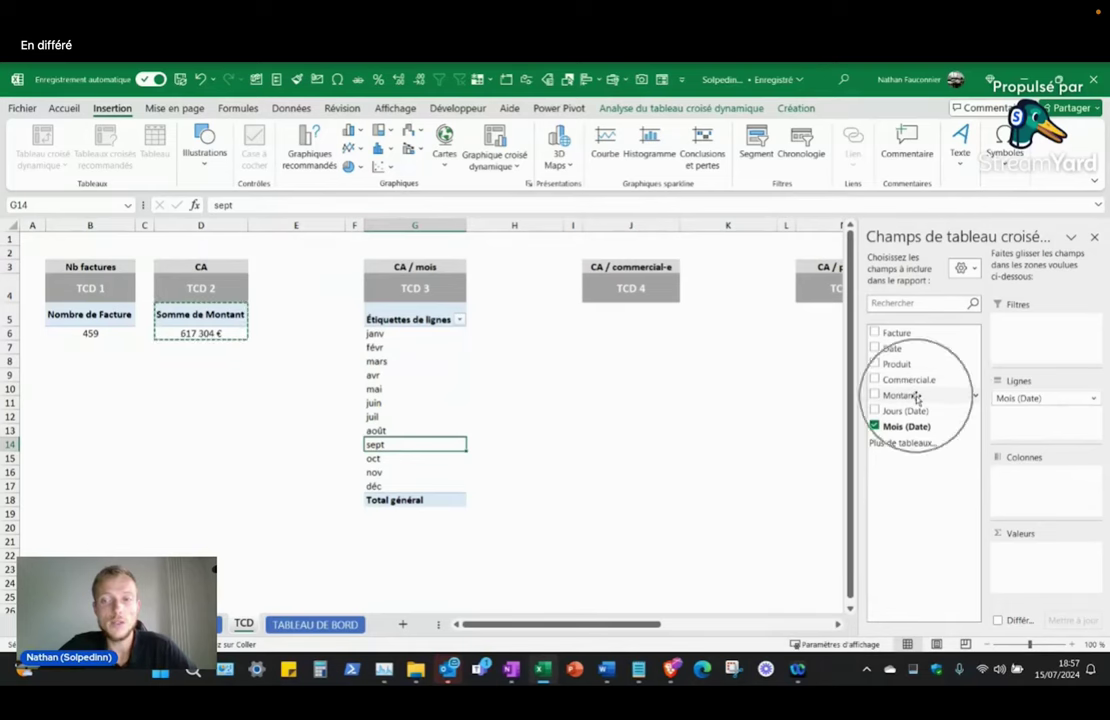
{"action": "mouse_move", "coordinate": [916, 397]}
{"action": "left_mouse_down"}
{"action": "mouse_move", "coordinate": [1066, 575]}
{"action": "mouse_move", "coordinate": [1051, 562]}
{"action": "left_mouse_up"}
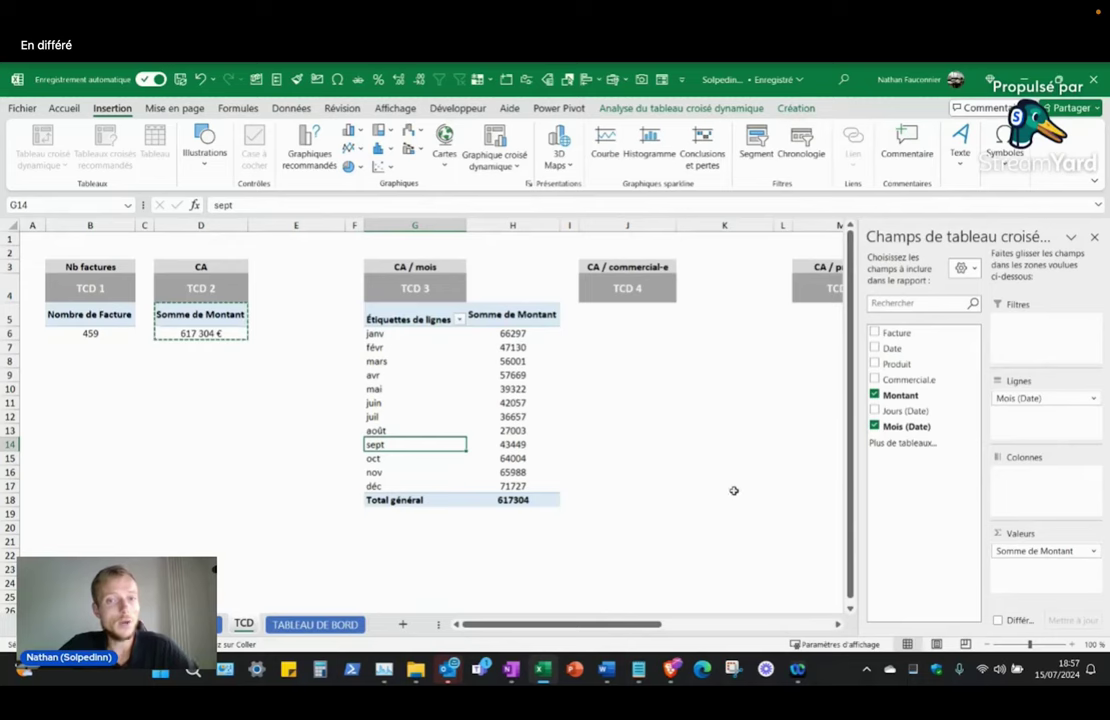
{"action": "left_click", "coordinate": [513, 335]}
{"action": "left_click_drag", "start_coordinate": [513, 335], "coordinate": [513, 416]}
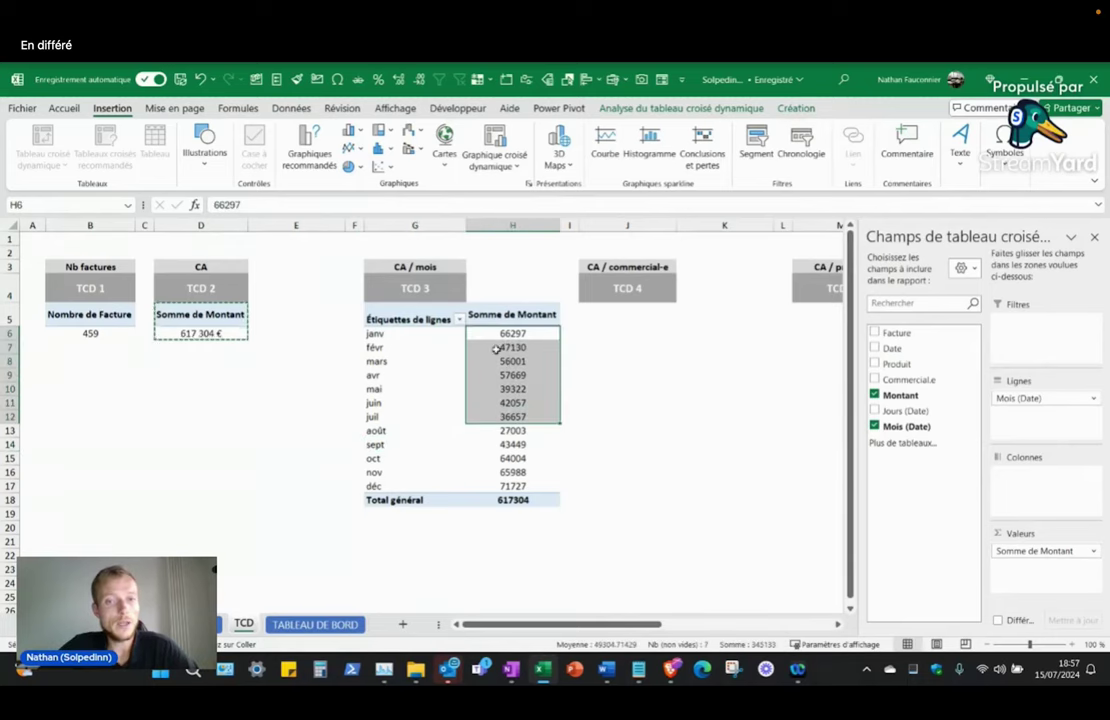
{"action": "left_click", "coordinate": [432, 334]}
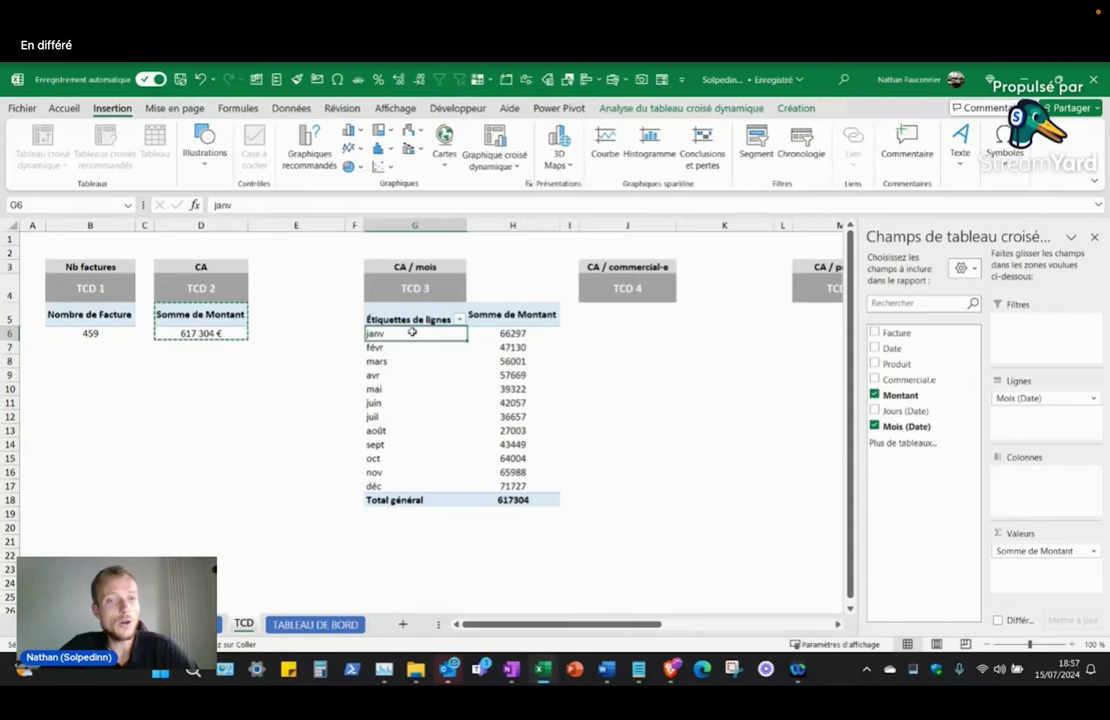
{"action": "left_click", "coordinate": [381, 347]}
{"action": "left_click", "coordinate": [381, 361]}
{"action": "left_click", "coordinate": [383, 387]}
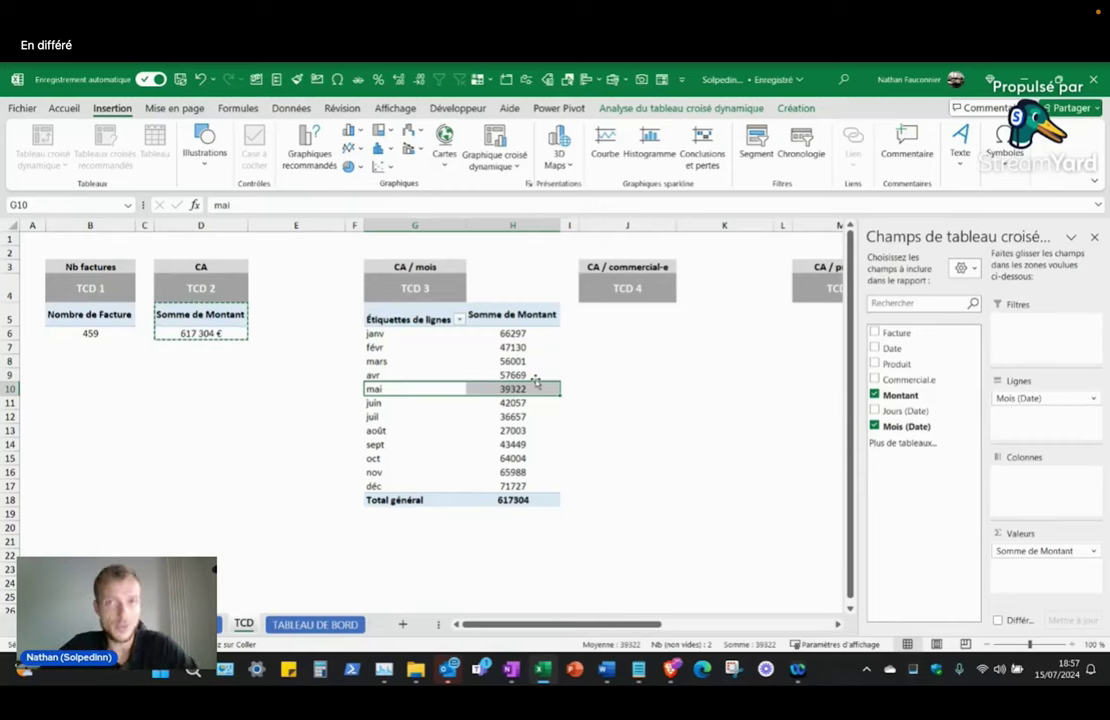
{"action": "left_click_drag", "start_coordinate": [396, 337], "coordinate": [390, 486]}
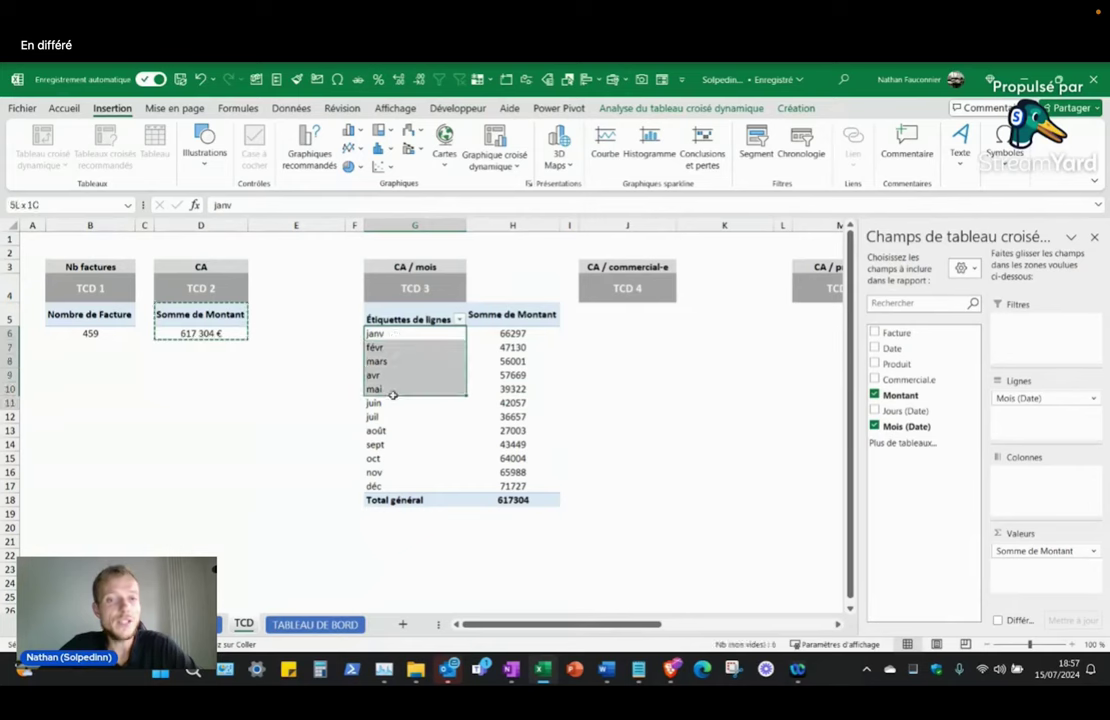
{"action": "left_click", "coordinate": [521, 336]}
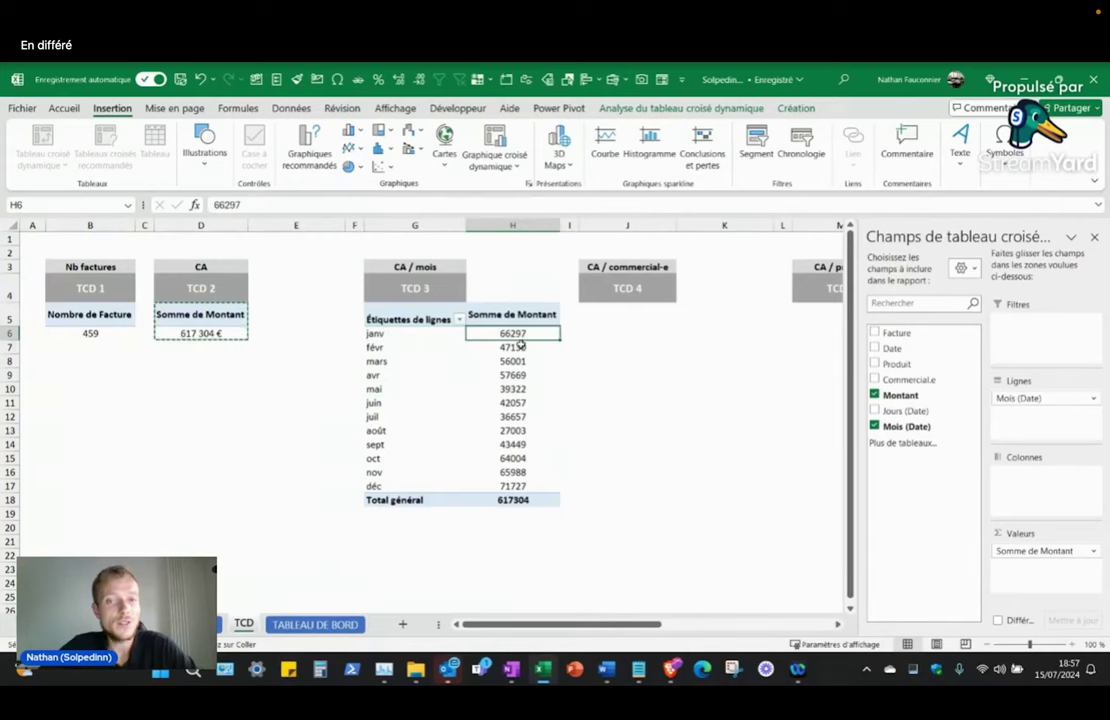
{"action": "key", "text": "Down"}
{"action": "key", "text": "Down"}
{"action": "key", "text": "Down"}
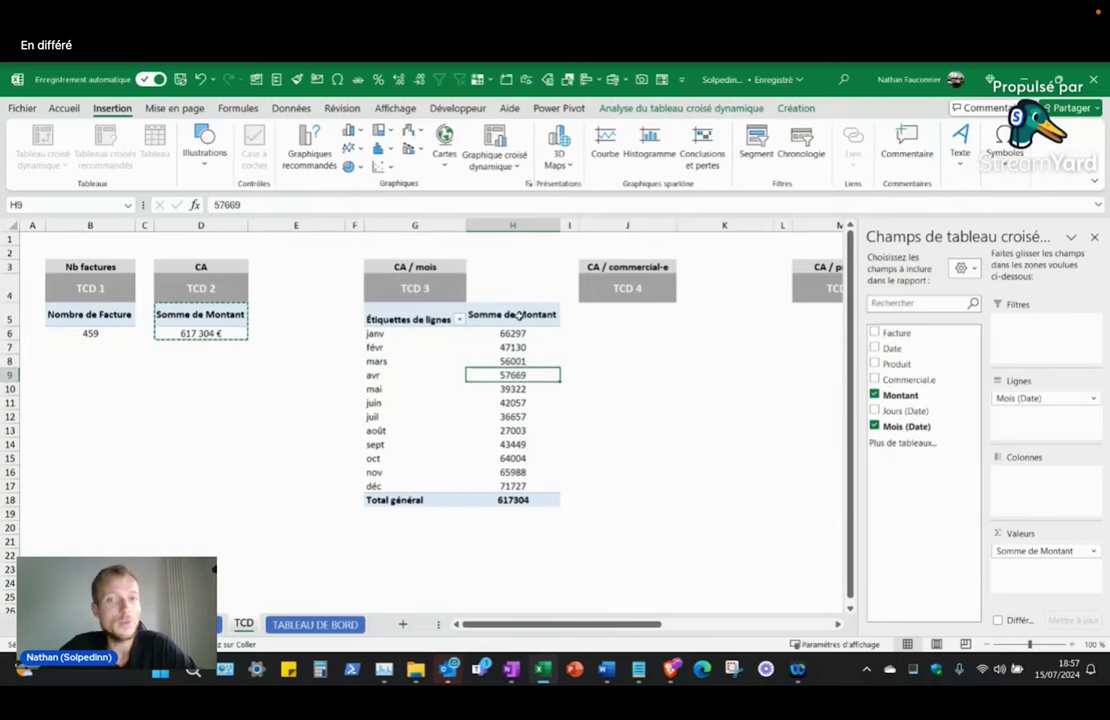
{"action": "left_click_drag", "start_coordinate": [518, 315], "coordinate": [727, 316]}
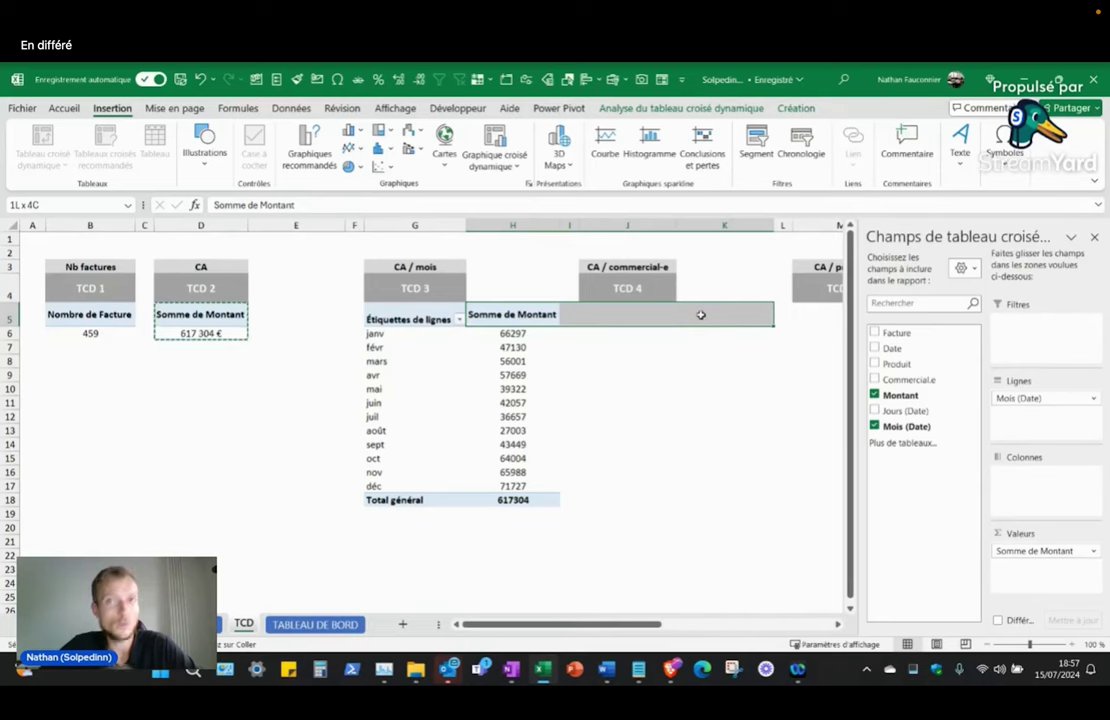
Step: Format the monthly revenue cells as Monétaire with the € symbol and 0 decimals
{"action": "left_click", "coordinate": [540, 357]}
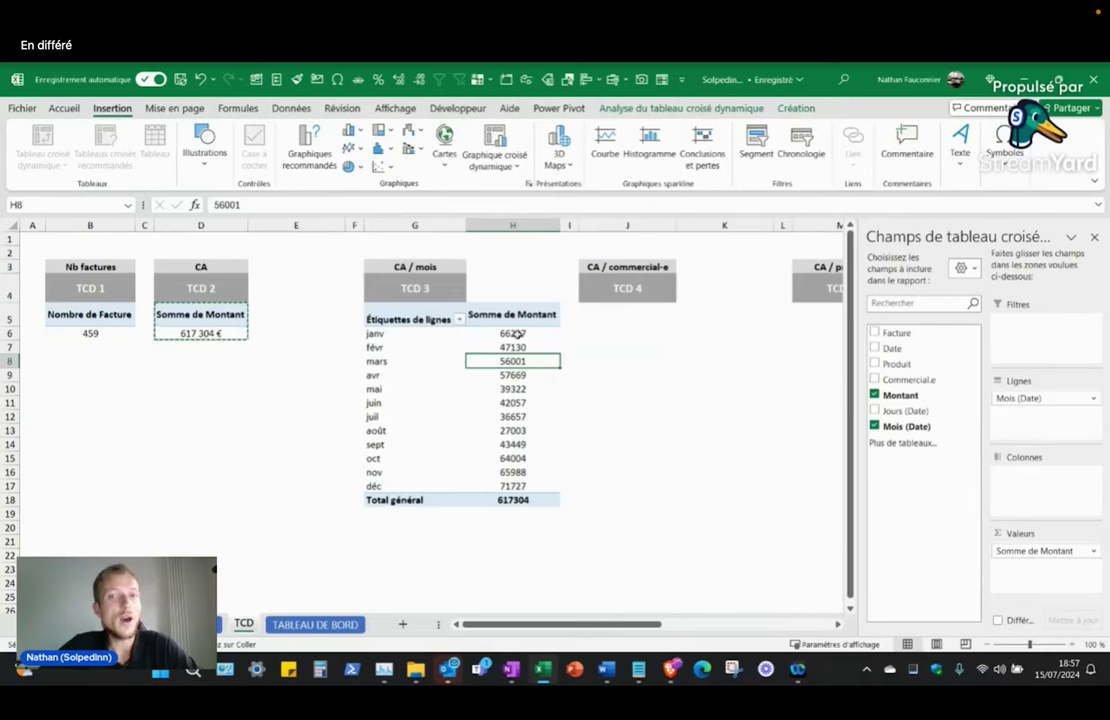
{"action": "right_click", "coordinate": [503, 350]}
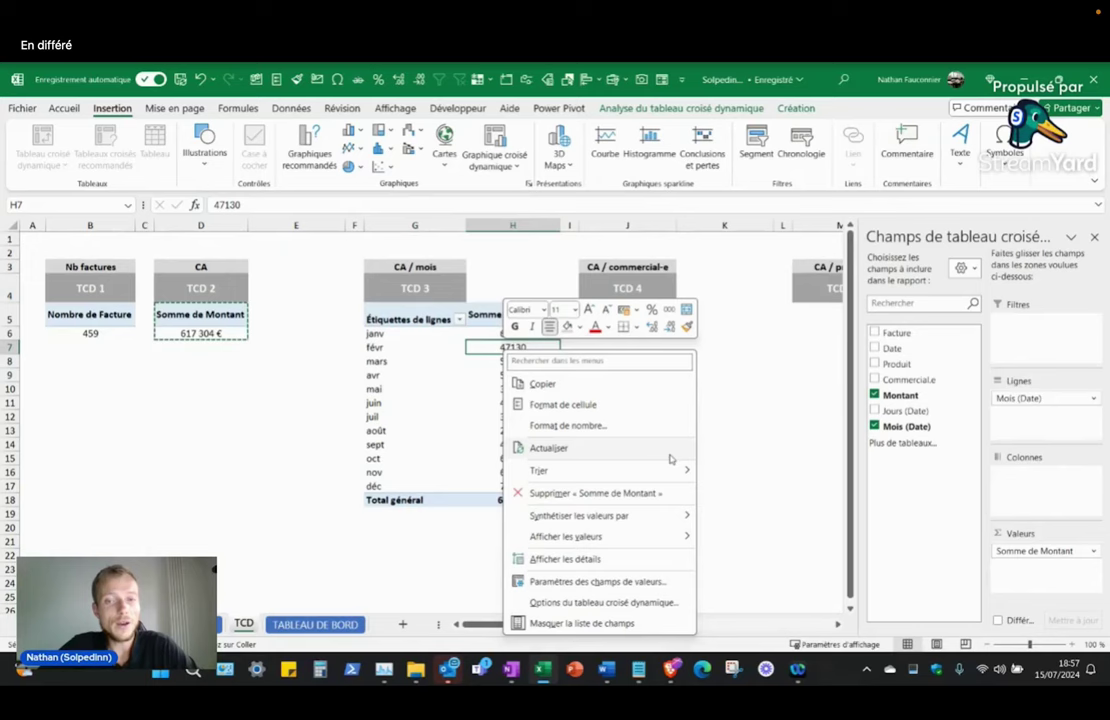
{"action": "left_click", "coordinate": [612, 404]}
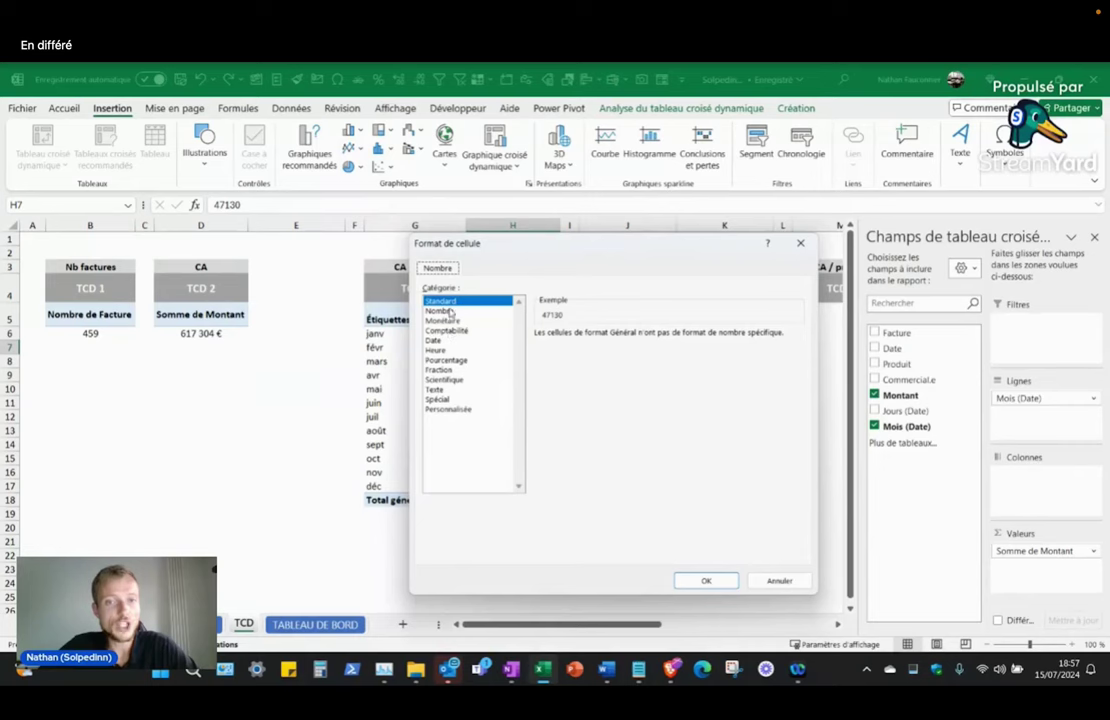
{"action": "left_click", "coordinate": [443, 320]}
{"action": "left_click", "coordinate": [663, 339]}
{"action": "left_click", "coordinate": [663, 339]}
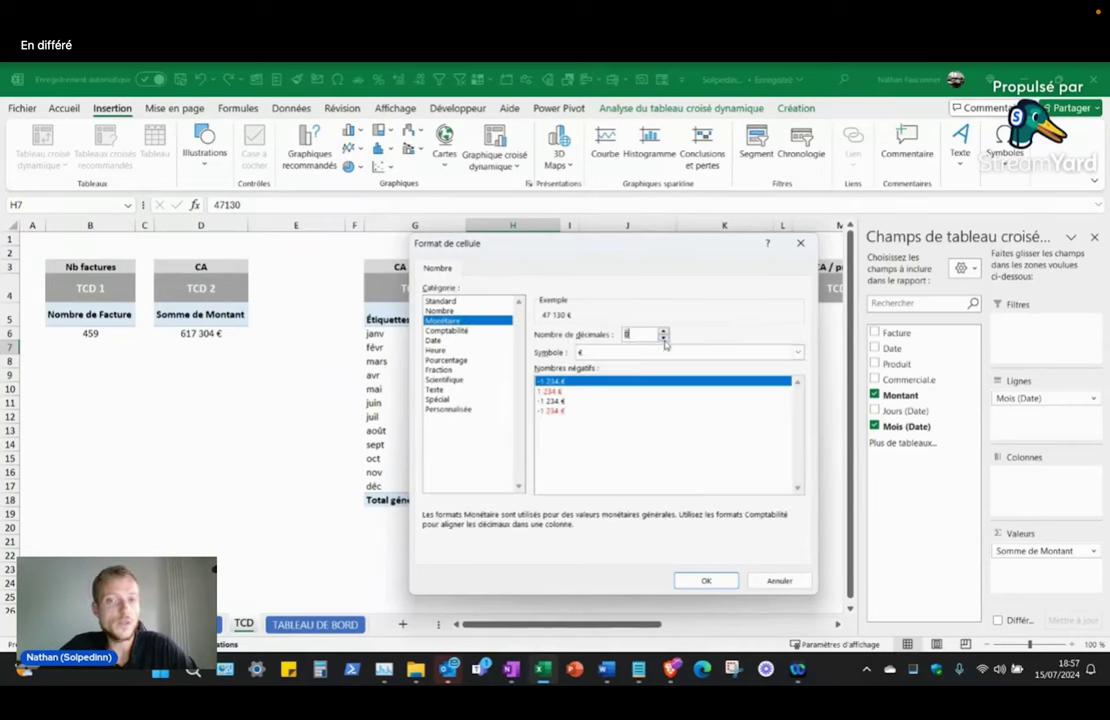
{"action": "left_click", "coordinate": [706, 580]}
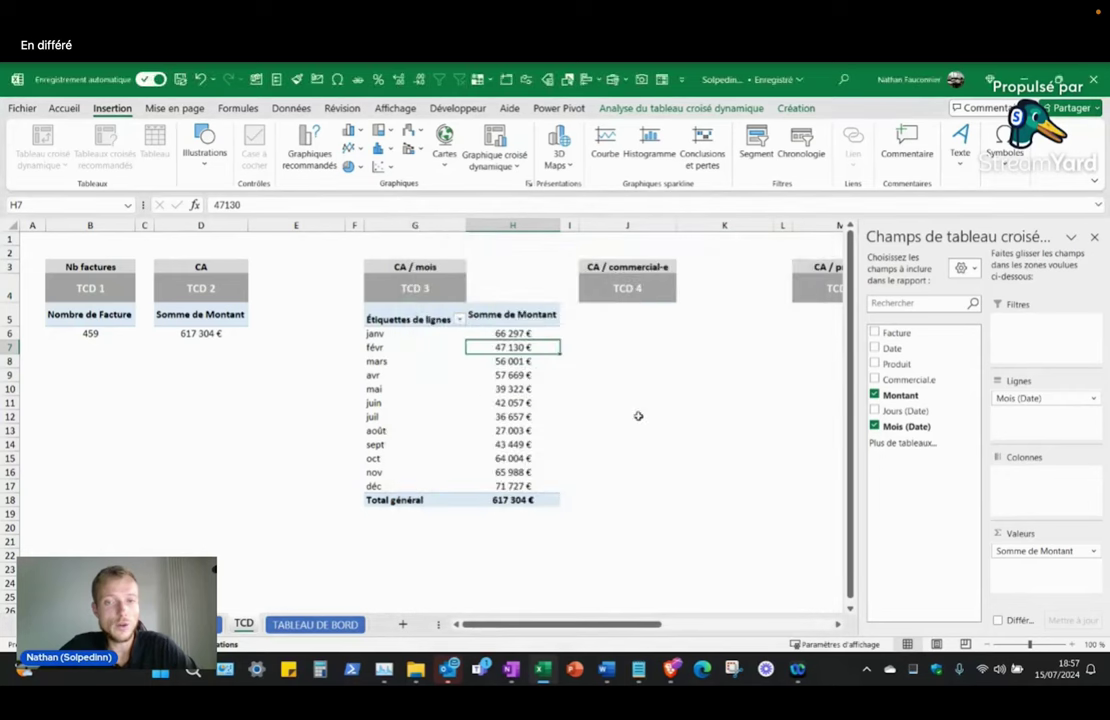
{"action": "left_click", "coordinate": [522, 374]}
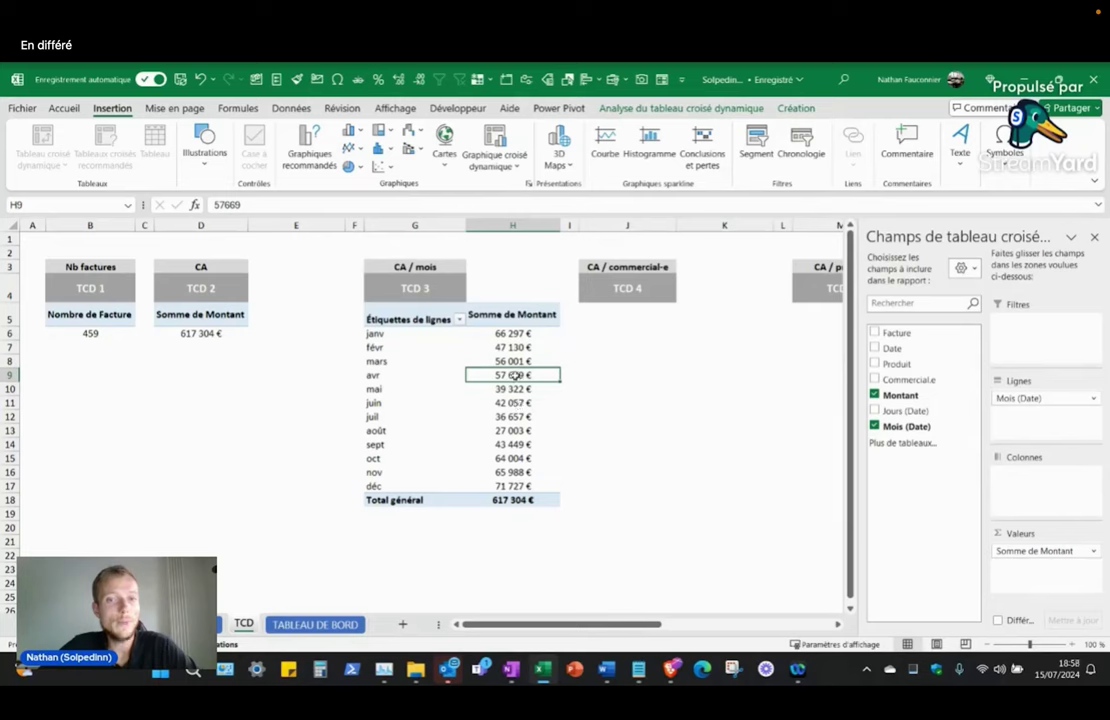
{"action": "right_click", "coordinate": [514, 375]}
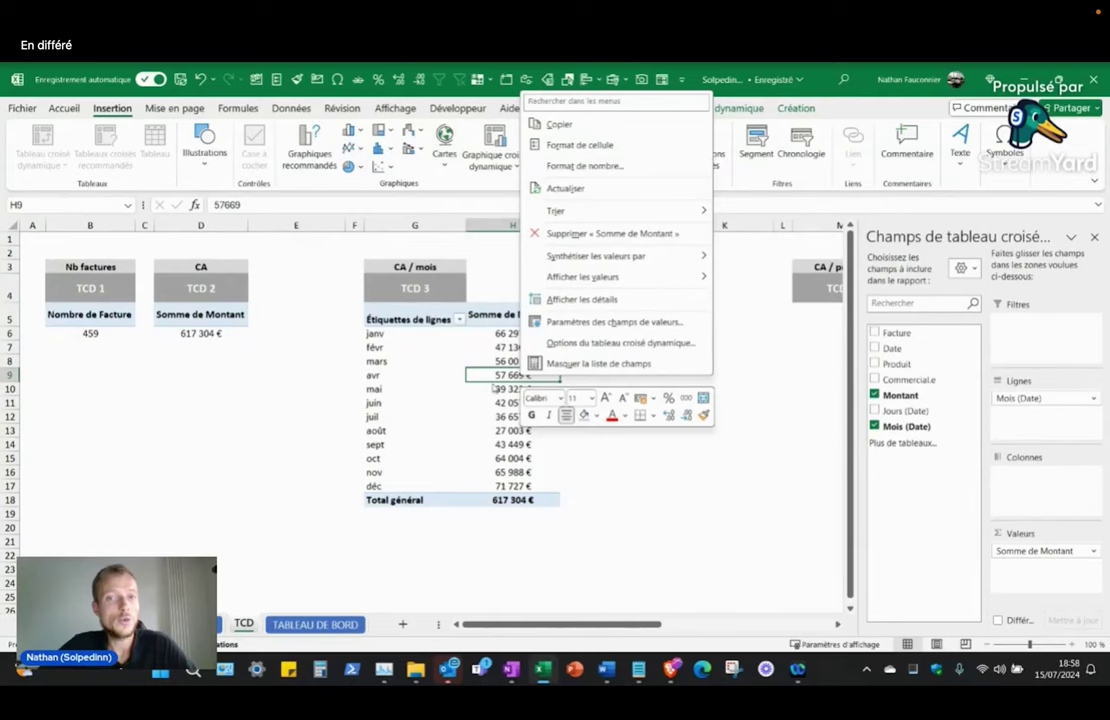
{"action": "key", "text": "Escape"}
{"action": "left_click_drag", "start_coordinate": [518, 334], "coordinate": [518, 486]}
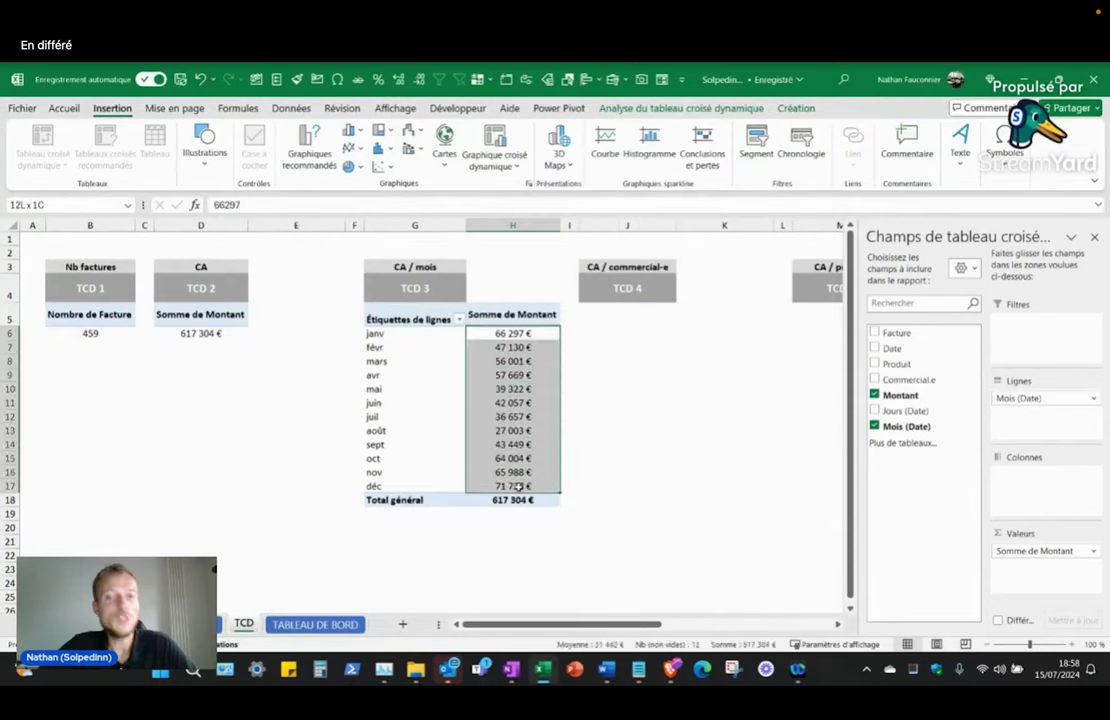
{"action": "left_click", "coordinate": [536, 331]}
{"action": "left_click_drag", "start_coordinate": [536, 331], "coordinate": [530, 486]}
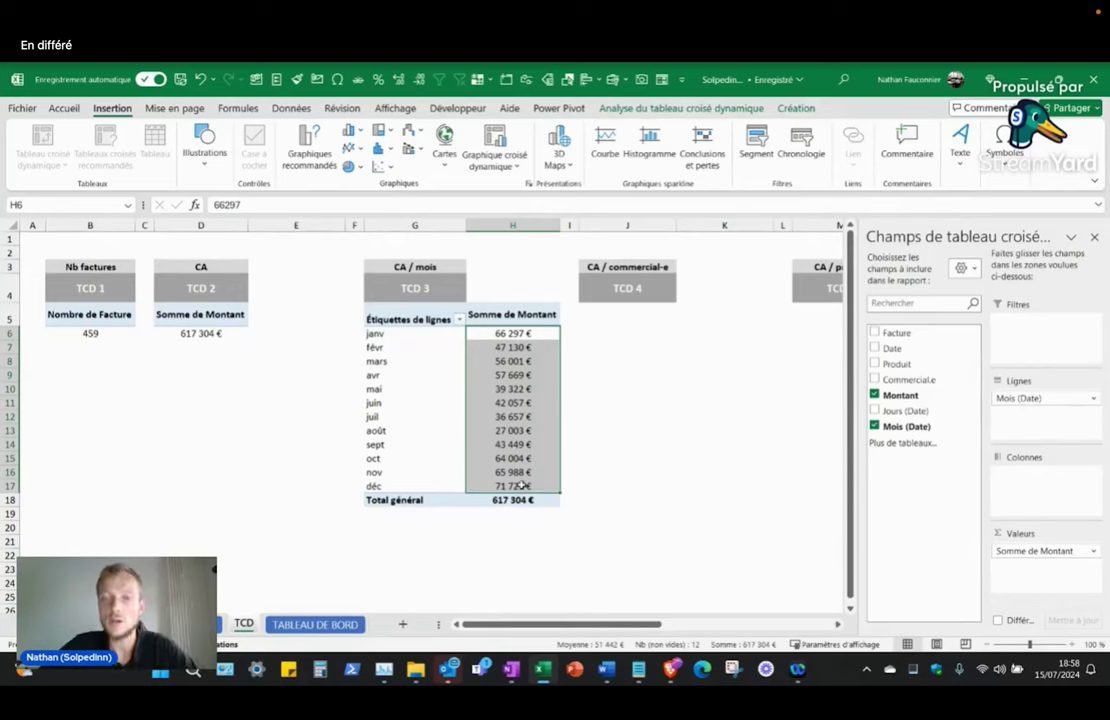
{"action": "left_click", "coordinate": [66, 109]}
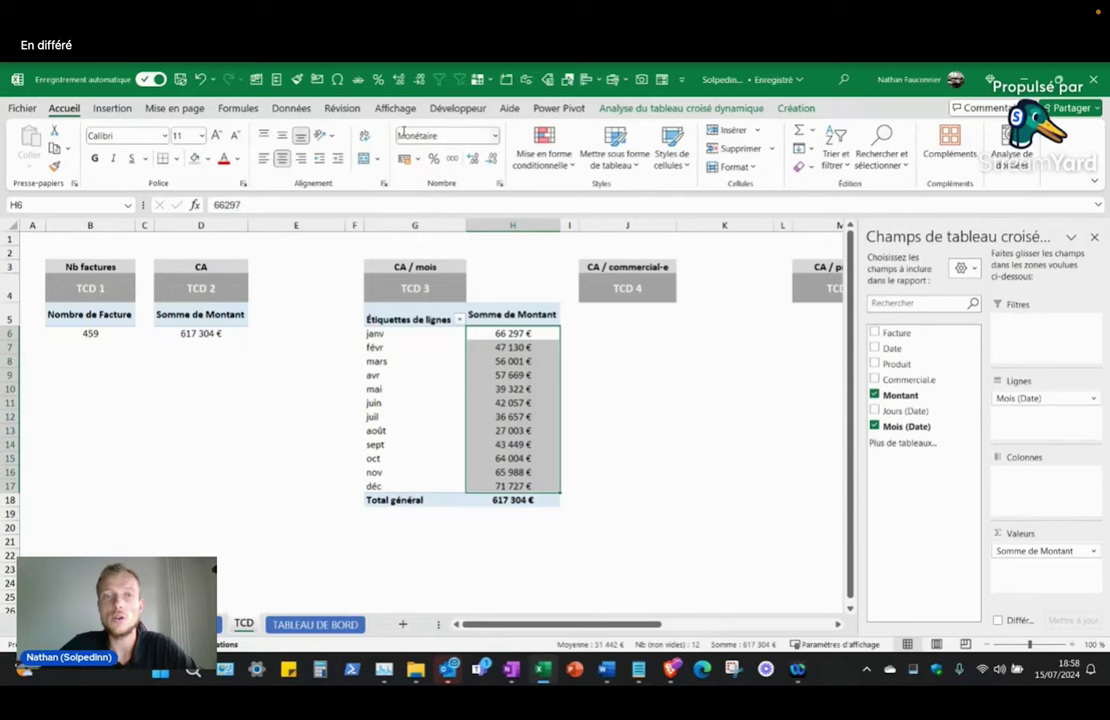
{"action": "left_click", "coordinate": [495, 136]}
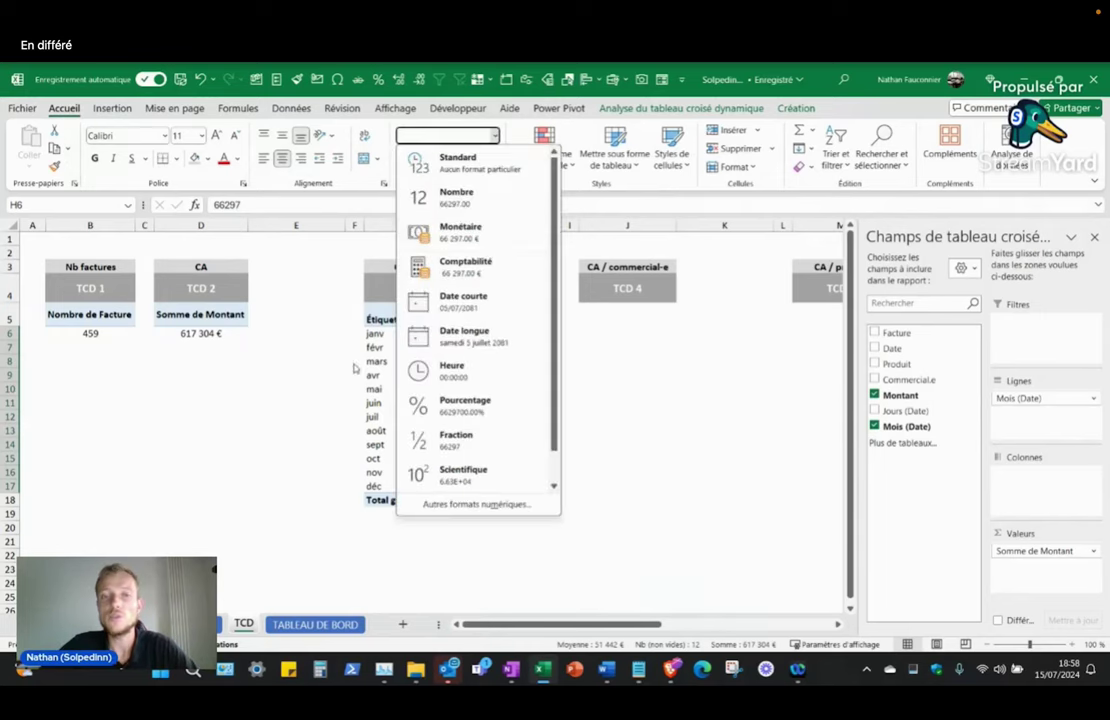
{"action": "left_click", "coordinate": [491, 237]}
{"action": "left_click", "coordinate": [378, 334]}
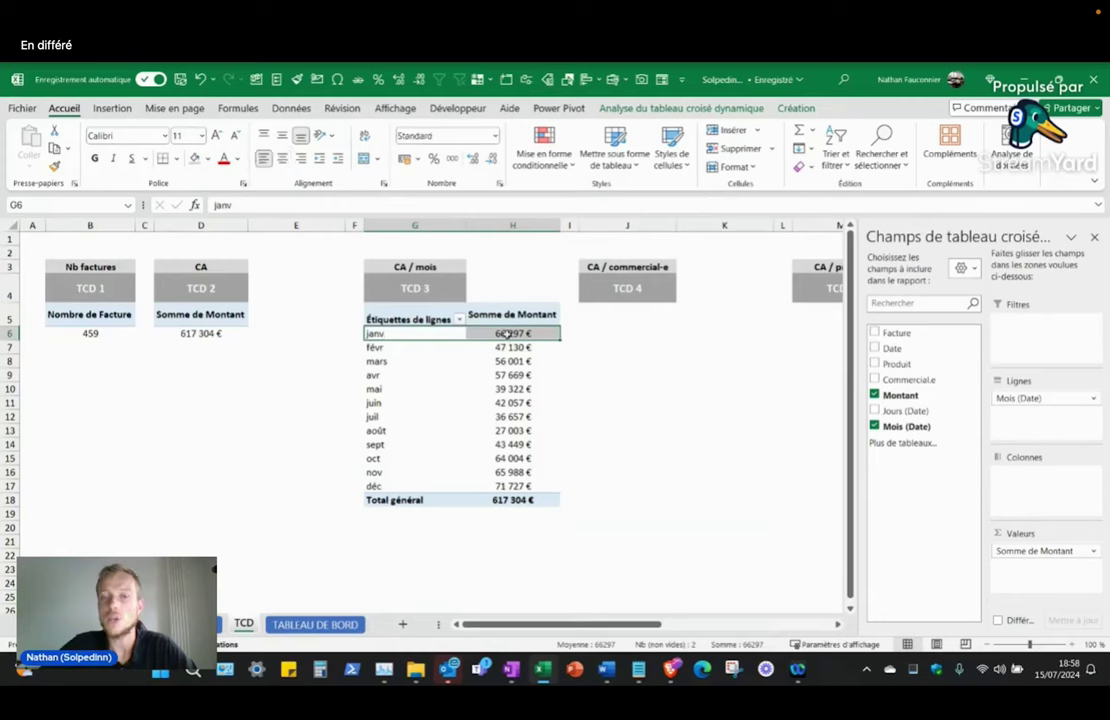
{"action": "left_click_drag", "start_coordinate": [512, 333], "coordinate": [512, 486]}
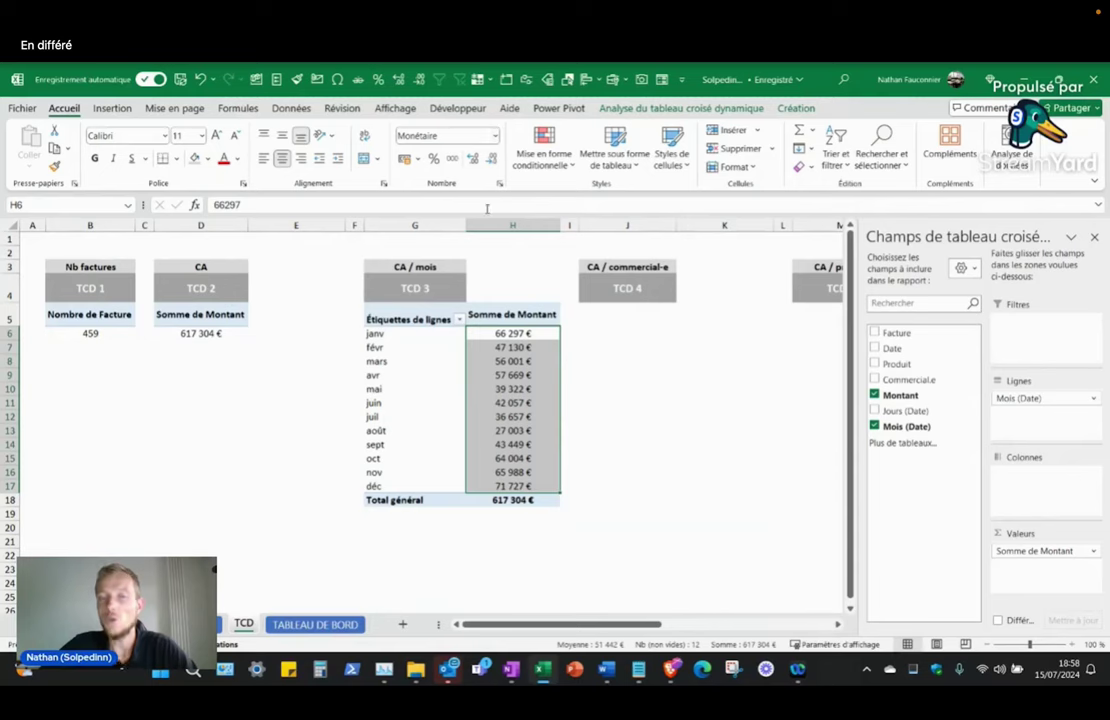
{"action": "left_click_drag", "start_coordinate": [380, 333], "coordinate": [408, 485]}
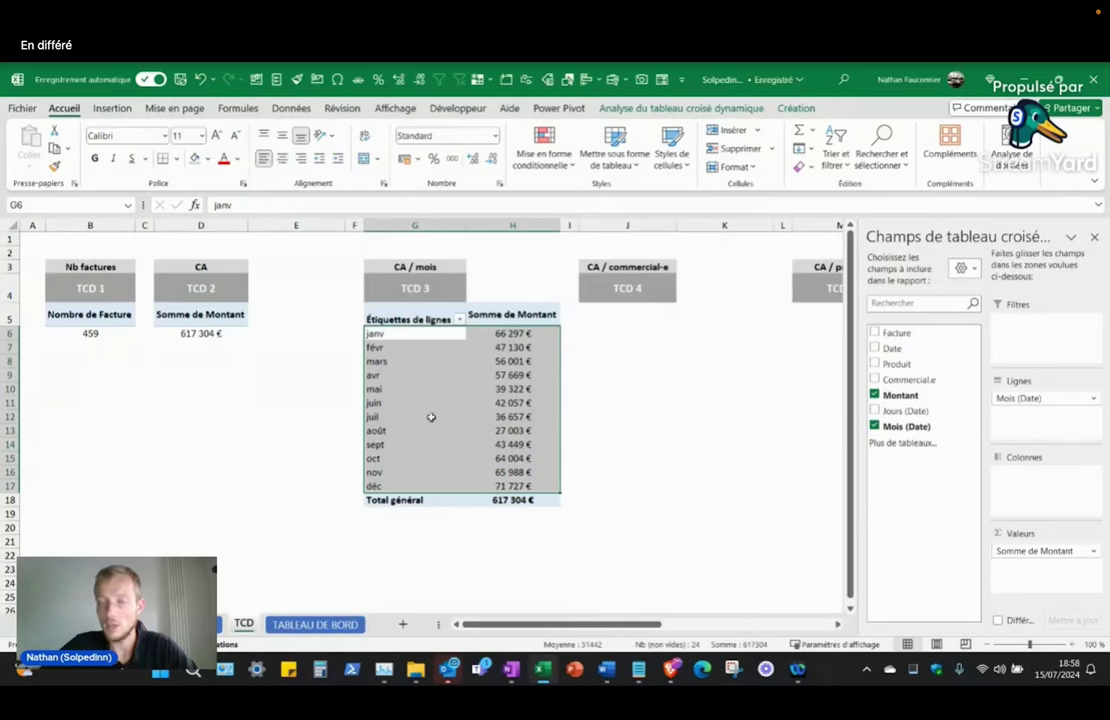
{"action": "left_click_drag", "start_coordinate": [373, 389], "coordinate": [386, 415]}
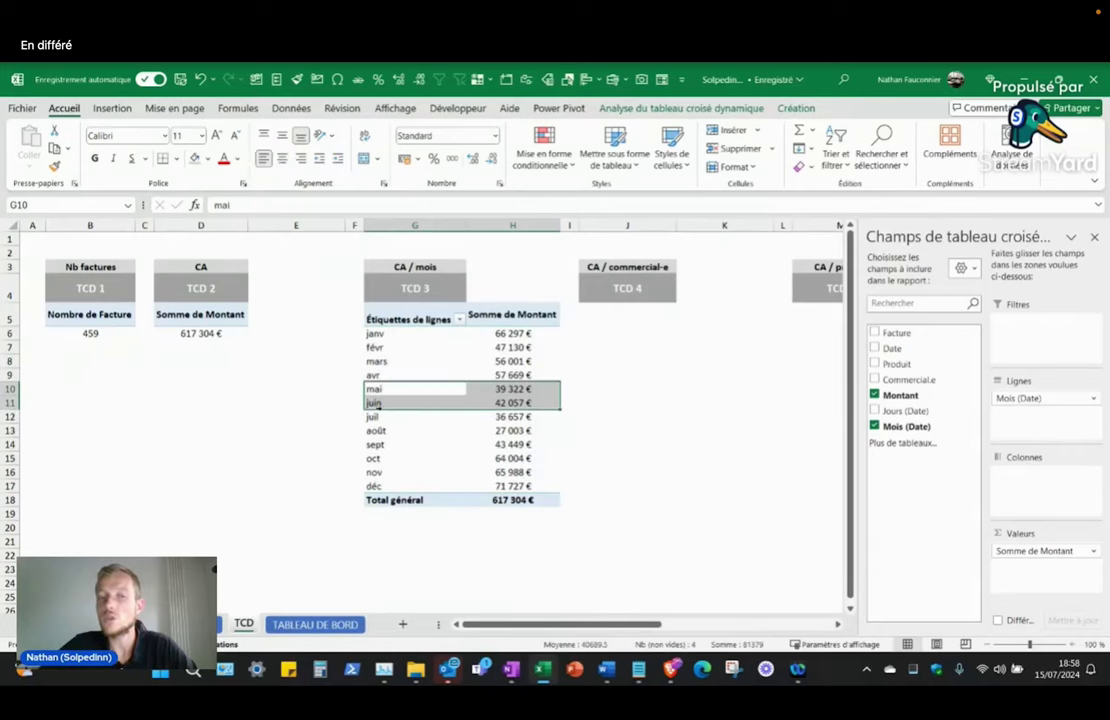
{"action": "left_click", "coordinate": [520, 387]}
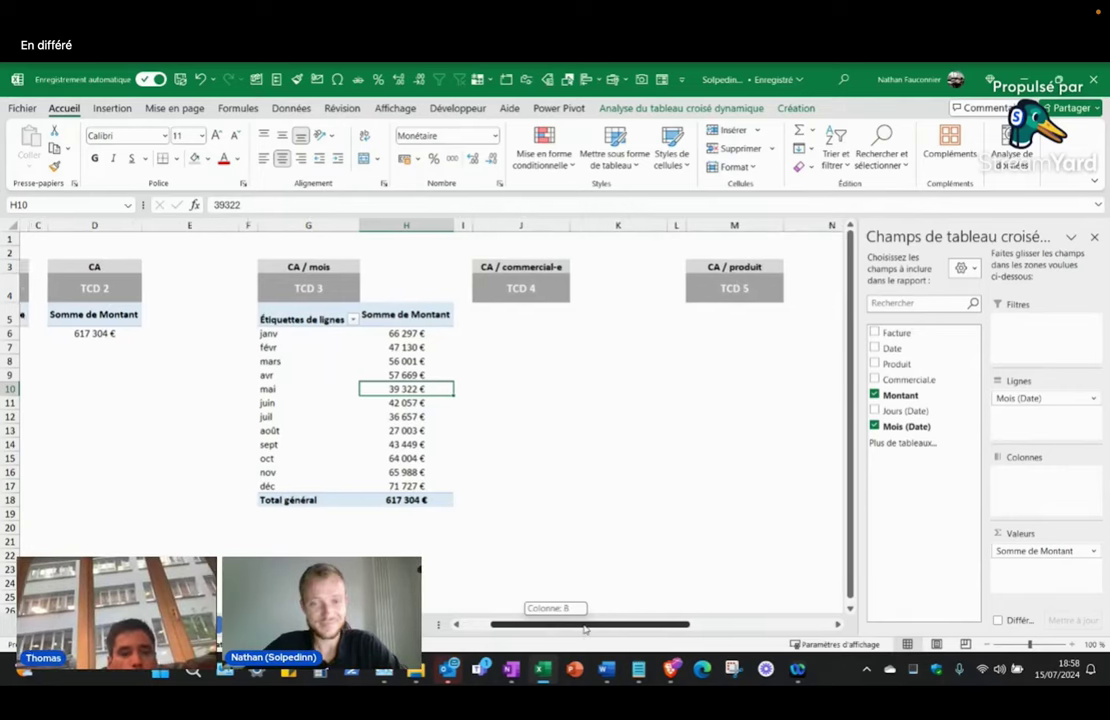
{"action": "left_click_drag", "start_coordinate": [557, 629], "coordinate": [619, 629]}
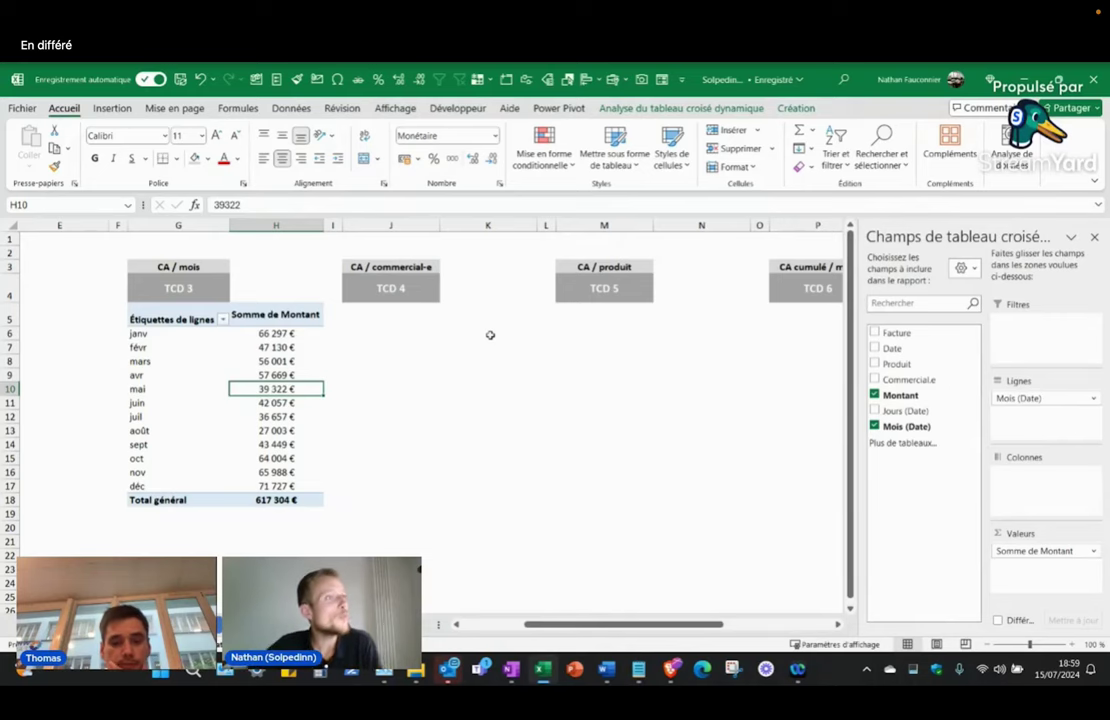
{"action": "key", "text": "ctrl+Page_Up"}
{"action": "left_click", "coordinate": [223, 308]}
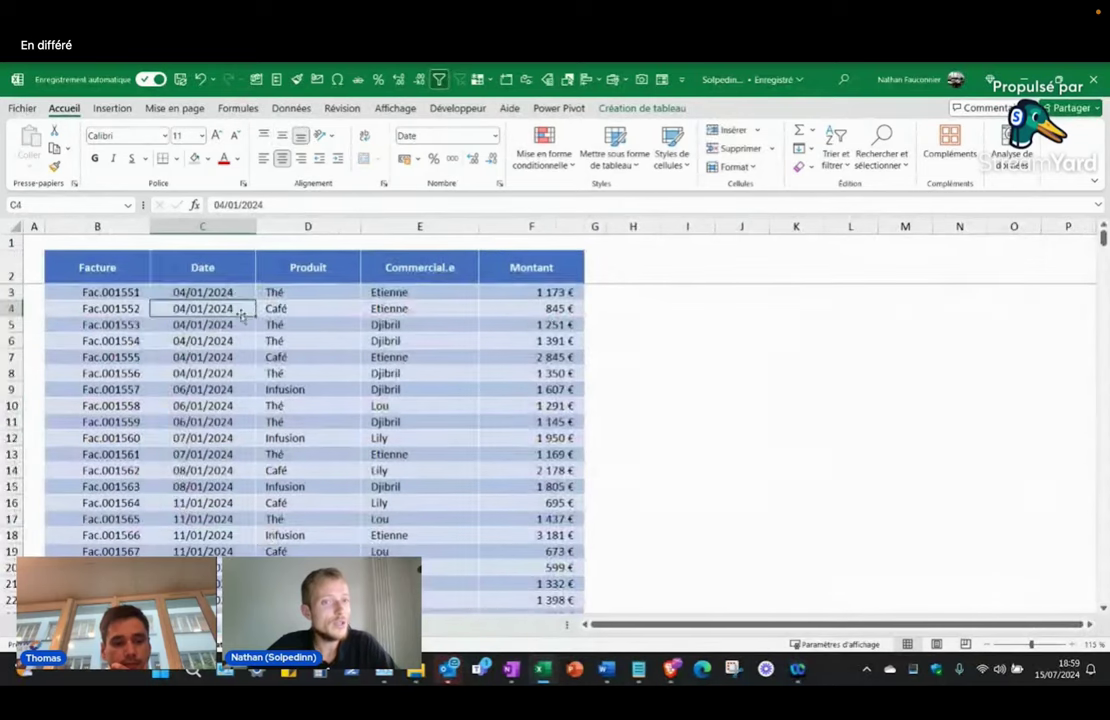
{"action": "scroll", "coordinate": [223, 320], "scroll_direction": "down", "scroll_amount": 2}
{"action": "scroll", "coordinate": [225, 333], "scroll_direction": "down", "scroll_amount": 2}
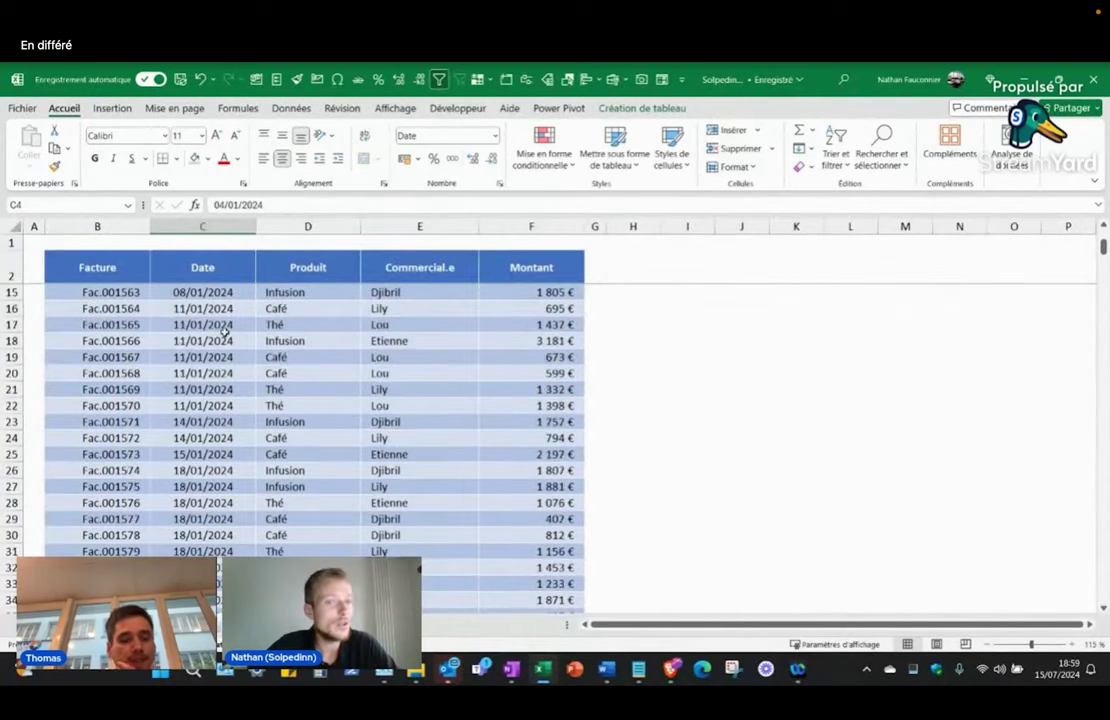
{"action": "scroll", "coordinate": [225, 333], "scroll_direction": "down", "scroll_amount": 8}
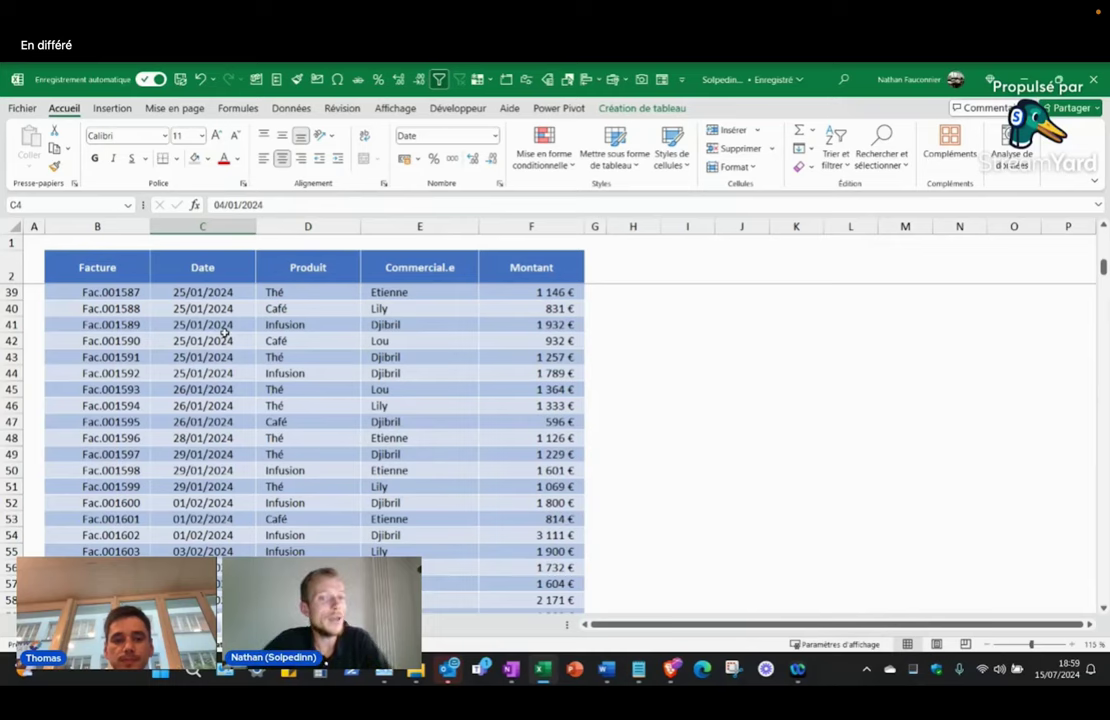
{"action": "scroll", "coordinate": [226, 333], "scroll_direction": "down", "scroll_amount": 2}
{"action": "scroll", "coordinate": [228, 335], "scroll_direction": "down", "scroll_amount": 7}
{"action": "scroll", "coordinate": [228, 338], "scroll_direction": "down", "scroll_amount": 7}
{"action": "scroll", "coordinate": [230, 343], "scroll_direction": "down", "scroll_amount": 20}
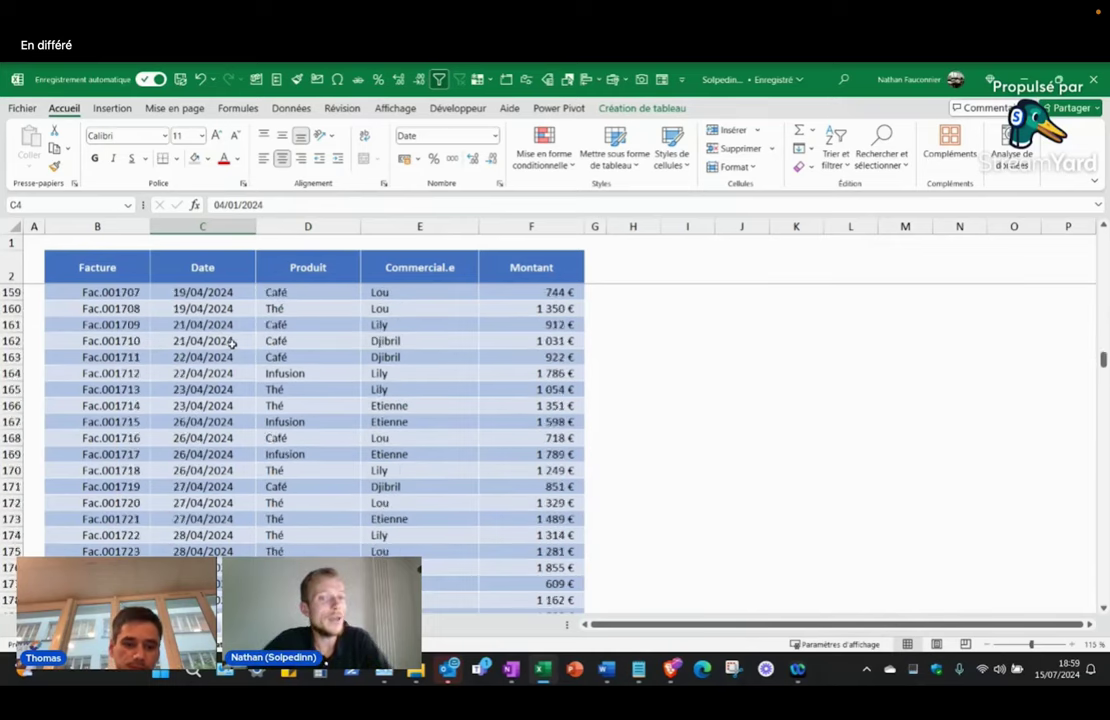
{"action": "scroll", "coordinate": [230, 343], "scroll_direction": "down", "scroll_amount": 4}
{"action": "scroll", "coordinate": [230, 343], "scroll_direction": "down", "scroll_amount": 5}
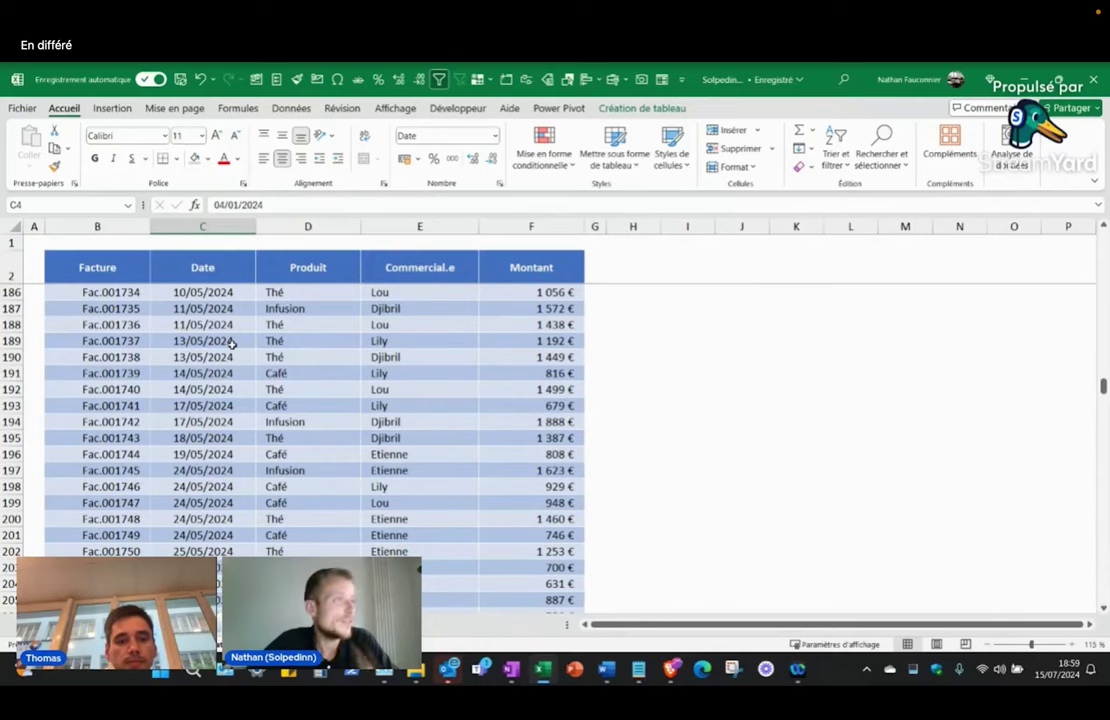
{"action": "key", "text": "ctrl+Page_Down"}
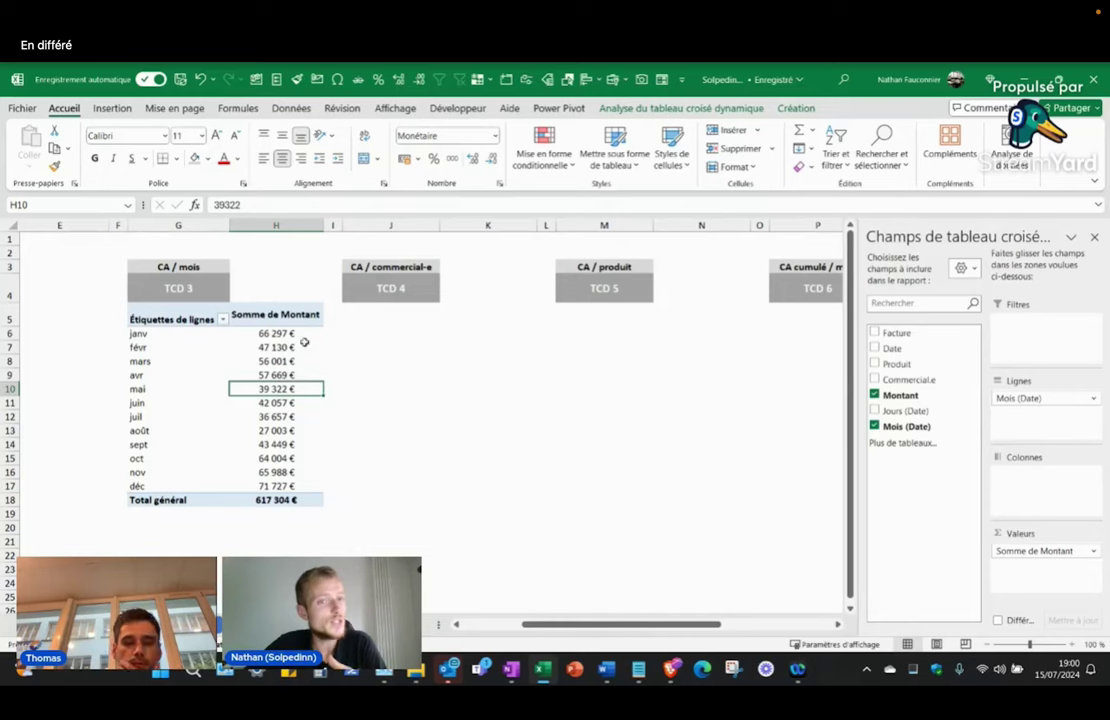
Step: Narrow column E so the CA / mois pivot sits closer to the others
{"action": "left_click_drag", "start_coordinate": [272, 333], "coordinate": [309, 413]}
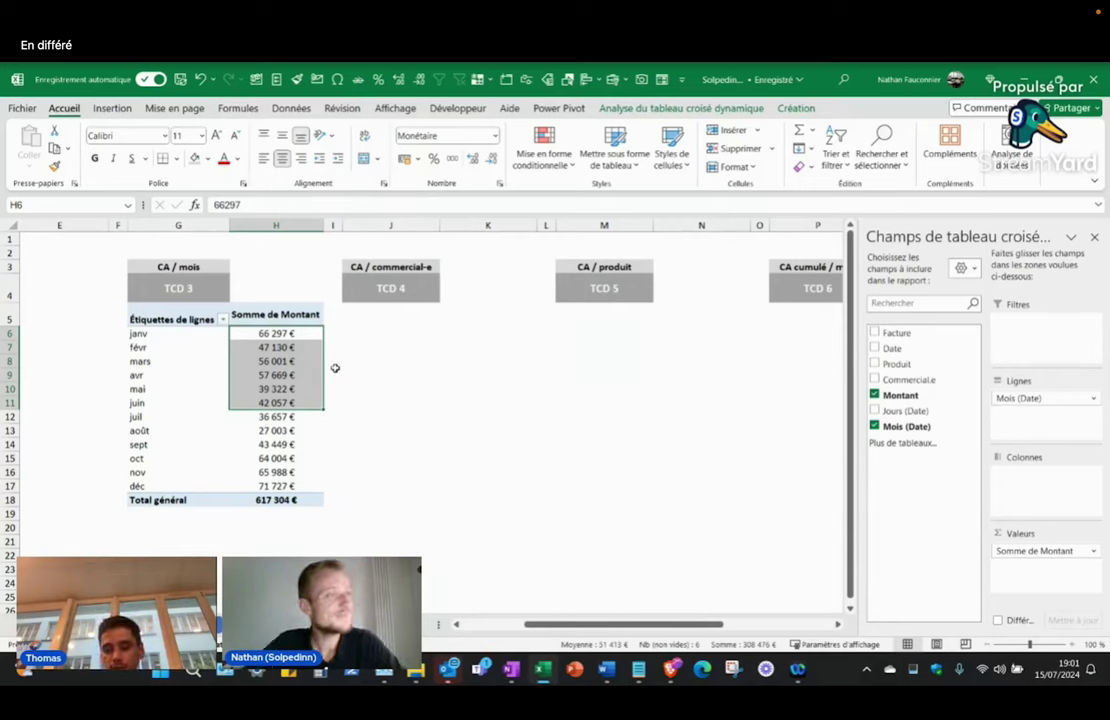
{"action": "left_click_drag", "start_coordinate": [620, 624], "coordinate": [563, 624]}
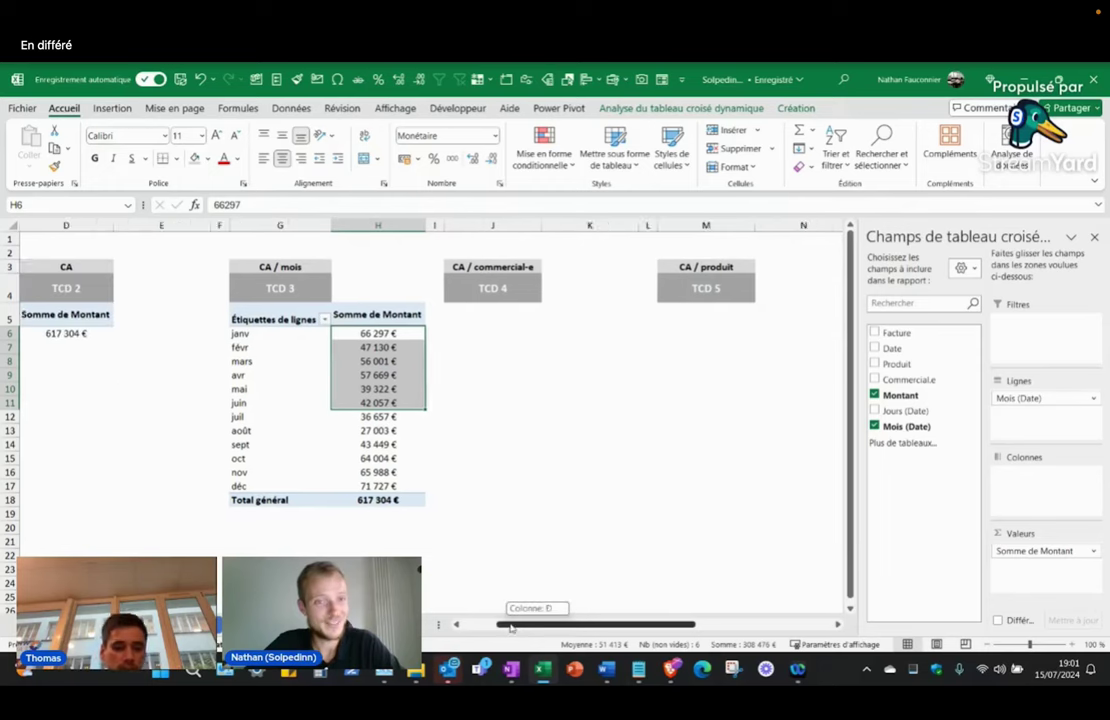
{"action": "left_click_drag", "start_coordinate": [324, 230], "coordinate": [247, 226]}
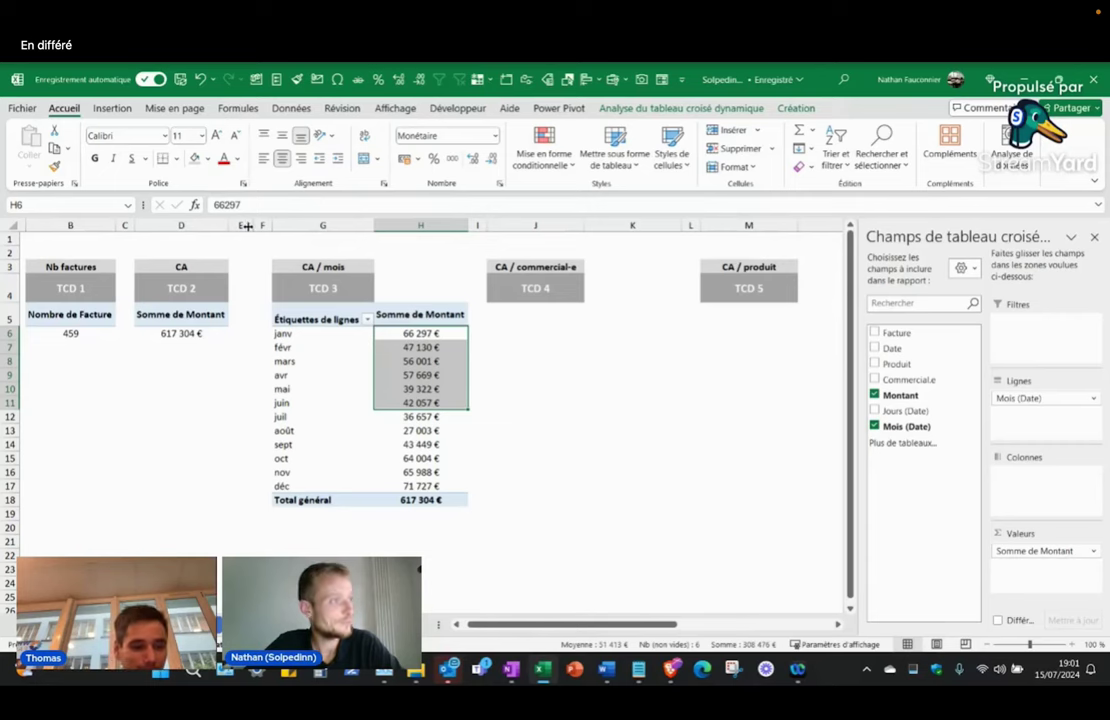
{"action": "left_click_drag", "start_coordinate": [566, 628], "coordinate": [594, 628]}
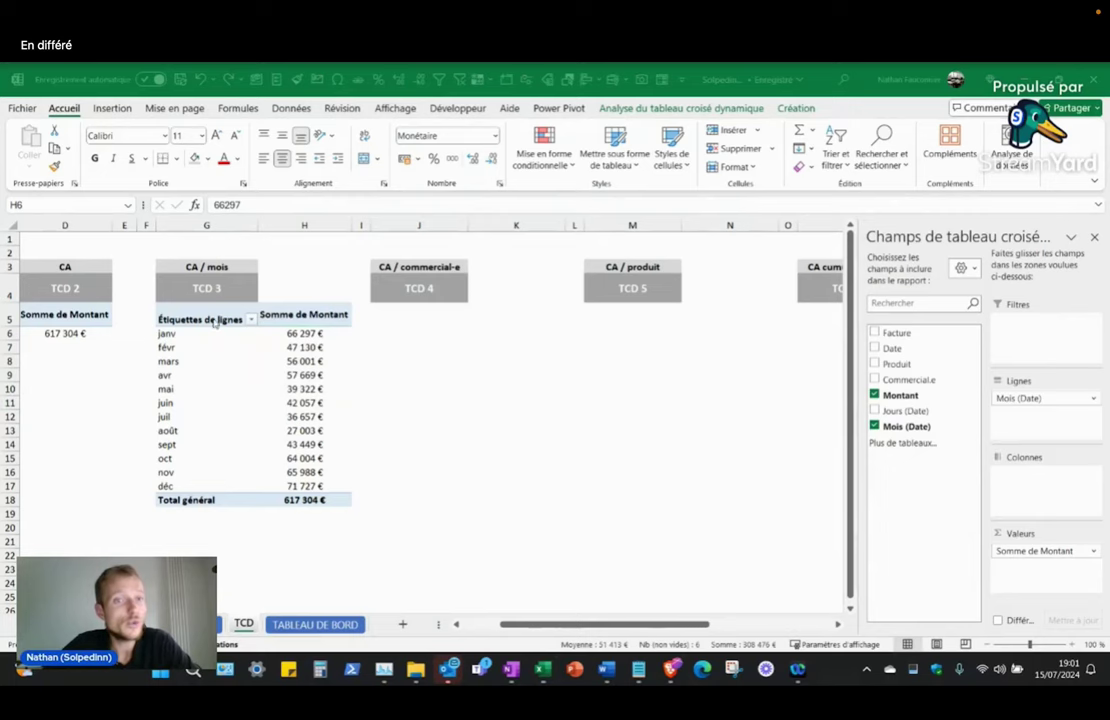
{"action": "left_click_drag", "start_coordinate": [214, 321], "coordinate": [340, 500]}
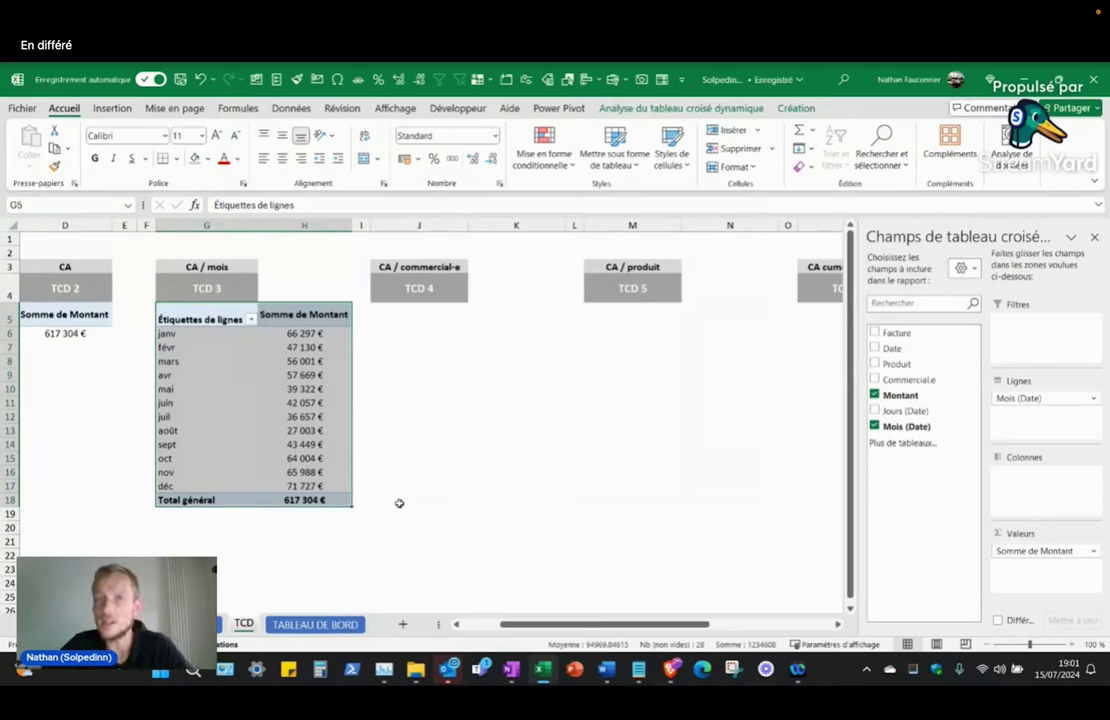
Step: Copy the monthly pivot G5:H18 and paste it into J5 under CA / commercial-e
{"action": "left_click_drag", "start_coordinate": [243, 320], "coordinate": [325, 498]}
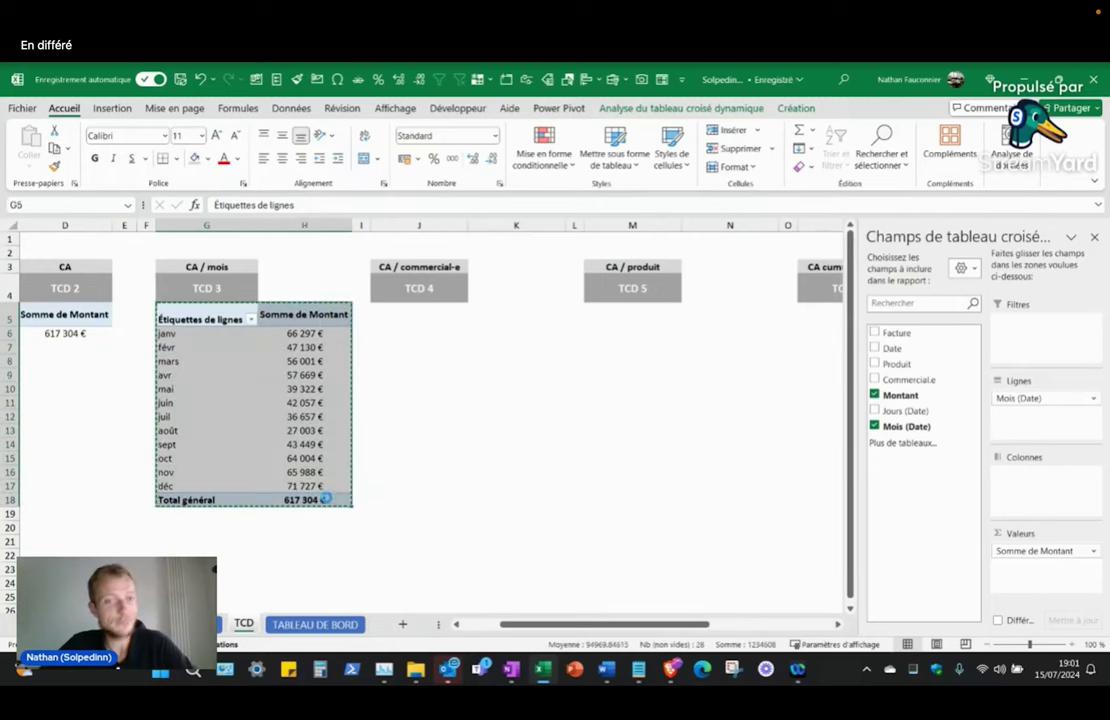
{"action": "key", "text": "ctrl+c"}
{"action": "left_click", "coordinate": [409, 315]}
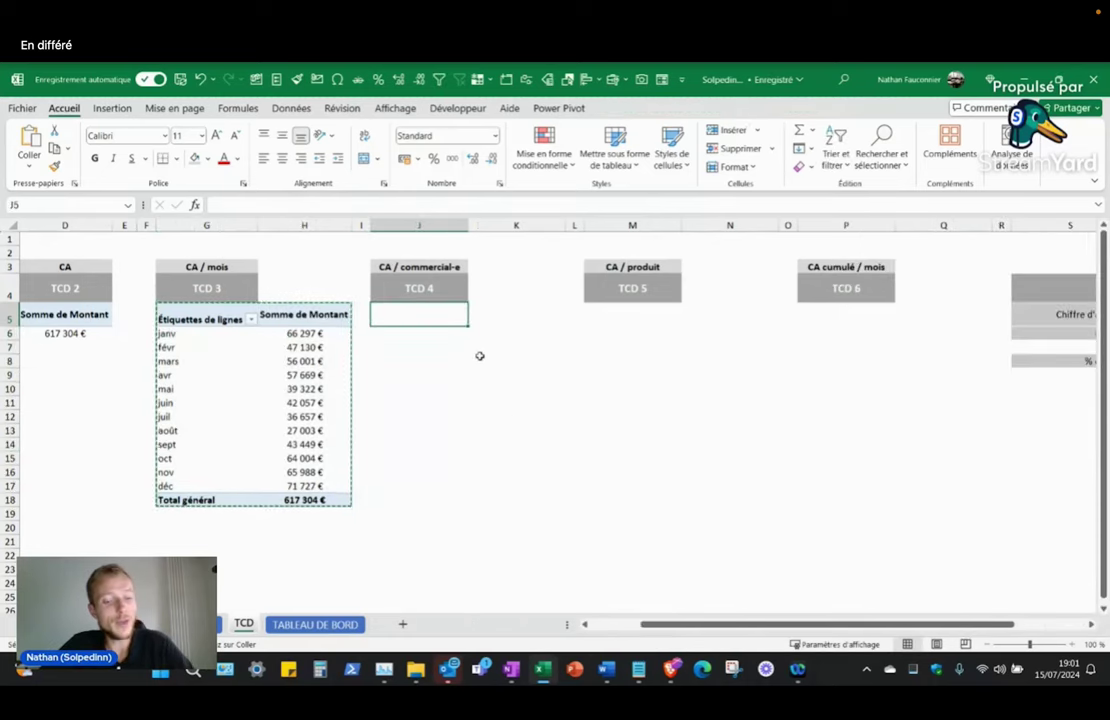
{"action": "key", "text": "ctrl+v"}
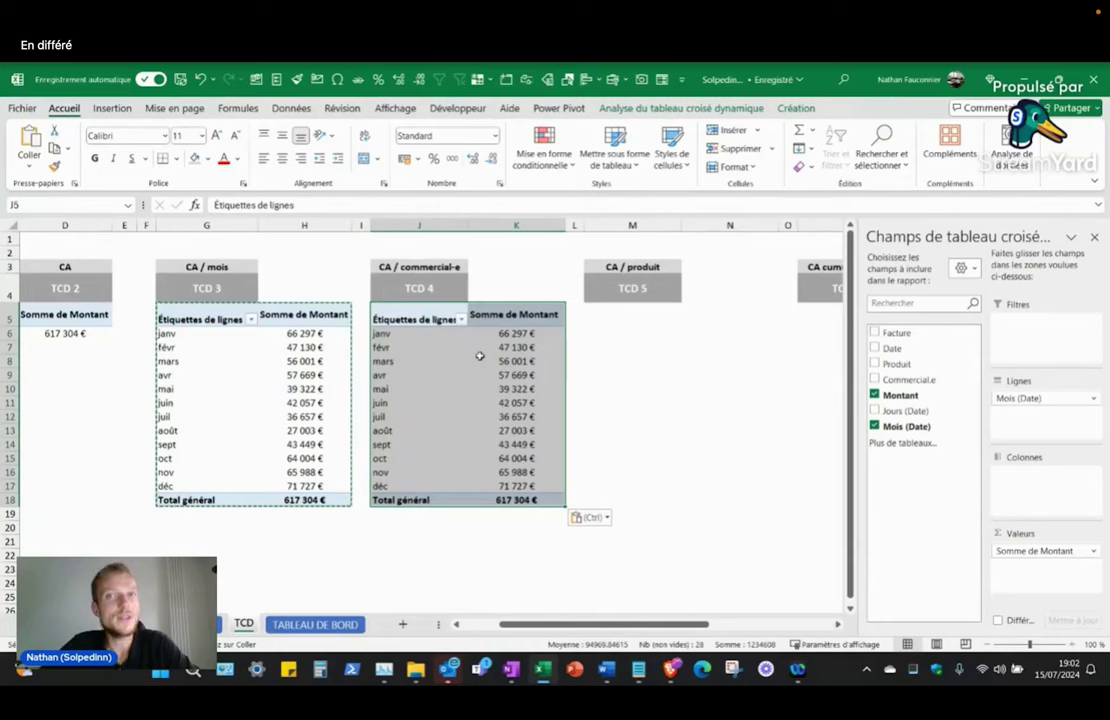
{"action": "left_click", "coordinate": [425, 270]}
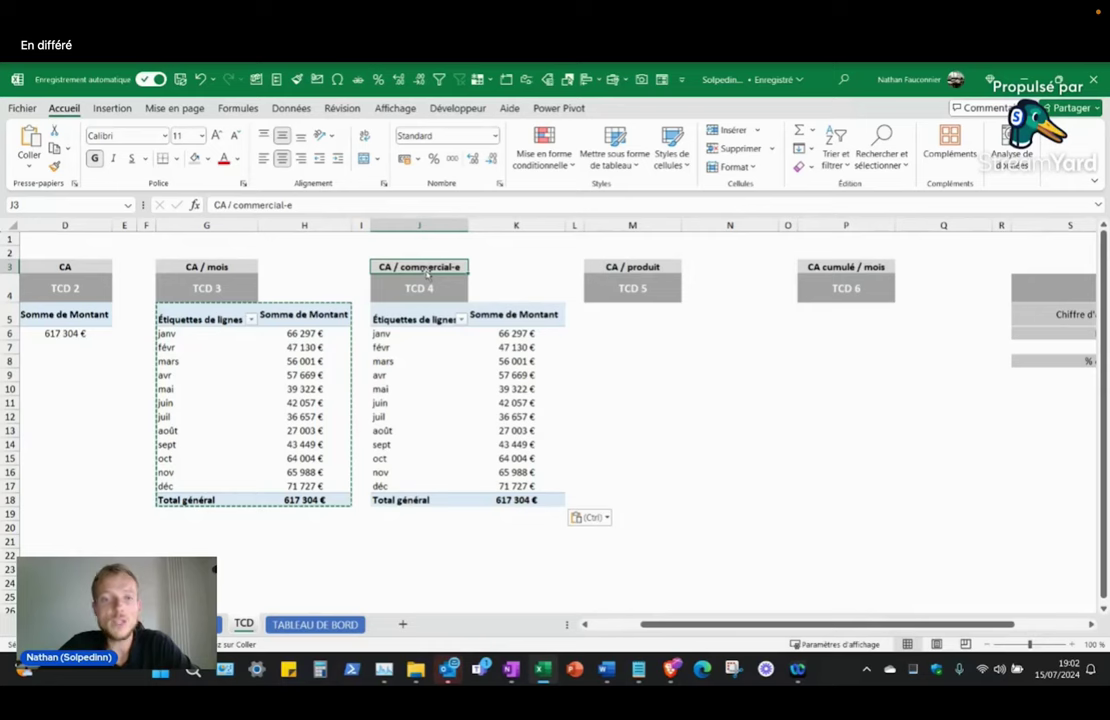
{"action": "left_click_drag", "start_coordinate": [400, 332], "coordinate": [396, 485]}
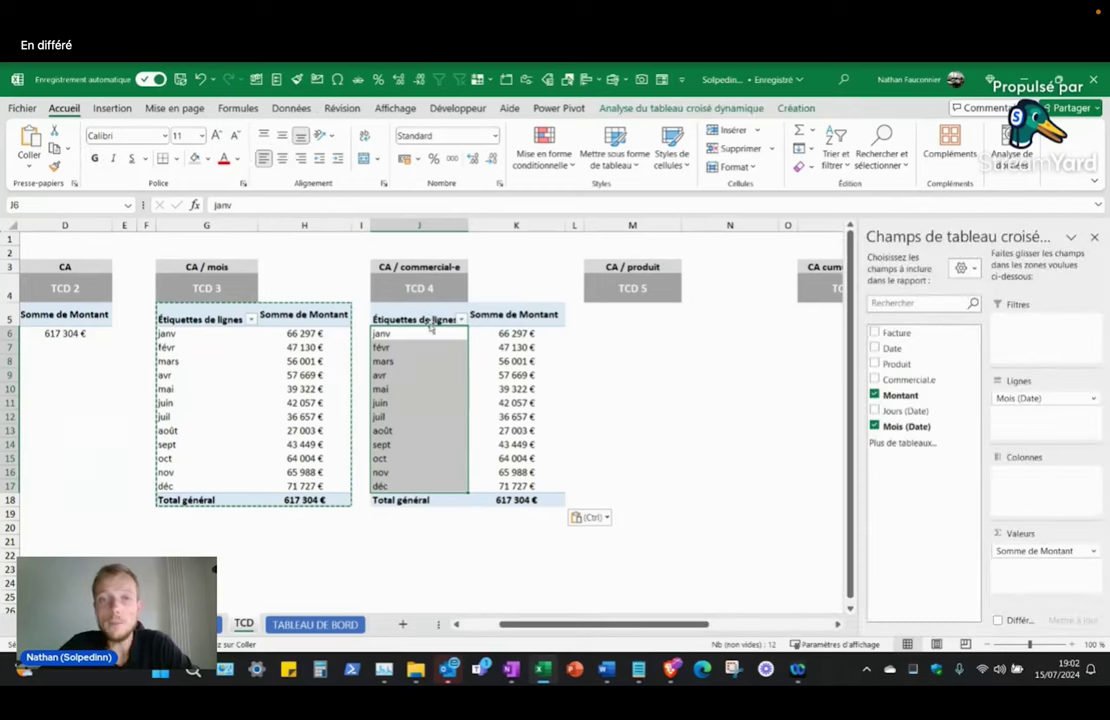
{"action": "left_click", "coordinate": [415, 268]}
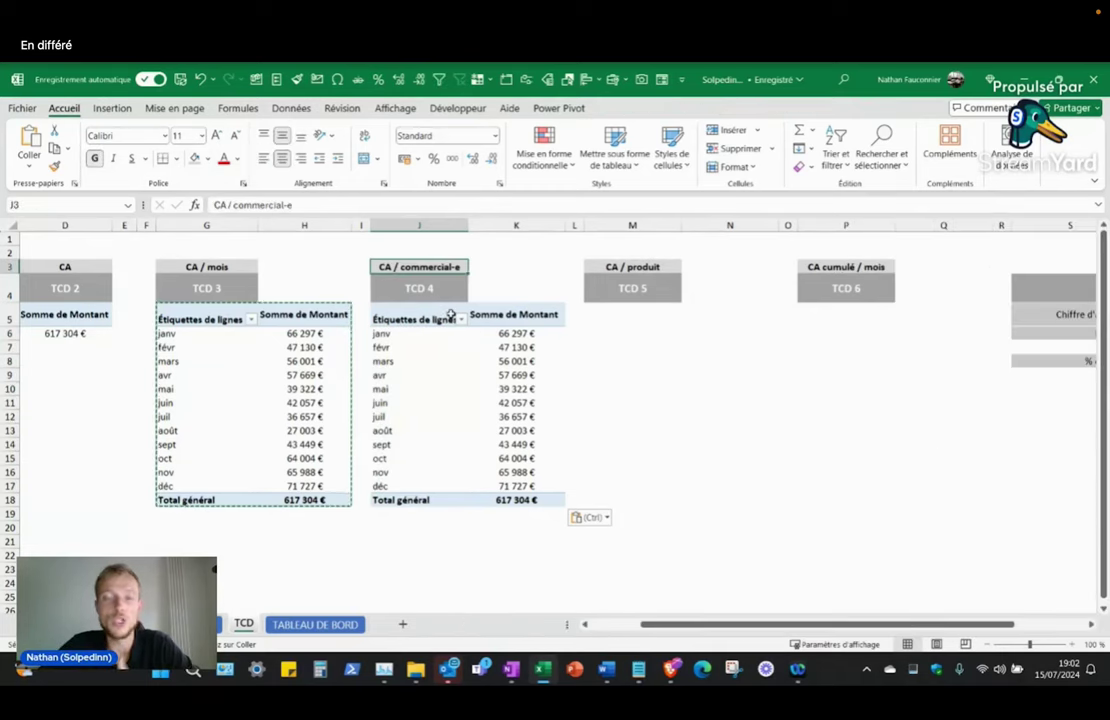
{"action": "left_click", "coordinate": [441, 360]}
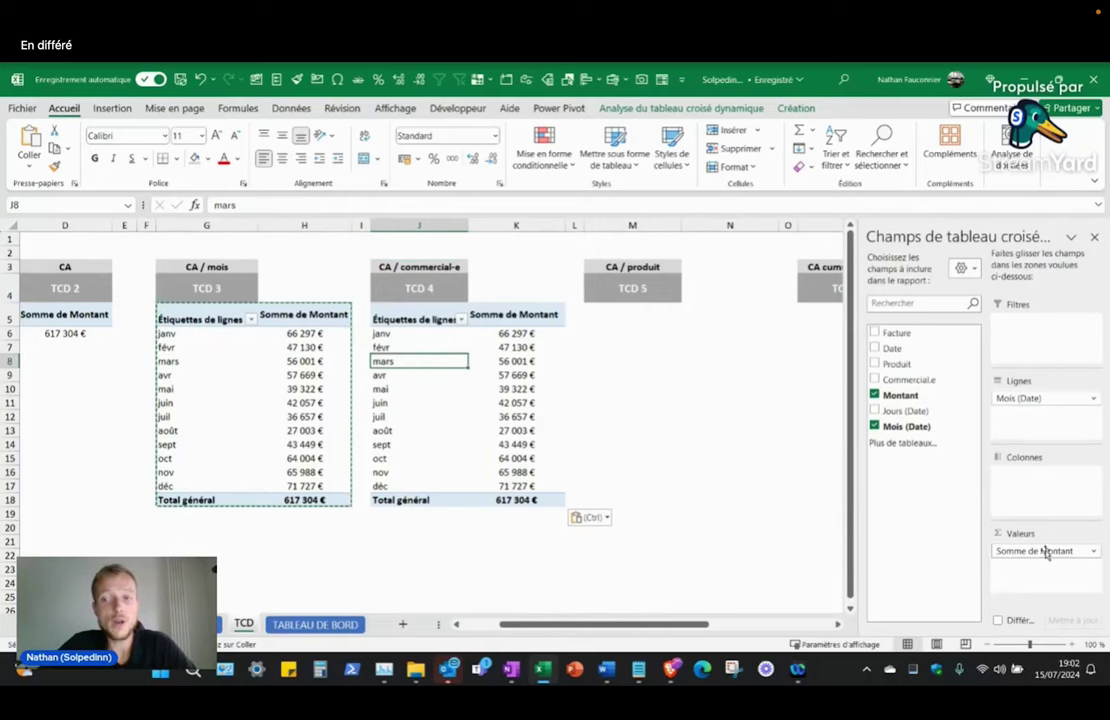
{"action": "key", "text": "ctrl"}
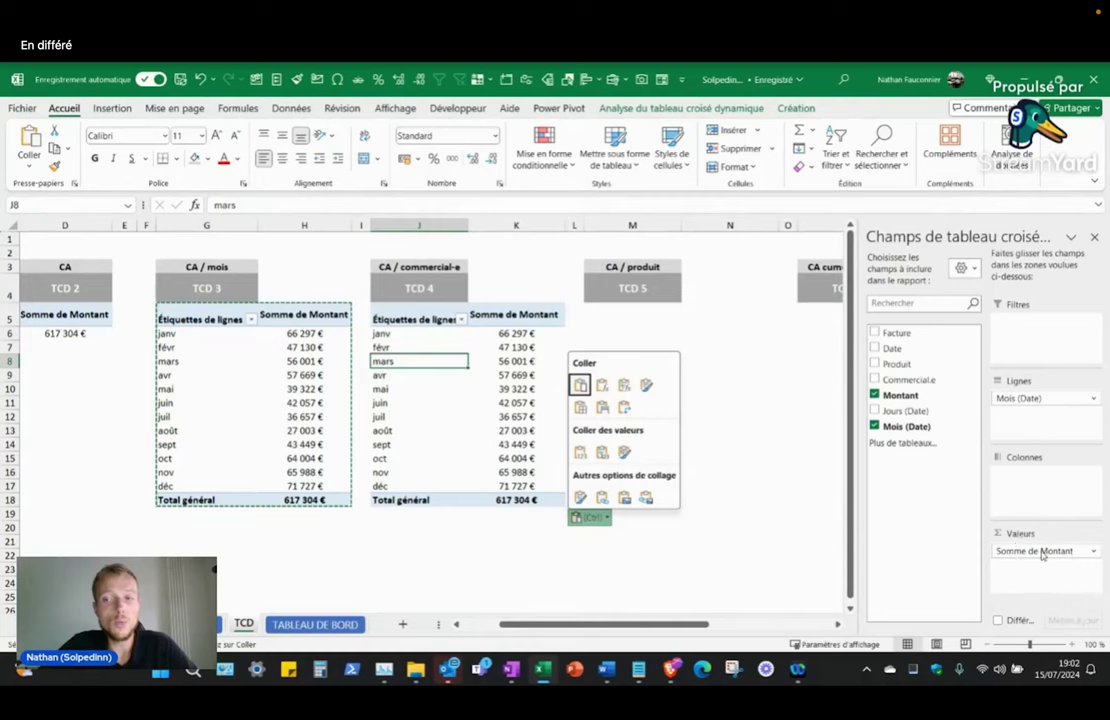
{"action": "left_click", "coordinate": [899, 396]}
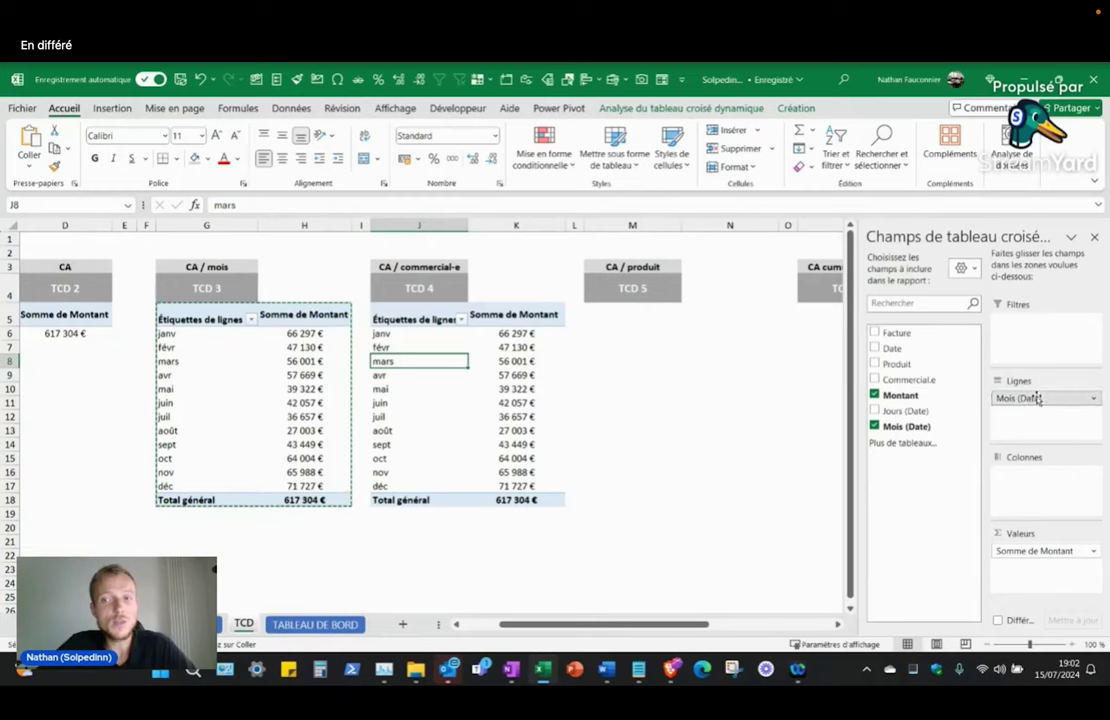
Step: Remove Mois (Date) from TCD 4's rows and drag Commercial.e toward Lignes
{"action": "left_click", "coordinate": [1048, 399]}
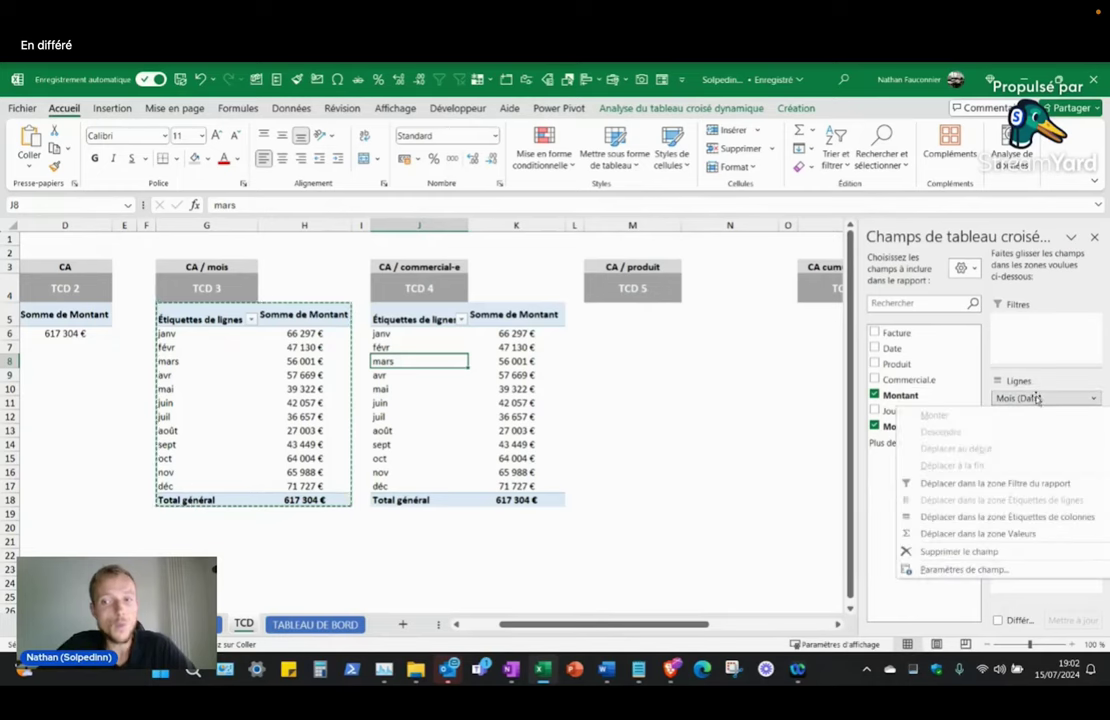
{"action": "left_click", "coordinate": [996, 553]}
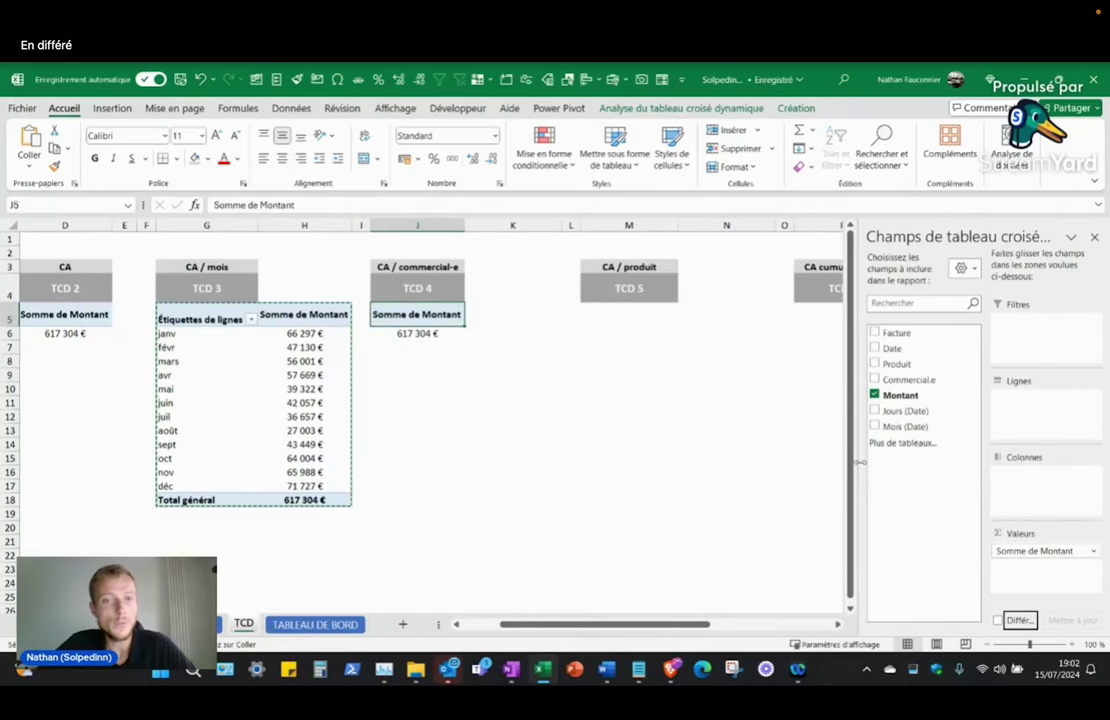
{"action": "mouse_move", "coordinate": [908, 380]}
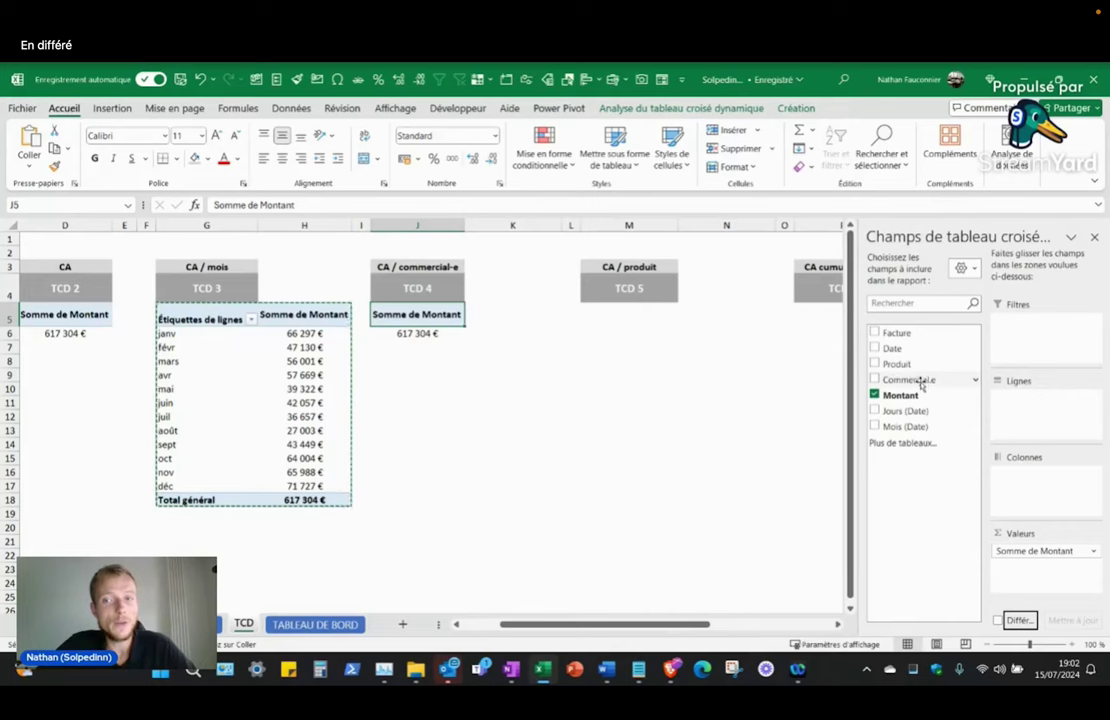
{"action": "left_click_drag", "start_coordinate": [913, 381], "coordinate": [1061, 416]}
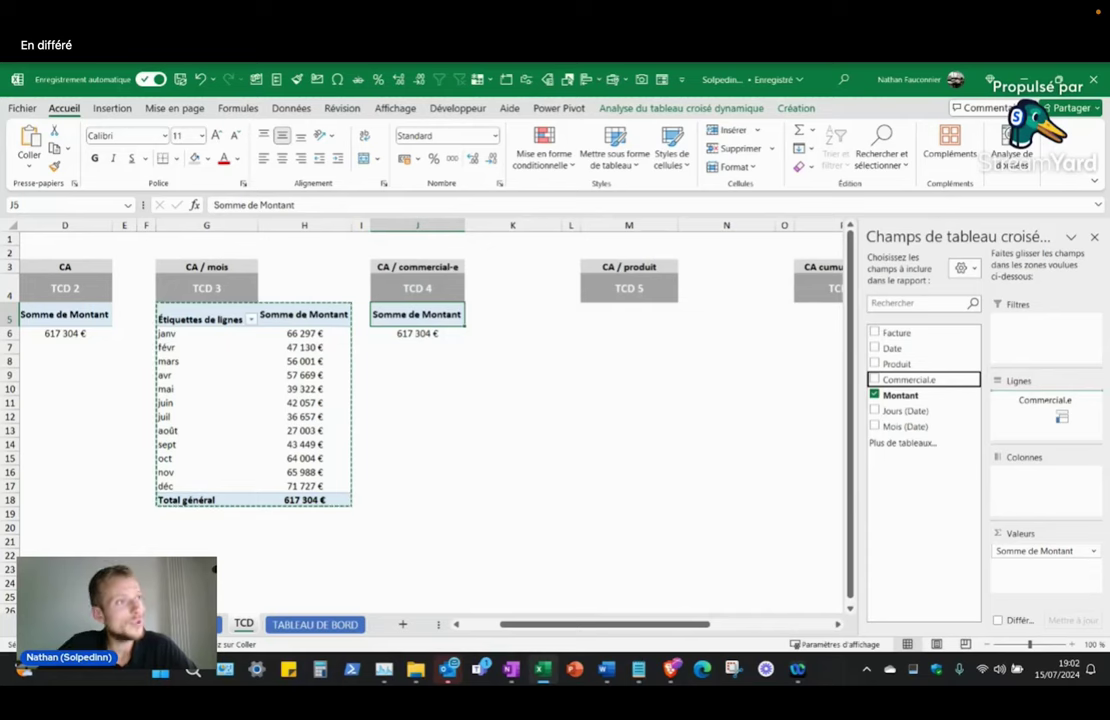
Step: Group TCD 4 by Commercial.e and review each salesperson's revenue, 142 491 € to 162 169 €
{"action": "left_click_drag", "start_coordinate": [1061, 416], "coordinate": [1061, 416]}
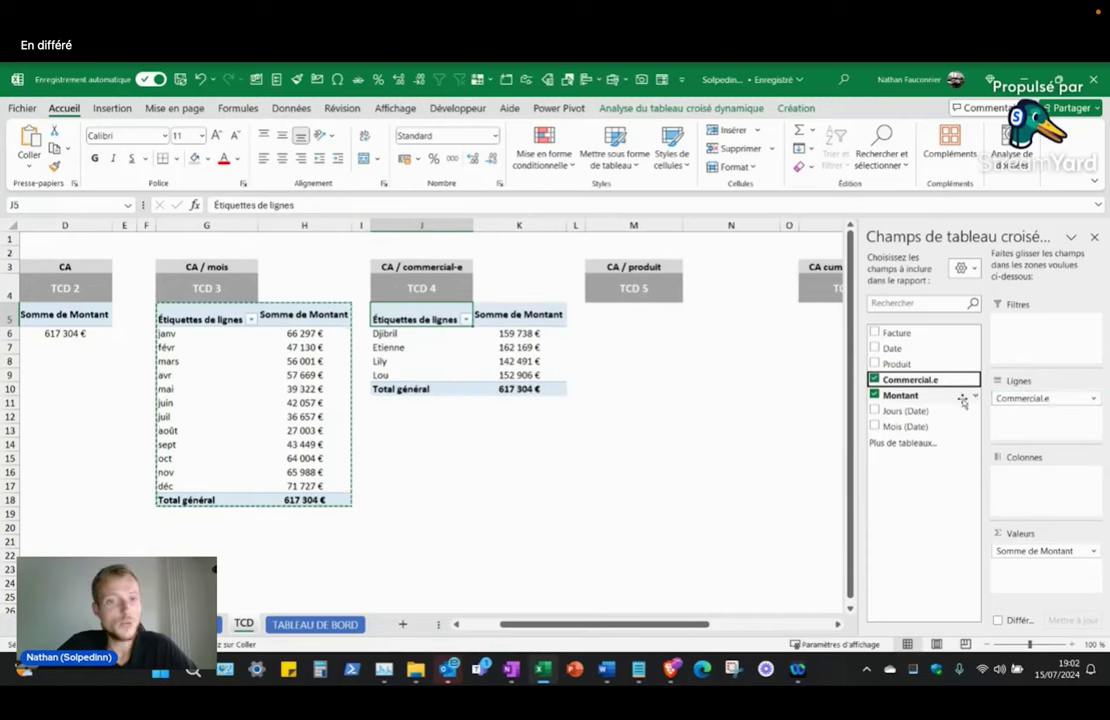
{"action": "left_click", "coordinate": [406, 334]}
{"action": "left_click_drag", "start_coordinate": [406, 334], "coordinate": [401, 377]}
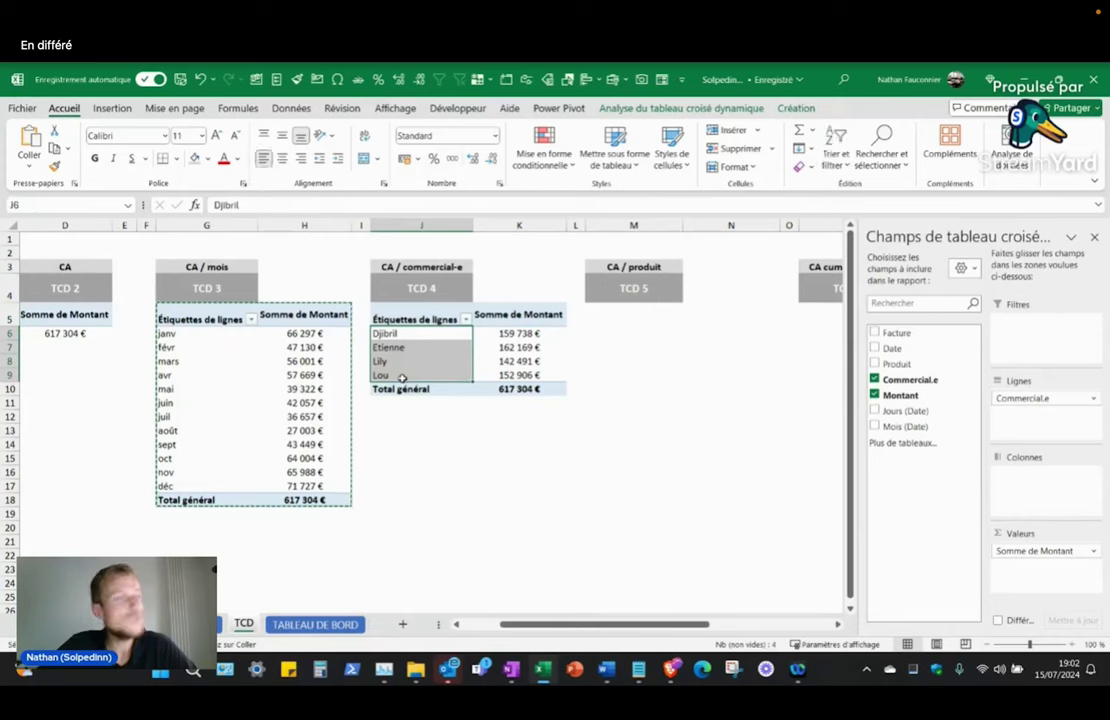
{"action": "left_click", "coordinate": [537, 334]}
{"action": "left_click", "coordinate": [536, 347]}
{"action": "left_click", "coordinate": [536, 361]}
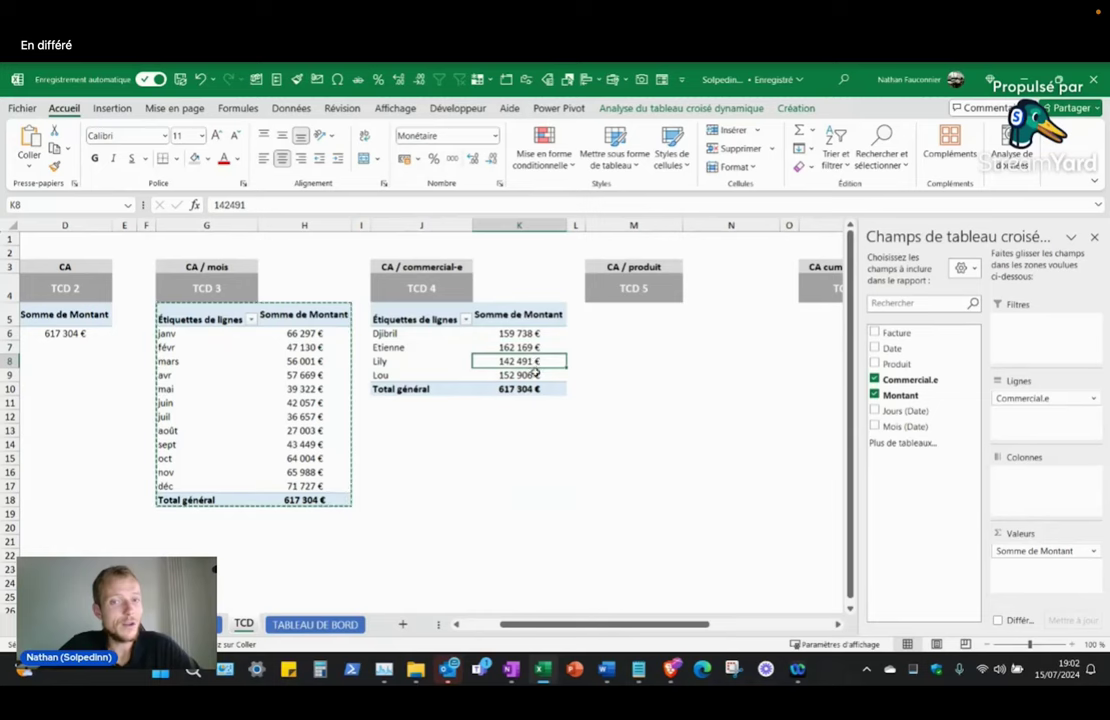
{"action": "left_click", "coordinate": [535, 374]}
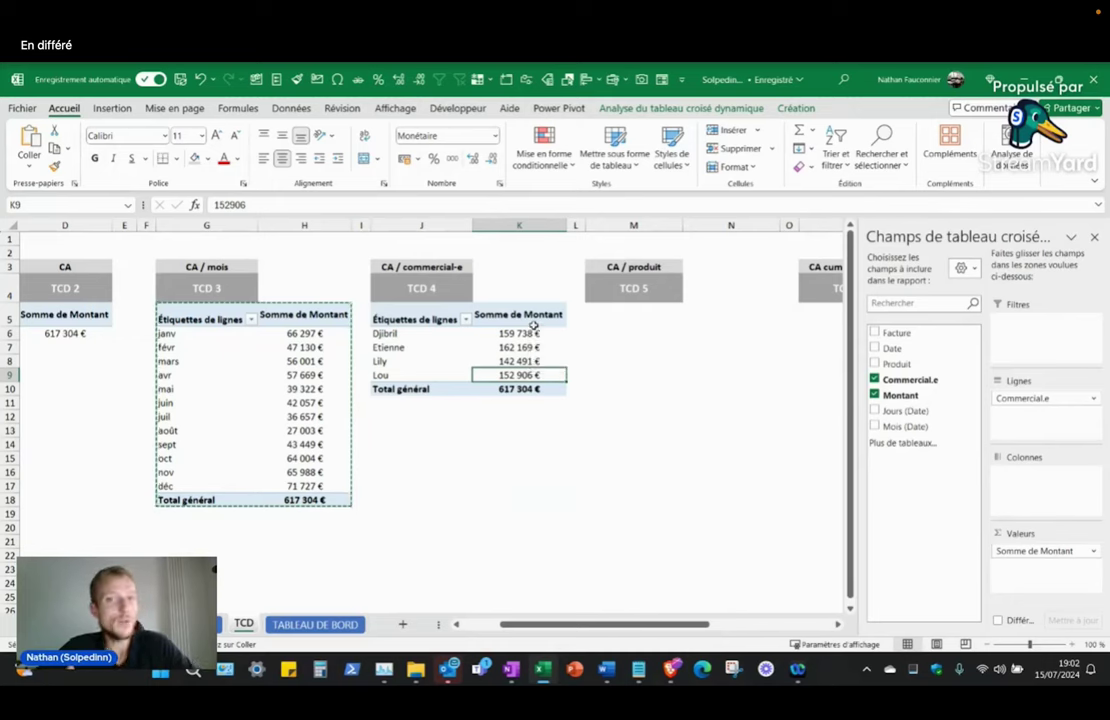
Step: Check that the salespeople's revenue matches TCD 3's 617 304 € monthly total
{"action": "left_click_drag", "start_coordinate": [201, 310], "coordinate": [310, 492]}
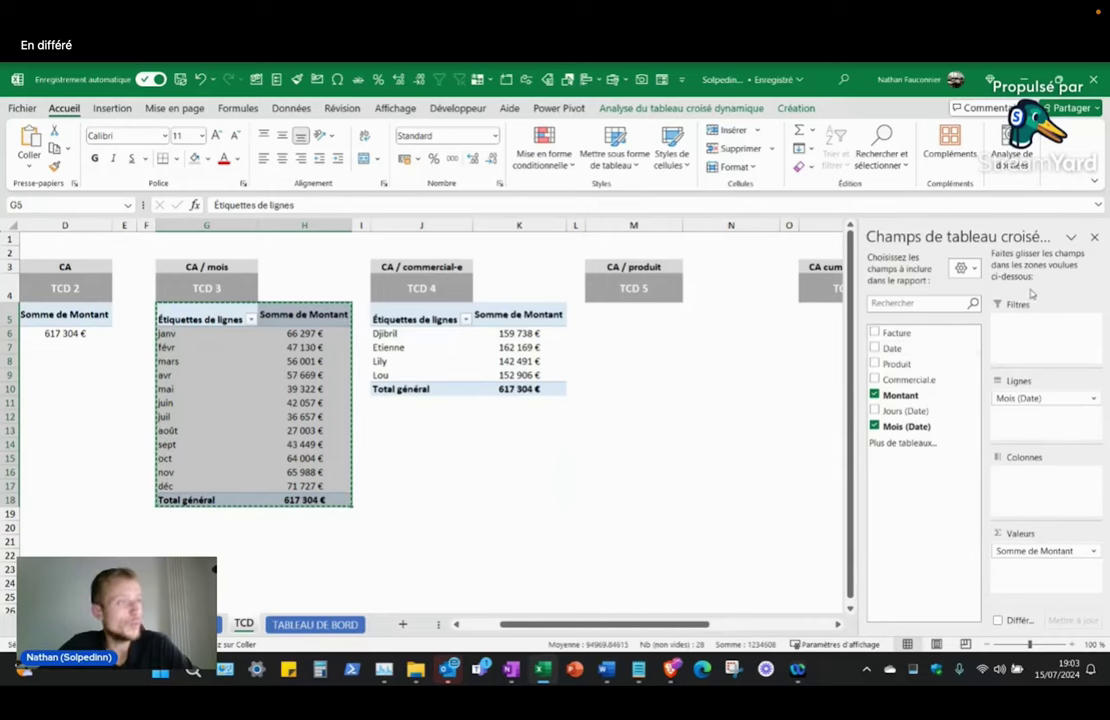
{"action": "left_click", "coordinate": [484, 348]}
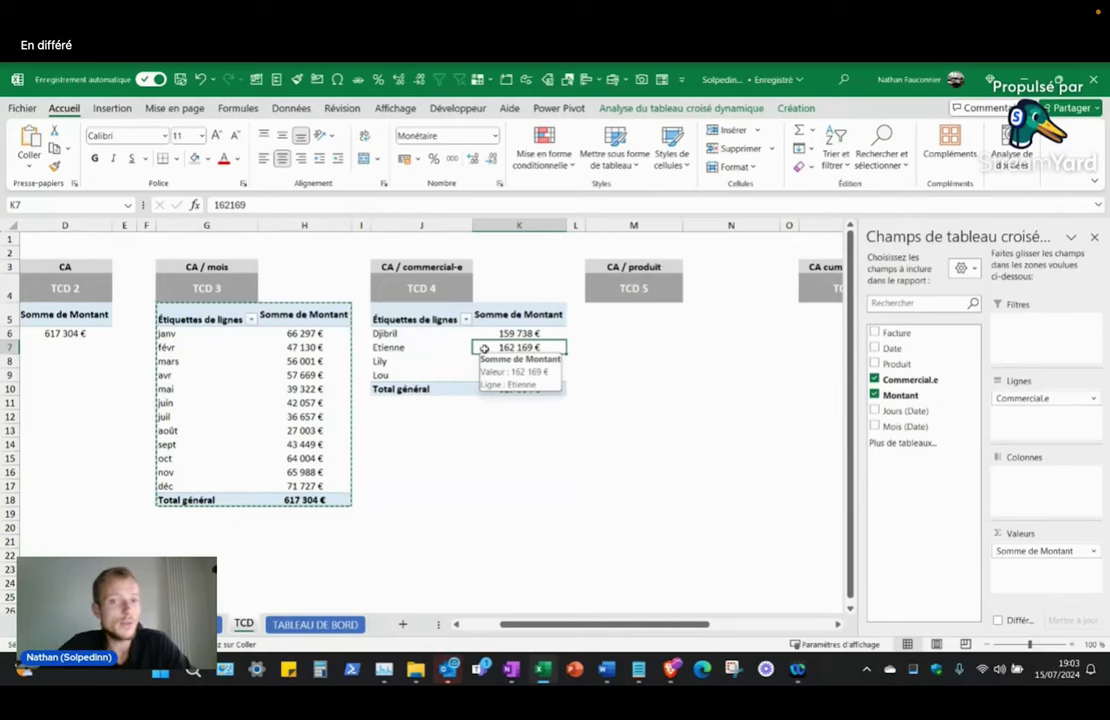
{"action": "mouse_move", "coordinate": [300, 333]}
{"action": "left_mouse_down"}
{"action": "mouse_move", "coordinate": [293, 479]}
{"action": "mouse_move", "coordinate": [190, 486]}
{"action": "left_mouse_up"}
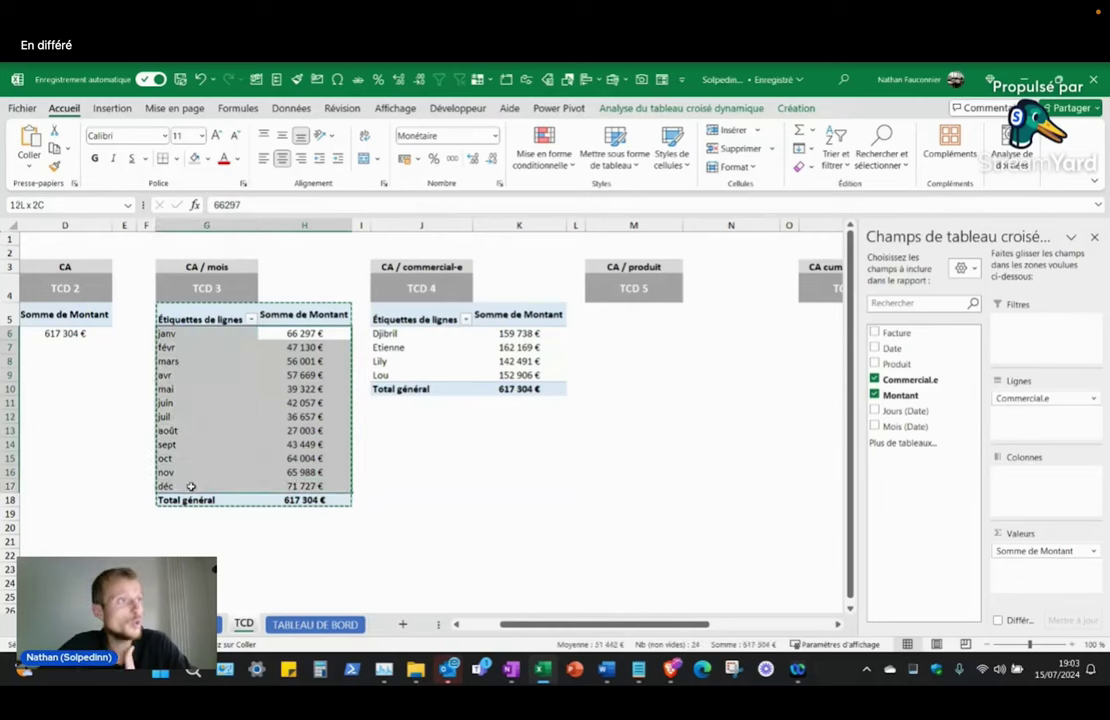
{"action": "left_click_drag", "start_coordinate": [520, 334], "coordinate": [533, 374]}
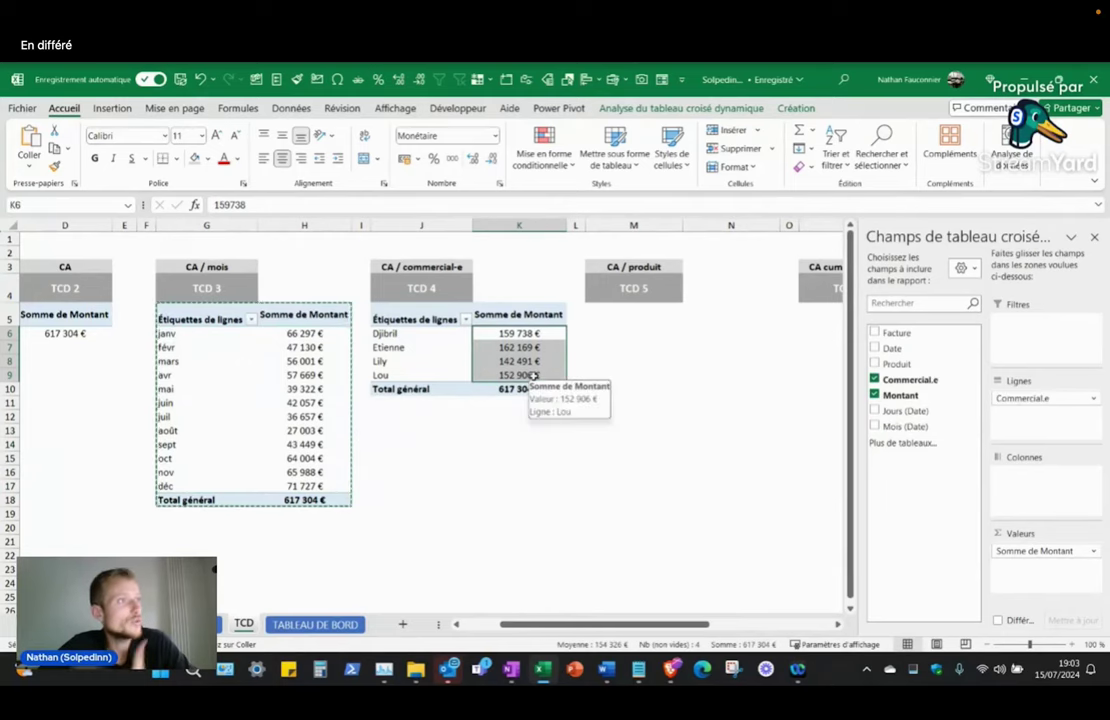
{"action": "scroll", "coordinate": [628, 631], "scroll_direction": "right", "scroll_amount": 3}
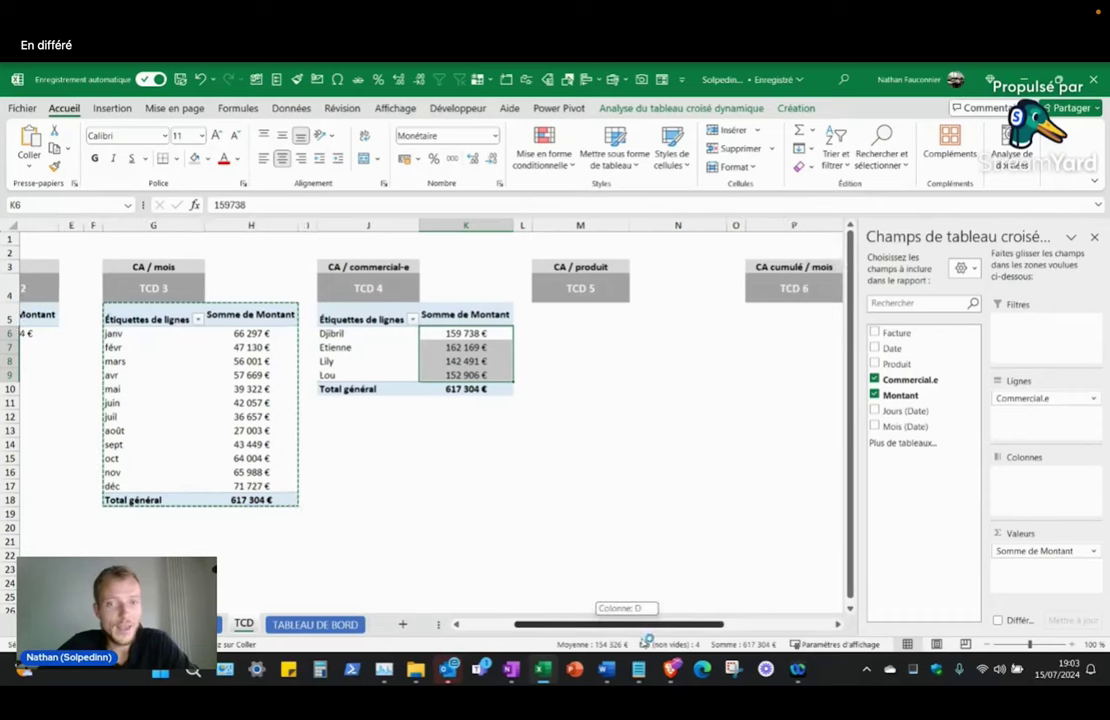
{"action": "left_click_drag", "start_coordinate": [276, 318], "coordinate": [397, 388]}
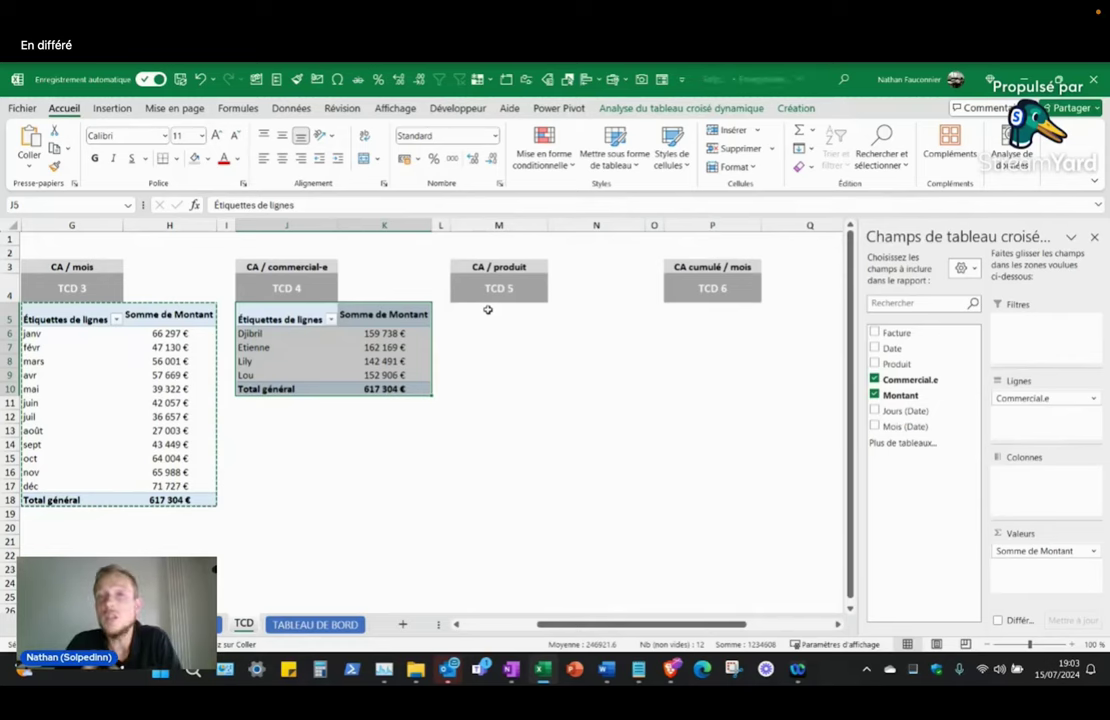
Step: Paste a copy of the salesperson pivot into M5 under CA / produit and bring up its Commercial.e field menu
{"action": "key", "text": "ctrl+c"}
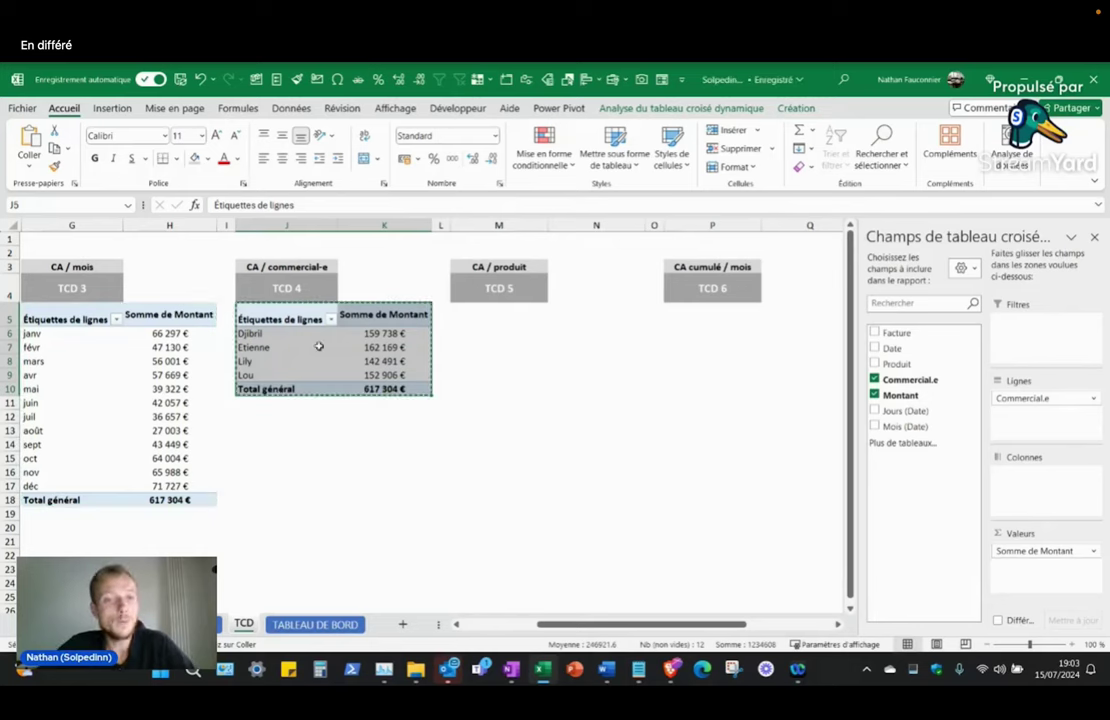
{"action": "left_click", "coordinate": [482, 314]}
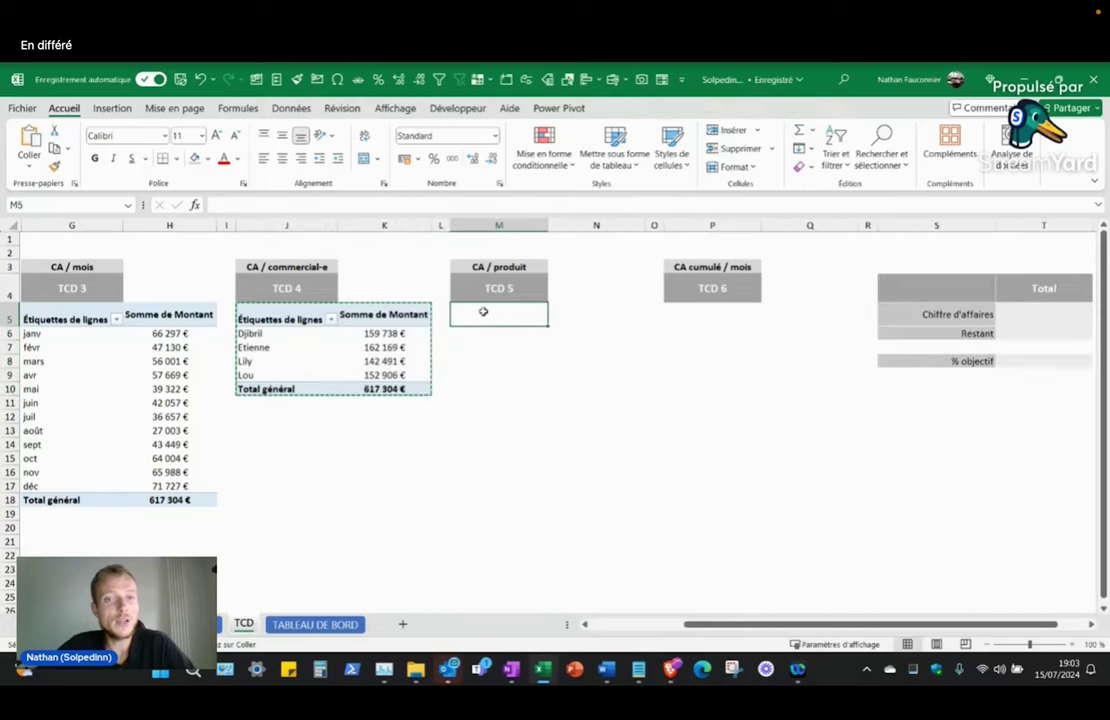
{"action": "key", "text": "ctrl+v"}
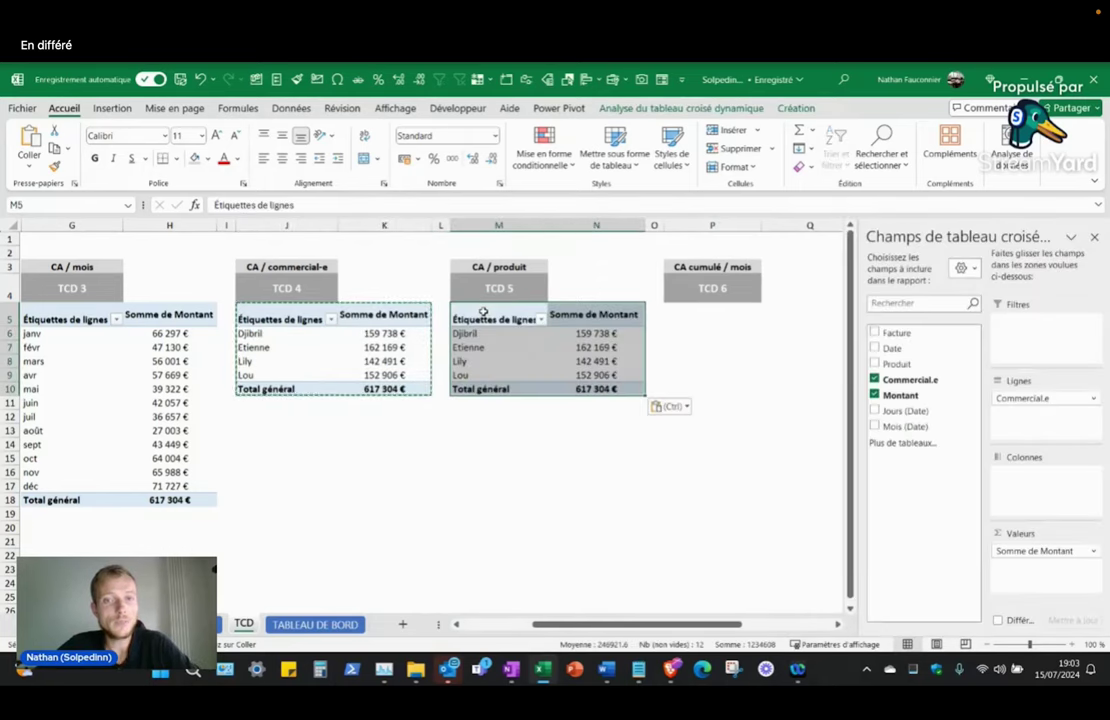
{"action": "left_click", "coordinate": [596, 333]}
{"action": "left_click_drag", "start_coordinate": [596, 314], "coordinate": [593, 386]}
{"action": "left_click_drag", "start_coordinate": [489, 333], "coordinate": [489, 375]}
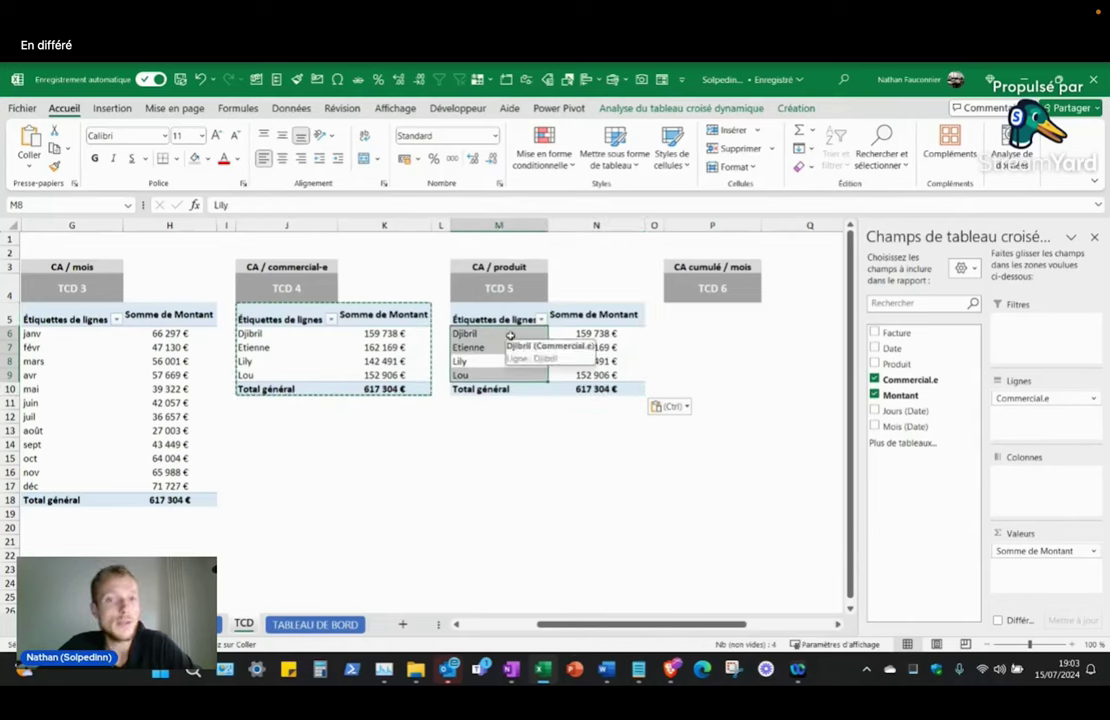
{"action": "left_click", "coordinate": [590, 348]}
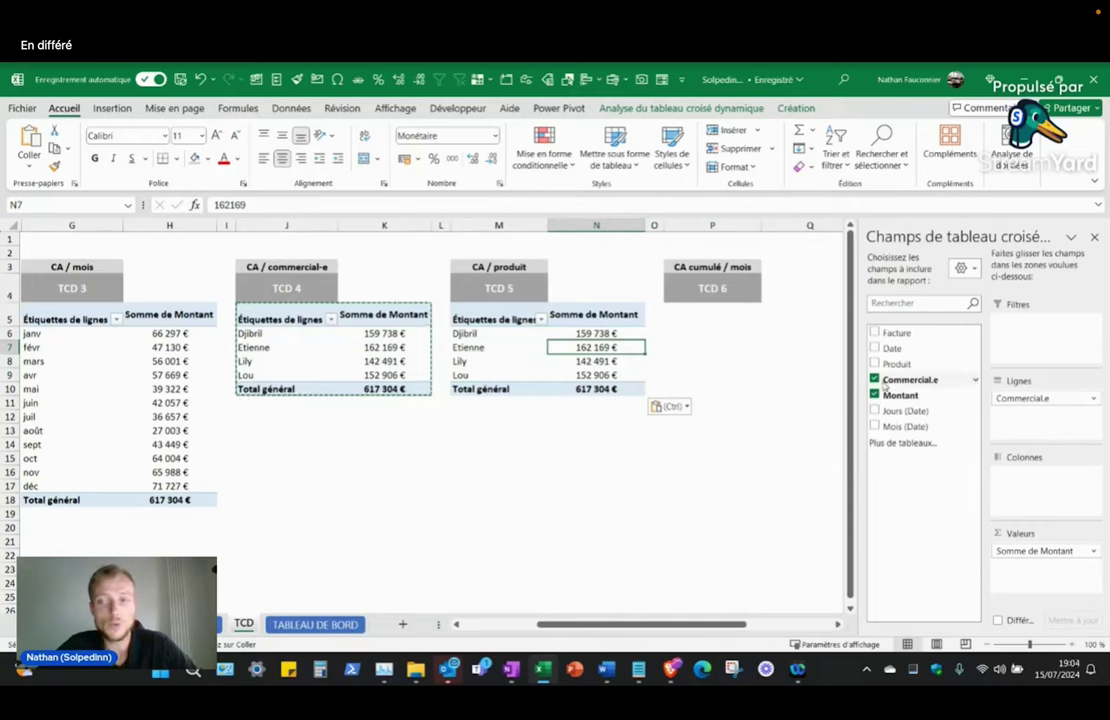
{"action": "left_click", "coordinate": [1045, 398]}
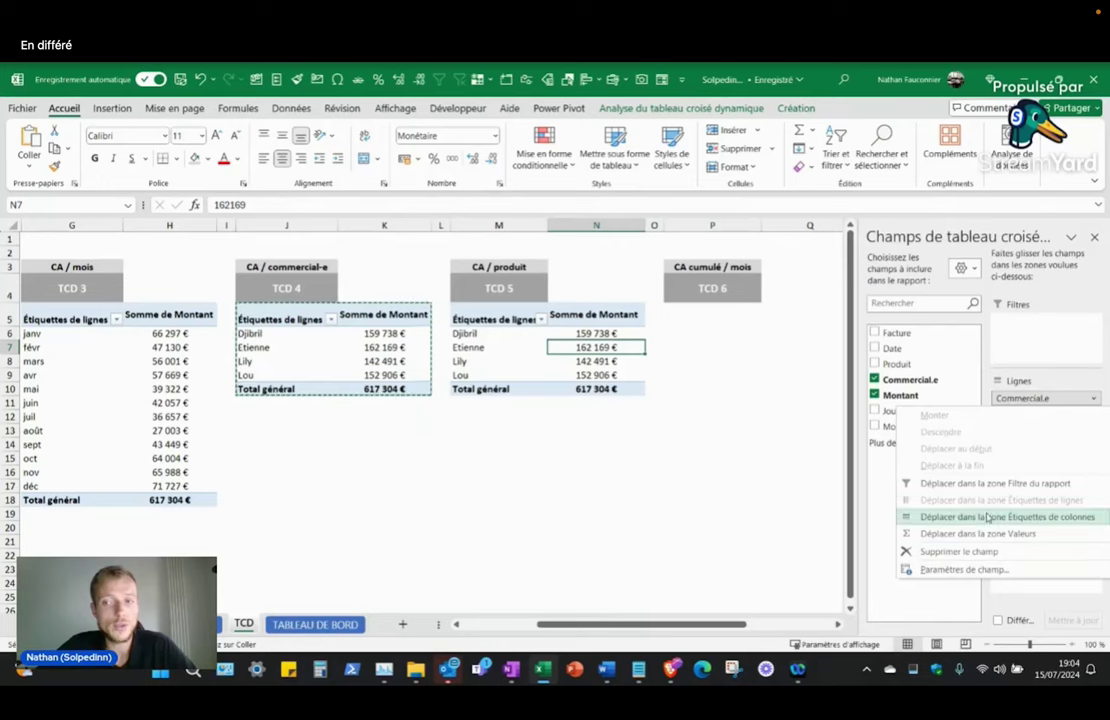
Step: Swap Commercial.e for Produit in rows: Café 152 686 €, Infusion 210 612 €, Thé 254 006 €
{"action": "left_click", "coordinate": [986, 553]}
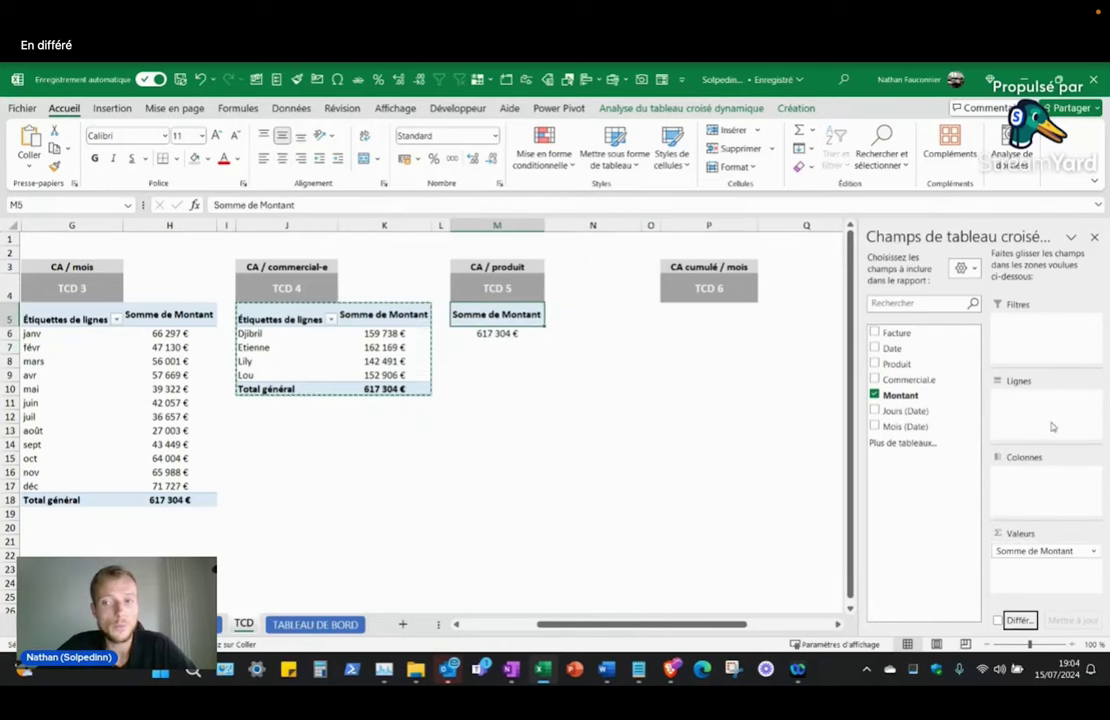
{"action": "mouse_move", "coordinate": [910, 364]}
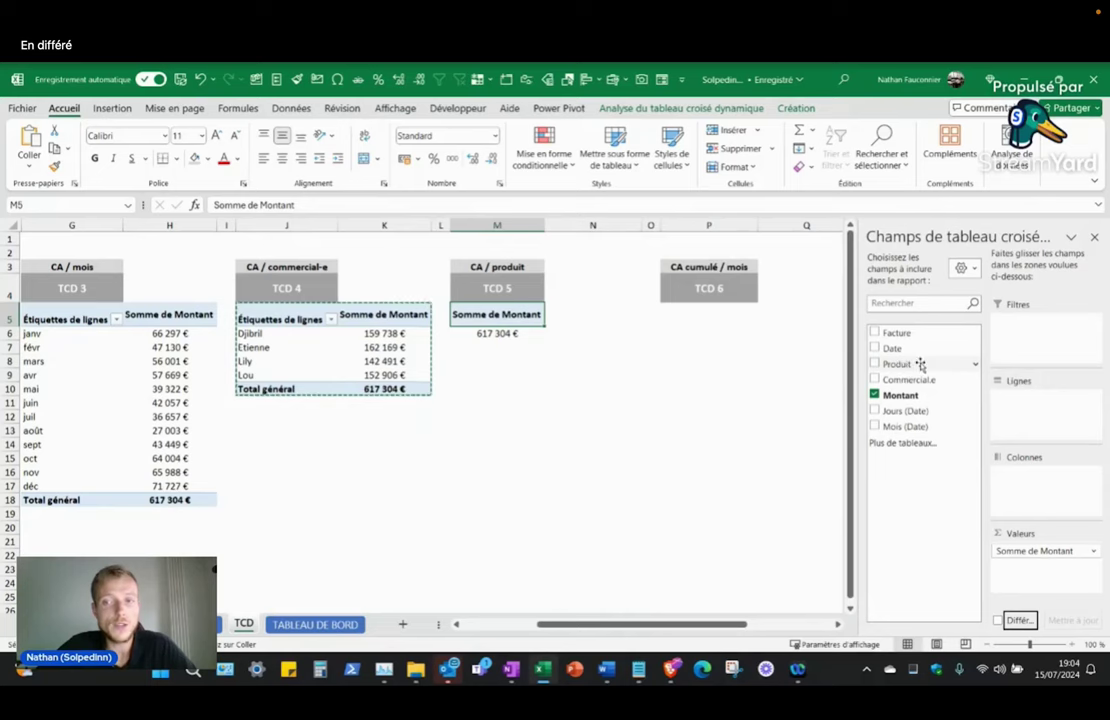
{"action": "mouse_move", "coordinate": [920, 365]}
{"action": "left_mouse_down"}
{"action": "mouse_move", "coordinate": [909, 366]}
{"action": "mouse_move", "coordinate": [1050, 421]}
{"action": "mouse_move", "coordinate": [1045, 405]}
{"action": "left_mouse_up"}
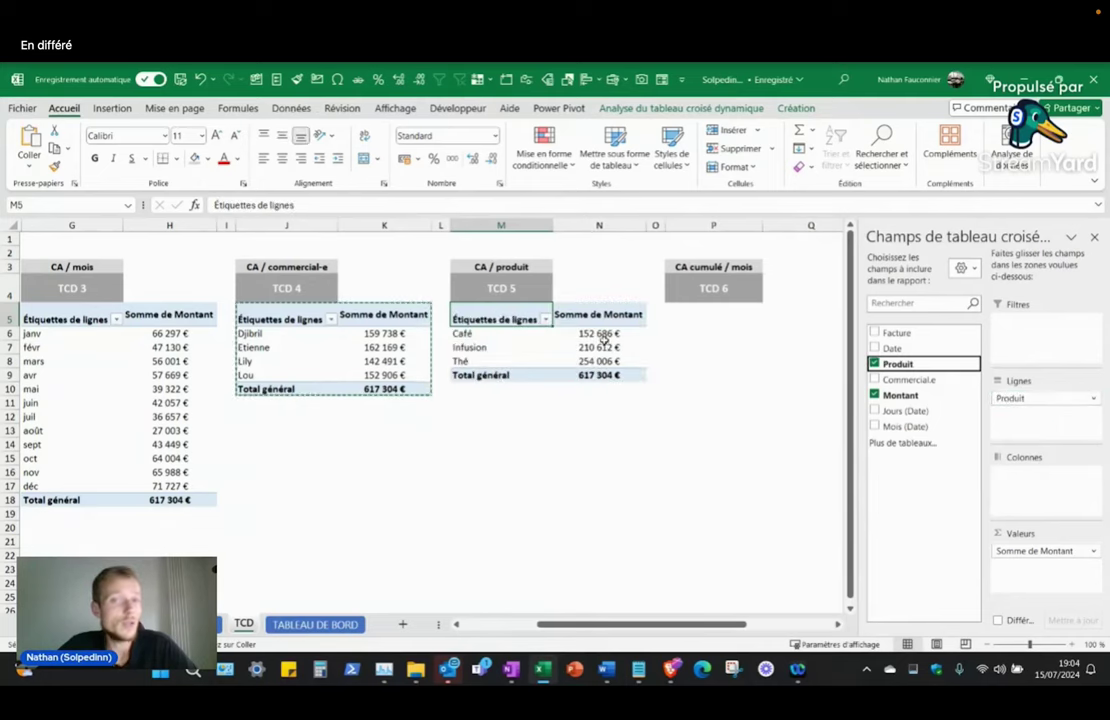
{"action": "left_click_drag", "start_coordinate": [607, 336], "coordinate": [607, 358]}
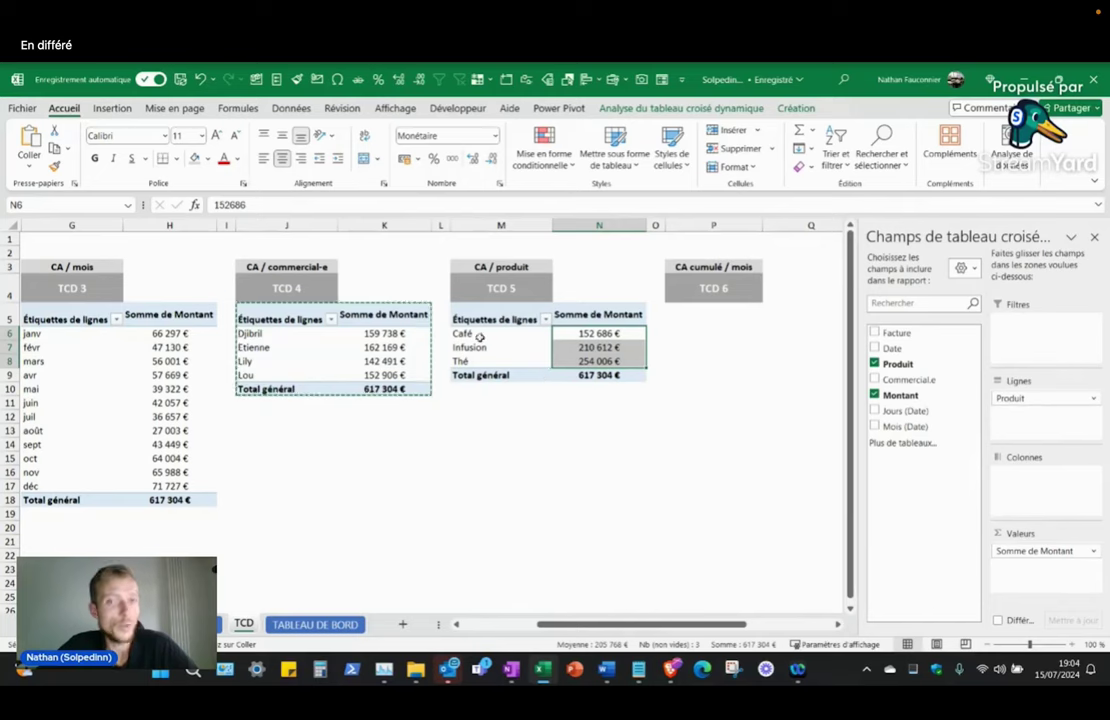
{"action": "left_click_drag", "start_coordinate": [466, 333], "coordinate": [479, 361]}
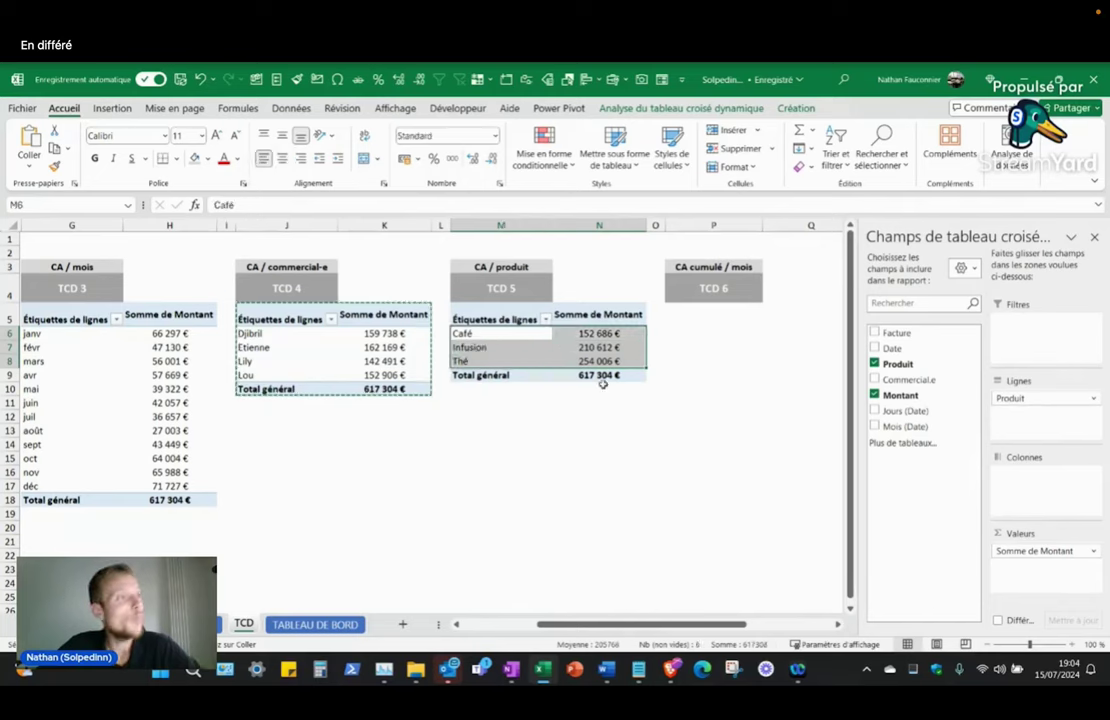
{"action": "left_click_drag", "start_coordinate": [720, 625], "coordinate": [727, 632]}
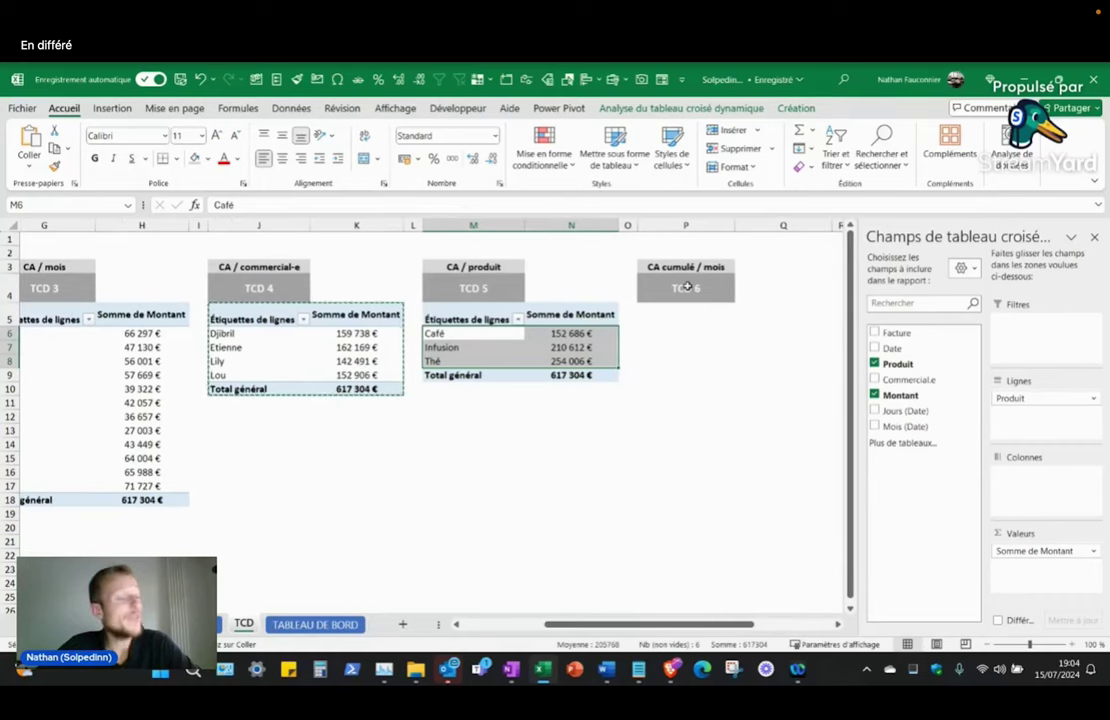
{"action": "left_click_drag", "start_coordinate": [640, 625], "coordinate": [582, 628]}
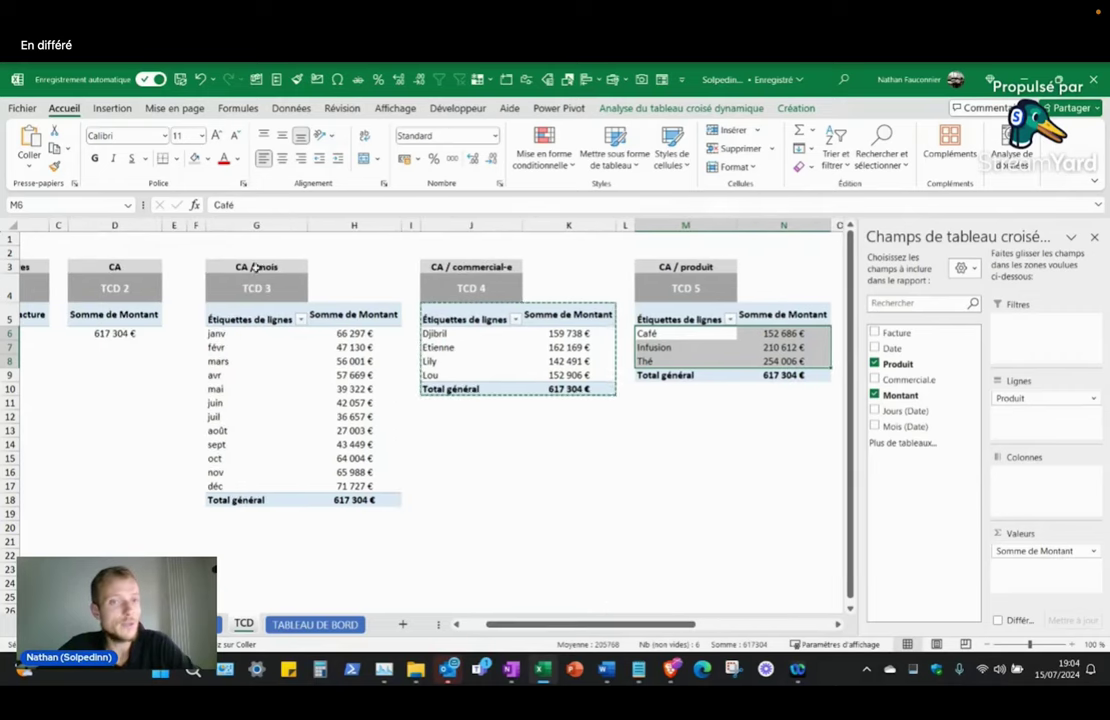
Step: Copy the TCD 3 monthly pivot and scroll right to cell P5 under TCD 6
{"action": "left_click_drag", "start_coordinate": [256, 268], "coordinate": [380, 500]}
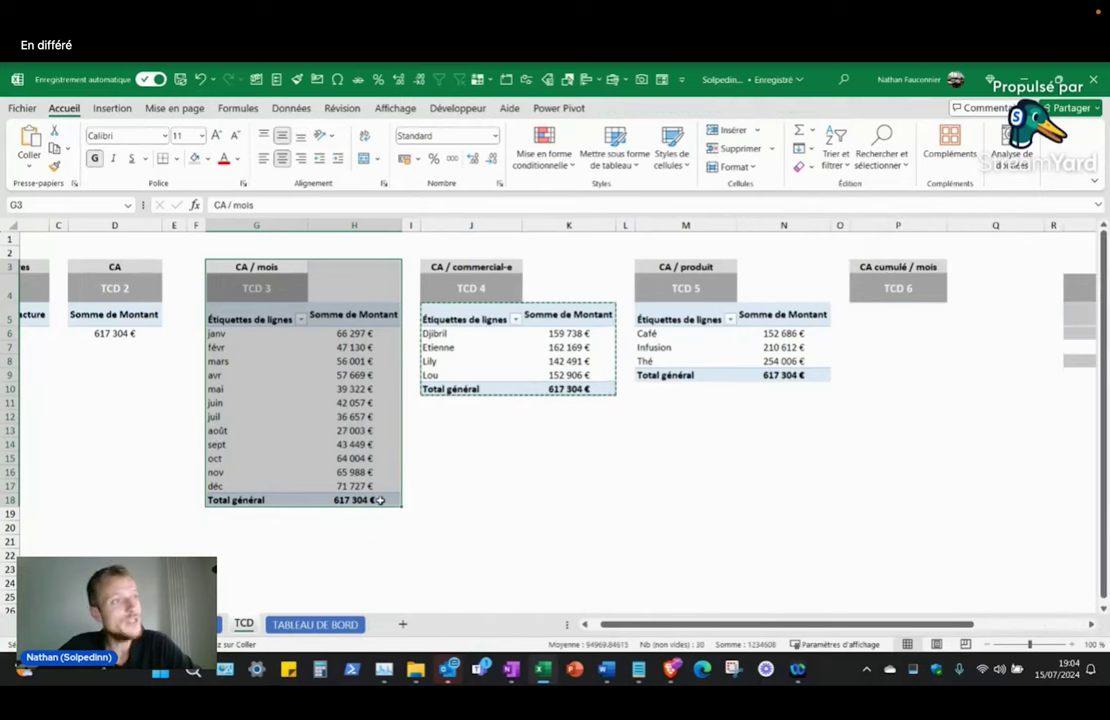
{"action": "left_click_drag", "start_coordinate": [360, 333], "coordinate": [358, 482]}
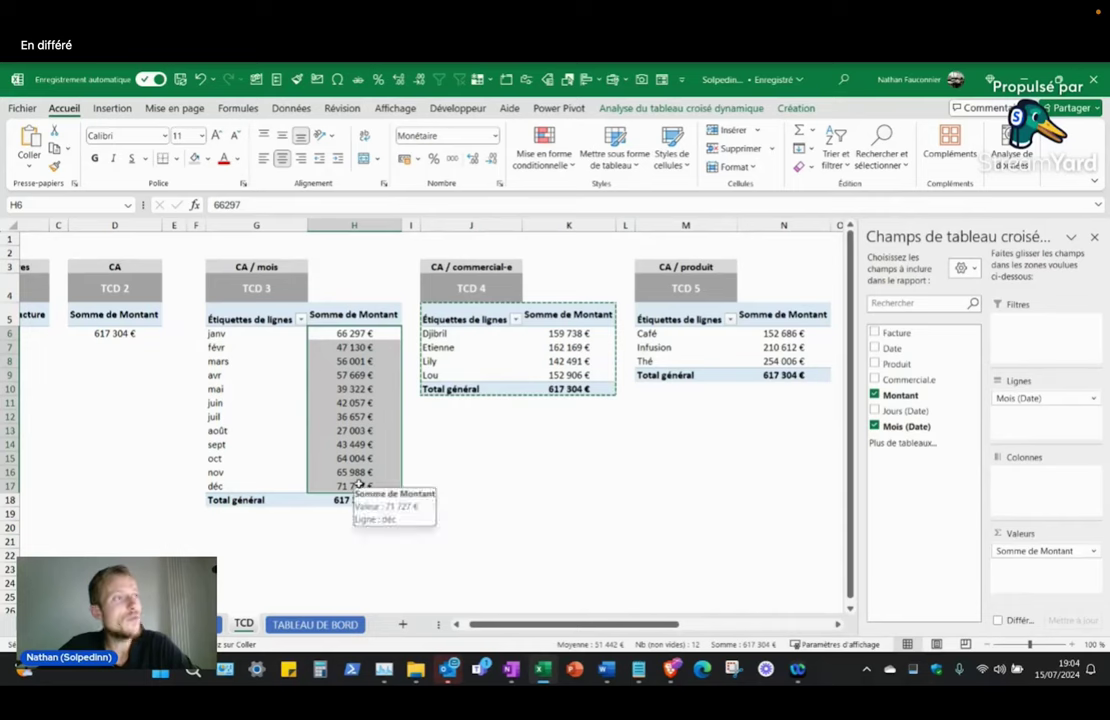
{"action": "left_click", "coordinate": [366, 334]}
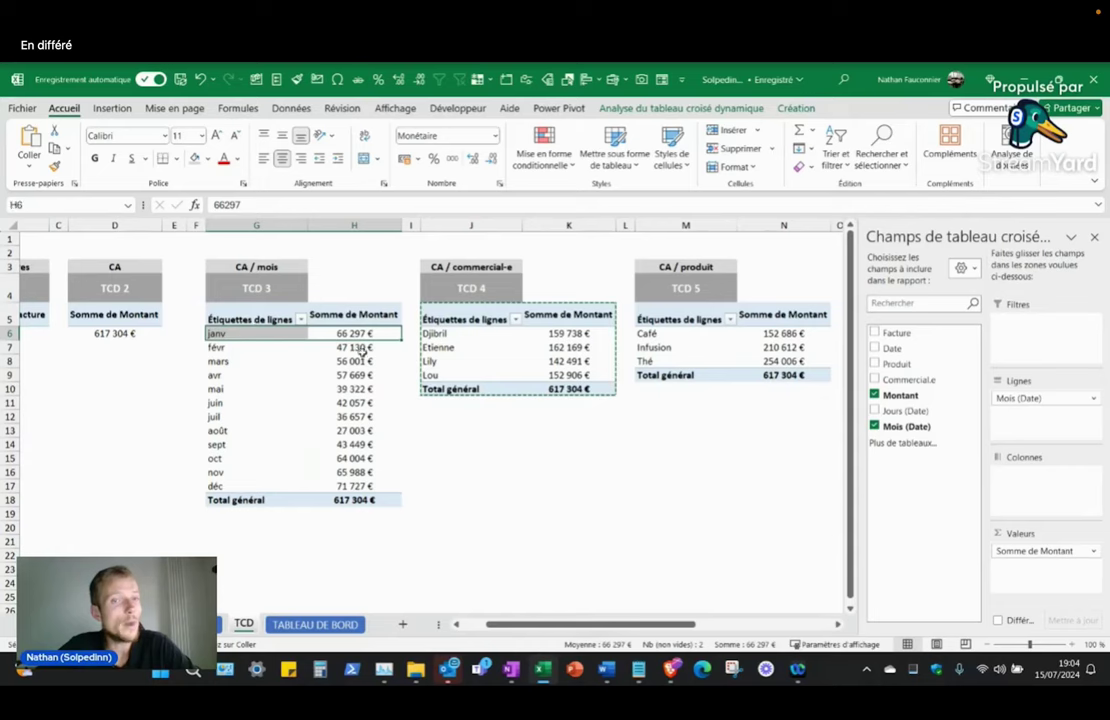
{"action": "left_click_drag", "start_coordinate": [364, 347], "coordinate": [367, 359]}
{"action": "left_click", "coordinate": [367, 361]}
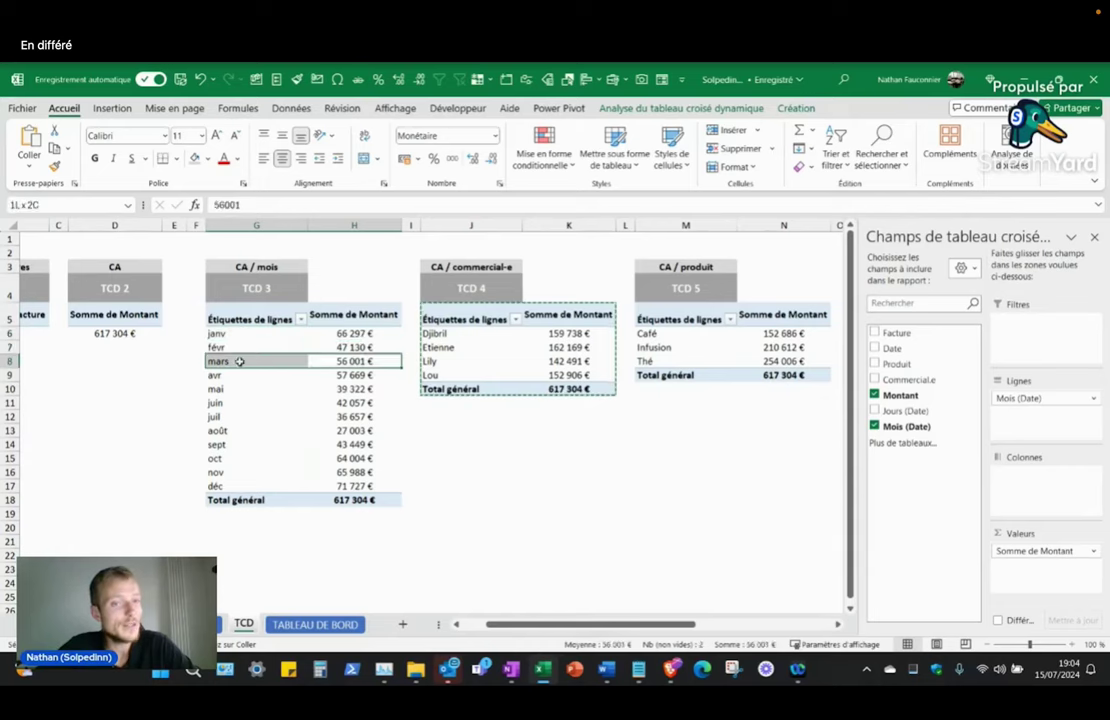
{"action": "key", "text": "Up"}
{"action": "key", "text": "Up"}
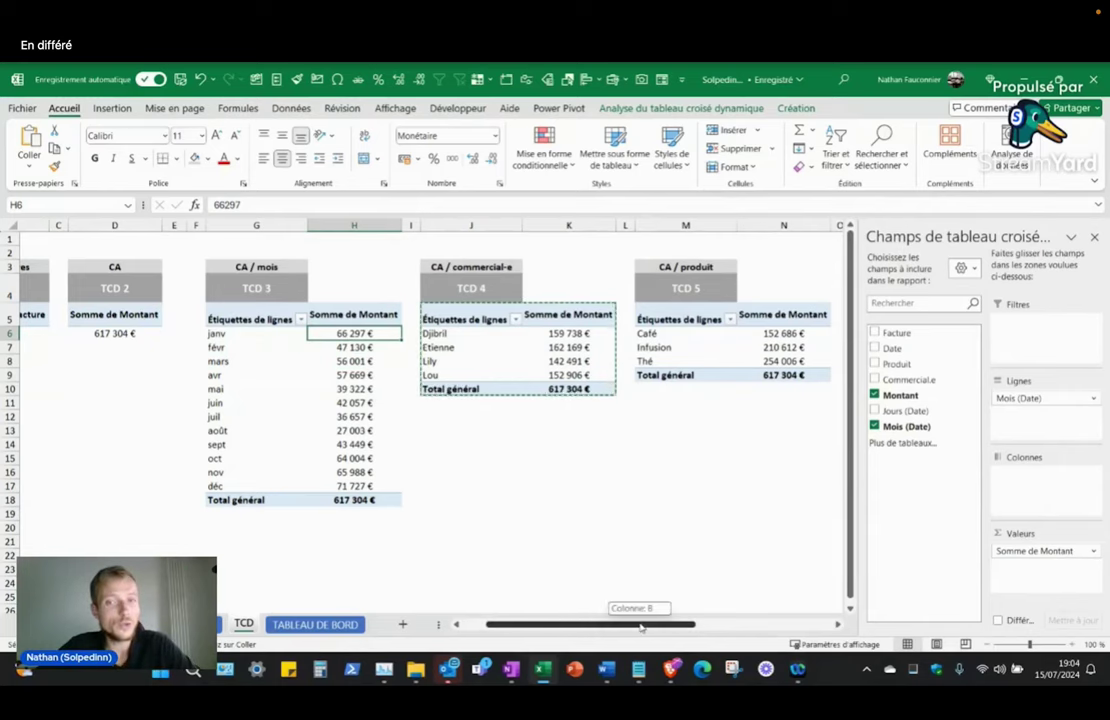
{"action": "left_click_drag", "start_coordinate": [641, 627], "coordinate": [652, 627]}
{"action": "left_click_drag", "start_coordinate": [202, 312], "coordinate": [328, 496]}
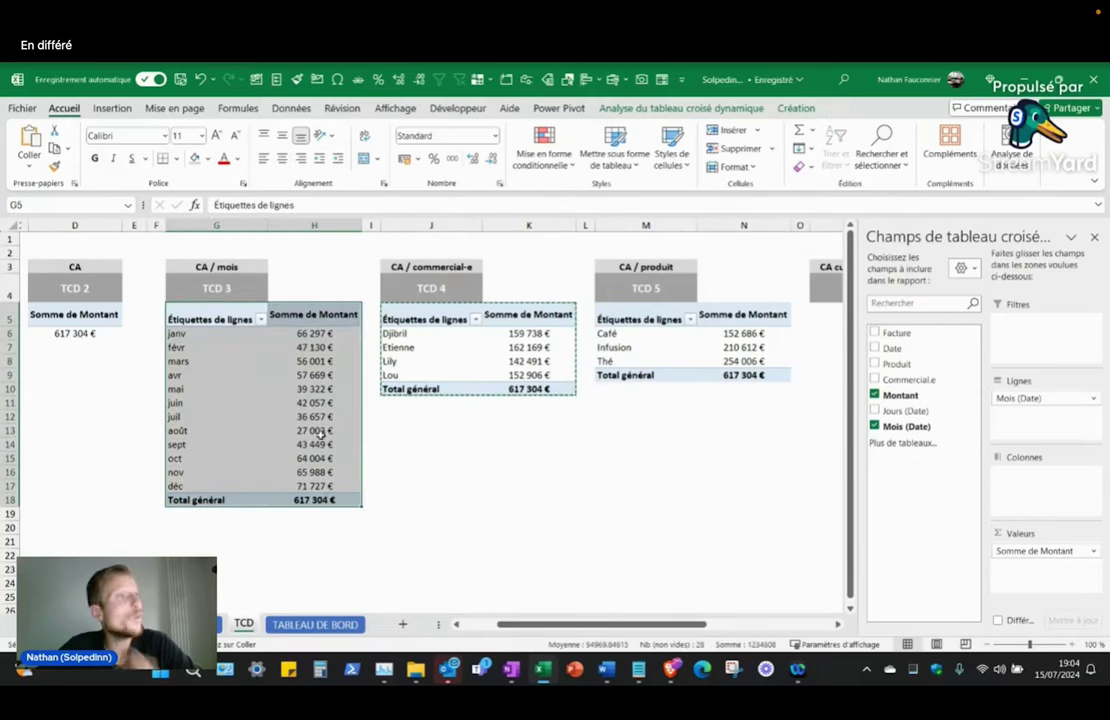
{"action": "key", "text": "ctrl+c"}
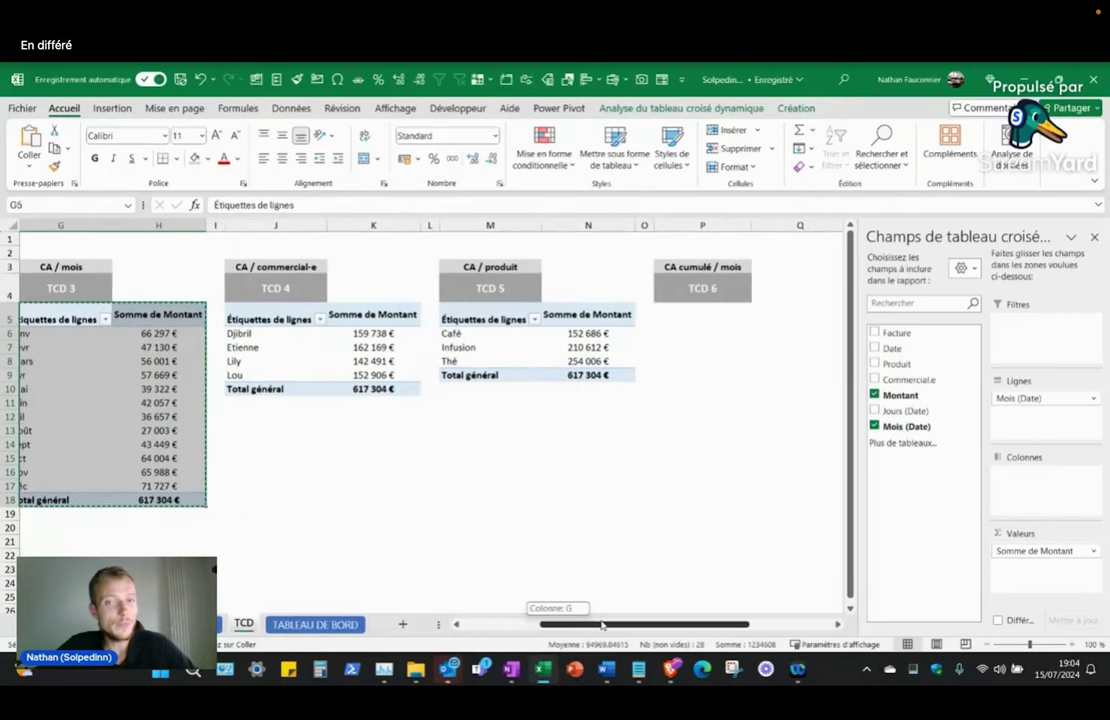
{"action": "left_click_drag", "start_coordinate": [559, 627], "coordinate": [643, 477]}
{"action": "left_click", "coordinate": [563, 320]}
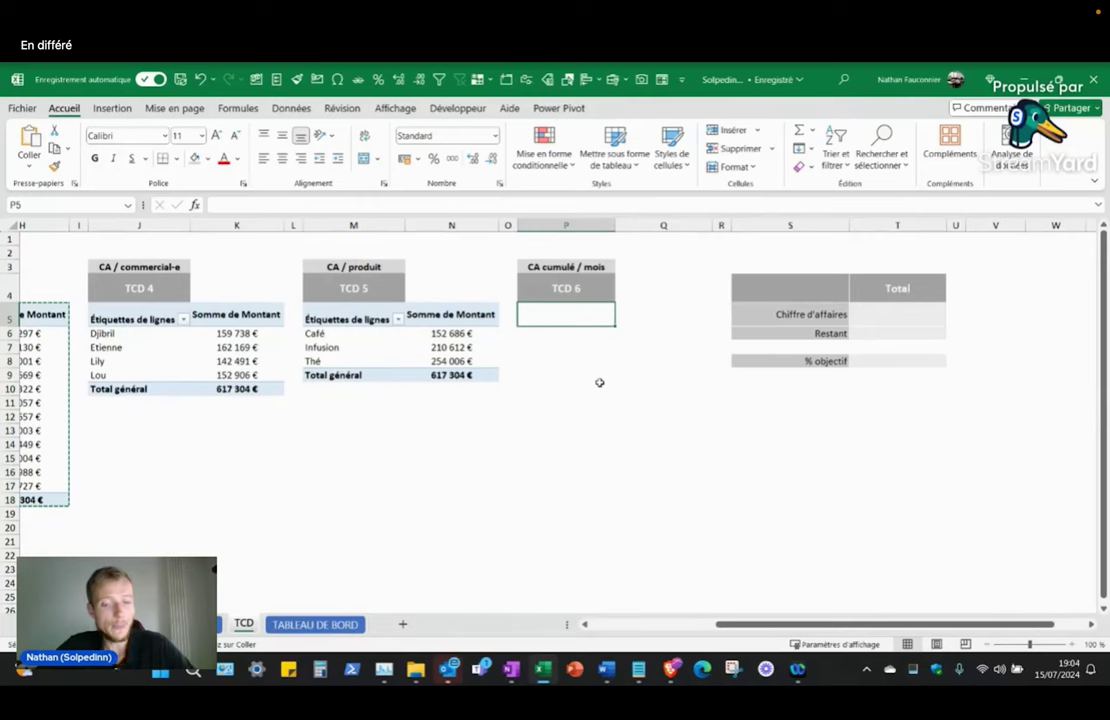
Step: Paste the monthly Somme de Montant pivot at P5 under CA cumulé / mois, then open its value options
{"action": "key", "text": "ctrl+v"}
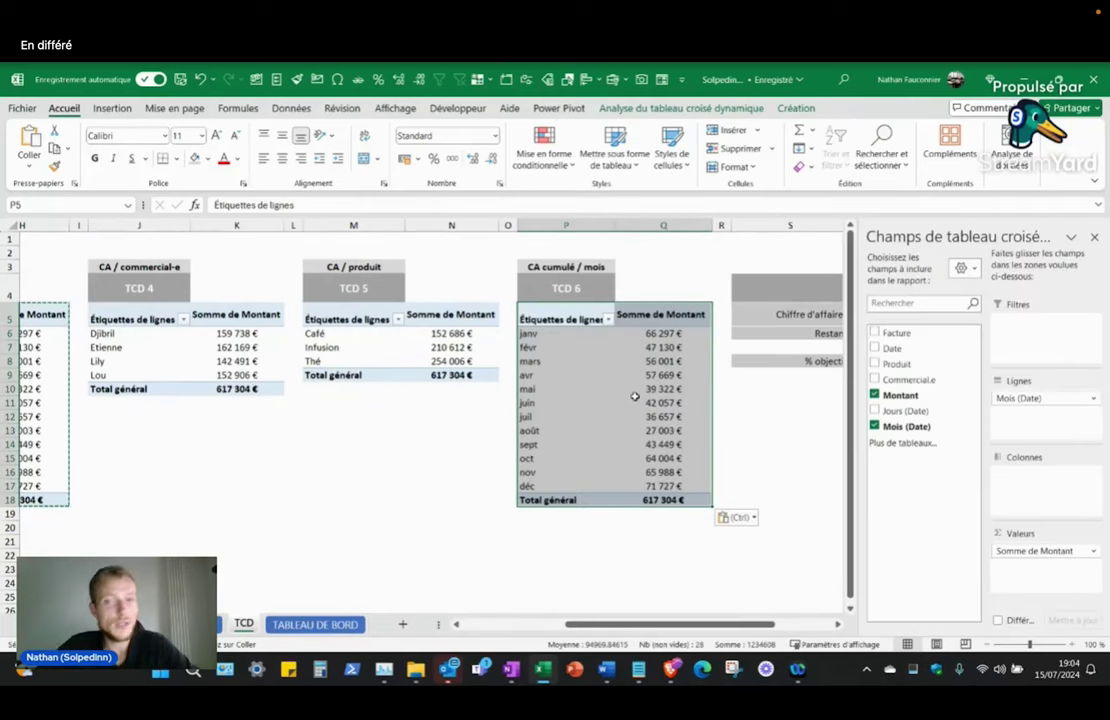
{"action": "left_click", "coordinate": [673, 359]}
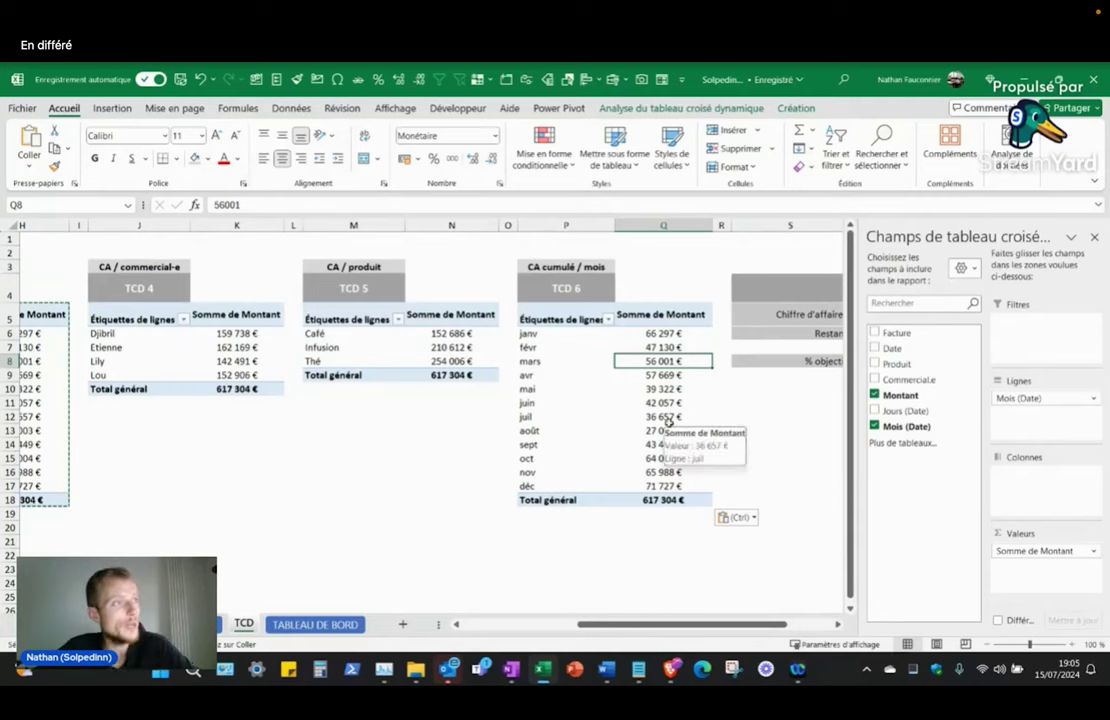
{"action": "right_click", "coordinate": [632, 358]}
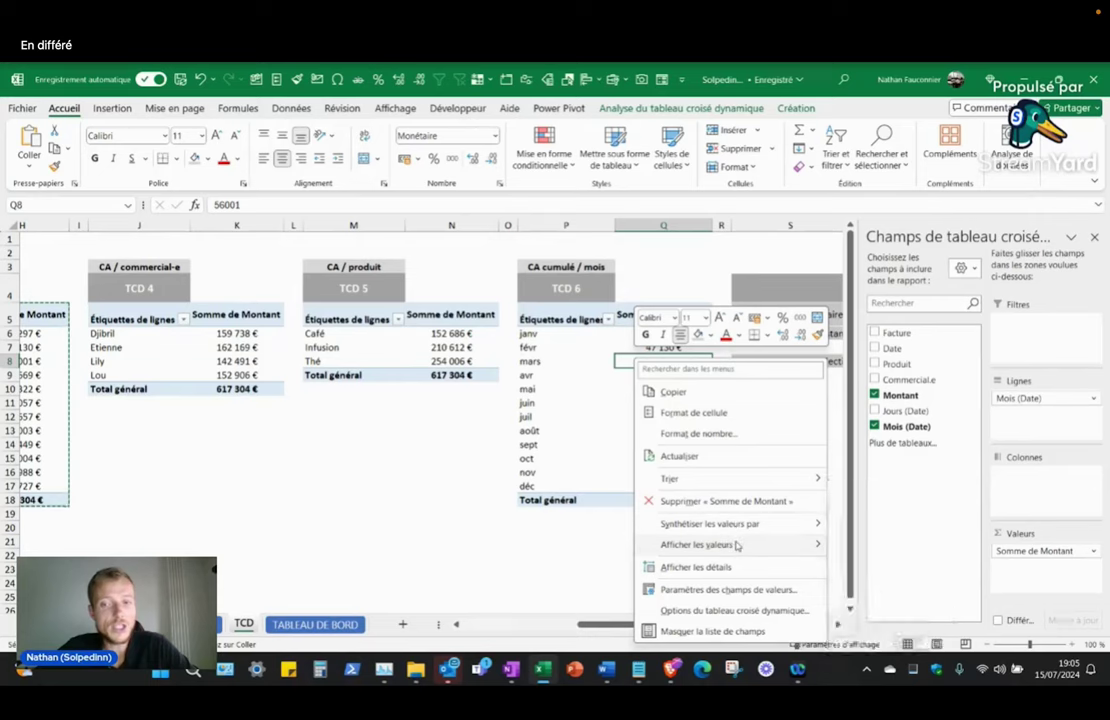
{"action": "mouse_move", "coordinate": [697, 544]}
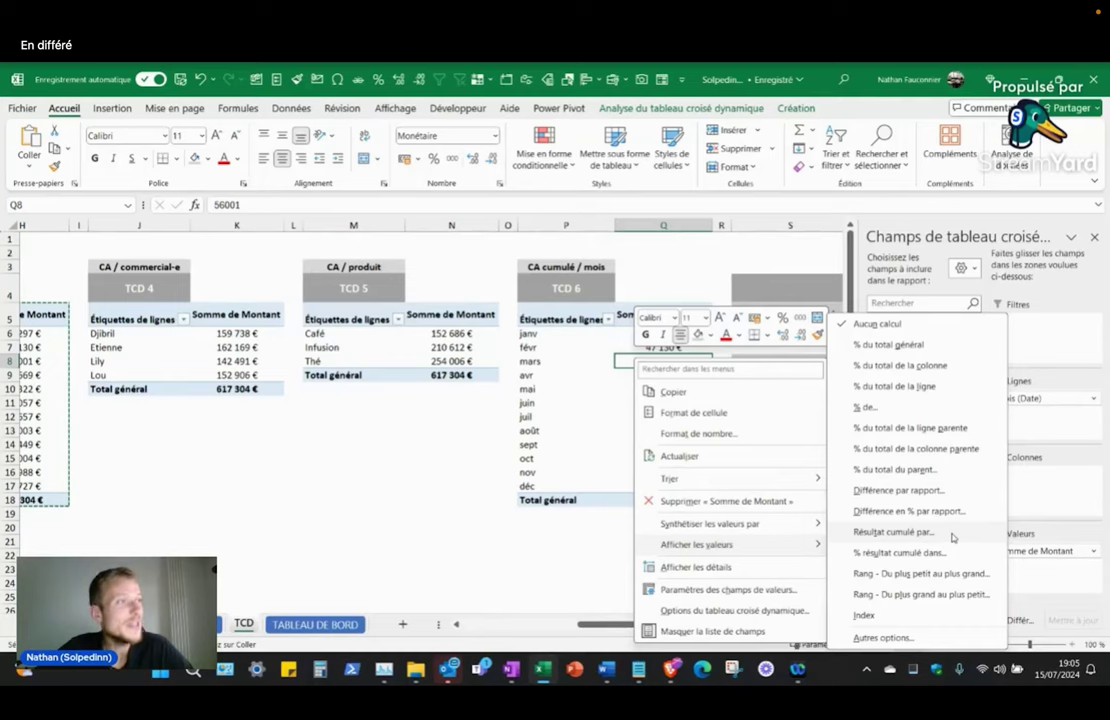
Step: Display the TCD 6 Somme de Montant as Résultat cumulé par, choosing the base field Mois (Date)
{"action": "left_click", "coordinate": [955, 536]}
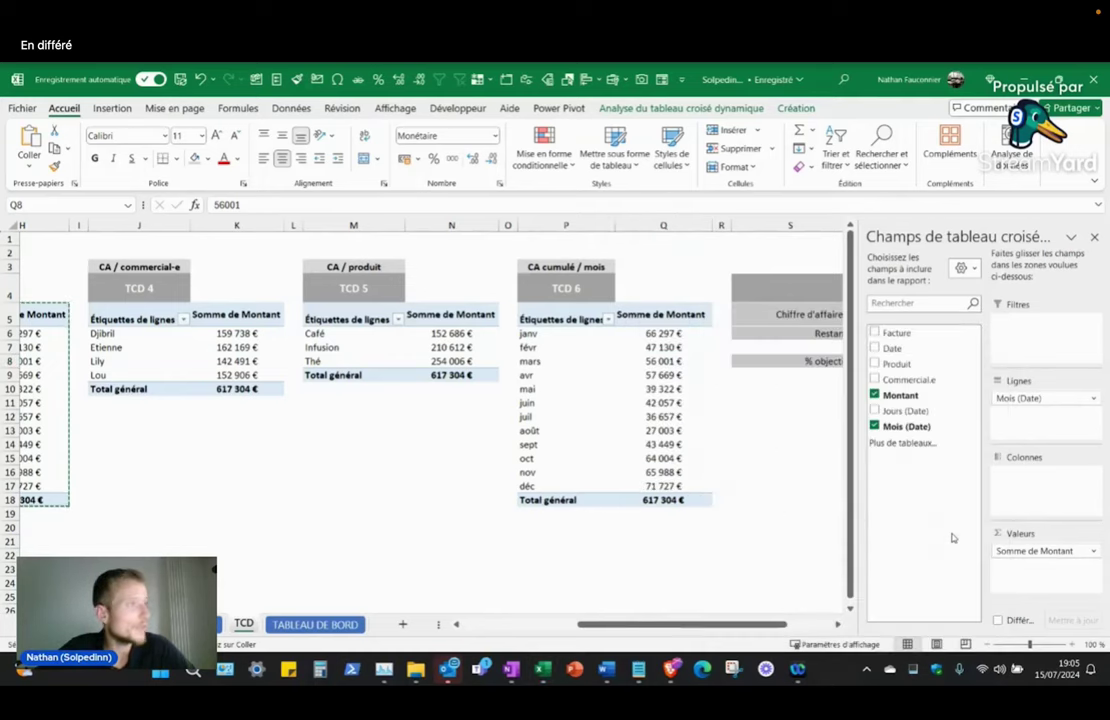
{"action": "right_click", "coordinate": [670, 401]}
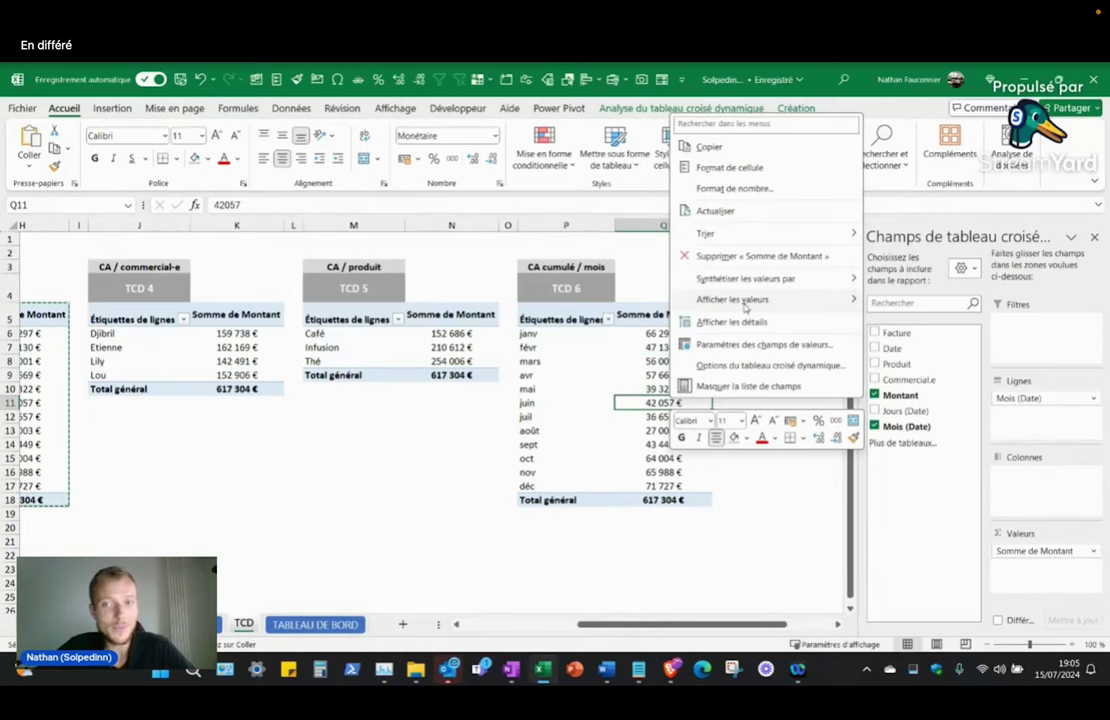
{"action": "mouse_move", "coordinate": [732, 299]}
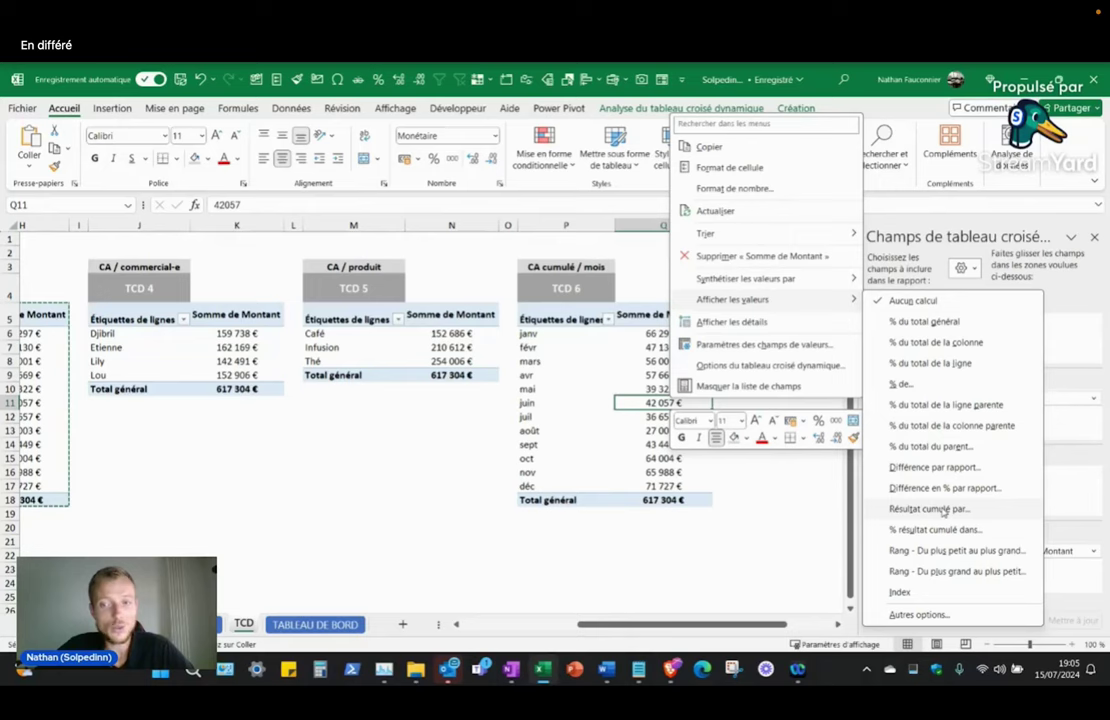
{"action": "left_click", "coordinate": [945, 509]}
{"action": "left_click_drag", "start_coordinate": [407, 311], "coordinate": [436, 343]}
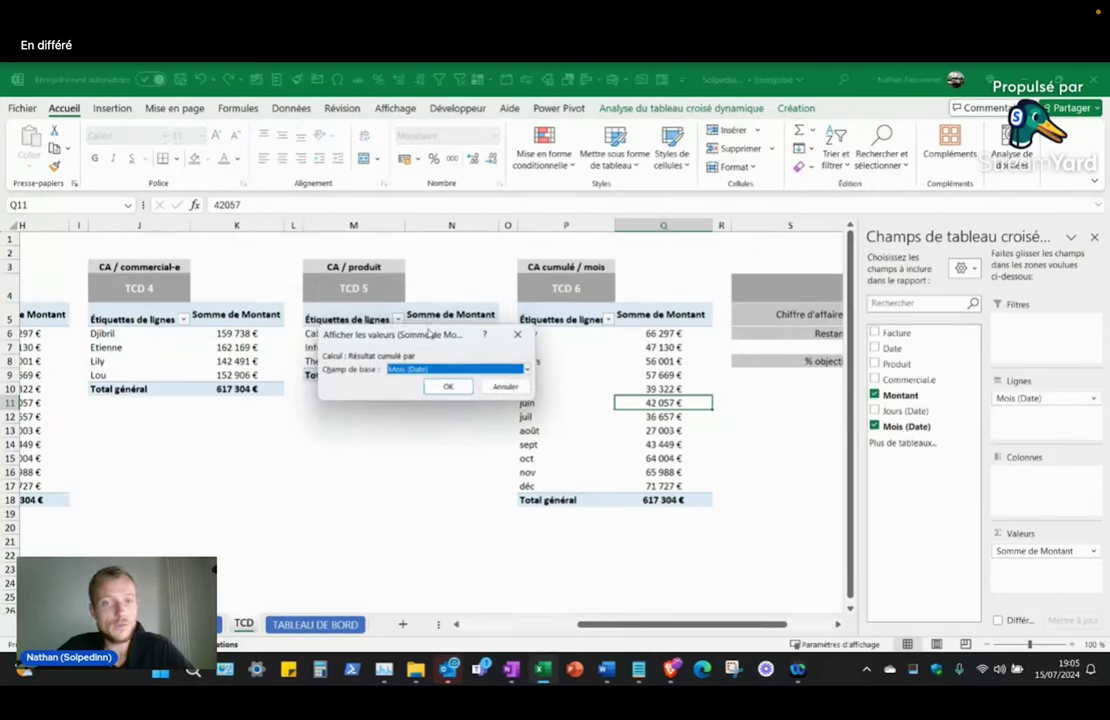
{"action": "left_click", "coordinate": [451, 376]}
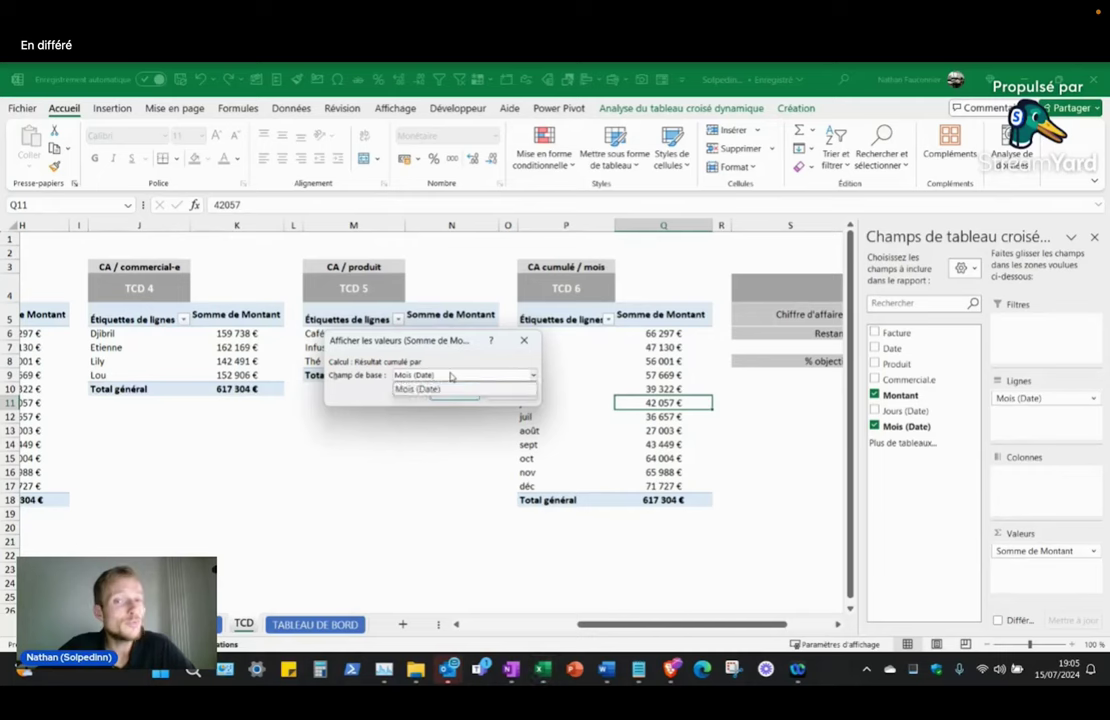
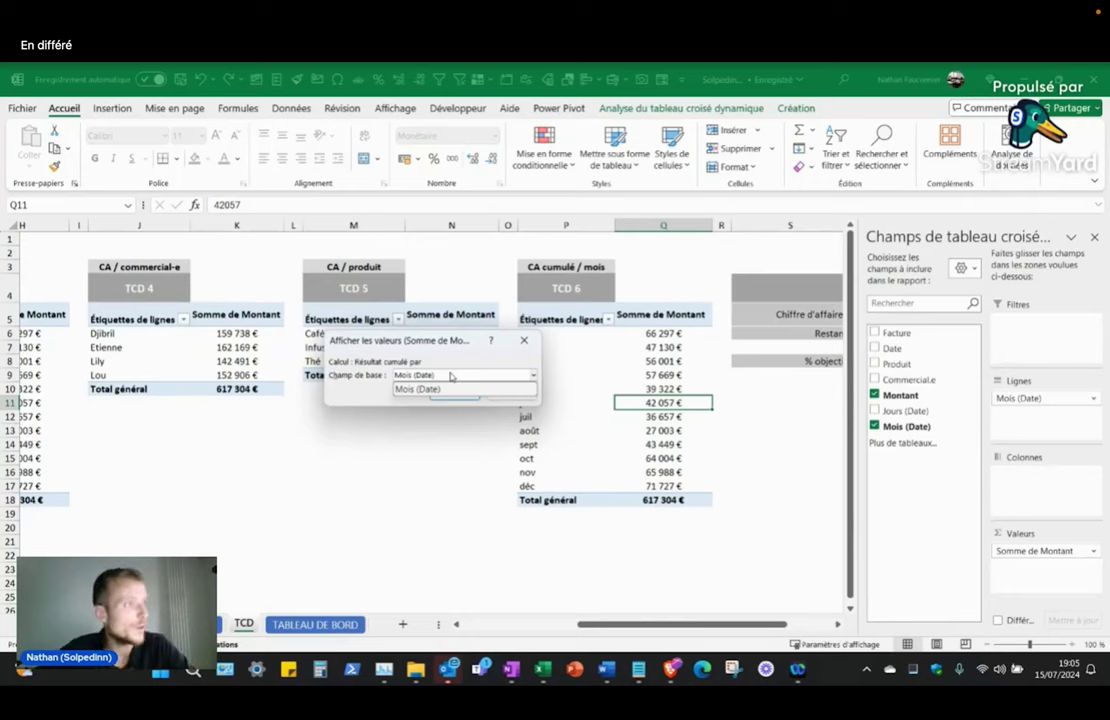
Step: Show TCD 6 revenue as a running total by Mois (Date), checking déc reaches 617 304 €
{"action": "left_click", "coordinate": [432, 389]}
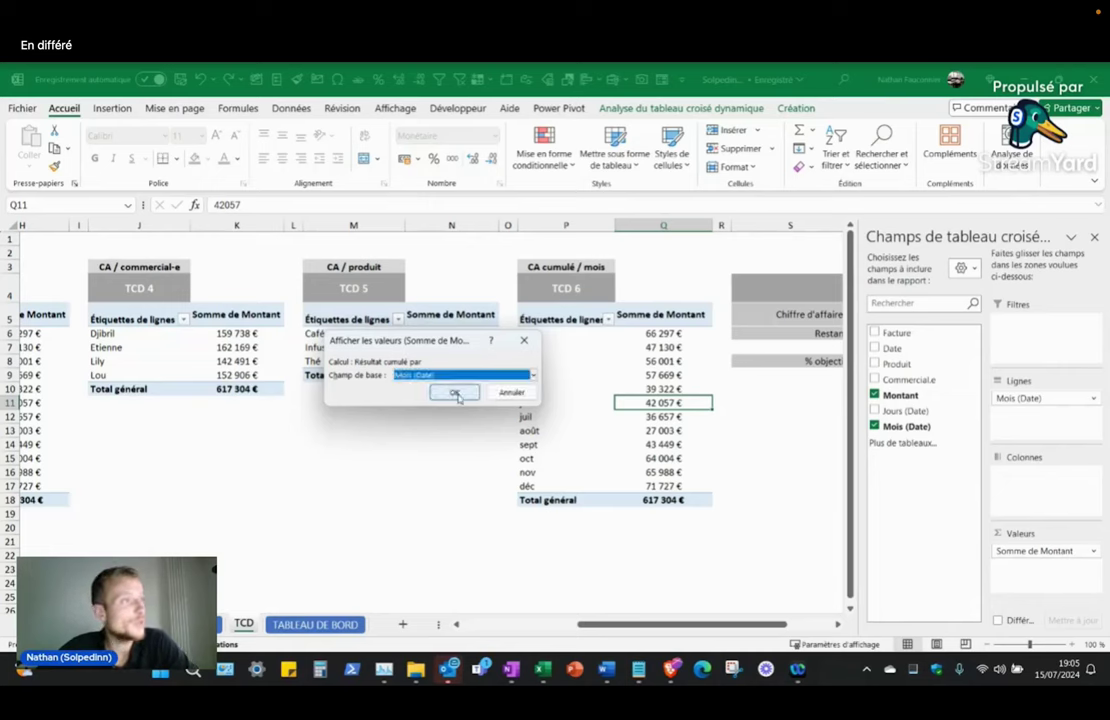
{"action": "left_click", "coordinate": [455, 393]}
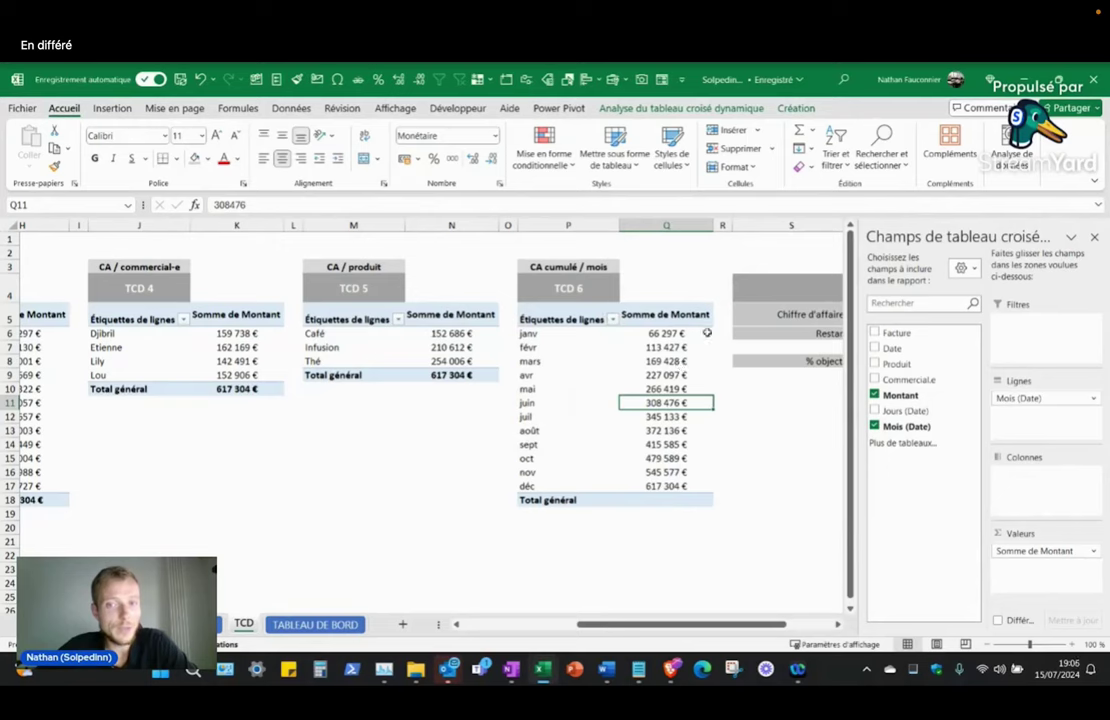
{"action": "left_click_drag", "start_coordinate": [702, 331], "coordinate": [694, 480]}
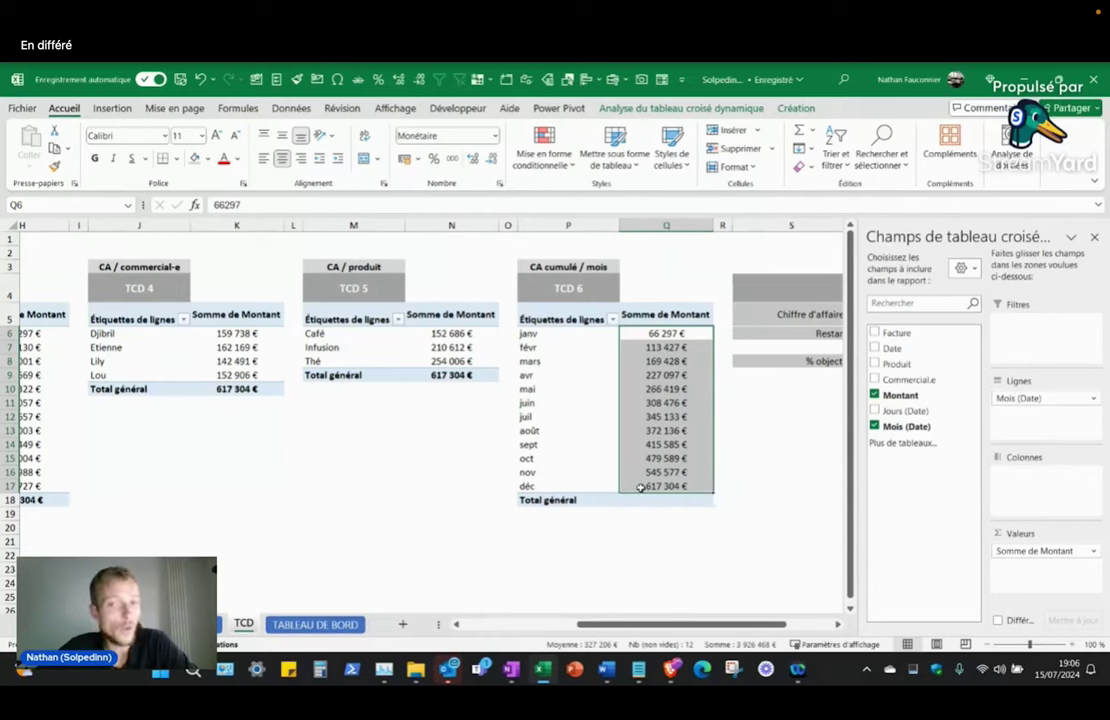
{"action": "mouse_move", "coordinate": [666, 486]}
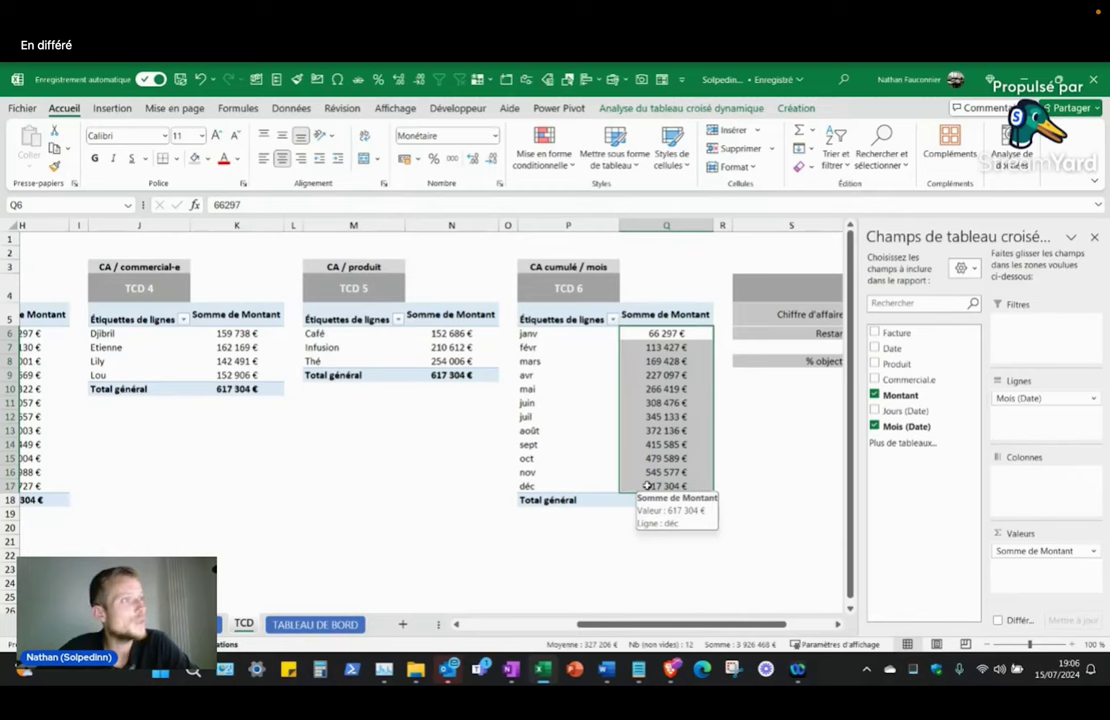
{"action": "left_click", "coordinate": [692, 486]}
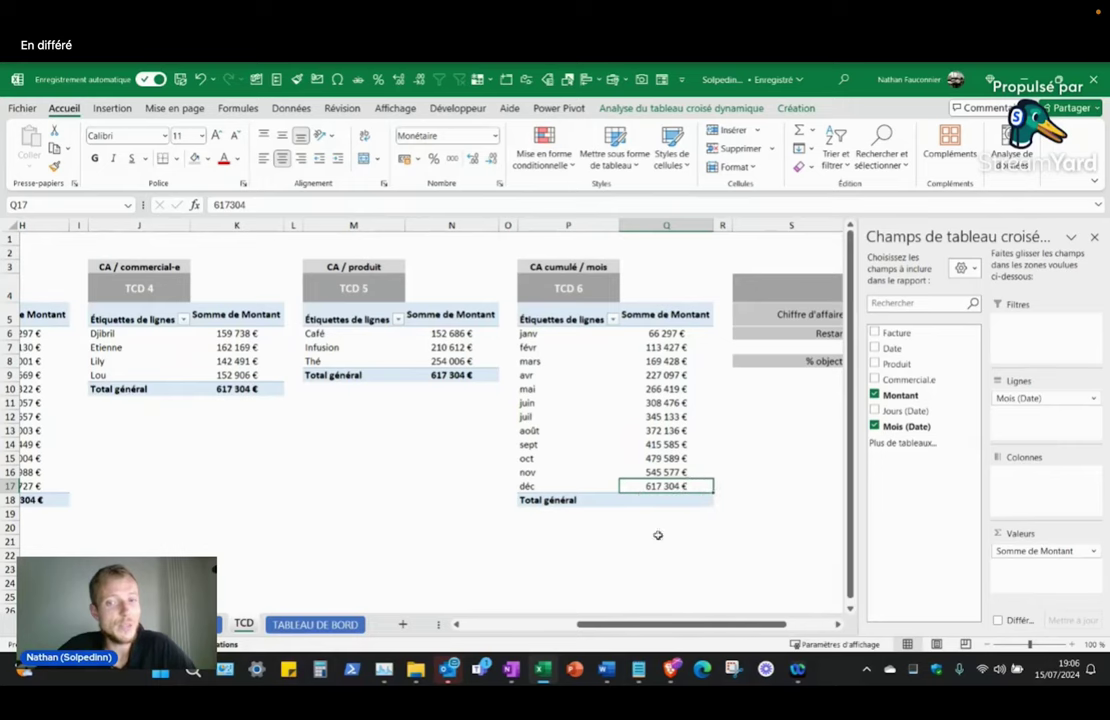
{"action": "mouse_move", "coordinate": [636, 624]}
{"action": "left_mouse_down"}
{"action": "mouse_move", "coordinate": [560, 632]}
{"action": "mouse_move", "coordinate": [613, 632]}
{"action": "left_mouse_up"}
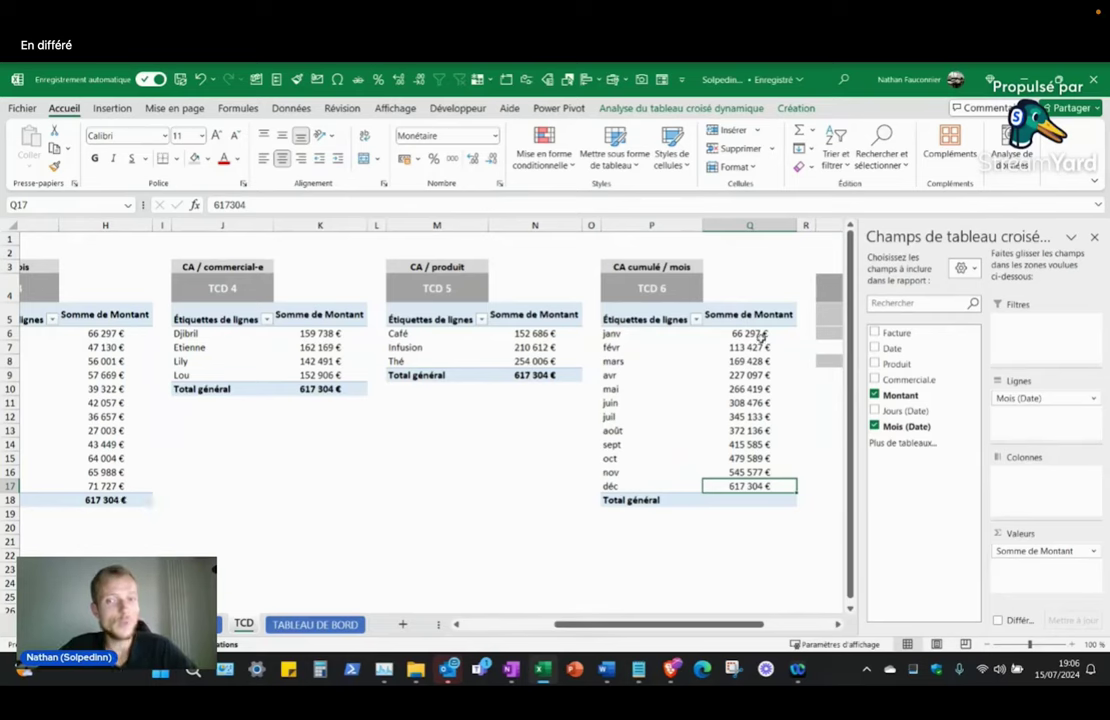
{"action": "left_click_drag", "start_coordinate": [750, 333], "coordinate": [753, 486]}
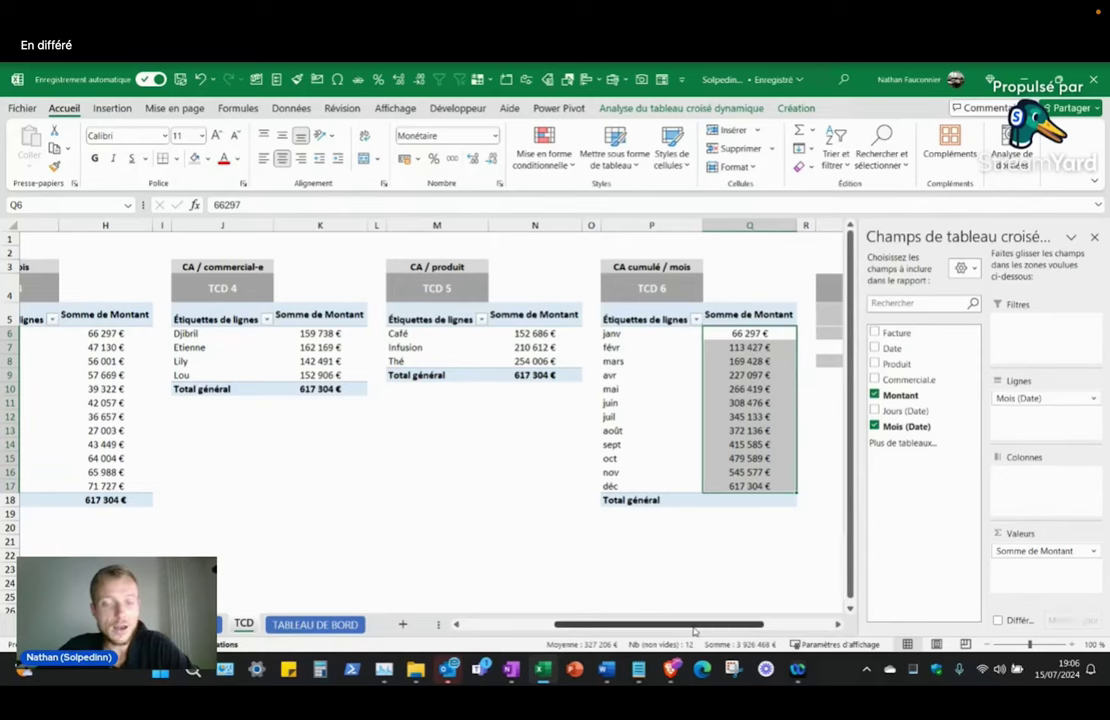
{"action": "left_click_drag", "start_coordinate": [695, 626], "coordinate": [602, 626]}
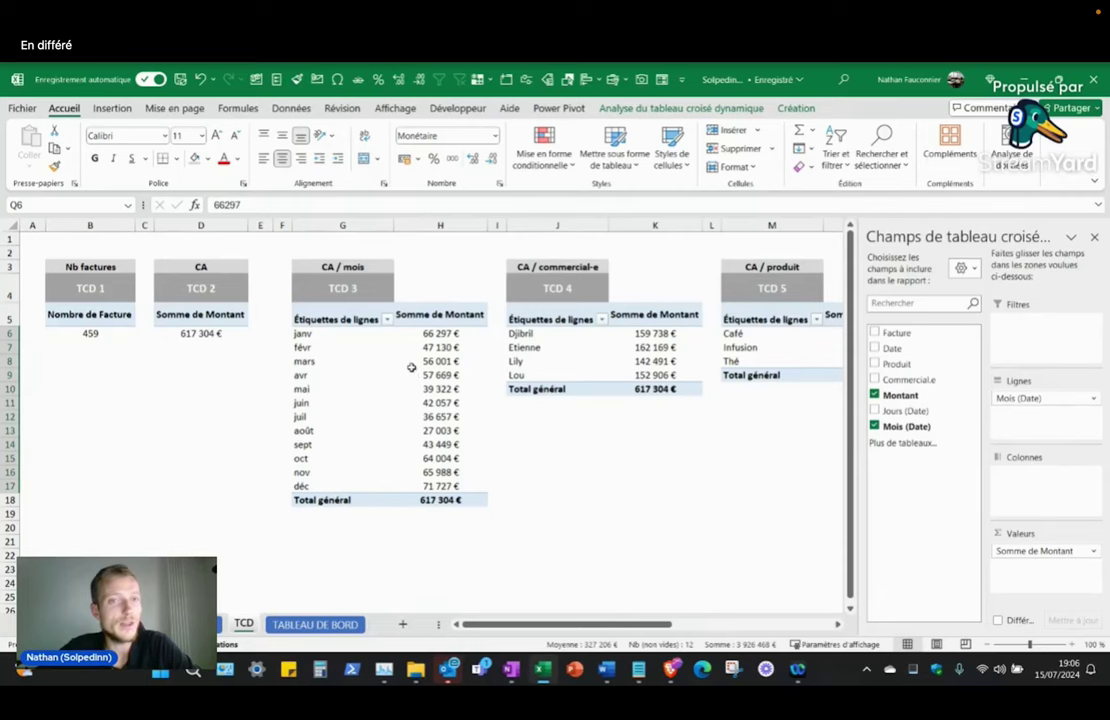
{"action": "left_click_drag", "start_coordinate": [90, 268], "coordinate": [212, 341]}
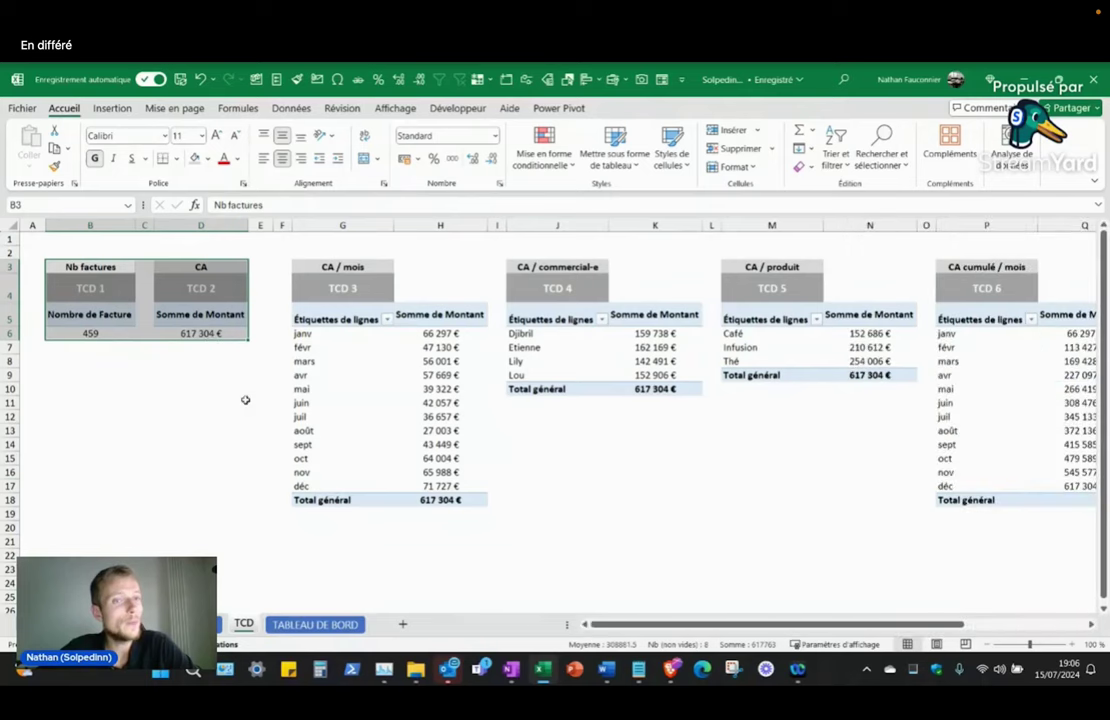
{"action": "left_click", "coordinate": [110, 332]}
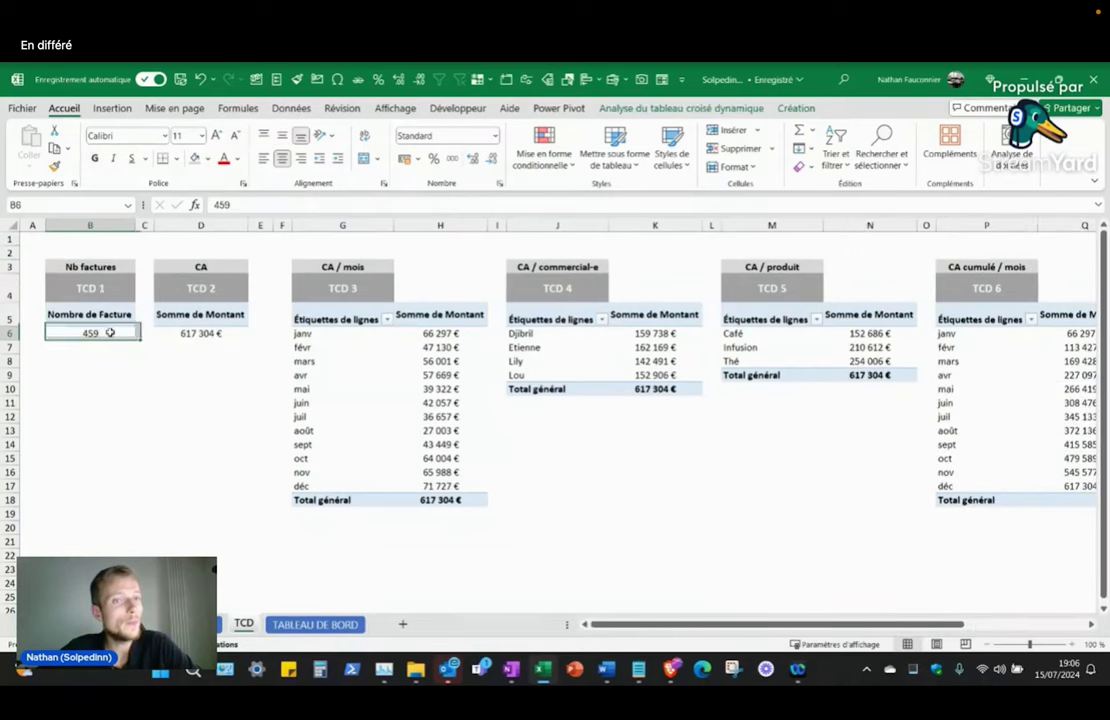
{"action": "left_click", "coordinate": [225, 337]}
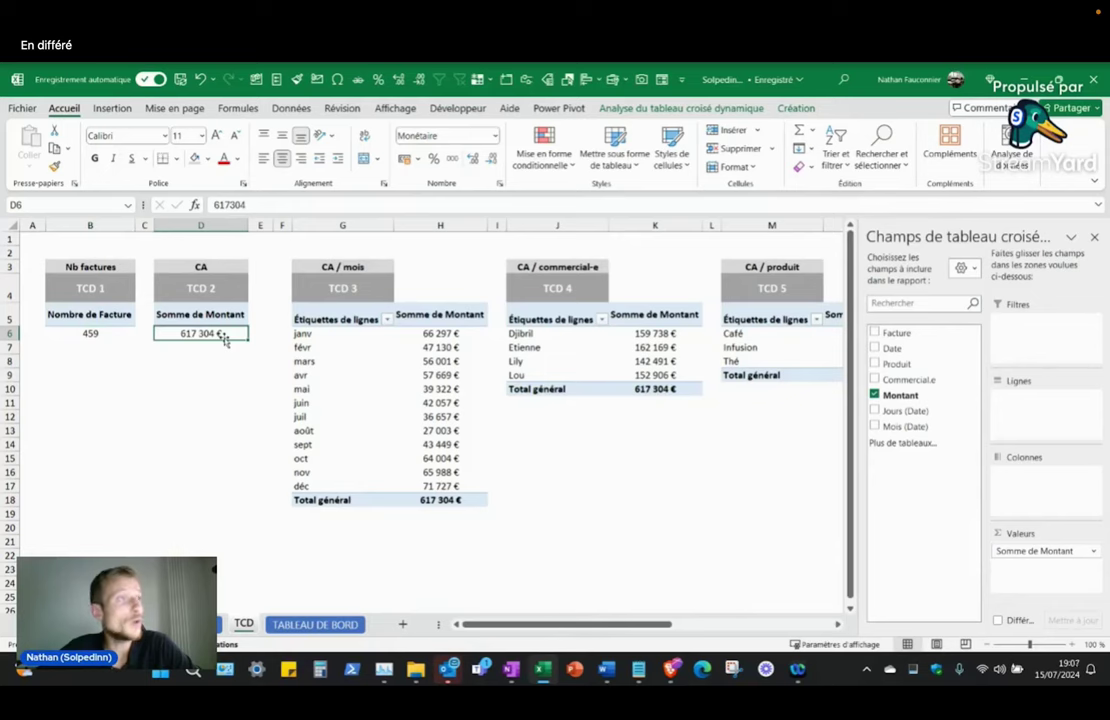
{"action": "left_click", "coordinate": [131, 333]}
{"action": "left_click", "coordinate": [238, 335]}
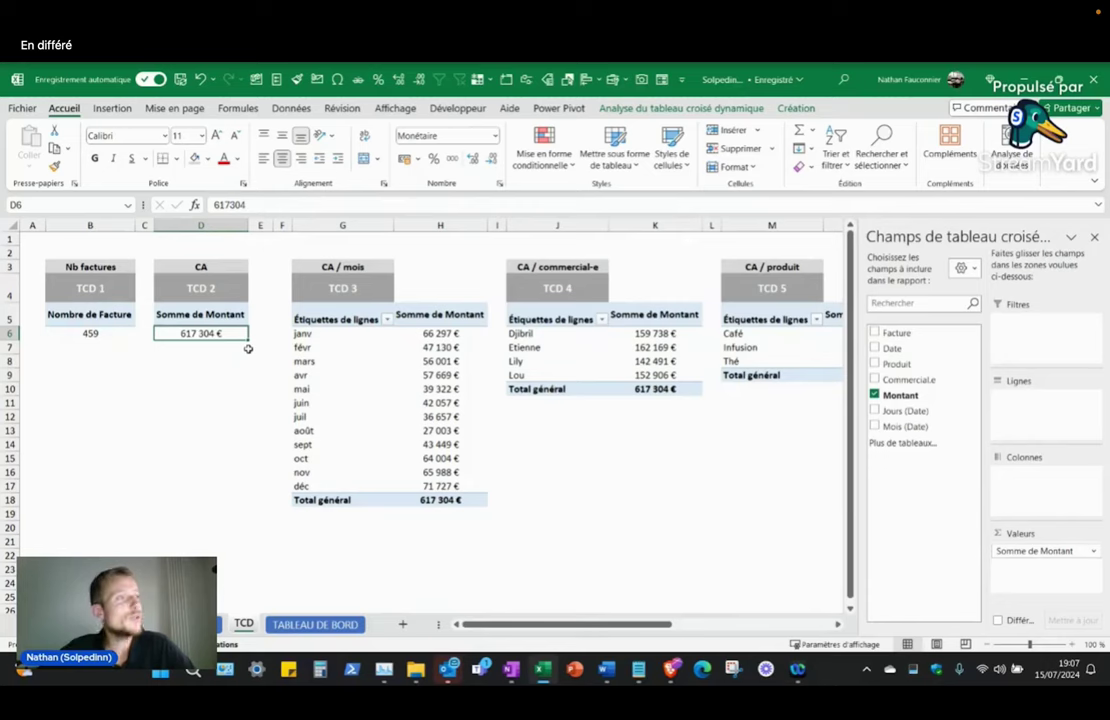
Step: On the TABLEAU DE BORD sheet, start a formula with = in the Factures value cell K2:L2
{"action": "left_click", "coordinate": [322, 625]}
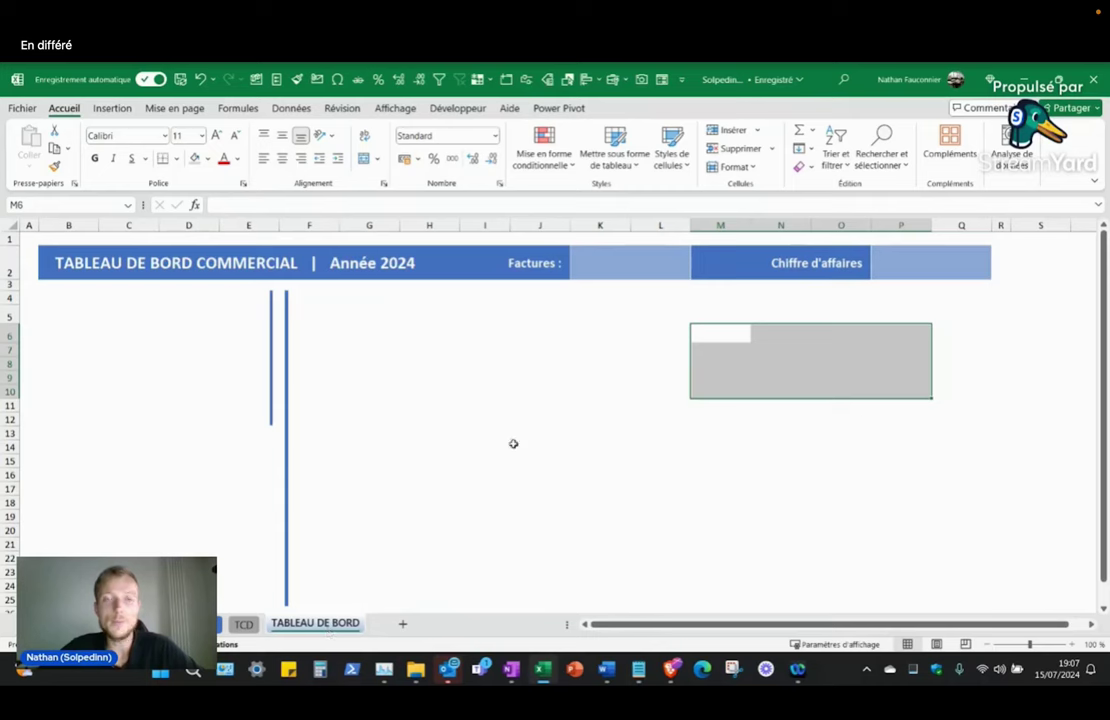
{"action": "left_click", "coordinate": [630, 263]}
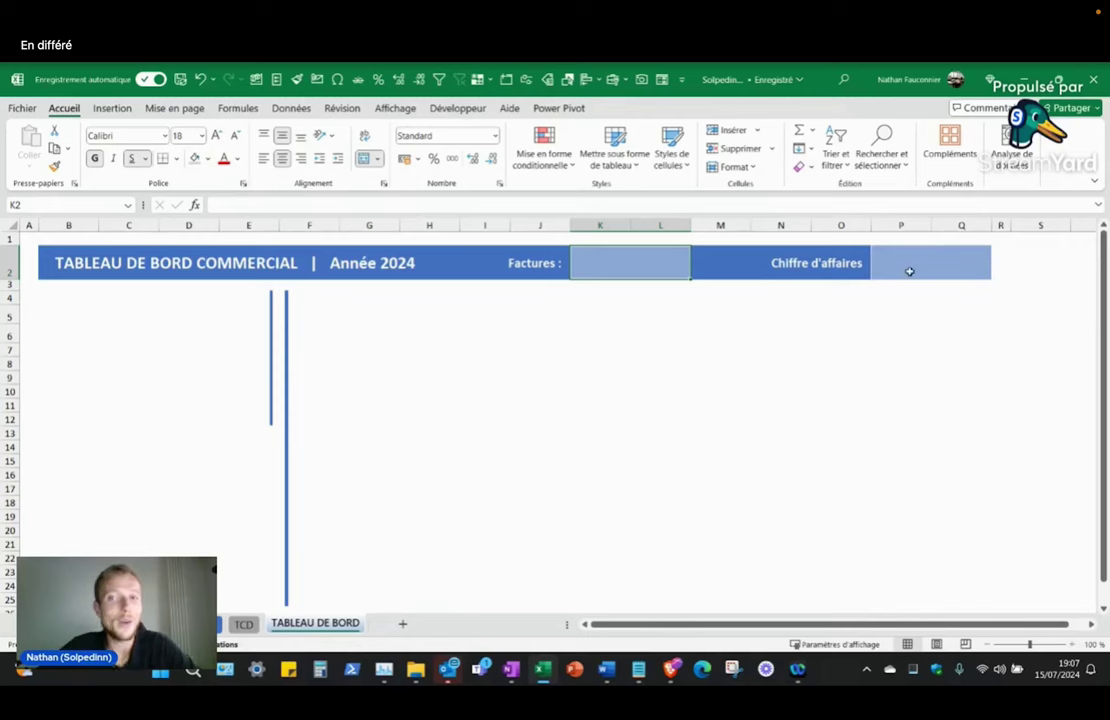
{"action": "left_click_drag", "start_coordinate": [909, 271], "coordinate": [81, 258]}
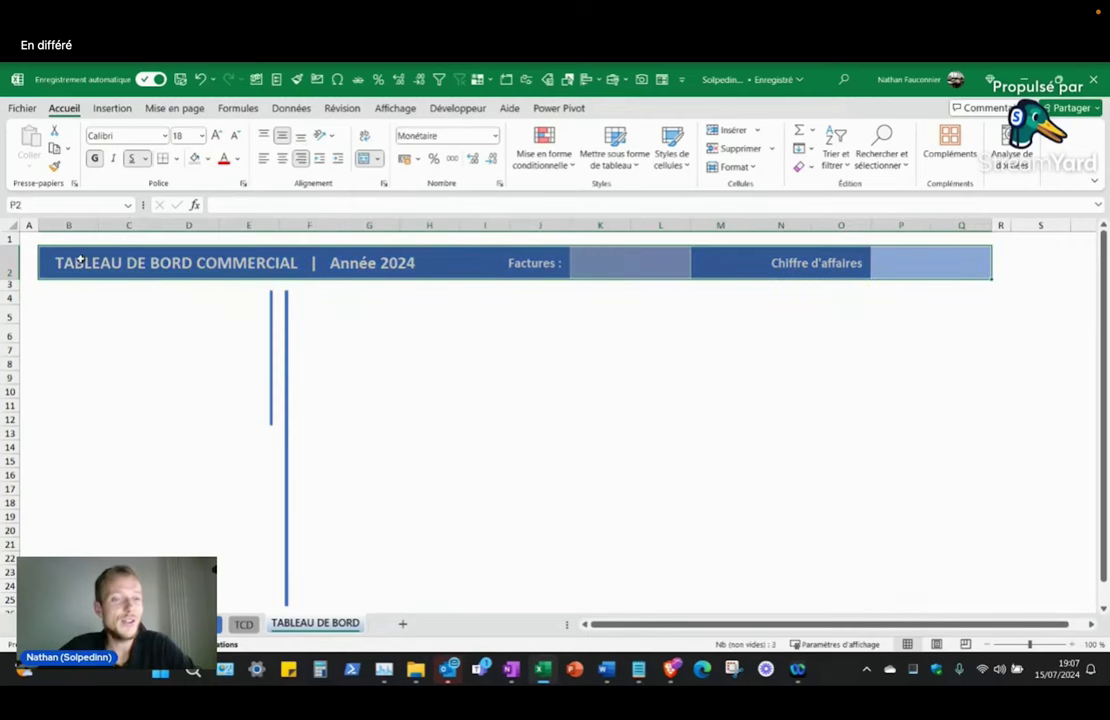
{"action": "left_click", "coordinate": [645, 263]}
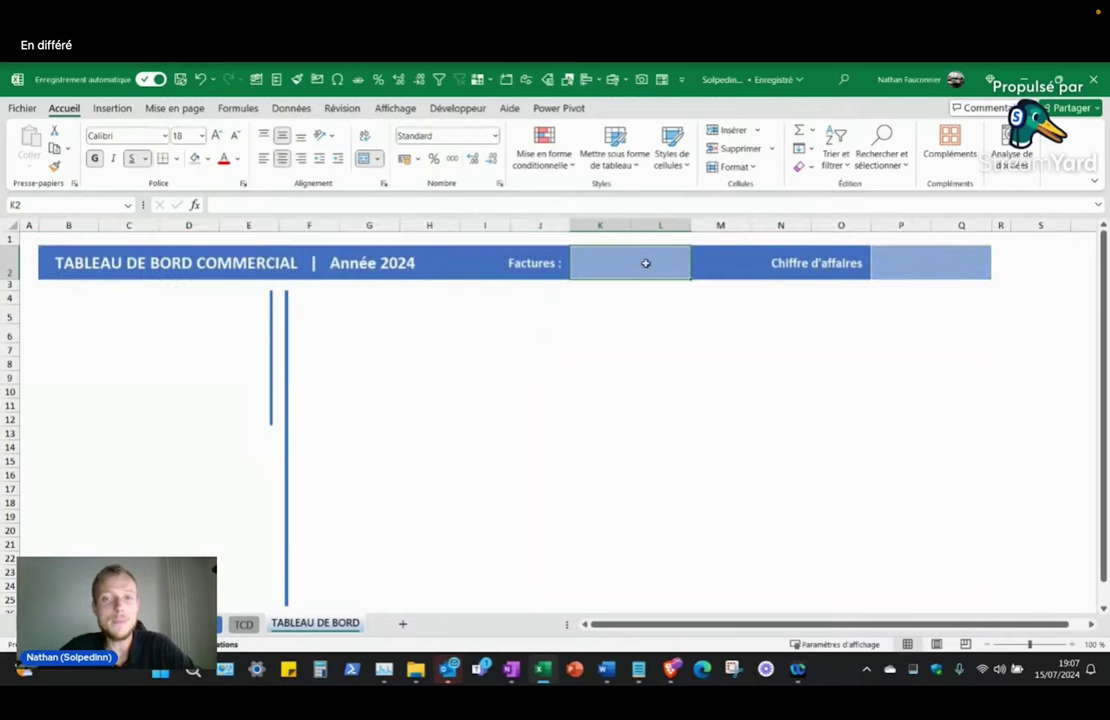
{"action": "left_click", "coordinate": [907, 261]}
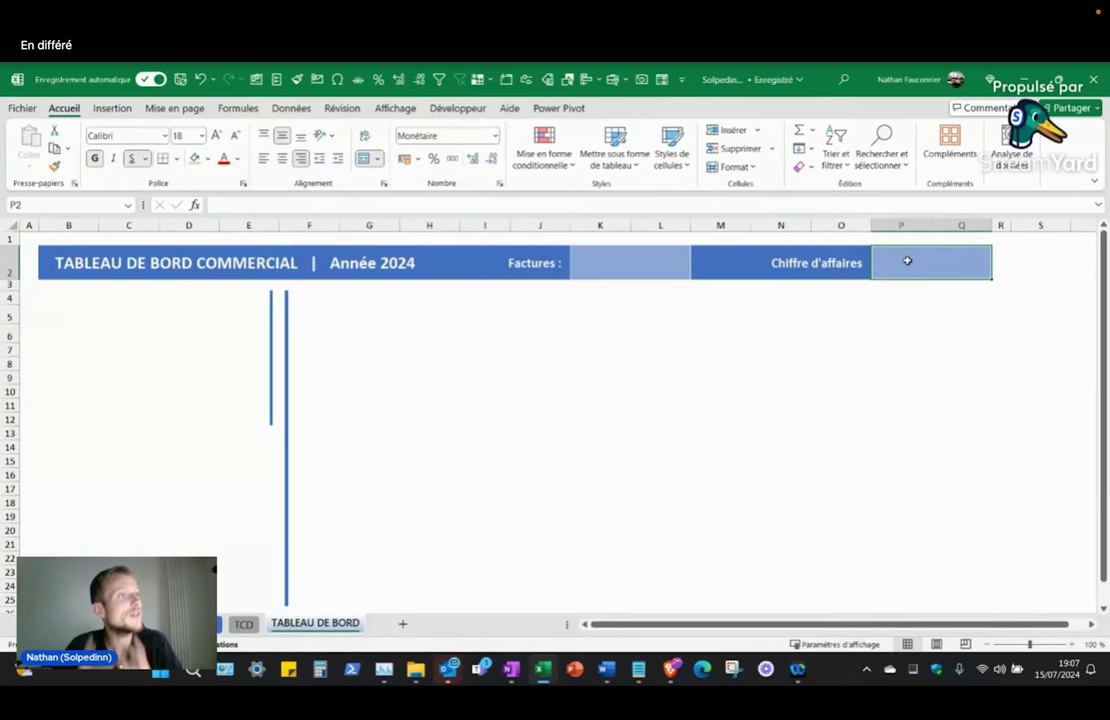
{"action": "left_click", "coordinate": [645, 259]}
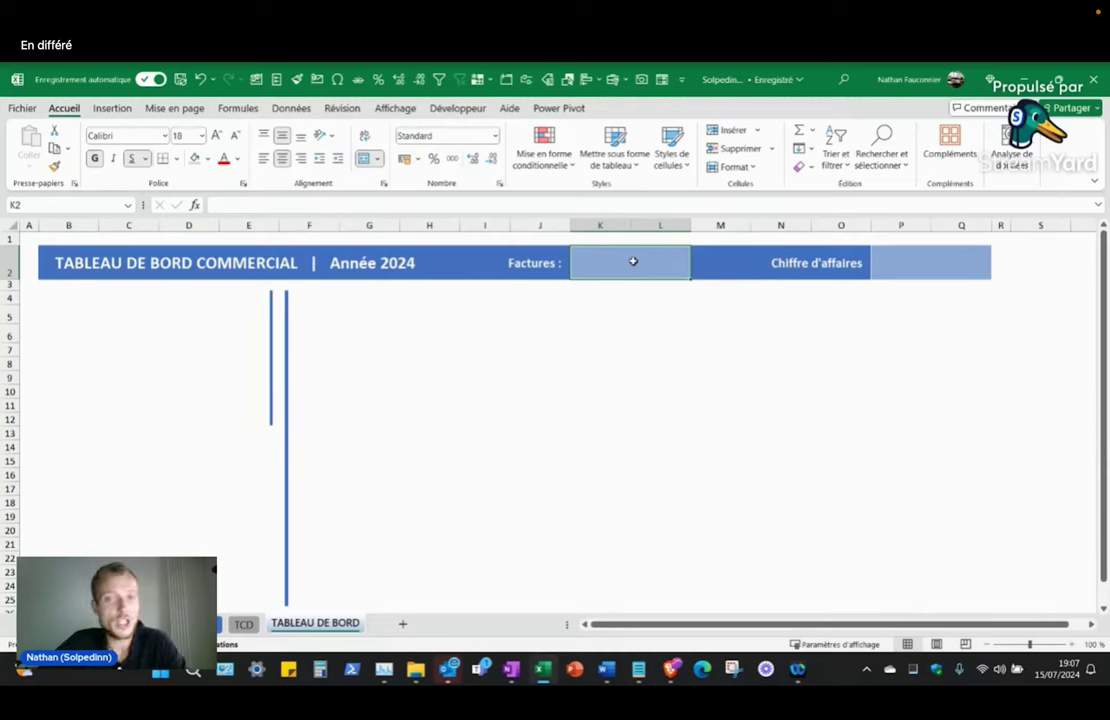
{"action": "type", "text": "="}
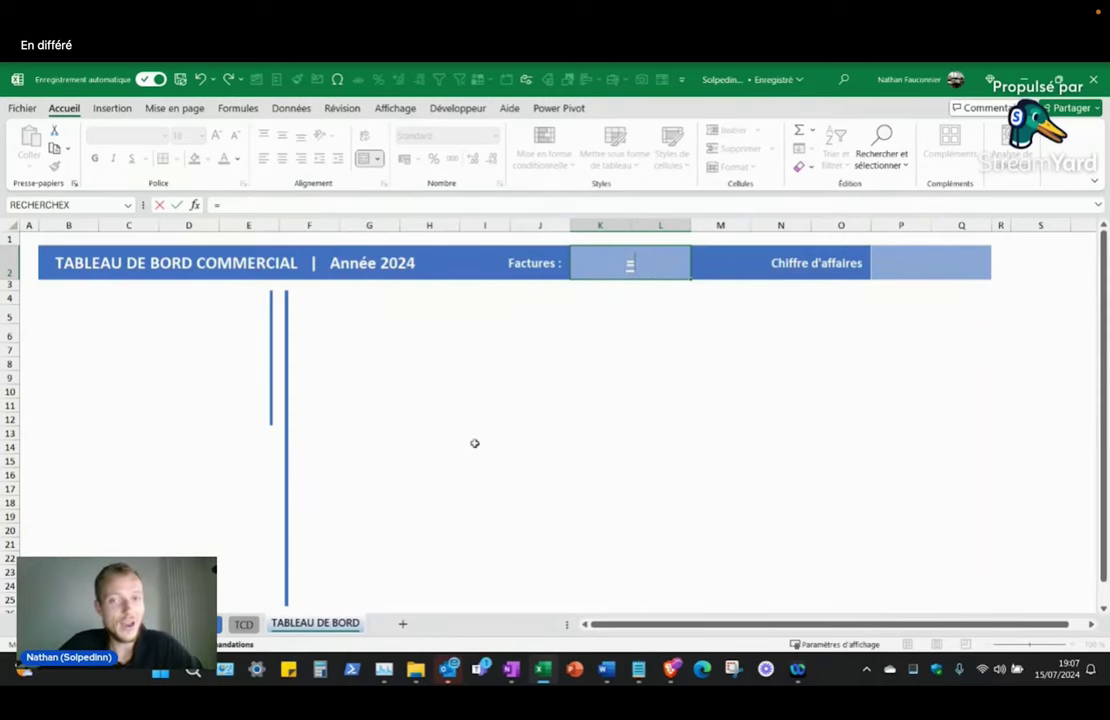
Step: Reference TCD 1's invoice count 459 in cell B6 of the TCD sheet for the Factures formula
{"action": "left_click", "coordinate": [245, 624]}
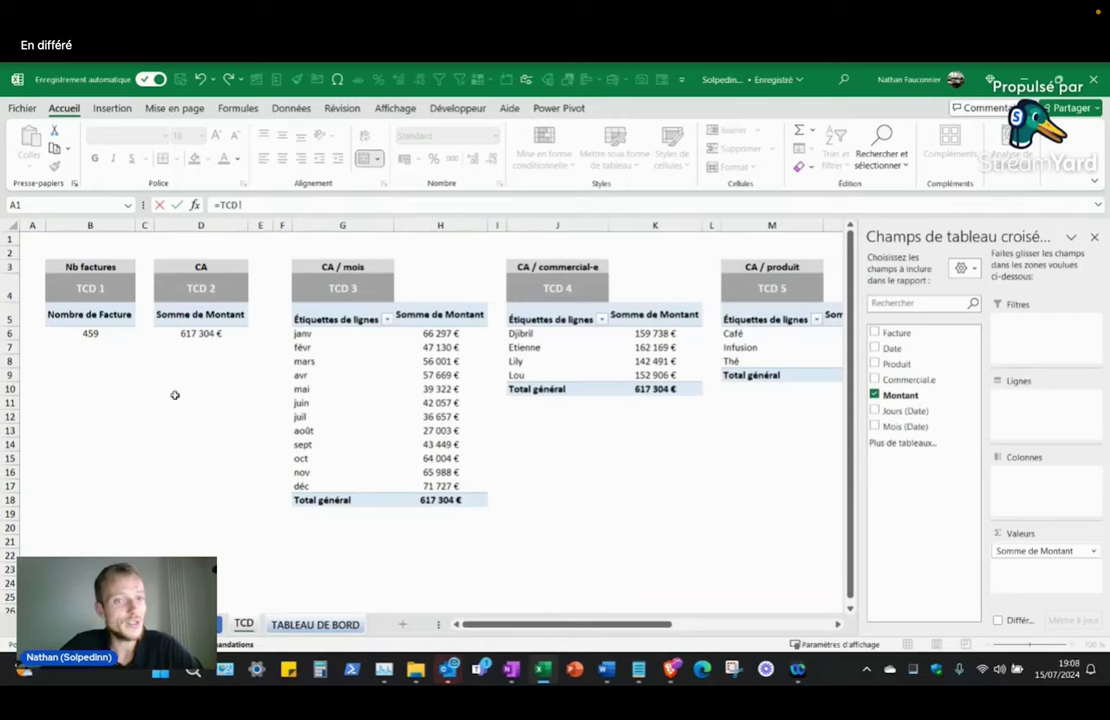
{"action": "left_click", "coordinate": [105, 332]}
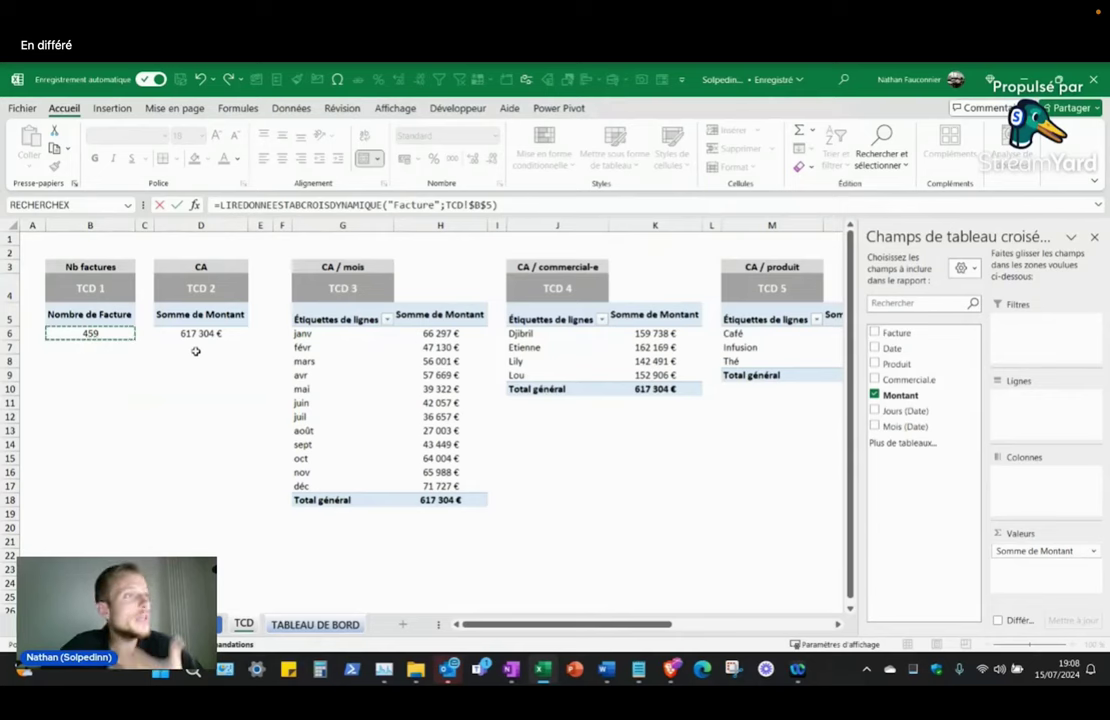
{"action": "left_click", "coordinate": [219, 204]}
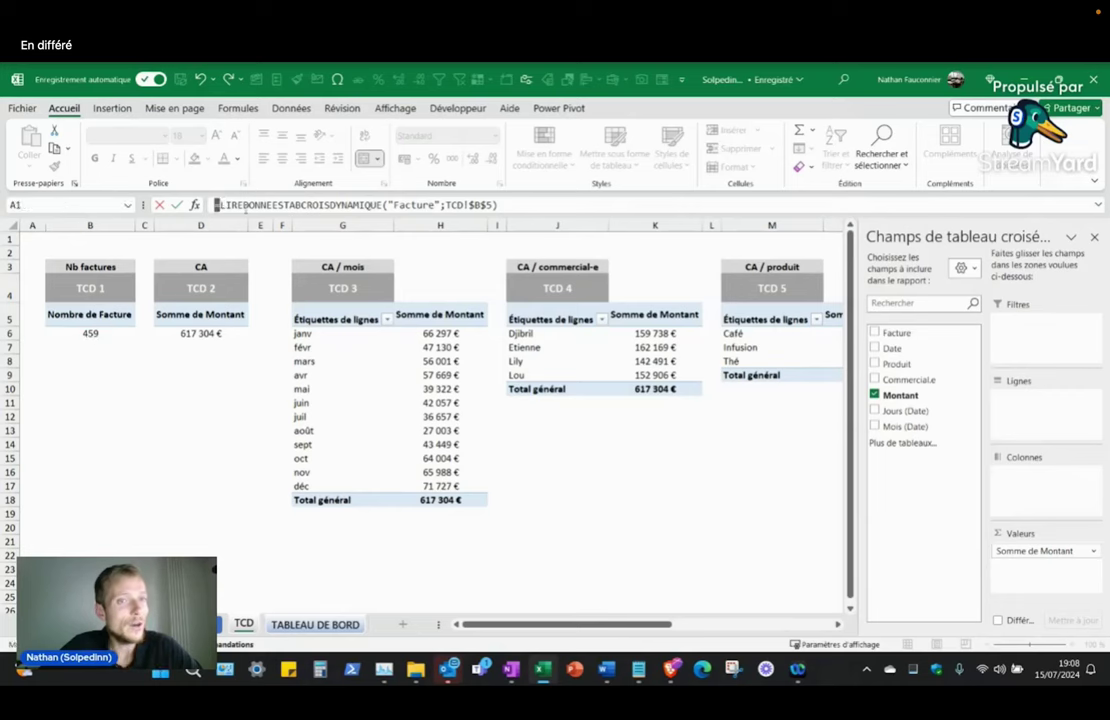
{"action": "left_click", "coordinate": [80, 330]}
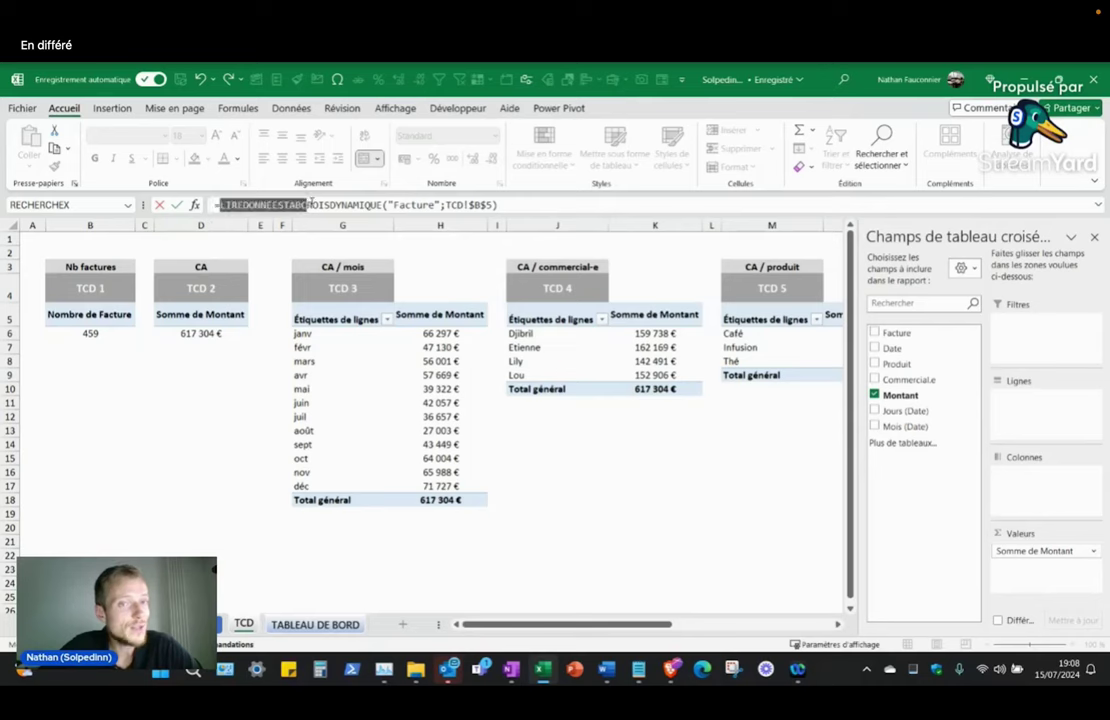
Step: Review the LIREDONNEESTABCROISDYNAMIQUE arguments (Facture, TCD!$B$5) and confirm the formula so 459 appears
{"action": "left_click", "coordinate": [244, 204]}
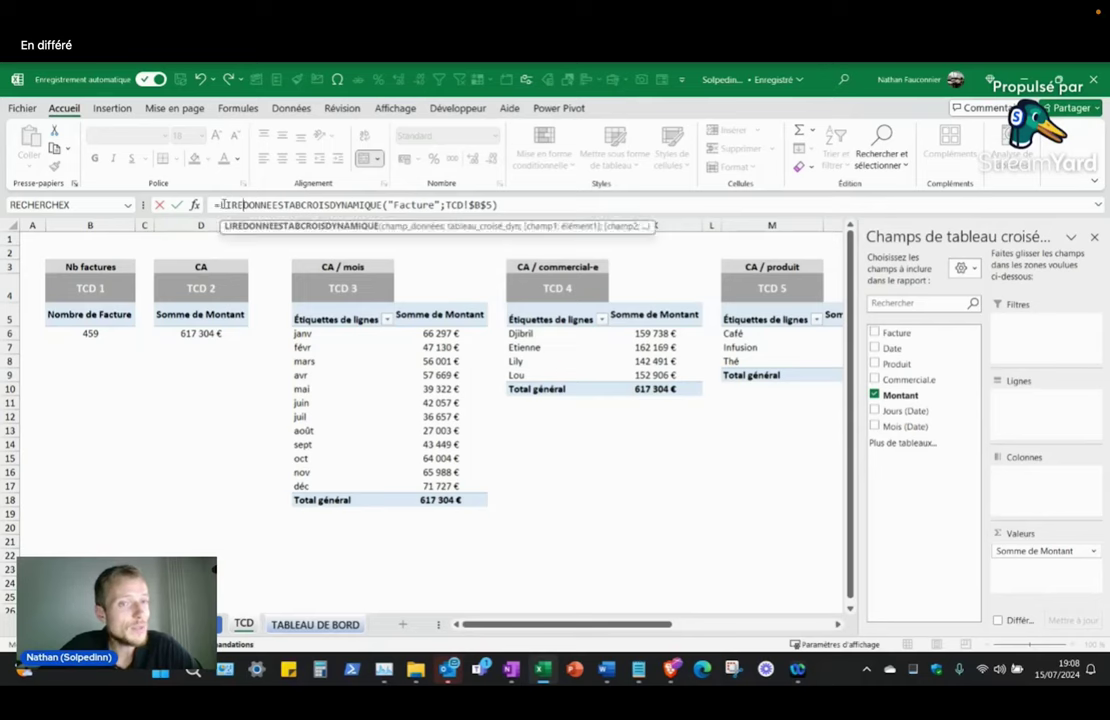
{"action": "left_click_drag", "start_coordinate": [222, 204], "coordinate": [386, 204]}
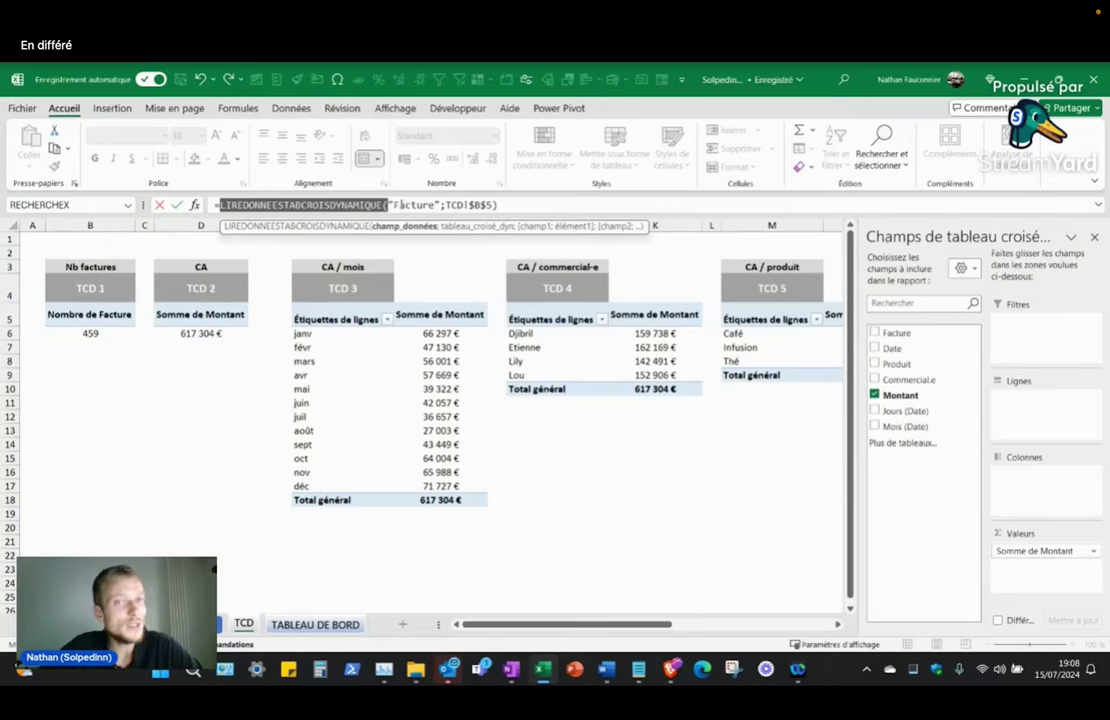
{"action": "left_click_drag", "start_coordinate": [388, 204], "coordinate": [441, 204]}
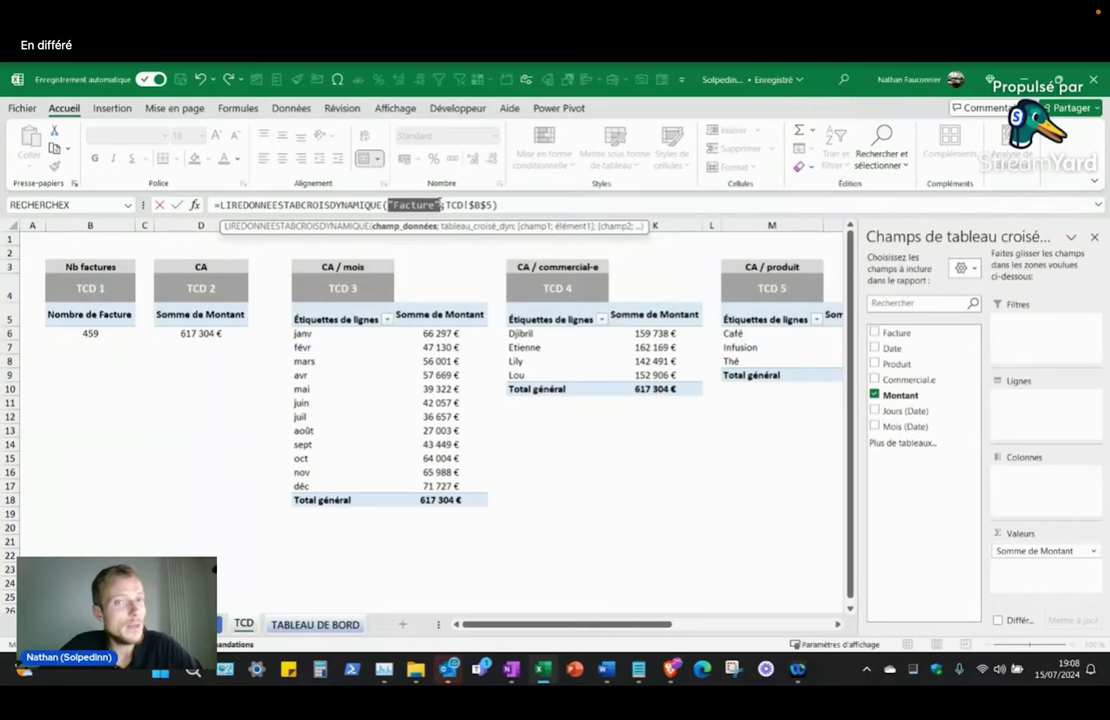
{"action": "left_click", "coordinate": [421, 204]}
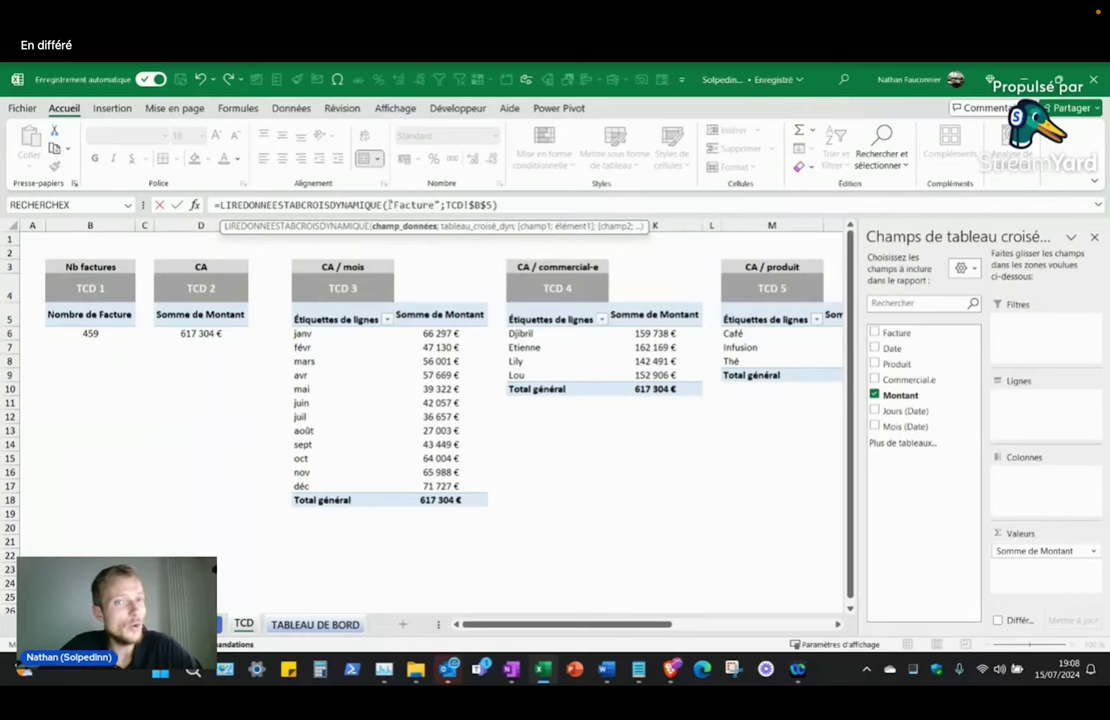
{"action": "left_click_drag", "start_coordinate": [390, 204], "coordinate": [437, 204]}
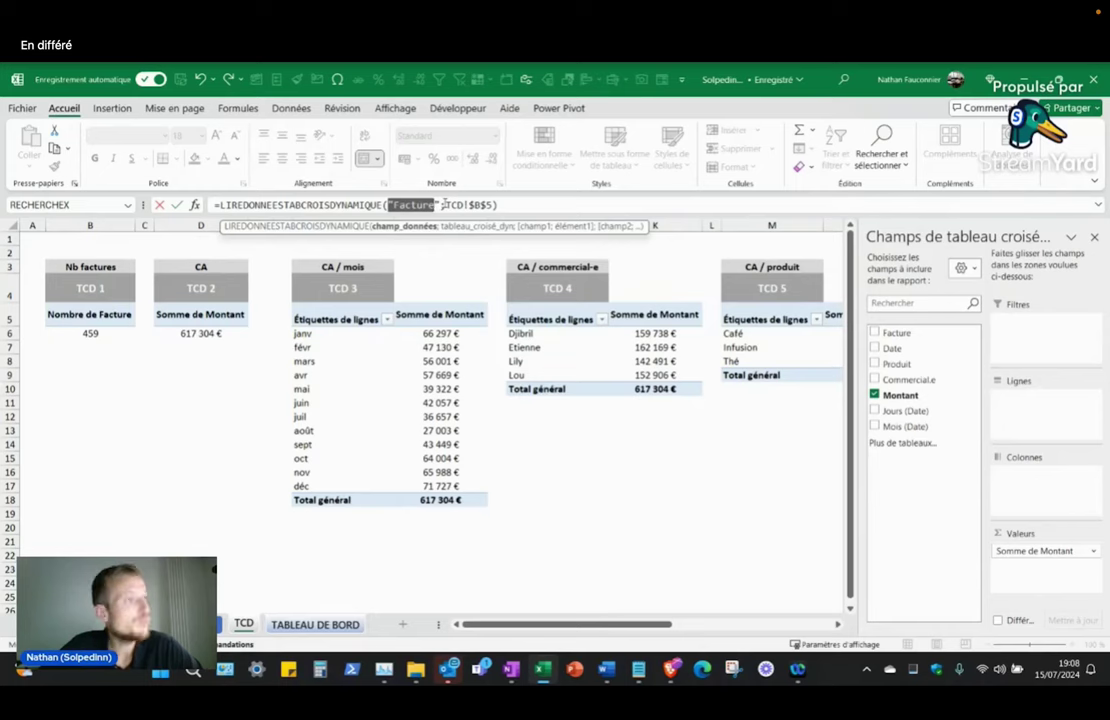
{"action": "left_click_drag", "start_coordinate": [446, 204], "coordinate": [493, 204]}
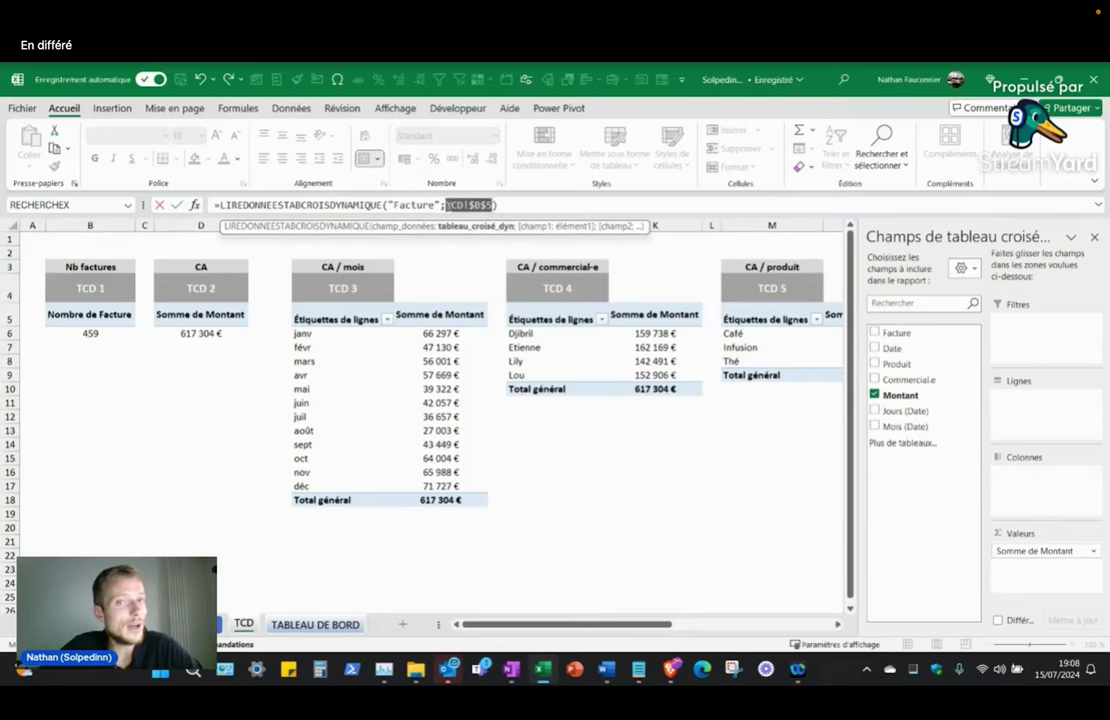
{"action": "left_click", "coordinate": [349, 204]}
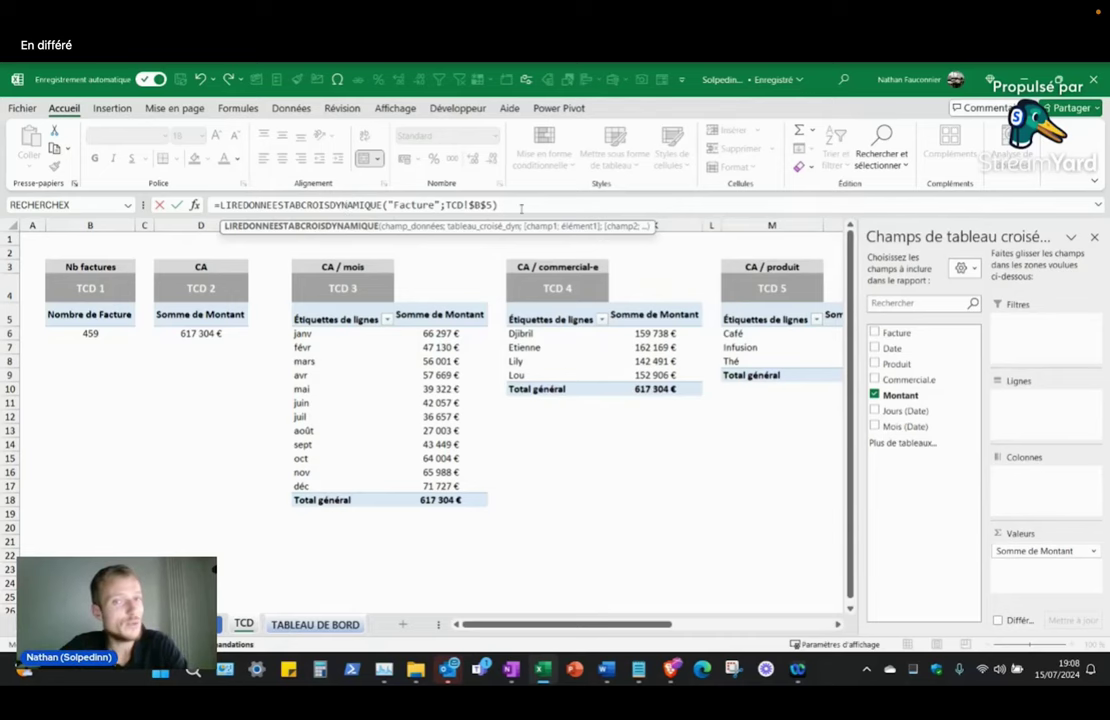
{"action": "key", "text": "Return"}
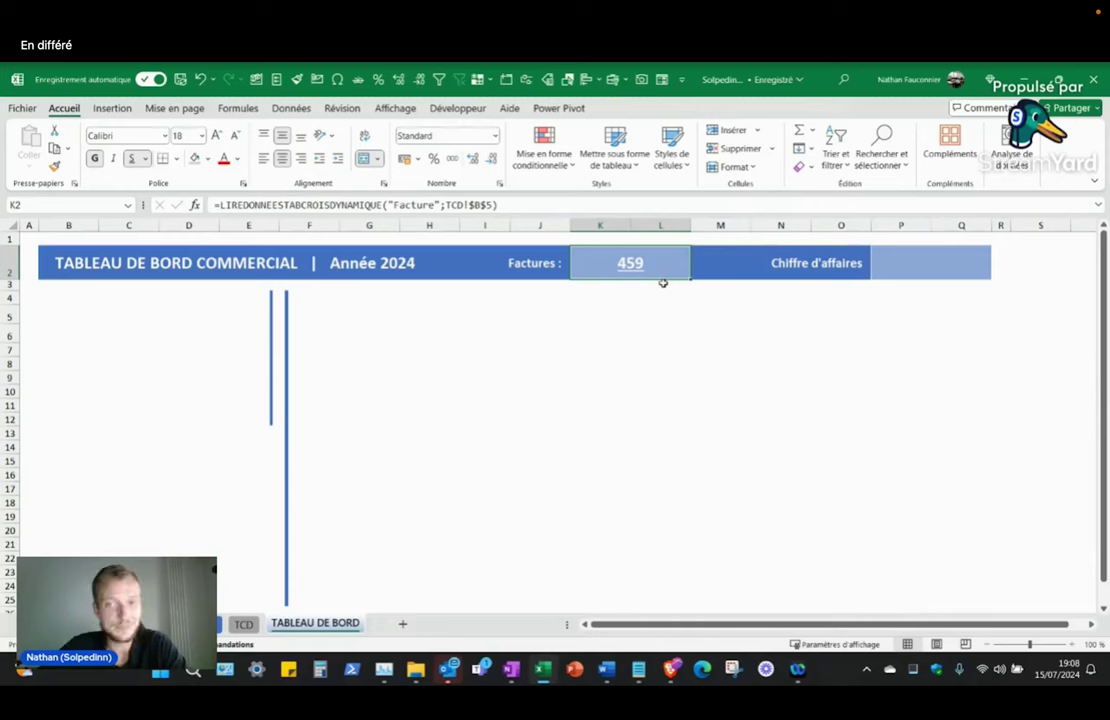
Step: Fill the Chiffre d'affaires cell P2 with a pivot formula on TCD 2's Montant total, 617 304 €
{"action": "left_click", "coordinate": [939, 264]}
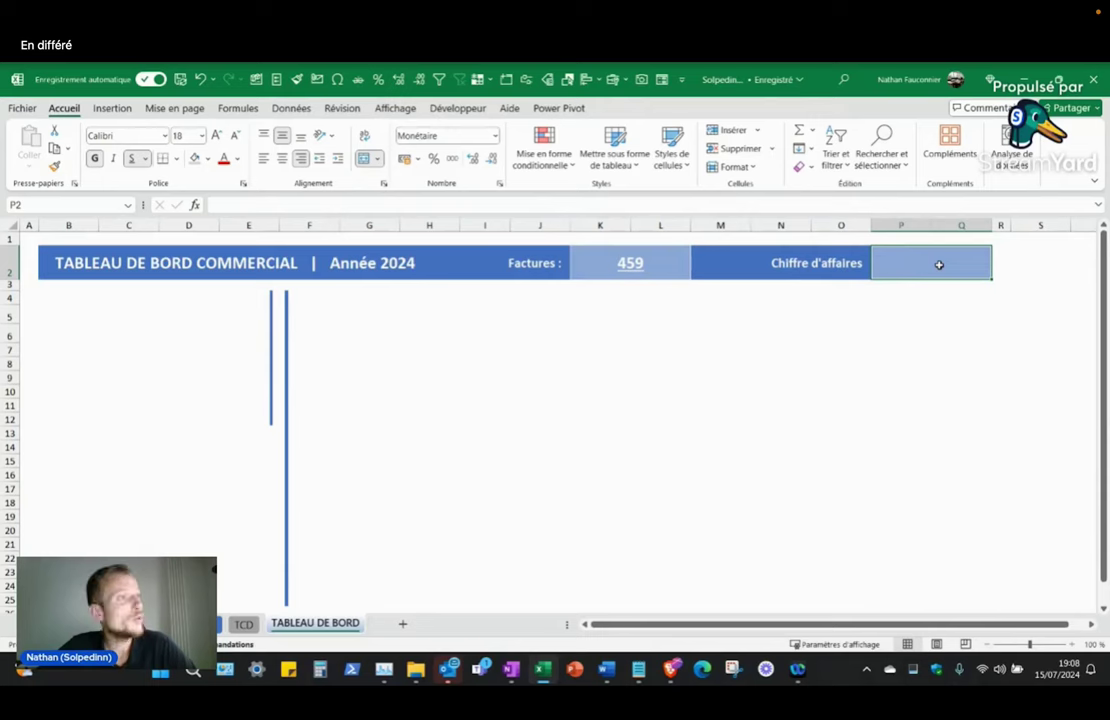
{"action": "type", "text": "="}
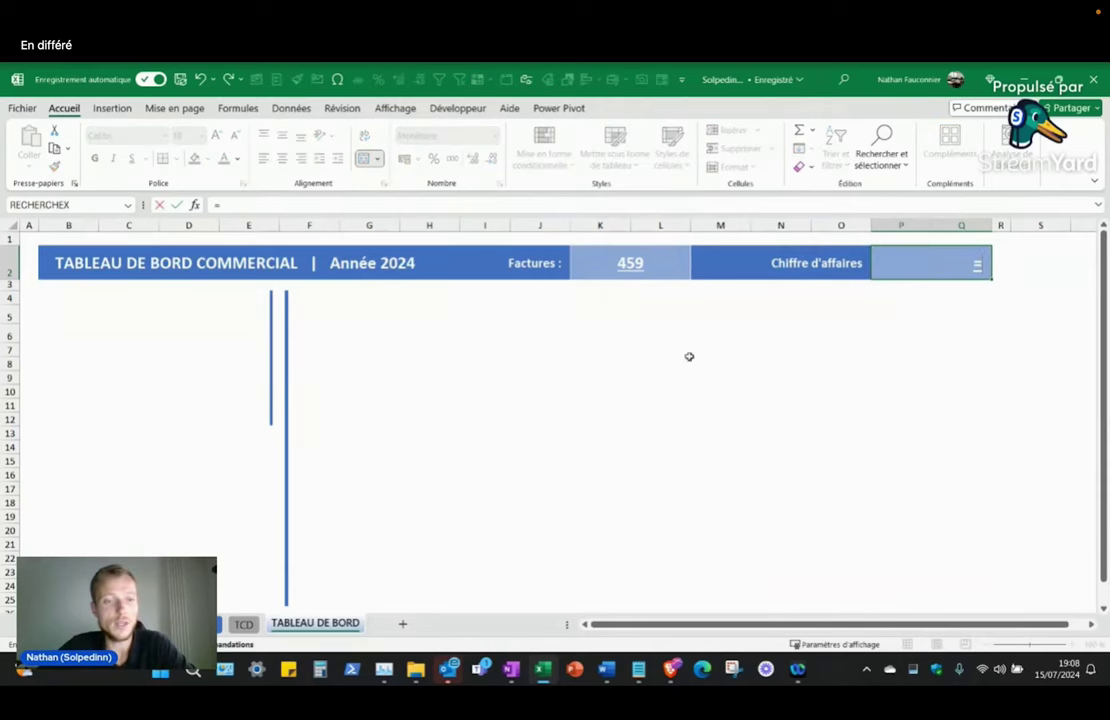
{"action": "left_click", "coordinate": [243, 623]}
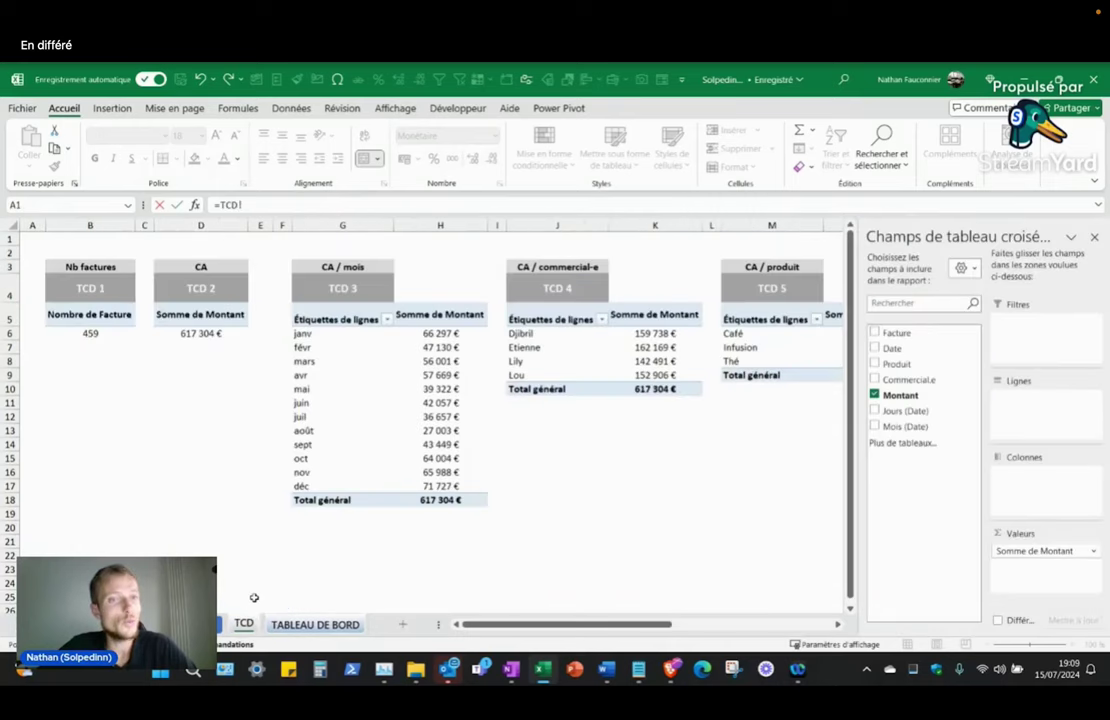
{"action": "left_click", "coordinate": [214, 332]}
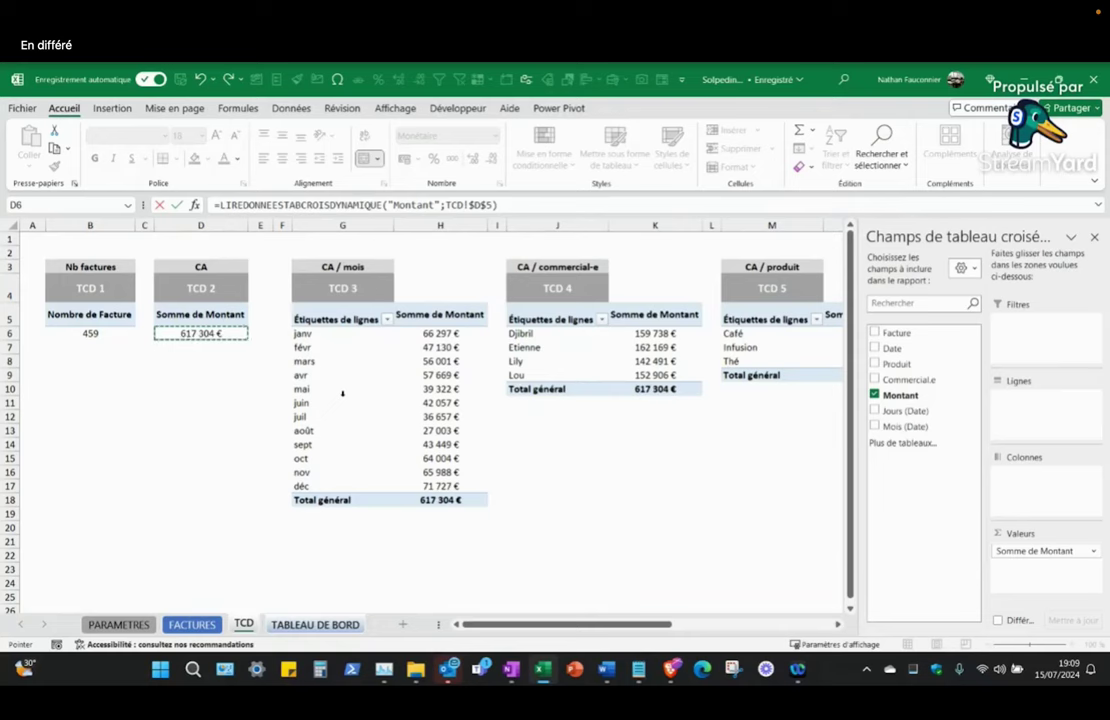
{"action": "key", "text": "Return"}
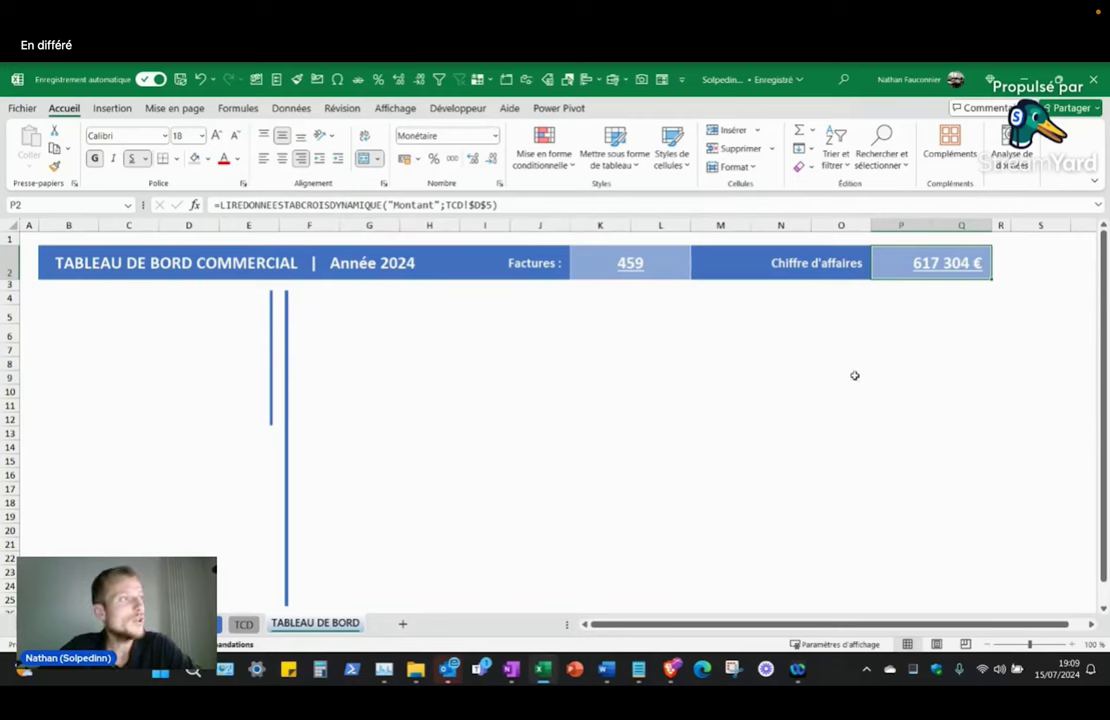
{"action": "key", "text": "alt+Tab"}
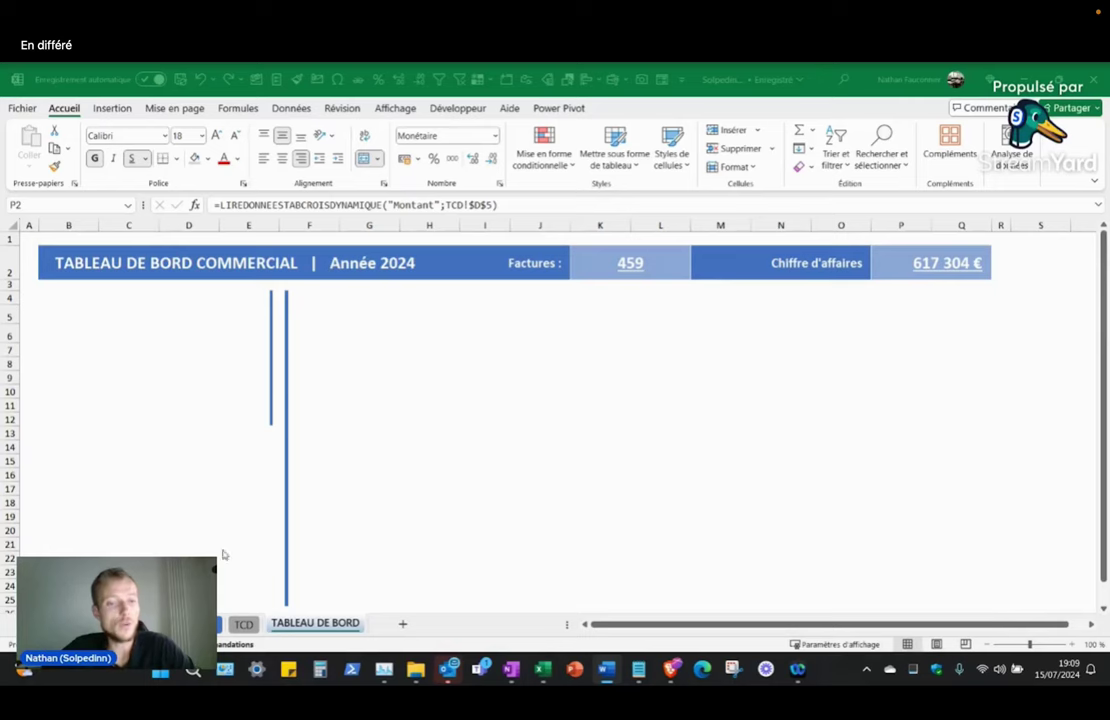
{"action": "left_click", "coordinate": [243, 623]}
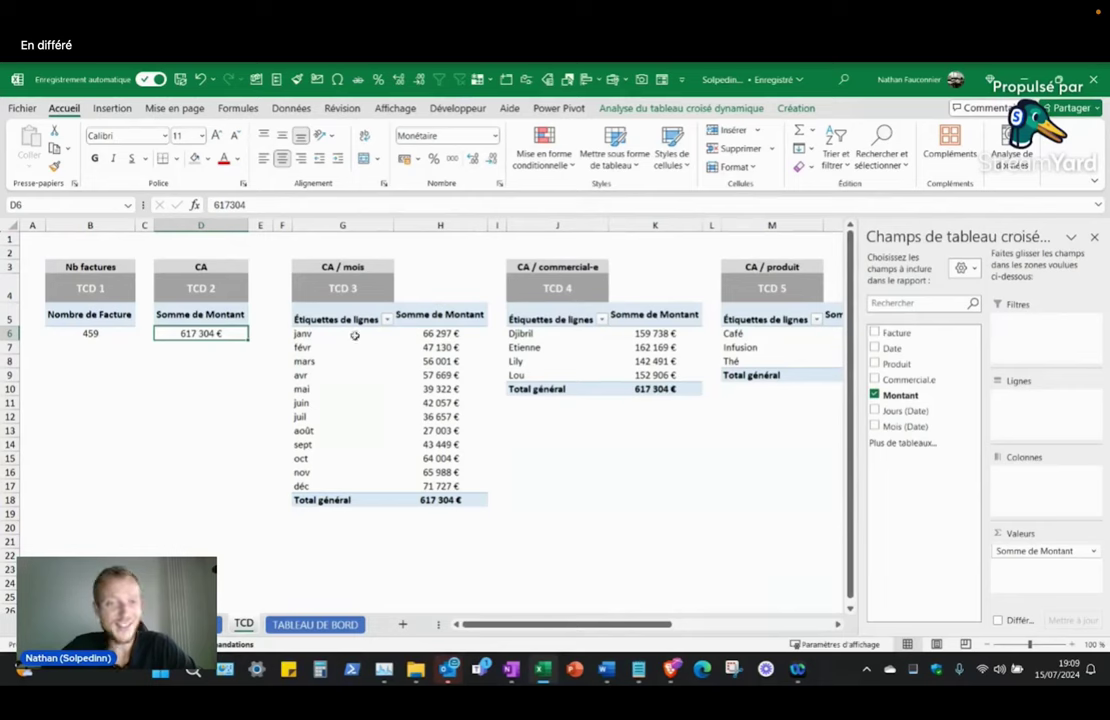
Step: Select pivot table TCD 3 and insert a Graphique croisé dynamique with Histogramme groupé
{"action": "mouse_move", "coordinate": [345, 319]}
{"action": "left_mouse_down"}
{"action": "mouse_move", "coordinate": [471, 471]}
{"action": "mouse_move", "coordinate": [470, 499]}
{"action": "left_mouse_up"}
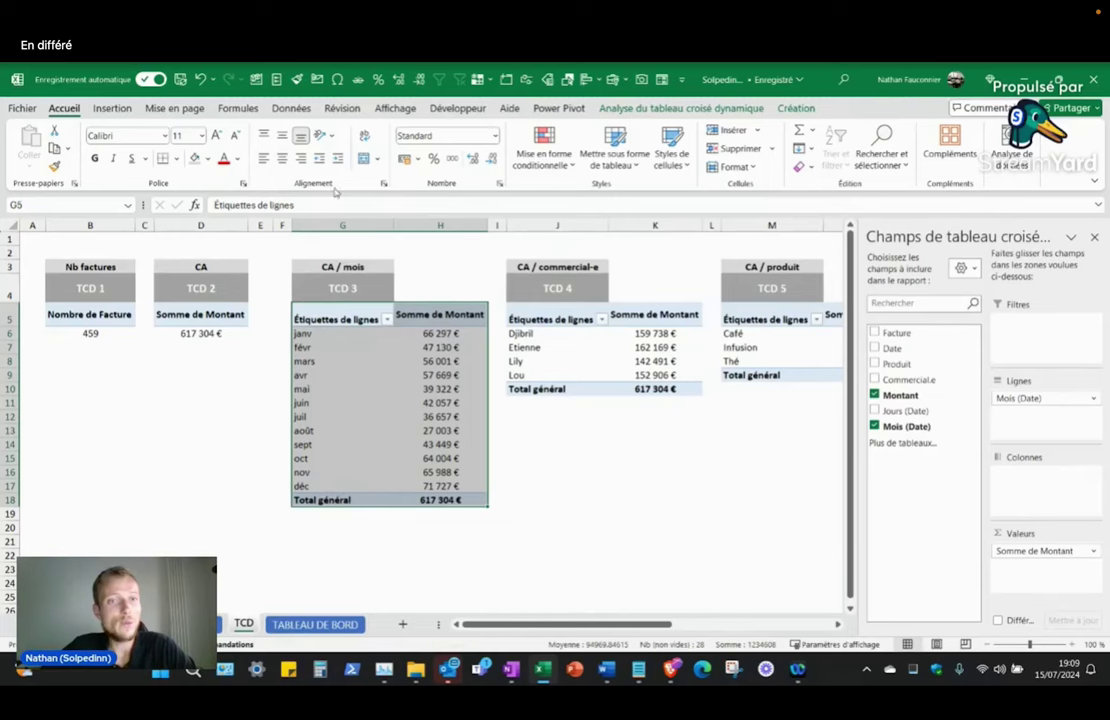
{"action": "left_click", "coordinate": [117, 114]}
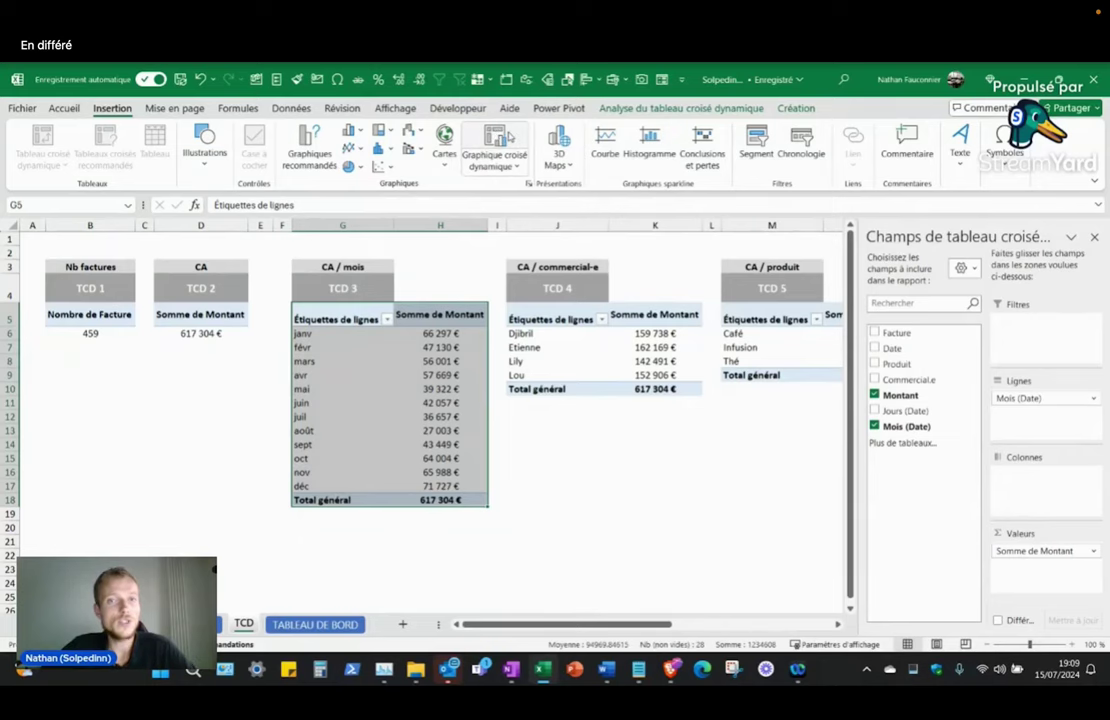
{"action": "left_click", "coordinate": [507, 138]}
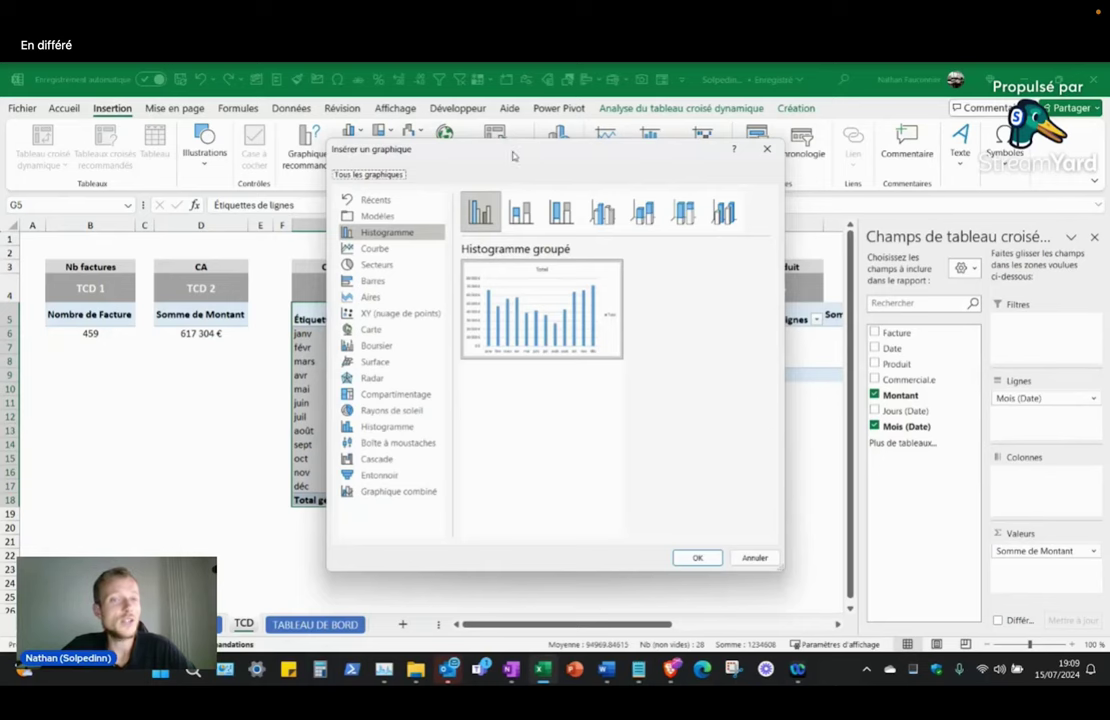
{"action": "left_click_drag", "start_coordinate": [513, 155], "coordinate": [413, 148]}
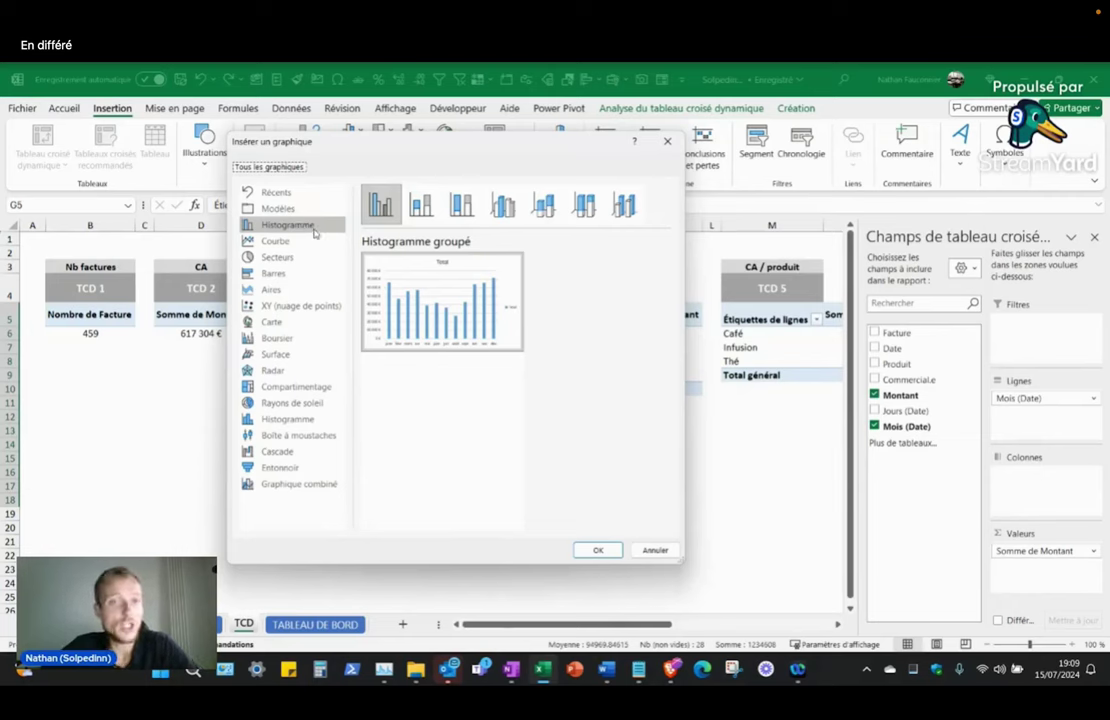
{"action": "mouse_move", "coordinate": [541, 309]}
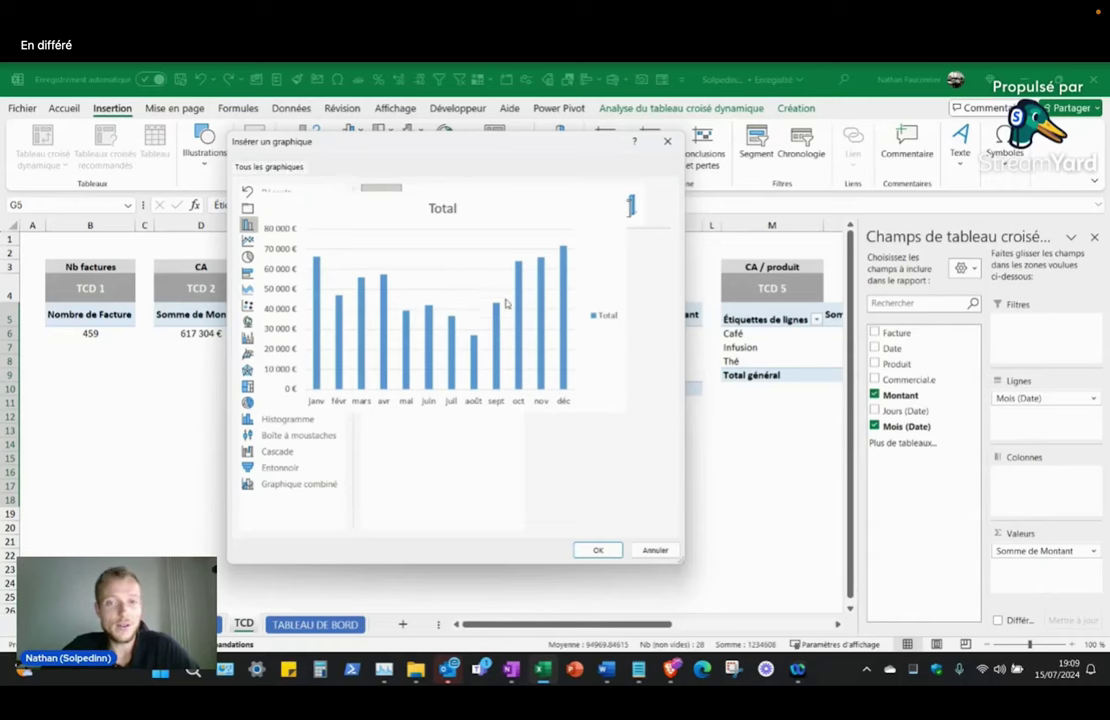
{"action": "left_click", "coordinate": [612, 553]}
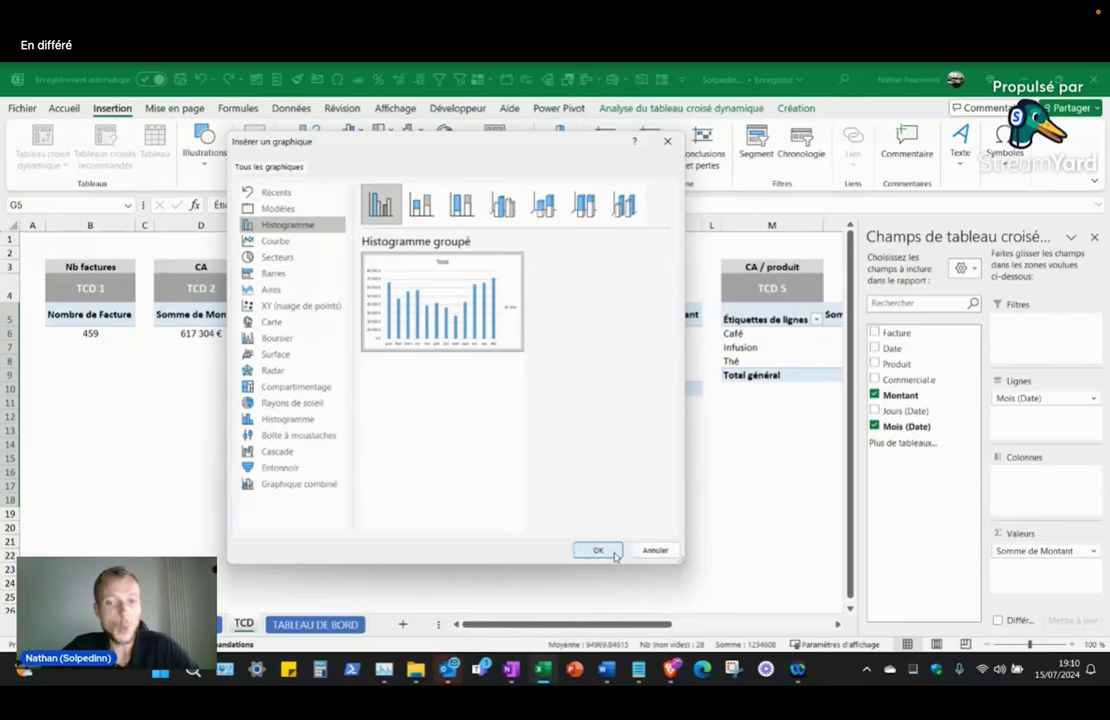
Step: Place the monthly revenue pivot chart below the left pivot tables and browse its elements, styles and chart type
{"action": "left_click_drag", "start_coordinate": [547, 321], "coordinate": [371, 373]}
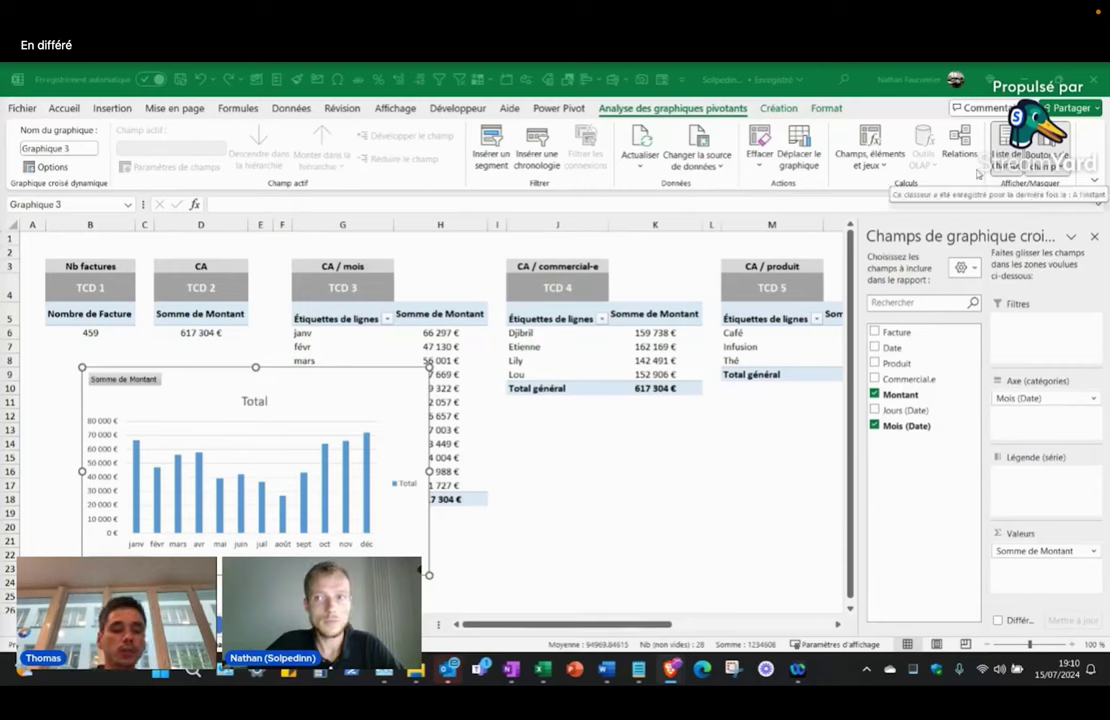
{"action": "left_click", "coordinate": [778, 108]}
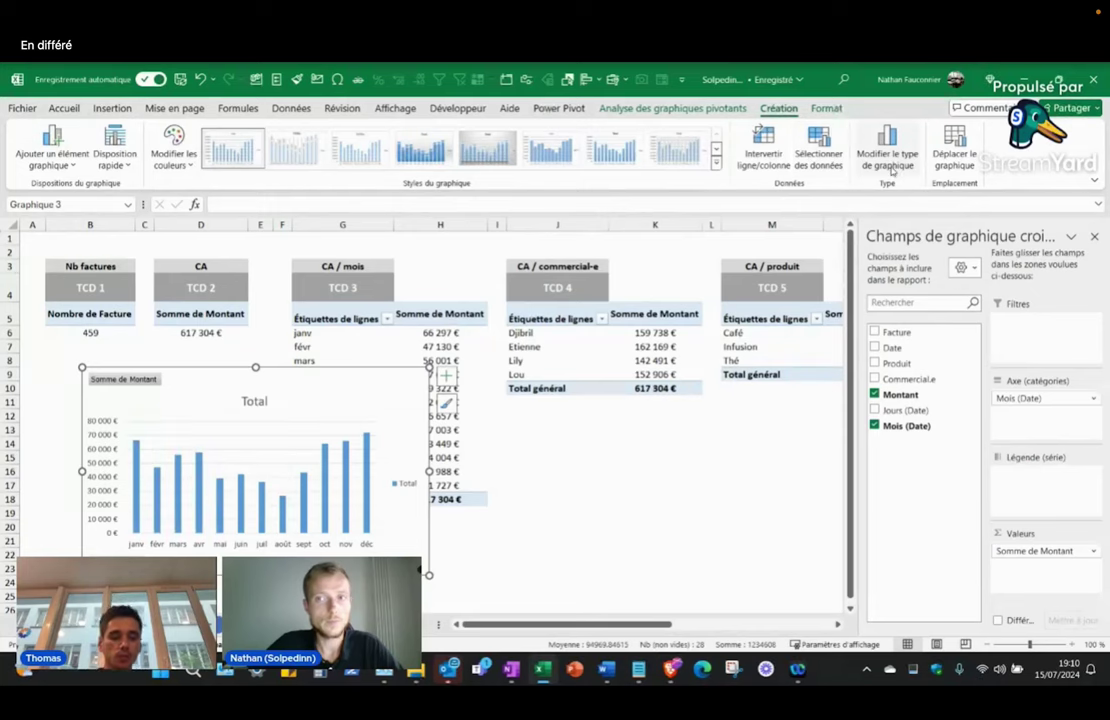
{"action": "left_click", "coordinate": [446, 376]}
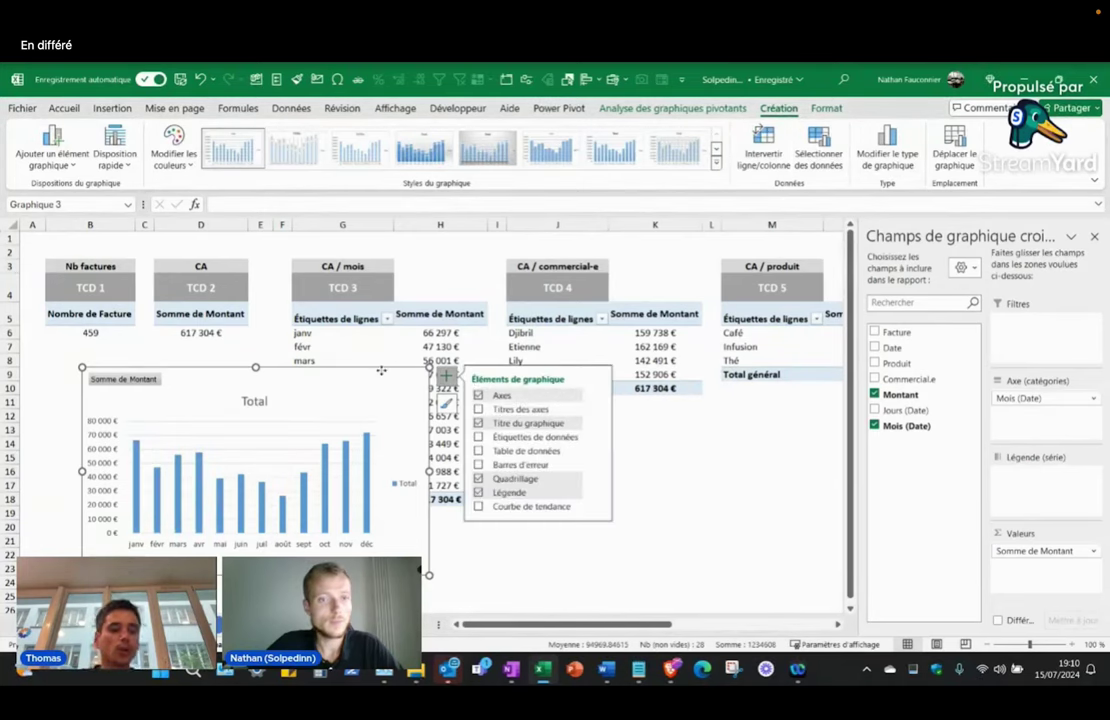
{"action": "left_click_drag", "start_coordinate": [385, 370], "coordinate": [364, 389]}
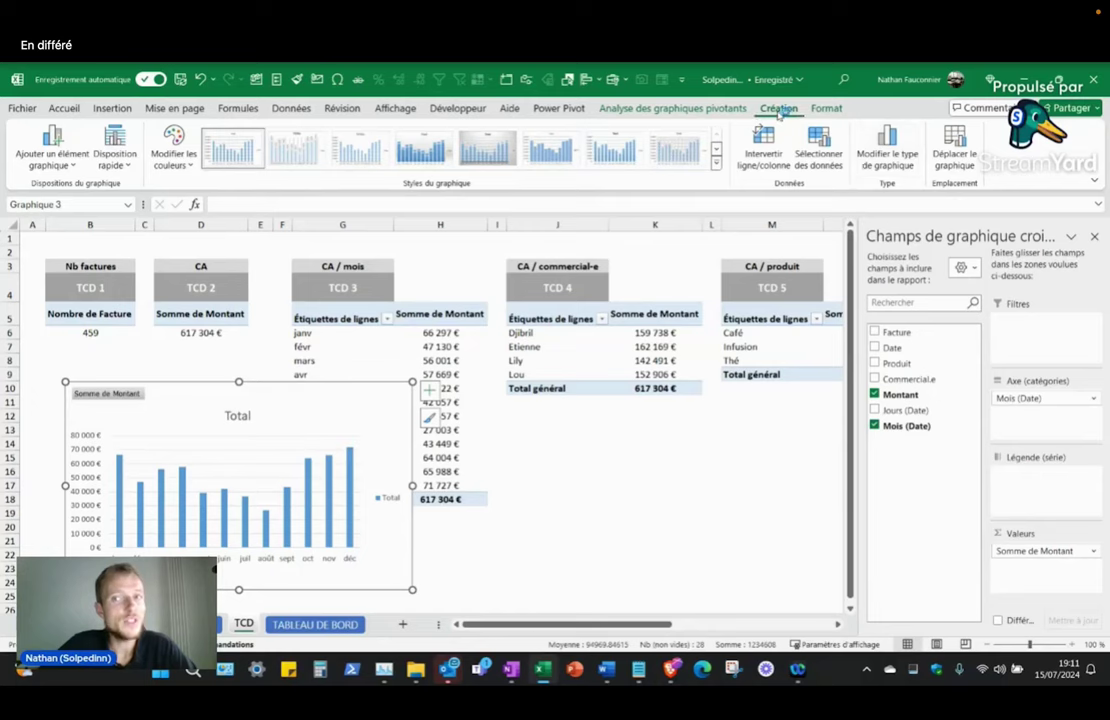
{"action": "left_click", "coordinate": [429, 390]}
{"action": "left_click", "coordinate": [429, 417]}
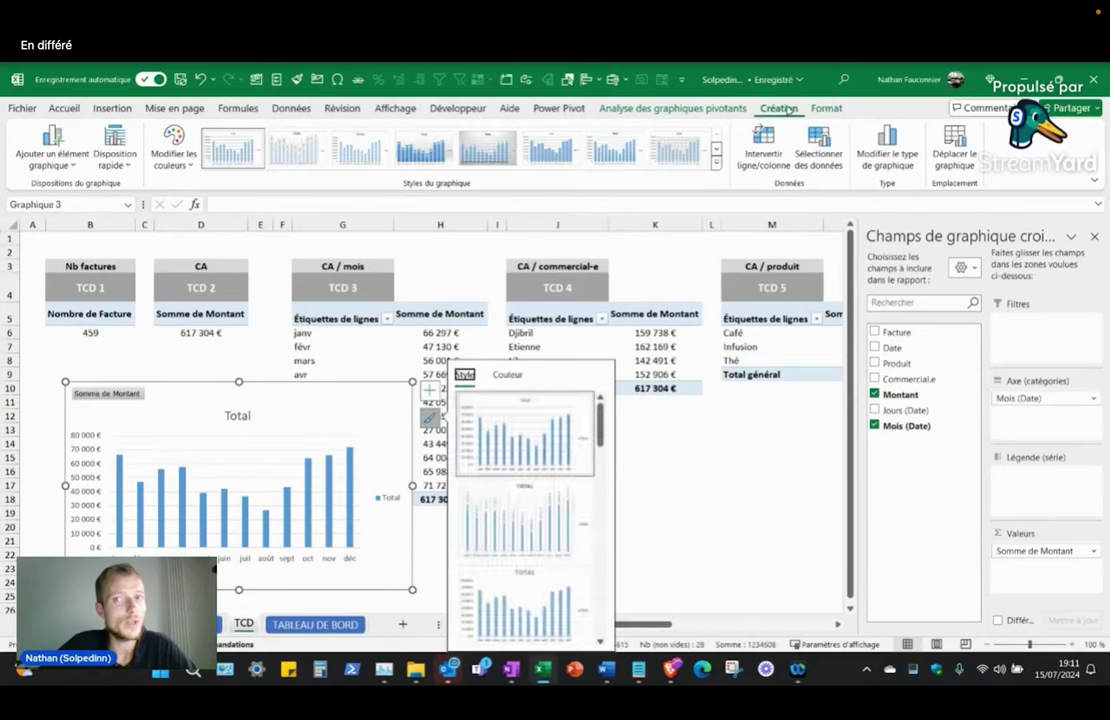
{"action": "left_click", "coordinate": [887, 150]}
{"action": "left_click_drag", "start_coordinate": [613, 172], "coordinate": [436, 210]}
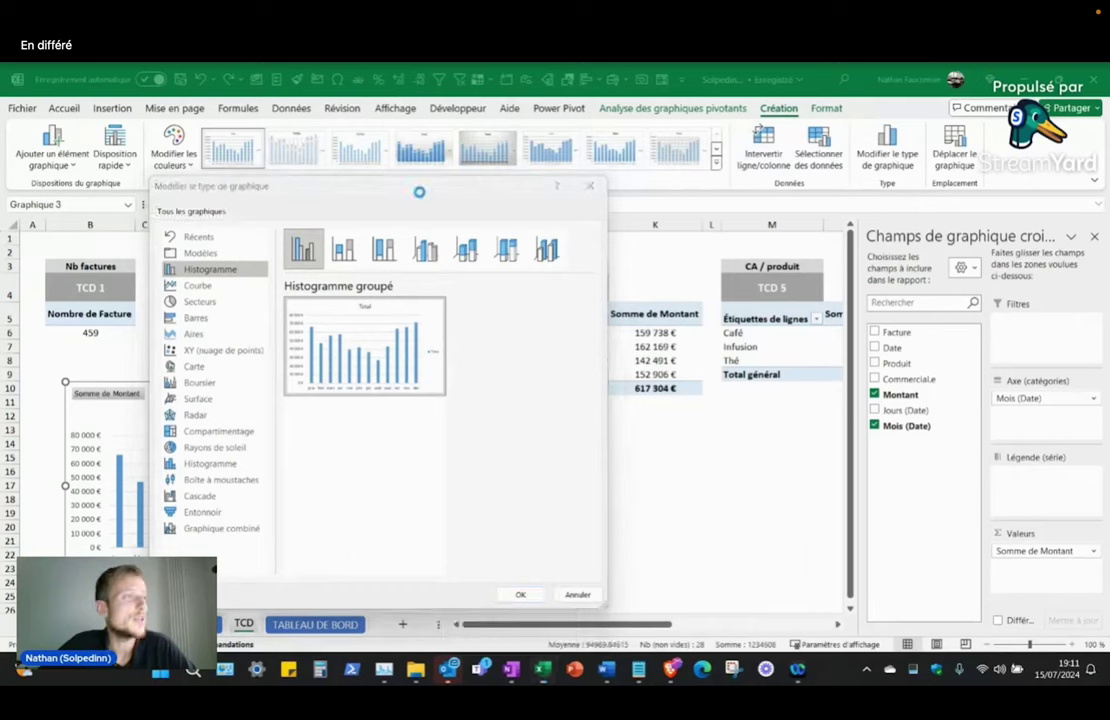
{"action": "left_click", "coordinate": [197, 285]}
{"action": "left_click", "coordinate": [199, 301]}
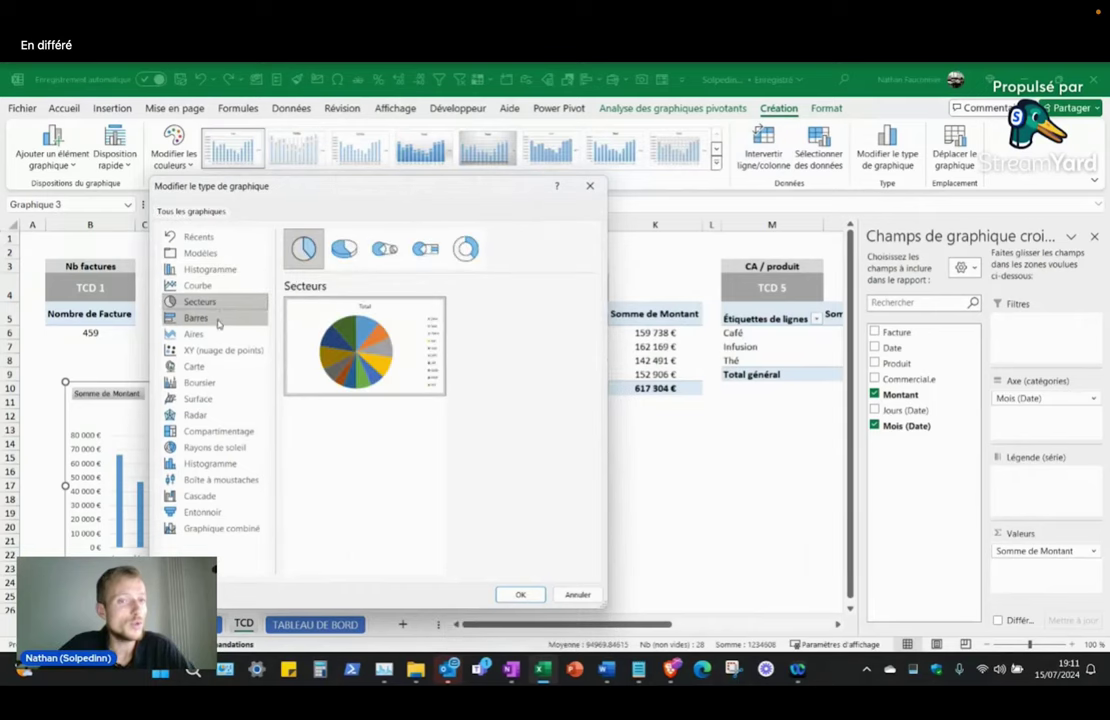
{"action": "left_click", "coordinate": [194, 334]}
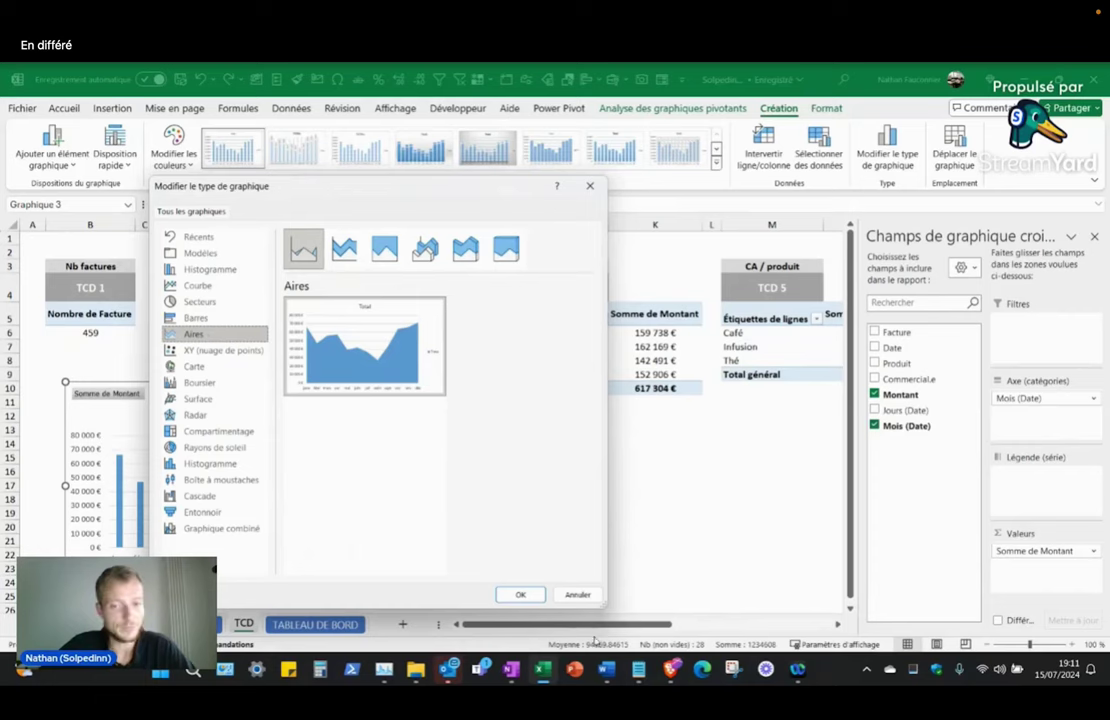
{"action": "left_click", "coordinate": [577, 594]}
{"action": "mouse_move", "coordinate": [300, 384]}
{"action": "left_mouse_down"}
{"action": "mouse_move", "coordinate": [331, 322]}
{"action": "mouse_move", "coordinate": [293, 369]}
{"action": "left_mouse_up"}
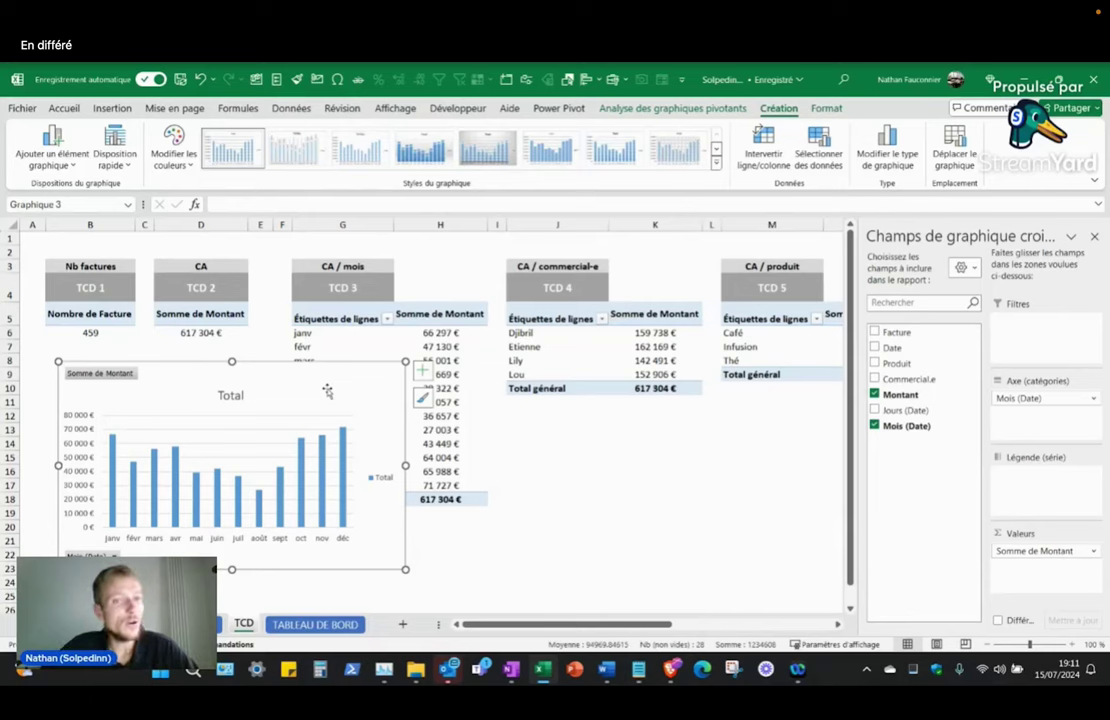
{"action": "left_click", "coordinate": [422, 370]}
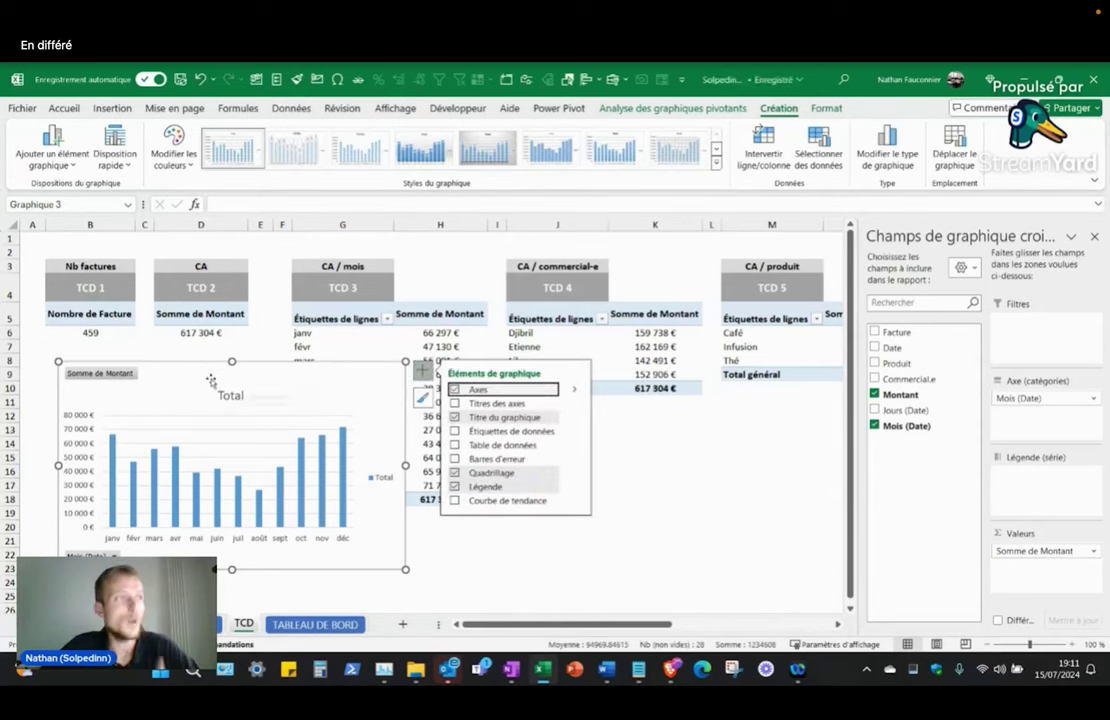
{"action": "left_click_drag", "start_coordinate": [211, 378], "coordinate": [220, 384]}
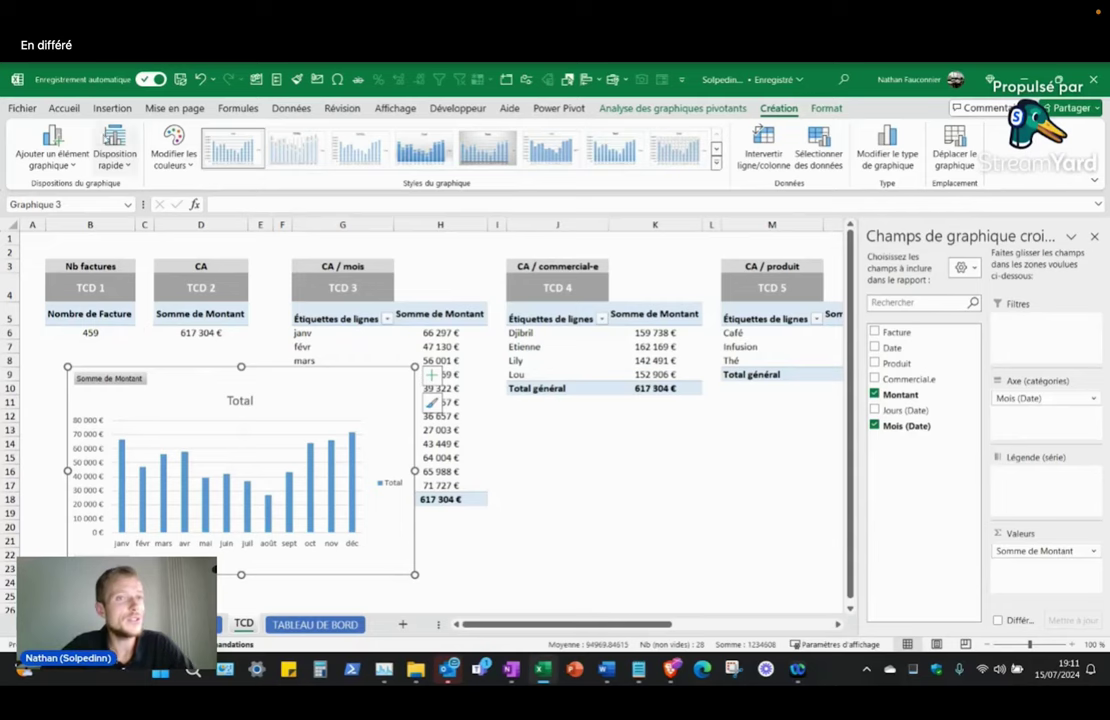
{"action": "left_click", "coordinate": [106, 112]}
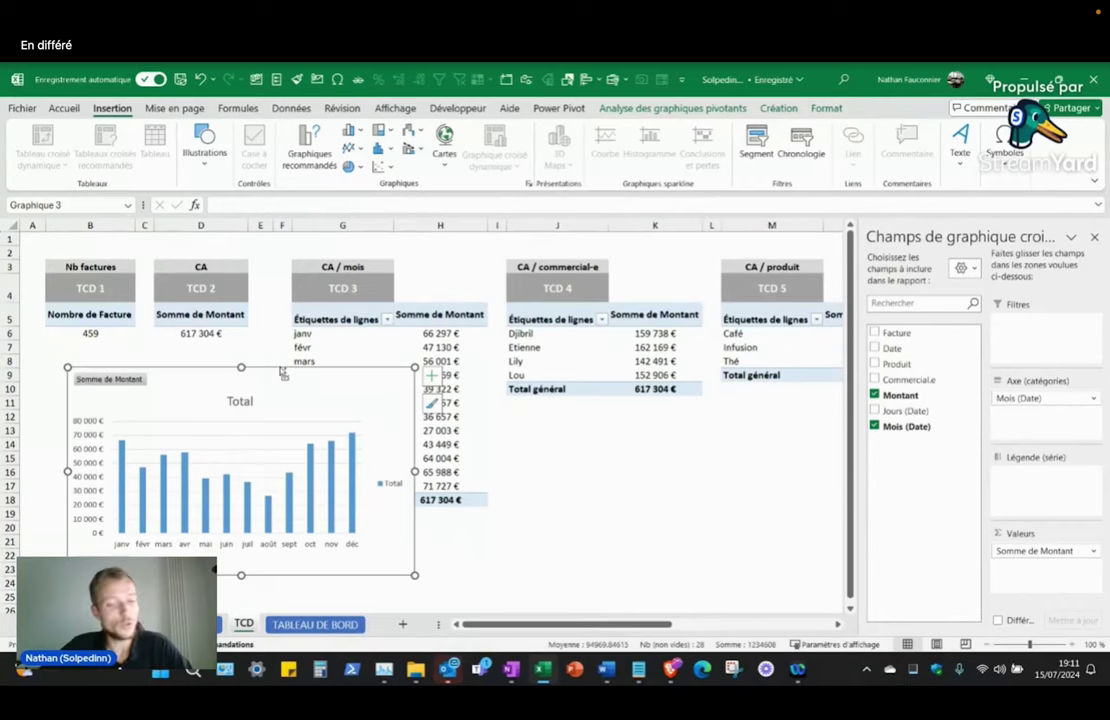
Step: Move the chart to the TABLEAU DE BORD sheet at G5, just under the header, and close the field list
{"action": "key", "text": "Delete"}
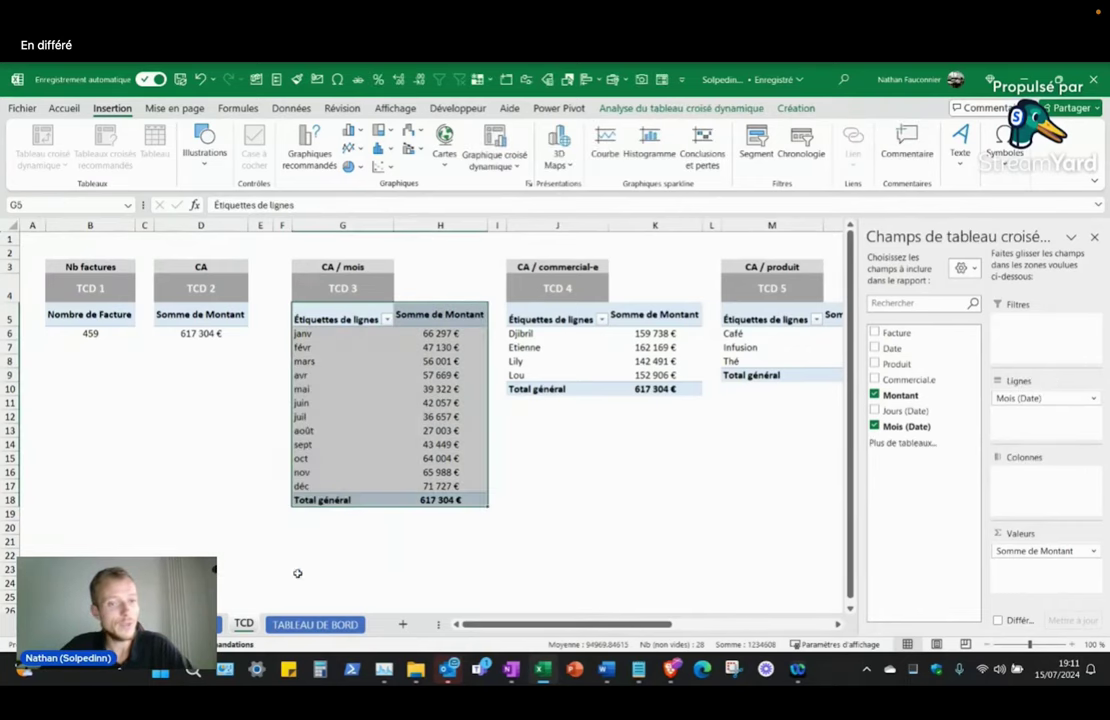
{"action": "left_click", "coordinate": [316, 624]}
{"action": "left_click", "coordinate": [364, 307]}
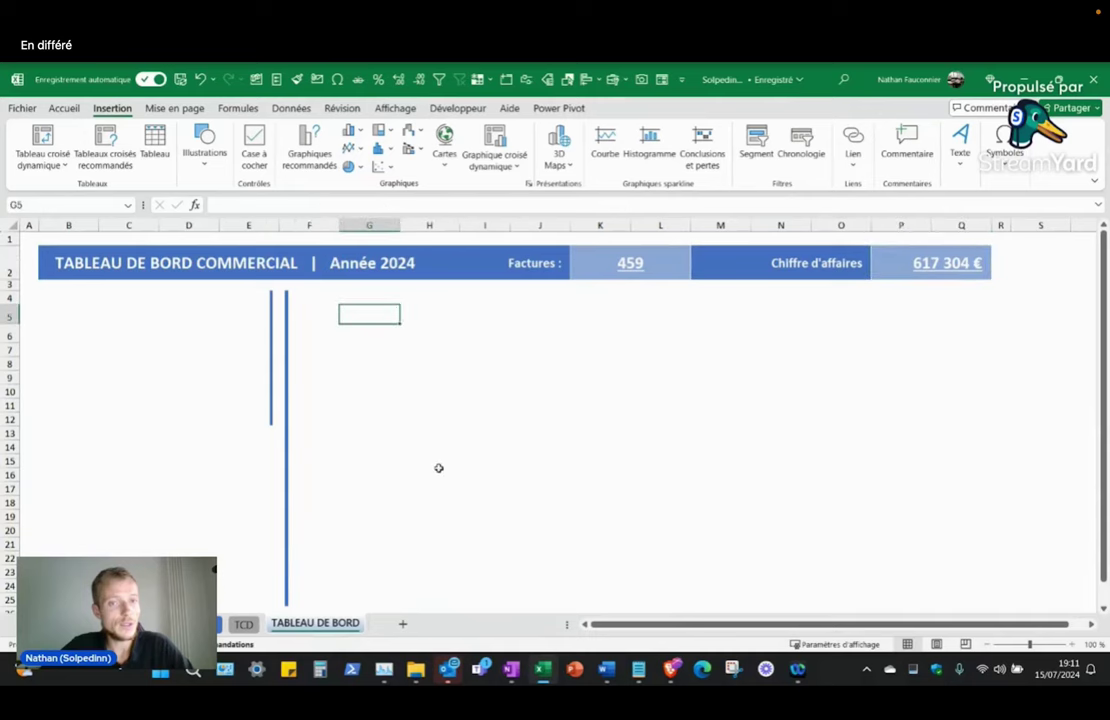
{"action": "key", "text": "ctrl+v"}
{"action": "left_click_drag", "start_coordinate": [476, 358], "coordinate": [420, 300]}
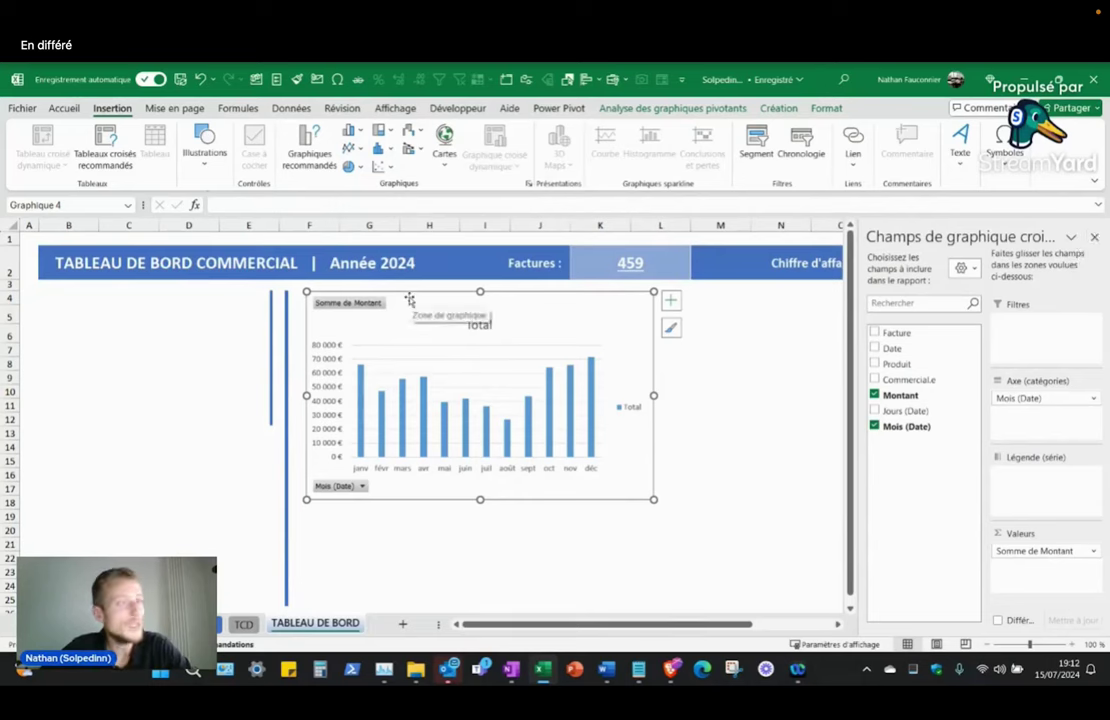
{"action": "left_click", "coordinate": [718, 352]}
{"action": "left_click", "coordinate": [564, 300]}
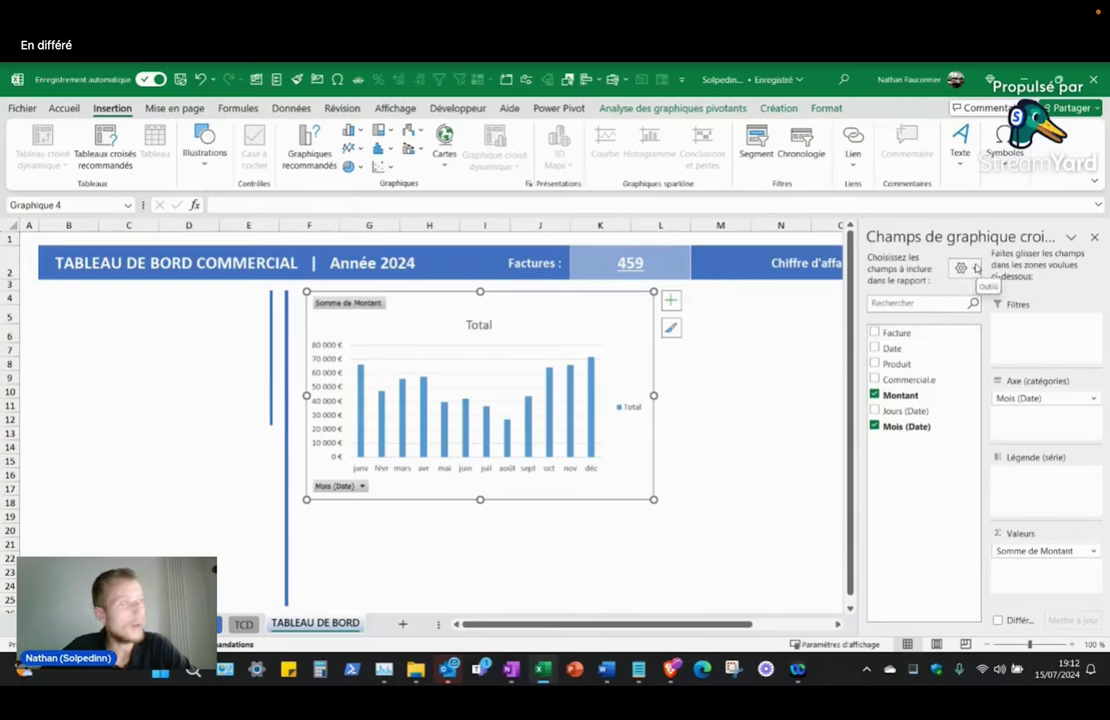
{"action": "left_click", "coordinate": [1097, 237]}
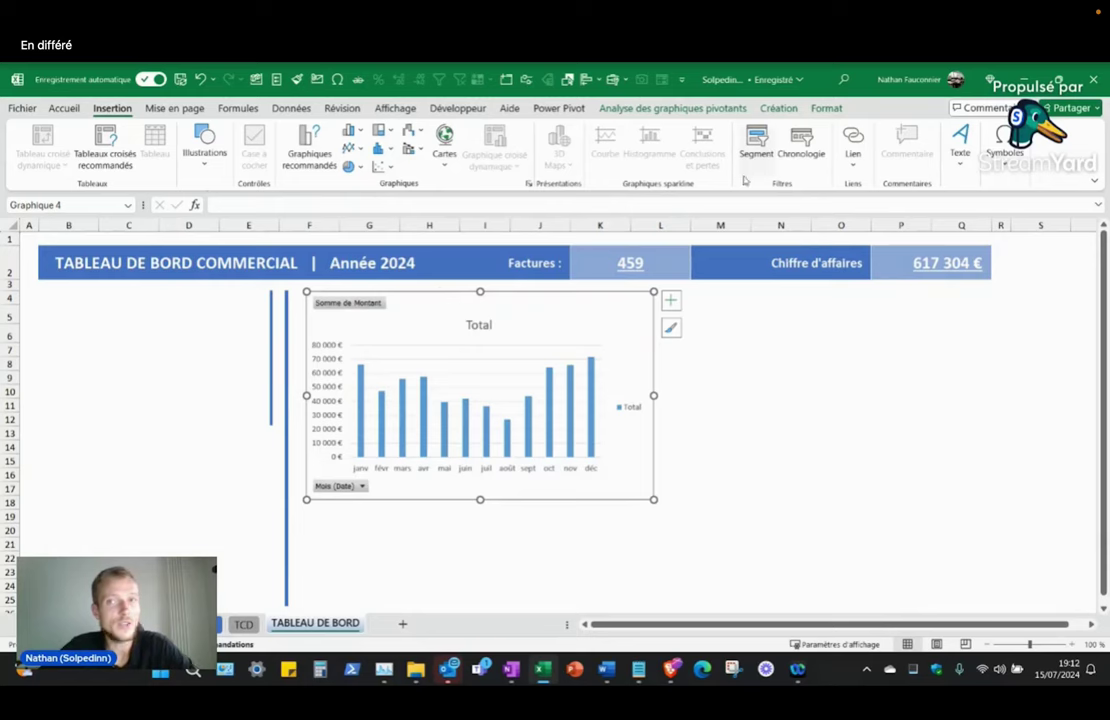
Step: Hide the Somme de Montant value button and the Mois (Date) axis button using Boutons de champ
{"action": "left_click", "coordinate": [826, 110]}
{"action": "left_click", "coordinate": [781, 110]}
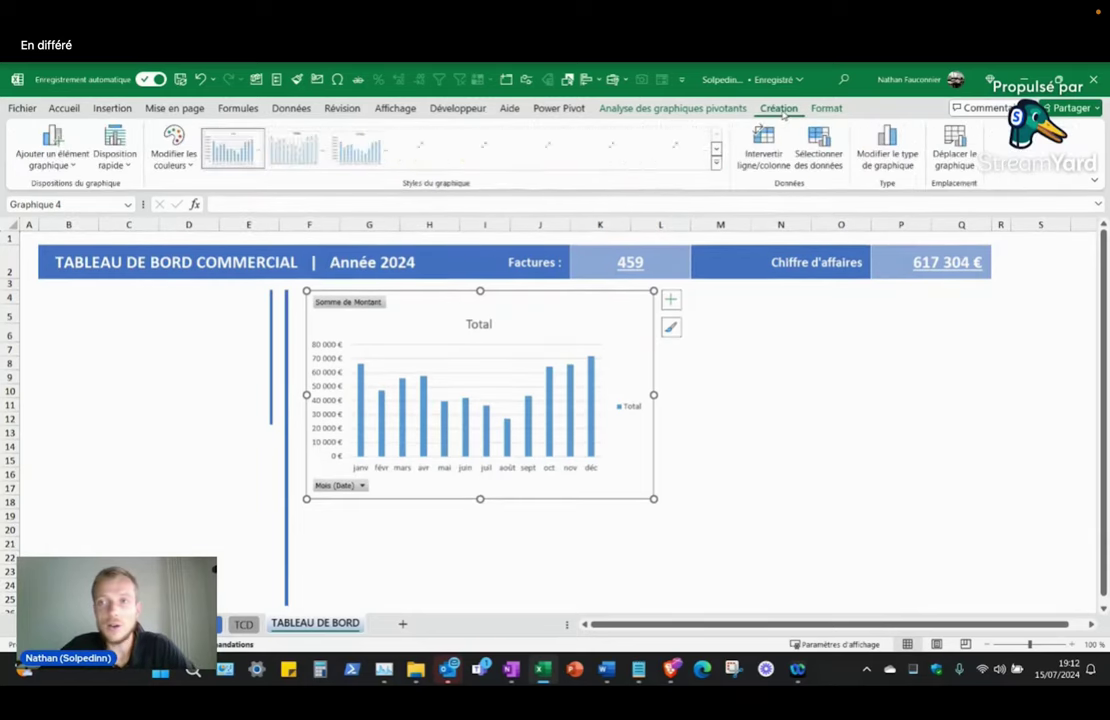
{"action": "left_click", "coordinate": [709, 110]}
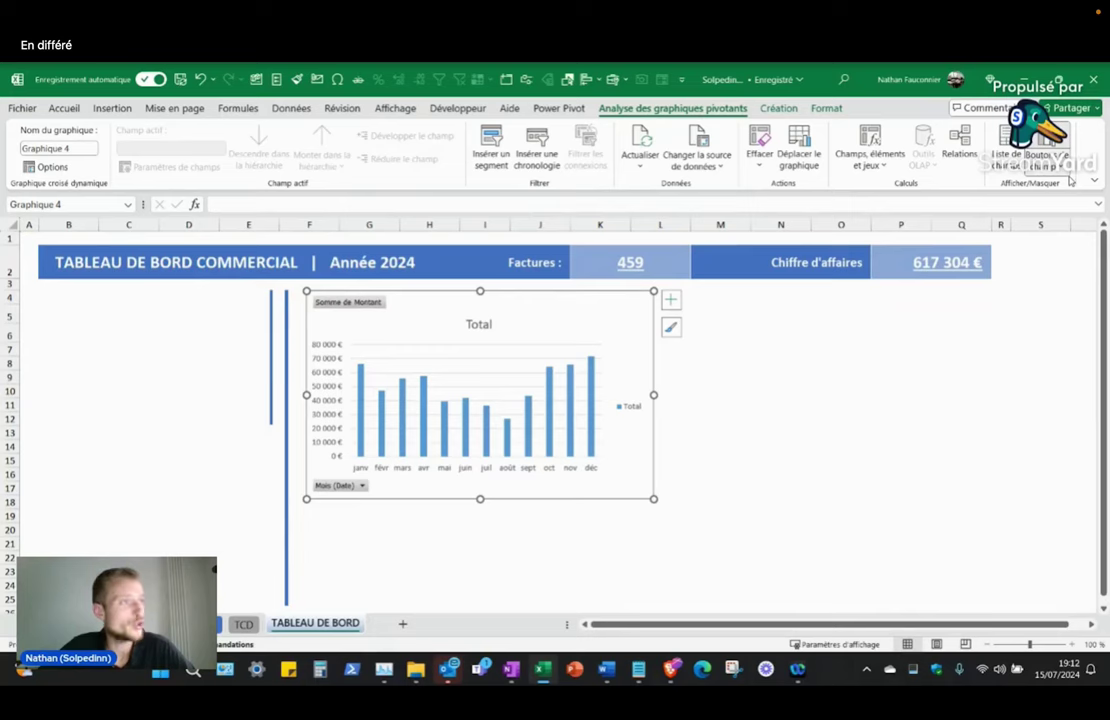
{"action": "left_click", "coordinate": [1060, 168]}
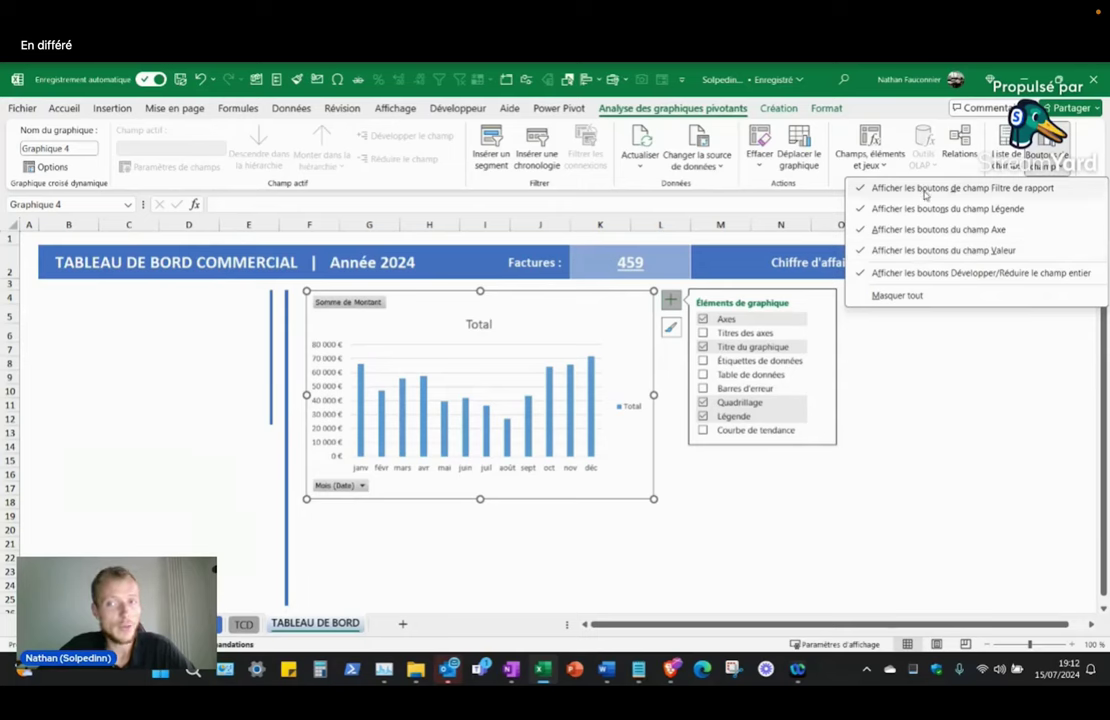
{"action": "left_click", "coordinate": [926, 251]}
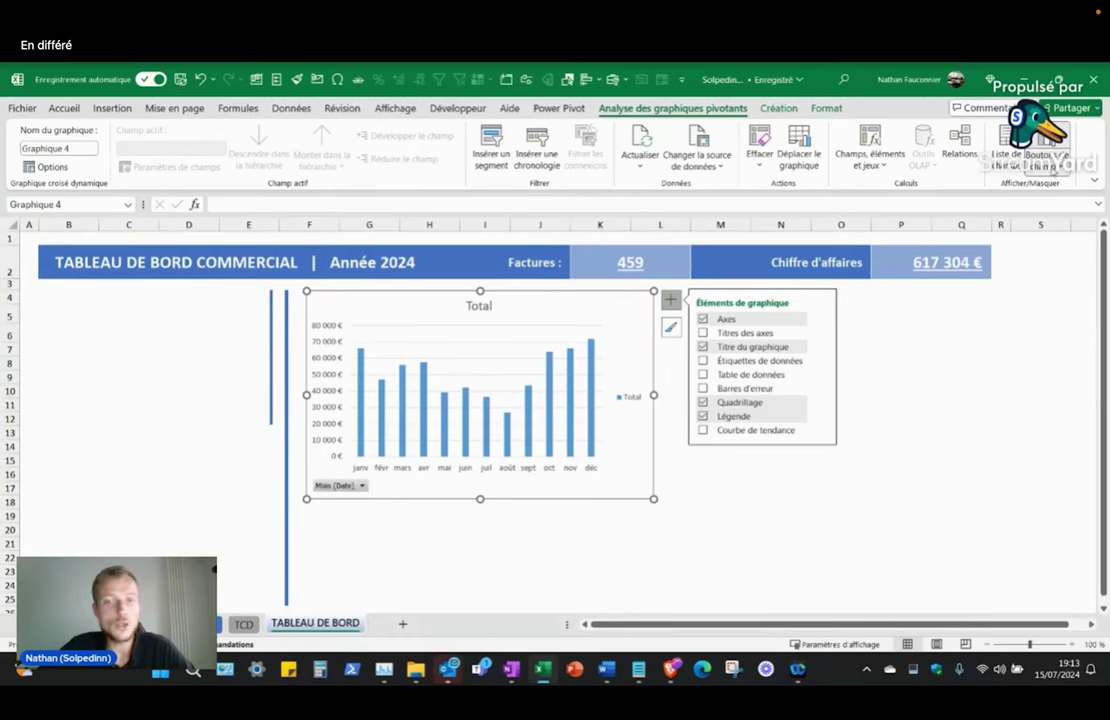
{"action": "left_click", "coordinate": [1048, 166]}
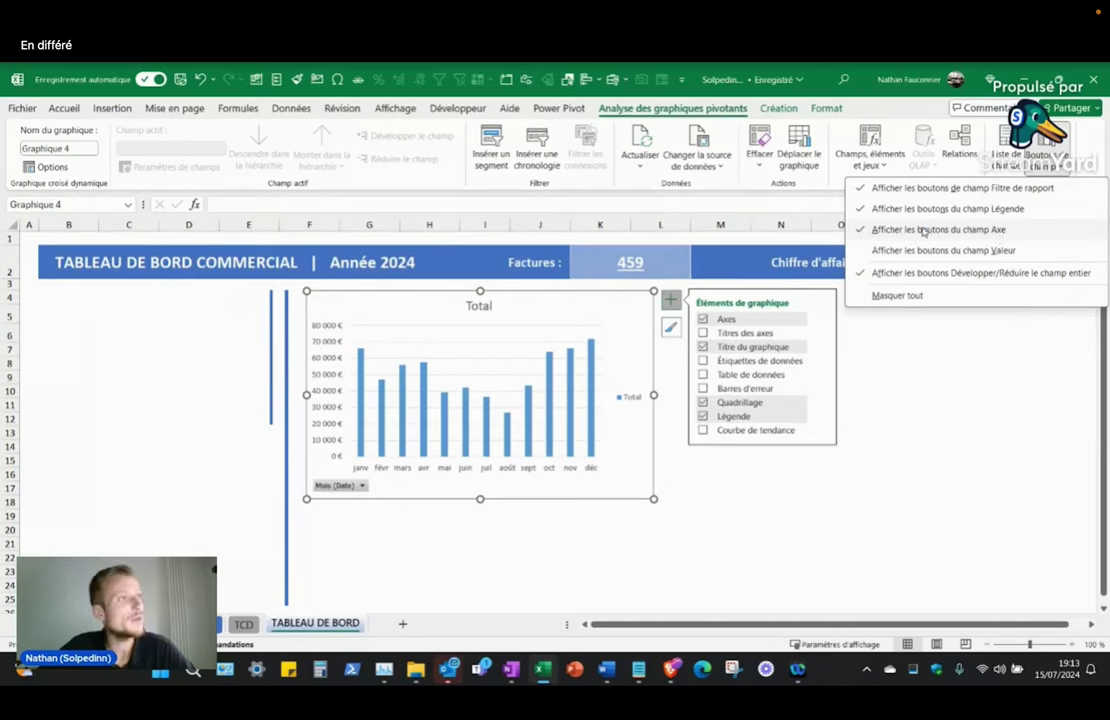
{"action": "key", "text": "Escape"}
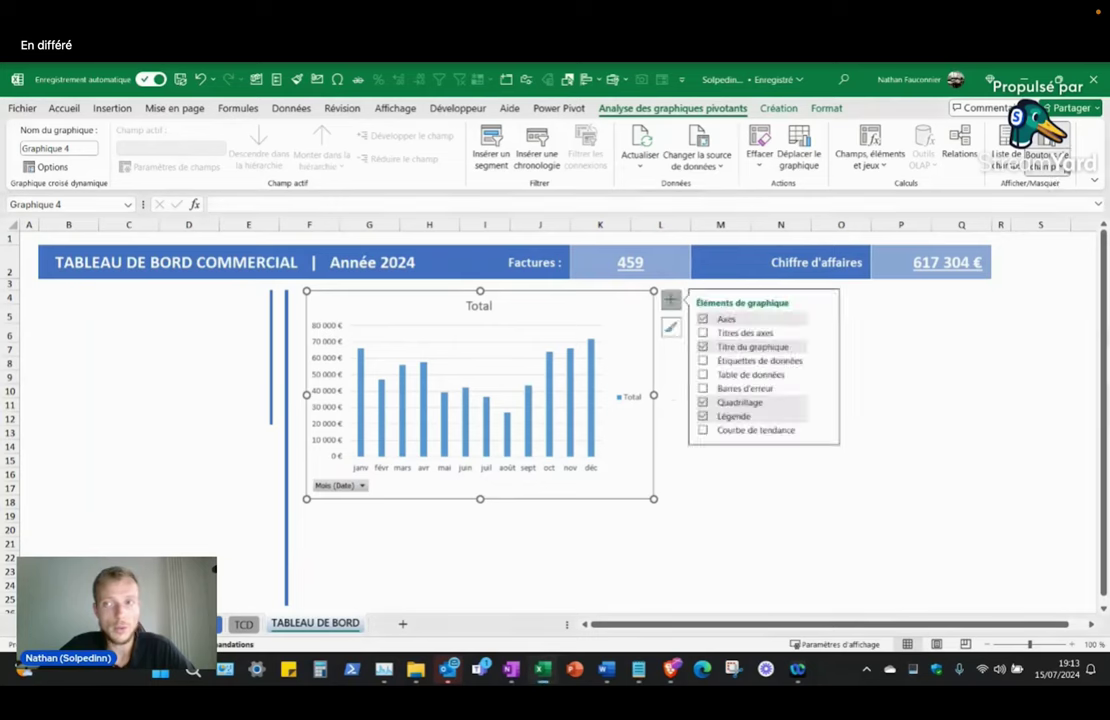
{"action": "left_click", "coordinate": [1057, 170]}
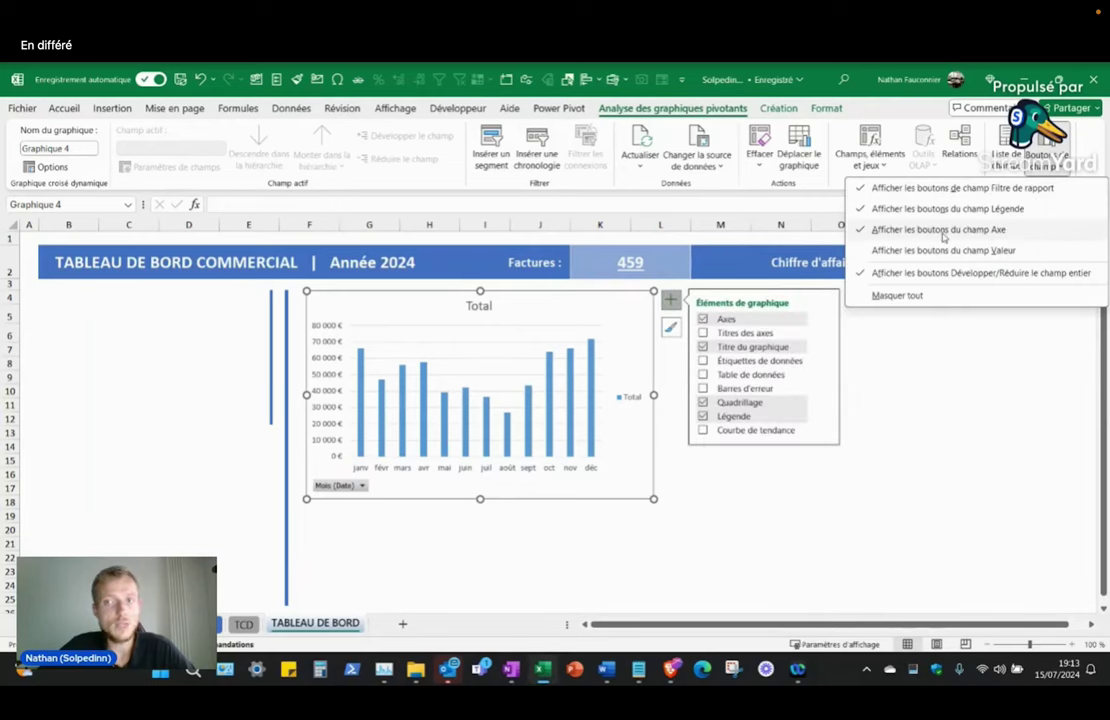
{"action": "left_click", "coordinate": [943, 236]}
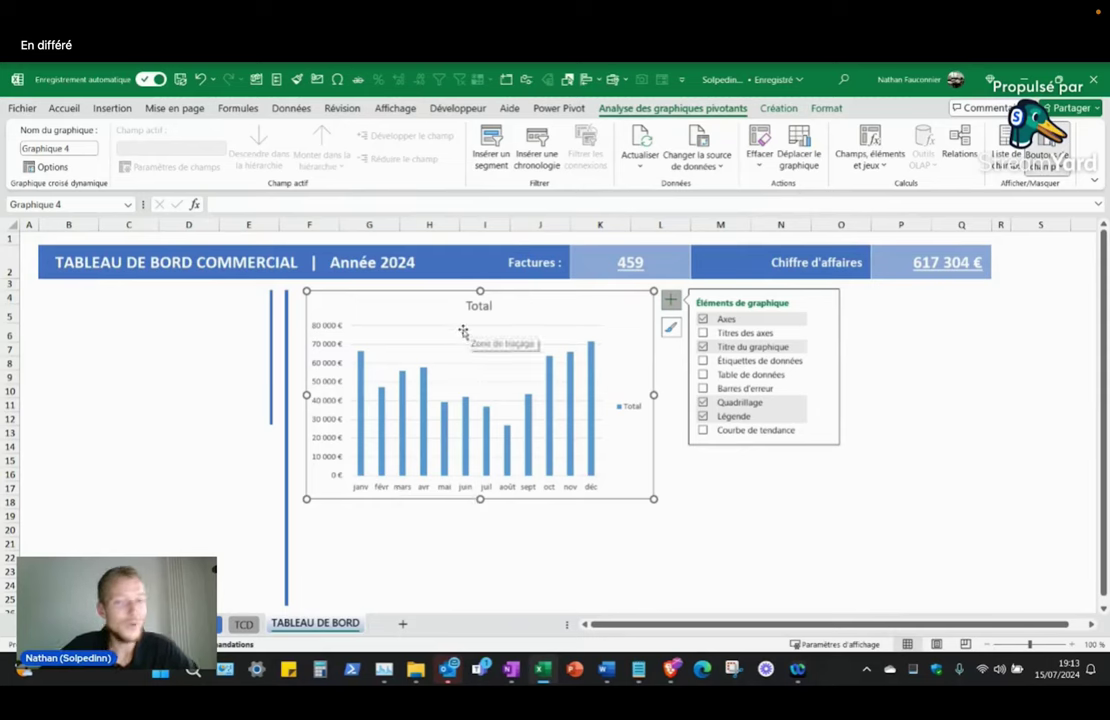
Step: Delete the chart's gridlines, vertical value axis and legend
{"action": "left_click", "coordinate": [463, 369]}
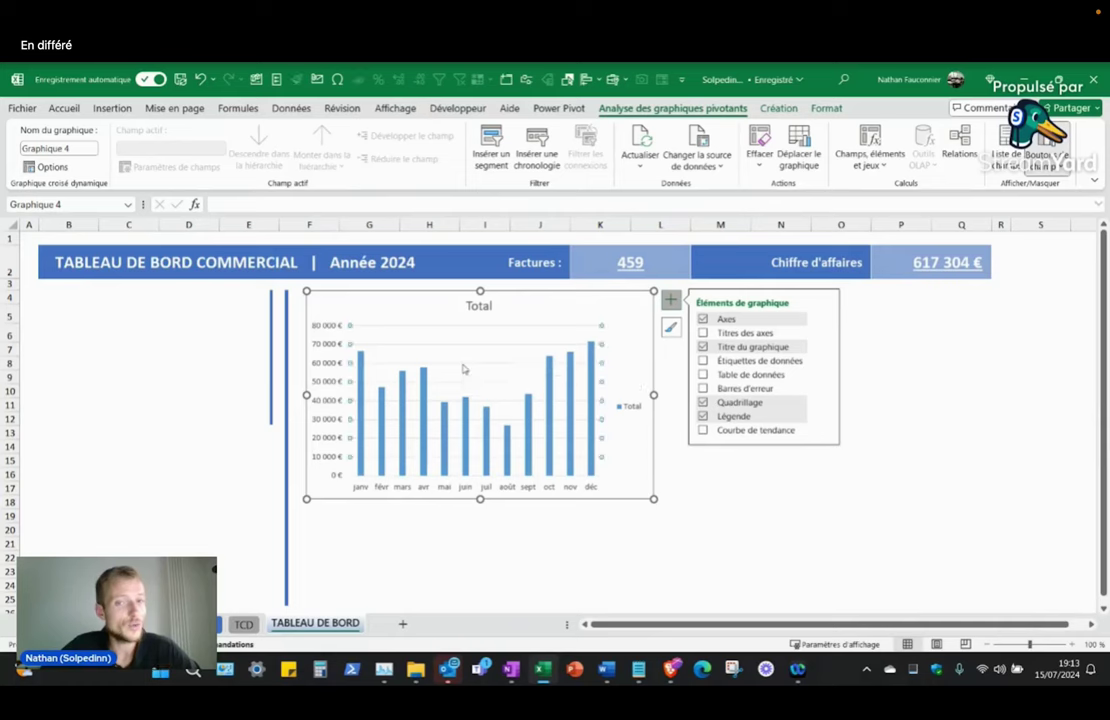
{"action": "key", "text": "Delete"}
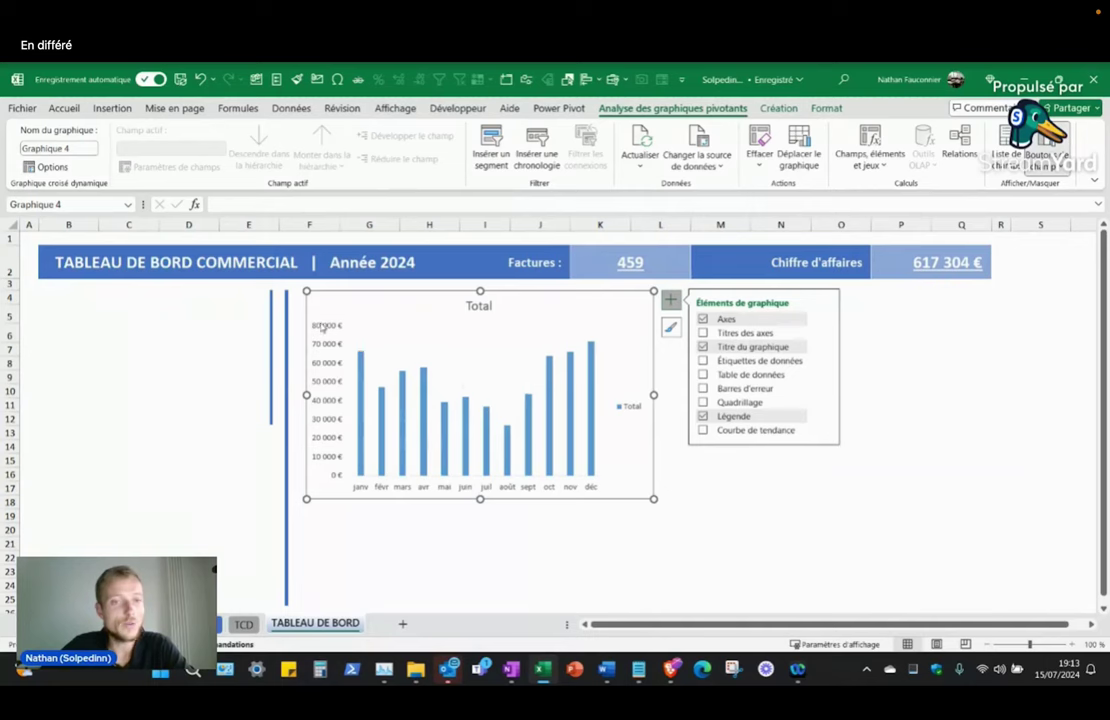
{"action": "left_click", "coordinate": [325, 328]}
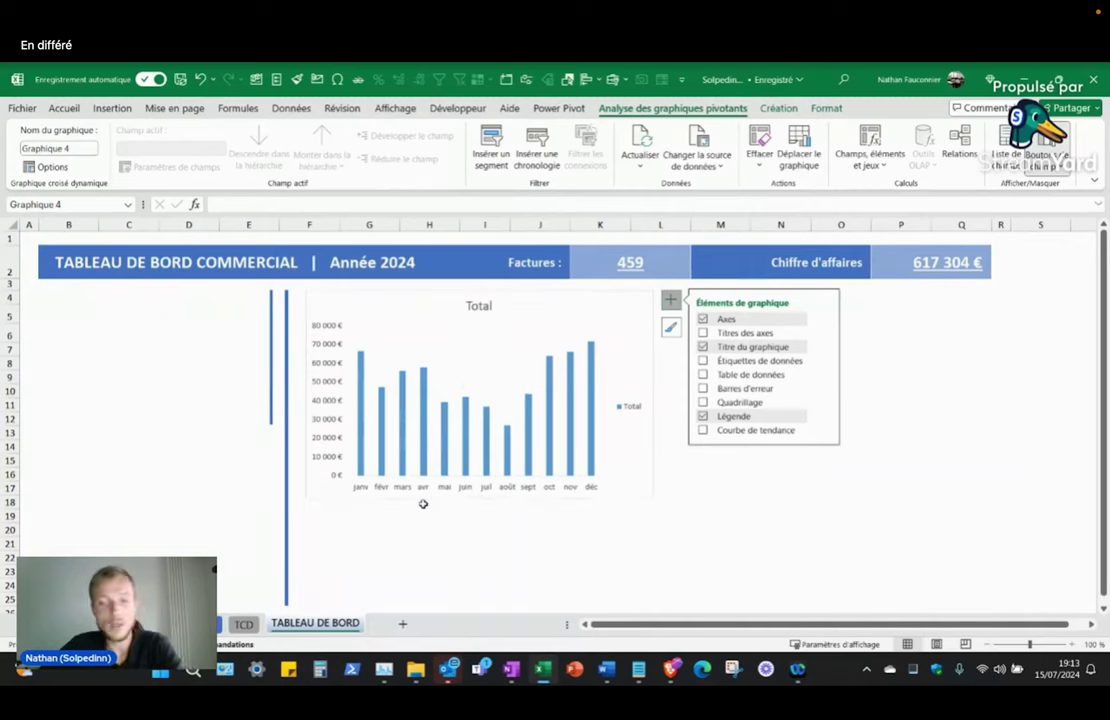
{"action": "key", "text": "Delete"}
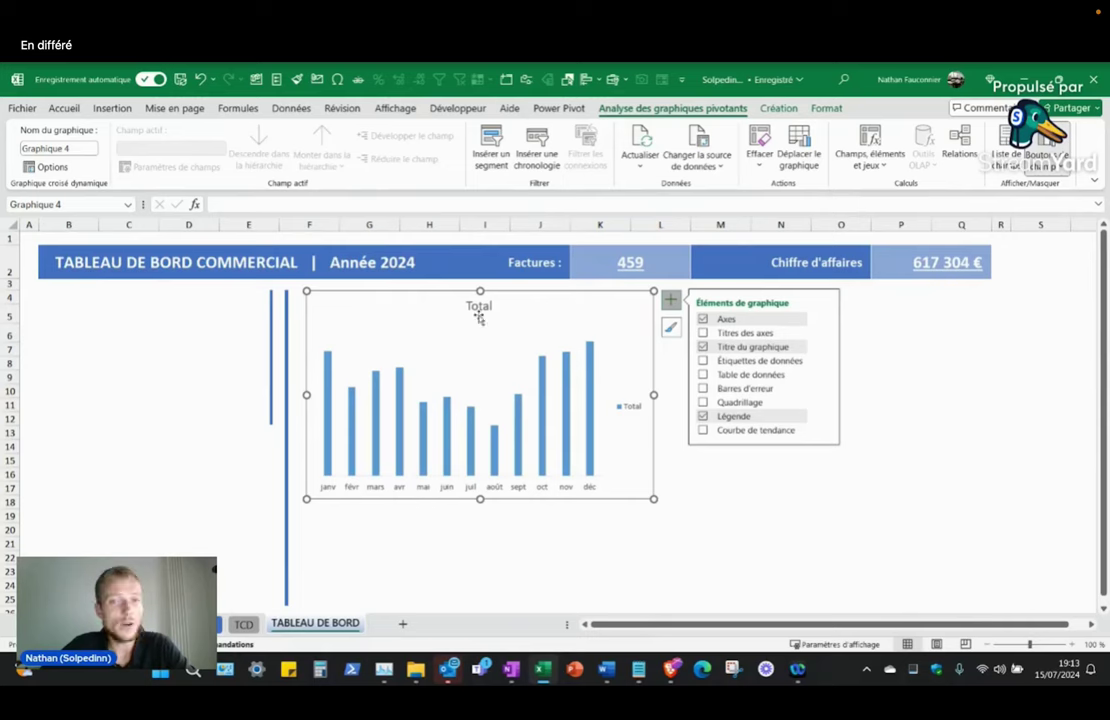
{"action": "left_click", "coordinate": [632, 408]}
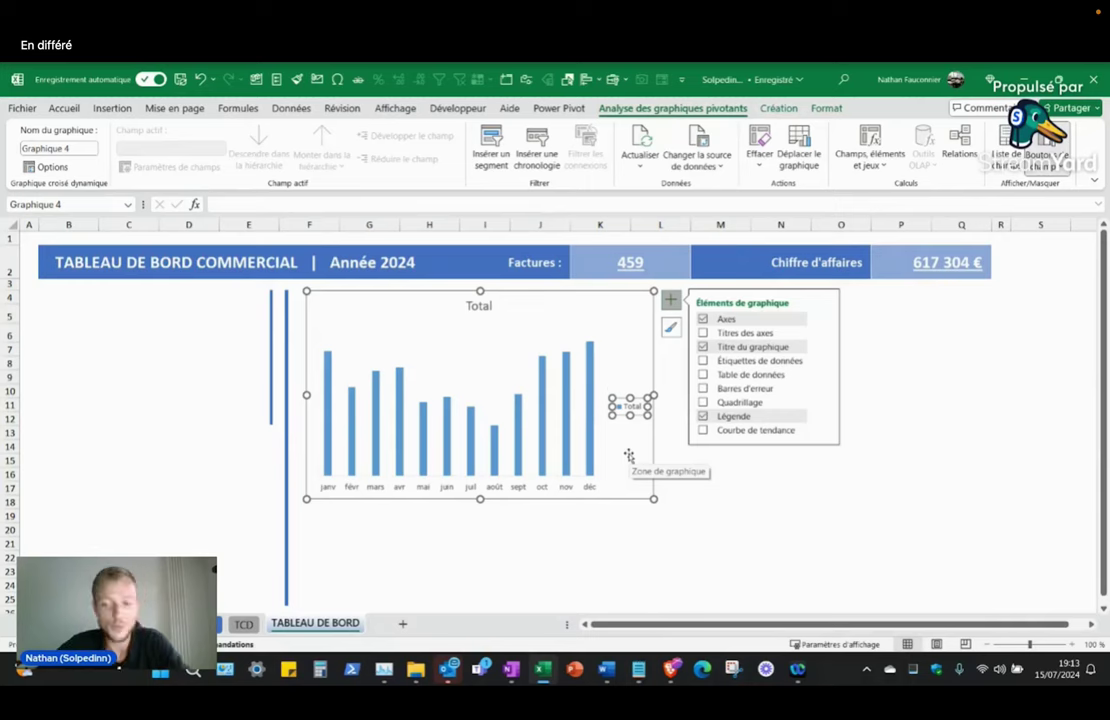
{"action": "key", "text": "Delete"}
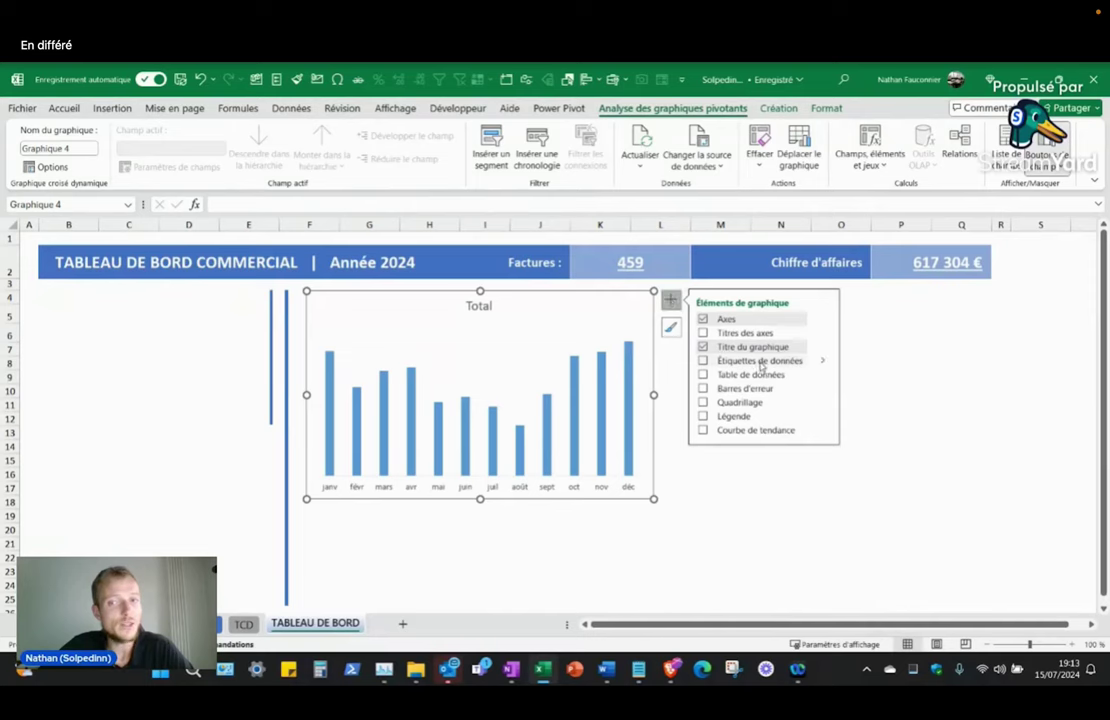
Step: Turn on Étiquettes de données so each monthly bar shows its euro value
{"action": "left_click", "coordinate": [703, 361]}
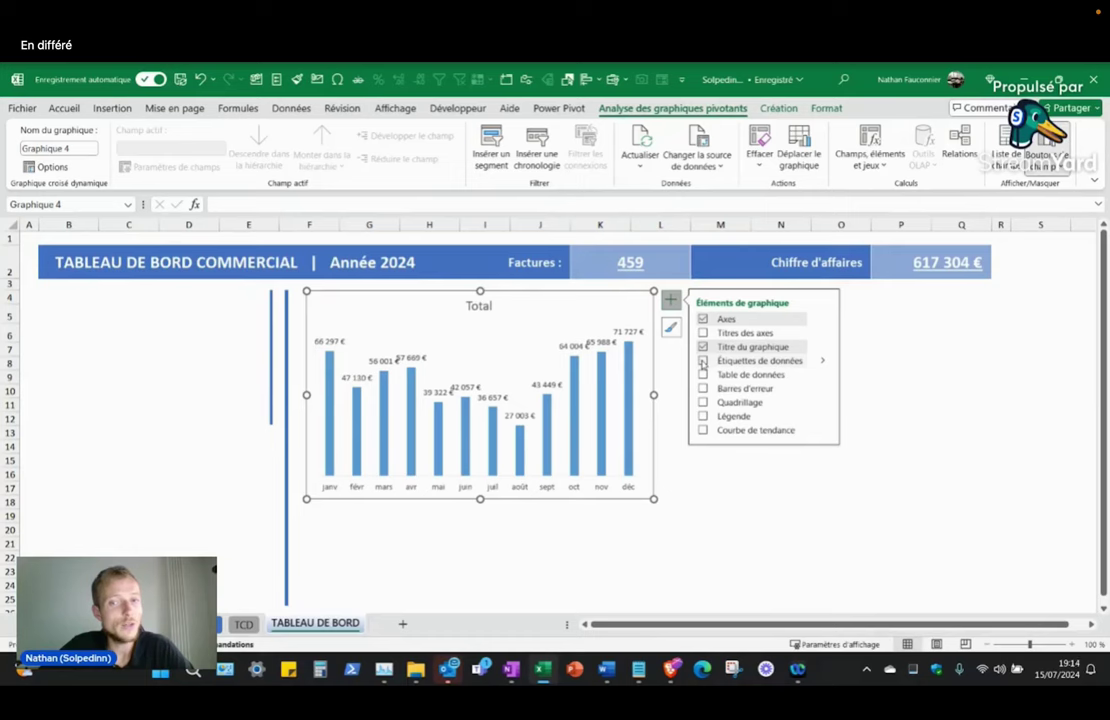
{"action": "left_click", "coordinate": [705, 361]}
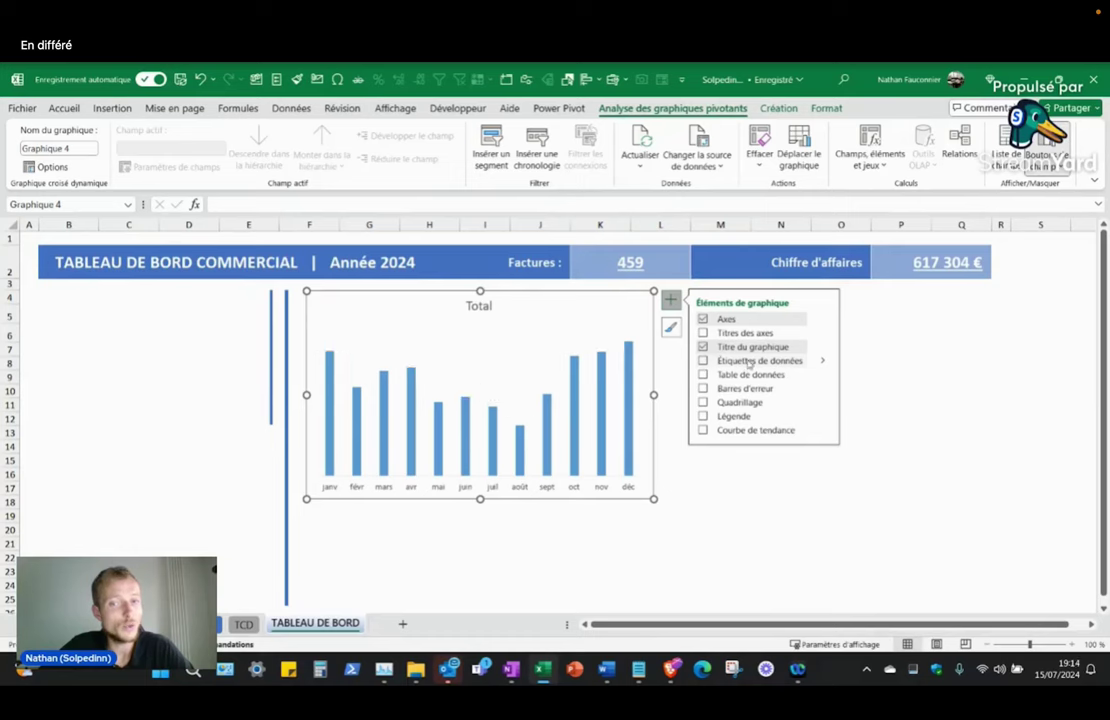
{"action": "left_click", "coordinate": [704, 361]}
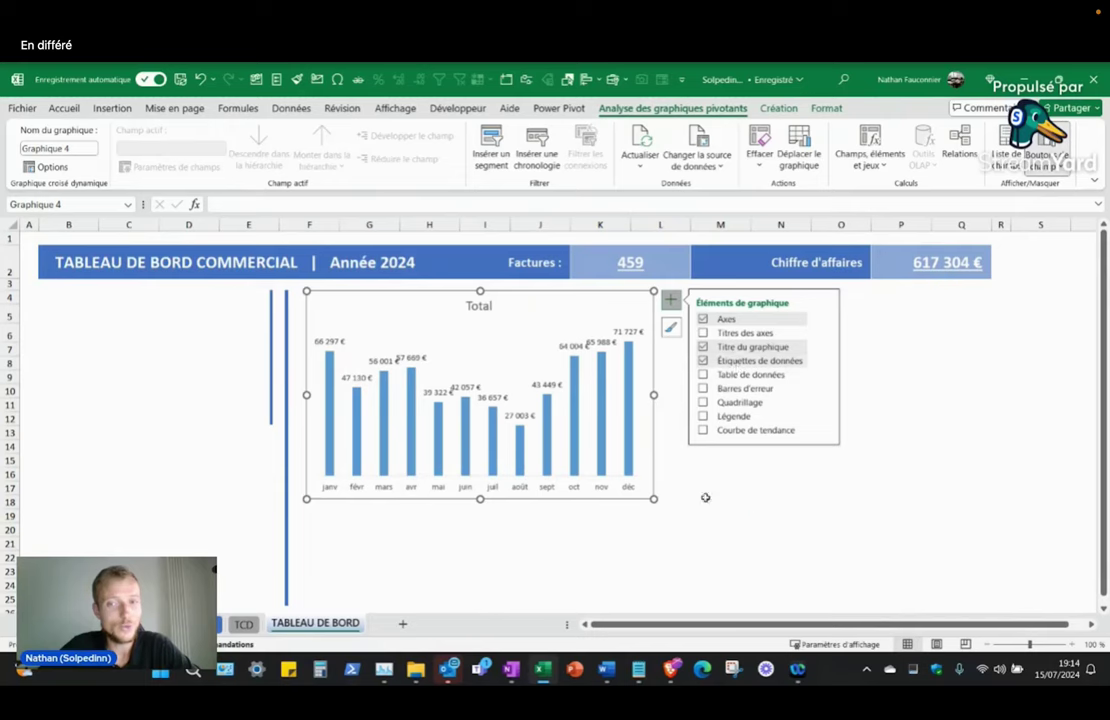
Step: Widen the chart to the right and nudge it slightly left
{"action": "left_click", "coordinate": [716, 500]}
{"action": "left_click", "coordinate": [662, 375]}
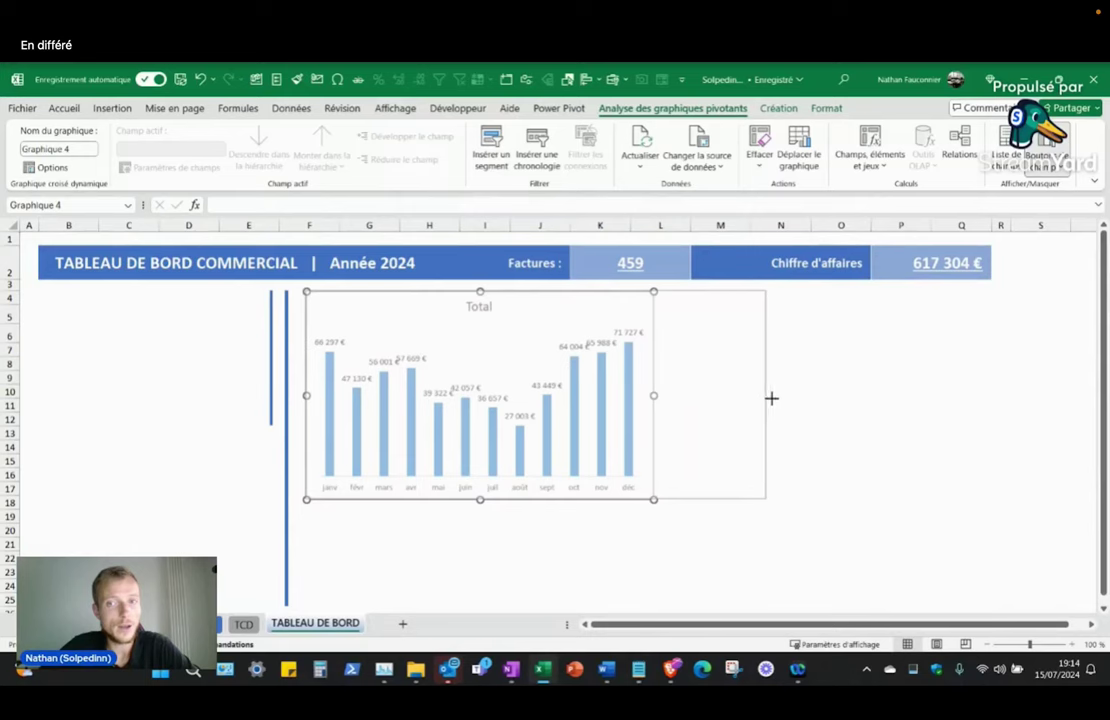
{"action": "left_click_drag", "start_coordinate": [720, 395], "coordinate": [766, 395]}
{"action": "left_click_drag", "start_coordinate": [461, 302], "coordinate": [454, 303]}
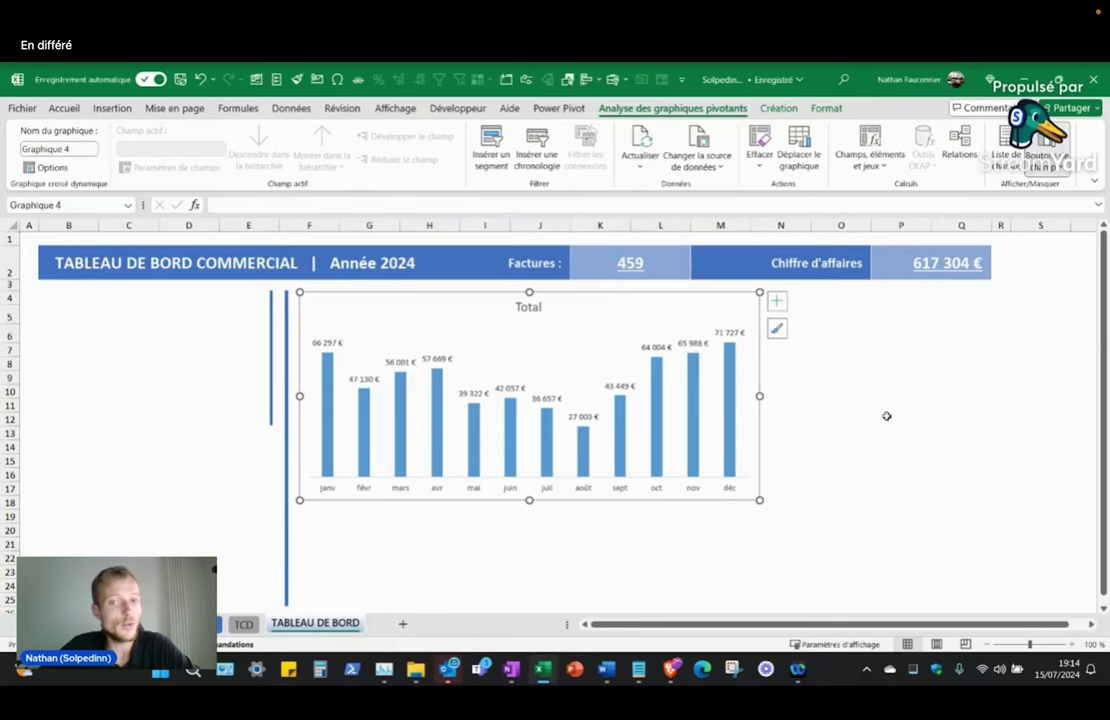
Step: Make the month axis labels under the bars larger and bold
{"action": "left_click", "coordinate": [478, 488]}
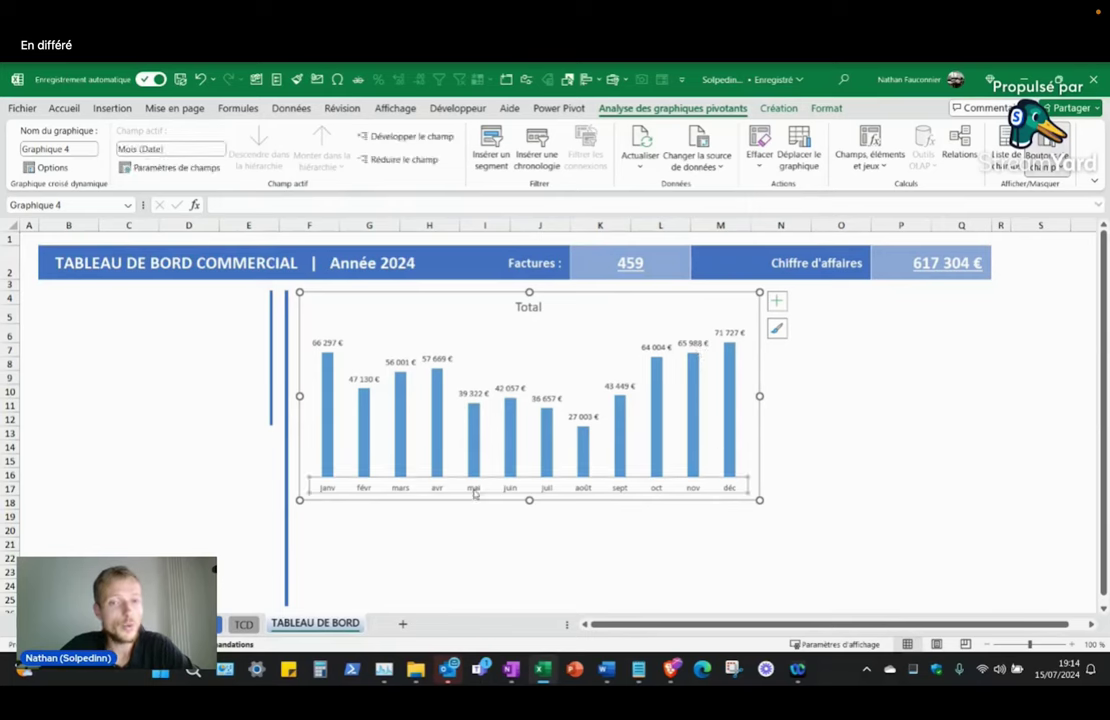
{"action": "left_click", "coordinate": [60, 116]}
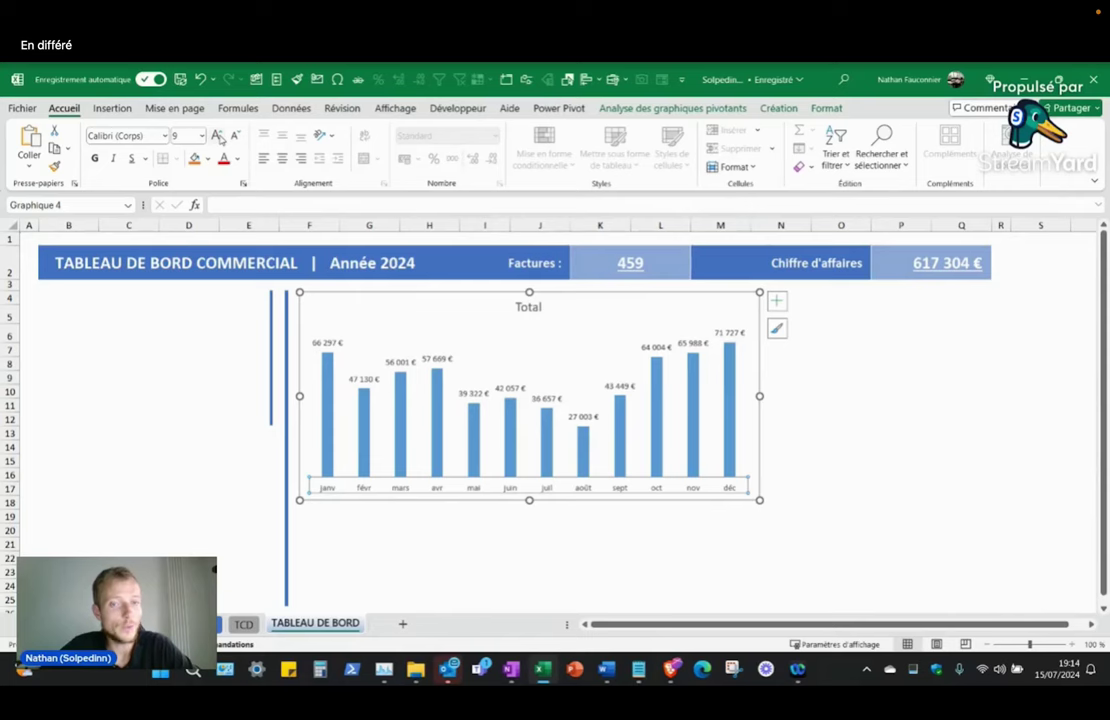
{"action": "left_click", "coordinate": [218, 136]}
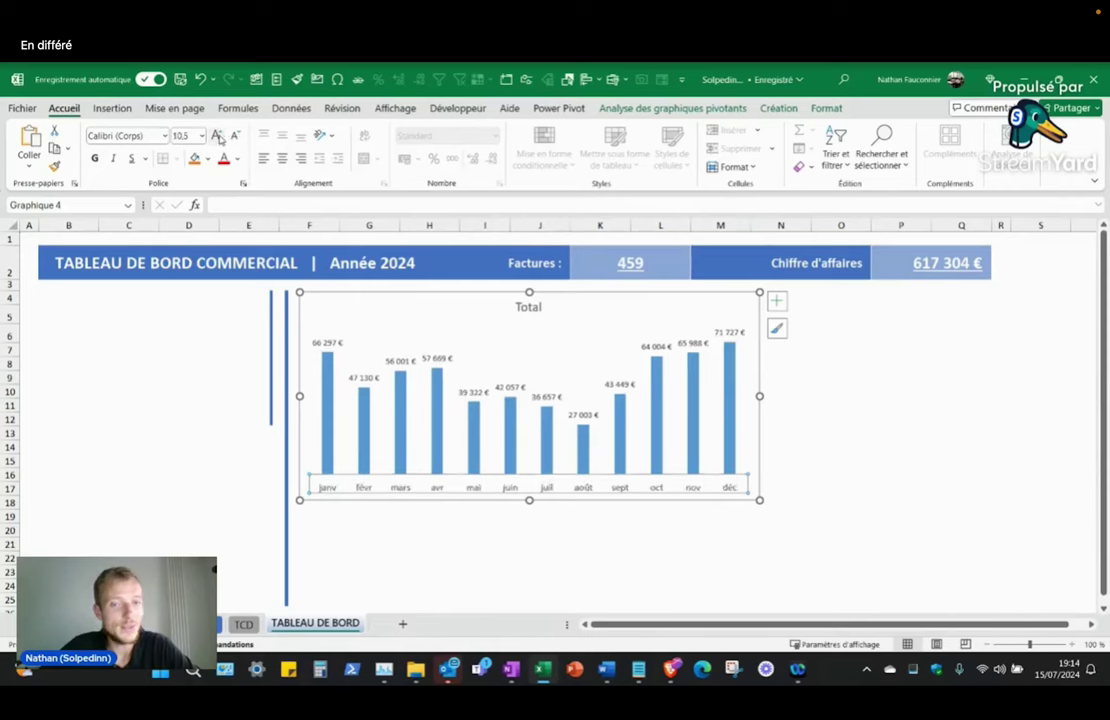
{"action": "left_click", "coordinate": [95, 158]}
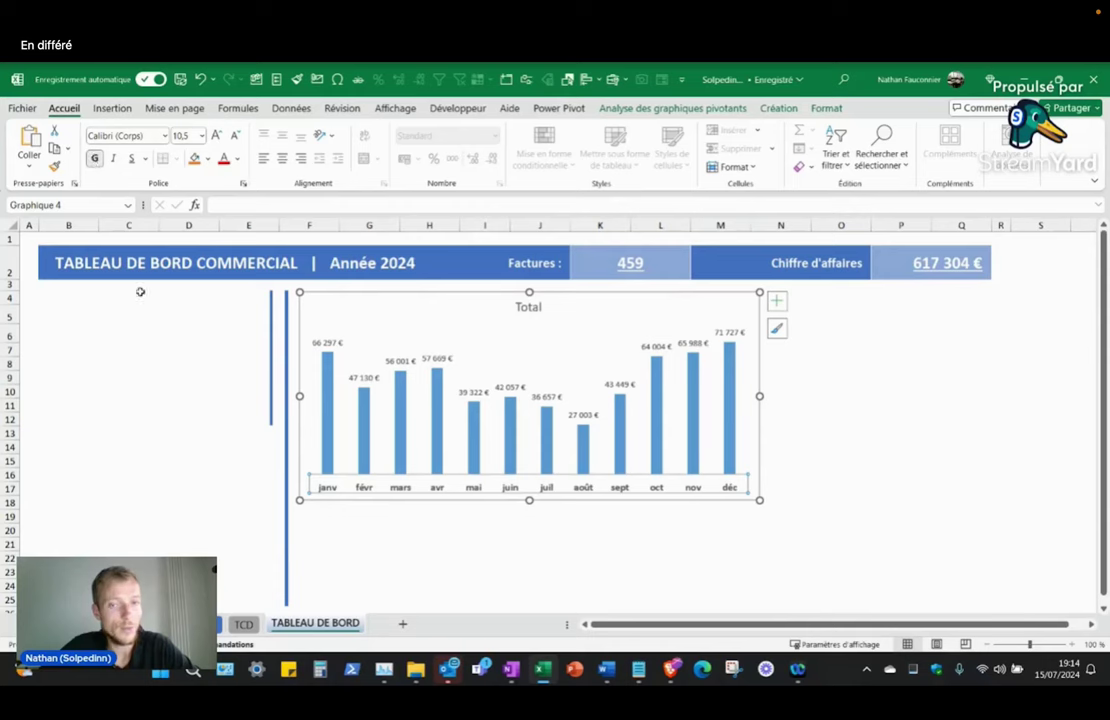
Step: Make the value labels above the bars bold, then select the bar series
{"action": "left_click", "coordinate": [335, 344]}
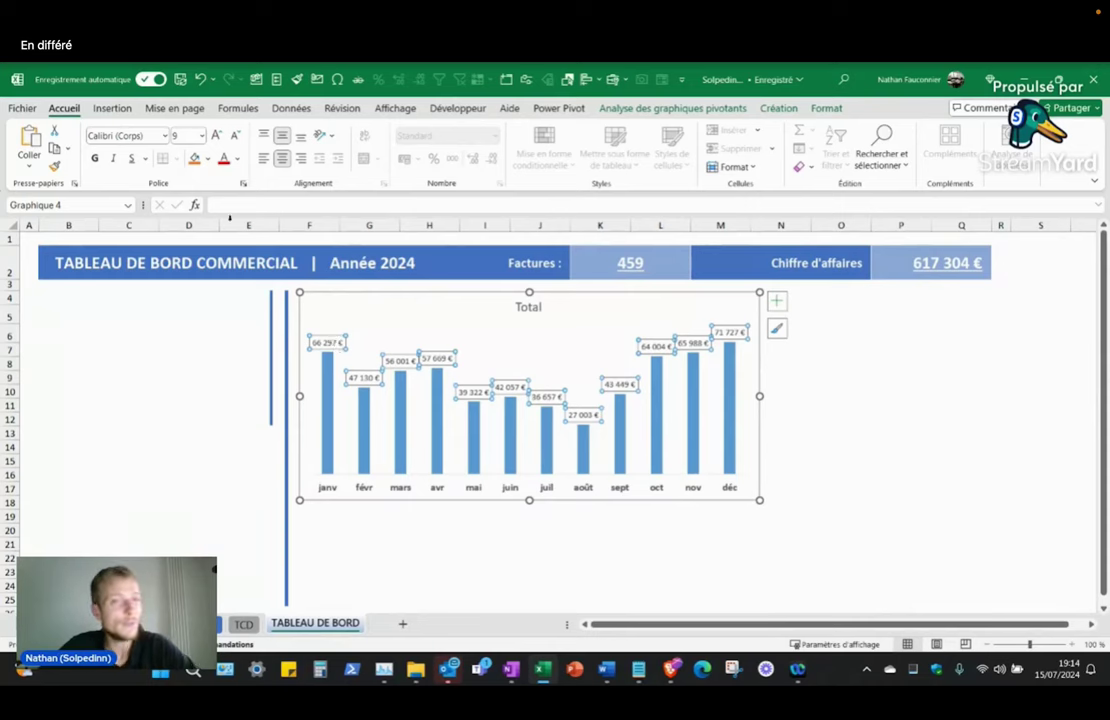
{"action": "left_click", "coordinate": [96, 159]}
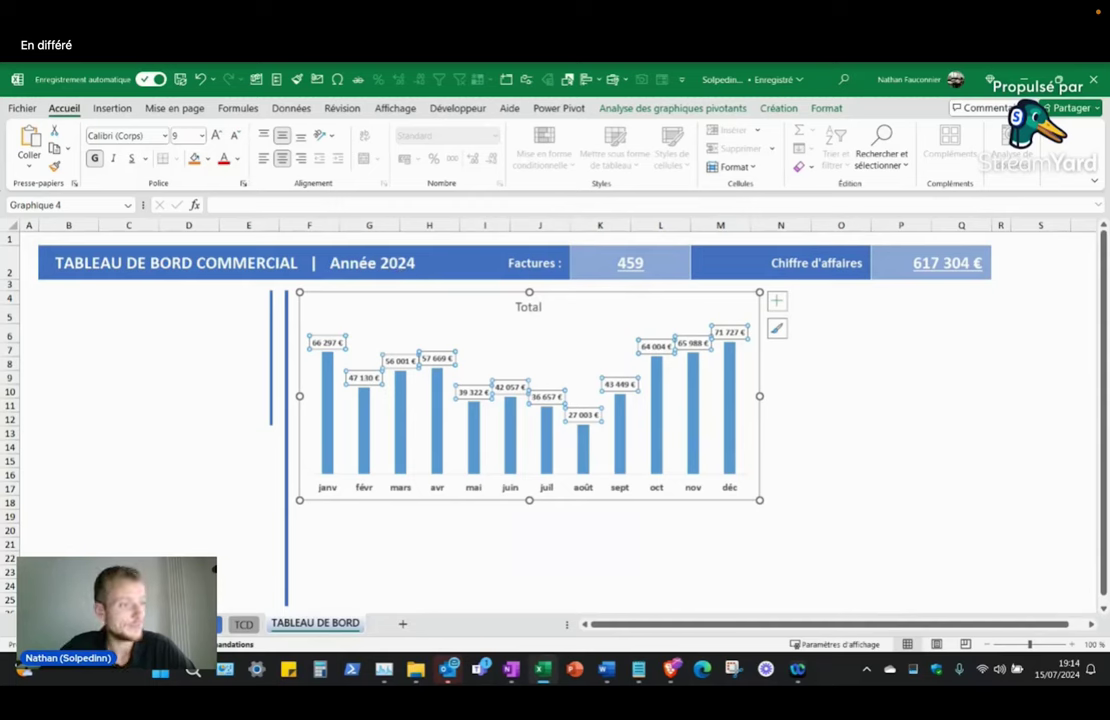
{"action": "mouse_move", "coordinate": [328, 408]}
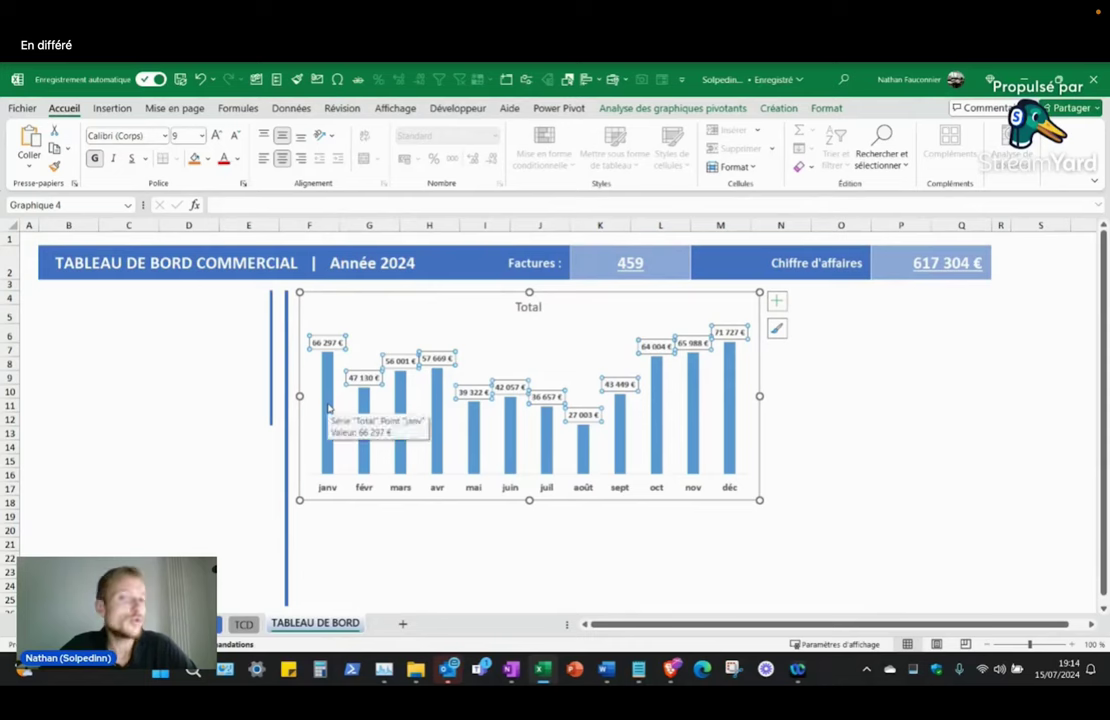
{"action": "left_click", "coordinate": [325, 393]}
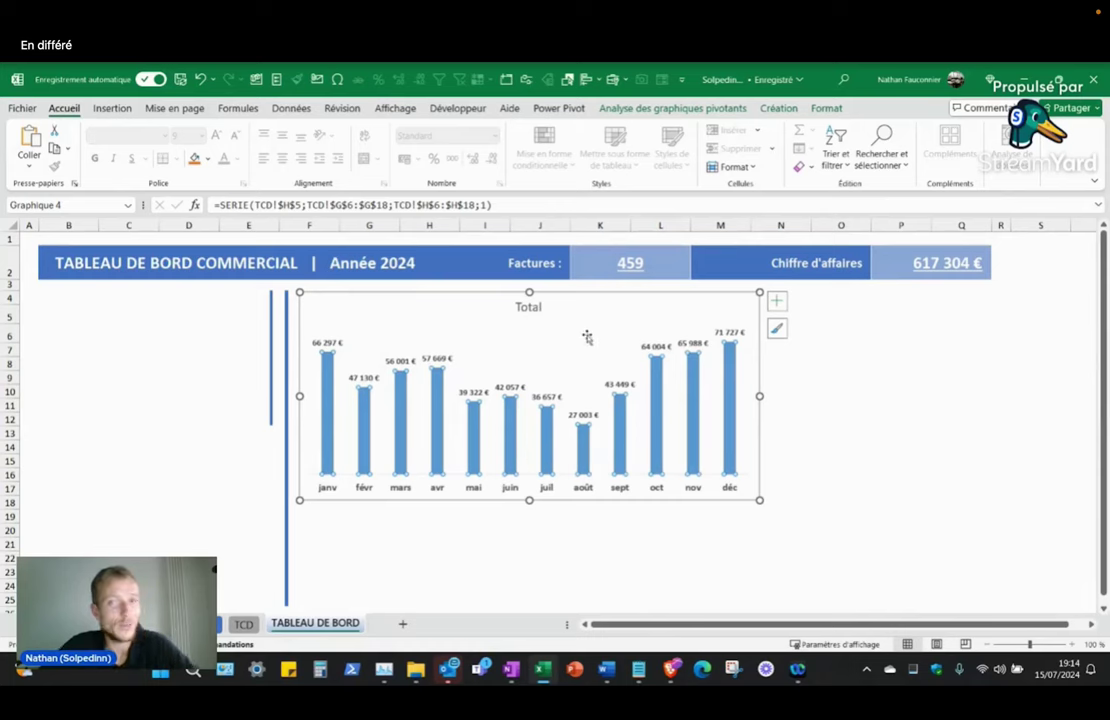
Step: Apply a centred outer shadow to the revenue bars, then select the Total chart title
{"action": "left_click", "coordinate": [826, 109]}
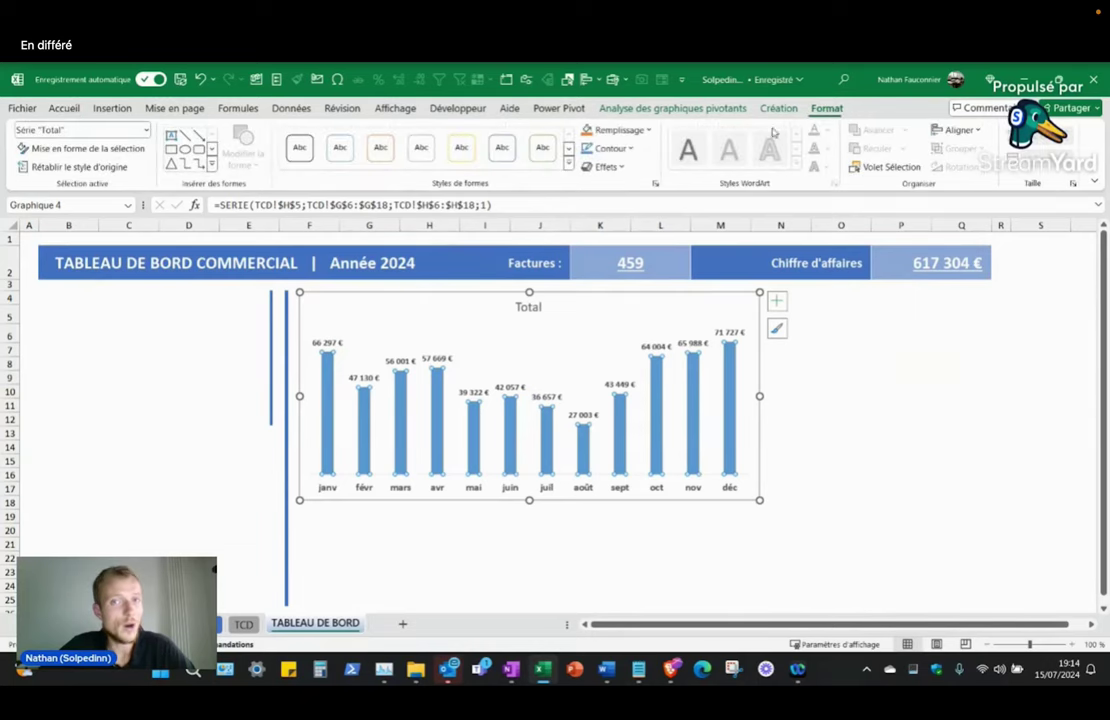
{"action": "left_click", "coordinate": [605, 167]}
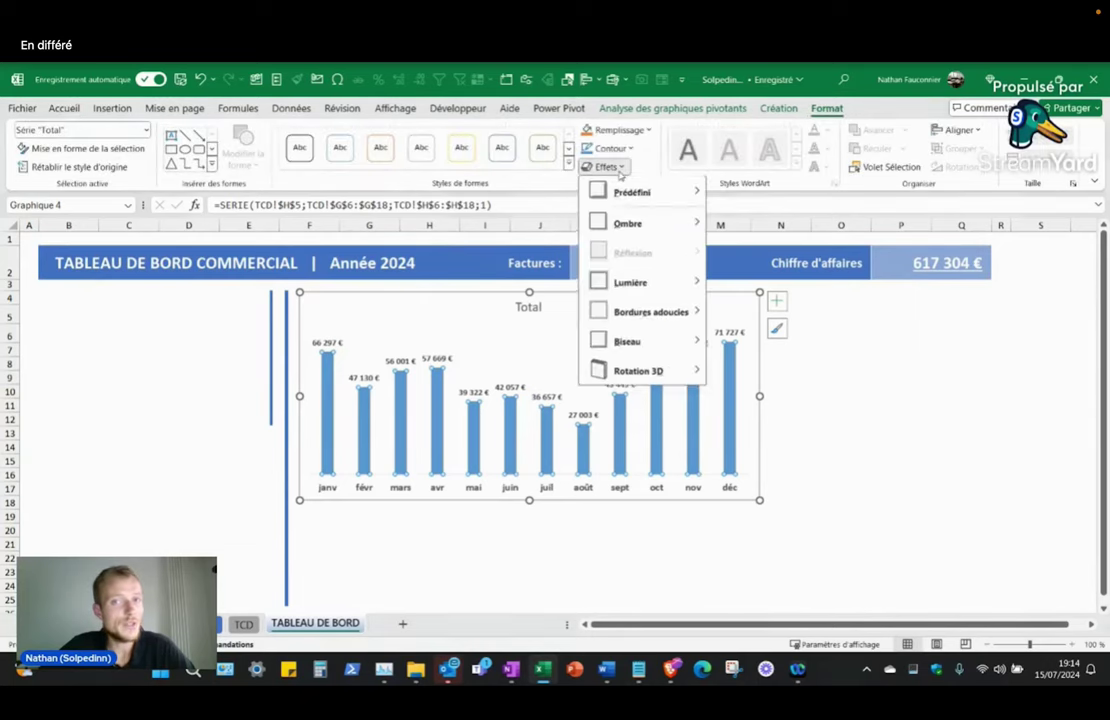
{"action": "left_click", "coordinate": [652, 232]}
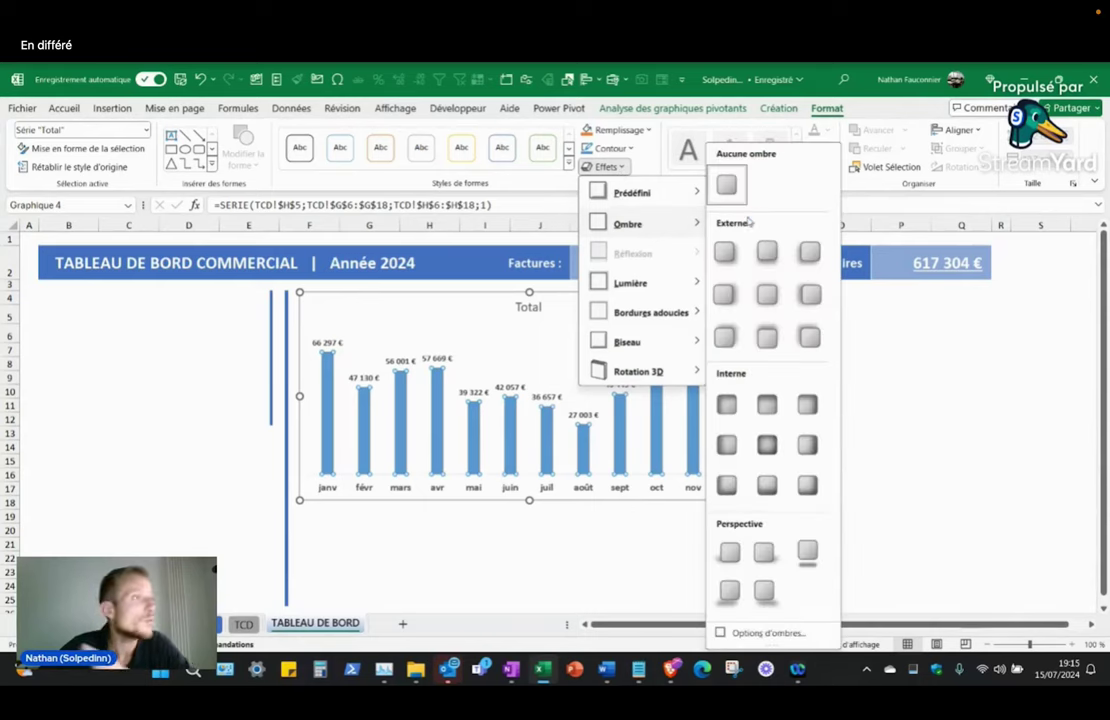
{"action": "left_click", "coordinate": [727, 184]}
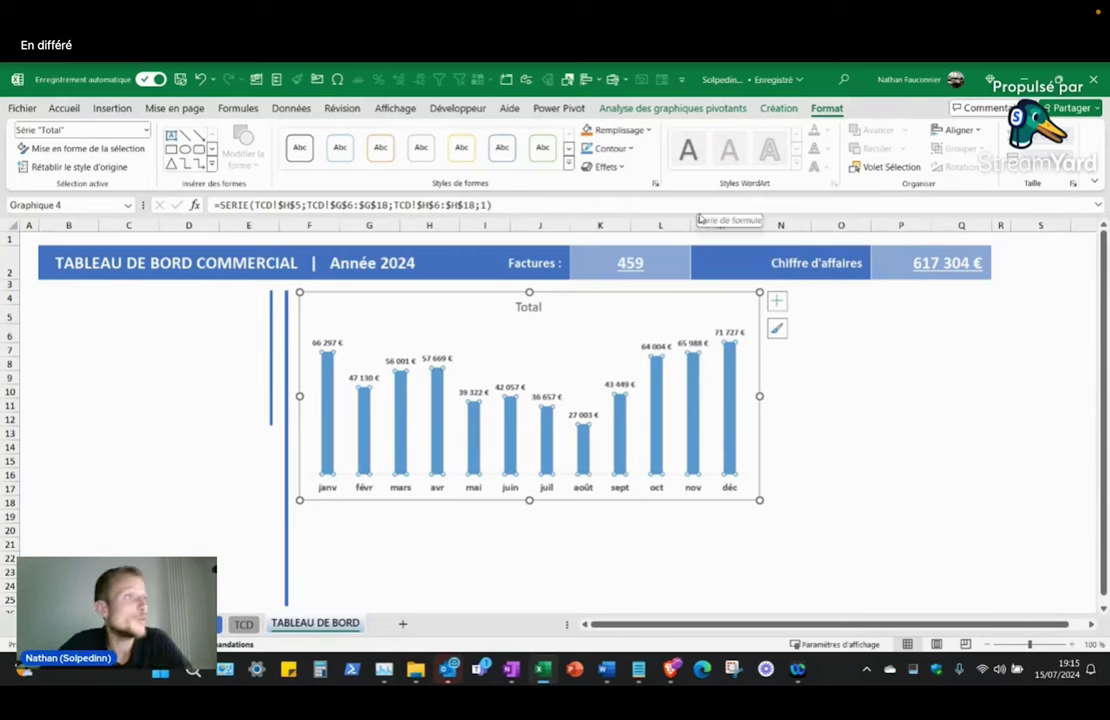
{"action": "left_click", "coordinate": [605, 167]}
{"action": "mouse_move", "coordinate": [640, 224]}
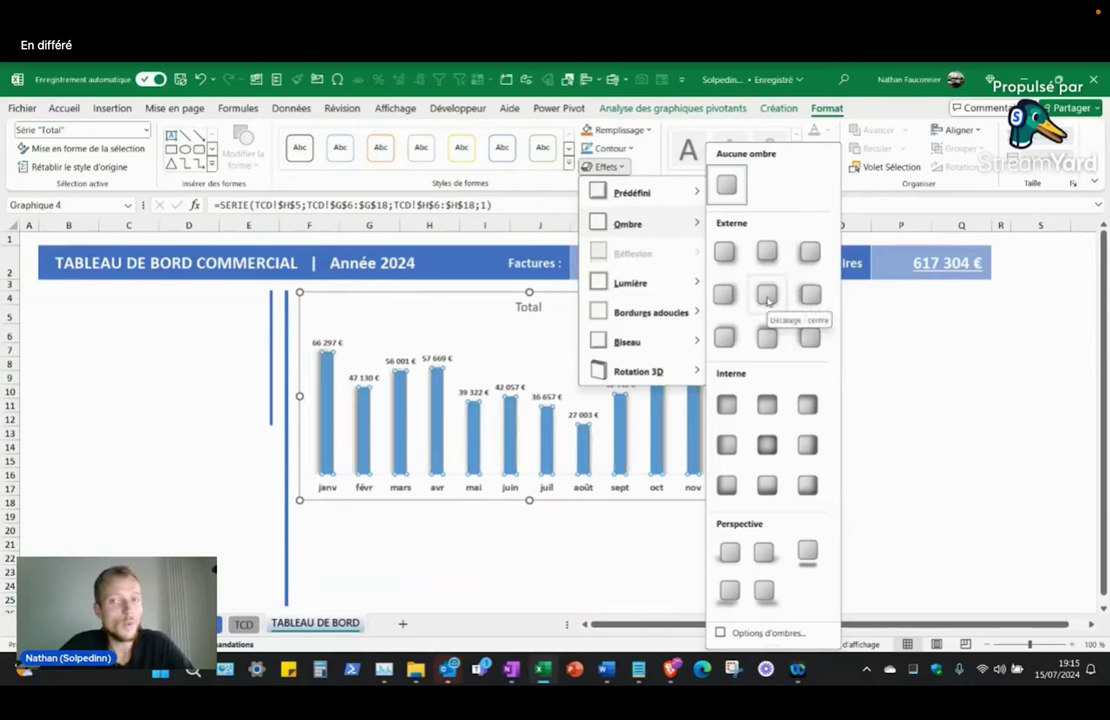
{"action": "left_click", "coordinate": [767, 296]}
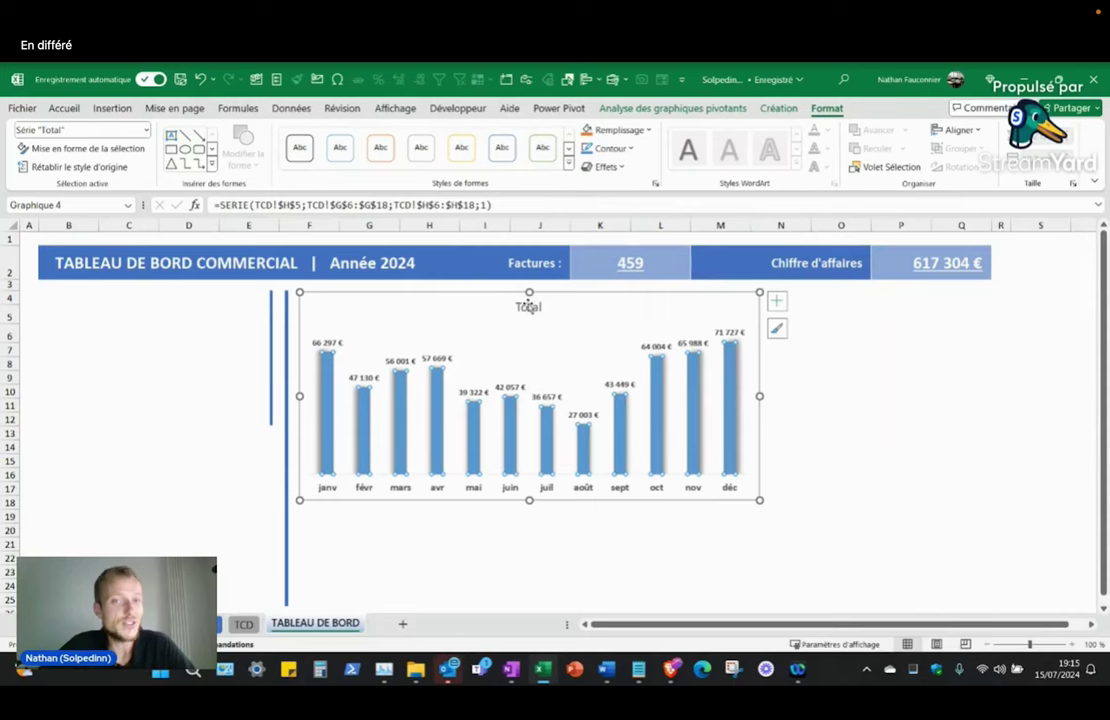
{"action": "left_click", "coordinate": [528, 307]}
{"action": "double_click", "coordinate": [528, 307]}
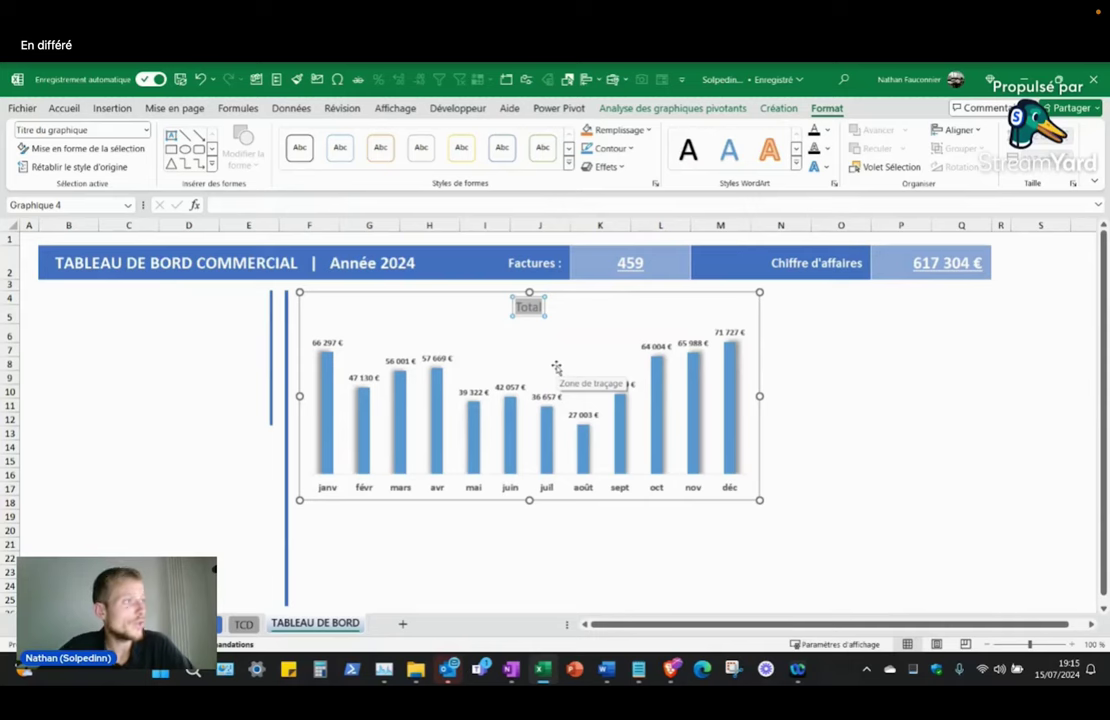
Step: Replace the chart title Total with 'Evolution du chiffre d'affaires mensuel'
{"action": "type", "text": "Evolutio"}
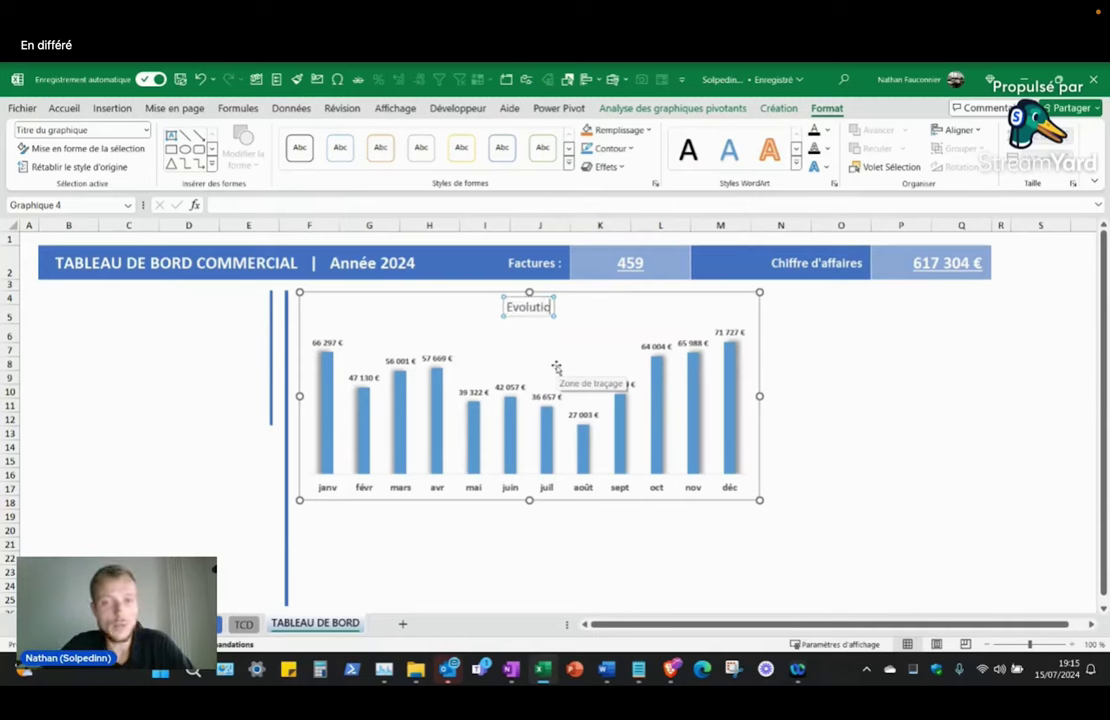
{"action": "type", "text": "n du chiffre"}
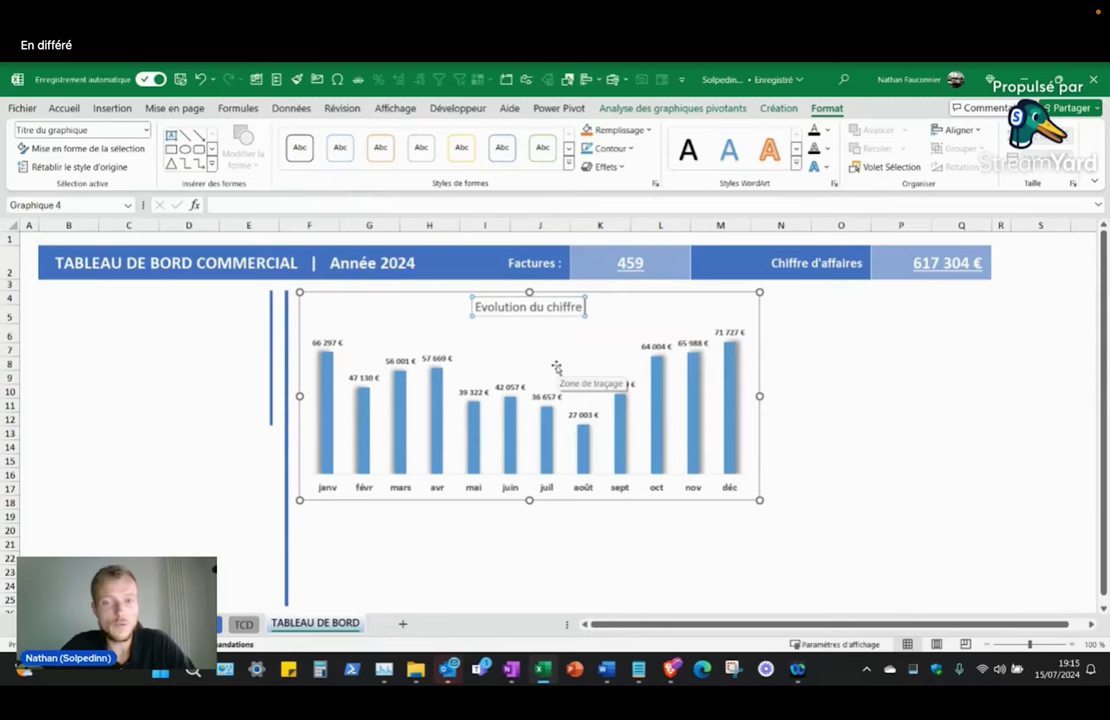
{"action": "type", "text": " d'affaire"}
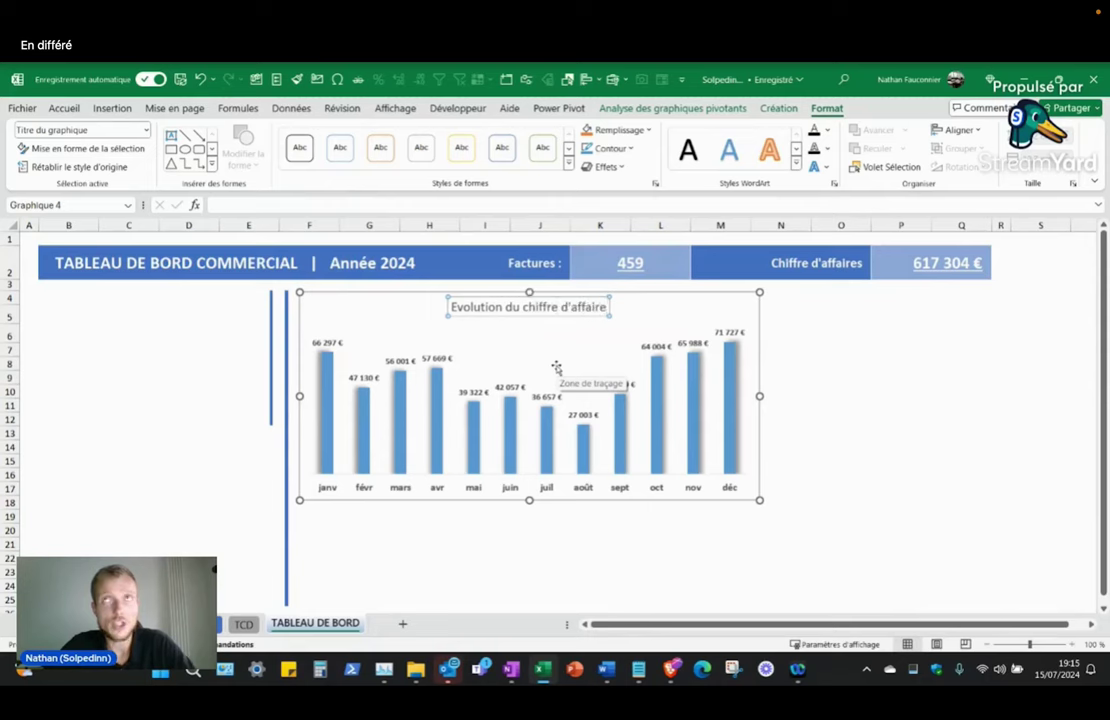
{"action": "type", "text": "s mensuel"}
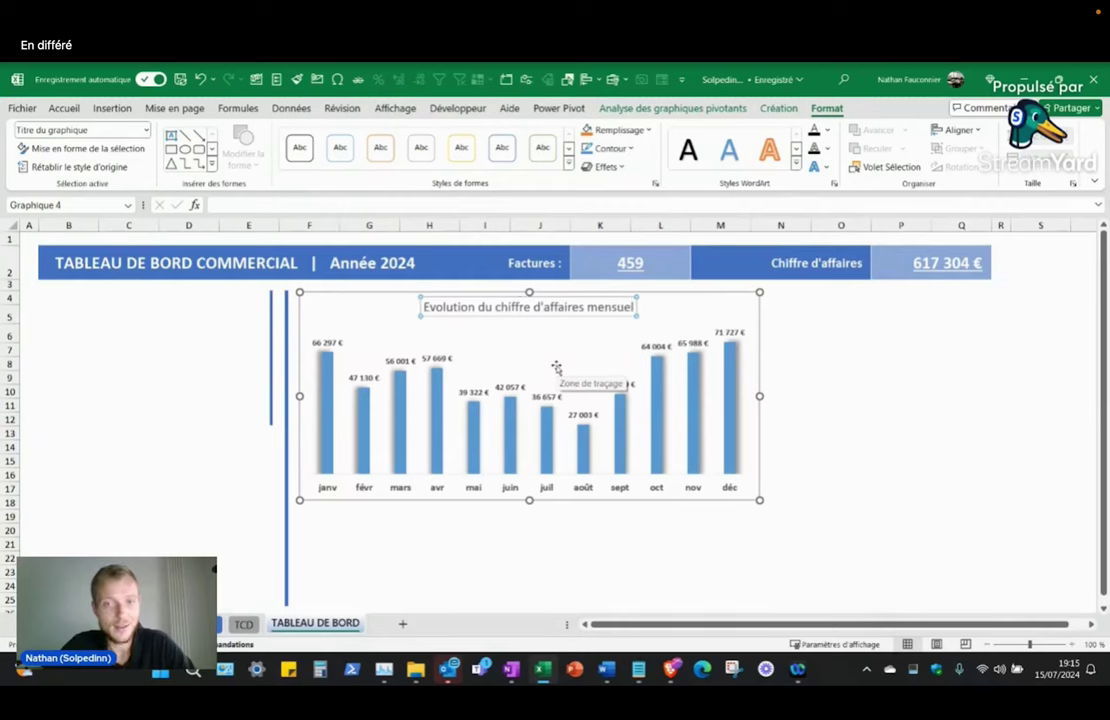
{"action": "left_click", "coordinate": [843, 366]}
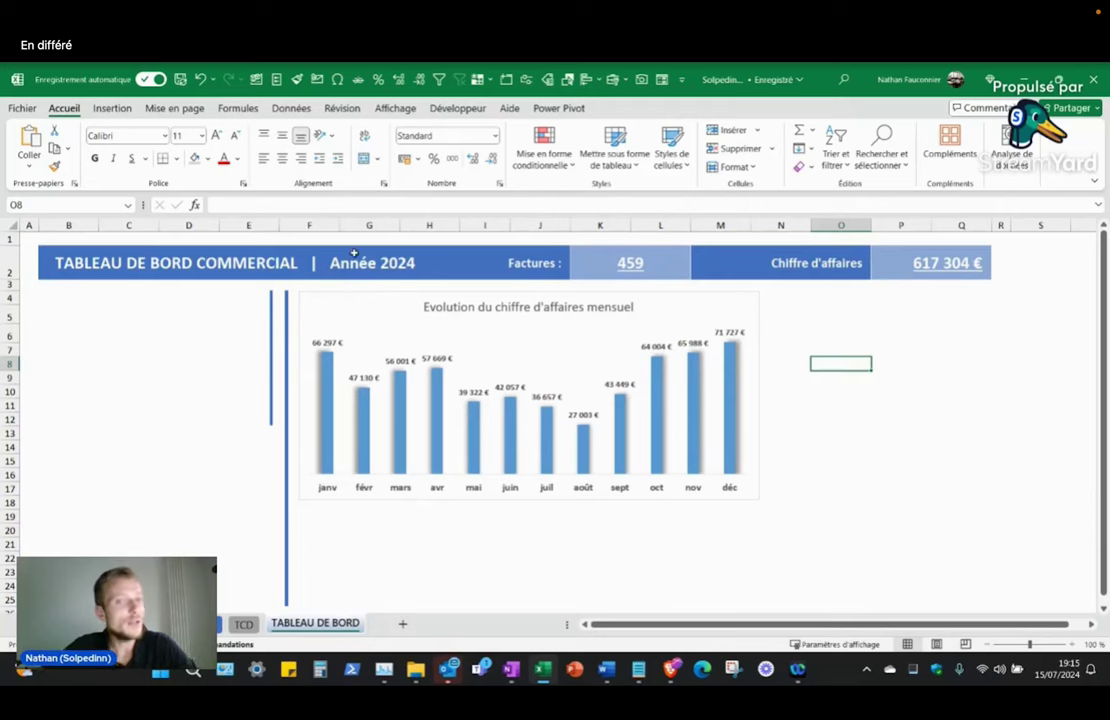
Step: Select B4:E7 and B9:E12, then look over the chart and KPI cells
{"action": "mouse_move", "coordinate": [57, 297]}
{"action": "left_mouse_down"}
{"action": "mouse_move", "coordinate": [240, 339]}
{"action": "mouse_move", "coordinate": [216, 353]}
{"action": "left_mouse_up"}
{"action": "left_click_drag", "start_coordinate": [57, 375], "coordinate": [223, 416]}
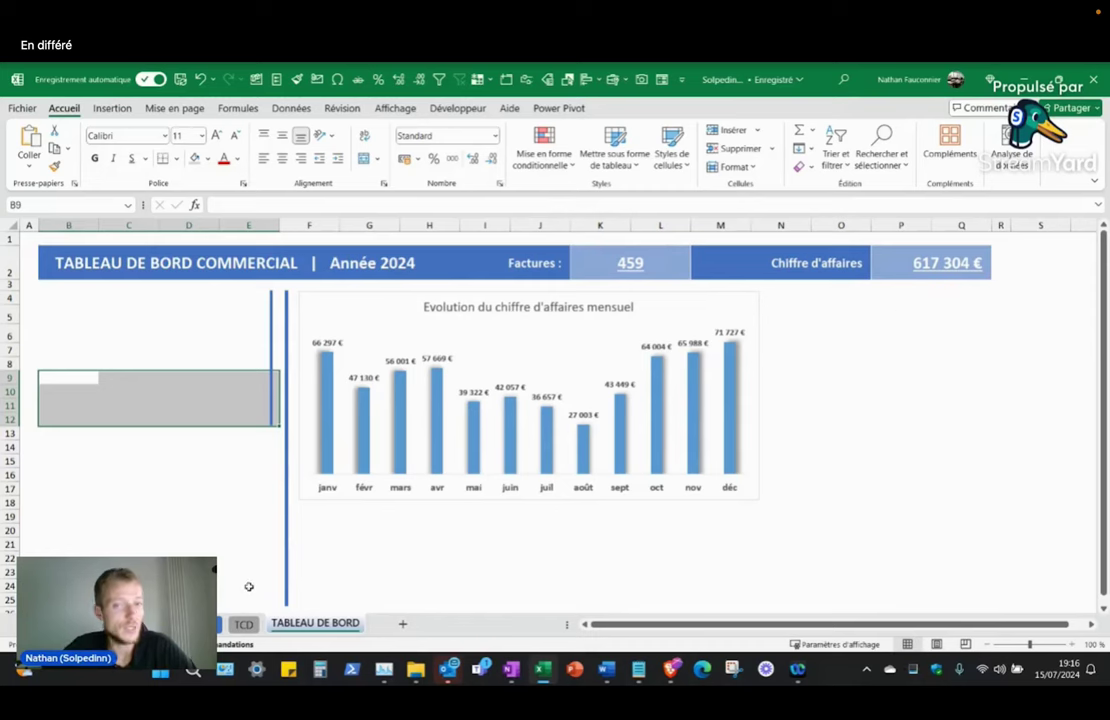
{"action": "left_click", "coordinate": [555, 293]}
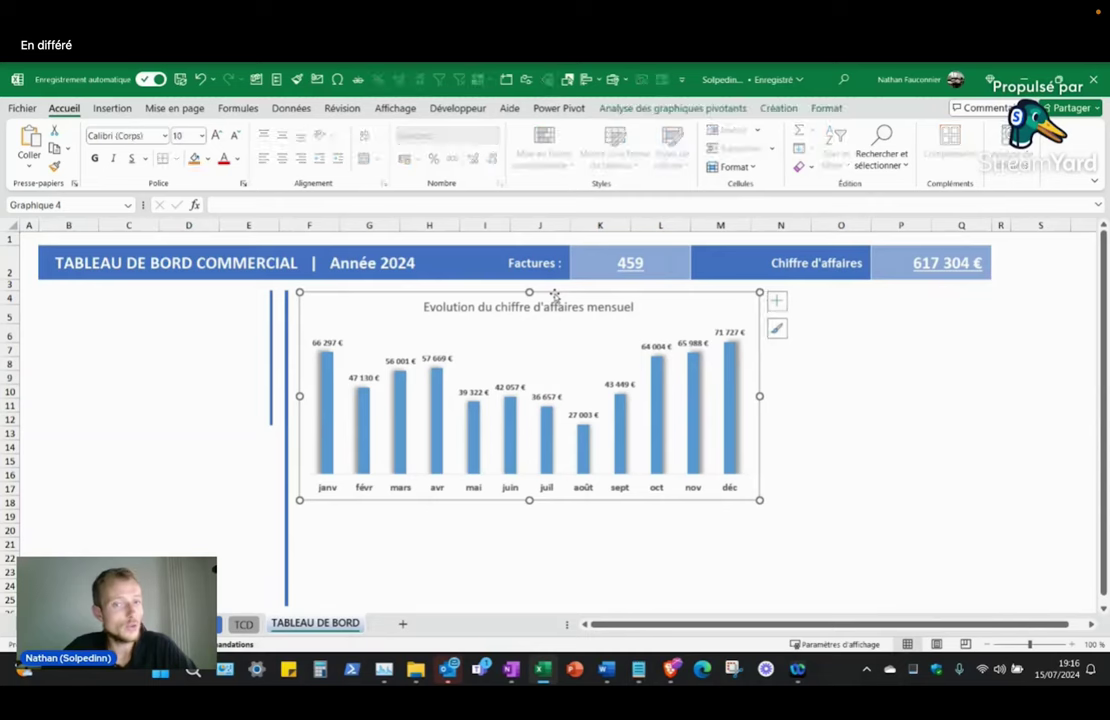
{"action": "left_click", "coordinate": [625, 263]}
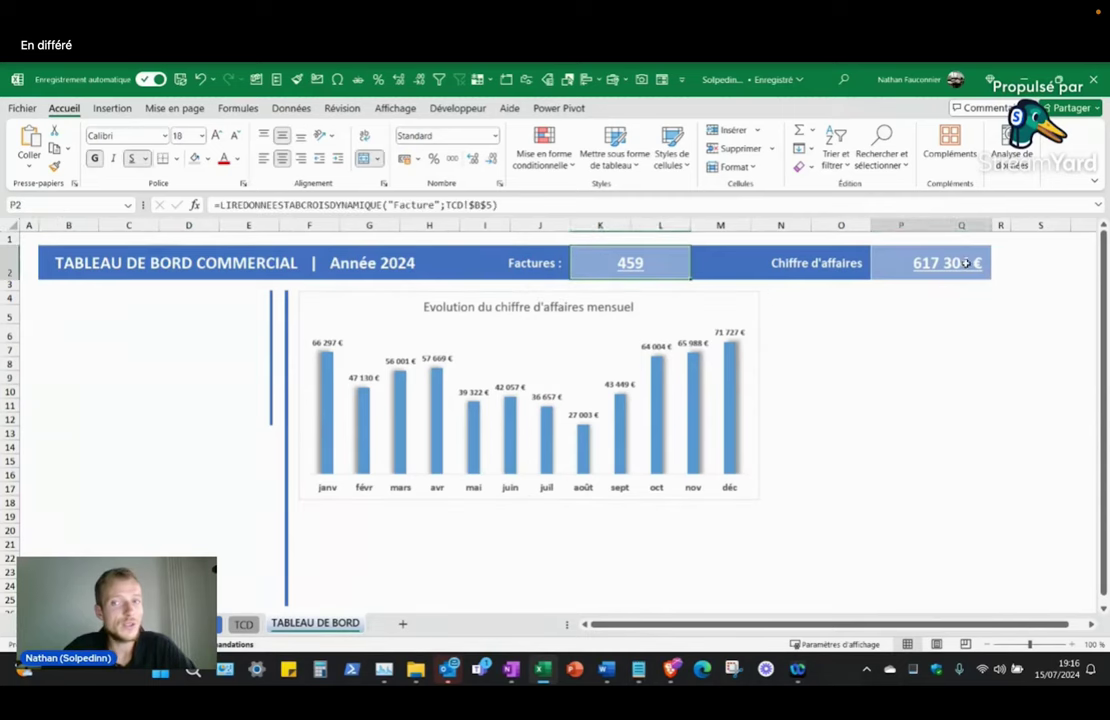
{"action": "left_click", "coordinate": [900, 263]}
{"action": "left_click", "coordinate": [166, 319]}
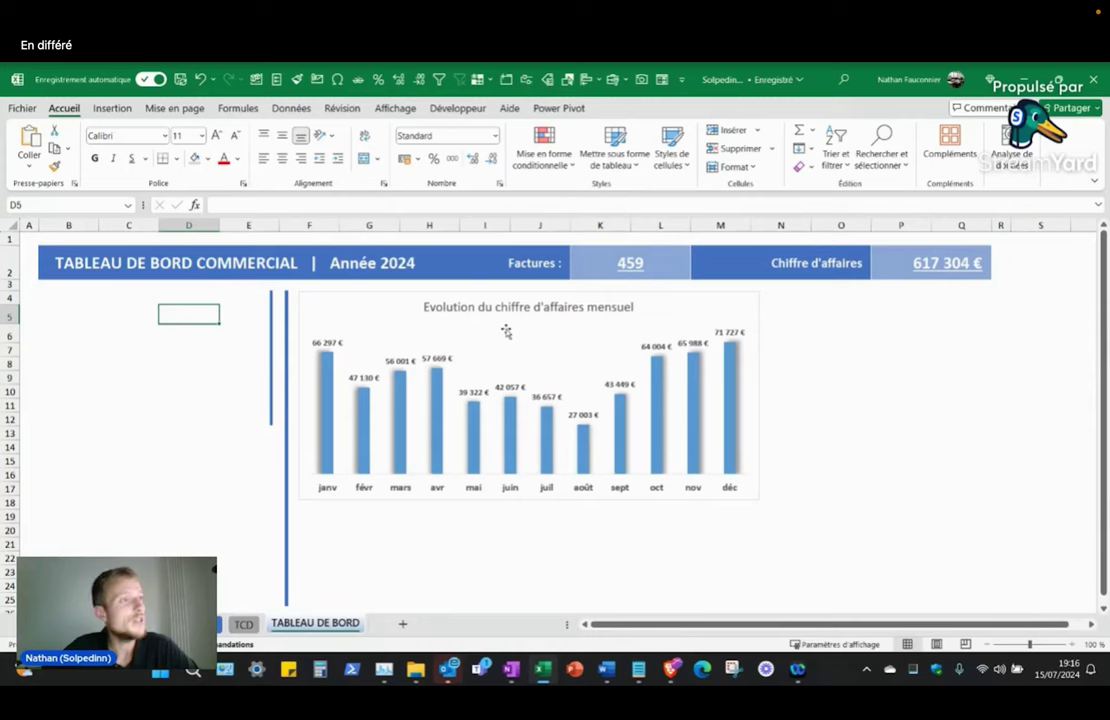
Step: Check the GETPIVOTDATA formulas in K2 and P2, then switch to the TCD sheet
{"action": "left_click", "coordinate": [658, 255]}
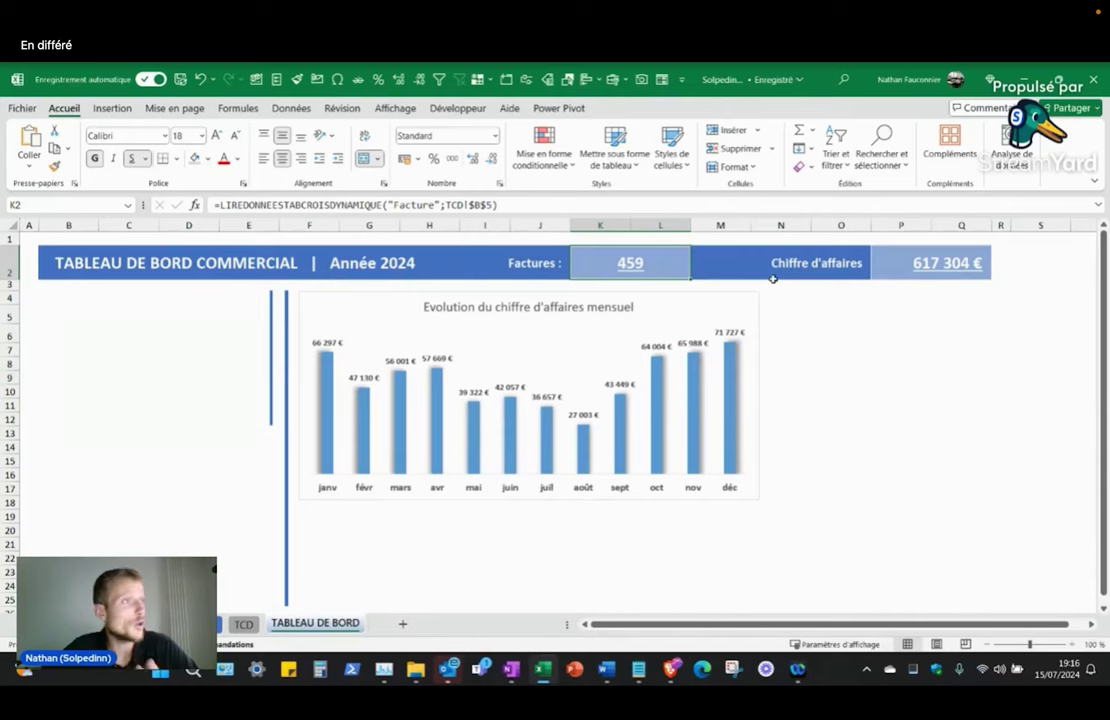
{"action": "left_click", "coordinate": [930, 263]}
{"action": "left_click", "coordinate": [470, 308]}
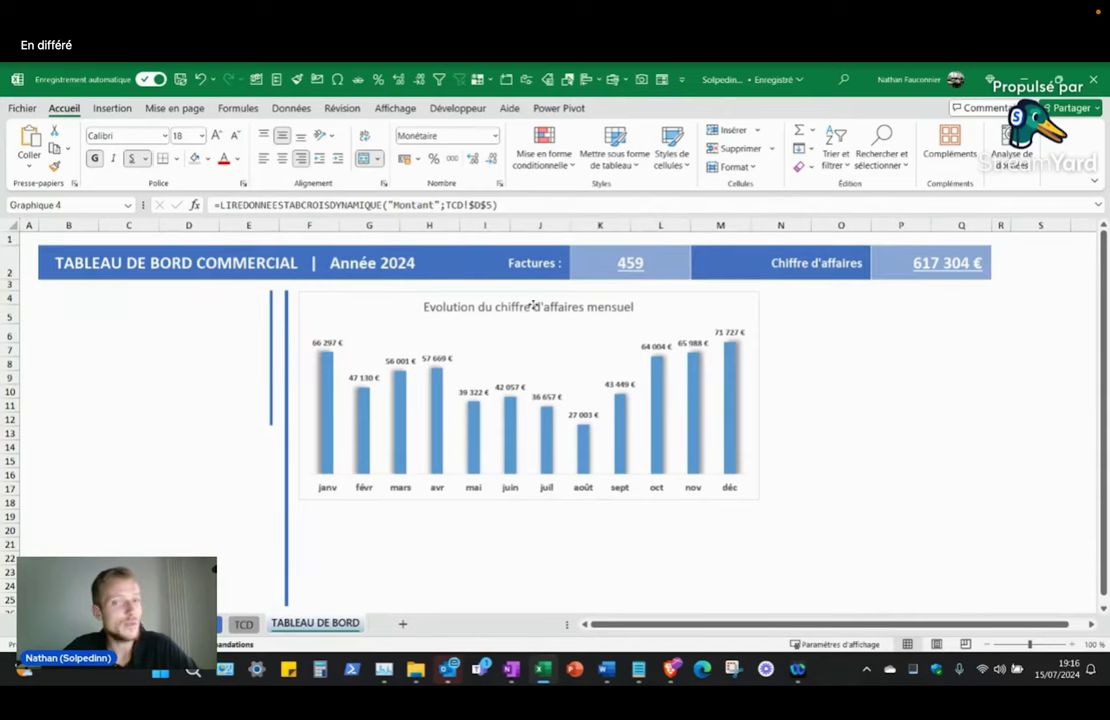
{"action": "left_click", "coordinate": [123, 338]}
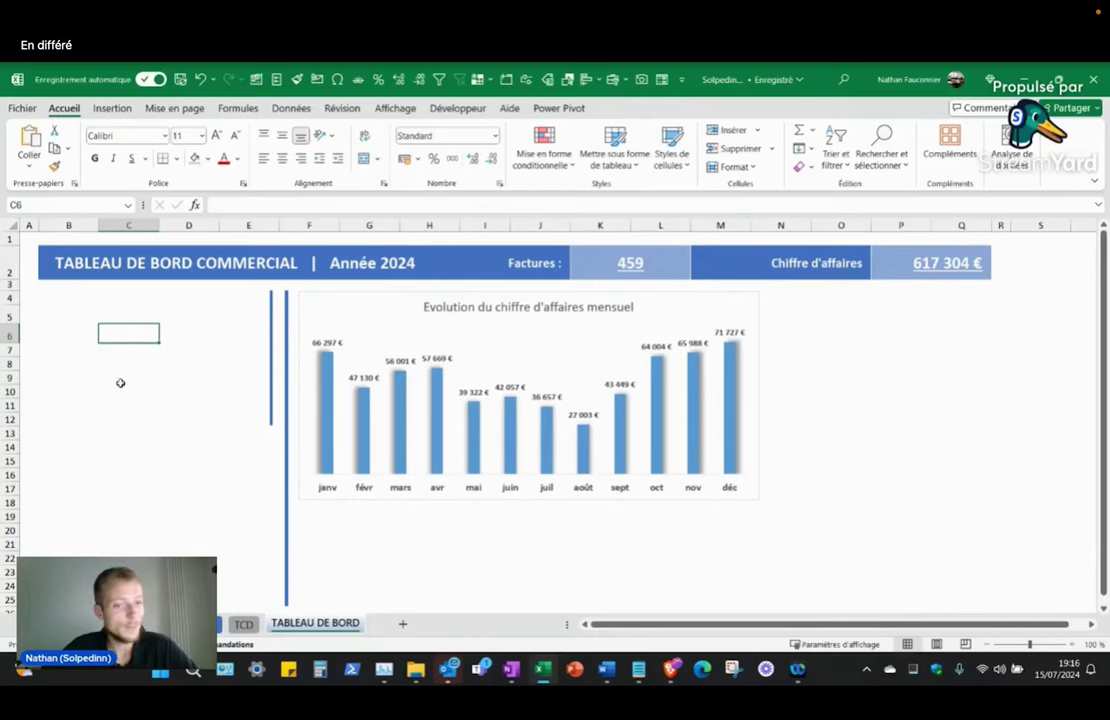
{"action": "left_click", "coordinate": [243, 624]}
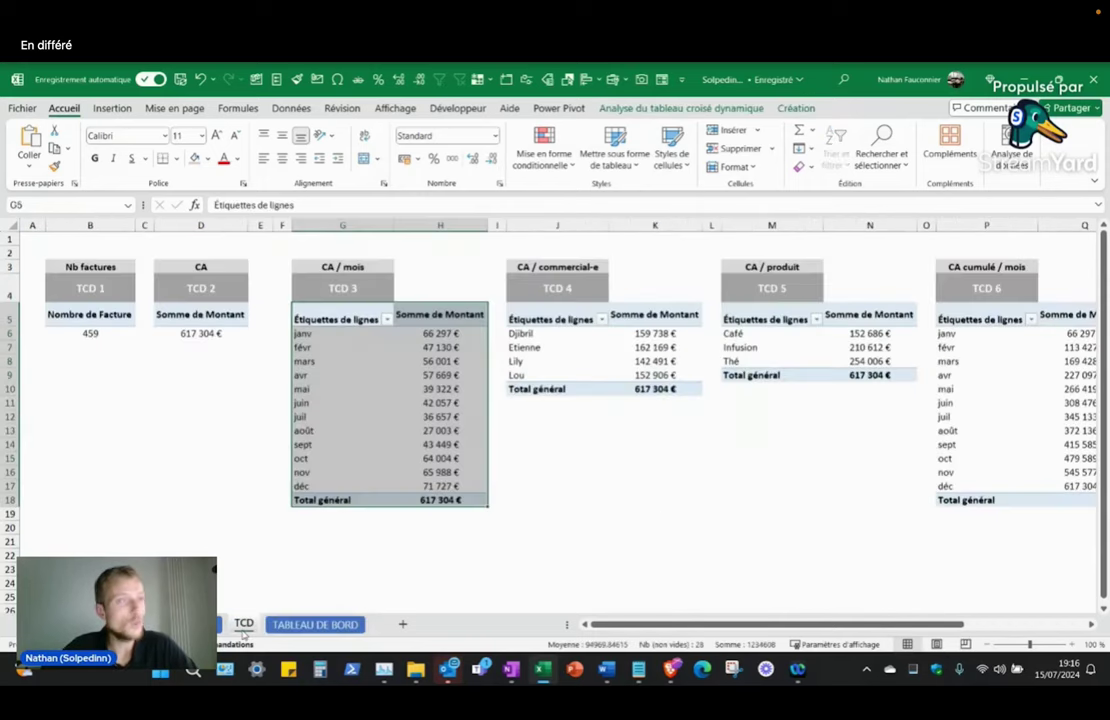
Step: Compare TCD 3's monthly revenue with the source invoice data, then bring up PivotTable Analyze
{"action": "left_click", "coordinate": [437, 347]}
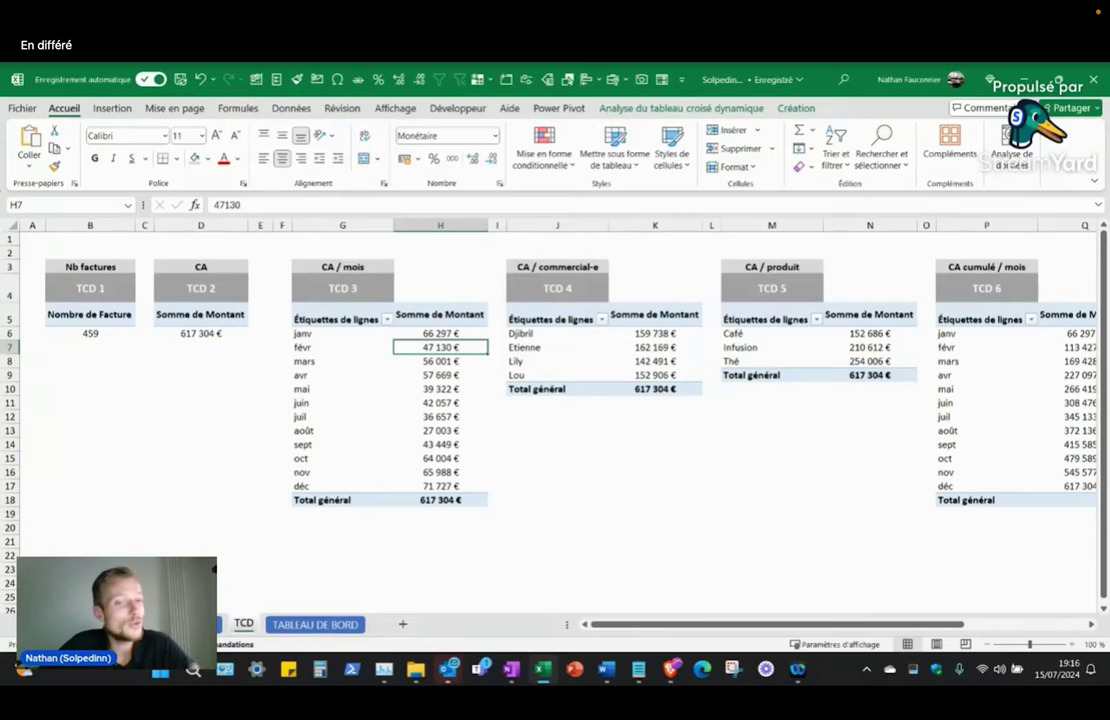
{"action": "key", "text": "ctrl+Page_Up"}
{"action": "left_click", "coordinate": [352, 310]}
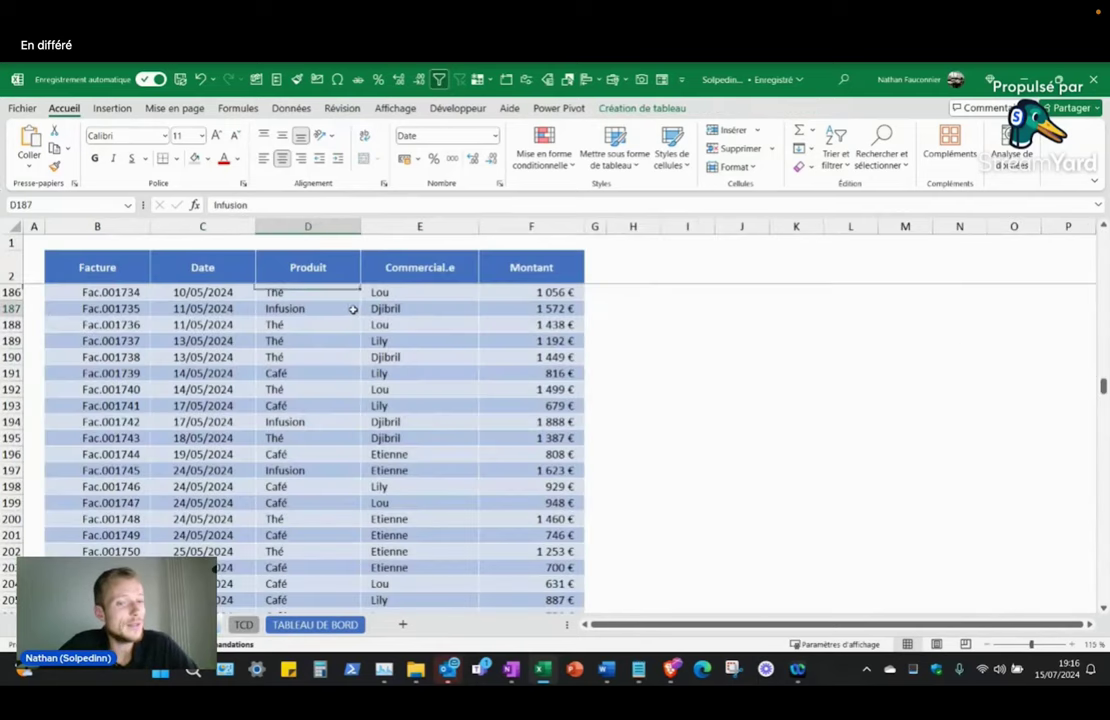
{"action": "key", "text": "ctrl+Page_Down"}
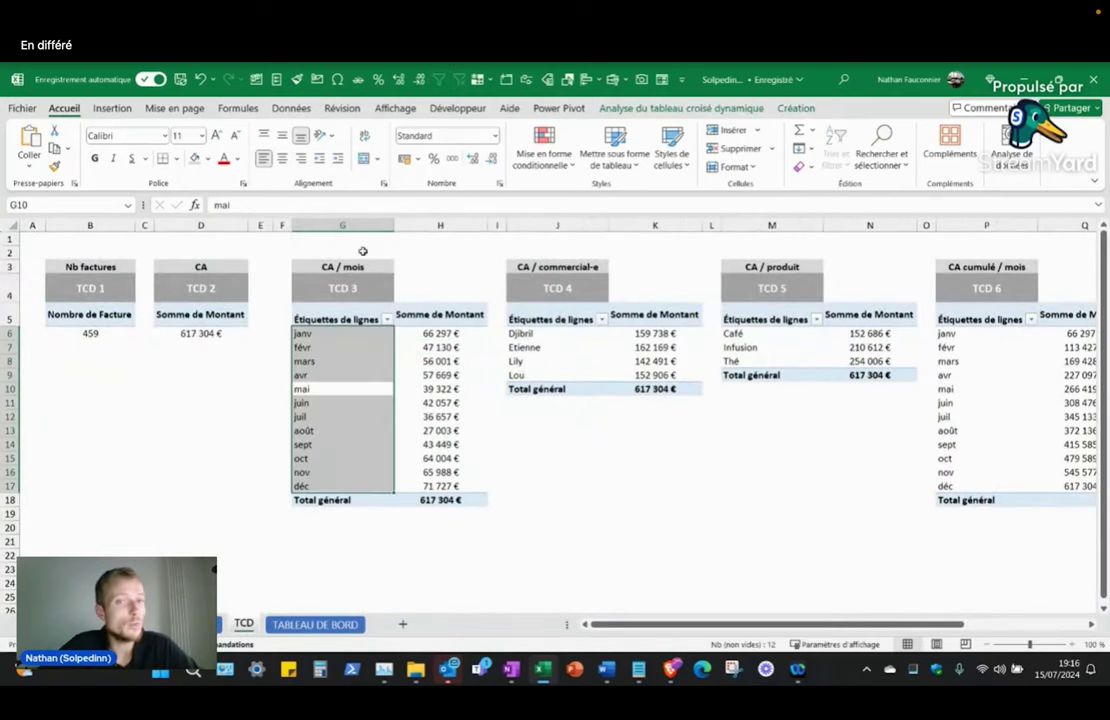
{"action": "key", "text": "Down"}
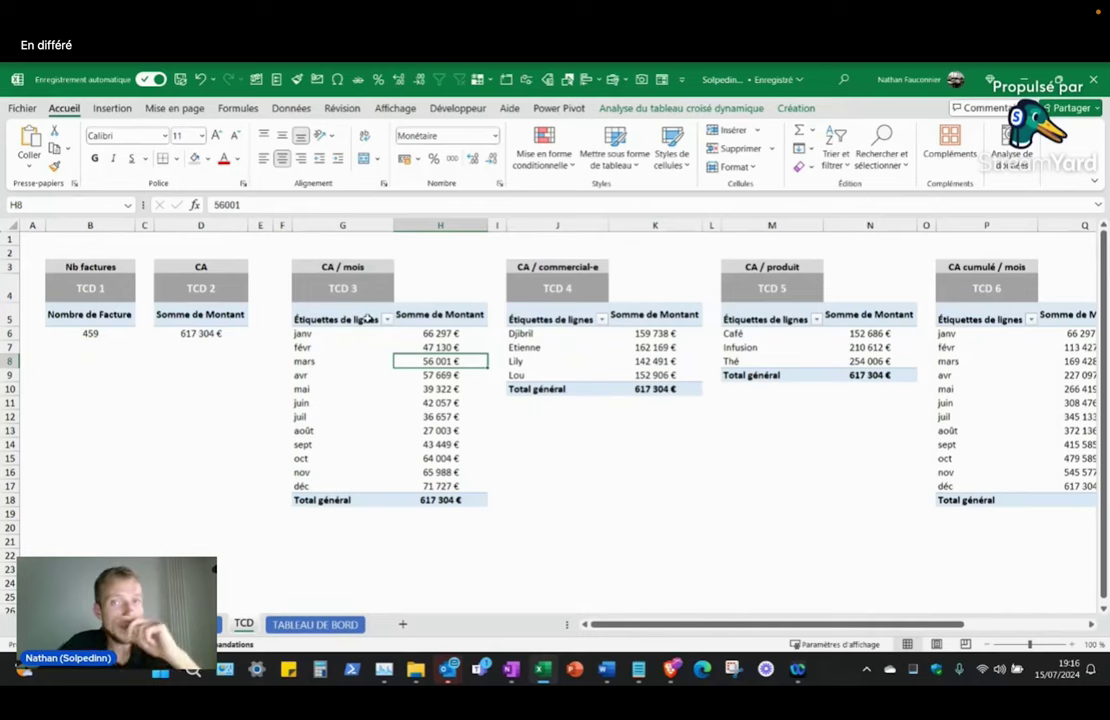
{"action": "left_click", "coordinate": [700, 109]}
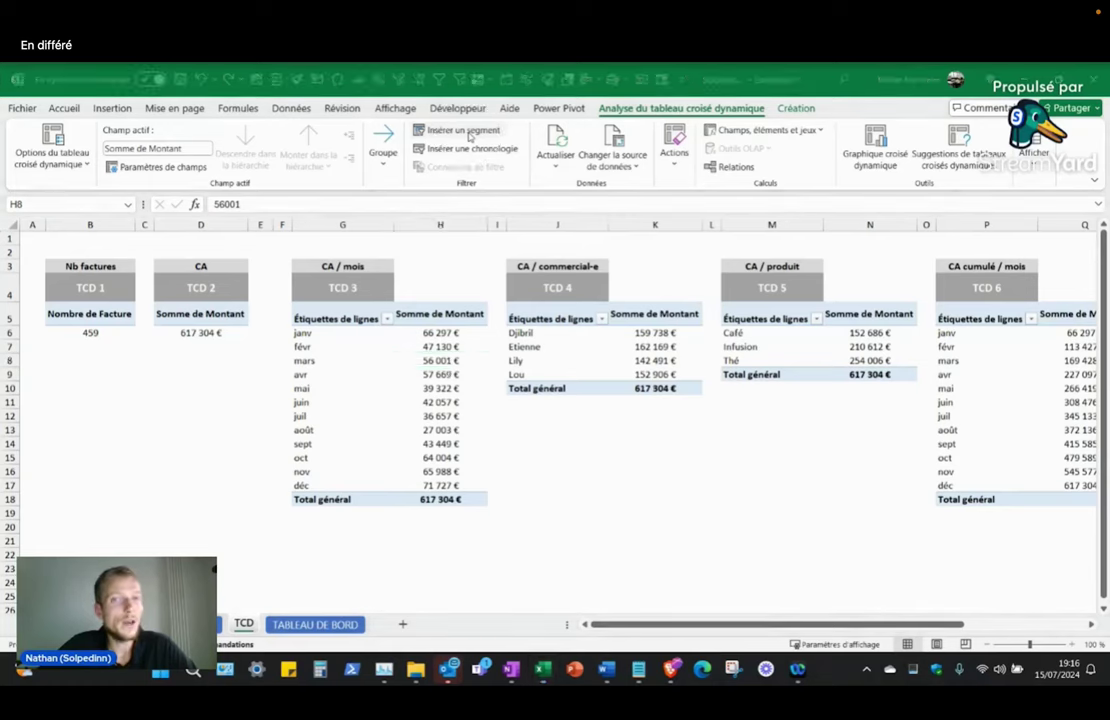
Step: Insert Produit and Commercial.e slicers for the TCD pivot tables
{"action": "left_click", "coordinate": [469, 136]}
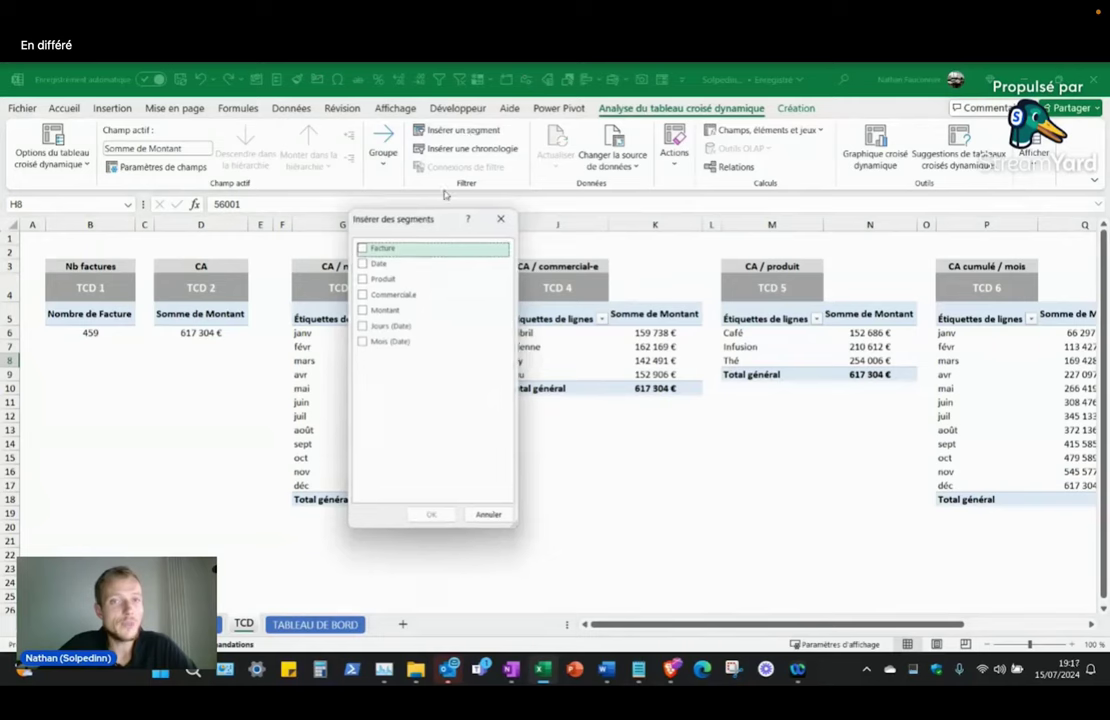
{"action": "left_click_drag", "start_coordinate": [432, 226], "coordinate": [253, 207]}
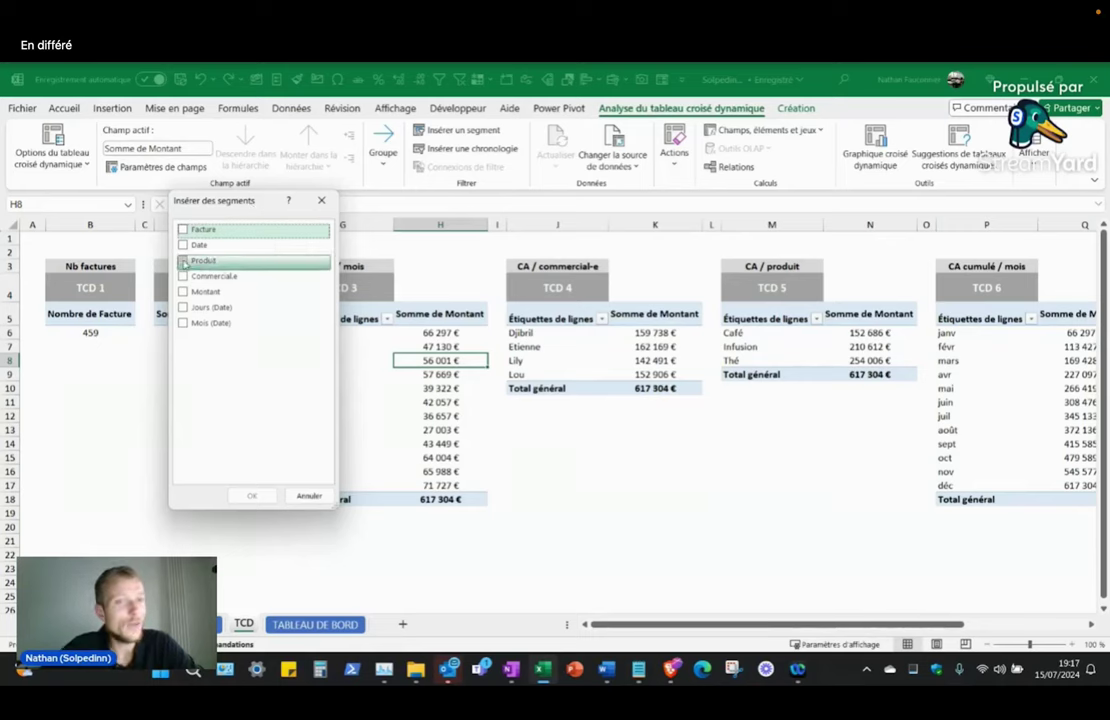
{"action": "left_click", "coordinate": [183, 262]}
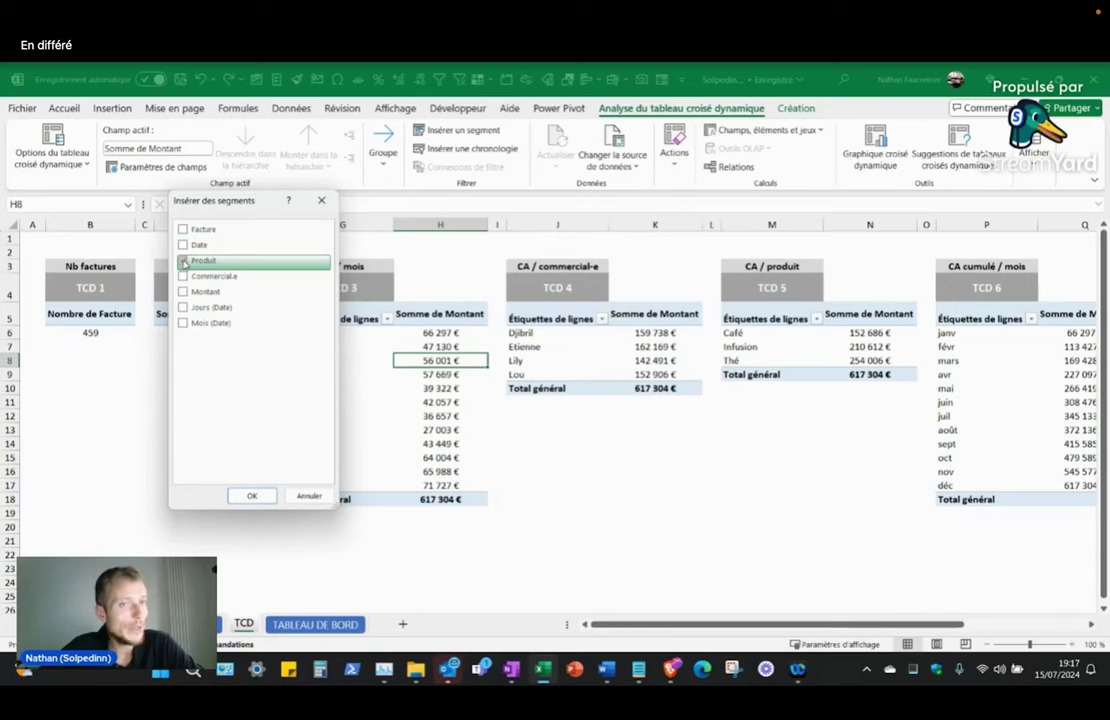
{"action": "left_click", "coordinate": [184, 276]}
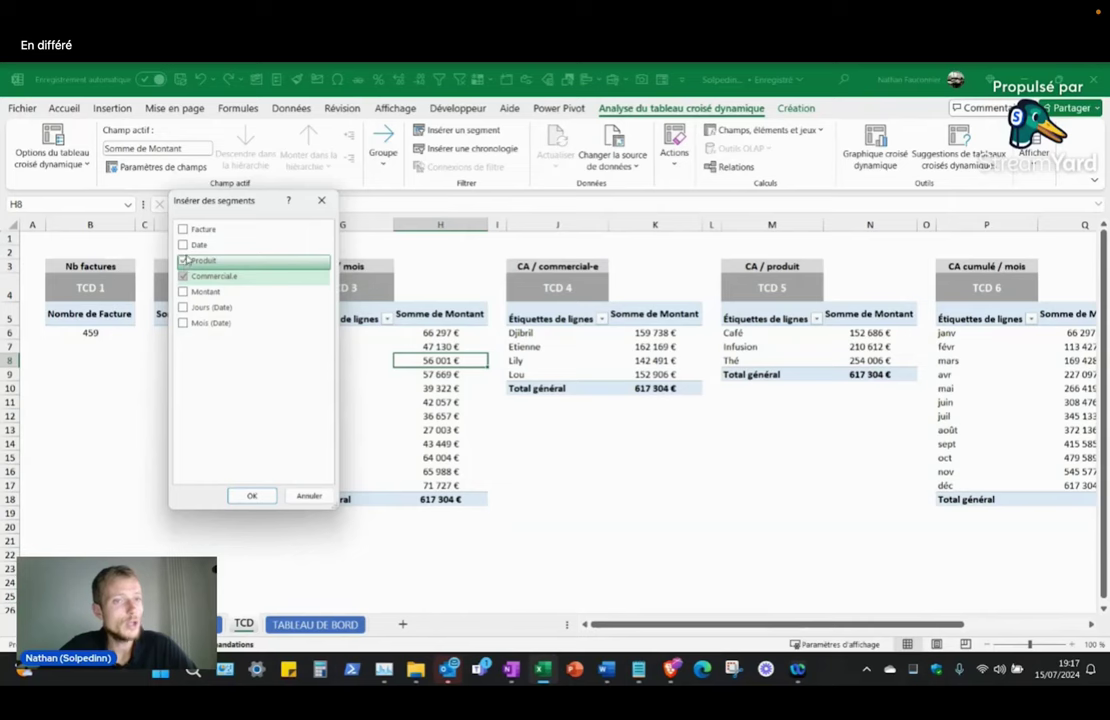
{"action": "left_click", "coordinate": [258, 497]}
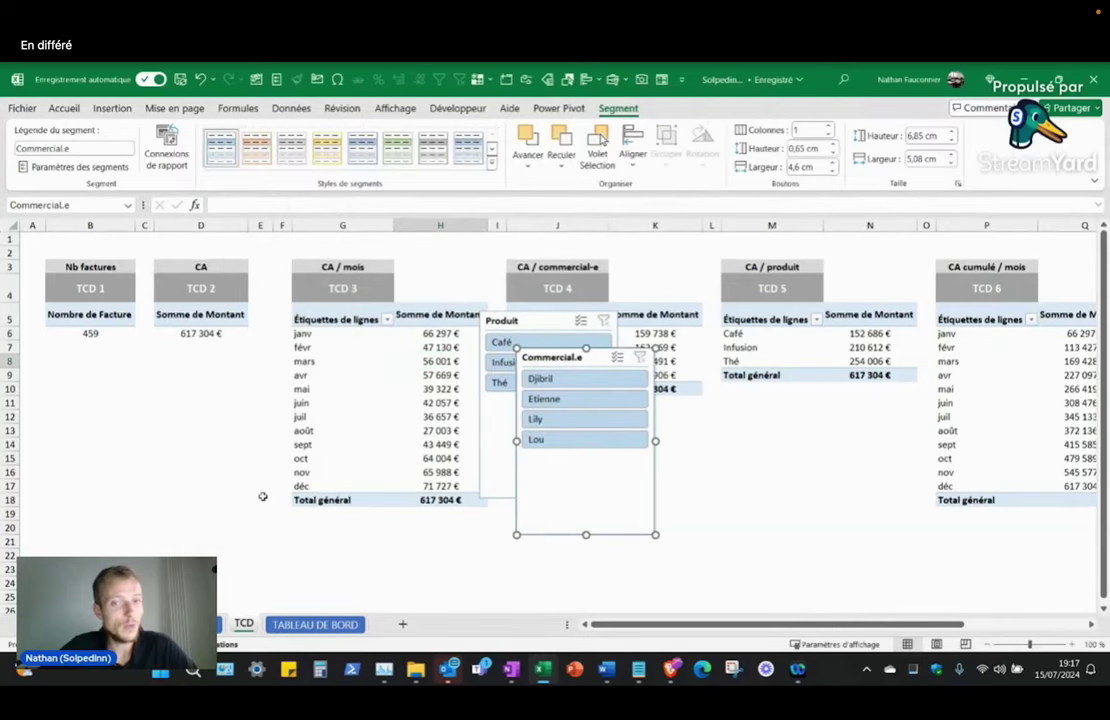
Step: Move both slicers aside, select and cut them, then go to TABLEAU DE BORD cell B4
{"action": "left_click_drag", "start_coordinate": [550, 315], "coordinate": [170, 378]}
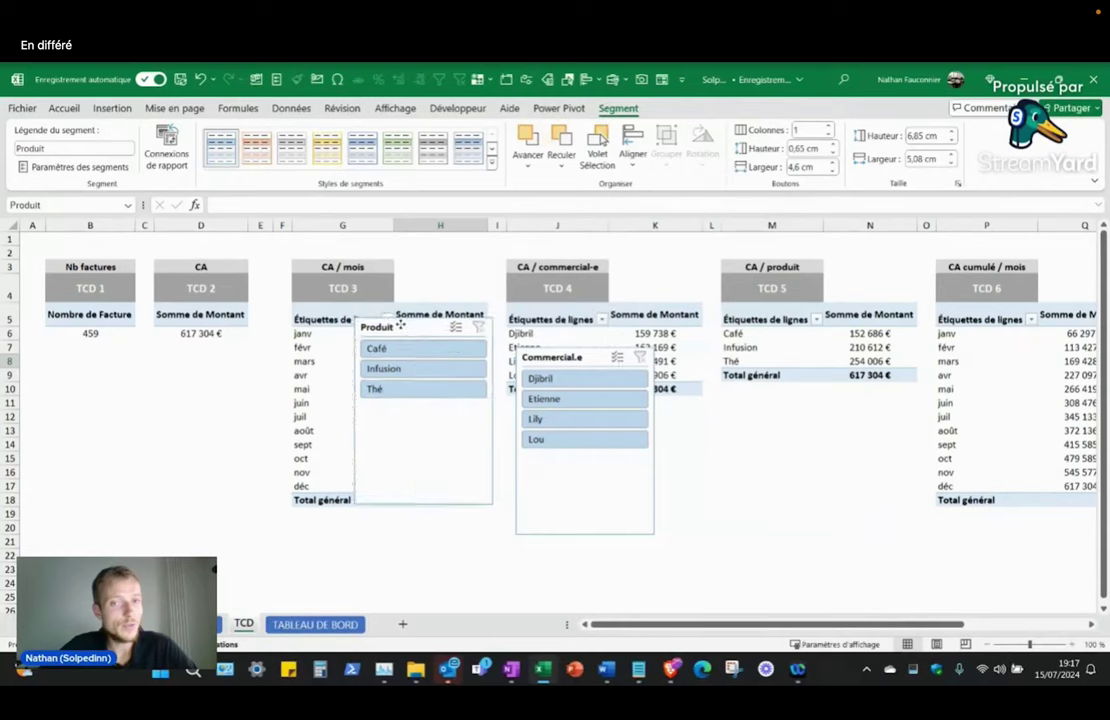
{"action": "left_click_drag", "start_coordinate": [595, 357], "coordinate": [345, 392]}
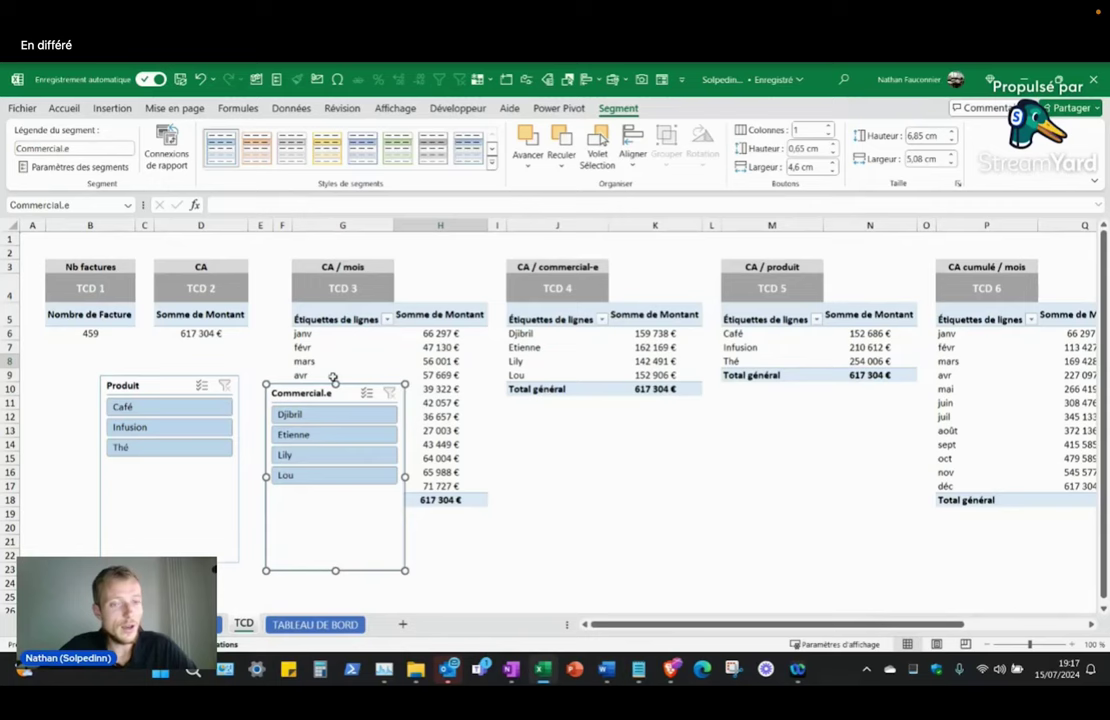
{"action": "left_click", "coordinate": [166, 380], "text": "ctrl"}
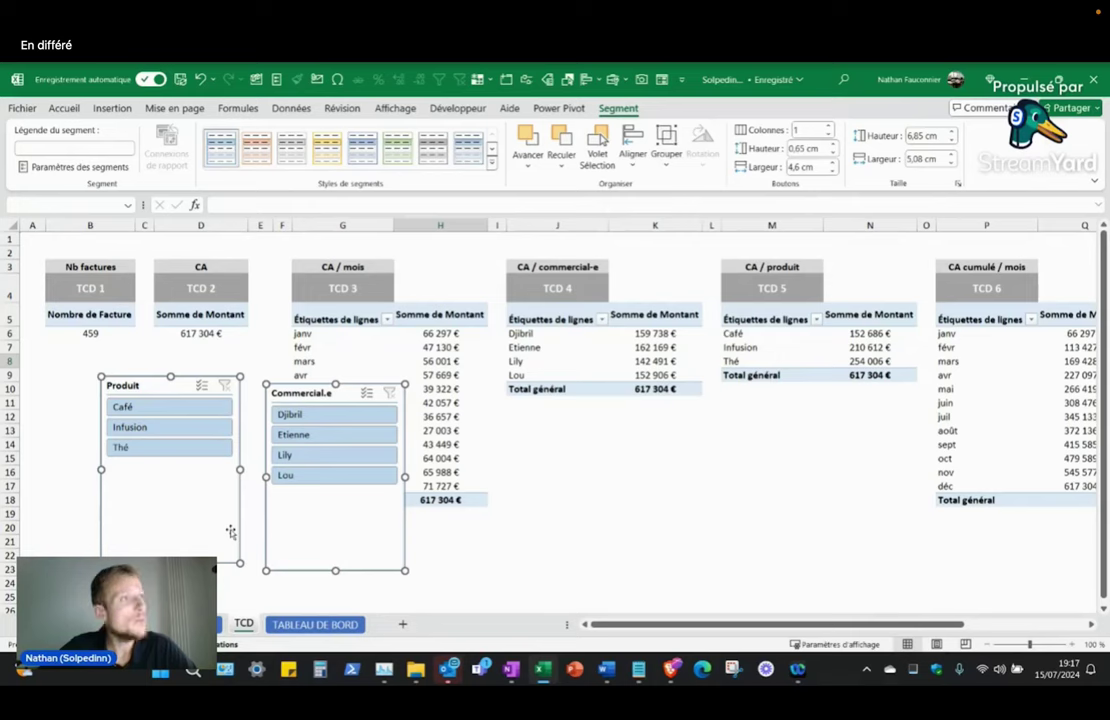
{"action": "left_click", "coordinate": [212, 359]}
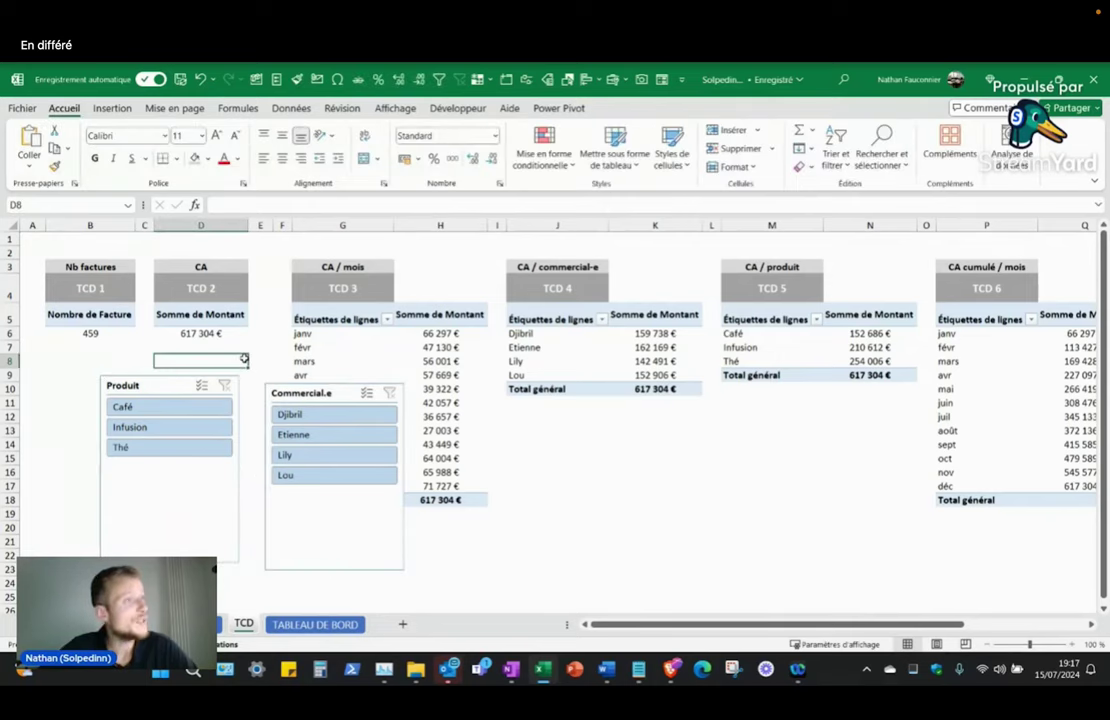
{"action": "left_click", "coordinate": [292, 386]}
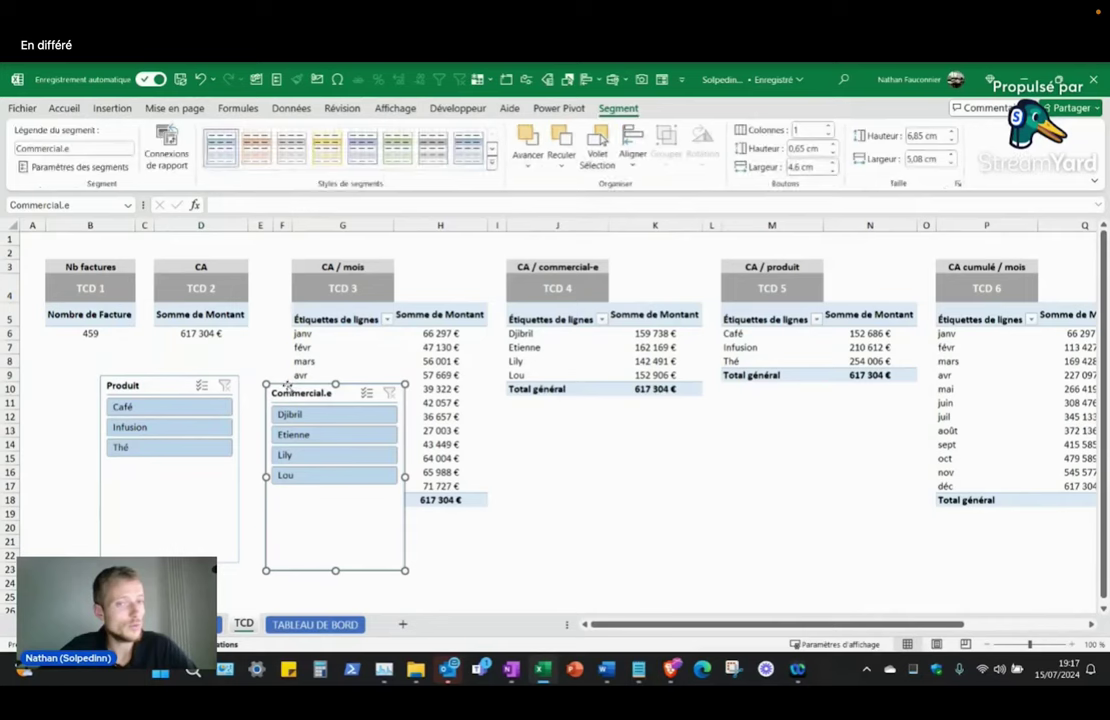
{"action": "left_click", "coordinate": [168, 380], "text": "ctrl"}
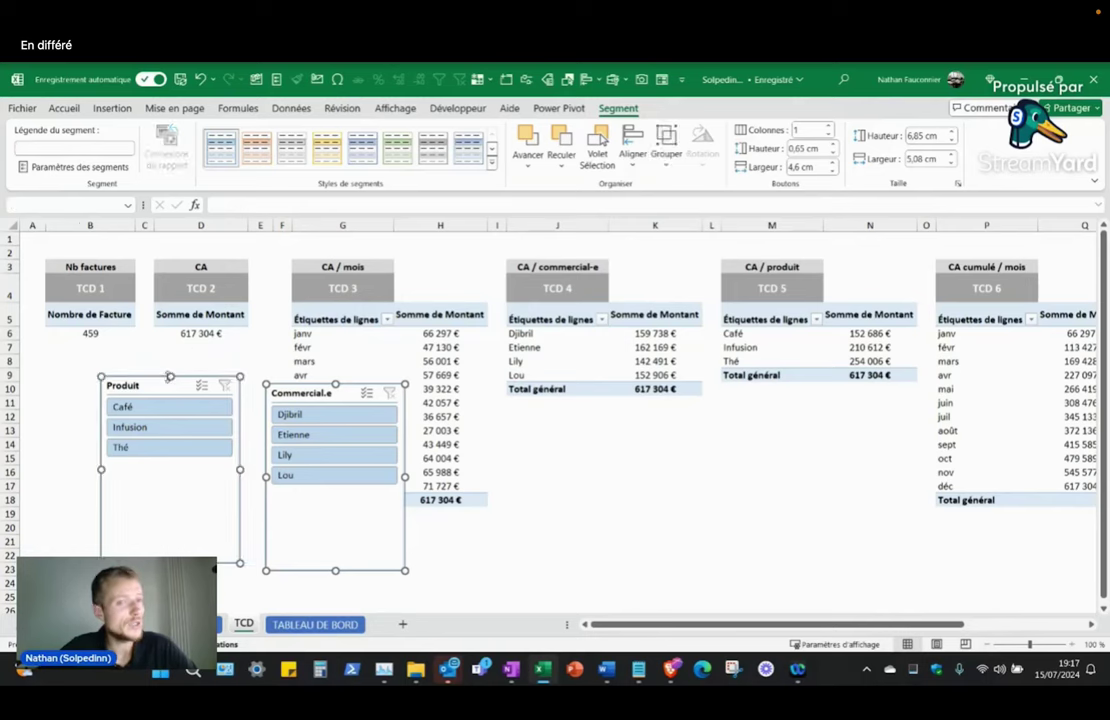
{"action": "key", "text": "Delete"}
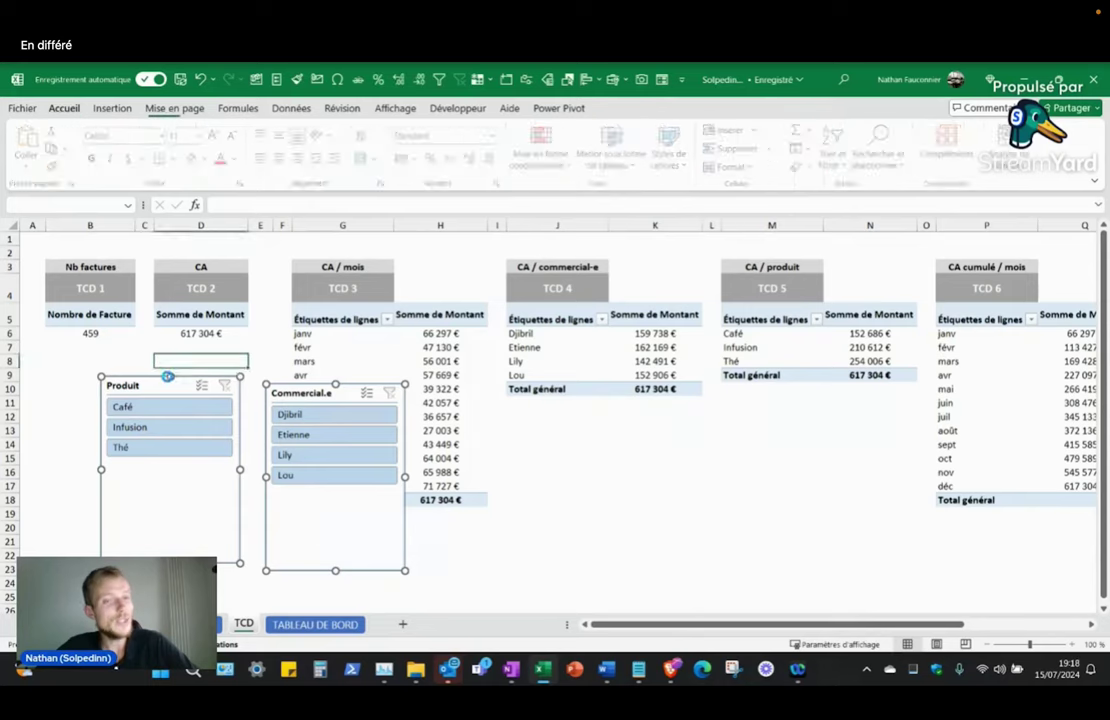
{"action": "left_click", "coordinate": [298, 624]}
{"action": "left_click", "coordinate": [90, 299]}
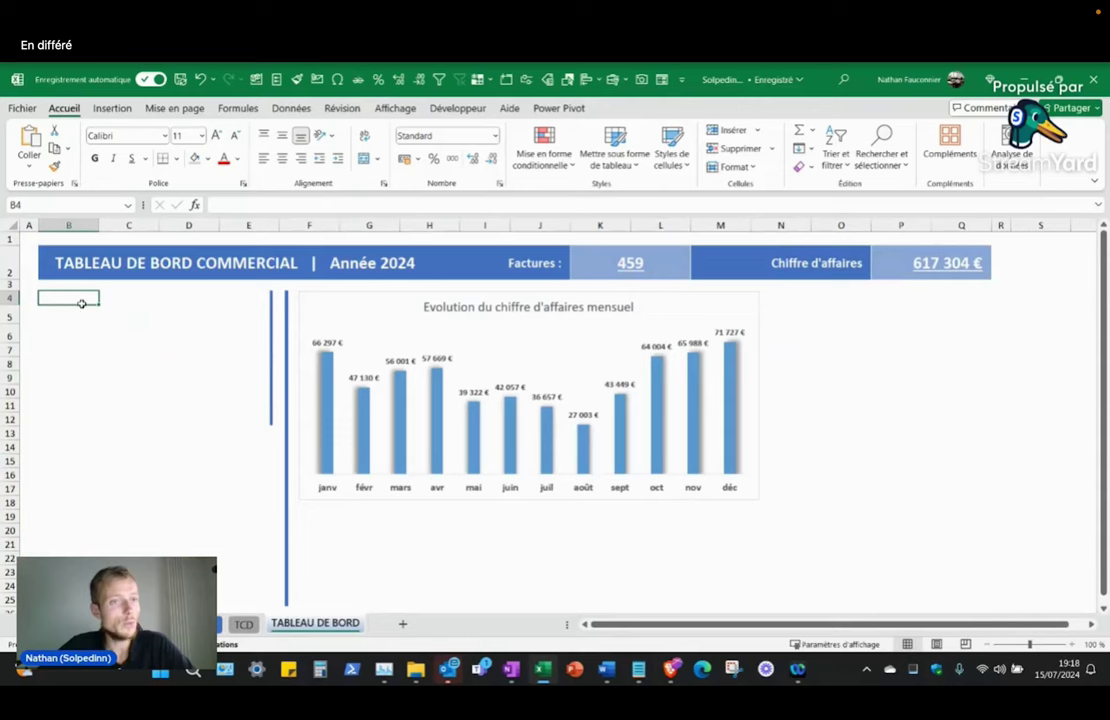
Step: Paste the slicers onto the dashboard and give Produit 3 button columns in one row
{"action": "key", "text": "ctrl+v"}
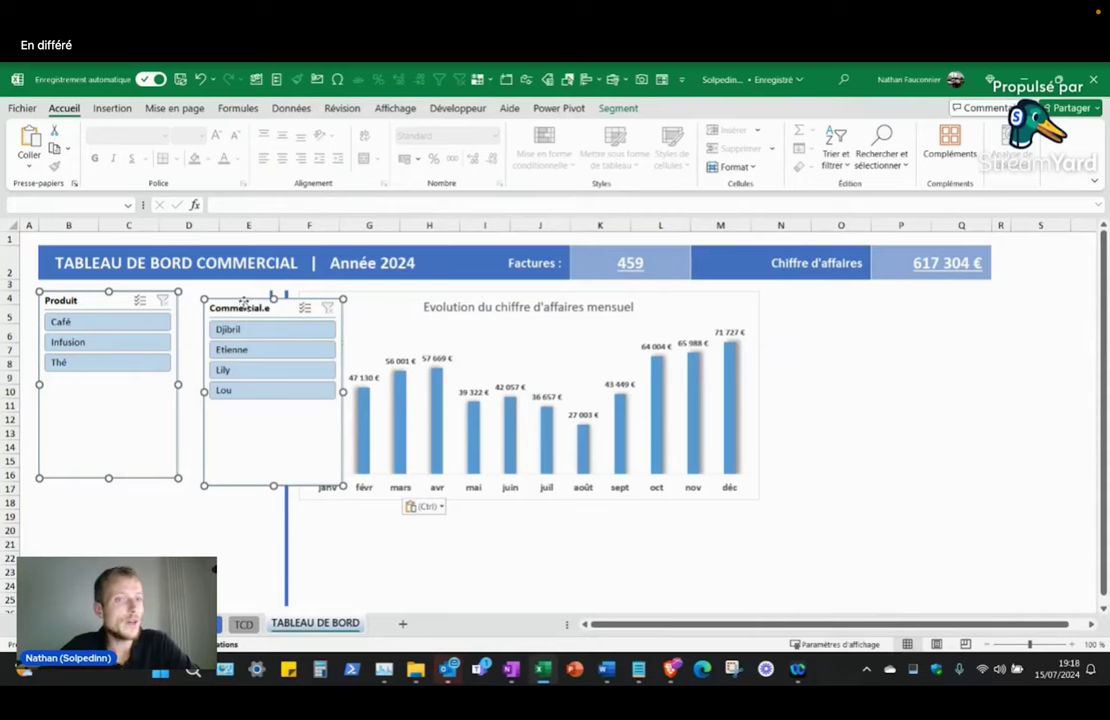
{"action": "left_click", "coordinate": [860, 431]}
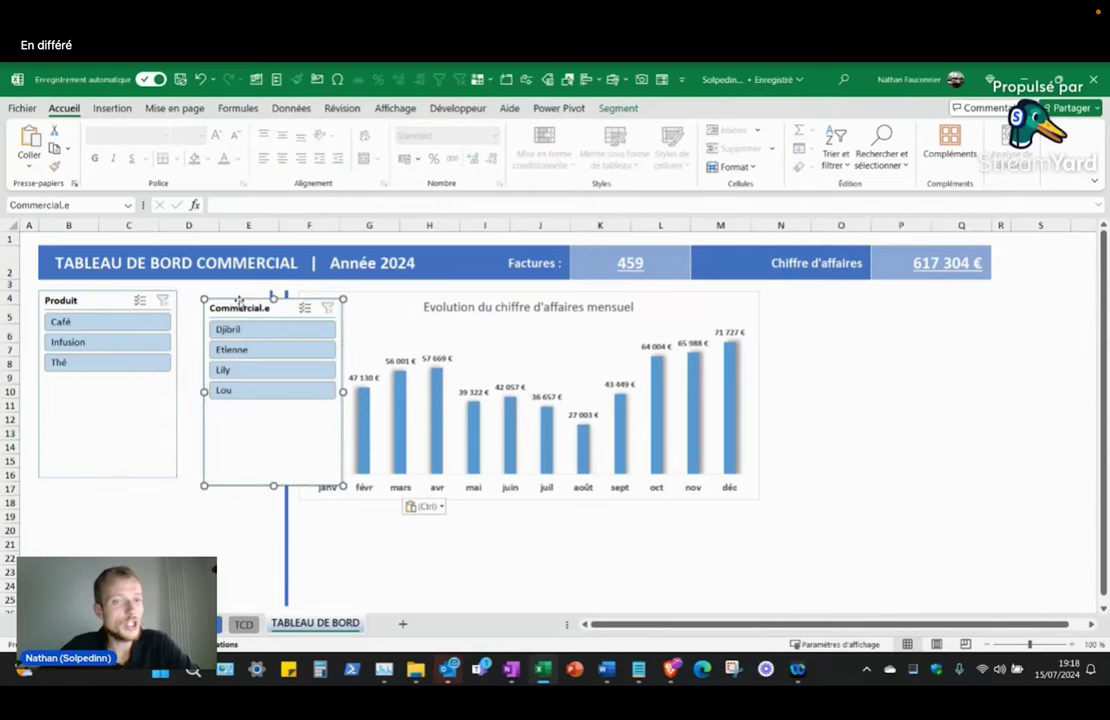
{"action": "mouse_move", "coordinate": [244, 300]}
{"action": "left_mouse_down"}
{"action": "mouse_move", "coordinate": [645, 370]}
{"action": "mouse_move", "coordinate": [306, 502]}
{"action": "left_mouse_up"}
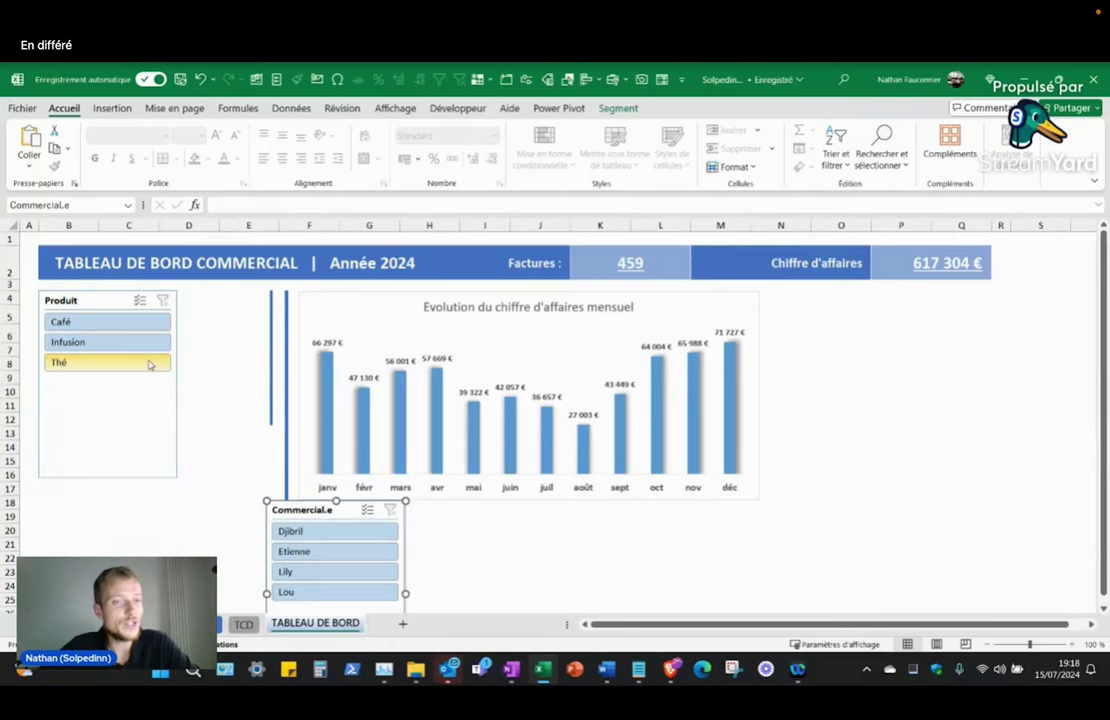
{"action": "left_click", "coordinate": [75, 300]}
{"action": "left_click_drag", "start_coordinate": [177, 479], "coordinate": [263, 375]}
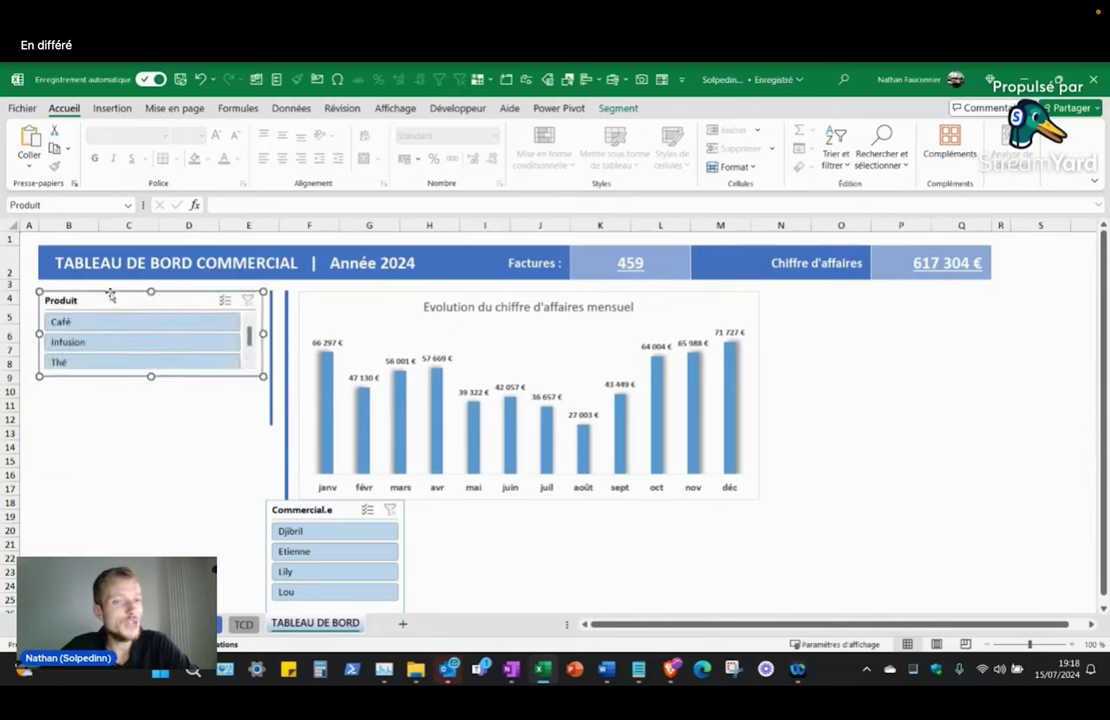
{"action": "left_click", "coordinate": [620, 108]}
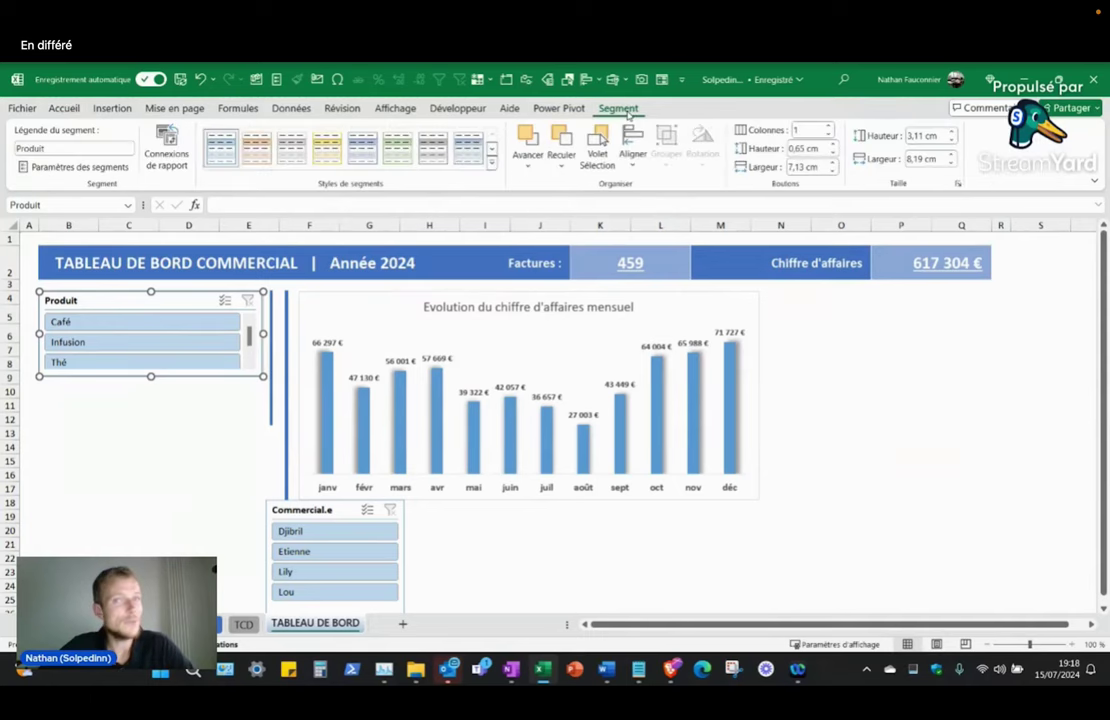
{"action": "left_click", "coordinate": [831, 127]}
{"action": "left_click", "coordinate": [831, 127]}
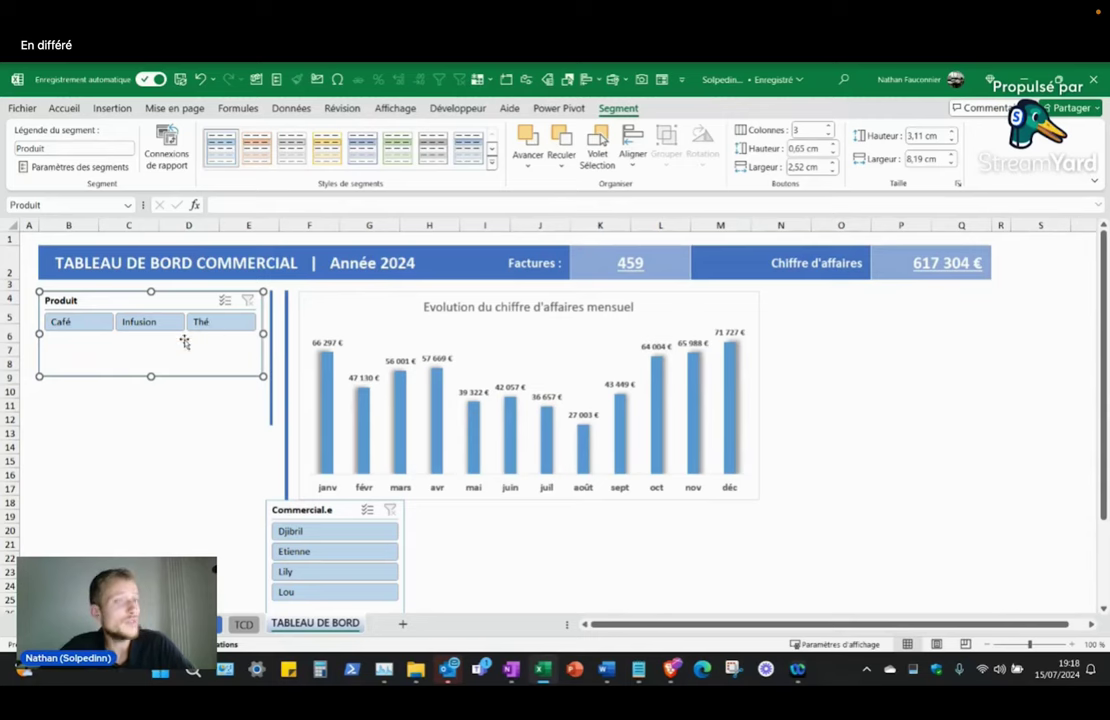
{"action": "left_click_drag", "start_coordinate": [151, 376], "coordinate": [151, 343]}
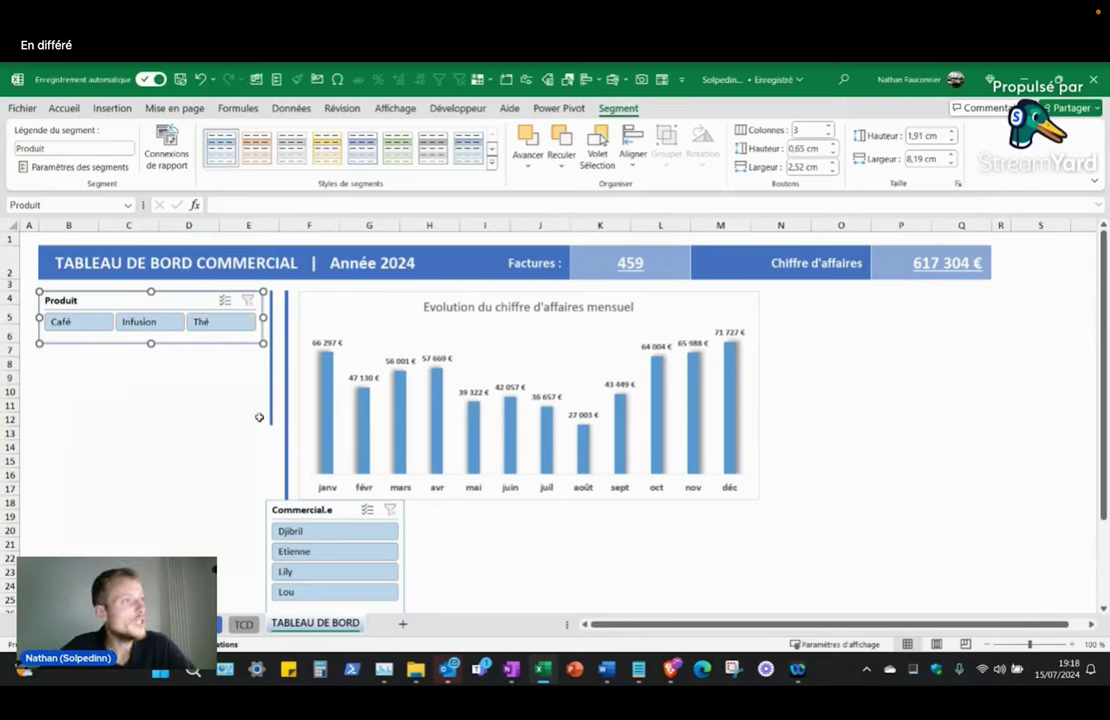
Step: Place Commercial.e under Produit at matching width, with 2 button columns
{"action": "left_click_drag", "start_coordinate": [303, 500], "coordinate": [74, 346]}
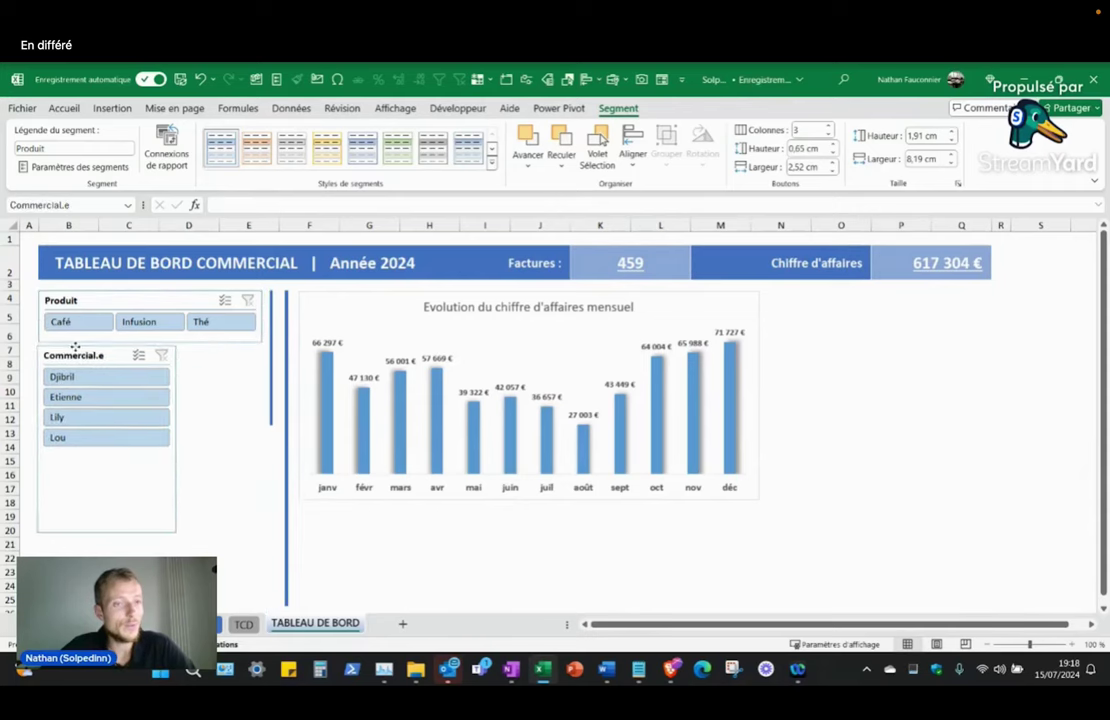
{"action": "left_click_drag", "start_coordinate": [177, 531], "coordinate": [260, 421]}
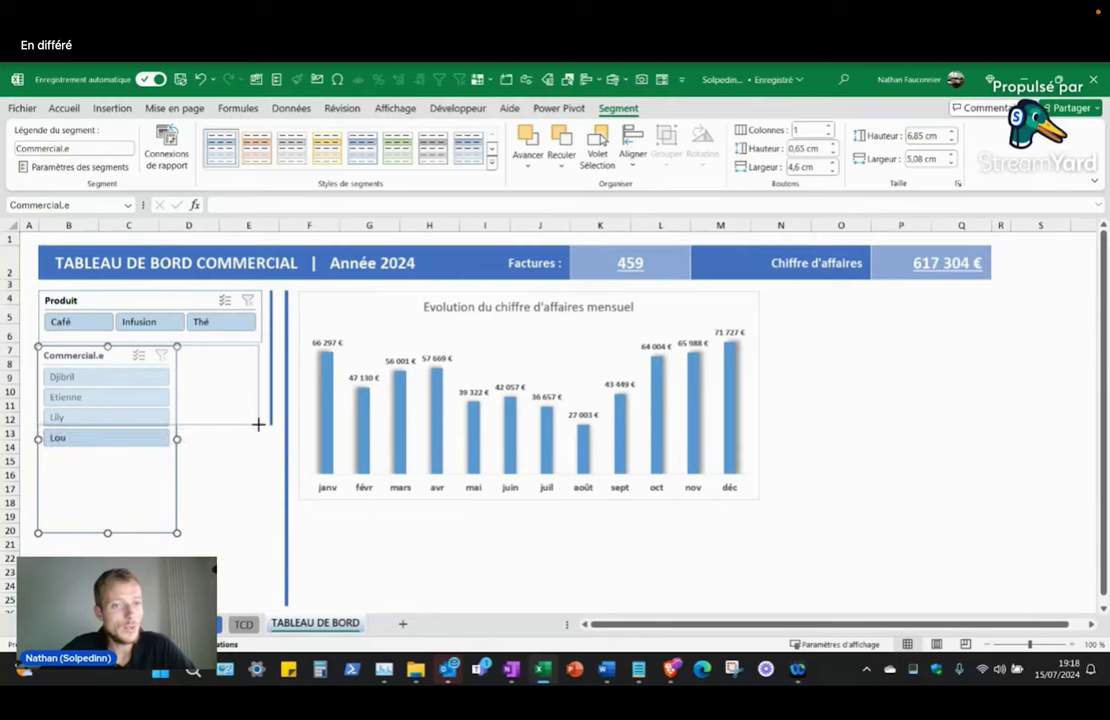
{"action": "left_click_drag", "start_coordinate": [260, 421], "coordinate": [260, 424]}
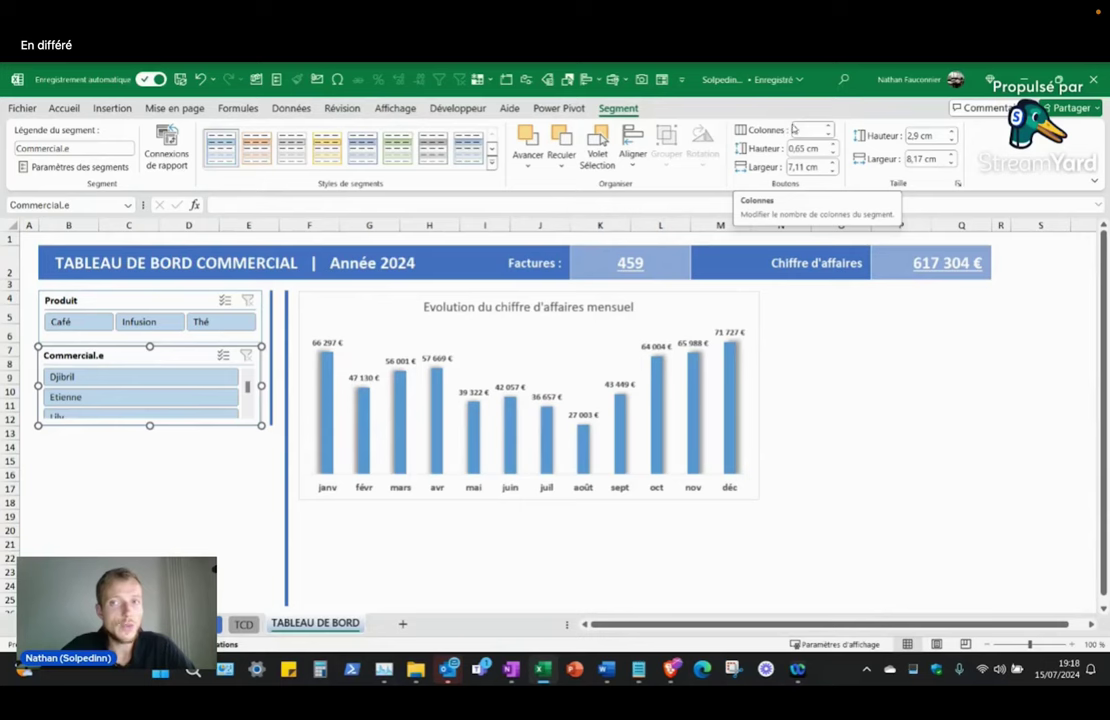
{"action": "left_click", "coordinate": [828, 126]}
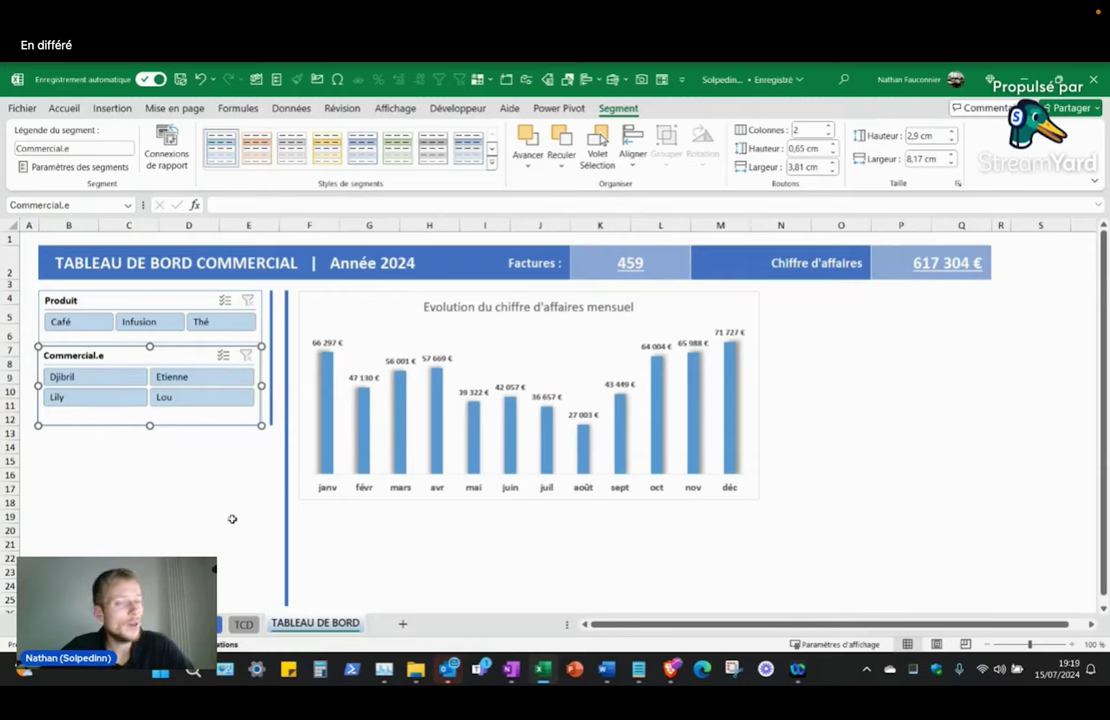
{"action": "left_click_drag", "start_coordinate": [149, 427], "coordinate": [149, 419]}
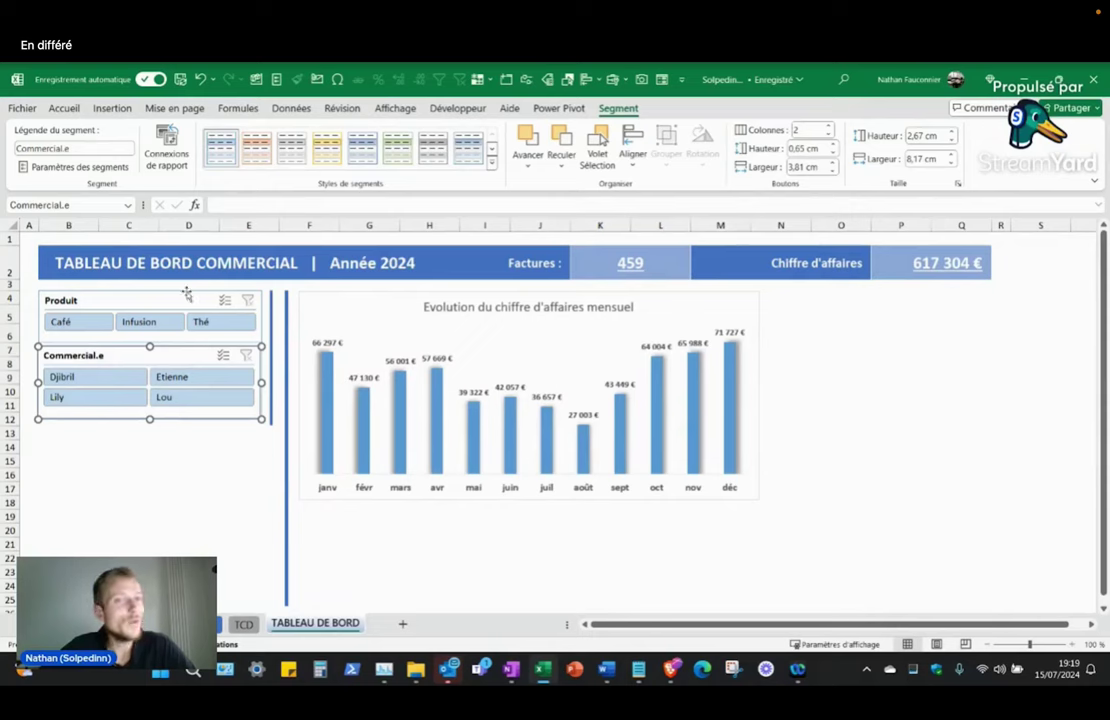
Step: Apply the dark blue slicer style to both slicers
{"action": "left_click", "coordinate": [183, 292], "text": "ctrl"}
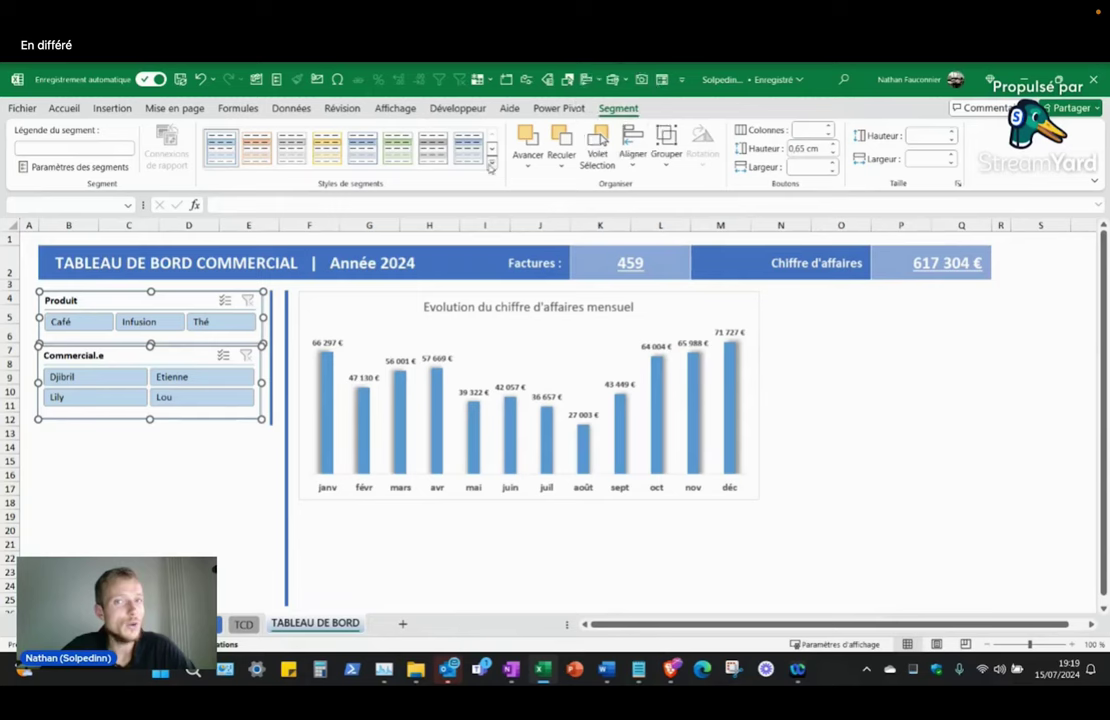
{"action": "left_click", "coordinate": [491, 160]}
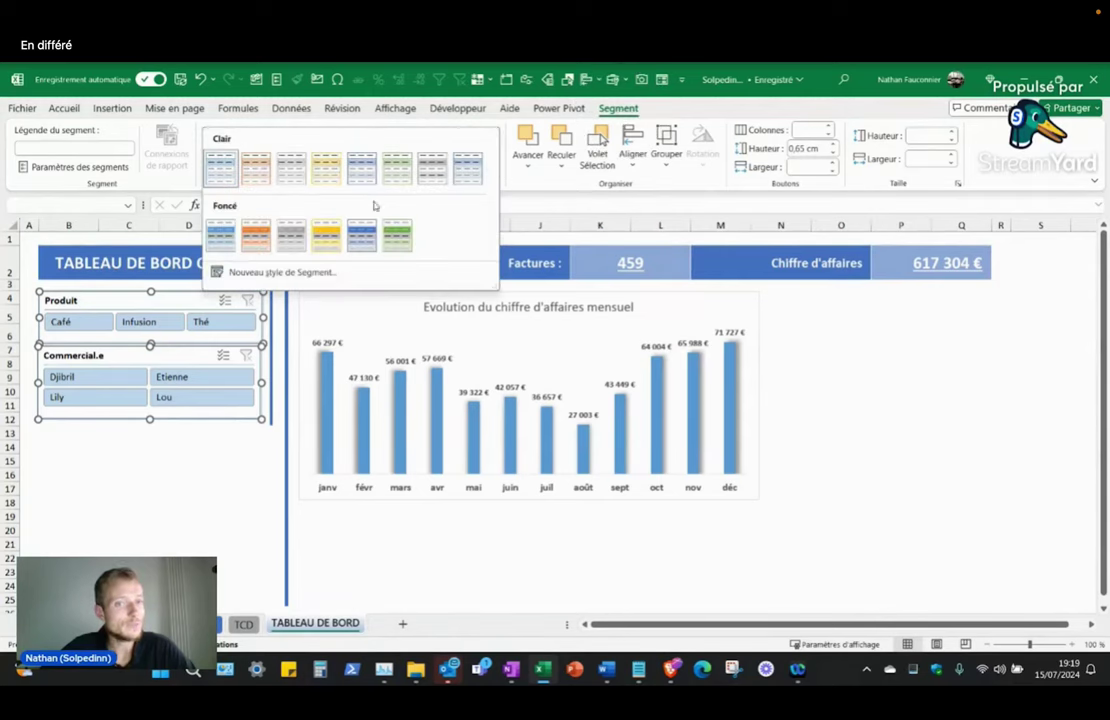
{"action": "left_click", "coordinate": [361, 240]}
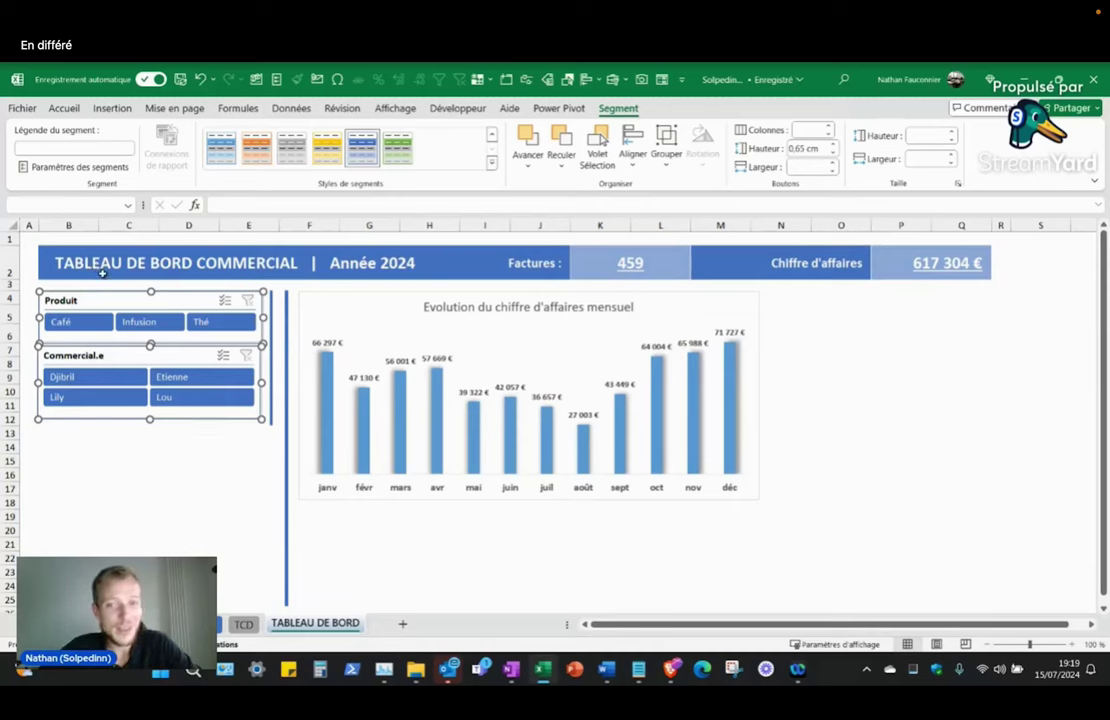
Step: Fill the revenue chart's bars with a standard blue
{"action": "mouse_move", "coordinate": [326, 410]}
{"action": "left_click", "coordinate": [329, 365]}
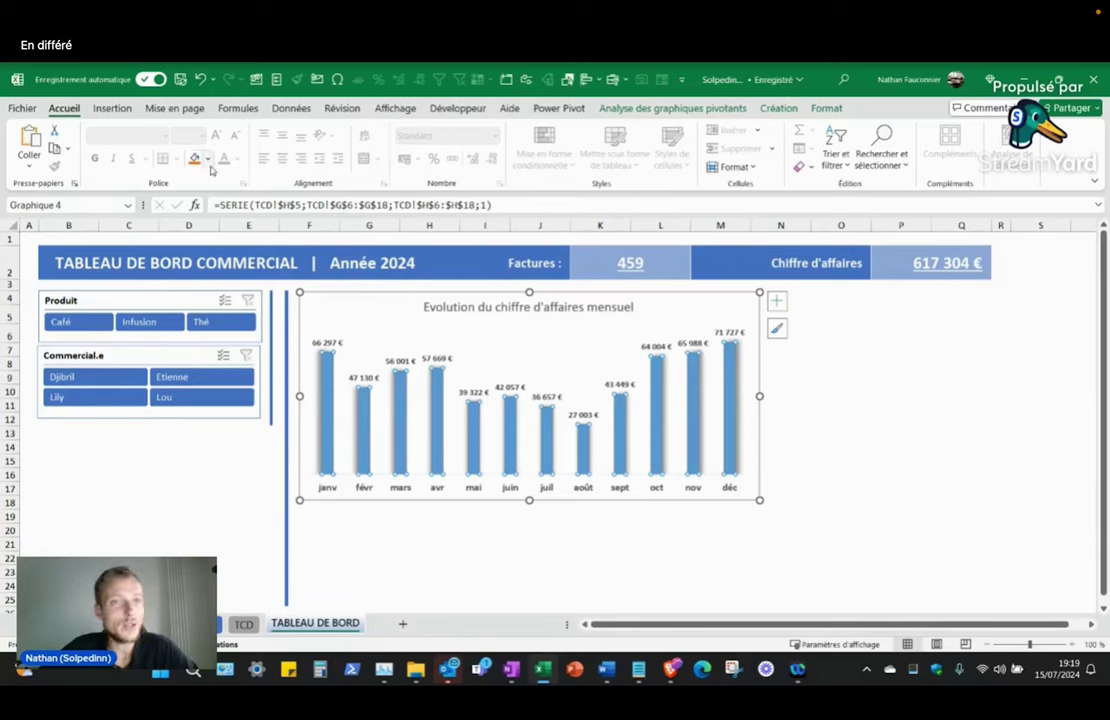
{"action": "left_click", "coordinate": [836, 108]}
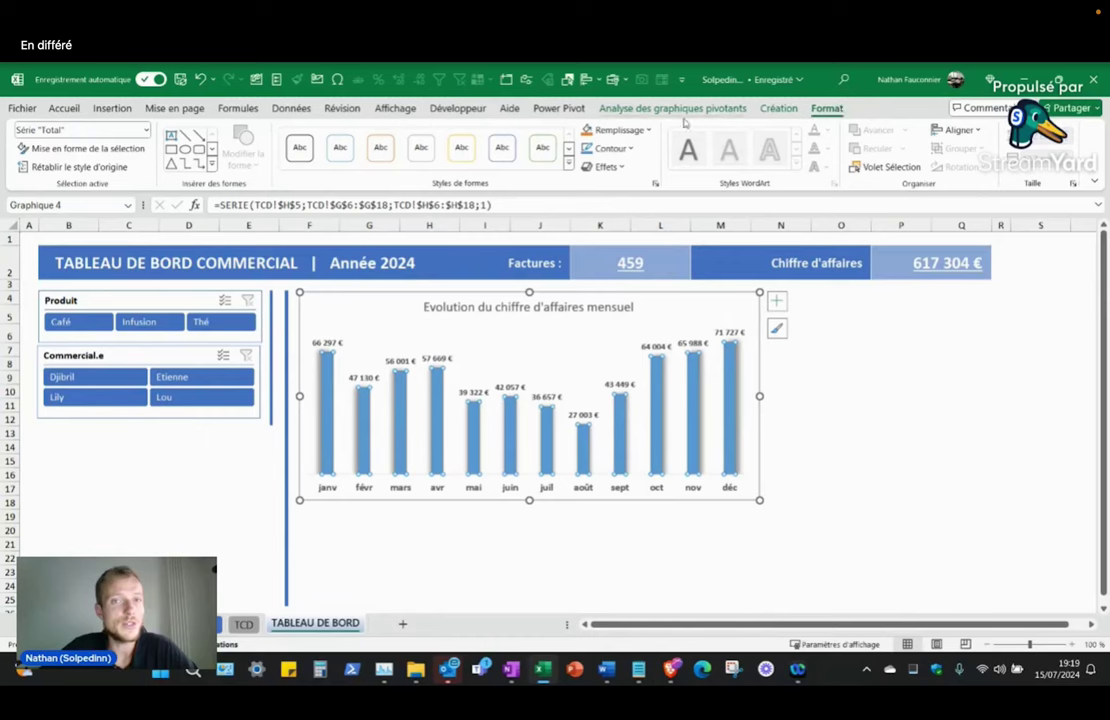
{"action": "left_click", "coordinate": [64, 108]}
{"action": "left_click", "coordinate": [207, 159]}
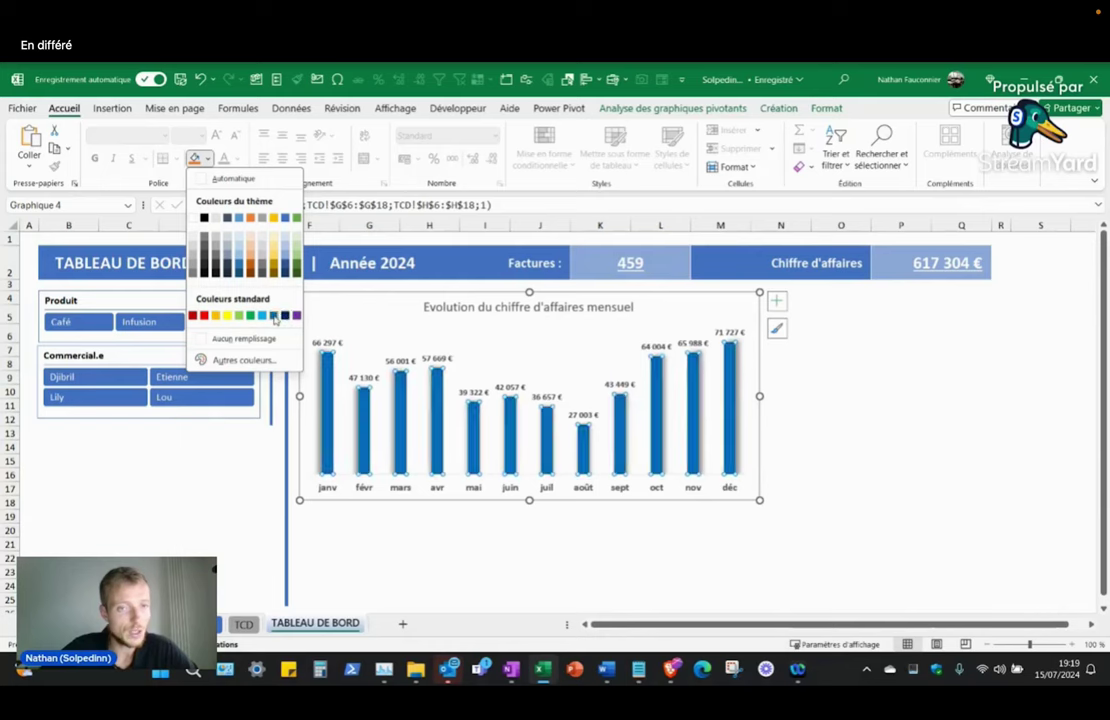
{"action": "left_click", "coordinate": [285, 217]}
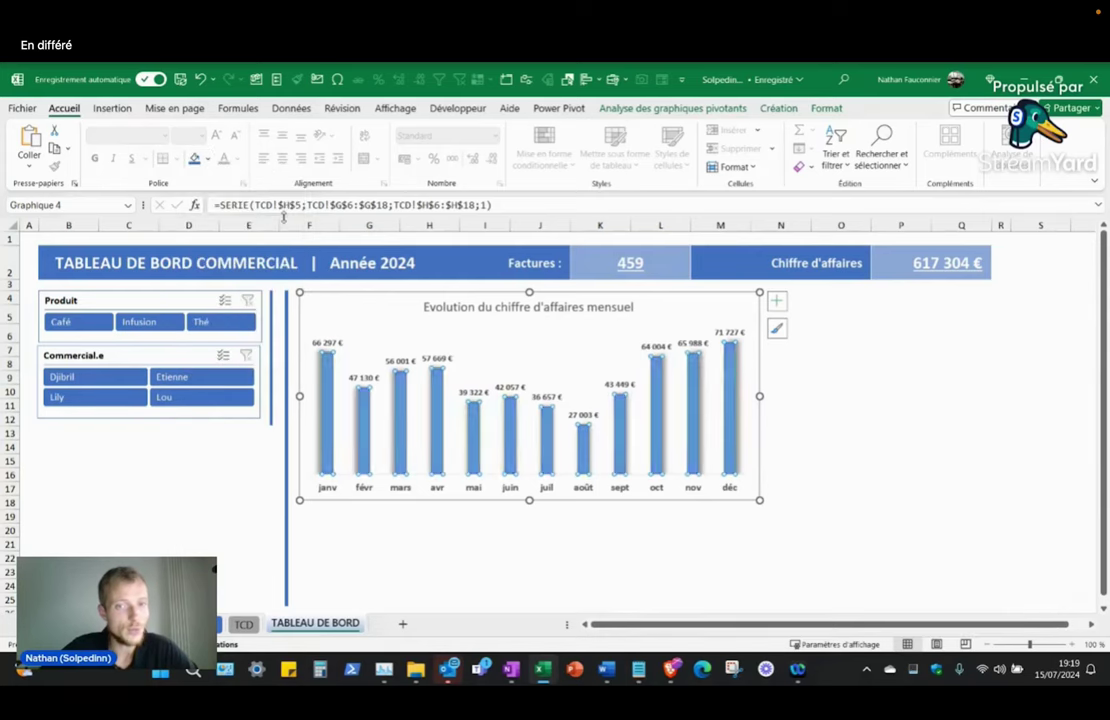
{"action": "left_click", "coordinate": [889, 328]}
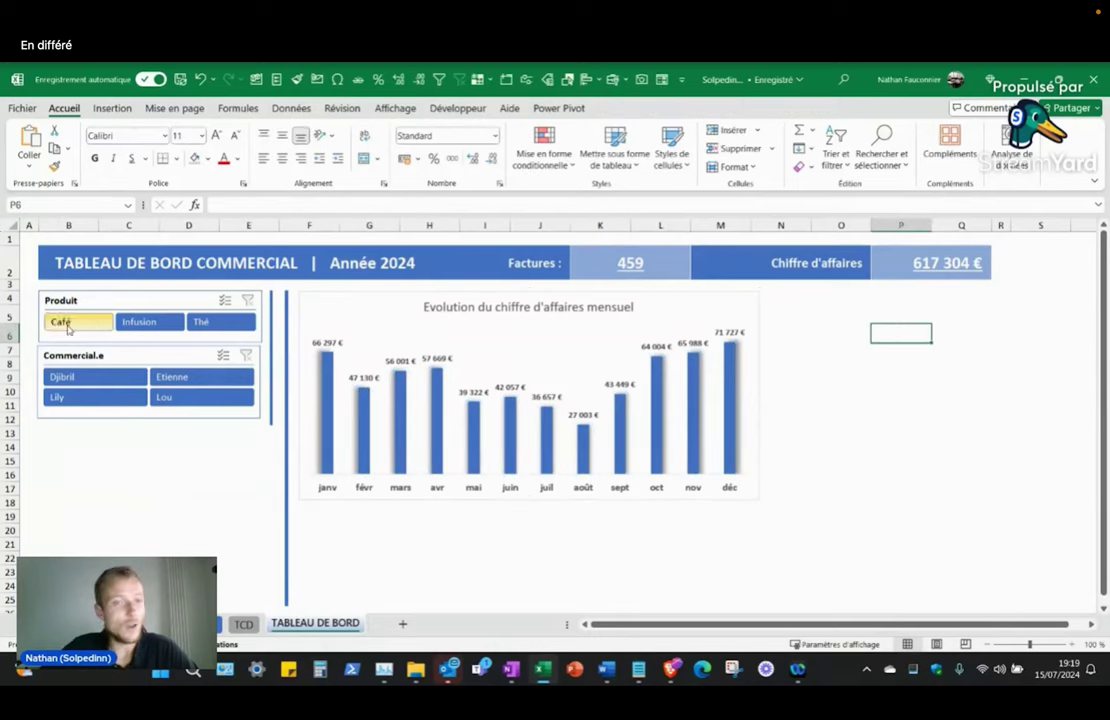
Step: Select the slicers, then review the monthly revenue figures on the TCD sheet
{"action": "left_click", "coordinate": [147, 340]}
{"action": "left_click", "coordinate": [123, 353]}
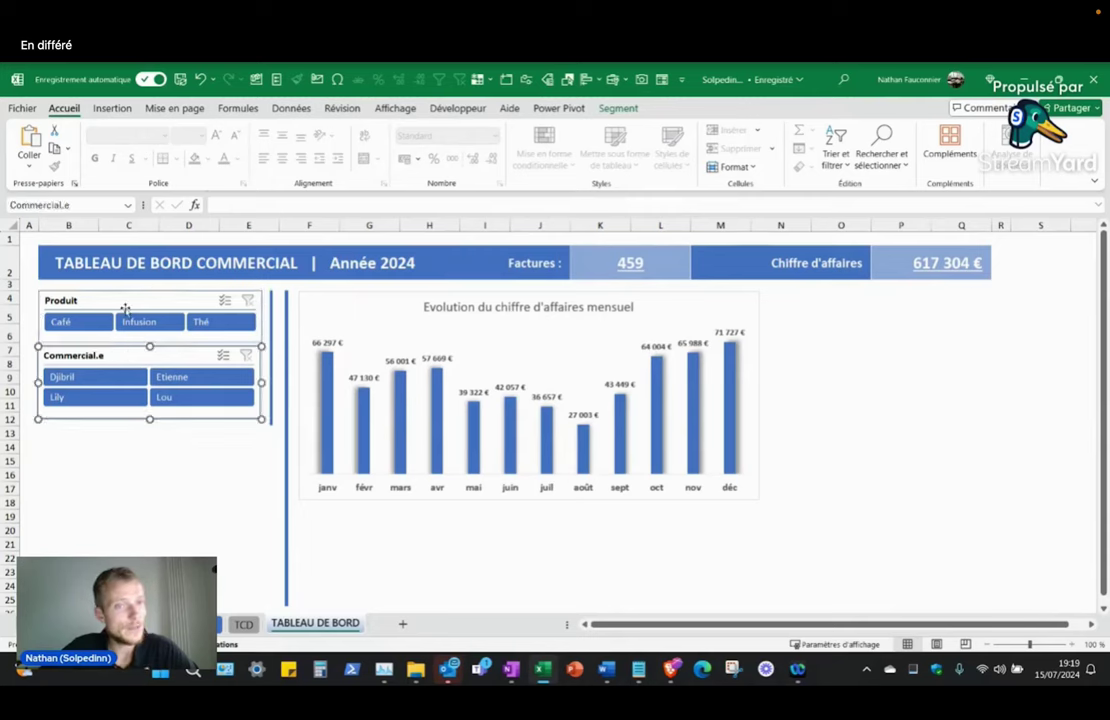
{"action": "left_click", "coordinate": [129, 296]}
{"action": "left_click", "coordinate": [244, 624]}
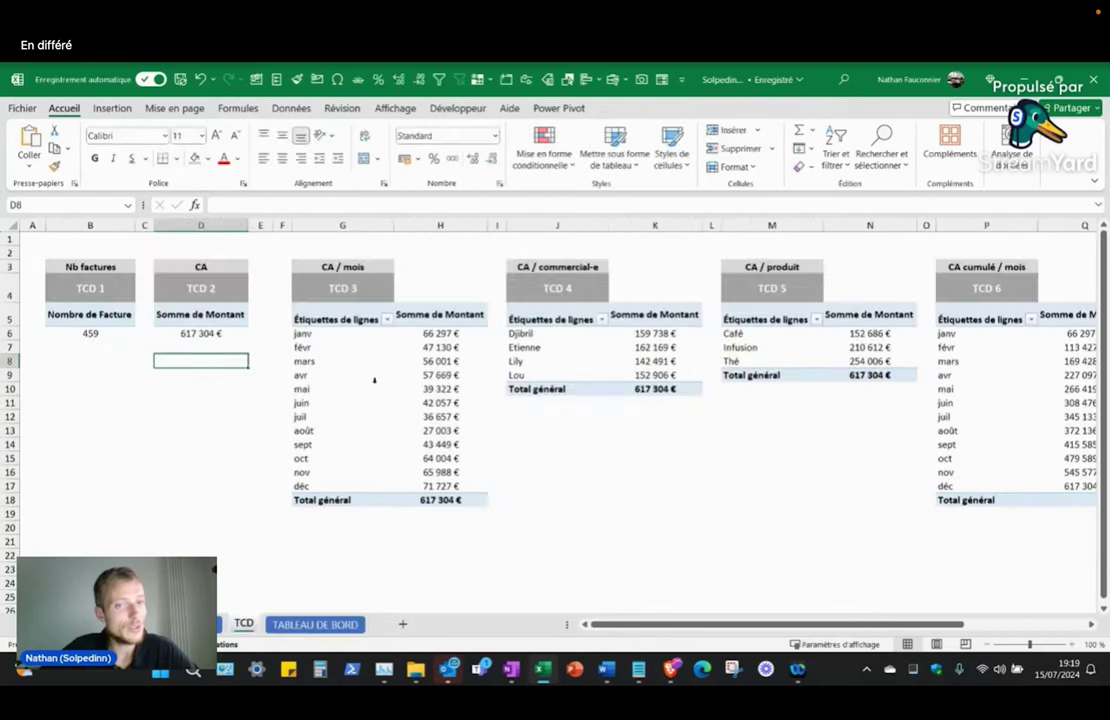
{"action": "left_click_drag", "start_coordinate": [342, 289], "coordinate": [458, 471]}
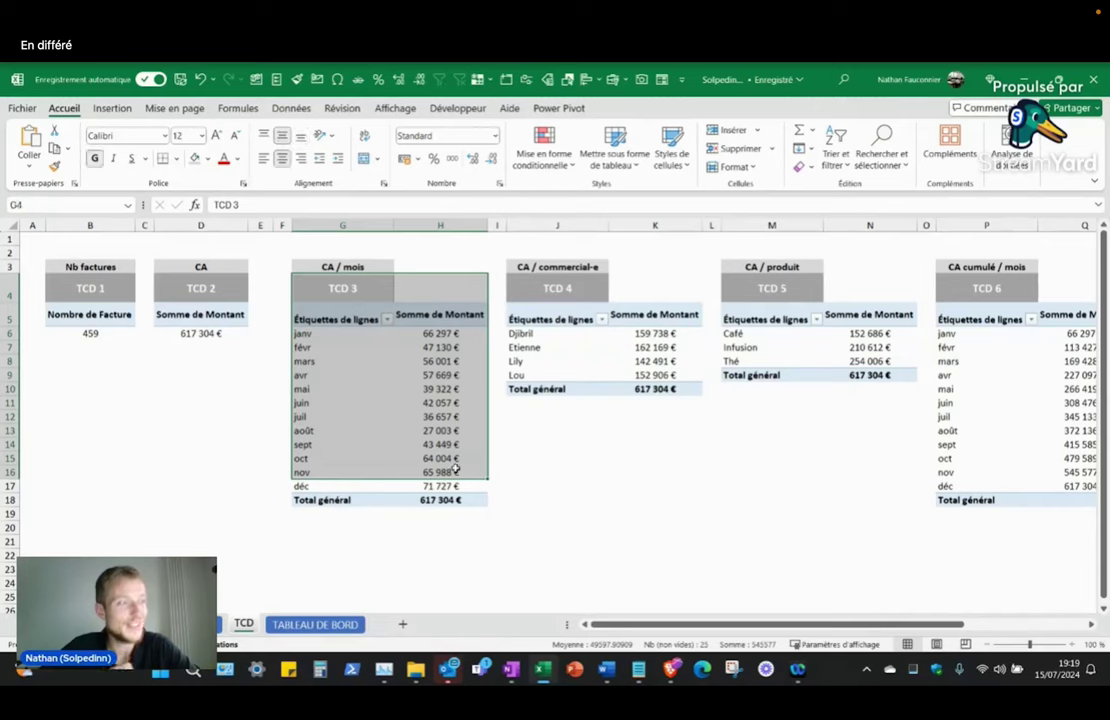
{"action": "left_click", "coordinate": [406, 432]}
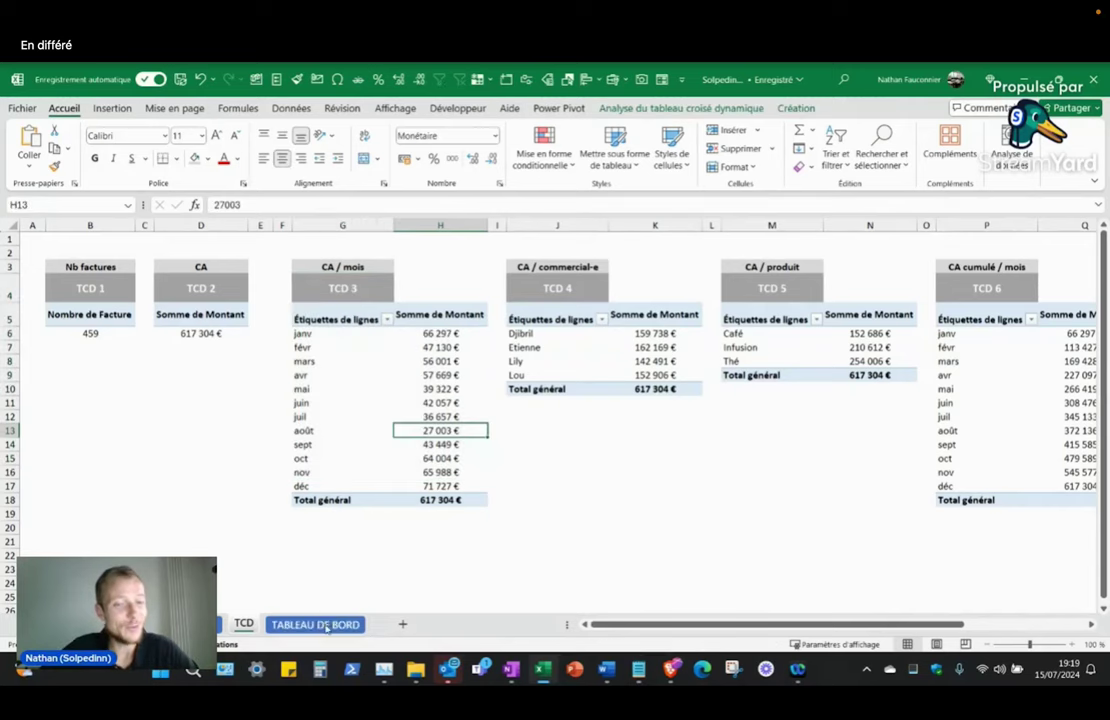
{"action": "mouse_move", "coordinate": [345, 347]}
{"action": "left_mouse_down"}
{"action": "mouse_move", "coordinate": [432, 408]}
{"action": "mouse_move", "coordinate": [446, 441]}
{"action": "left_mouse_up"}
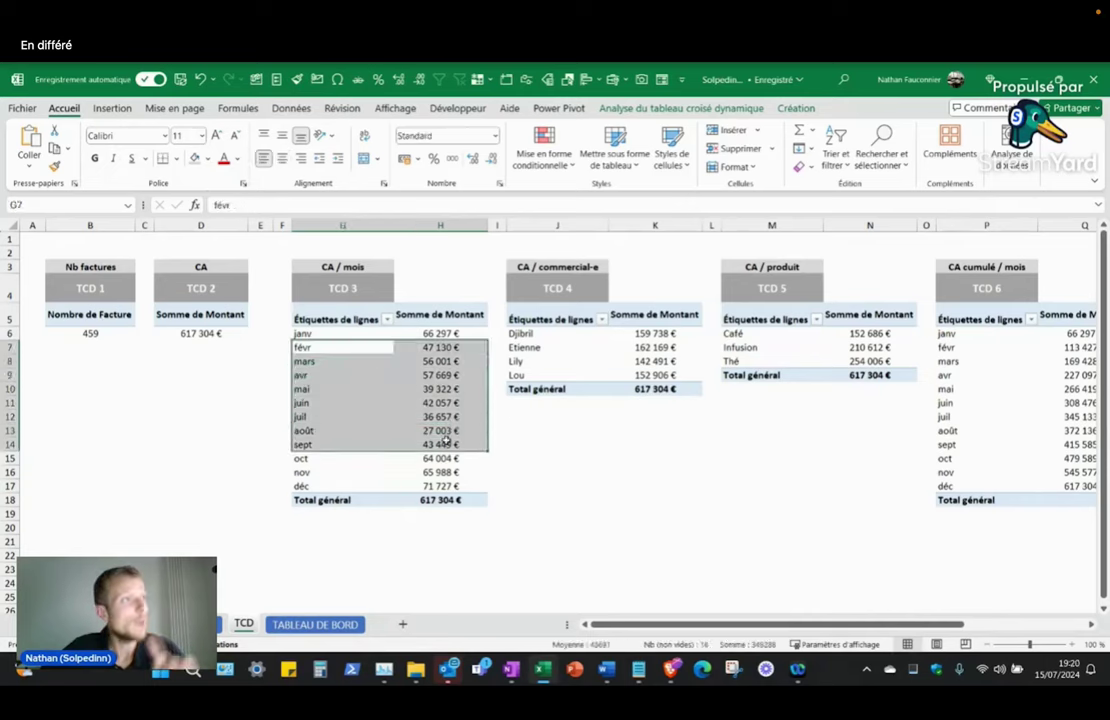
{"action": "key", "text": "ctrl+Page_Down"}
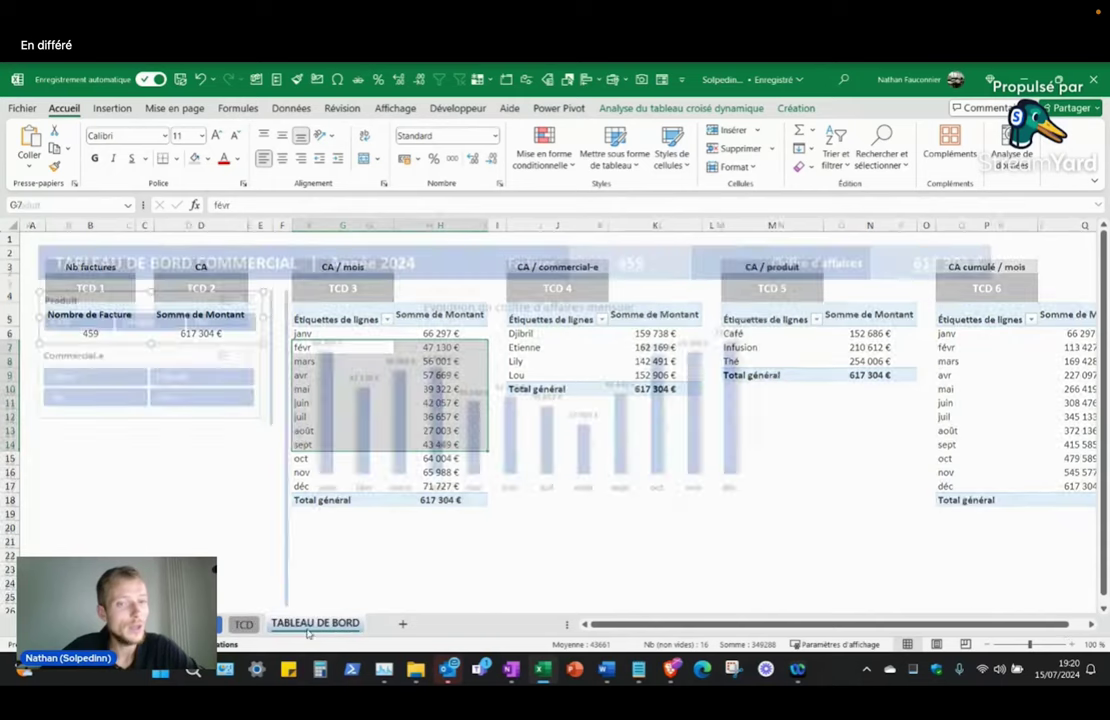
Step: Filter the dashboard to Café and verify the KPI formulas against the TCD monthly pivot
{"action": "left_click", "coordinate": [154, 458]}
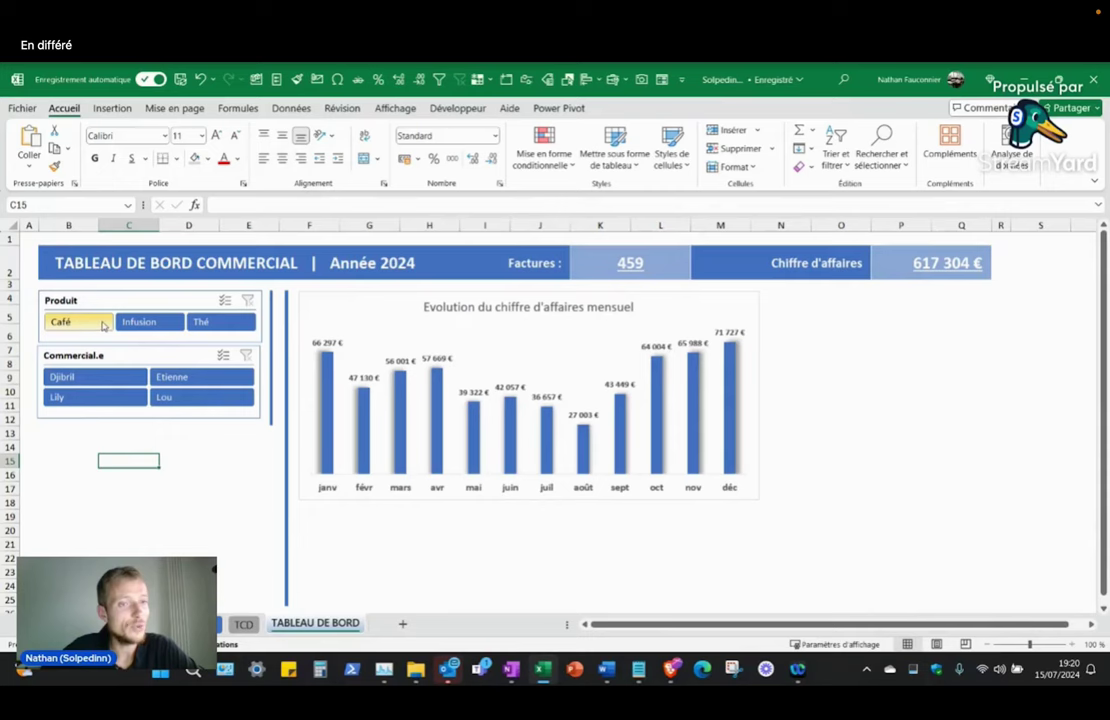
{"action": "left_click", "coordinate": [85, 325]}
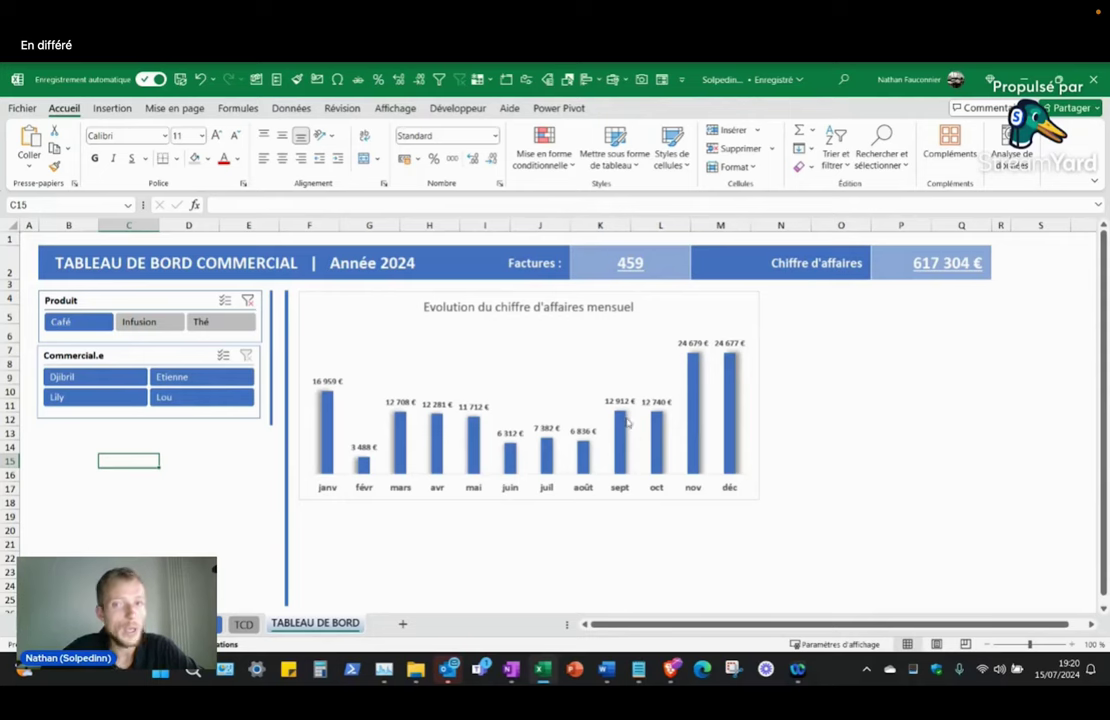
{"action": "left_click", "coordinate": [629, 258]}
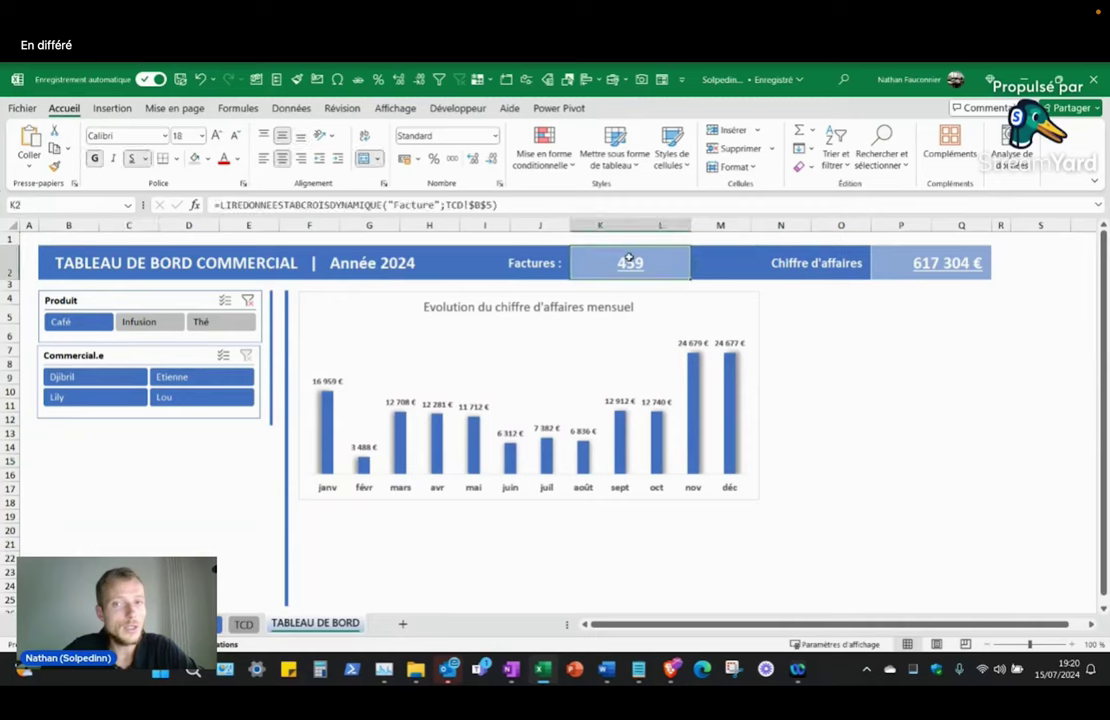
{"action": "left_click", "coordinate": [930, 263]}
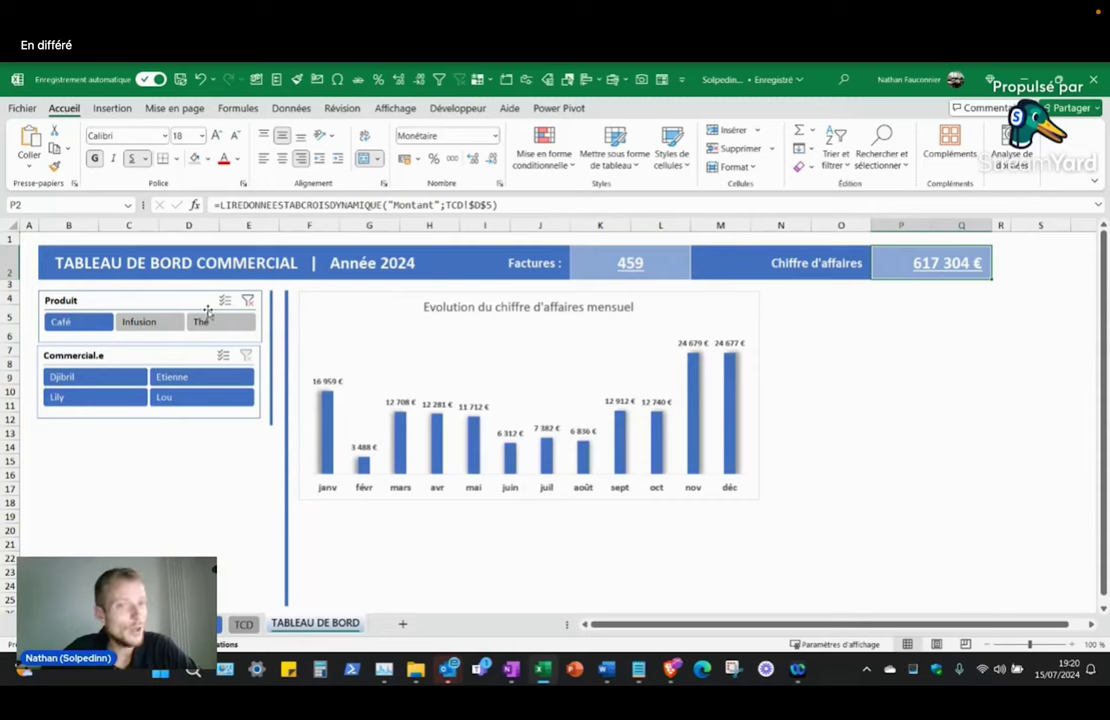
{"action": "left_click", "coordinate": [244, 625]}
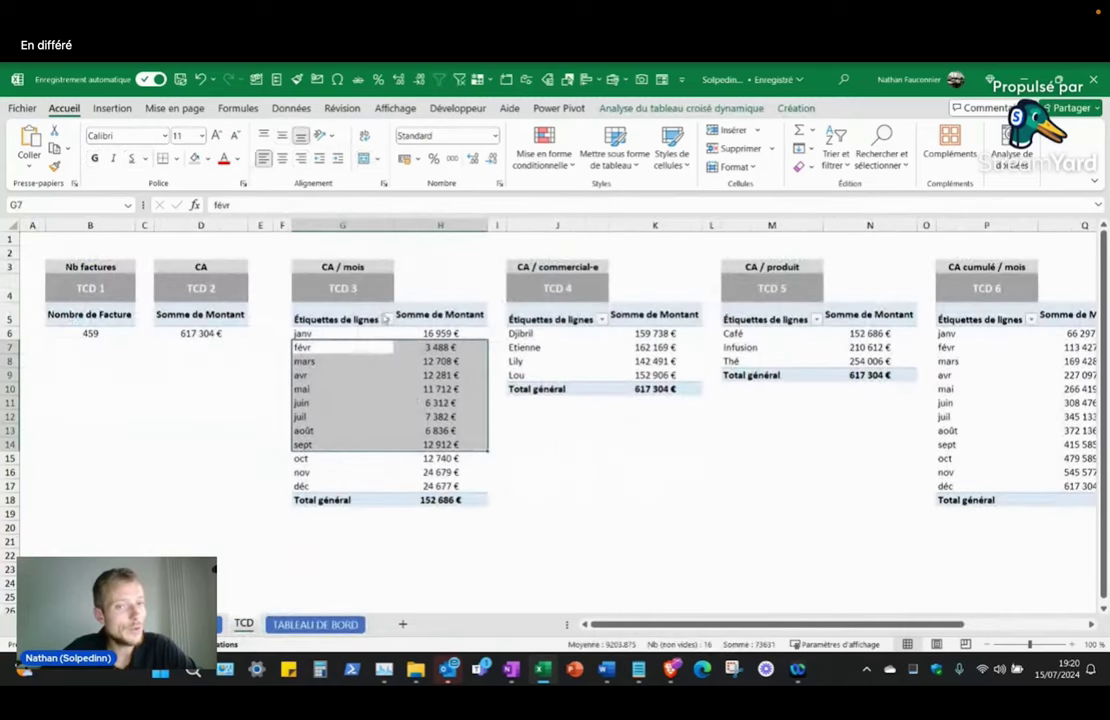
{"action": "left_click_drag", "start_coordinate": [348, 334], "coordinate": [458, 499]}
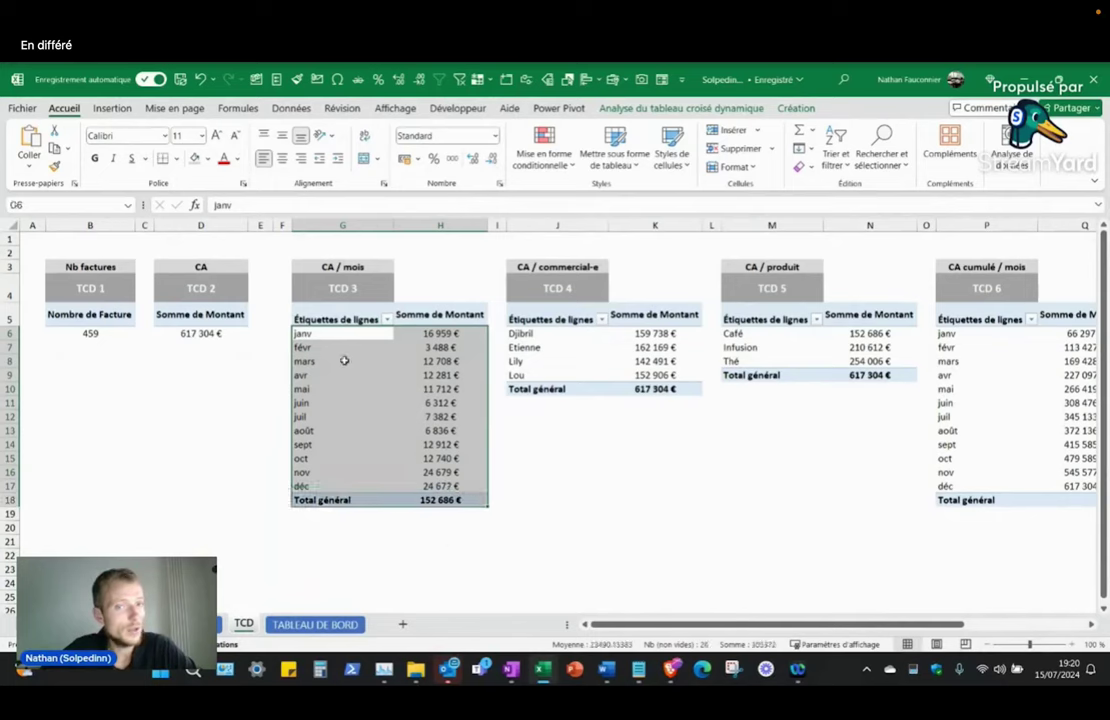
{"action": "left_click_drag", "start_coordinate": [342, 361], "coordinate": [382, 352]}
{"action": "left_click", "coordinate": [314, 624]}
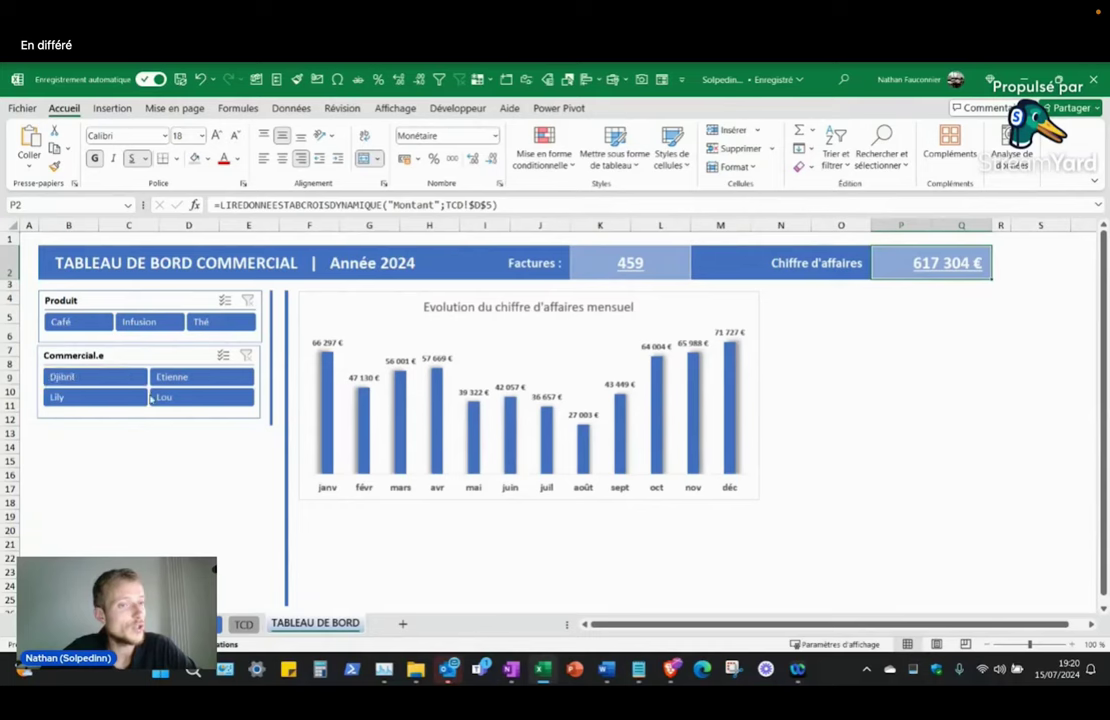
Step: Filter to Etienne, check the invoice and revenue formulas, then clear the salesperson filter
{"action": "left_click", "coordinate": [208, 380]}
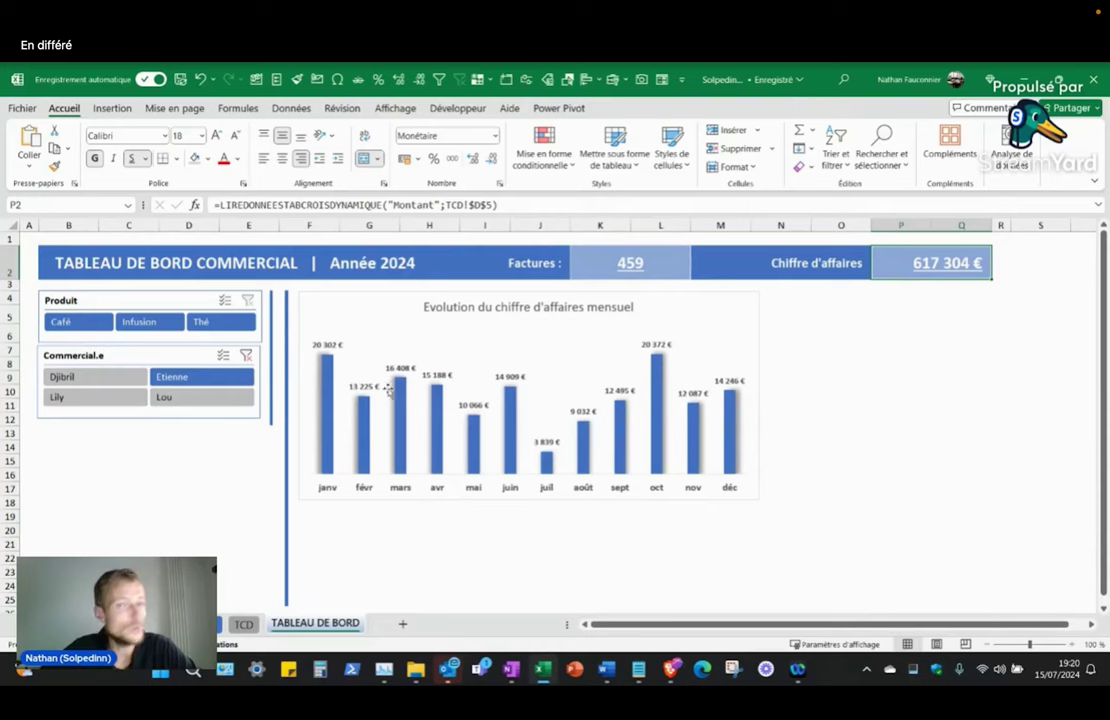
{"action": "left_click", "coordinate": [608, 262]}
{"action": "left_click", "coordinate": [927, 262]}
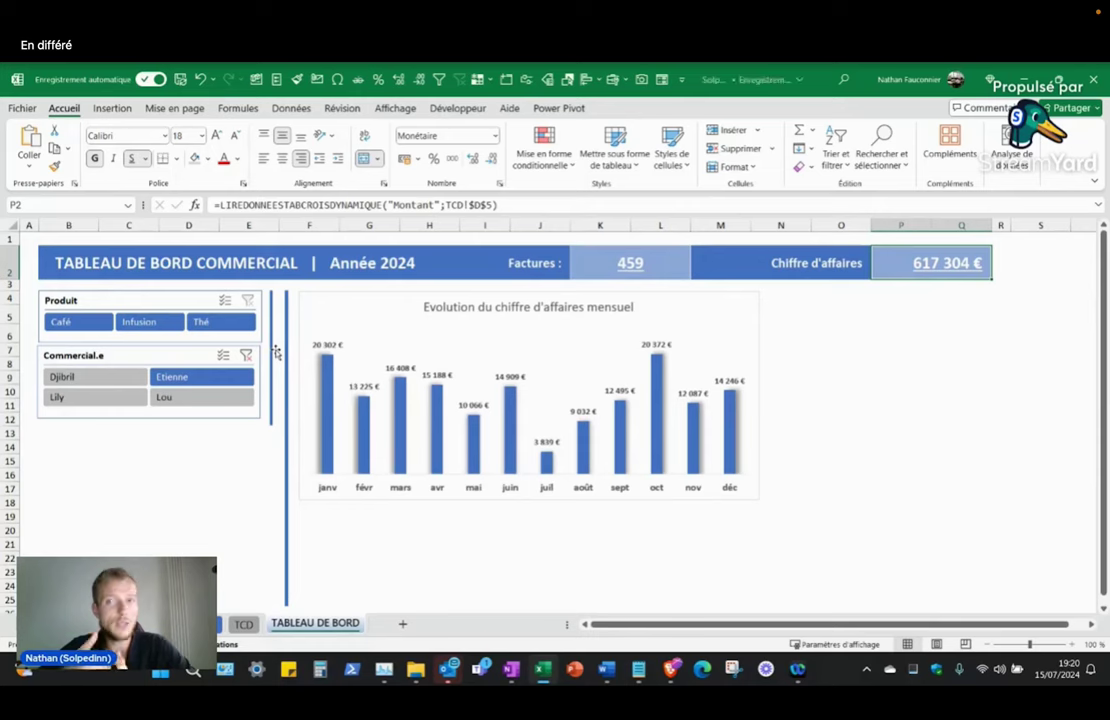
{"action": "left_click", "coordinate": [276, 350]}
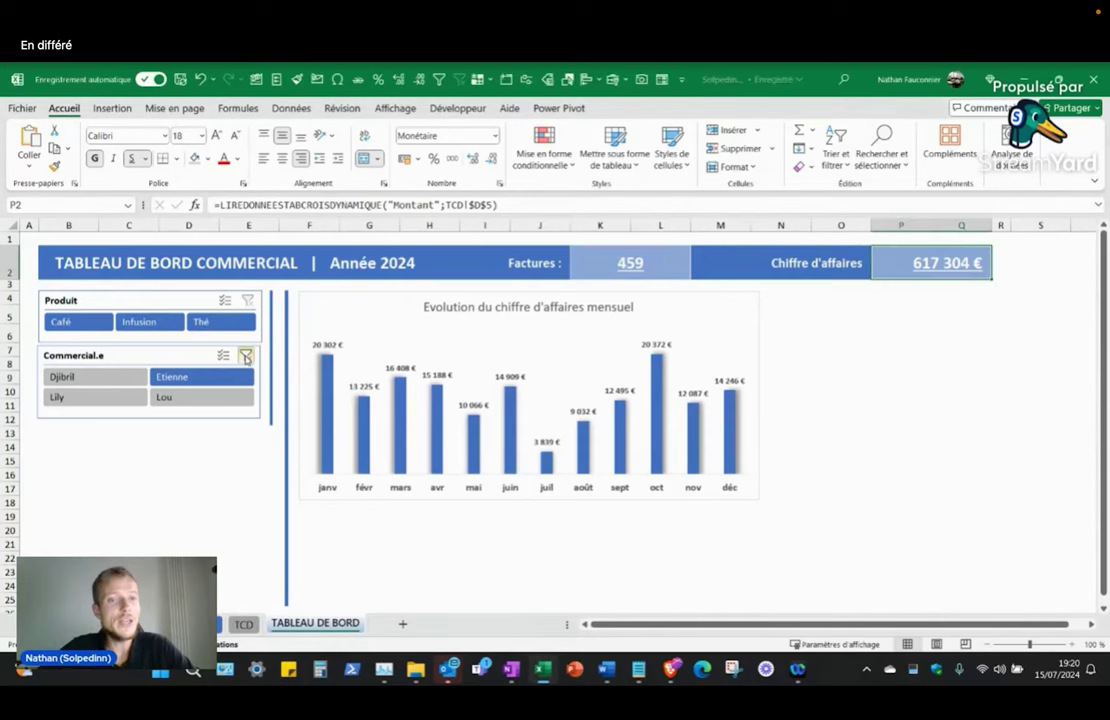
{"action": "left_click", "coordinate": [246, 357]}
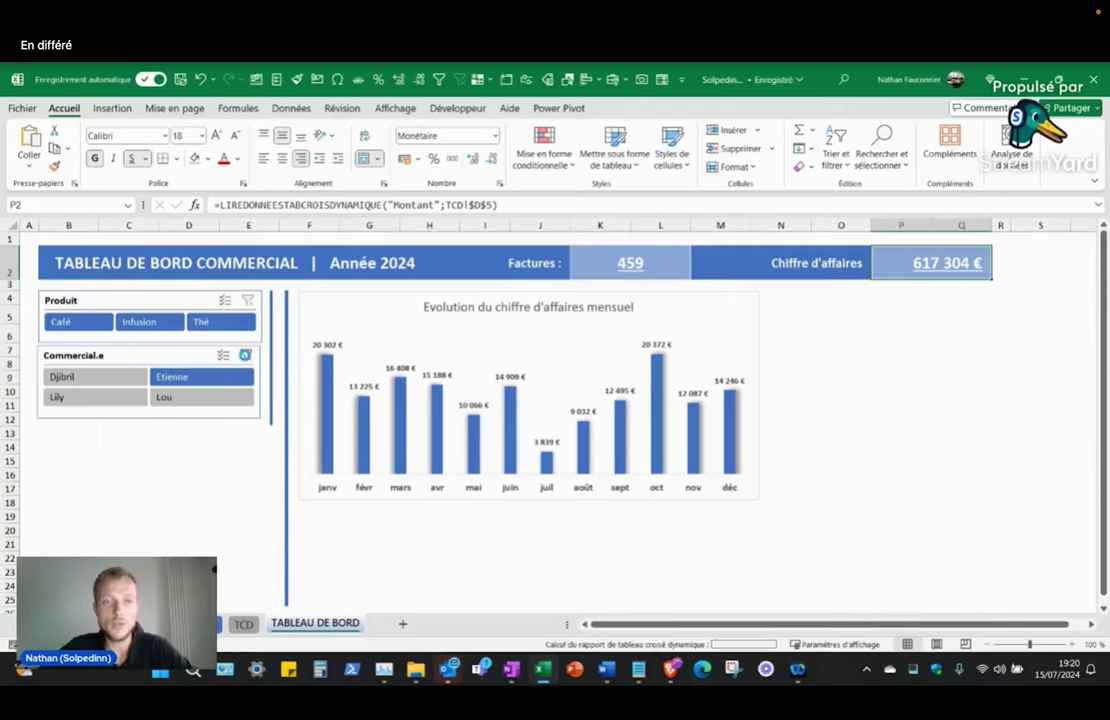
{"action": "left_click", "coordinate": [145, 295]}
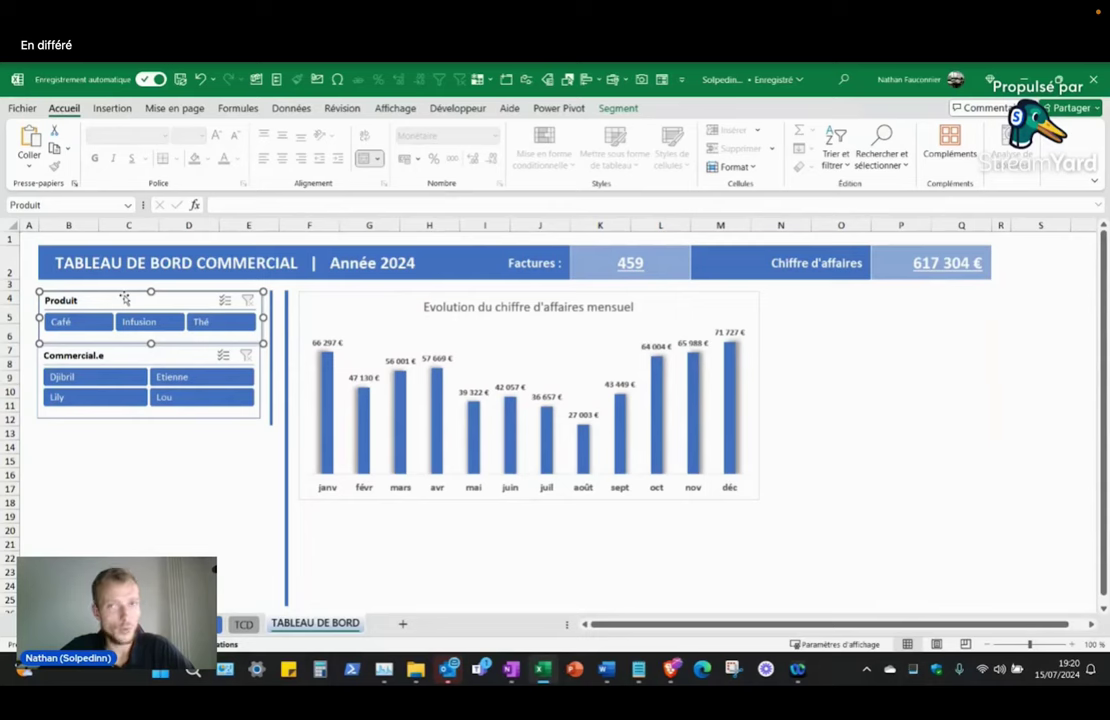
{"action": "right_click", "coordinate": [125, 292]}
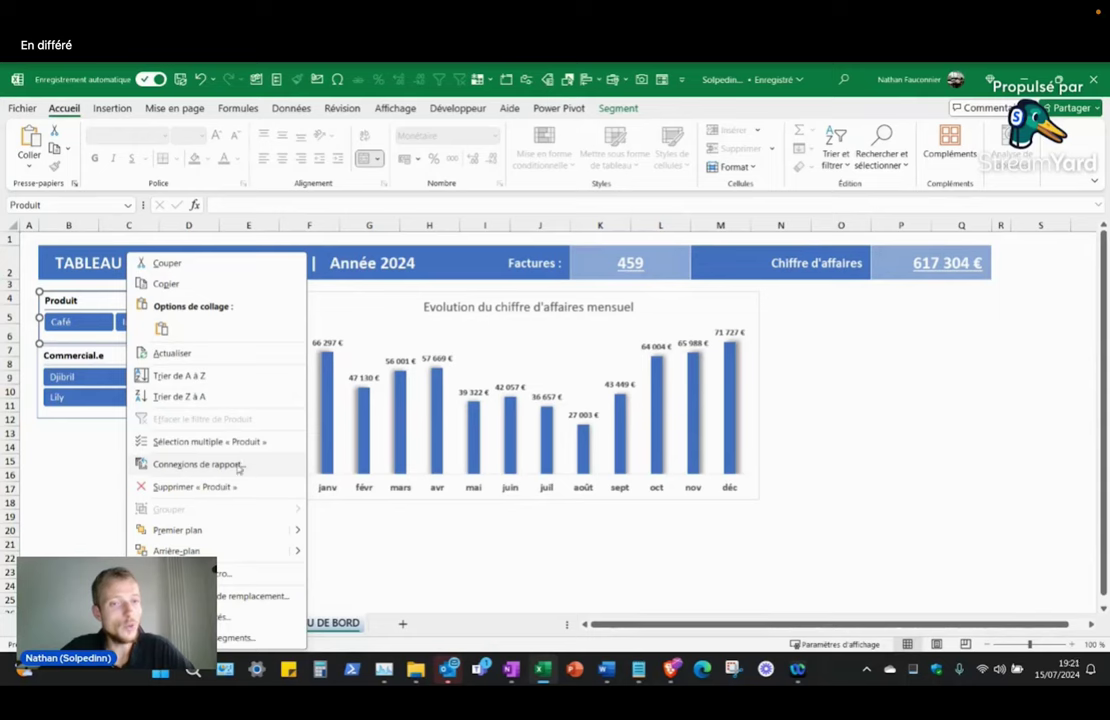
{"action": "left_click", "coordinate": [238, 467]}
{"action": "left_click_drag", "start_coordinate": [254, 422], "coordinate": [495, 212]}
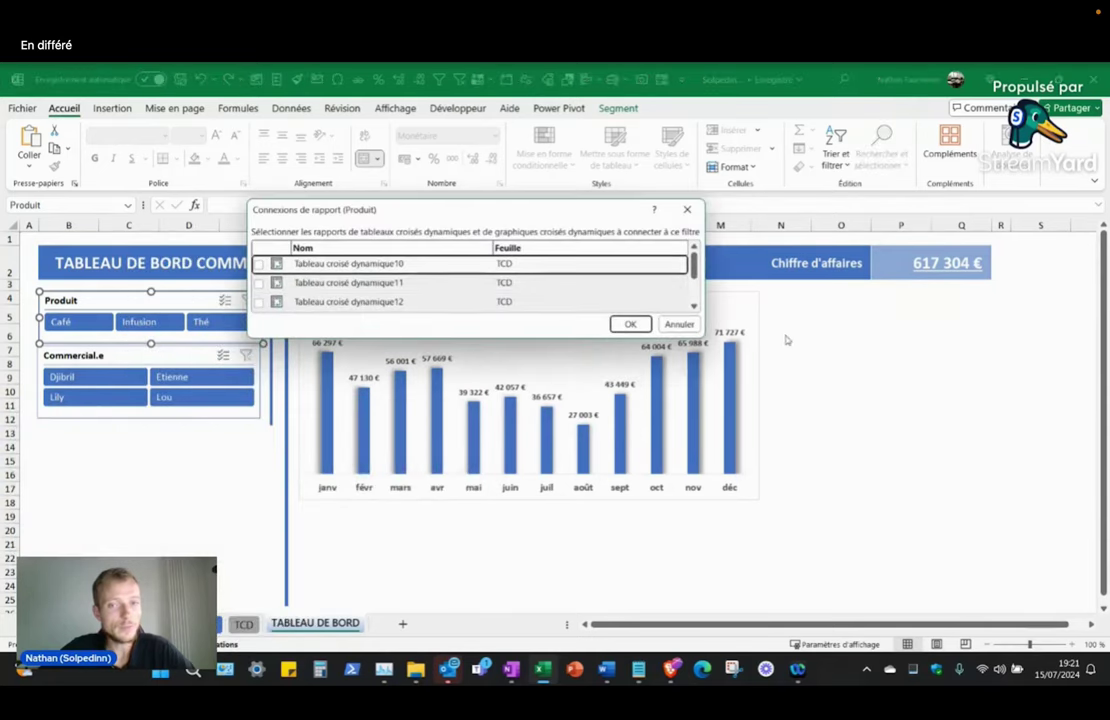
{"action": "left_click_drag", "start_coordinate": [423, 338], "coordinate": [433, 414]}
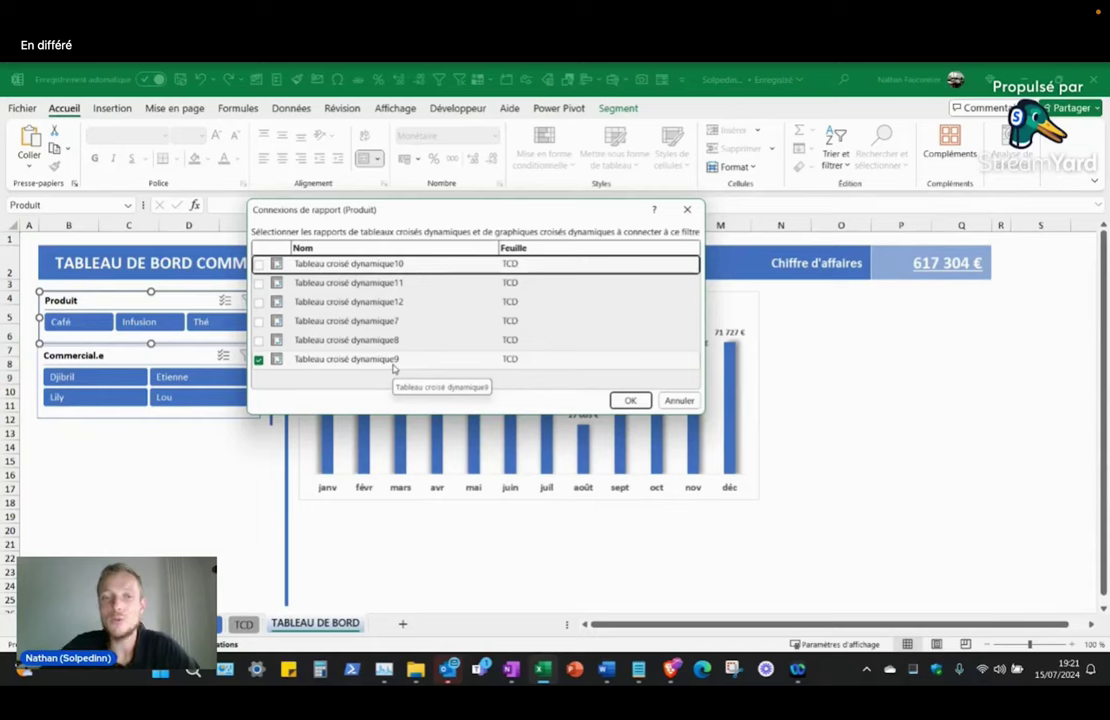
{"action": "left_click", "coordinate": [679, 400]}
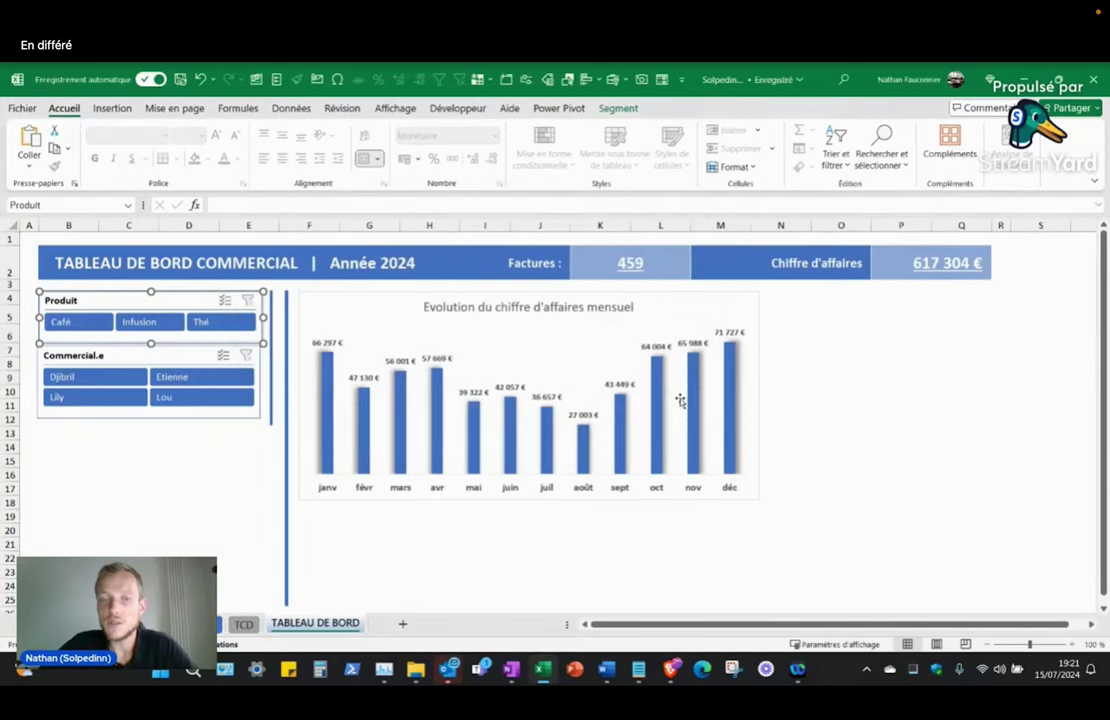
Step: Rename the CA / mois pivot table on the TCD sheet to TCD_CA_mois, then return to TABLEAU DE BORD
{"action": "left_click", "coordinate": [244, 623]}
{"action": "left_click", "coordinate": [440, 360]}
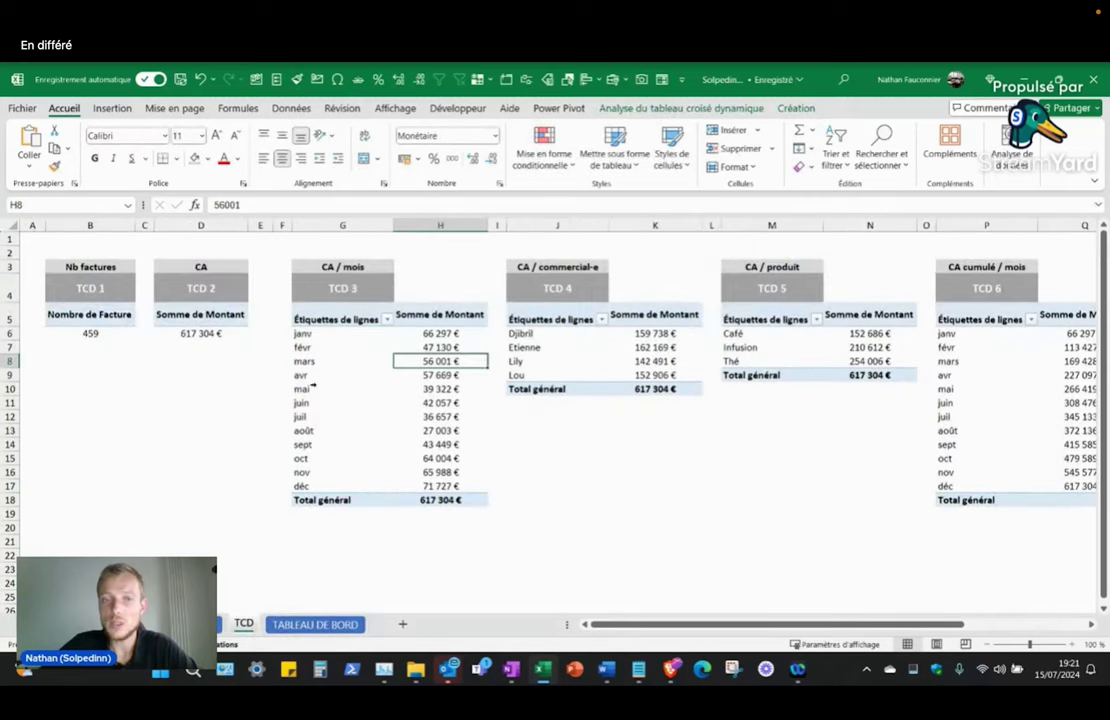
{"action": "left_click", "coordinate": [366, 366]}
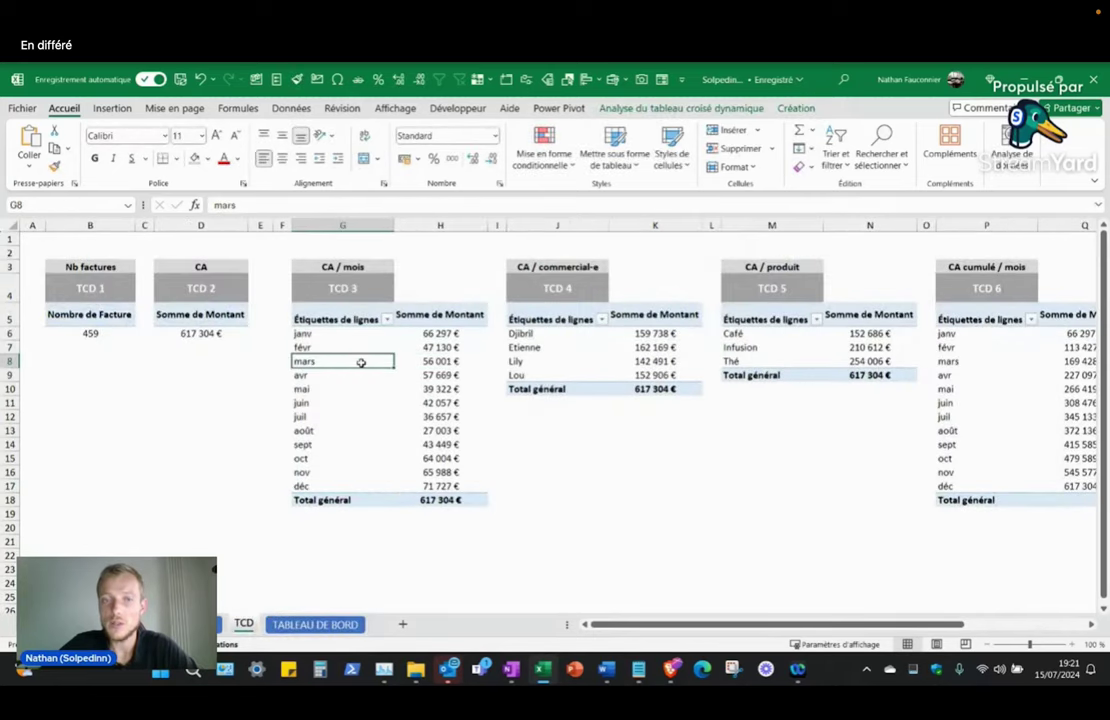
{"action": "left_click", "coordinate": [656, 110]}
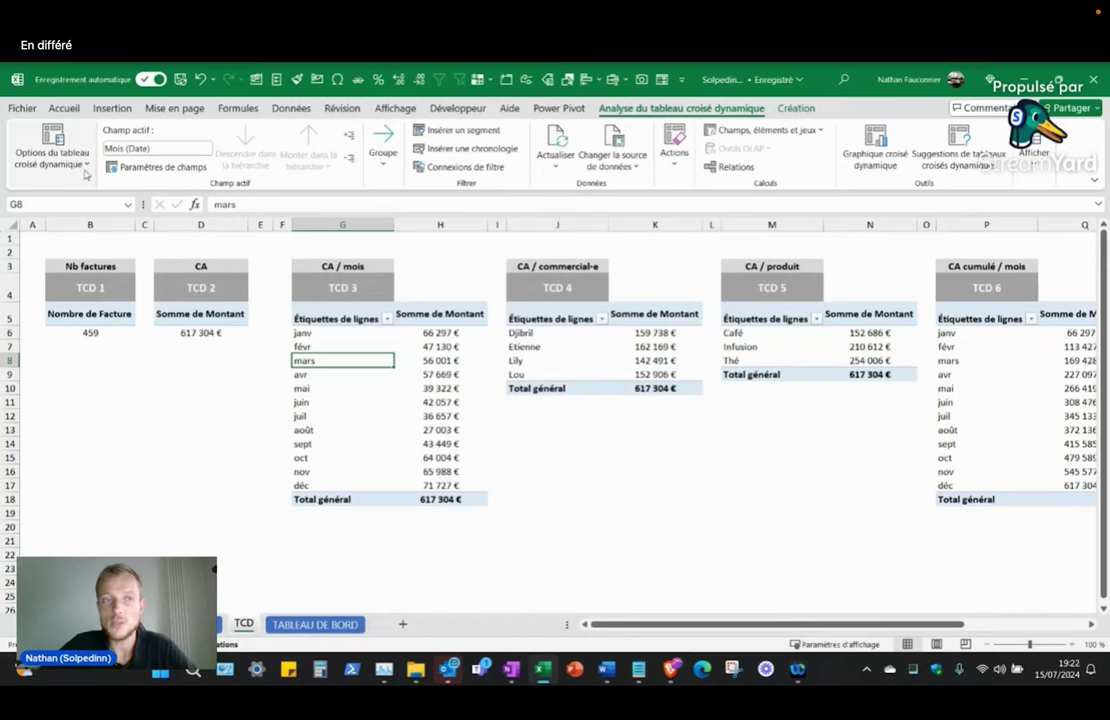
{"action": "left_click", "coordinate": [86, 172]}
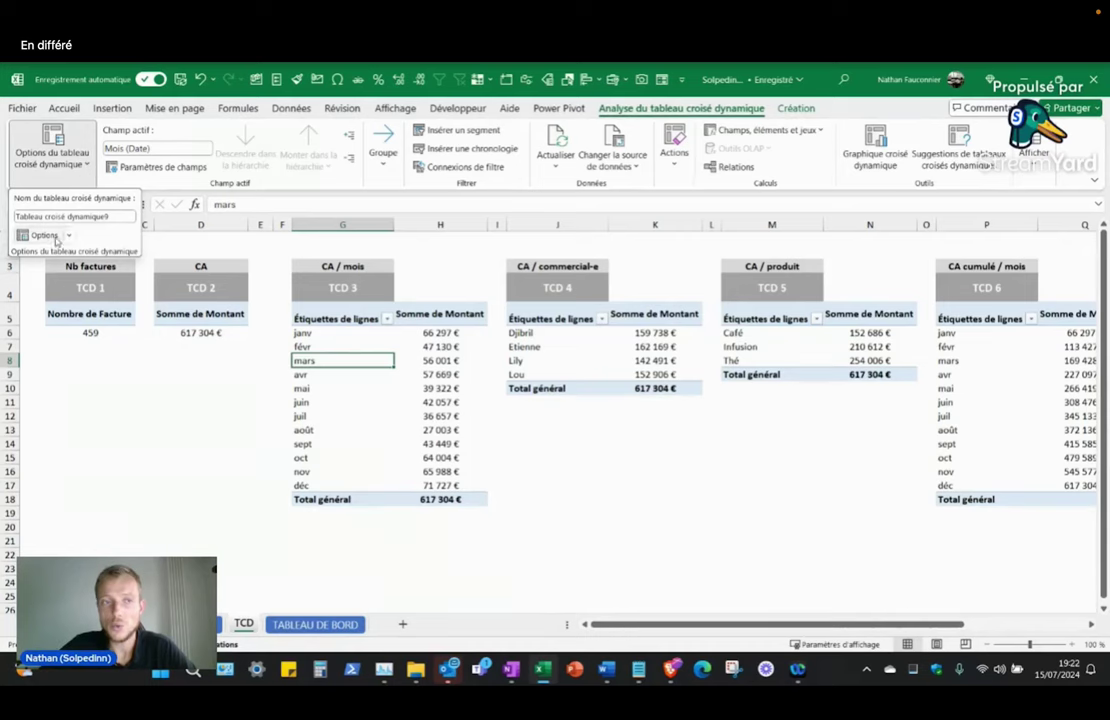
{"action": "left_click", "coordinate": [114, 216]}
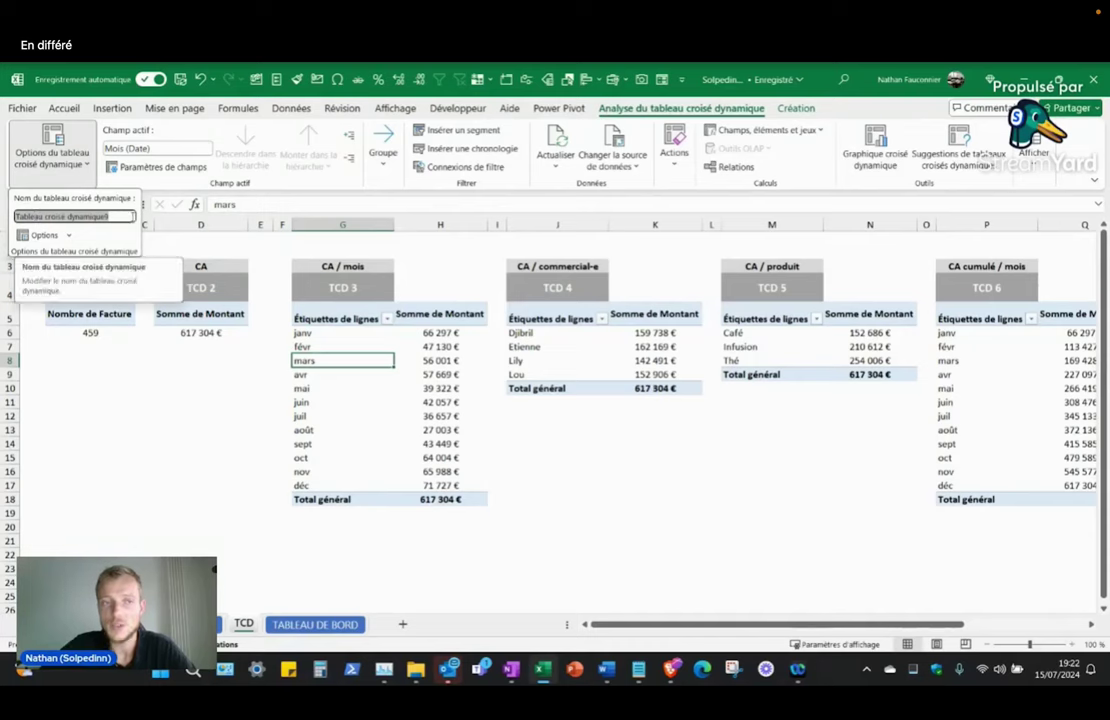
{"action": "type", "text": "T"}
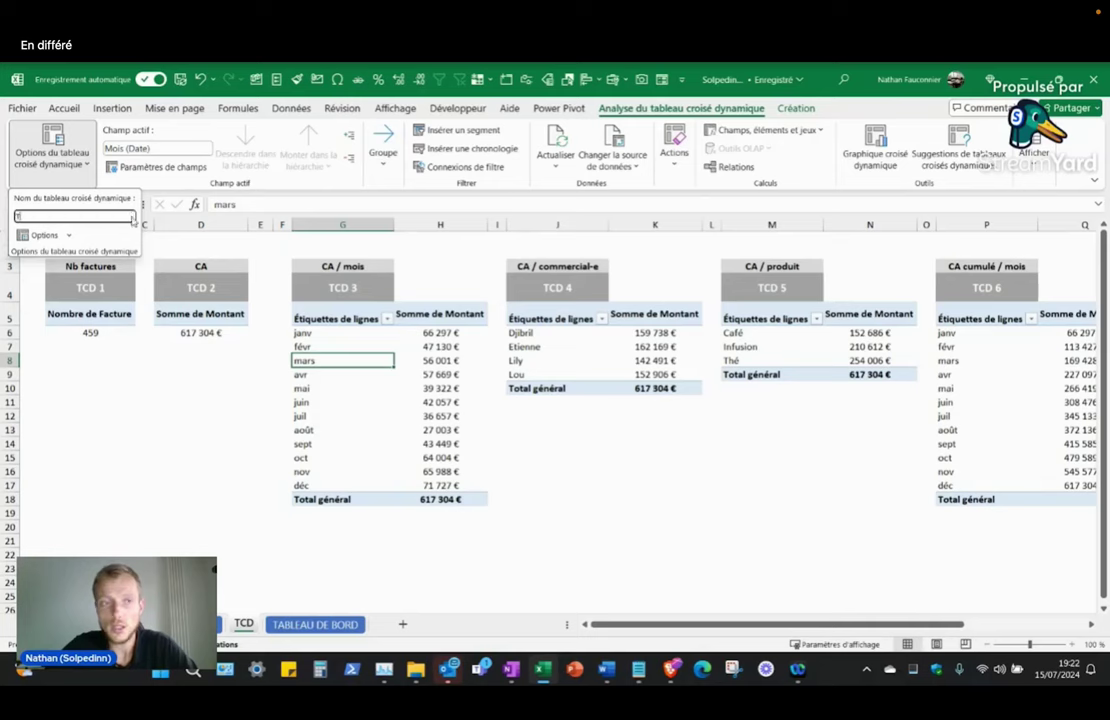
{"action": "type", "text": "CD_"}
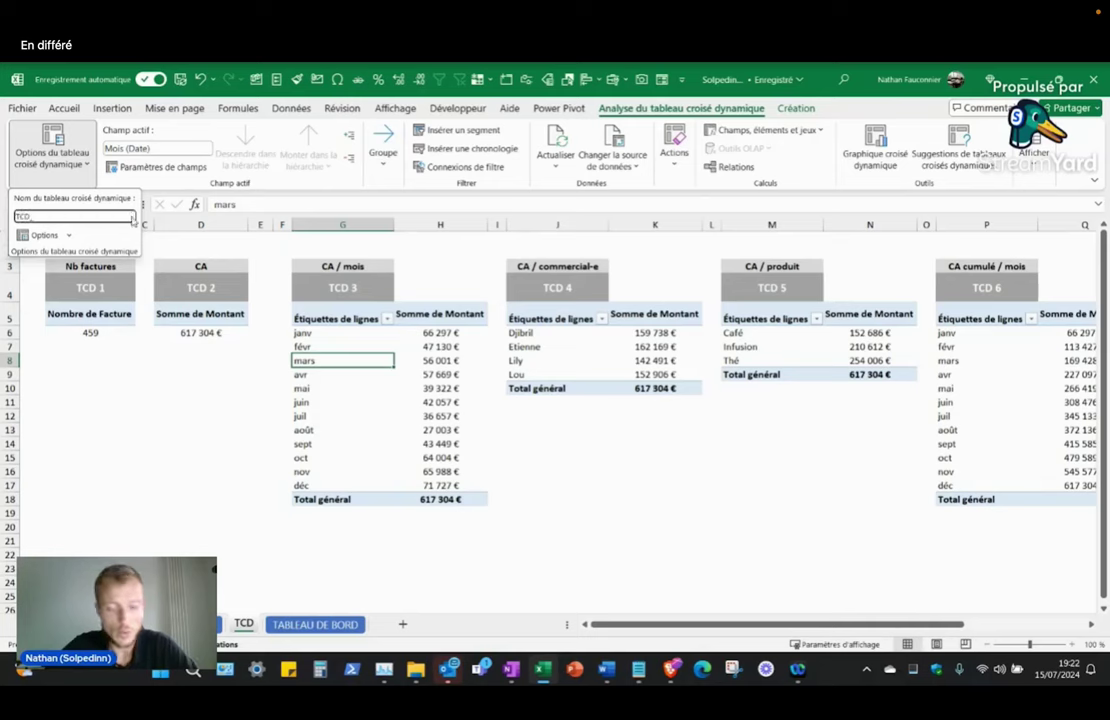
{"action": "type", "text": "CA_mois"}
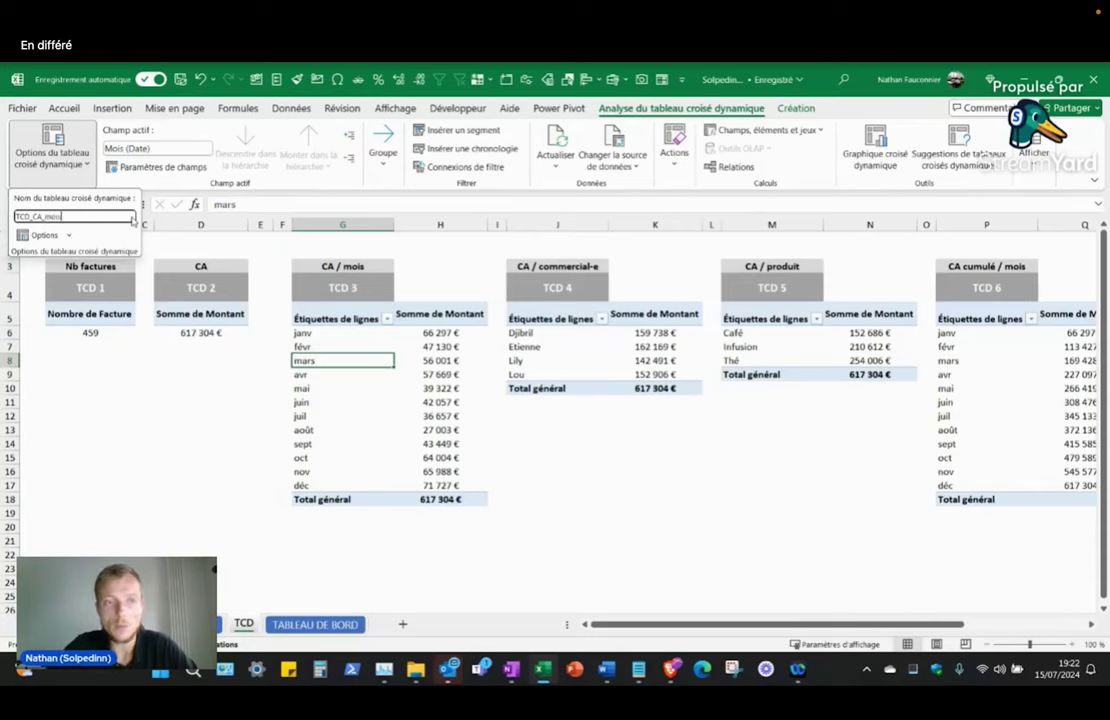
{"action": "key", "text": "Return"}
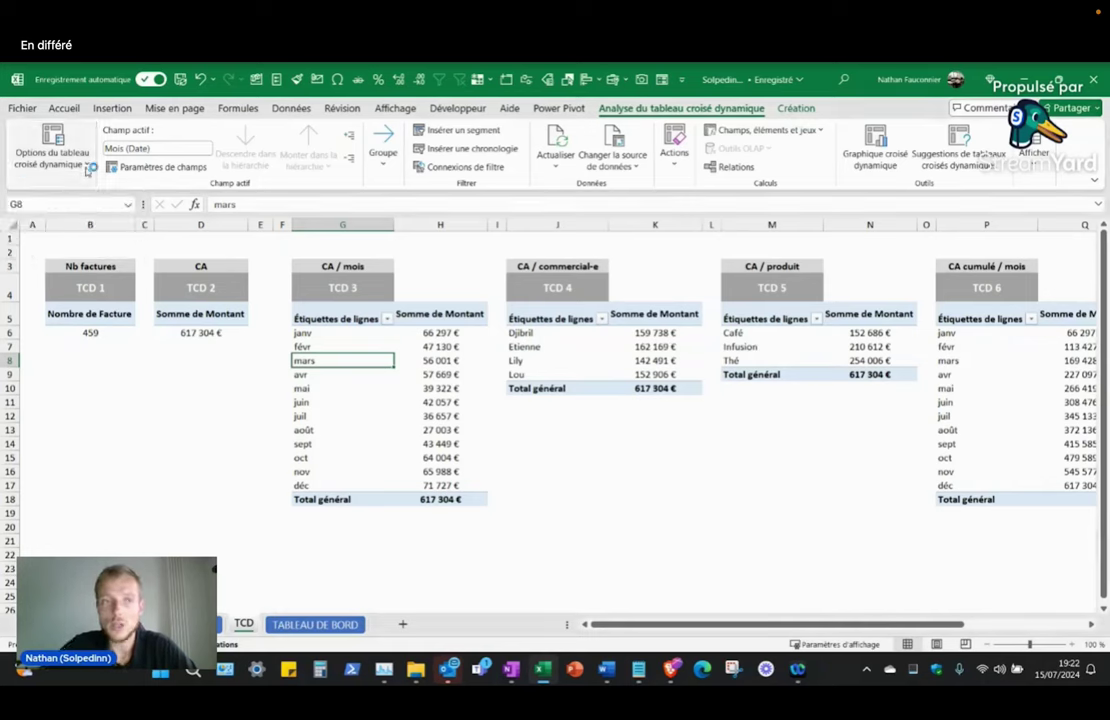
{"action": "left_click", "coordinate": [79, 148]}
{"action": "left_click", "coordinate": [483, 370]}
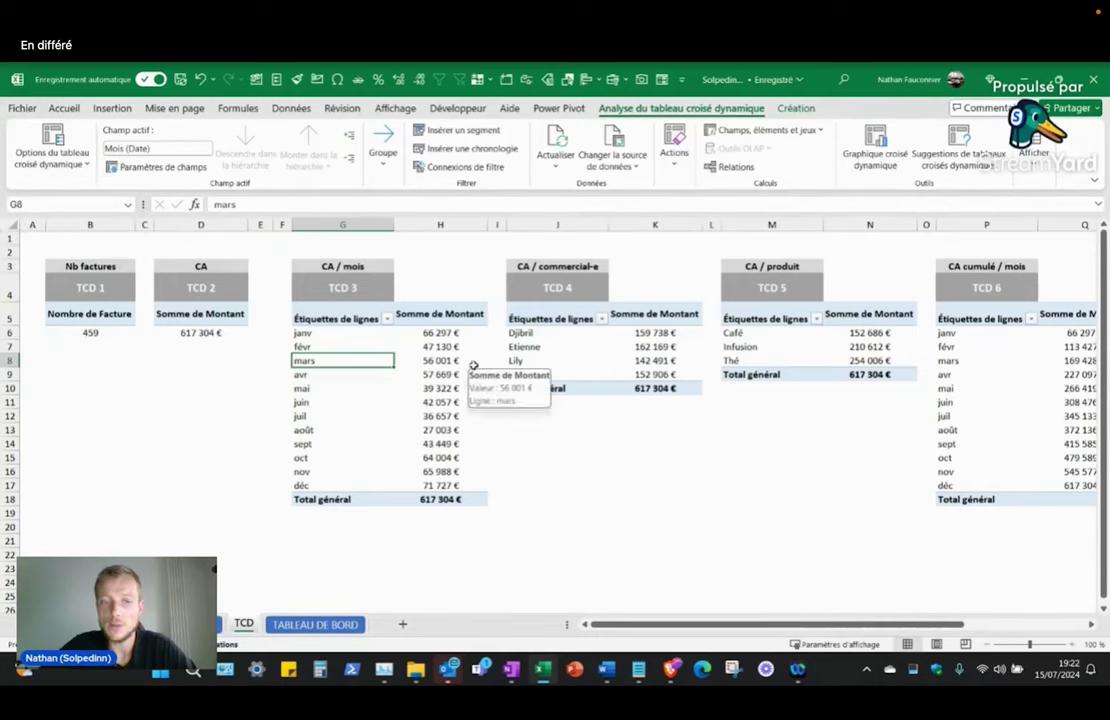
{"action": "left_click", "coordinate": [339, 624]}
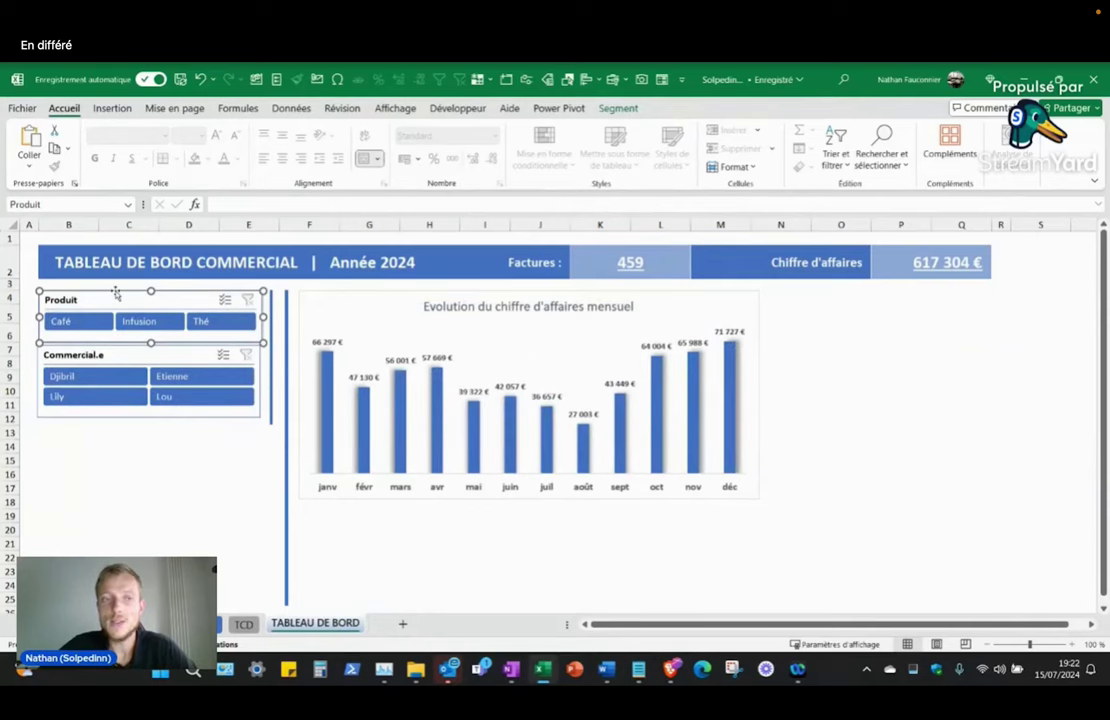
Step: Link the Produit slicer to Tableau croisé dynamique 7, 8, 10, 11 and 12, then filter to Café
{"action": "right_click", "coordinate": [116, 293]}
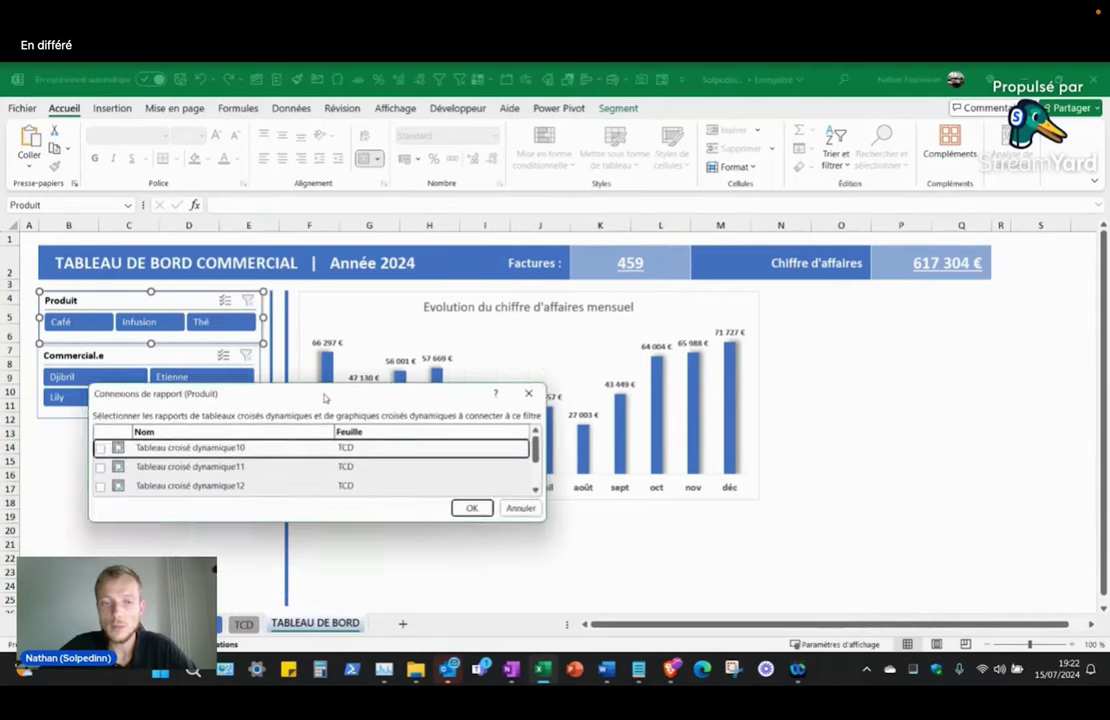
{"action": "left_click_drag", "start_coordinate": [323, 398], "coordinate": [531, 239]}
{"action": "left_click_drag", "start_coordinate": [603, 366], "coordinate": [575, 462]}
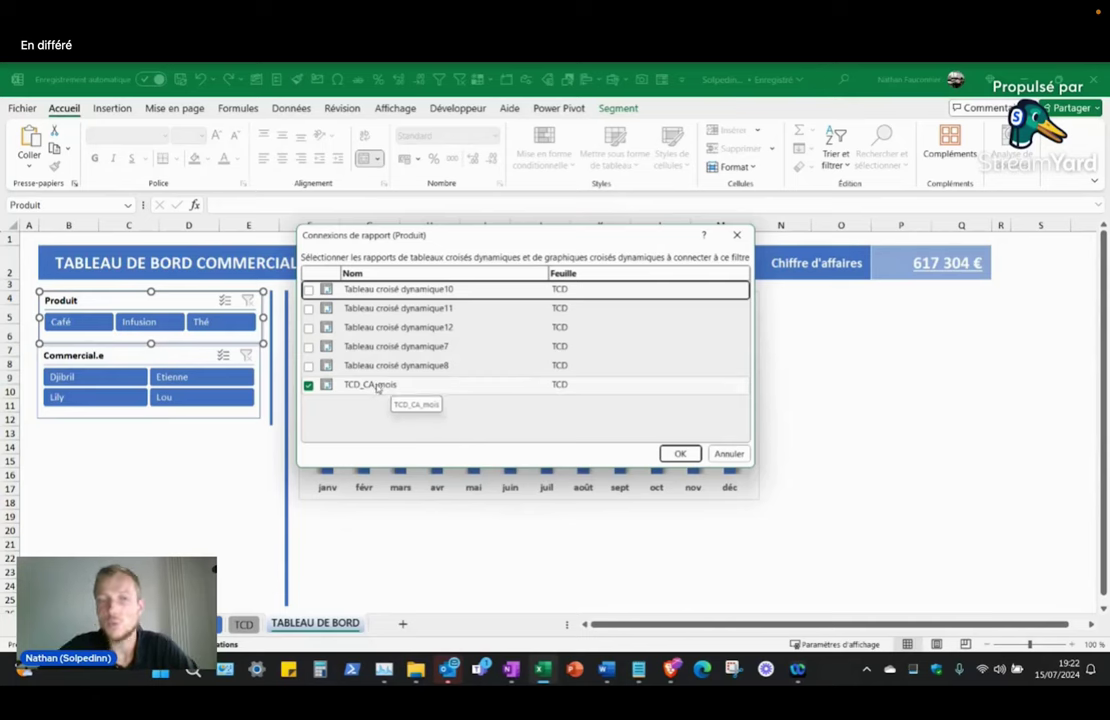
{"action": "left_click", "coordinate": [308, 365]}
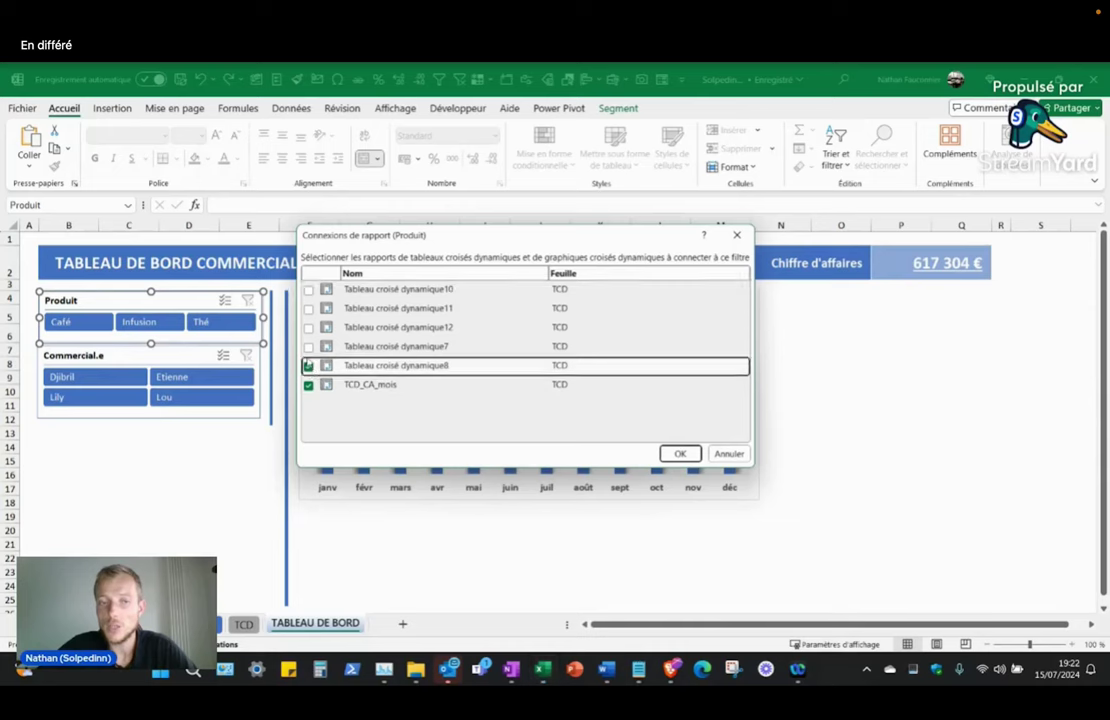
{"action": "left_click", "coordinate": [308, 346]}
{"action": "left_click", "coordinate": [308, 327]}
{"action": "left_click", "coordinate": [308, 308]}
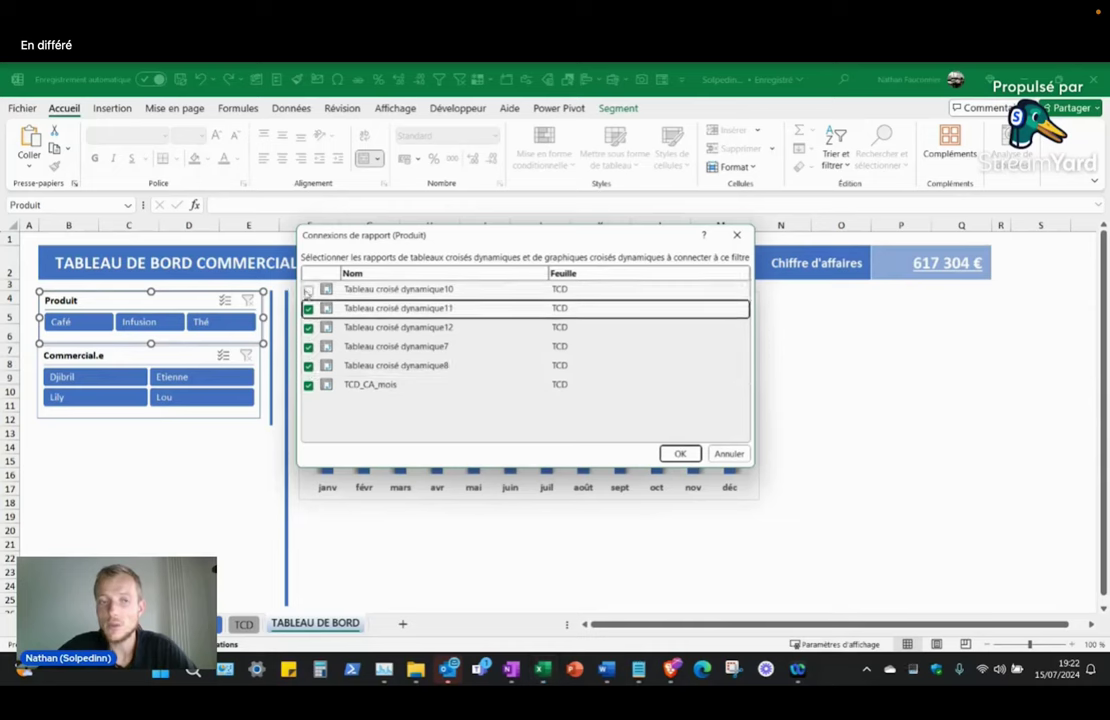
{"action": "left_click", "coordinate": [308, 289]}
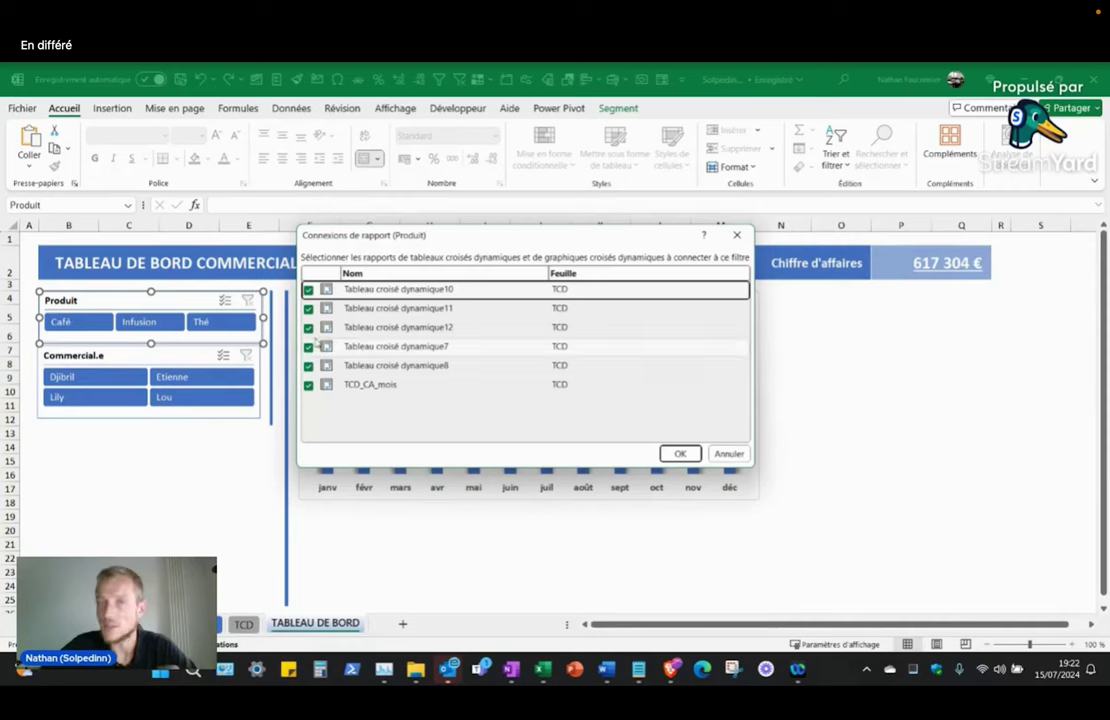
{"action": "left_click", "coordinate": [681, 455]}
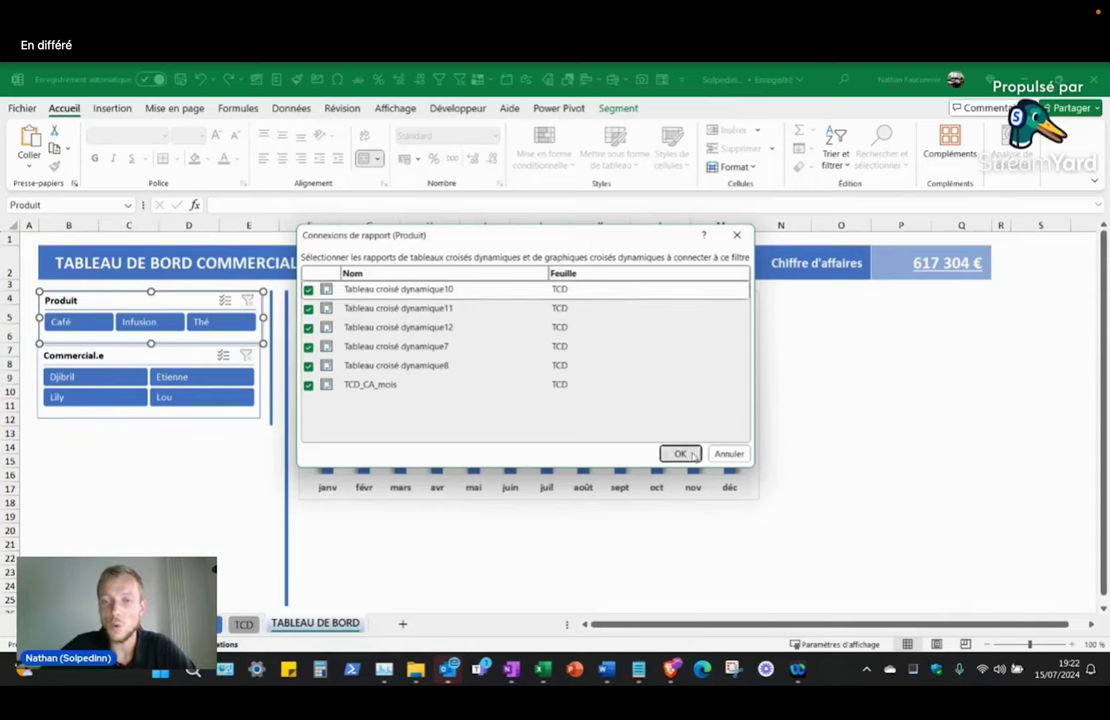
{"action": "left_click", "coordinate": [920, 366]}
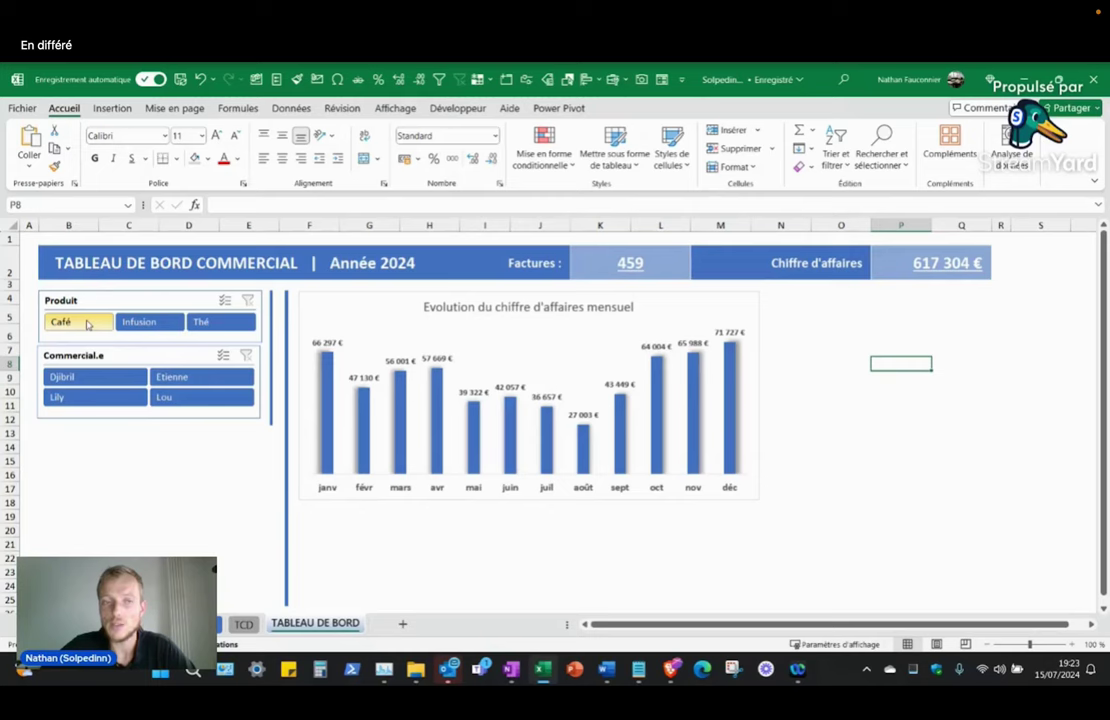
{"action": "left_click", "coordinate": [87, 324]}
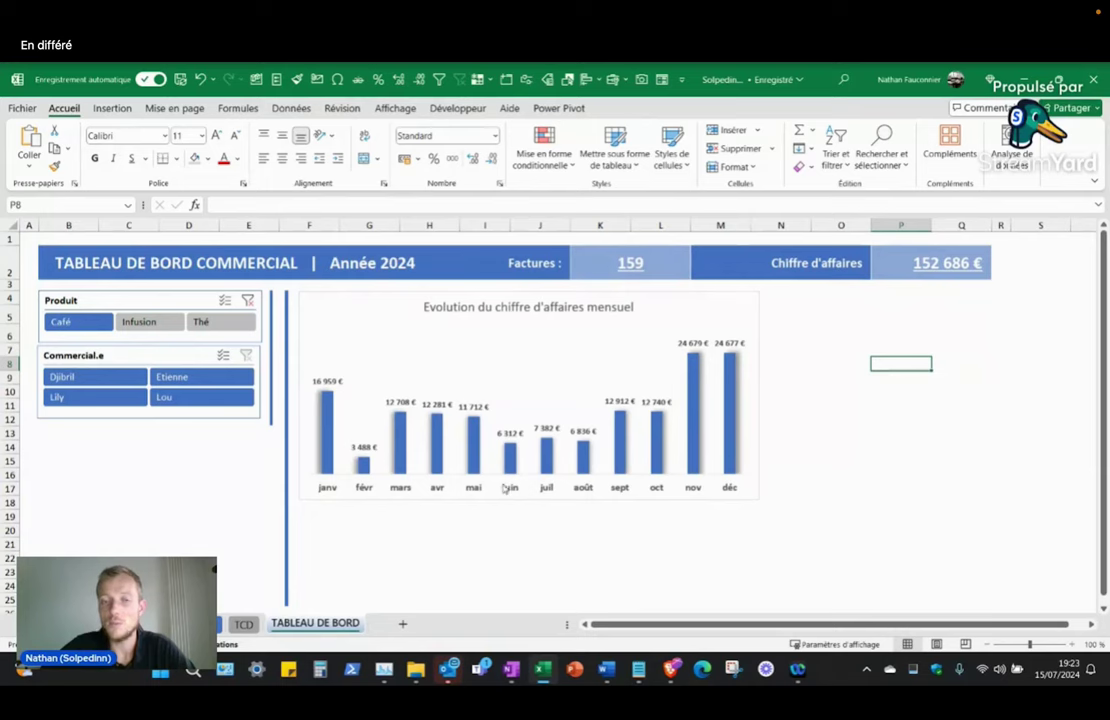
Step: Check the invoice count formula, clear the Produit filter and collapse the ribbon
{"action": "left_click", "coordinate": [663, 262]}
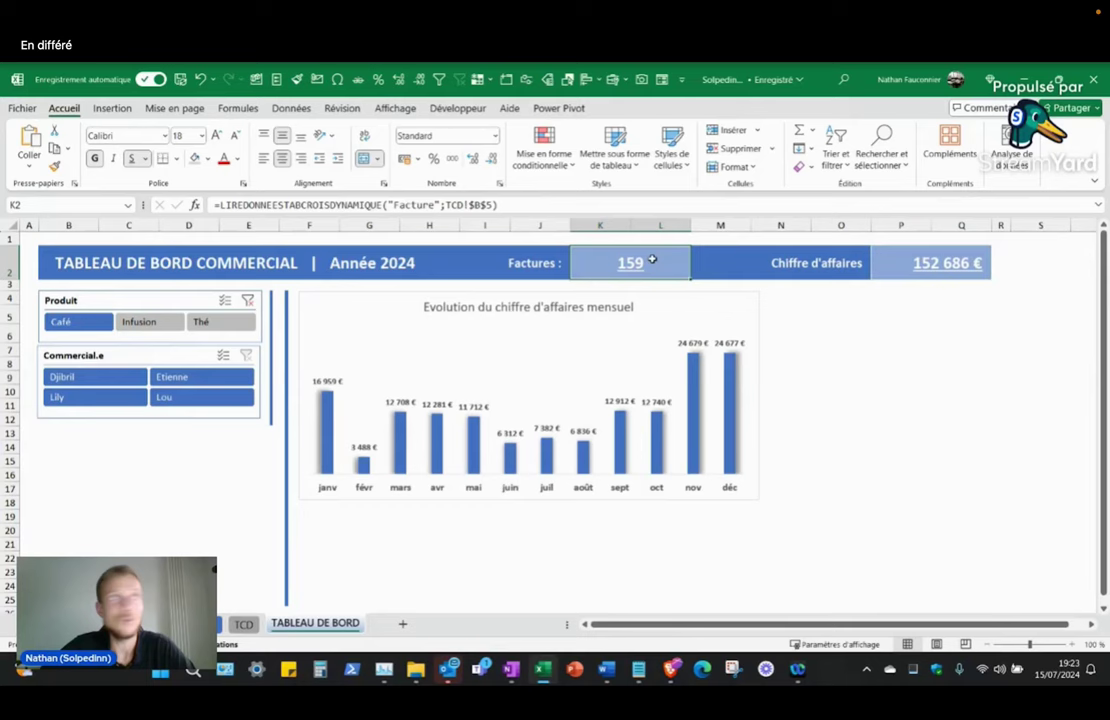
{"action": "left_click", "coordinate": [247, 300]}
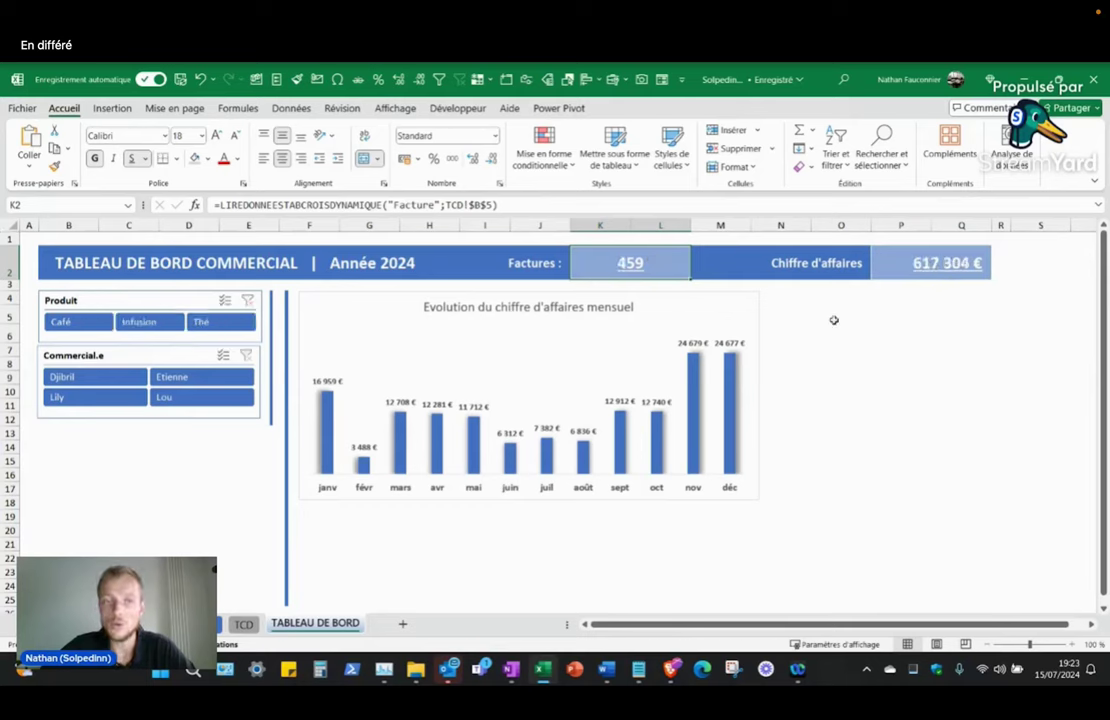
{"action": "double_click", "coordinate": [64, 108]}
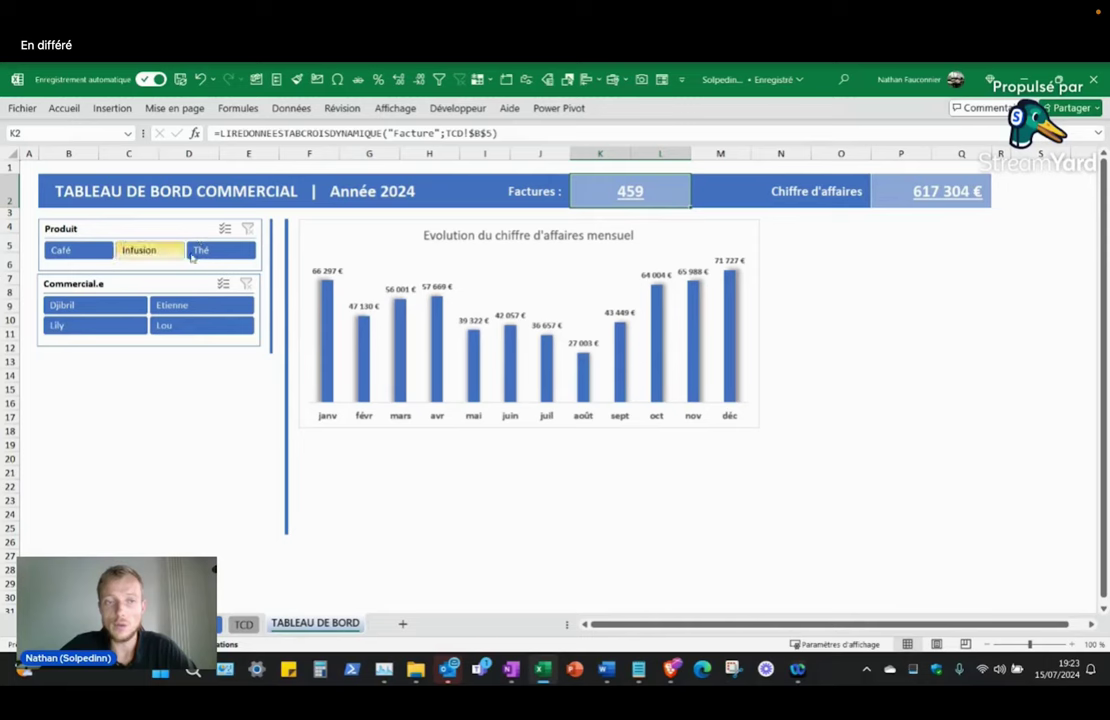
Step: Filter the dashboard to Thé and inspect the invoice count K2 and revenue total formulas
{"action": "left_click", "coordinate": [205, 250]}
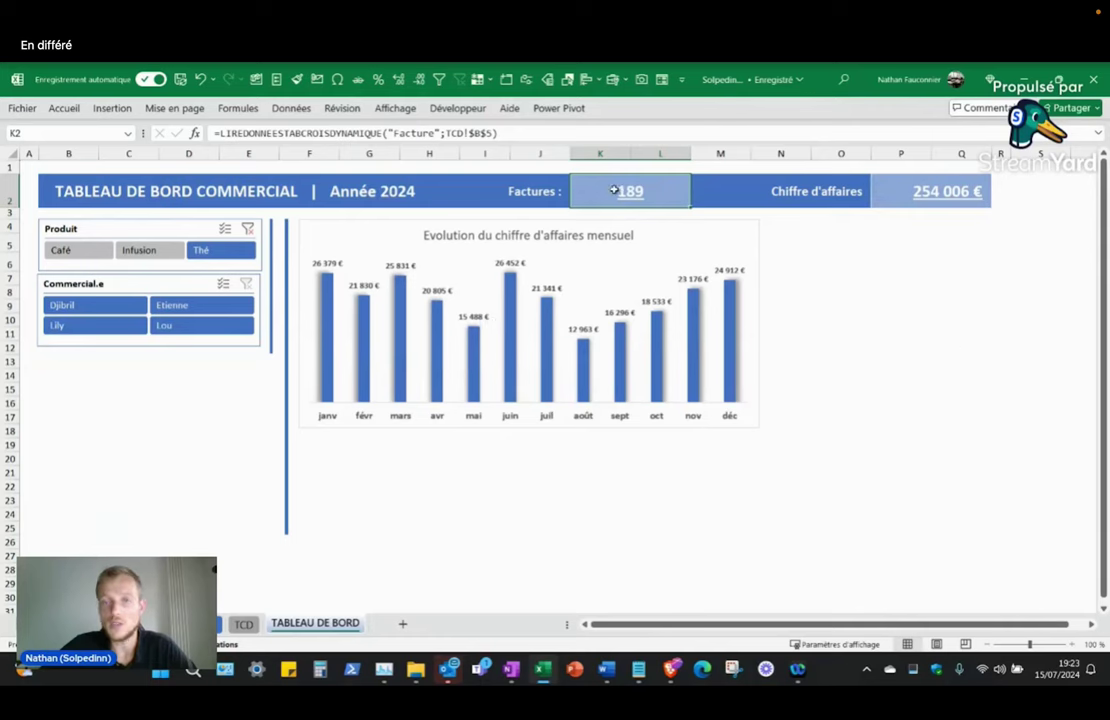
{"action": "left_click_drag", "start_coordinate": [614, 191], "coordinate": [934, 189]}
{"action": "left_click", "coordinate": [229, 252]}
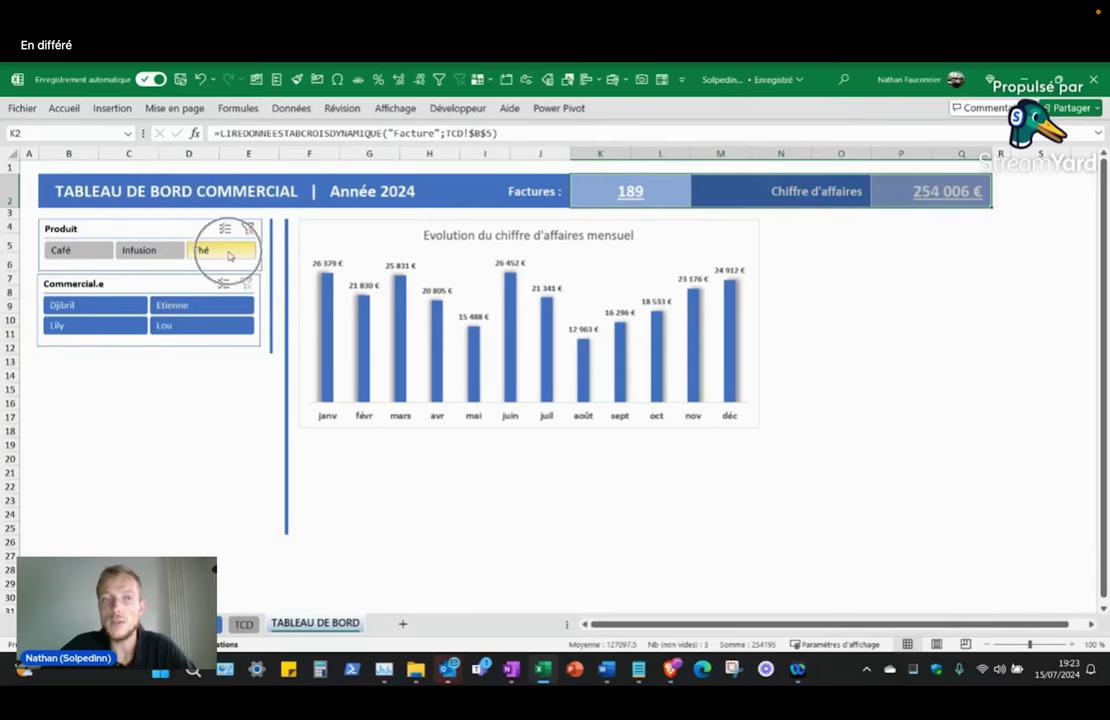
{"action": "left_click", "coordinate": [672, 191]}
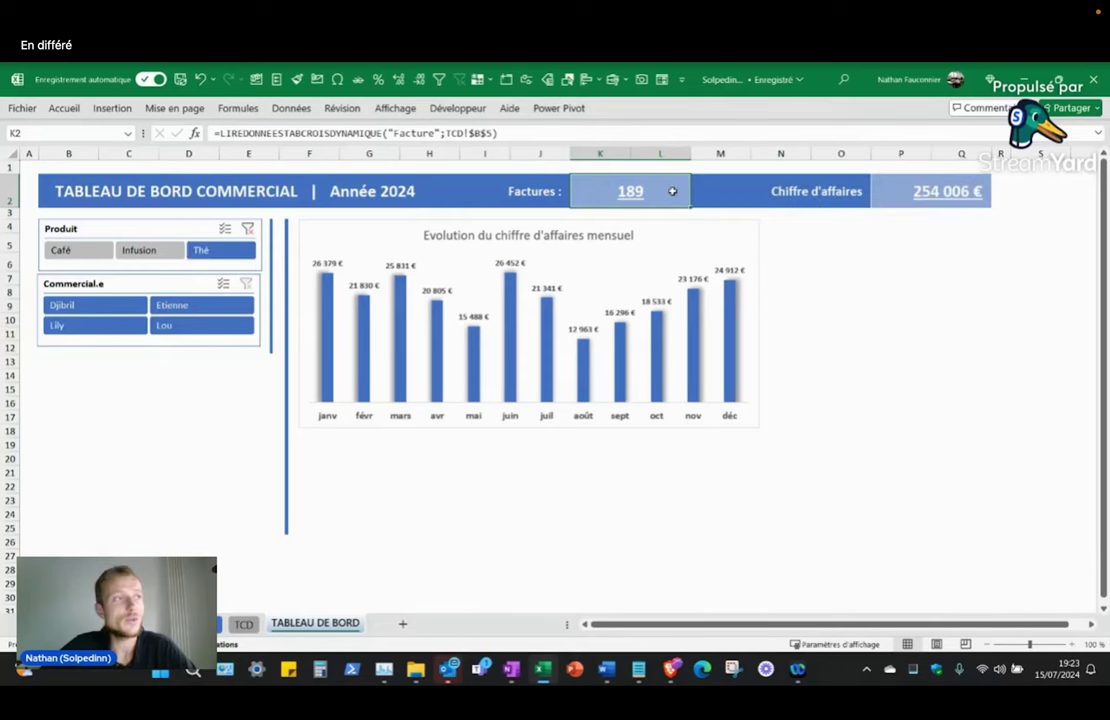
{"action": "left_click", "coordinate": [903, 187]}
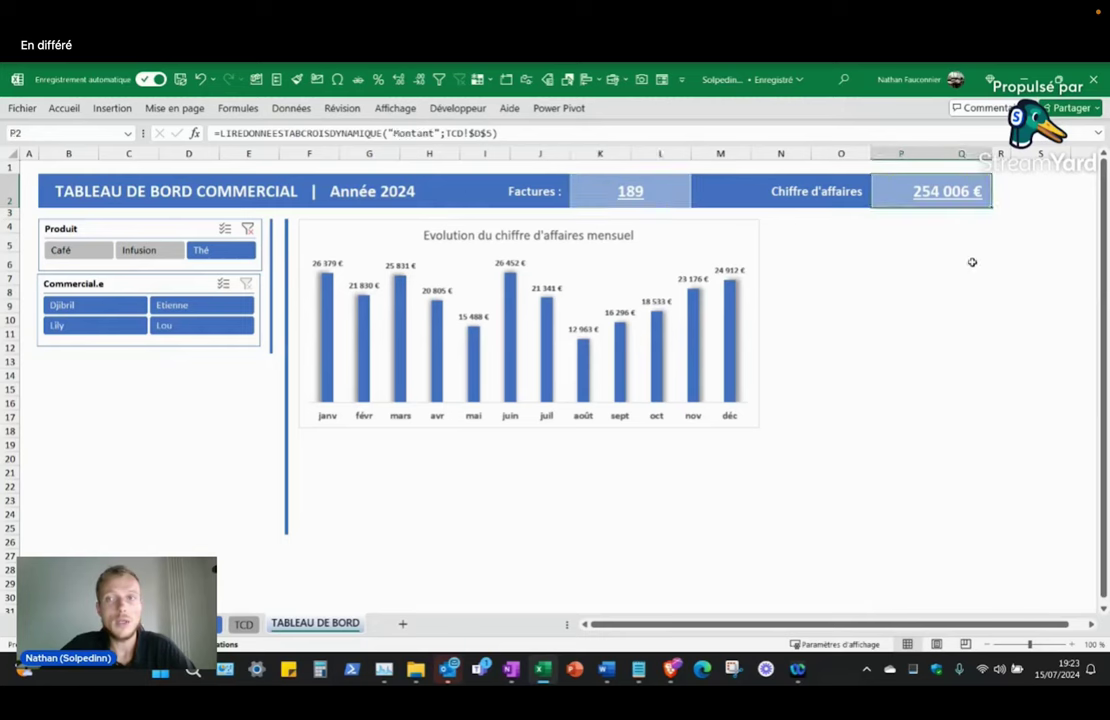
{"action": "left_click", "coordinate": [966, 197]}
Step: Filter to Café, inspect both KPI formulas, then clear the Produit filter to show all products
{"action": "left_click", "coordinate": [82, 250]}
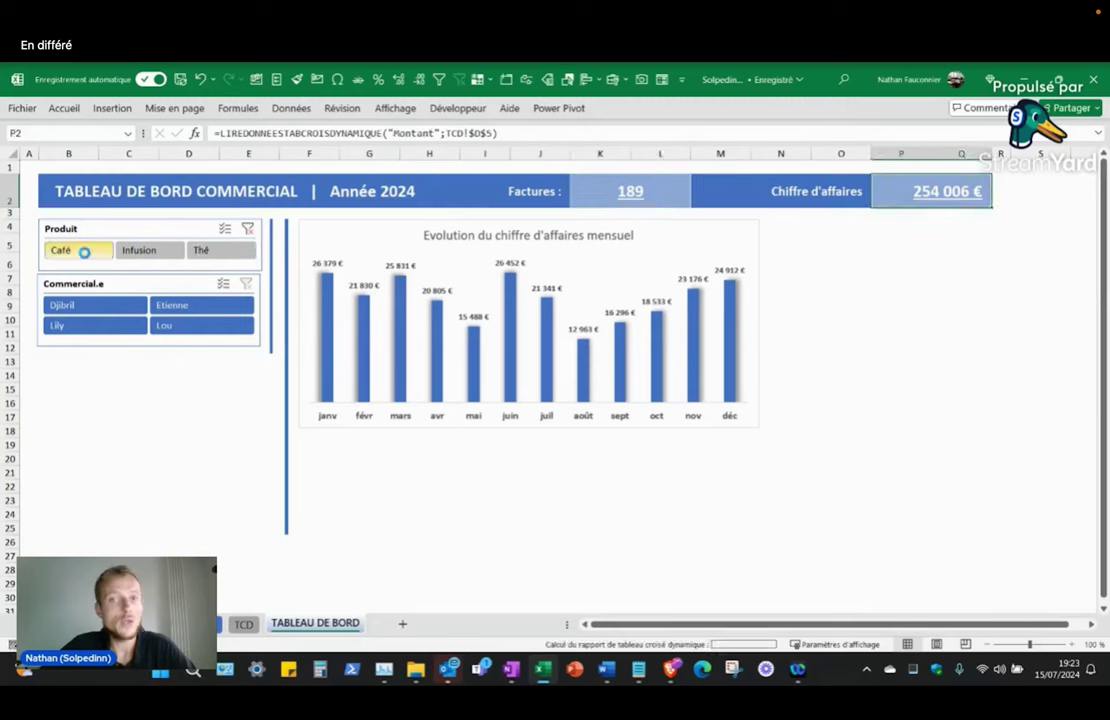
{"action": "left_click", "coordinate": [644, 191]}
{"action": "left_click", "coordinate": [908, 191]}
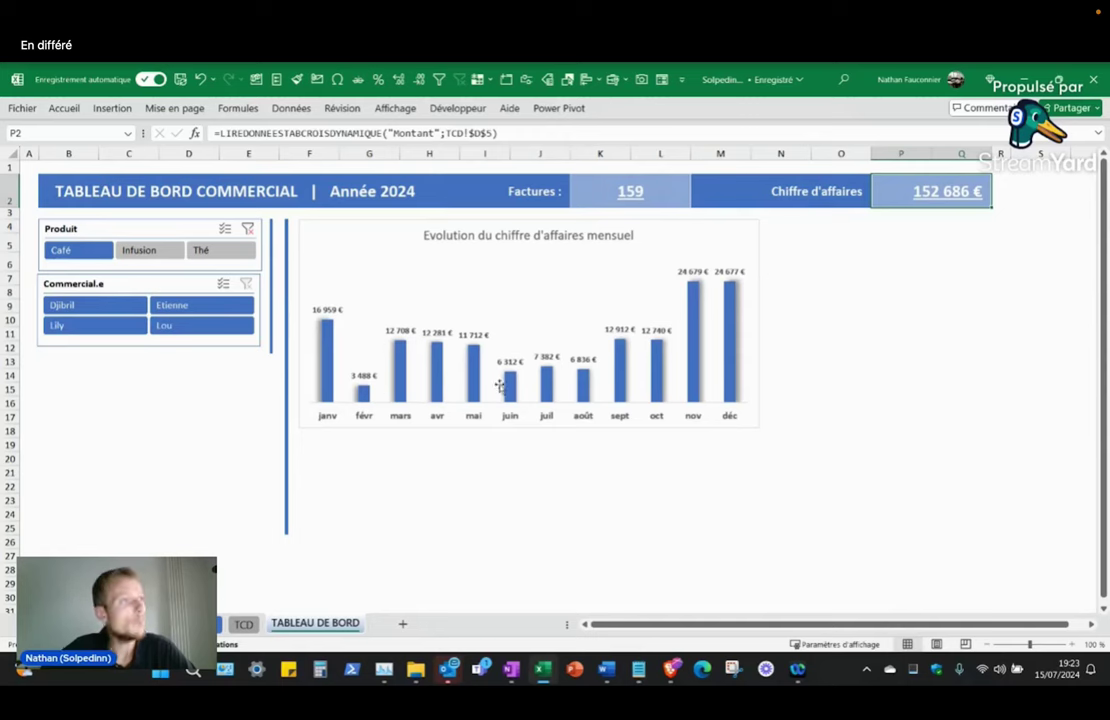
{"action": "left_click", "coordinate": [957, 195]}
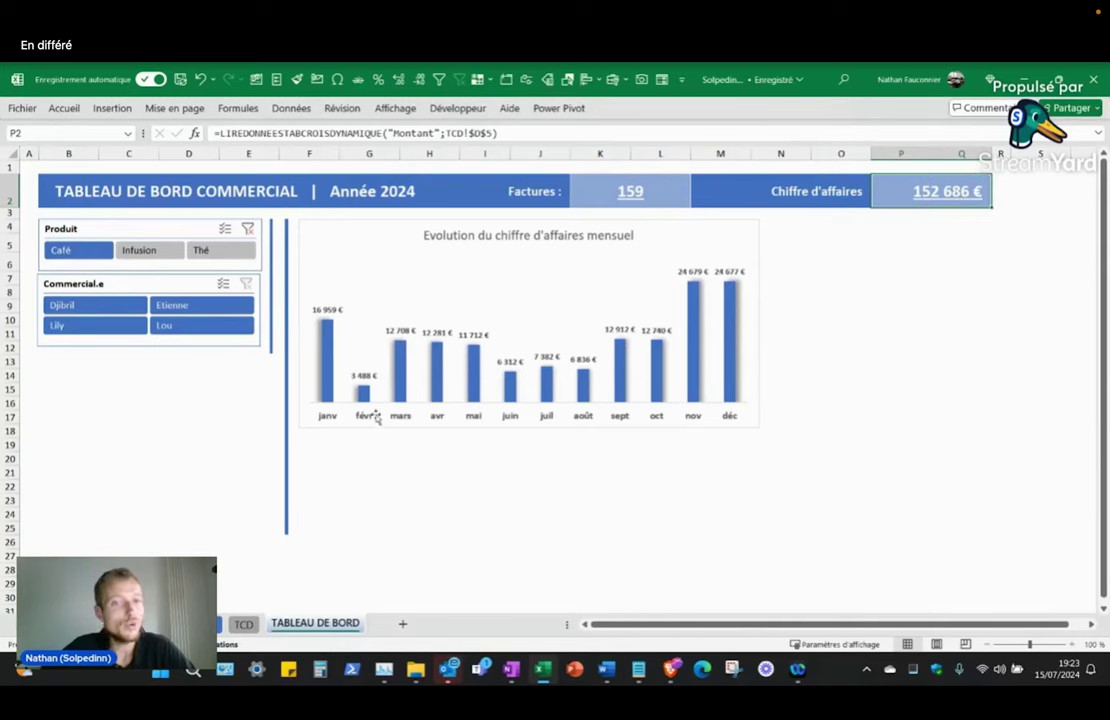
{"action": "left_click", "coordinate": [437, 418]}
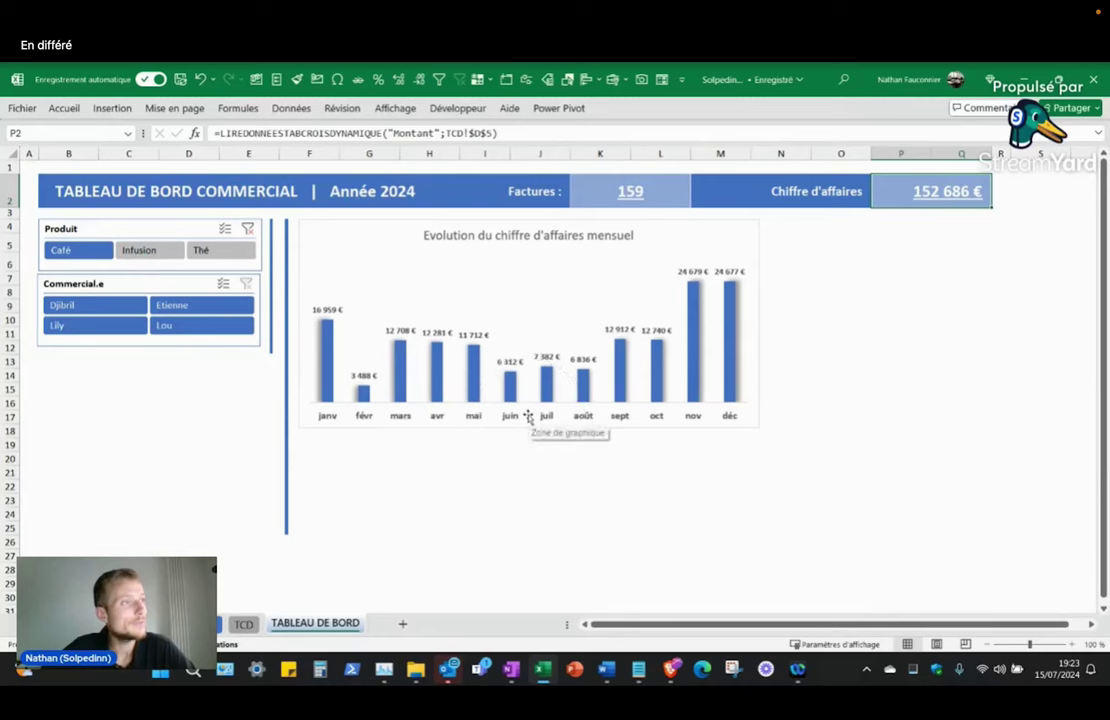
{"action": "left_click", "coordinate": [249, 230]}
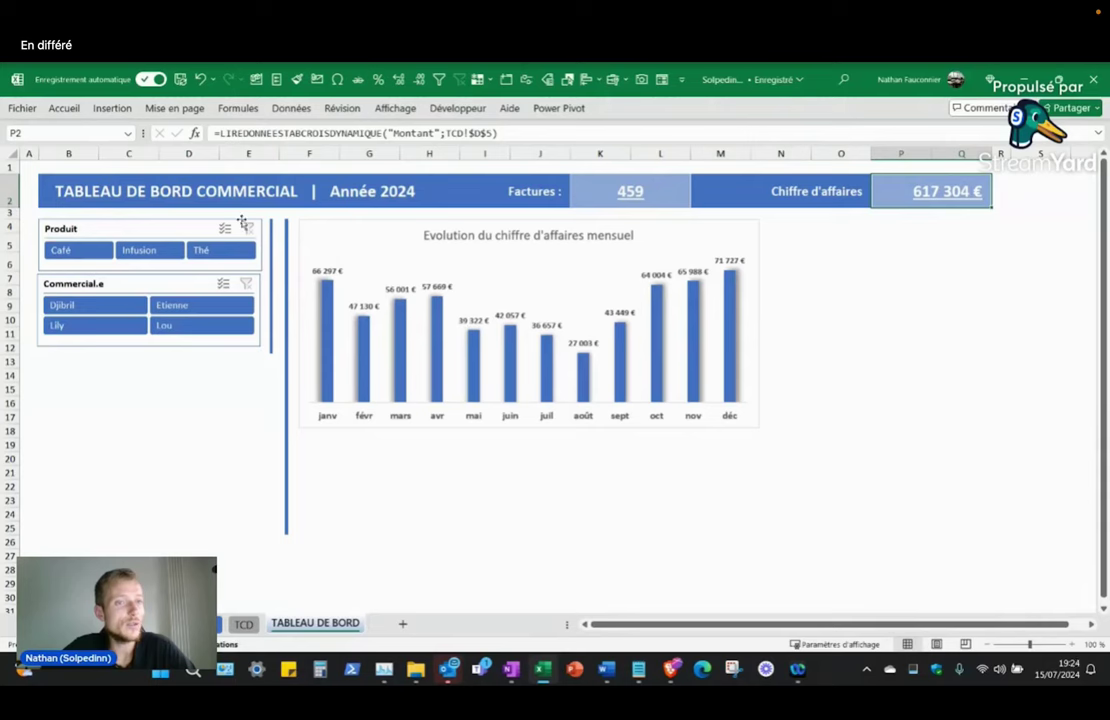
{"action": "left_click", "coordinate": [138, 278]}
Step: Add Tableau croisé dynamique 10, 11, 12 and 7 to the Commercial.e slicer's report connections
{"action": "right_click", "coordinate": [140, 280]}
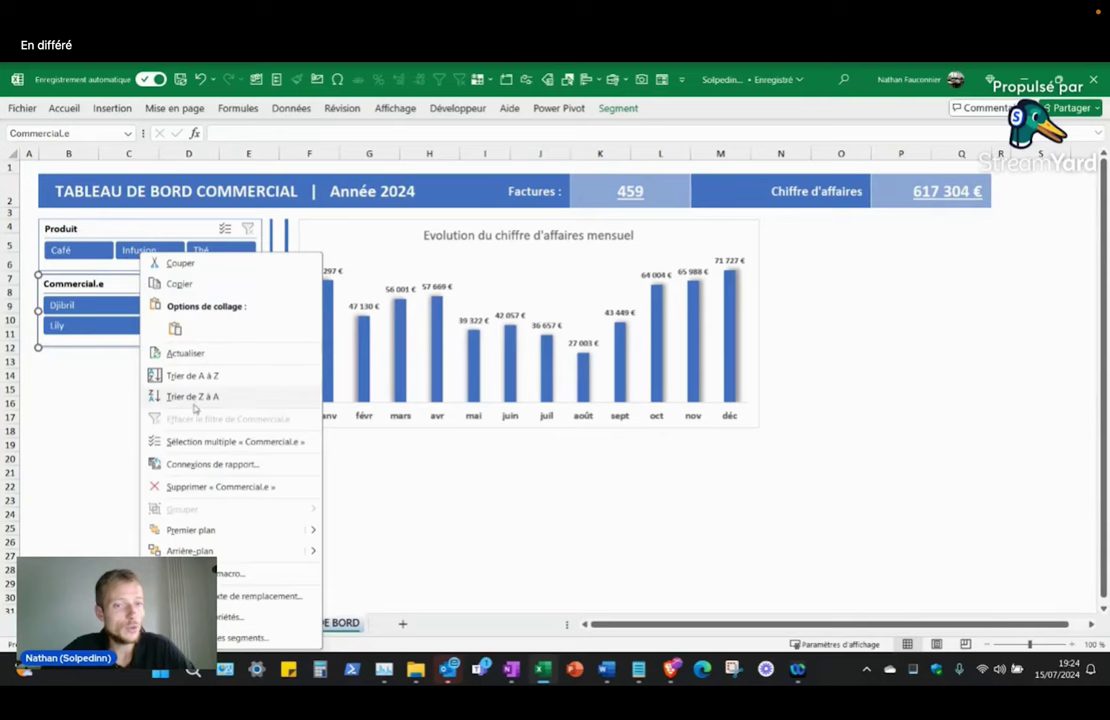
{"action": "left_click", "coordinate": [266, 463]}
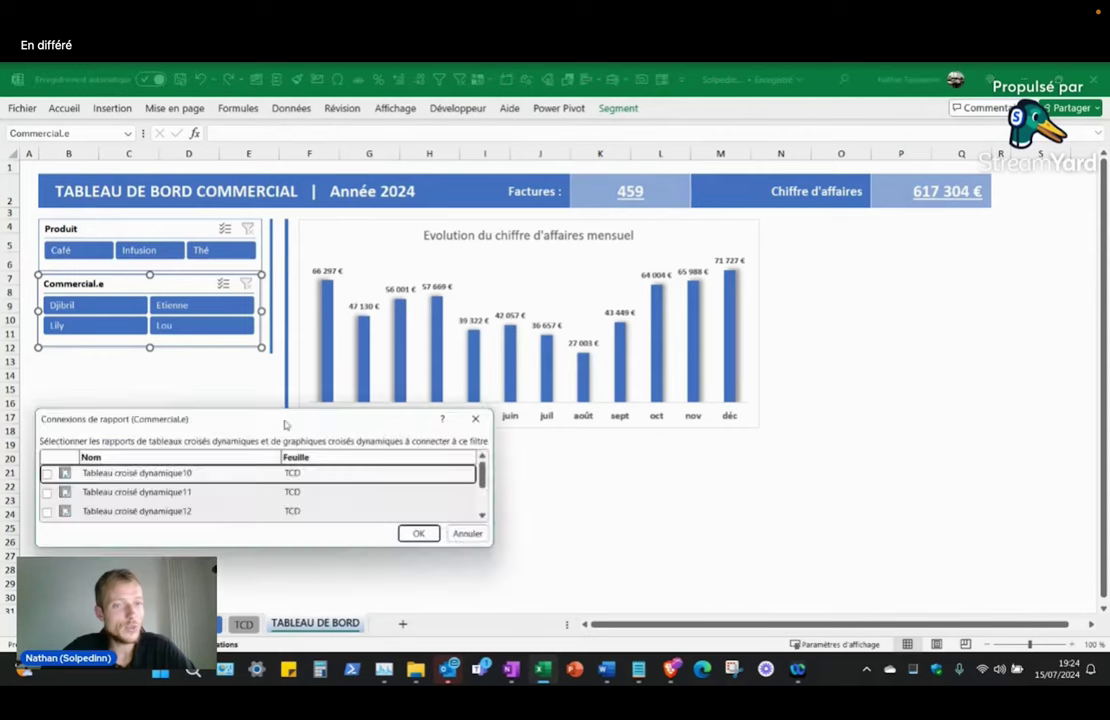
{"action": "left_click_drag", "start_coordinate": [285, 421], "coordinate": [485, 131]}
{"action": "left_click_drag", "start_coordinate": [443, 268], "coordinate": [443, 487]}
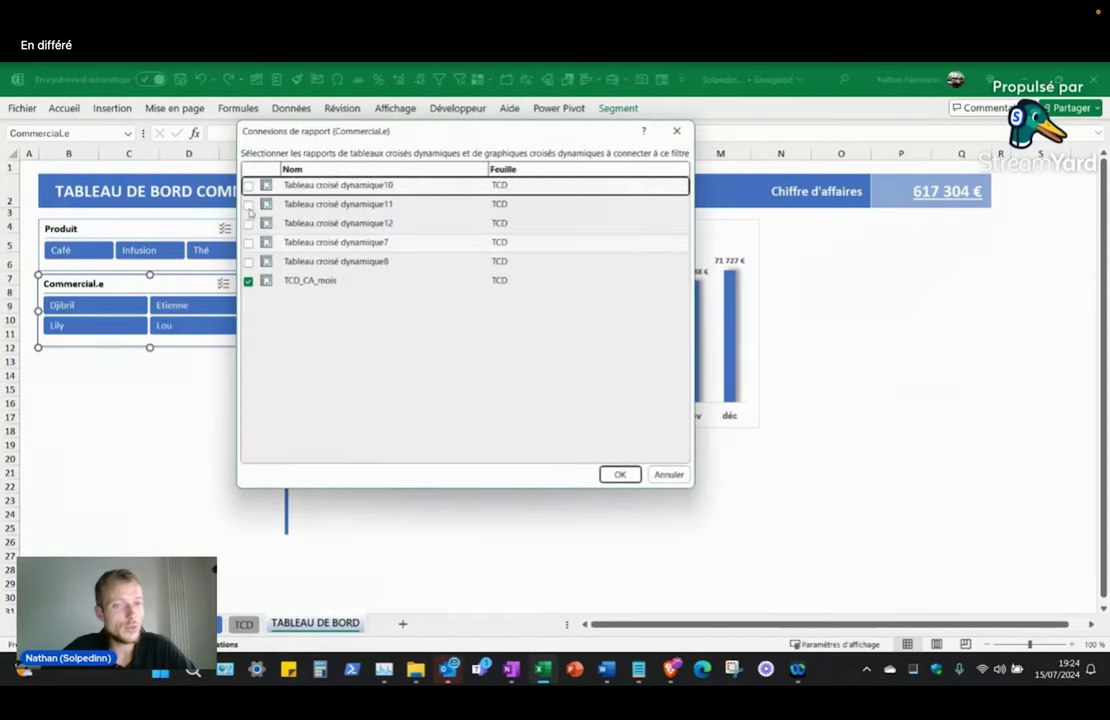
{"action": "left_click", "coordinate": [248, 185]}
{"action": "left_click", "coordinate": [248, 204]}
{"action": "left_click", "coordinate": [248, 223]}
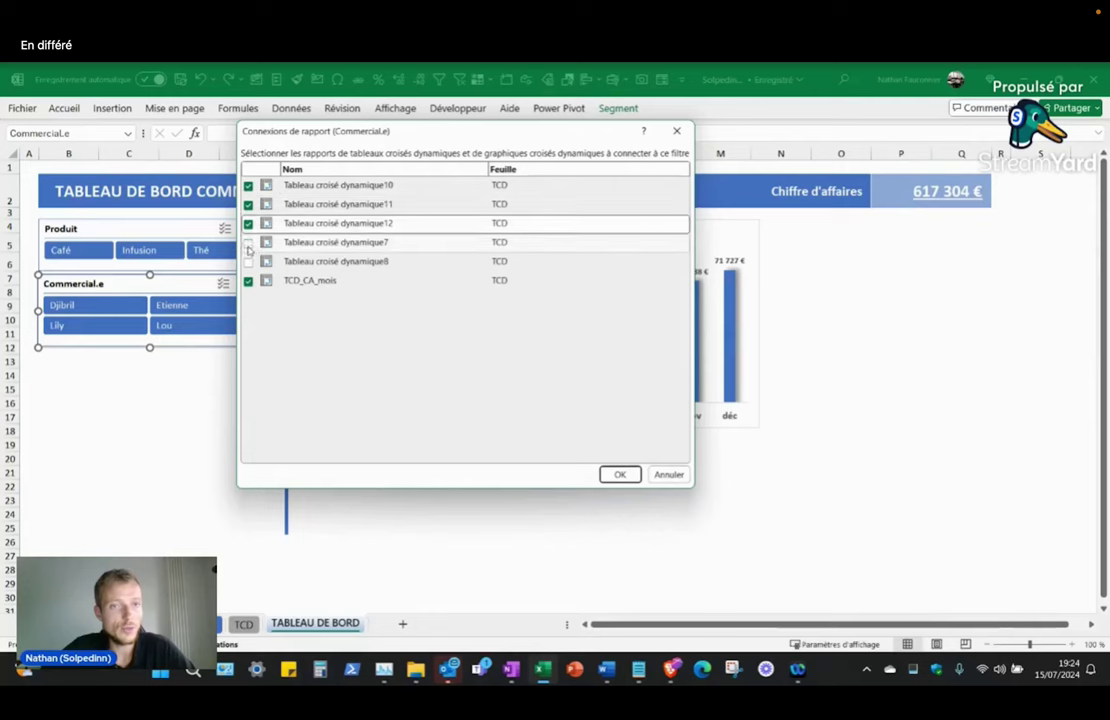
{"action": "left_click", "coordinate": [248, 242]}
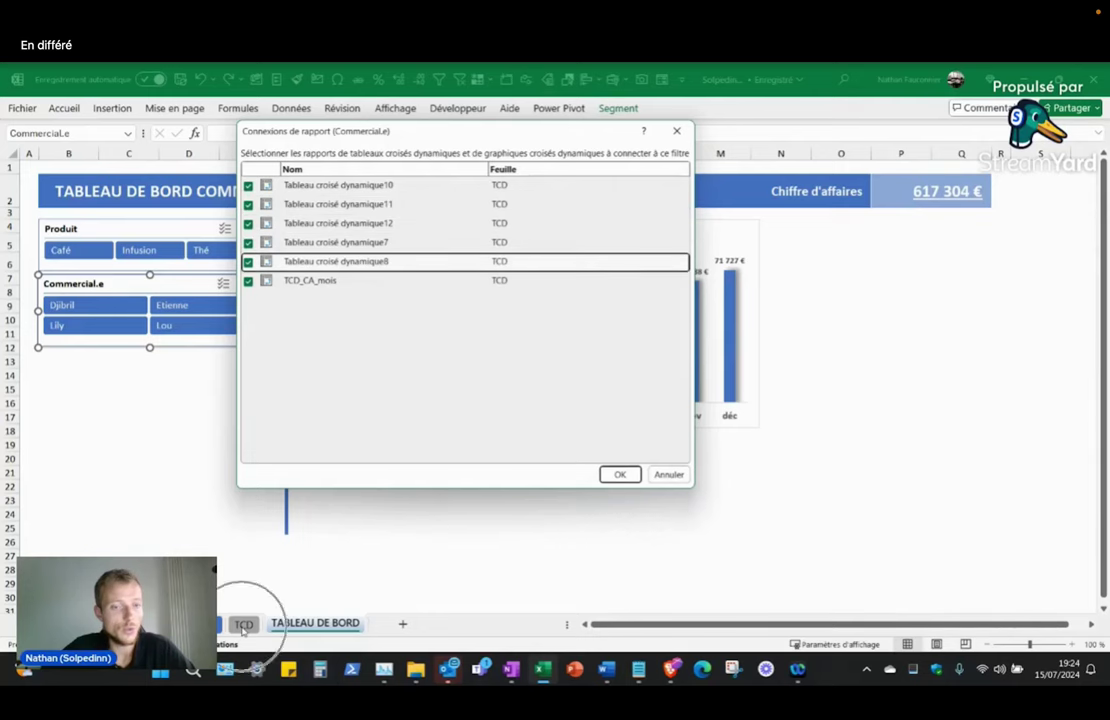
{"action": "left_click", "coordinate": [620, 474]}
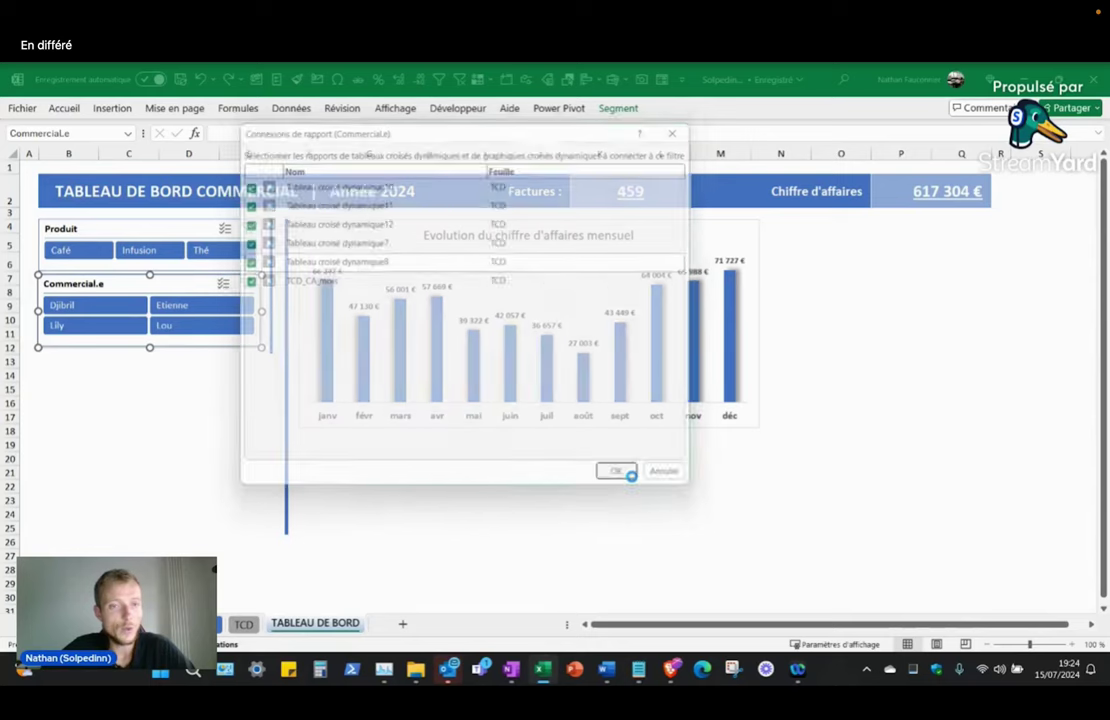
{"action": "left_click", "coordinate": [521, 511]}
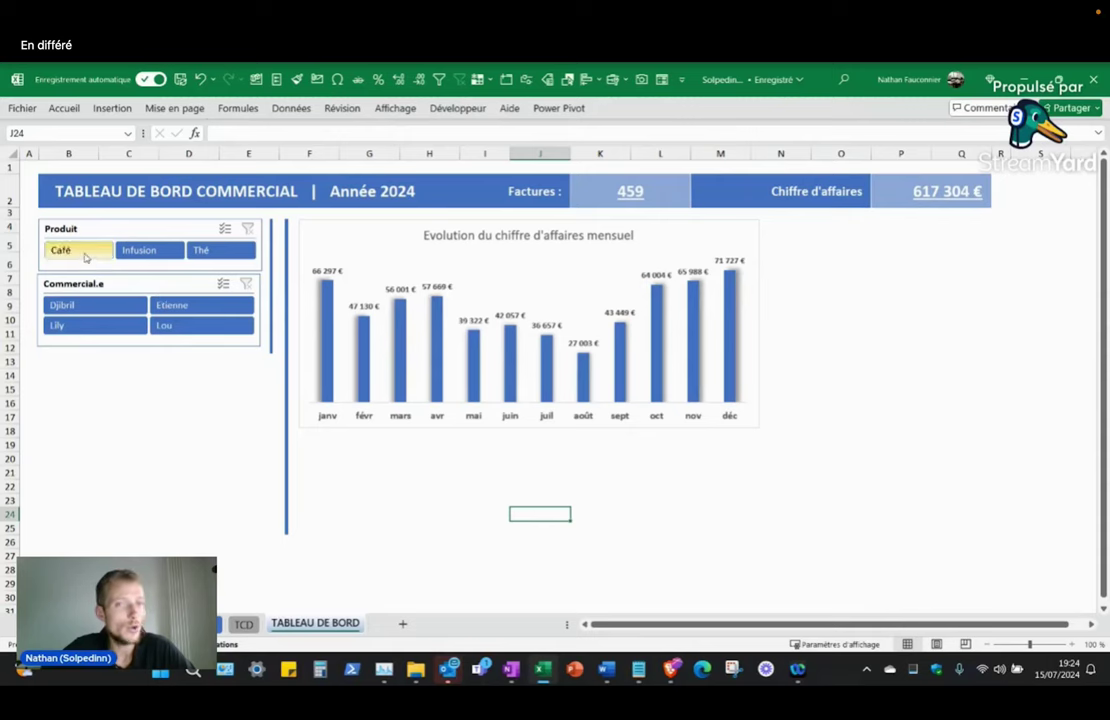
Step: Filter to Café and Lily, checking K2 and P2 show 40 invoices and 36 619 €, then open the data sheet
{"action": "left_click", "coordinate": [86, 257]}
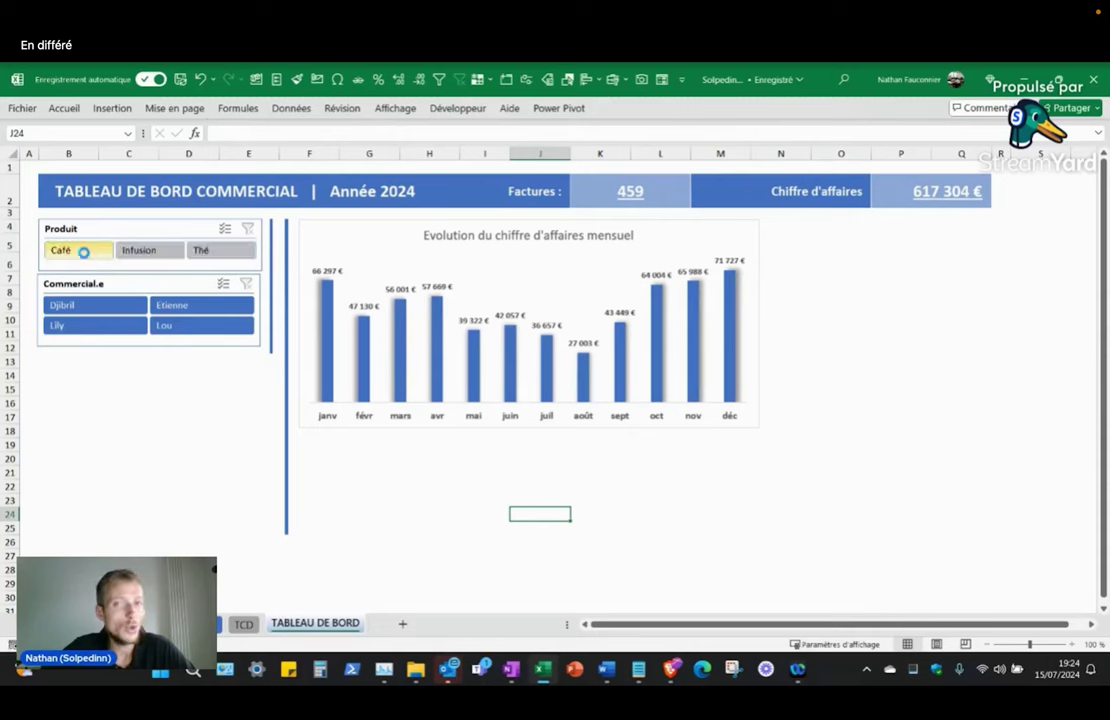
{"action": "left_click", "coordinate": [671, 202]}
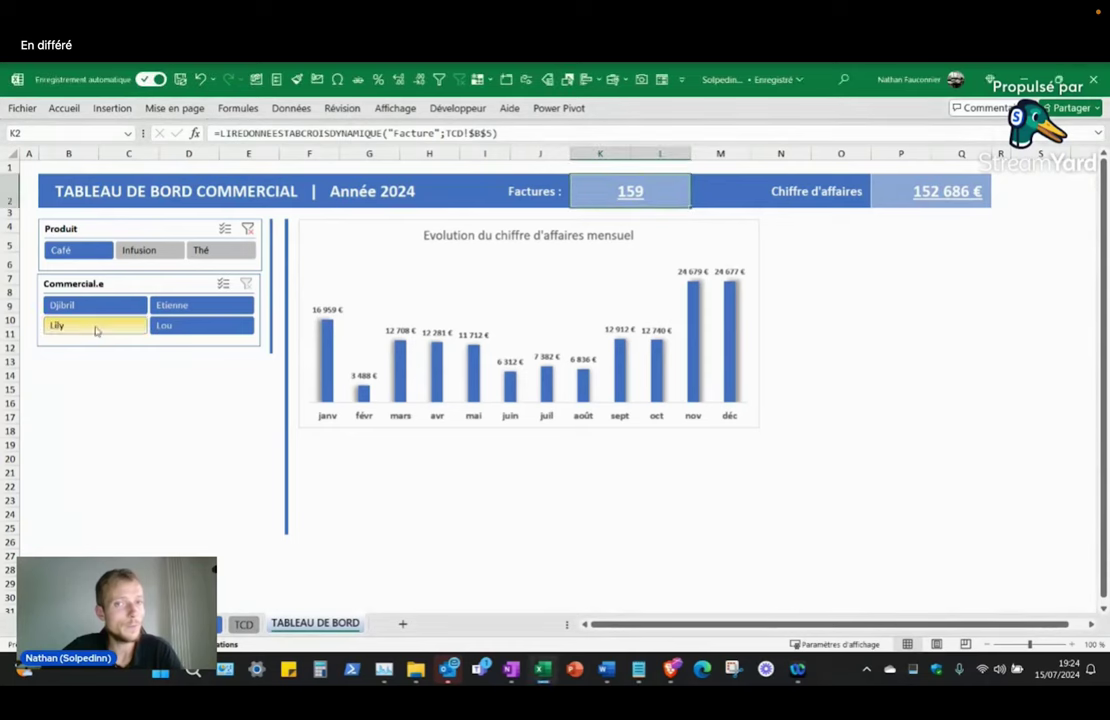
{"action": "left_click", "coordinate": [92, 329]}
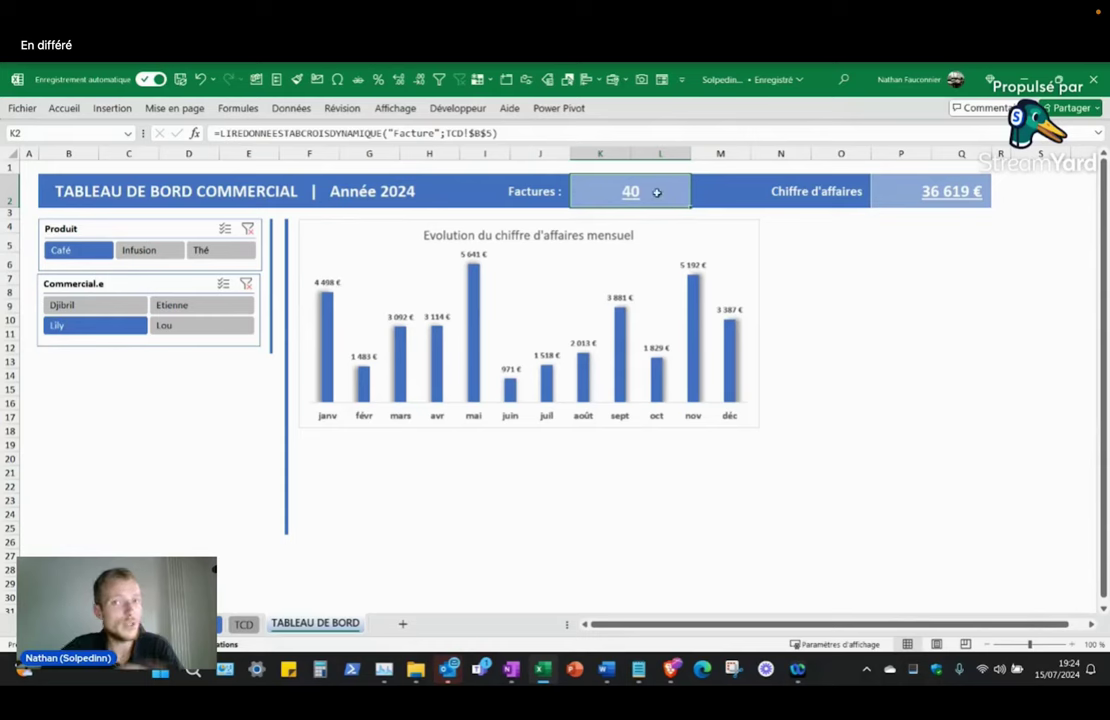
{"action": "left_click", "coordinate": [949, 204]}
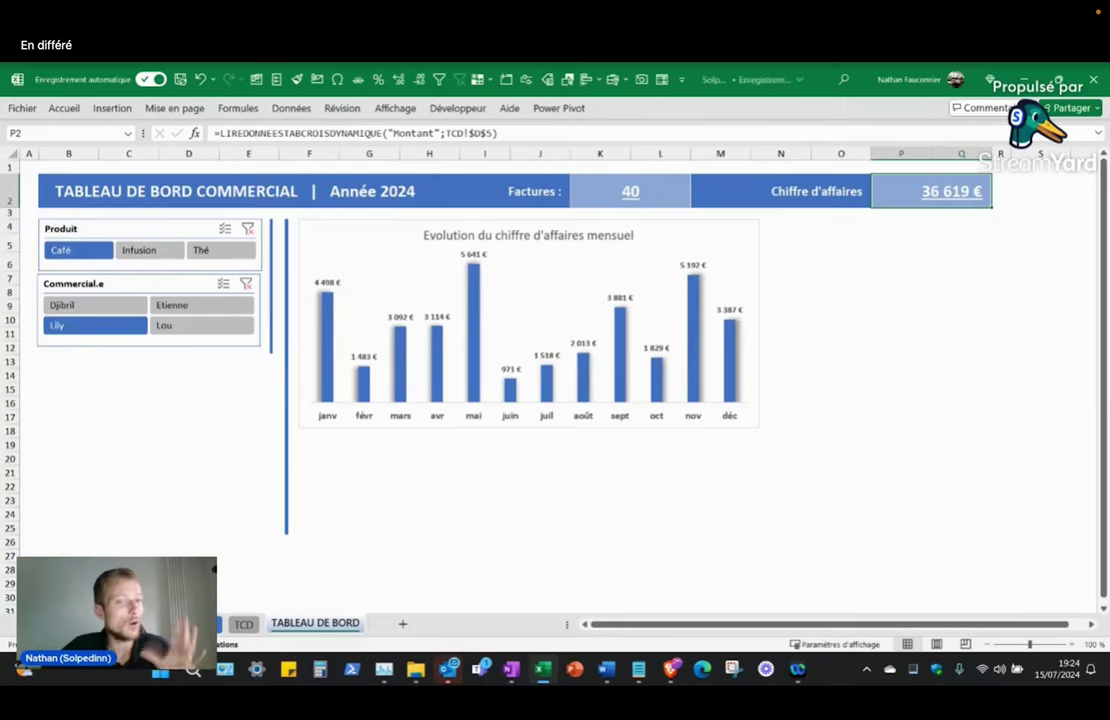
{"action": "left_click", "coordinate": [195, 623]}
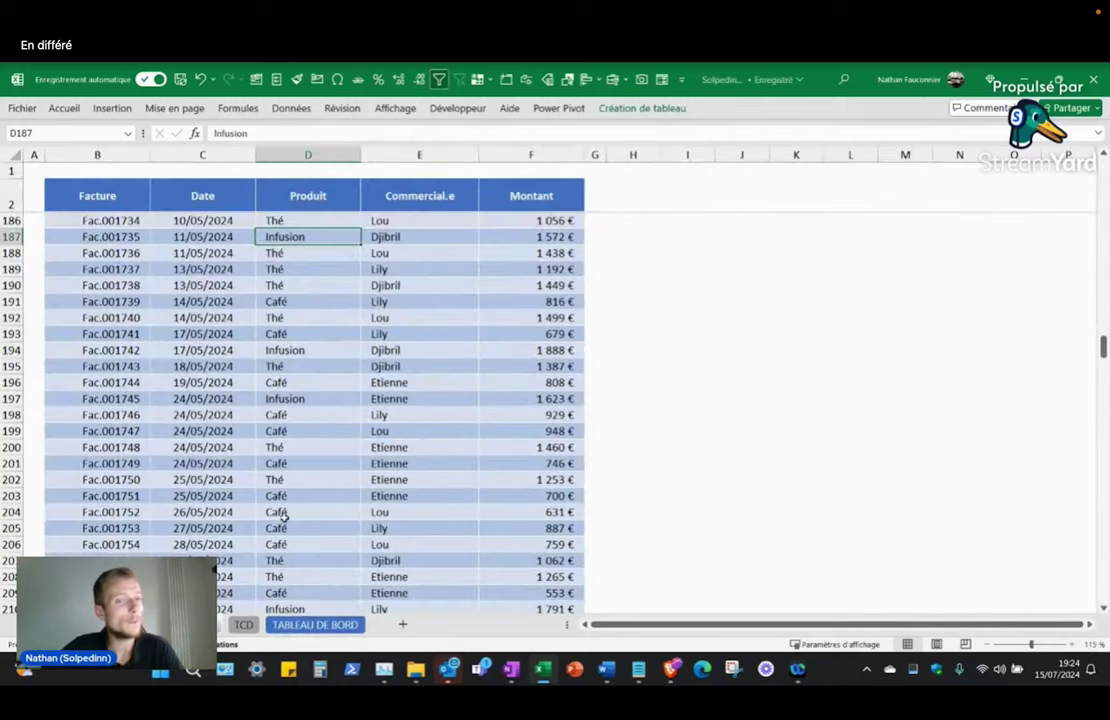
Step: Compare the Café/Lily-filtered pivot tables on TCD with the dashboard chart peaking at 5 641 € in mai
{"action": "left_click", "coordinate": [243, 624]}
{"action": "left_click_drag", "start_coordinate": [204, 227], "coordinate": [986, 326]}
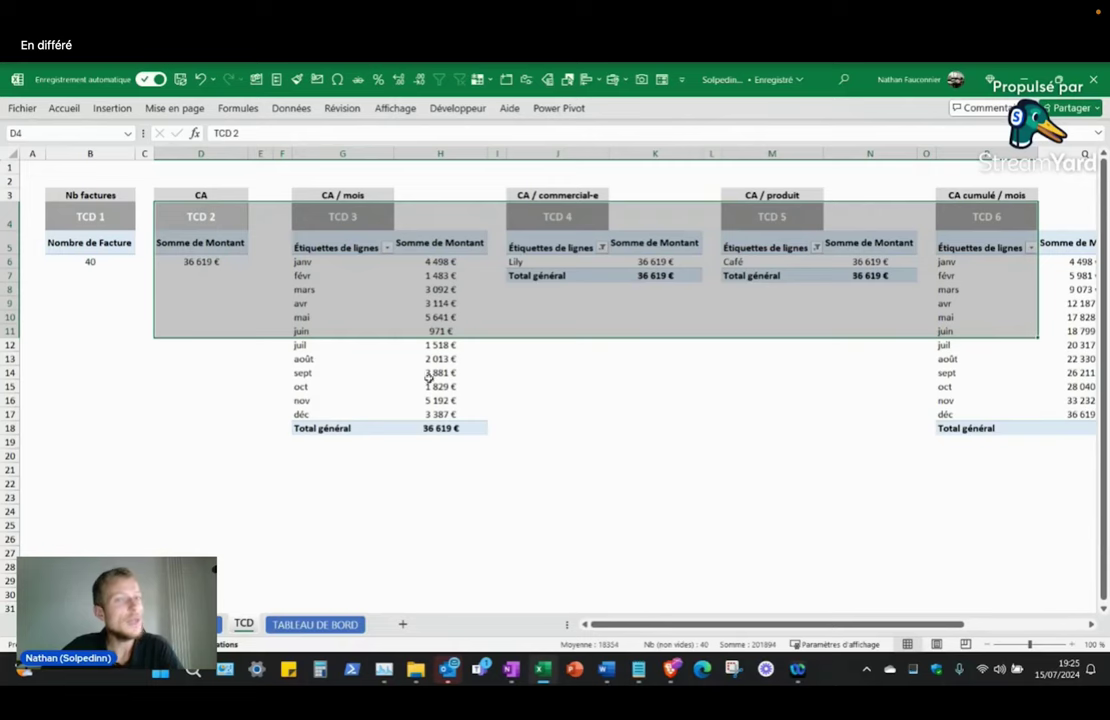
{"action": "left_click", "coordinate": [315, 624]}
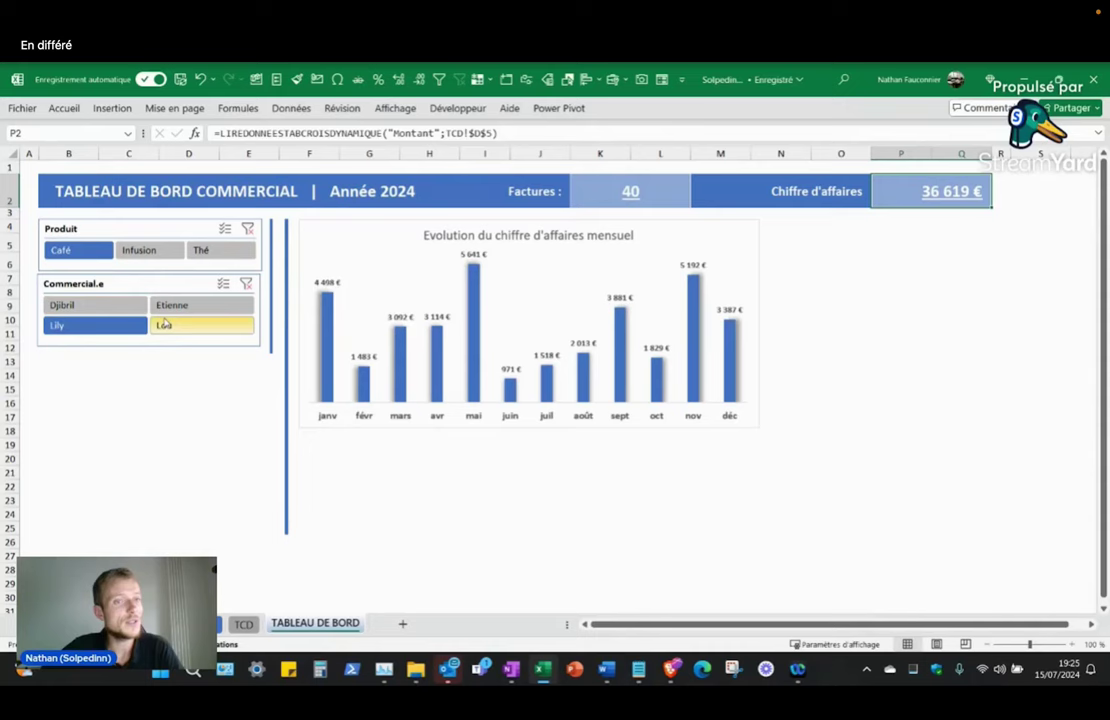
{"action": "key", "text": "ctrl+Page_Up"}
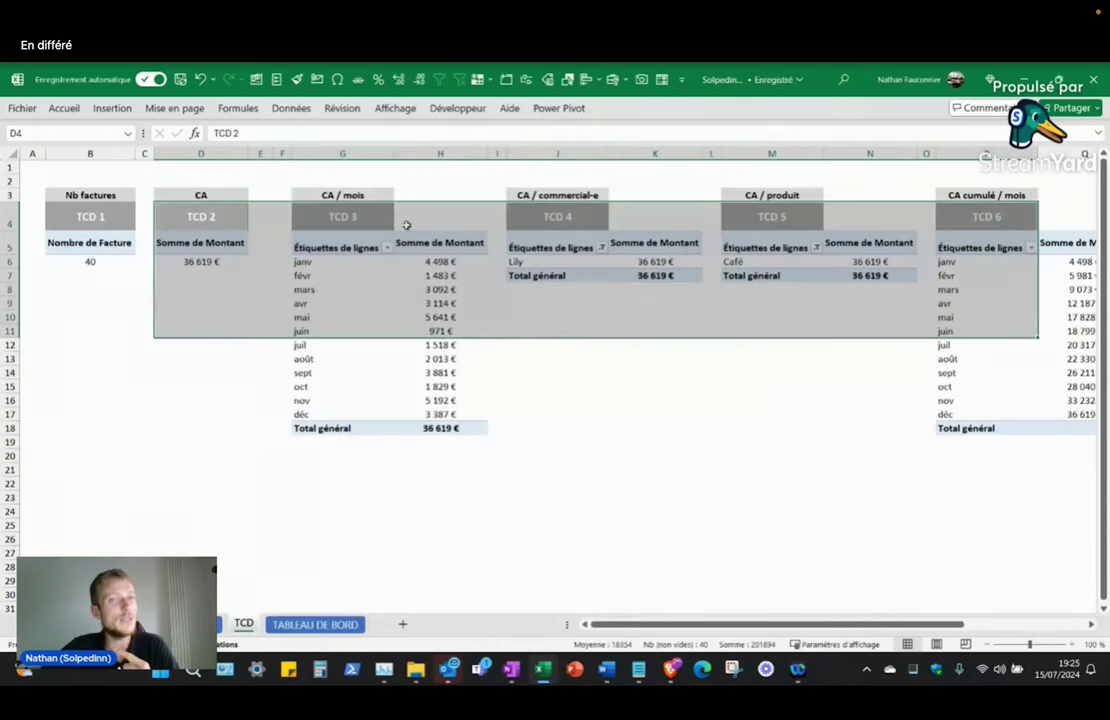
{"action": "left_click", "coordinate": [315, 624]}
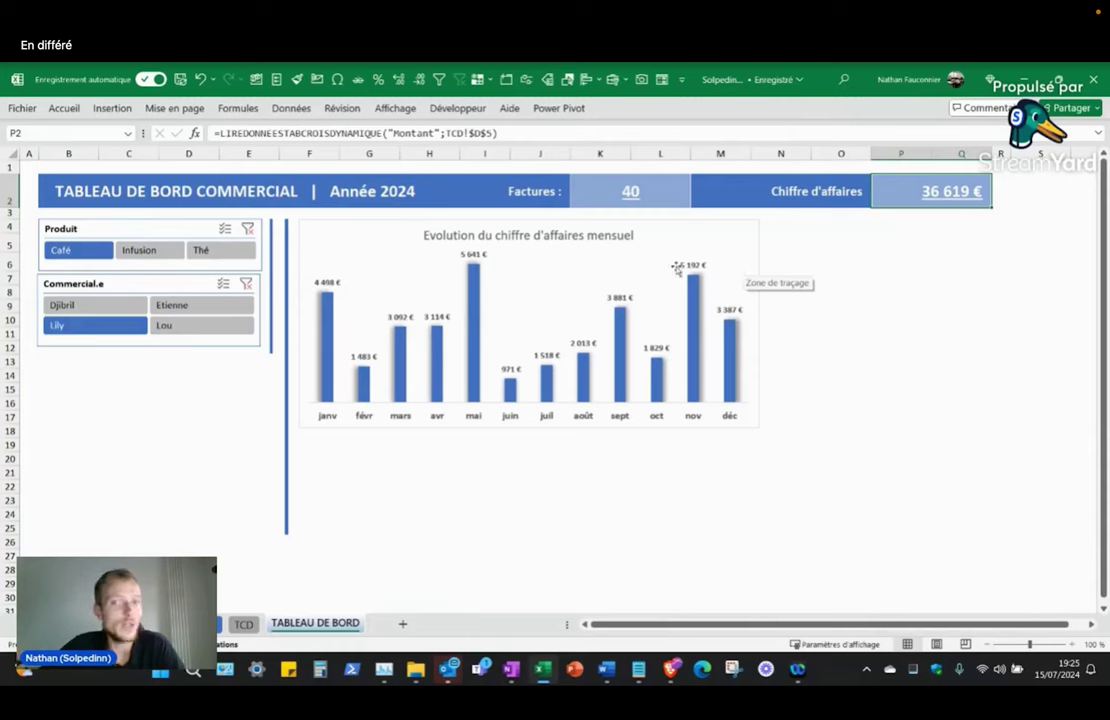
Step: Try Thé with sellers Etienne and Lily, then clear both Produit and Commercial.e slicer filters
{"action": "left_click", "coordinate": [650, 190]}
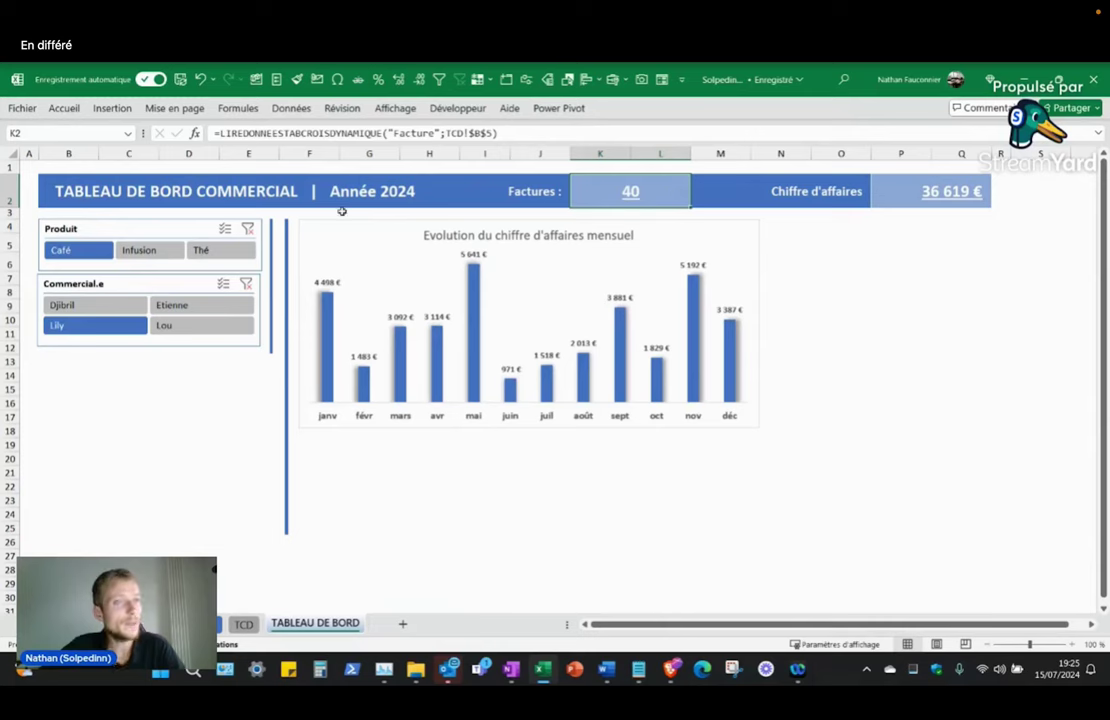
{"action": "left_click", "coordinate": [215, 250]}
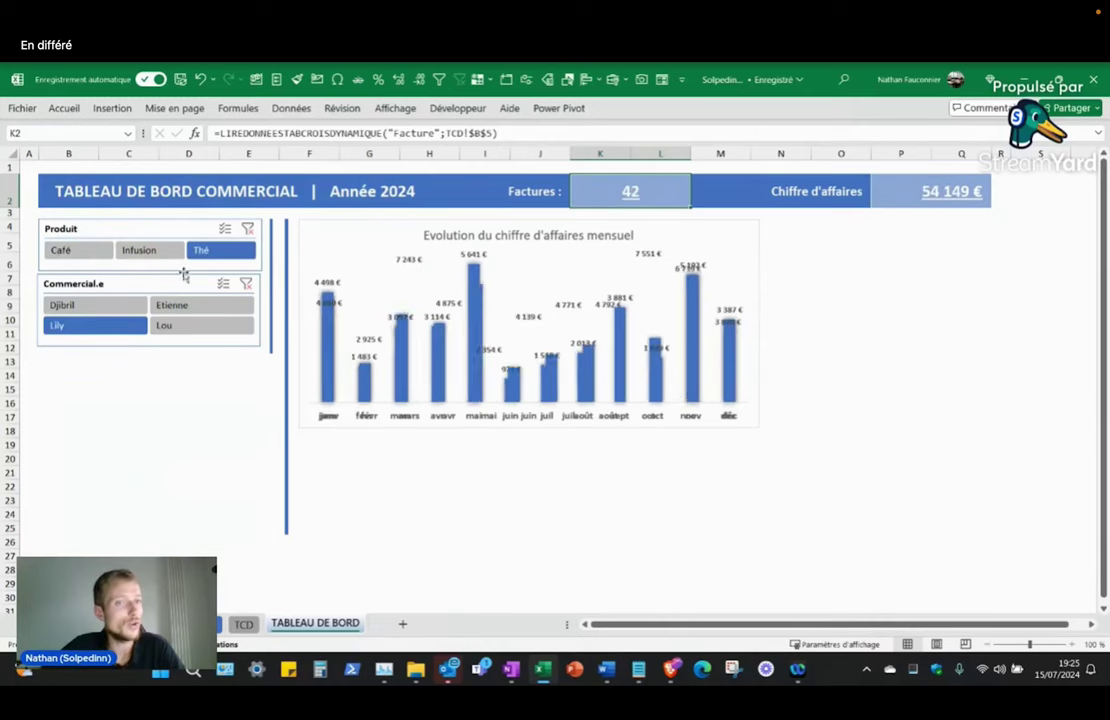
{"action": "left_click", "coordinate": [198, 304]}
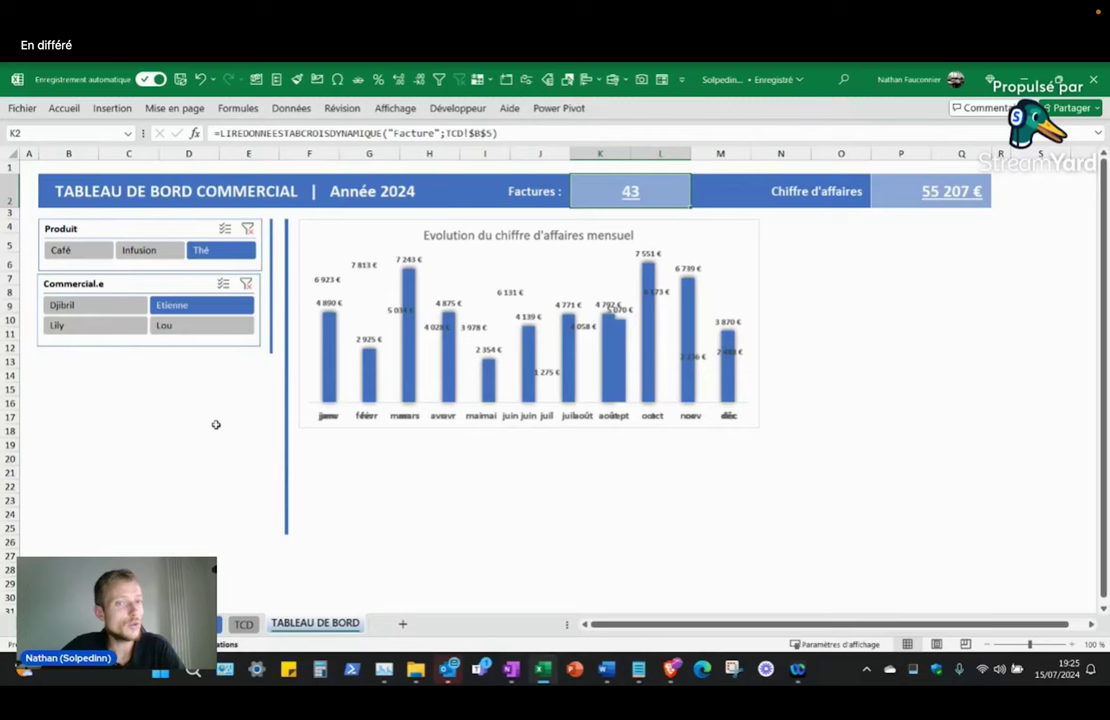
{"action": "left_click", "coordinate": [100, 328]}
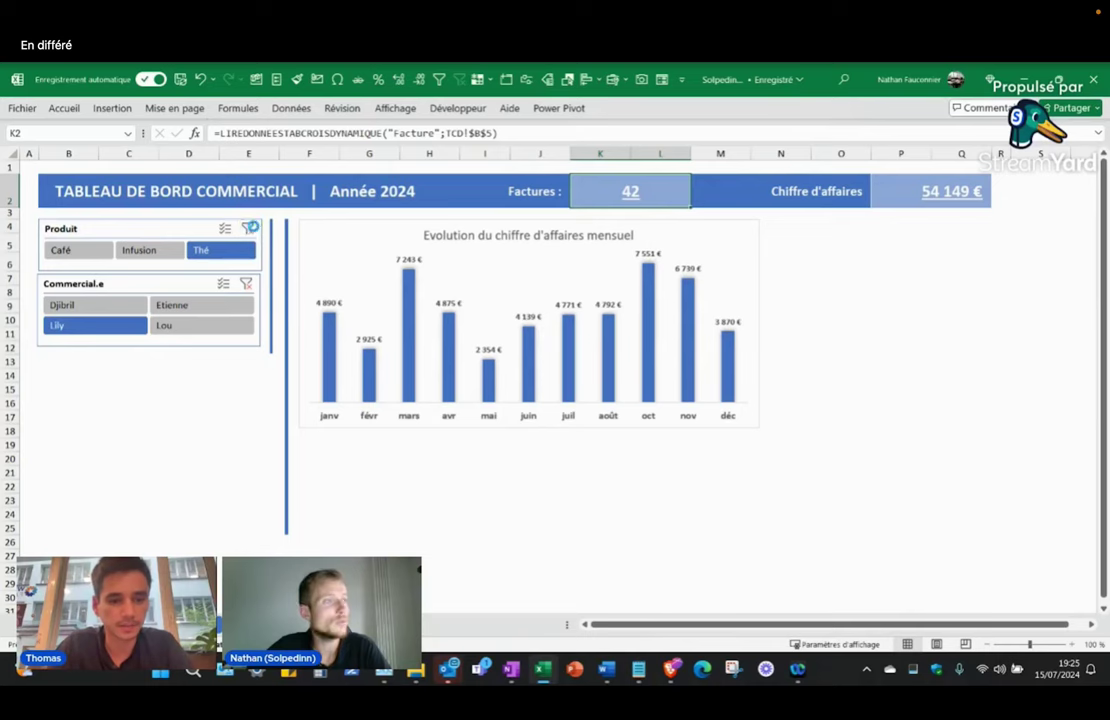
{"action": "left_click", "coordinate": [248, 228]}
{"action": "left_click", "coordinate": [247, 285]}
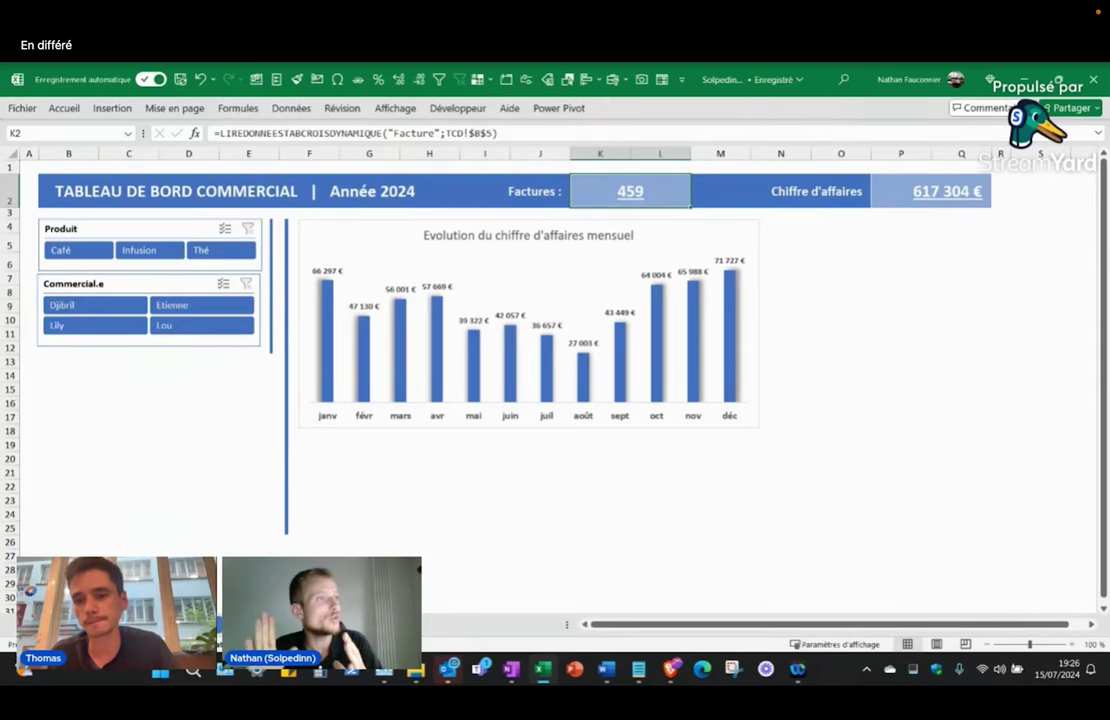
{"action": "key", "text": "alt+Tab"}
{"action": "key", "text": "alt+Tab"}
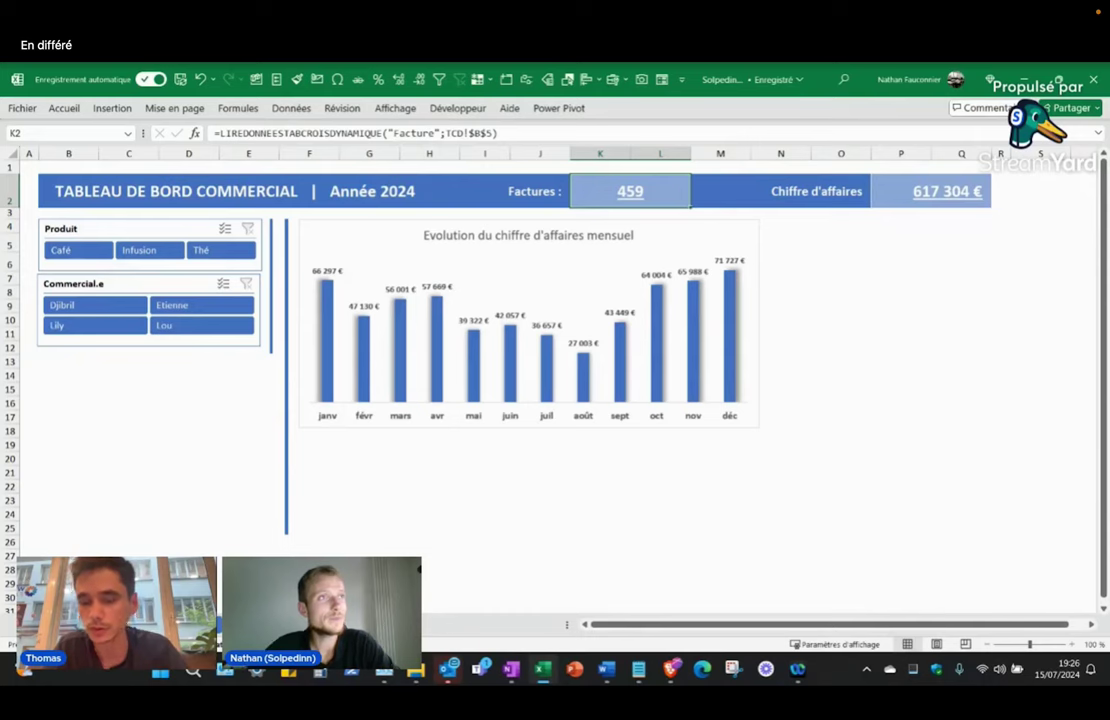
{"action": "key", "text": "alt+Tab"}
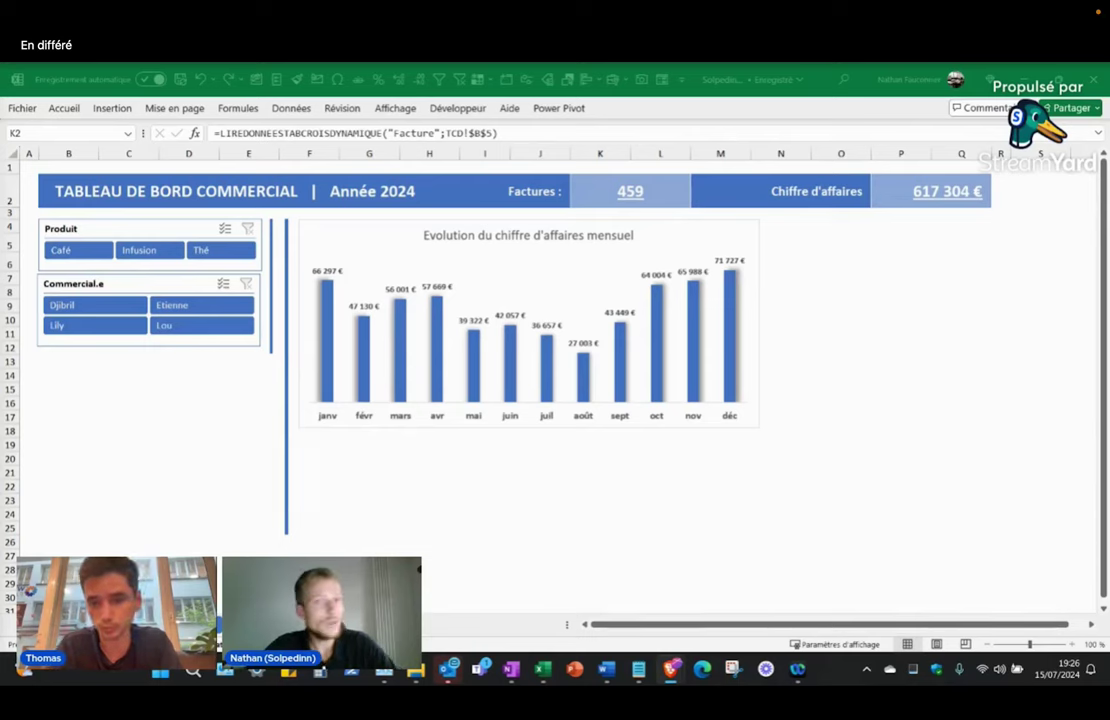
{"action": "left_click", "coordinate": [372, 224]}
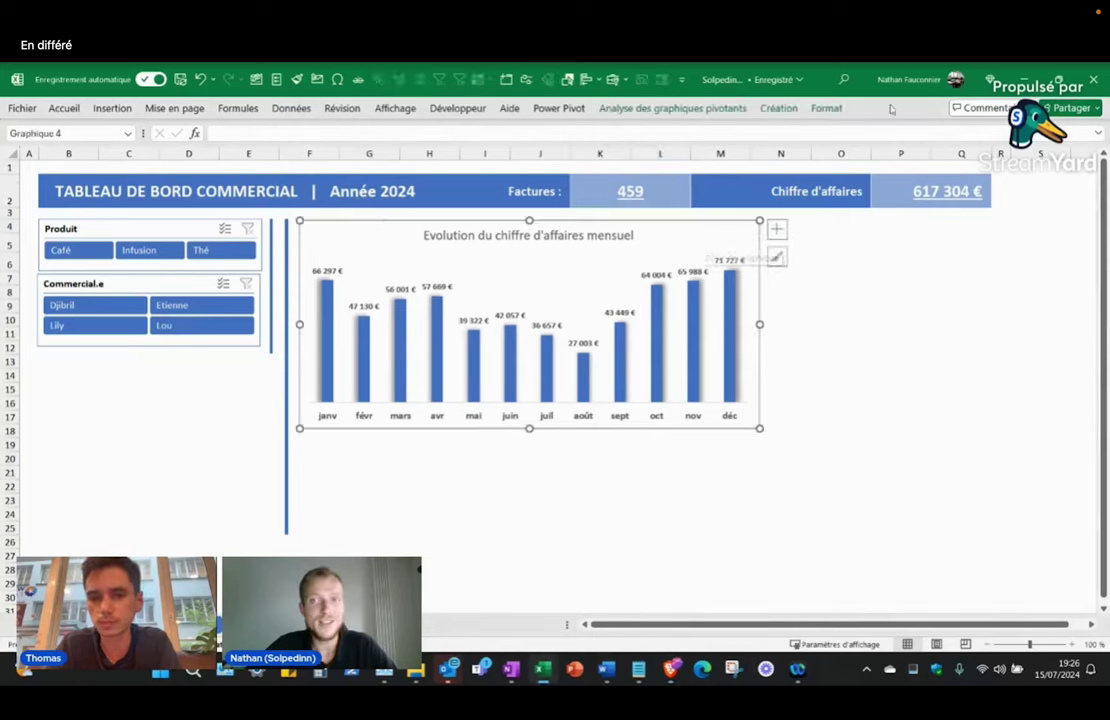
{"action": "left_click", "coordinate": [826, 108]}
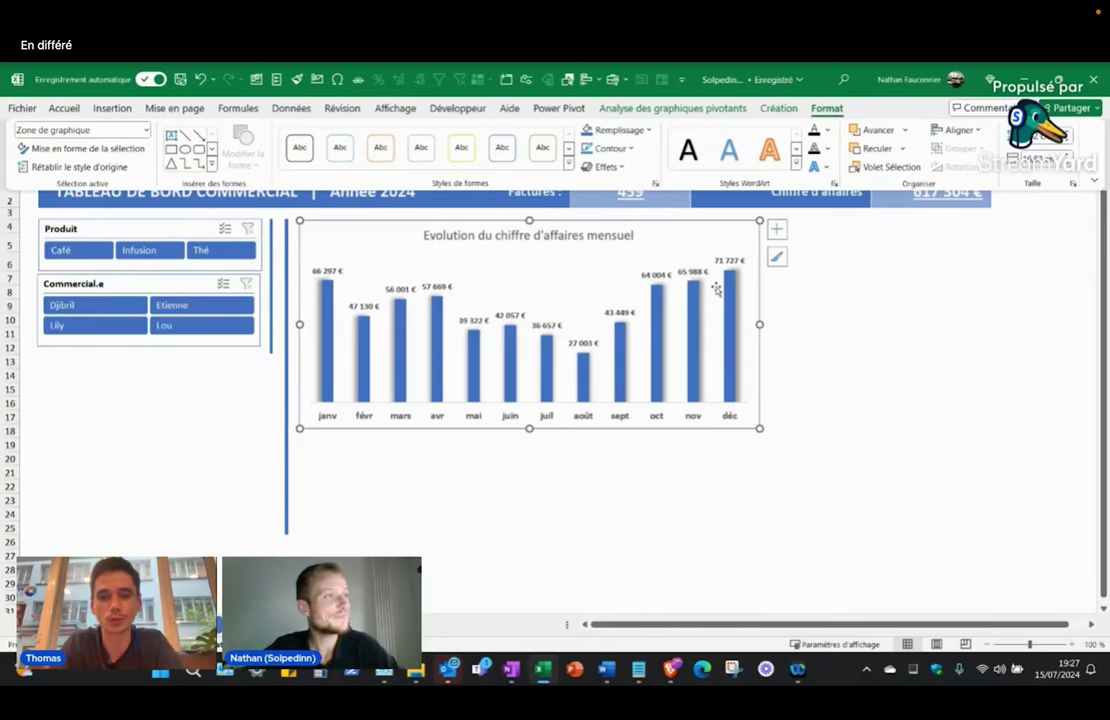
{"action": "left_click", "coordinate": [859, 281]}
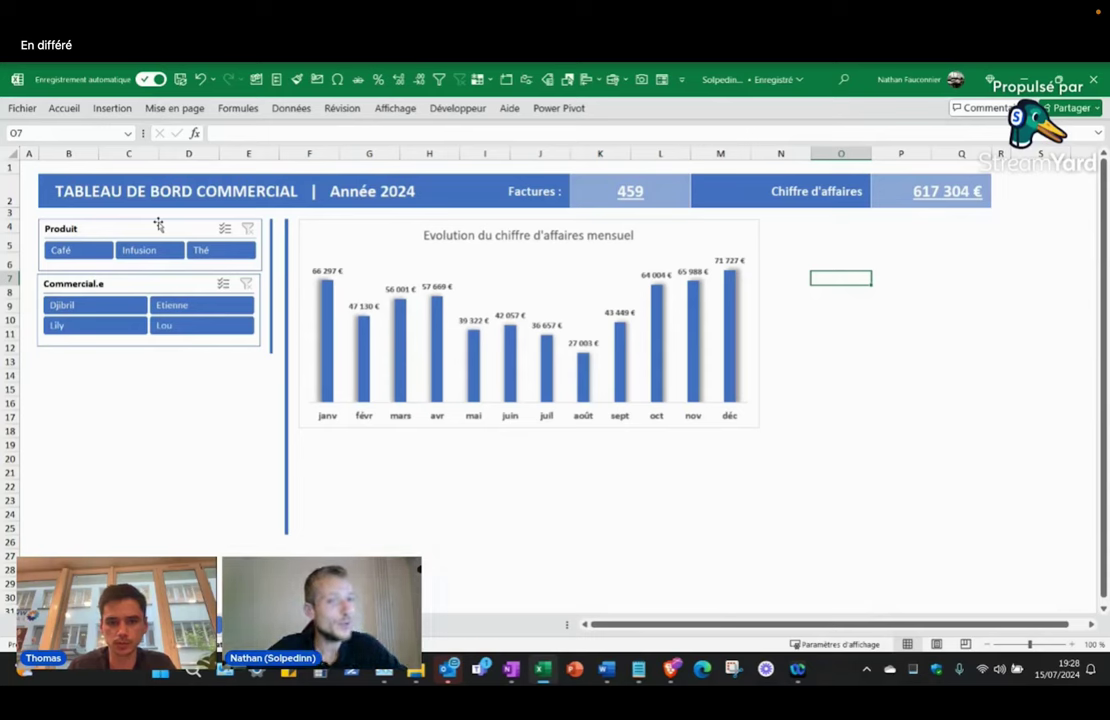
Step: Try a light Clair style on the Produit slicer and preview it
{"action": "left_click", "coordinate": [158, 224]}
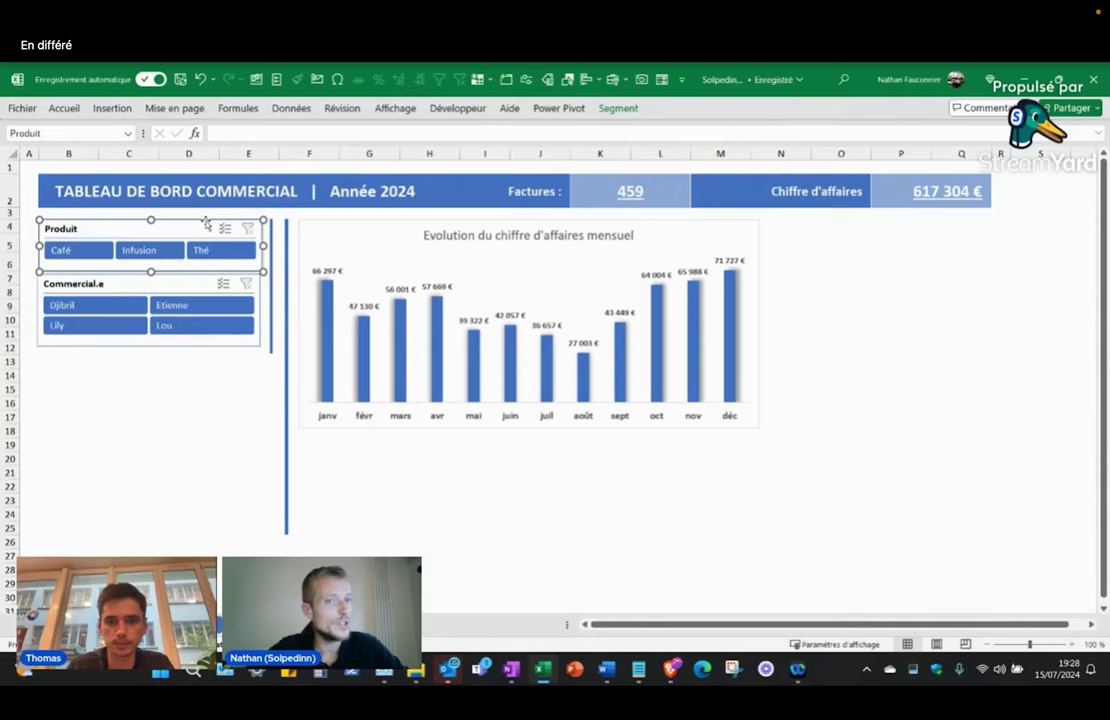
{"action": "left_click", "coordinate": [628, 109]}
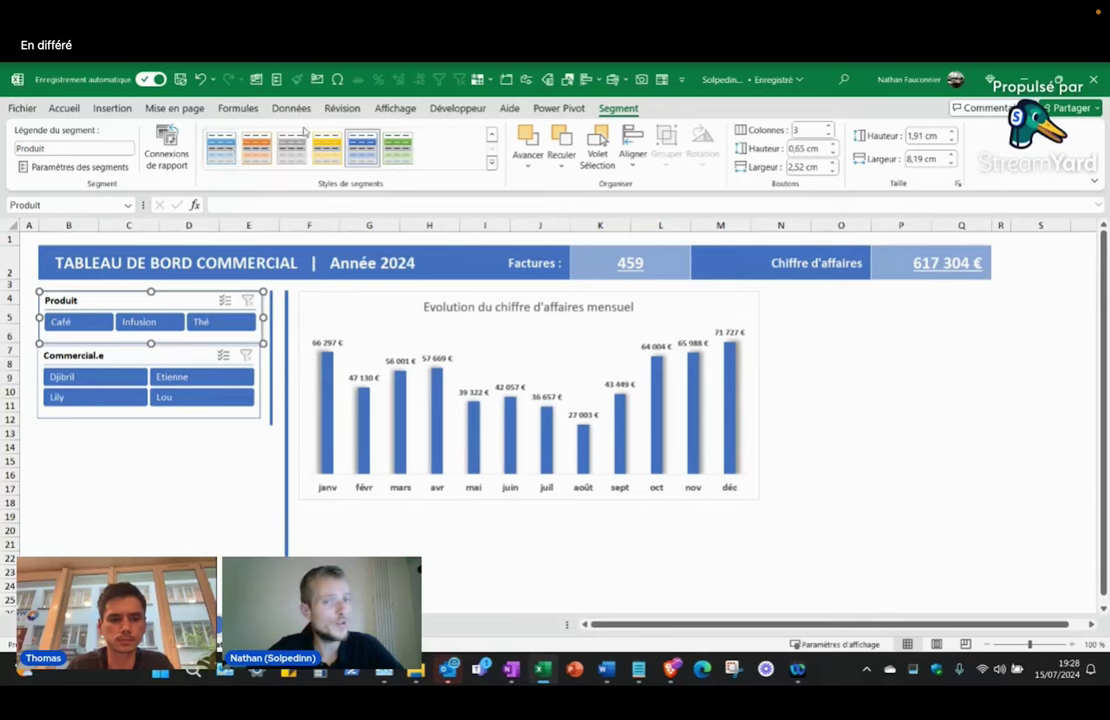
{"action": "left_click", "coordinate": [494, 164]}
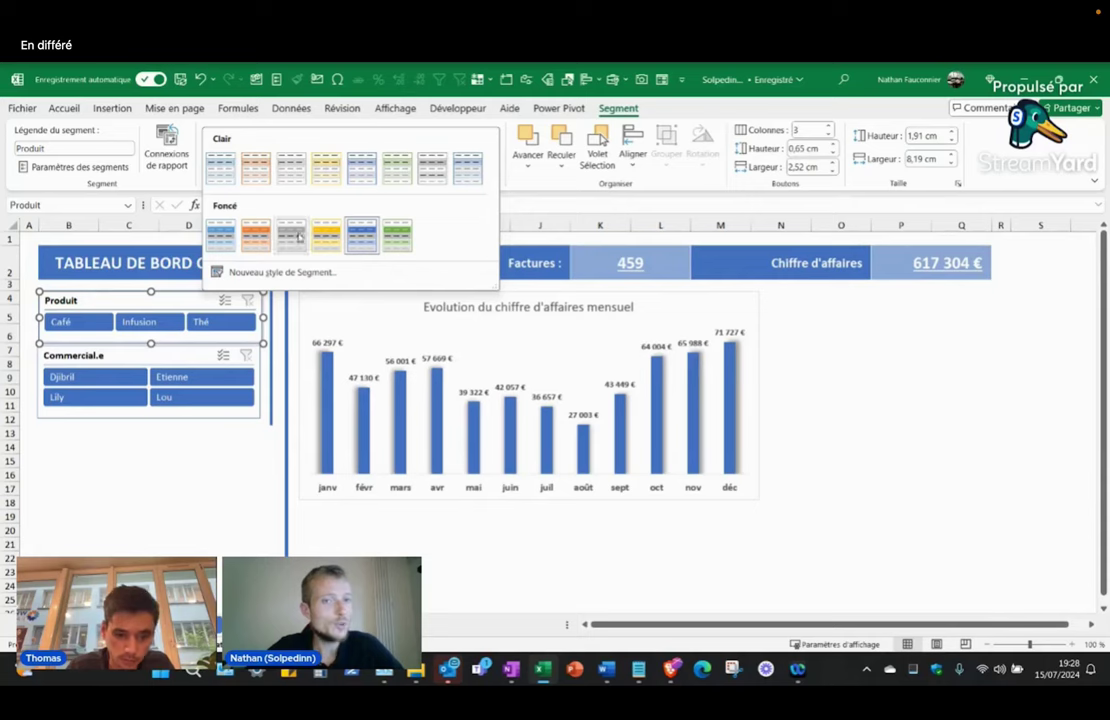
{"action": "left_click", "coordinate": [226, 174]}
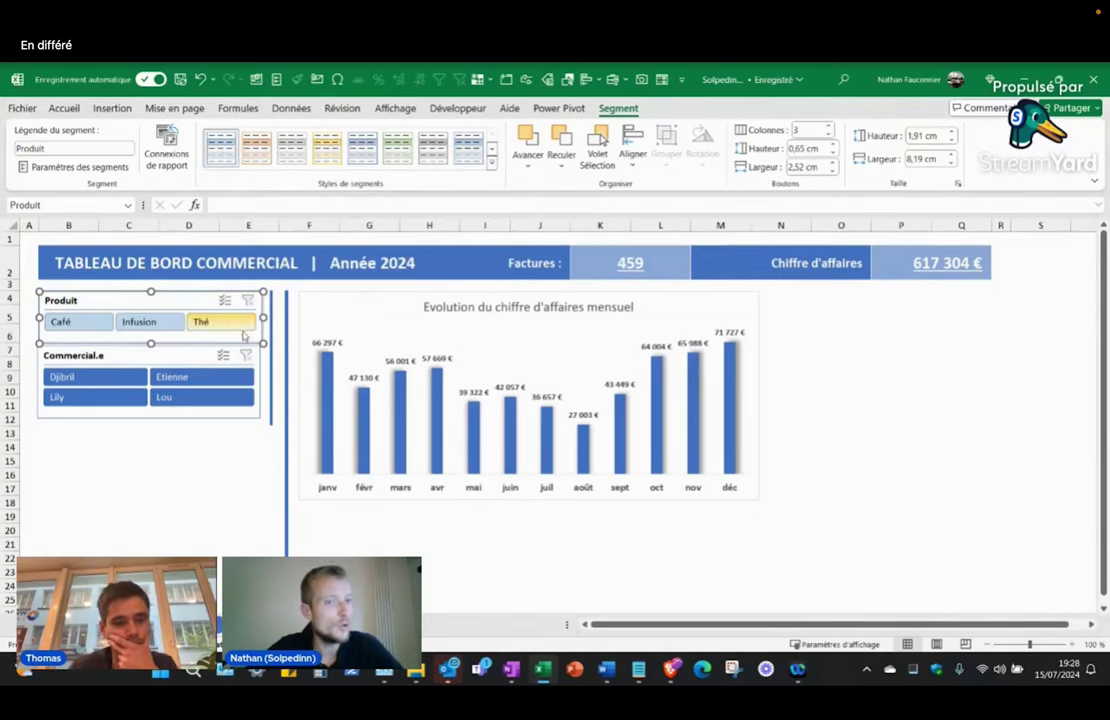
{"action": "left_click", "coordinate": [249, 464]}
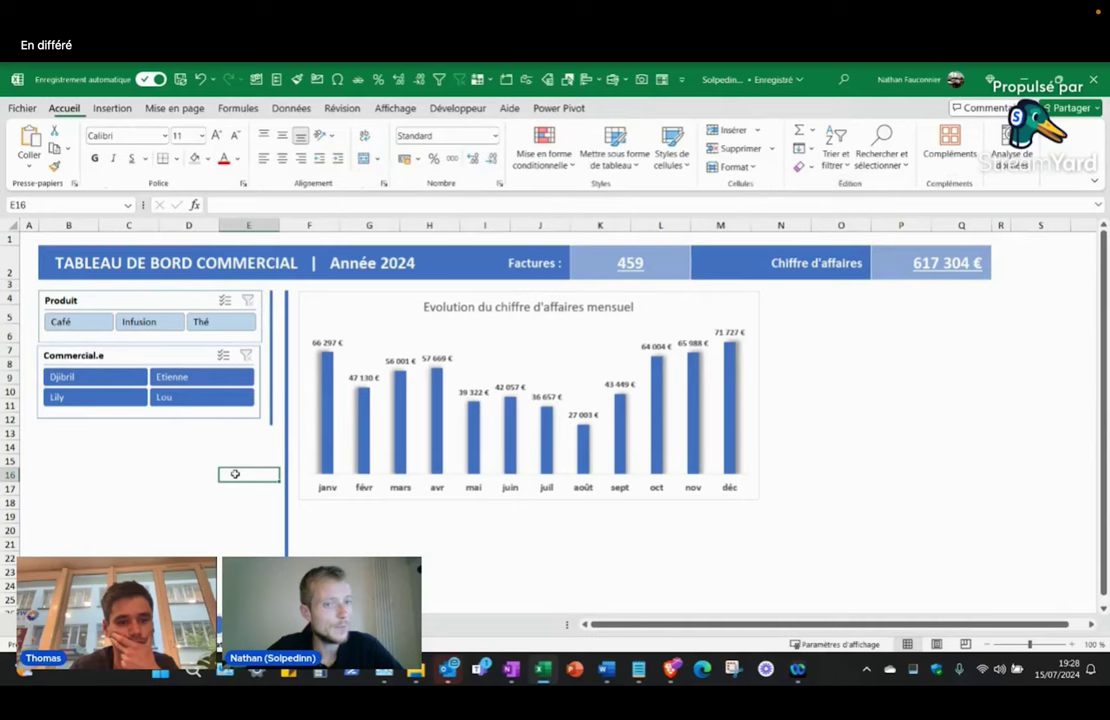
Step: Reapply the dark blue slicer style to Produit, then reopen the slicer styles gallery
{"action": "left_click", "coordinate": [187, 296]}
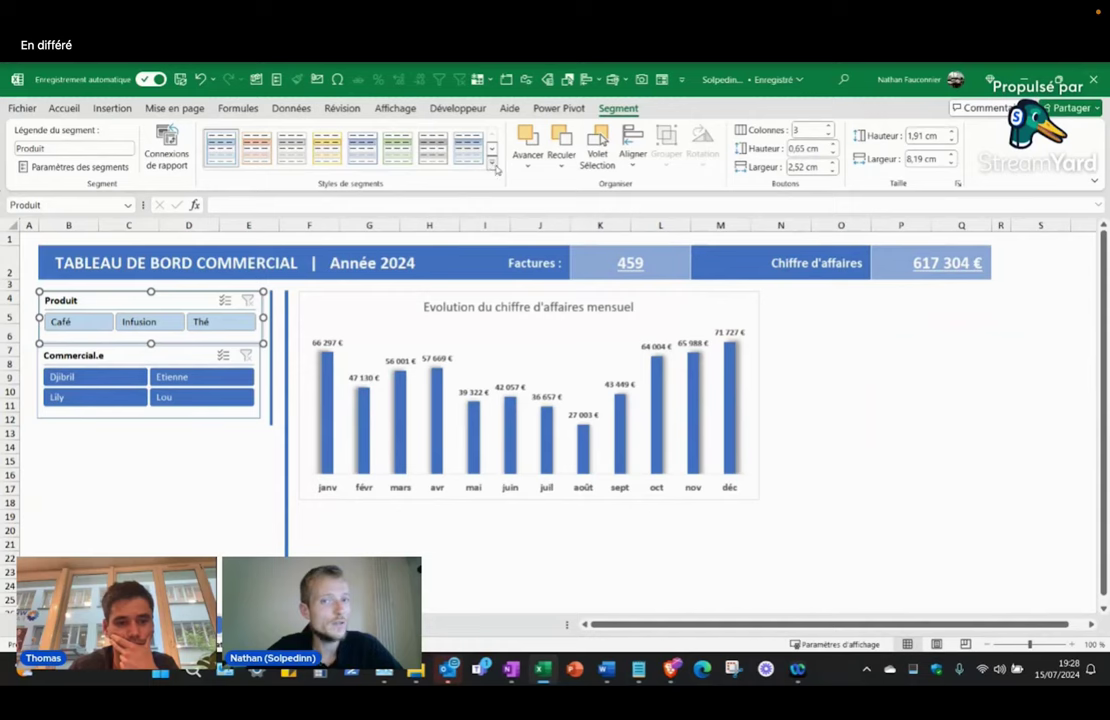
{"action": "left_click", "coordinate": [492, 167]}
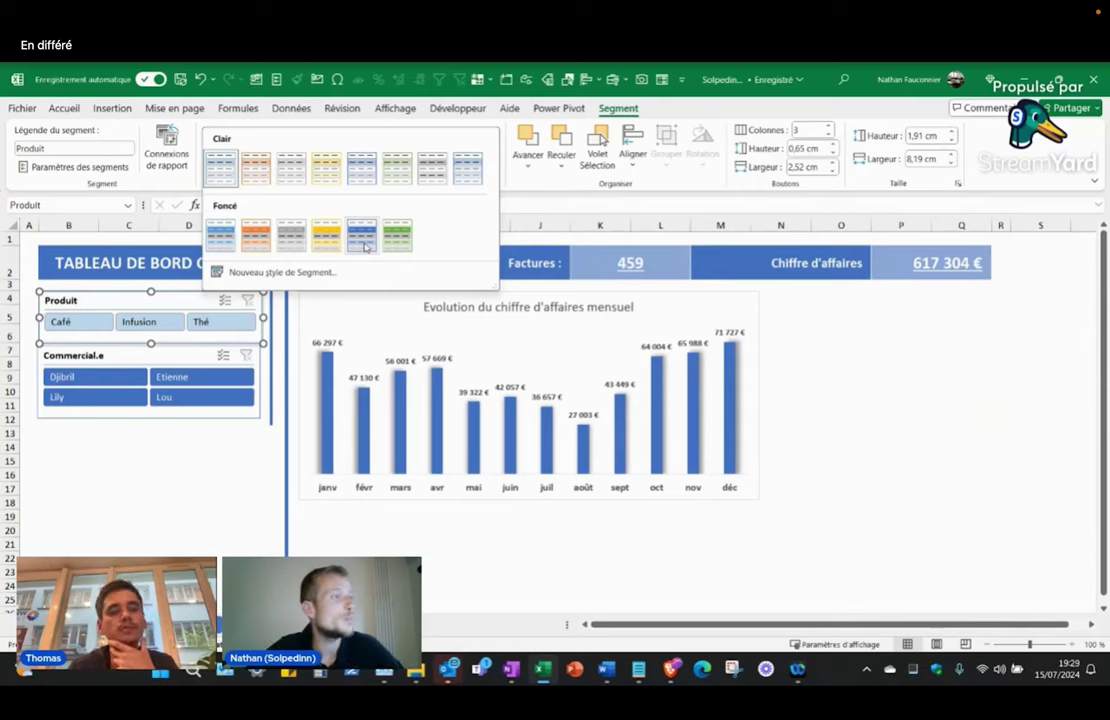
{"action": "left_click", "coordinate": [364, 245]}
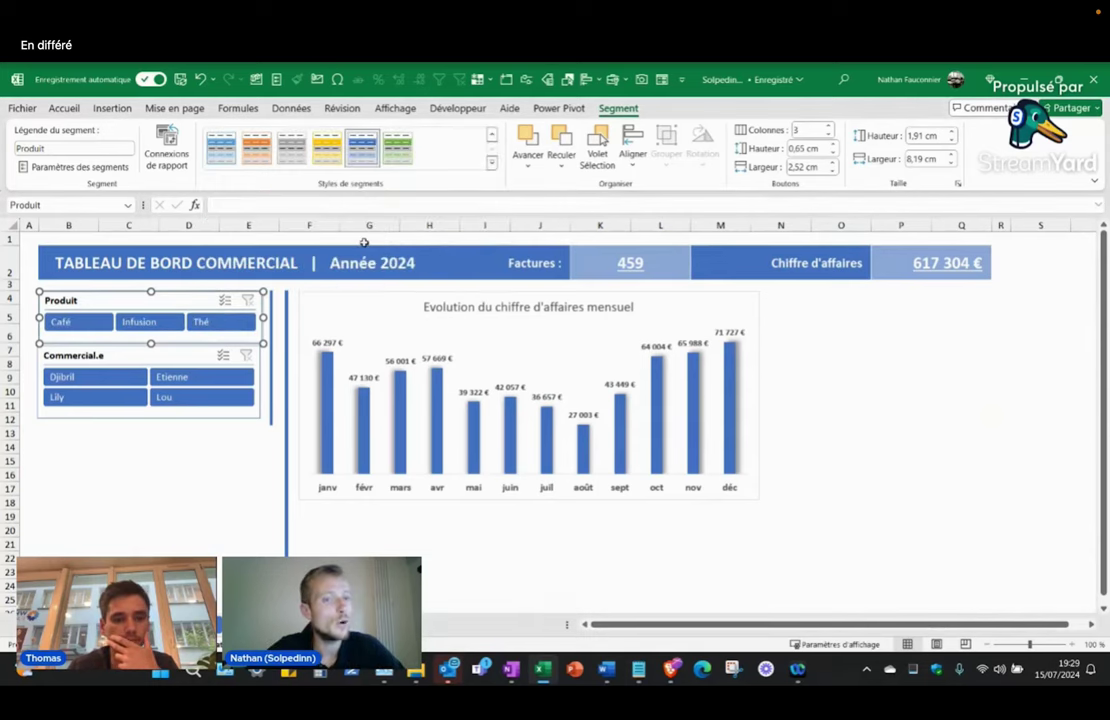
{"action": "left_click", "coordinate": [185, 489]}
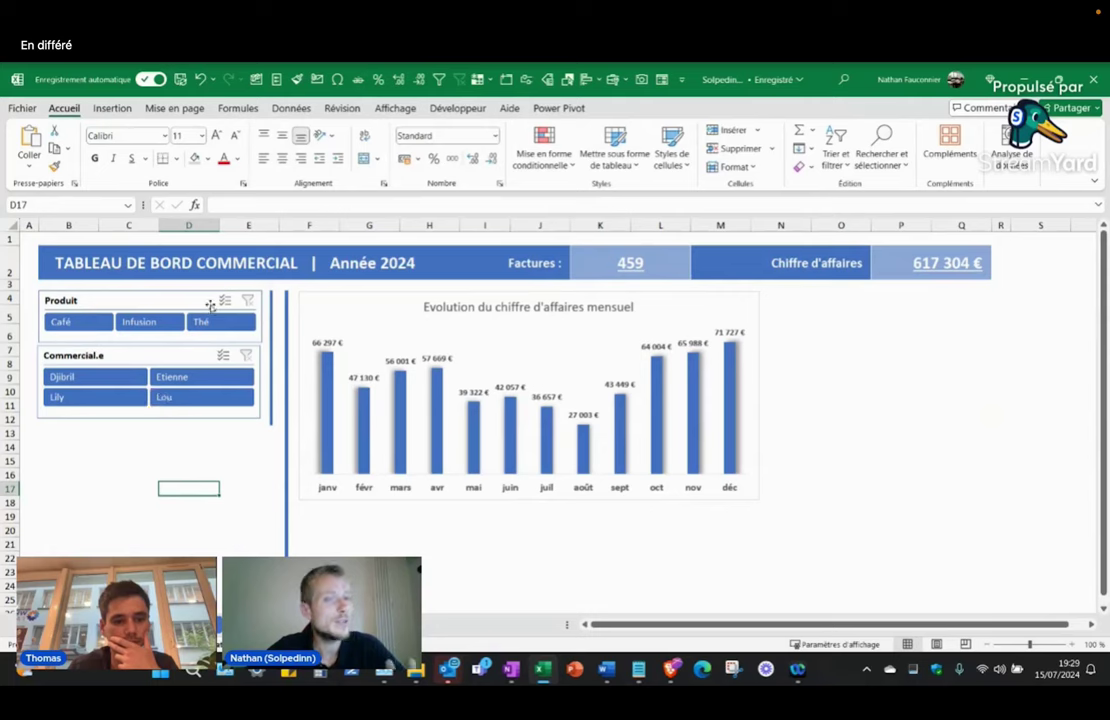
{"action": "left_click", "coordinate": [203, 296]}
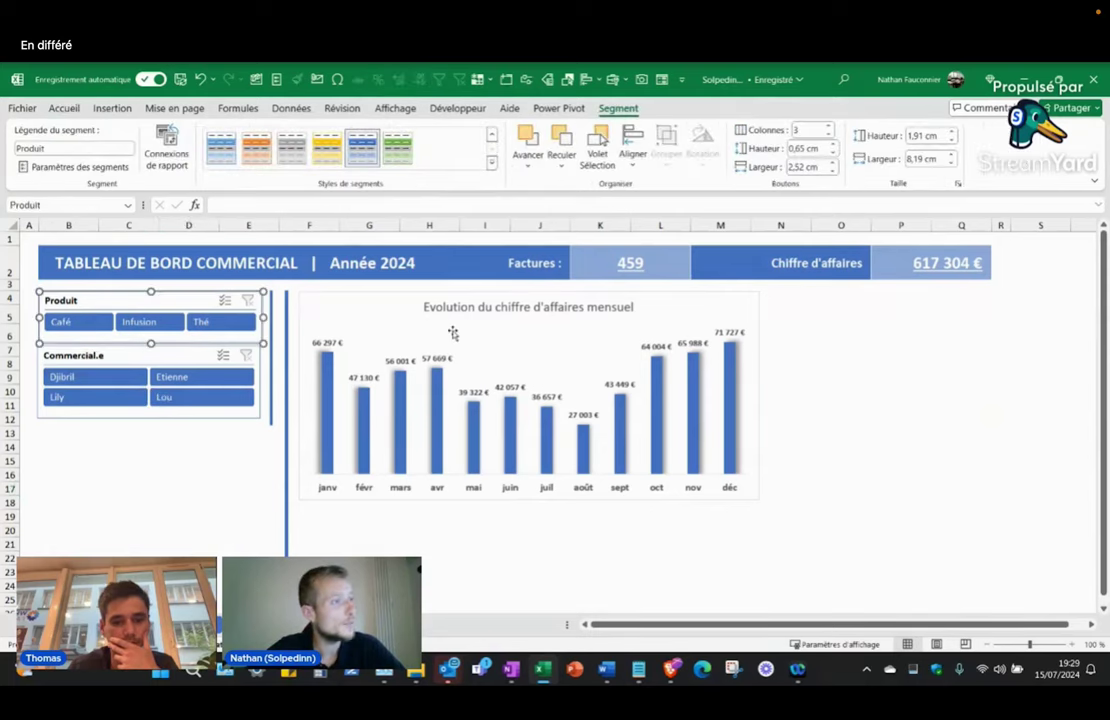
{"action": "left_click", "coordinate": [491, 163]}
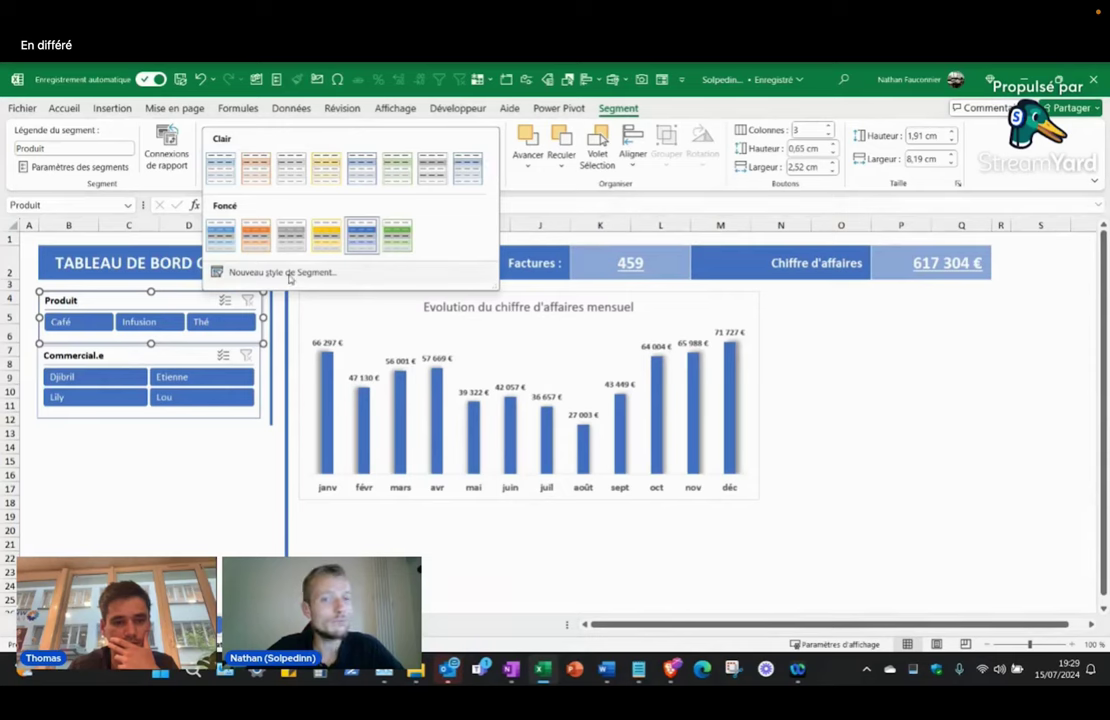
Step: Open Nouveau style de Segment, browse the Non sélectionné sans données element, then cancel
{"action": "left_click", "coordinate": [289, 273]}
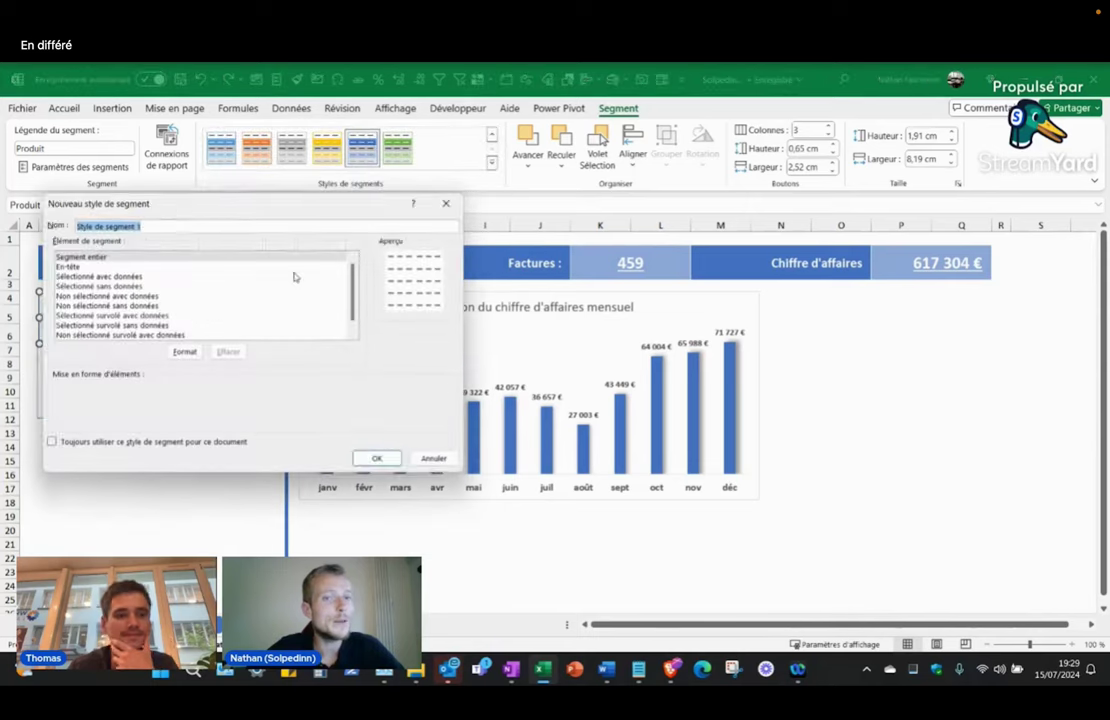
{"action": "left_click_drag", "start_coordinate": [223, 206], "coordinate": [401, 178]}
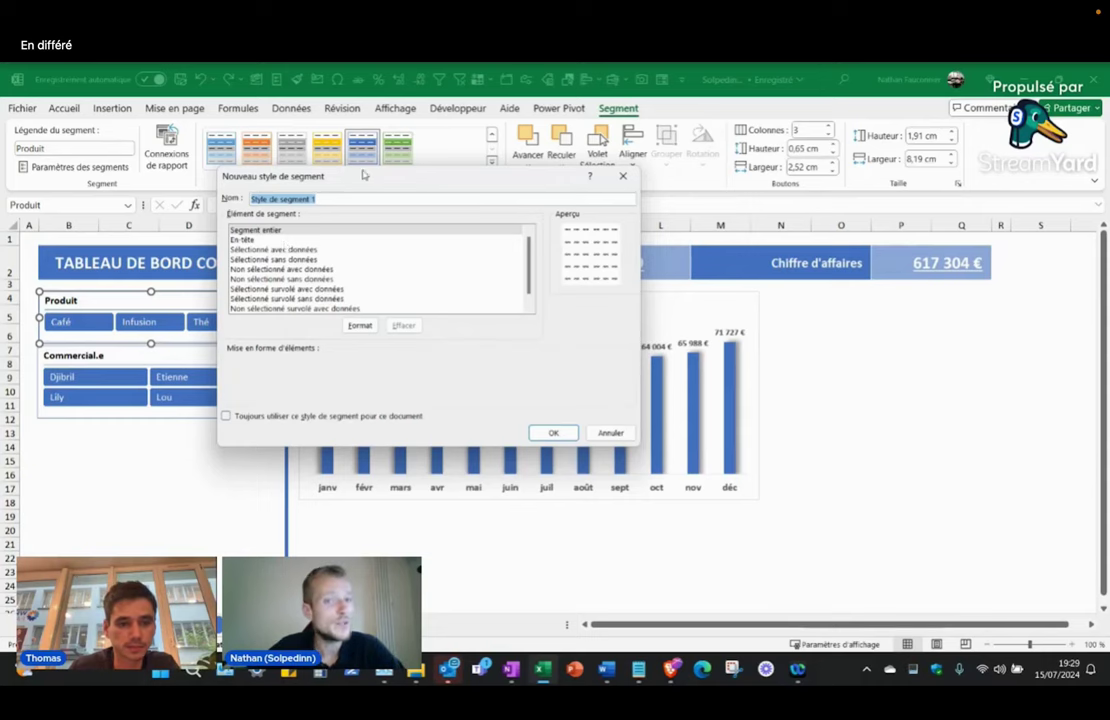
{"action": "left_click_drag", "start_coordinate": [364, 175], "coordinate": [550, 185]}
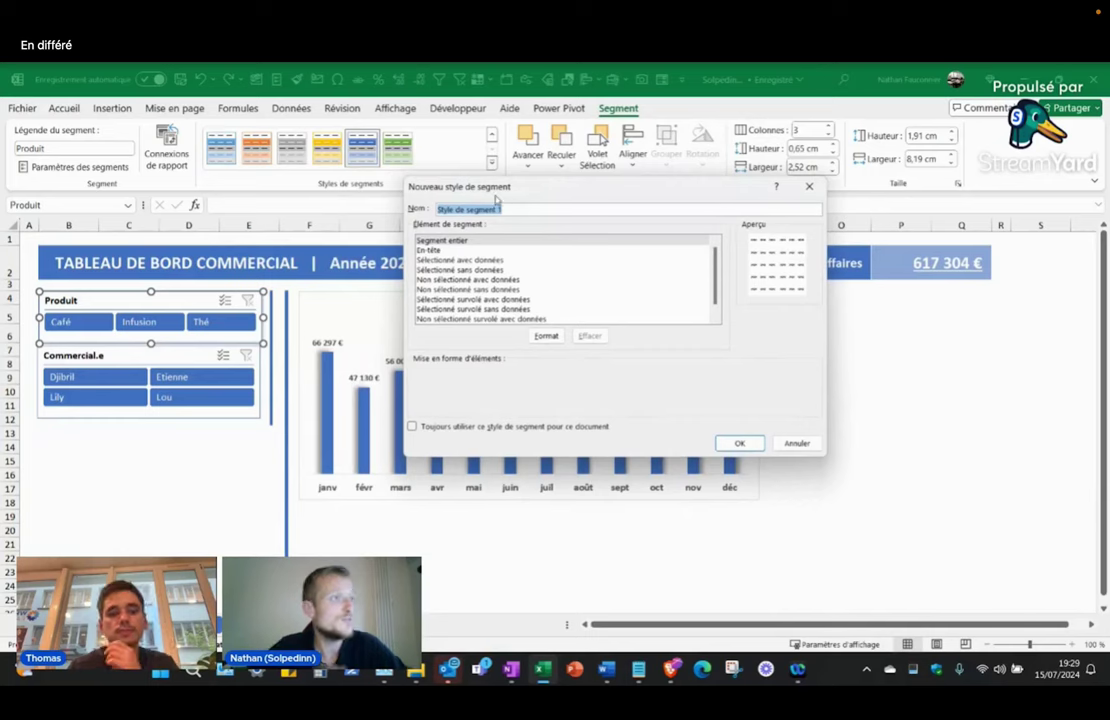
{"action": "left_click", "coordinate": [474, 316]}
{"action": "left_click", "coordinate": [460, 290]}
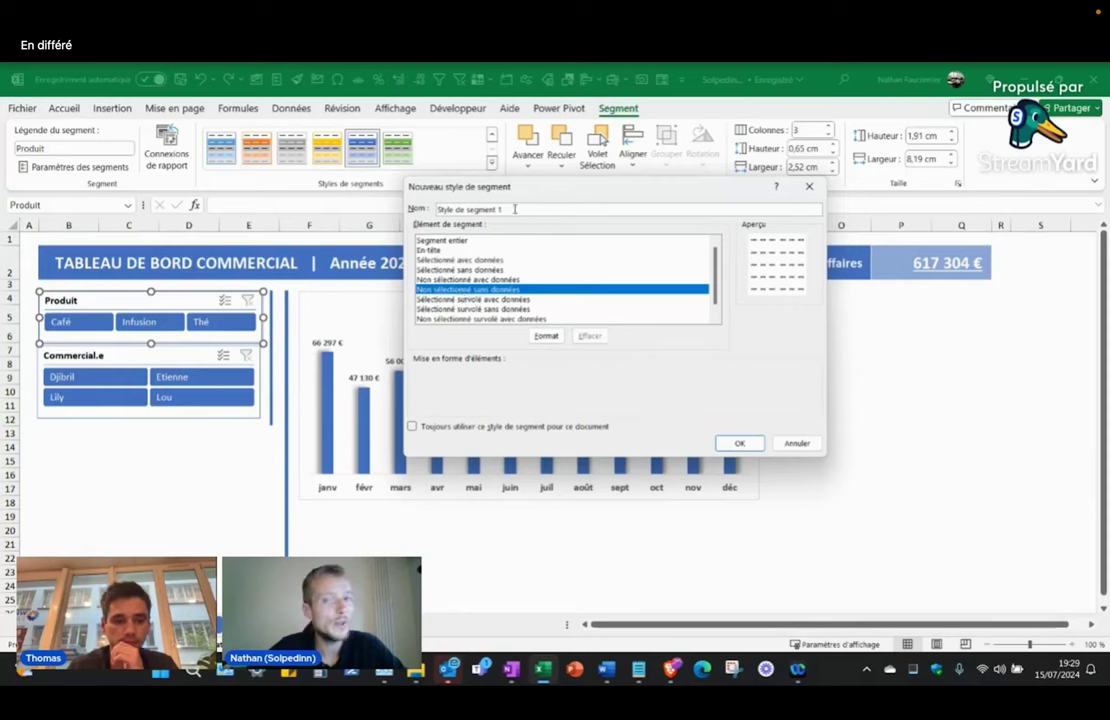
{"action": "mouse_move", "coordinate": [530, 199]}
{"action": "left_mouse_down"}
{"action": "mouse_move", "coordinate": [459, 193]}
{"action": "mouse_move", "coordinate": [442, 210]}
{"action": "left_mouse_up"}
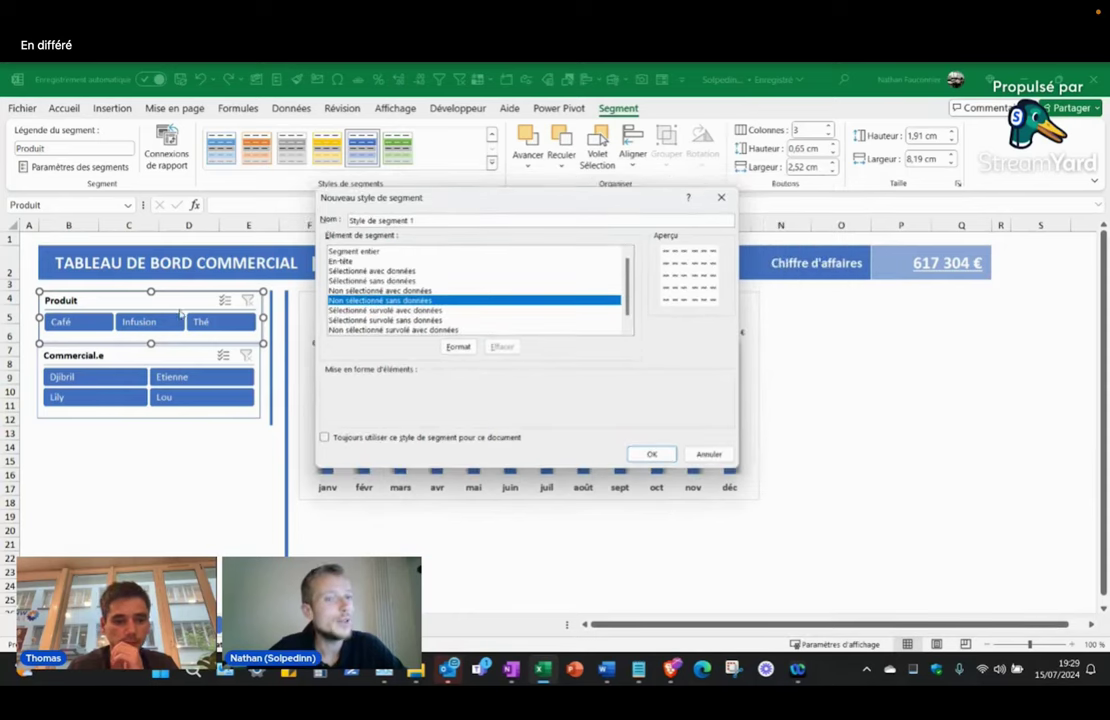
{"action": "left_click", "coordinate": [706, 453]}
{"action": "left_click", "coordinate": [129, 435]}
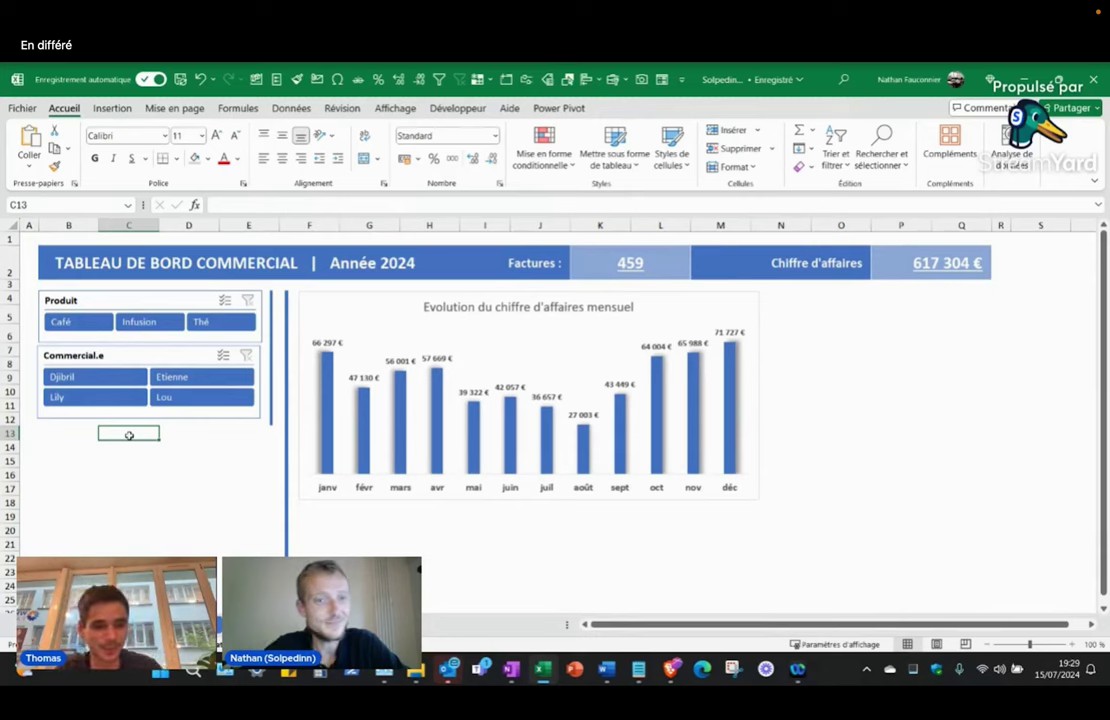
Step: Collapse the ribbon to give the dashboard more screen space
{"action": "double_click", "coordinate": [64, 110]}
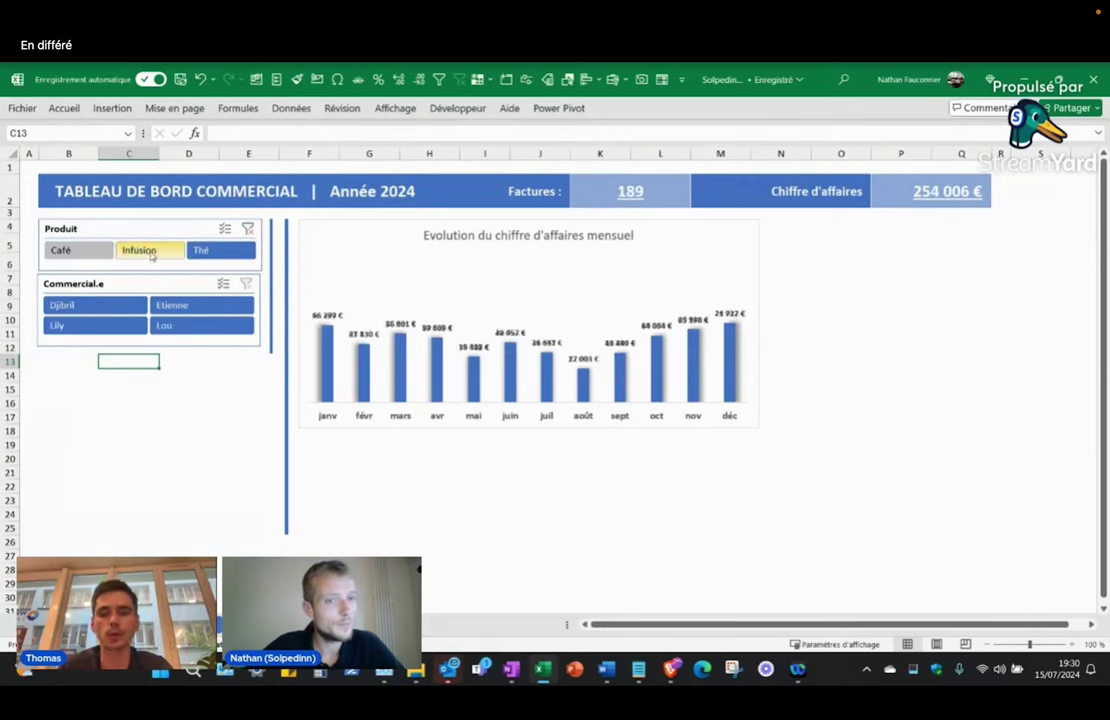
Step: Add Infusion to the Thé product filter (300 invoices, 464 618 €), then view the invoice data sheet
{"action": "left_click", "coordinate": [141, 251]}
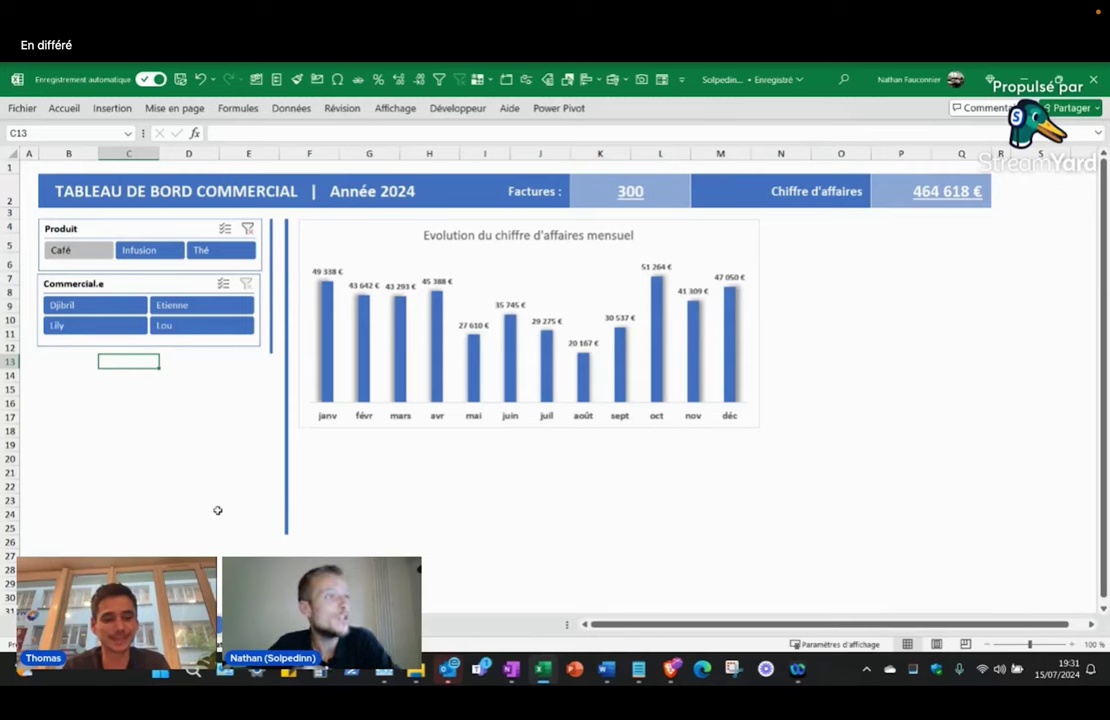
{"action": "left_click", "coordinate": [471, 224]}
{"action": "left_click", "coordinate": [880, 276]}
{"action": "left_click", "coordinate": [725, 495]}
{"action": "left_click", "coordinate": [600, 514]}
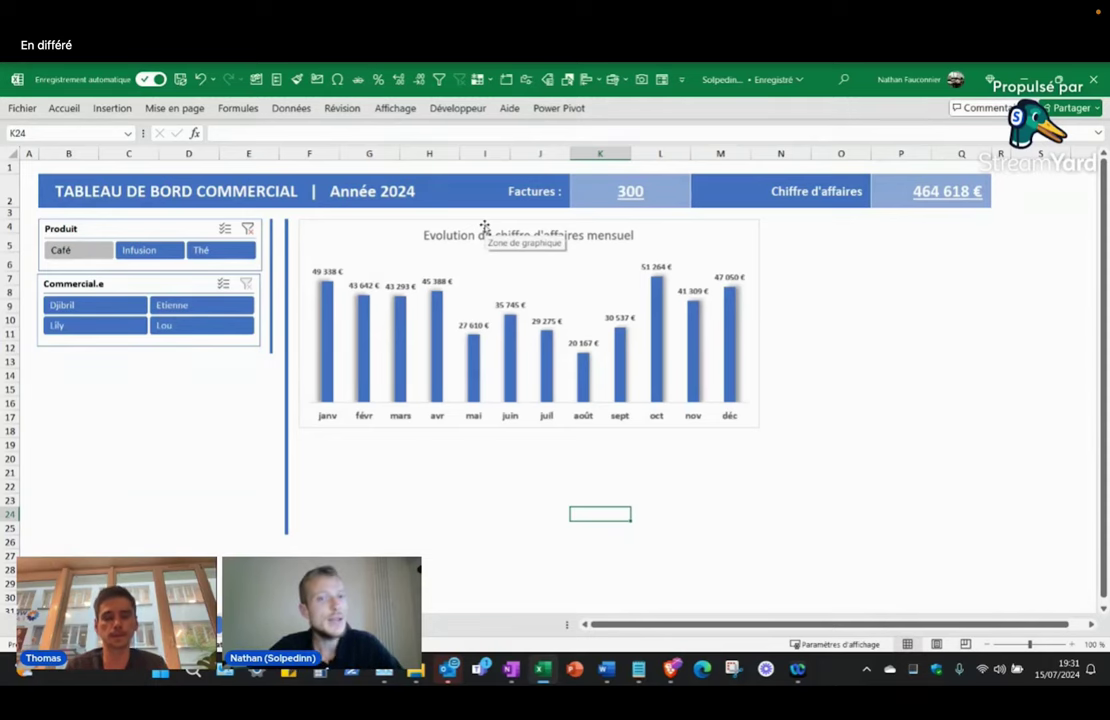
{"action": "key", "text": "ctrl+Page_Down"}
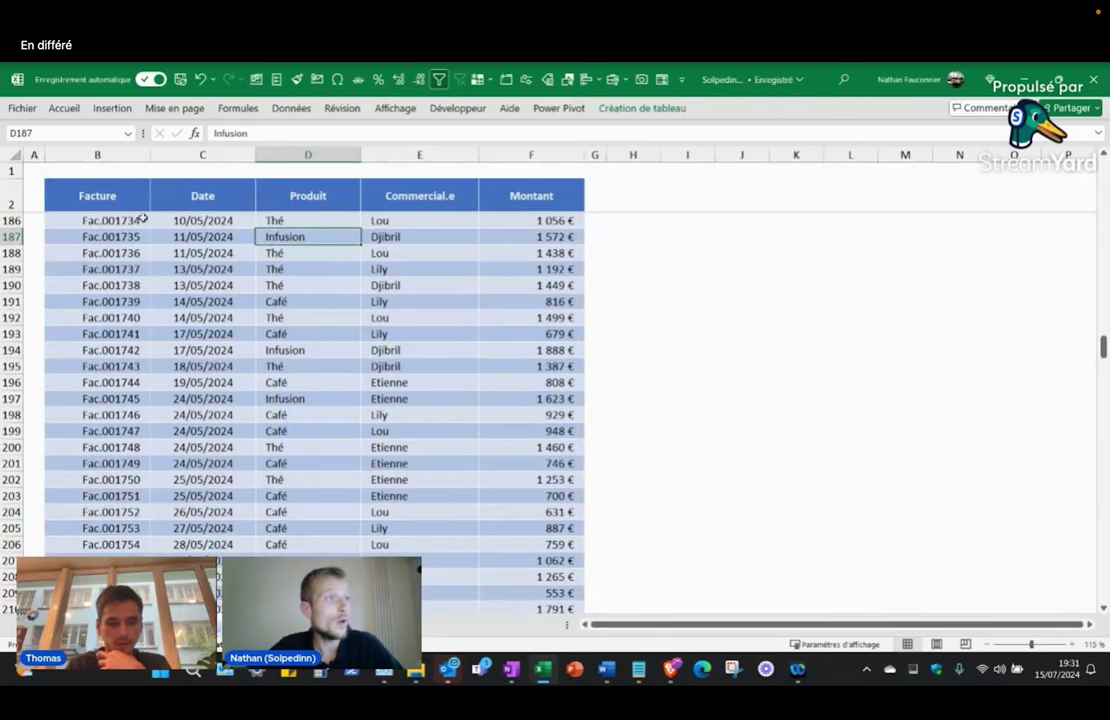
Step: Select the first rows of the invoice table from the Facture header, then go to the TCD sheet
{"action": "left_click", "coordinate": [111, 197]}
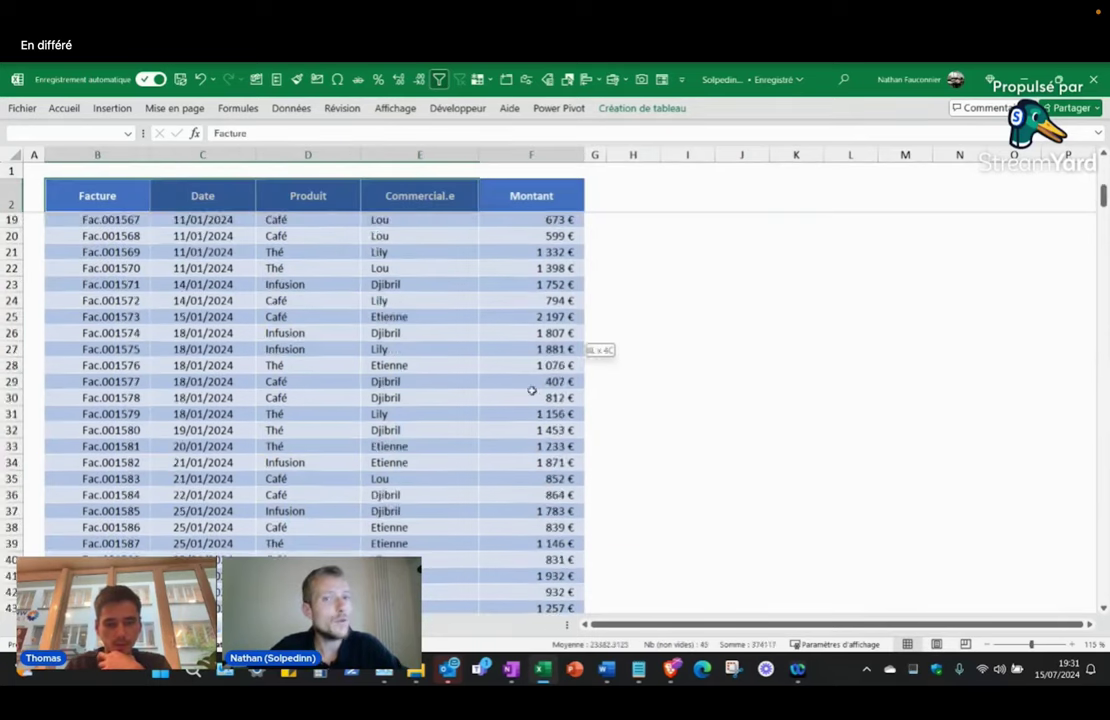
{"action": "left_click_drag", "start_coordinate": [111, 197], "coordinate": [531, 512]}
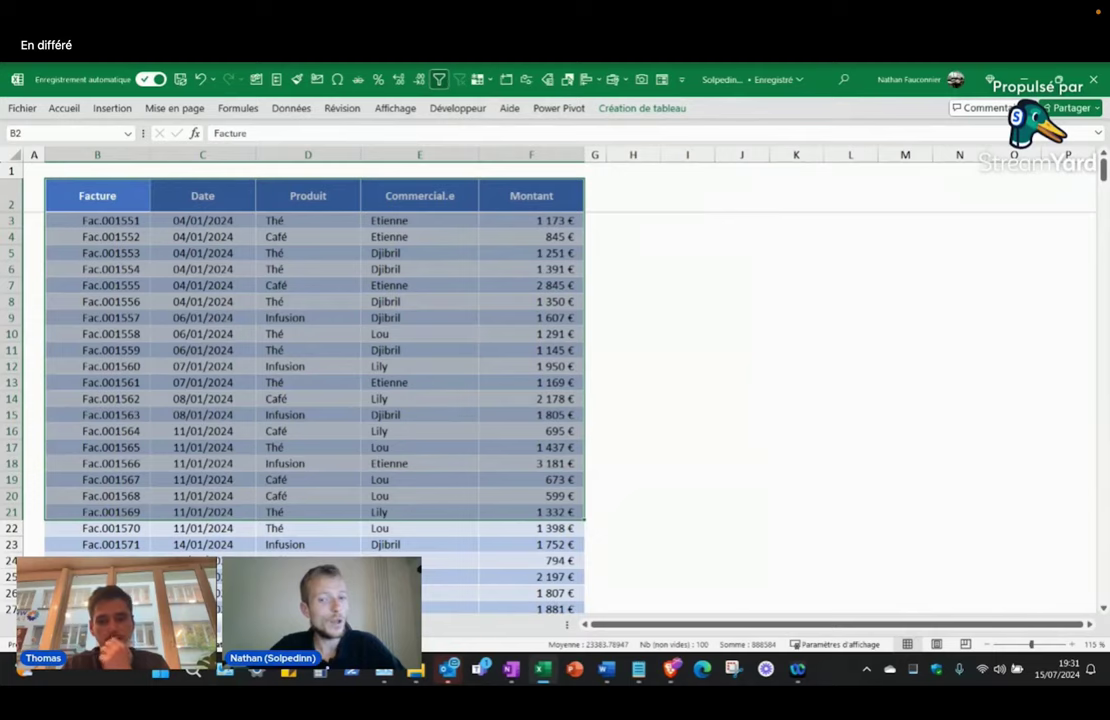
{"action": "key", "text": "ctrl+Page_Down"}
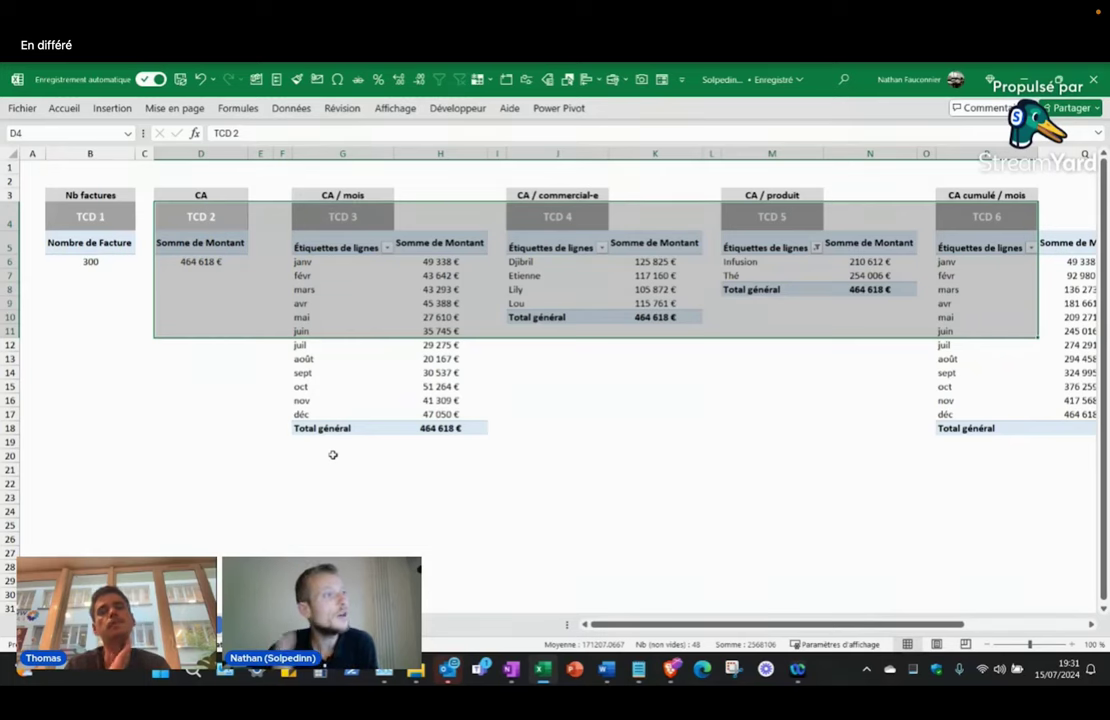
Step: Check the monthly, salesperson and product pivot tables (TCD 4, TCD 5), then return to TABLEAU DE BORD
{"action": "left_click", "coordinate": [378, 372]}
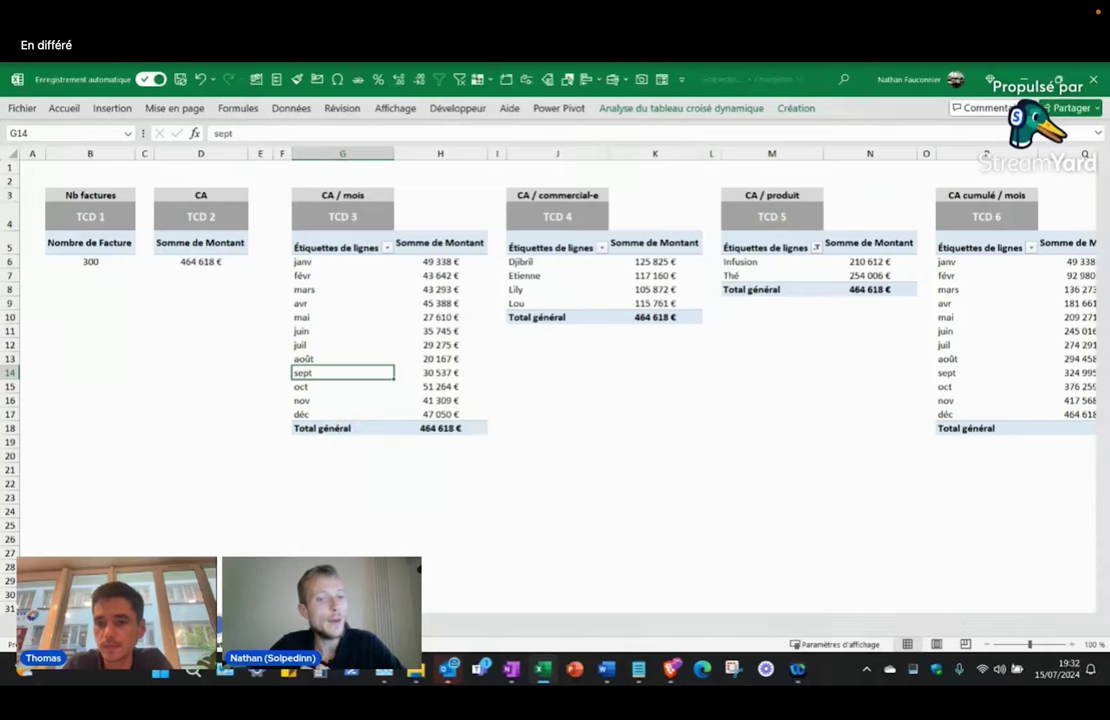
{"action": "key", "text": "ctrl+Page_Up"}
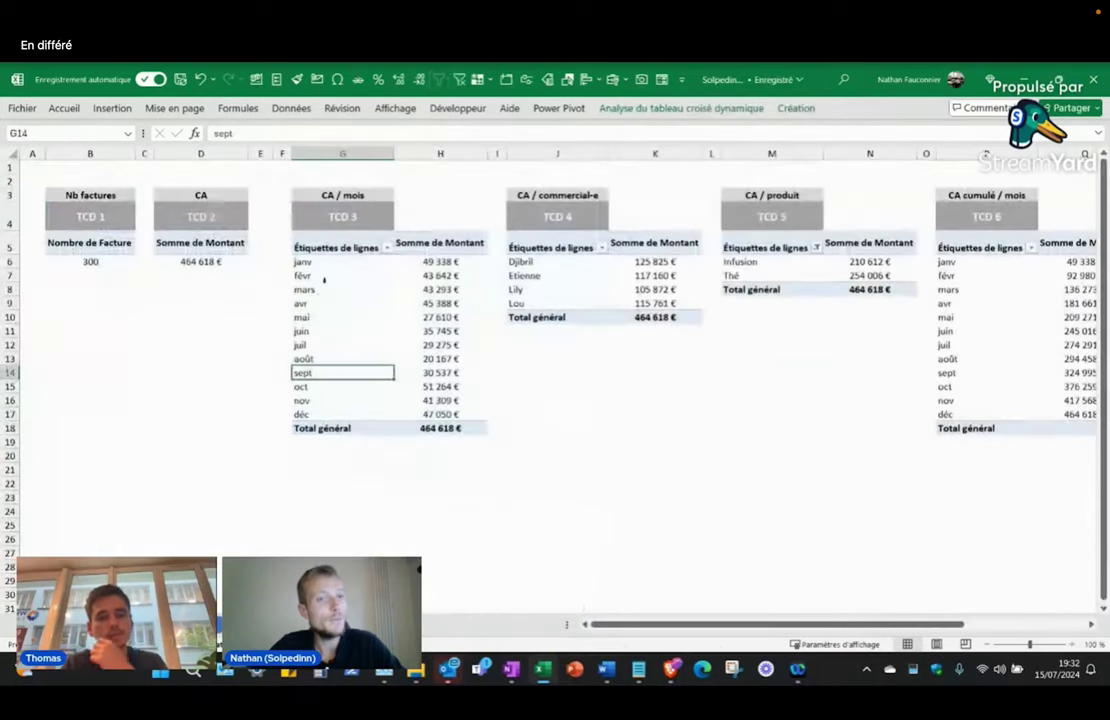
{"action": "key", "text": "ctrl+Page_Down"}
{"action": "left_click", "coordinate": [655, 261]}
{"action": "left_click", "coordinate": [805, 263]}
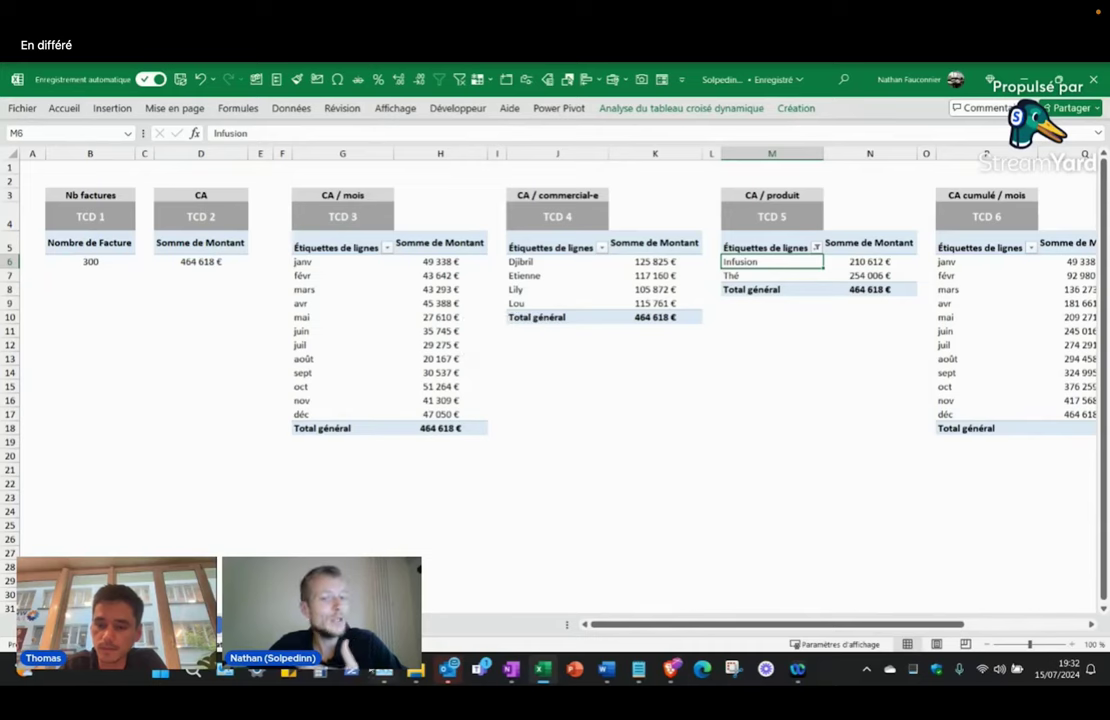
{"action": "left_click", "coordinate": [390, 644]}
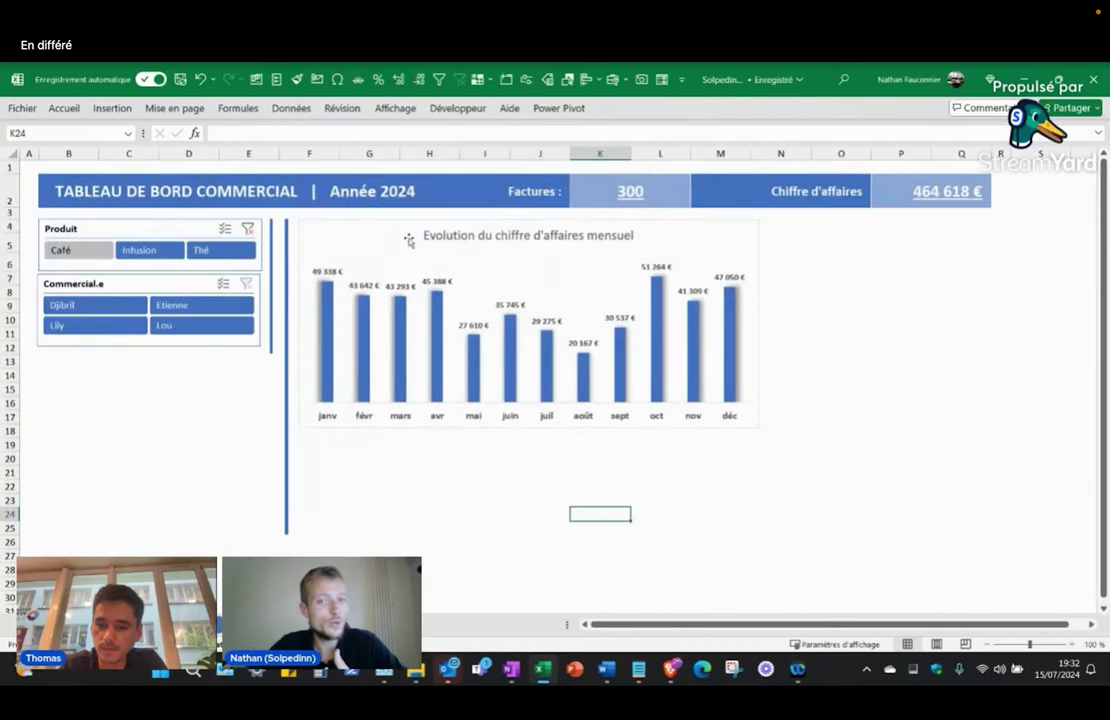
Step: Inspect the revenue chart, the Commercial.e slicer and the Produit slicer's options, then return to the TCD sheet
{"action": "left_click", "coordinate": [440, 220]}
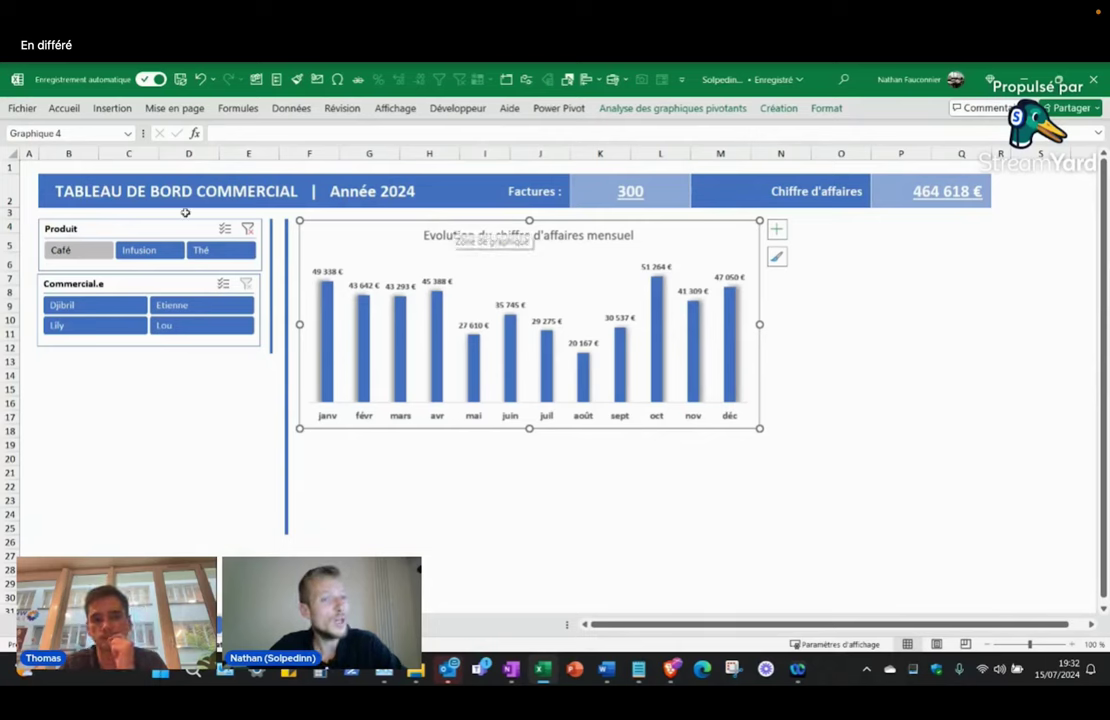
{"action": "left_click", "coordinate": [155, 228]}
{"action": "left_click", "coordinate": [112, 281]}
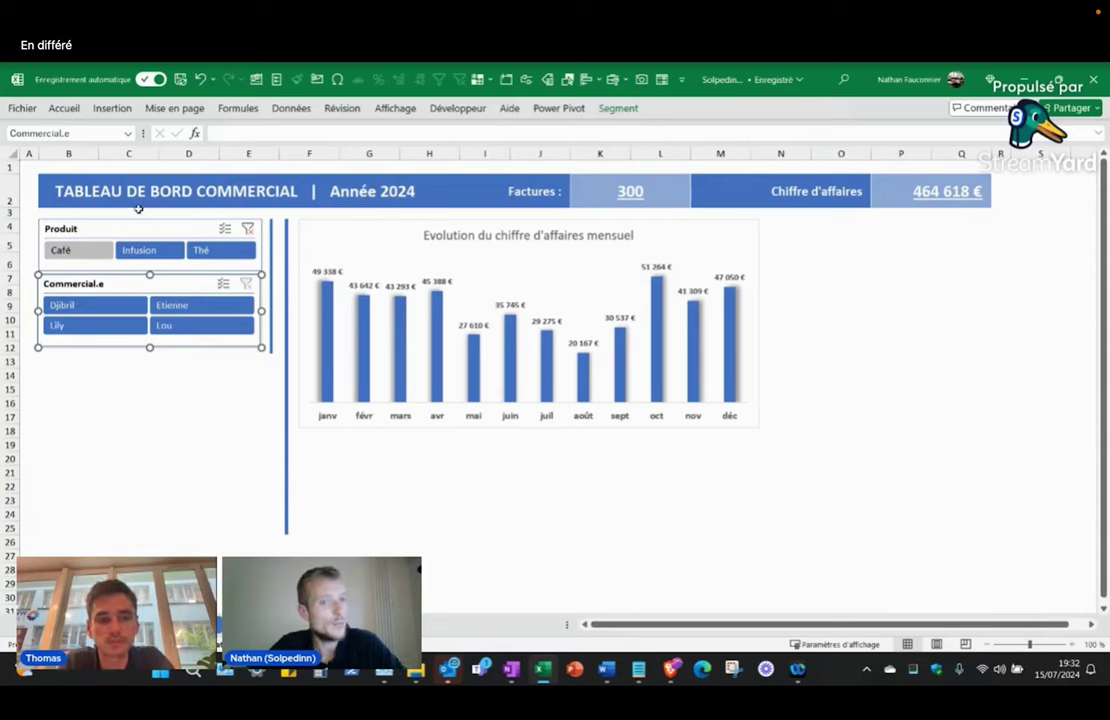
{"action": "left_click", "coordinate": [145, 222]}
{"action": "right_click", "coordinate": [145, 222]}
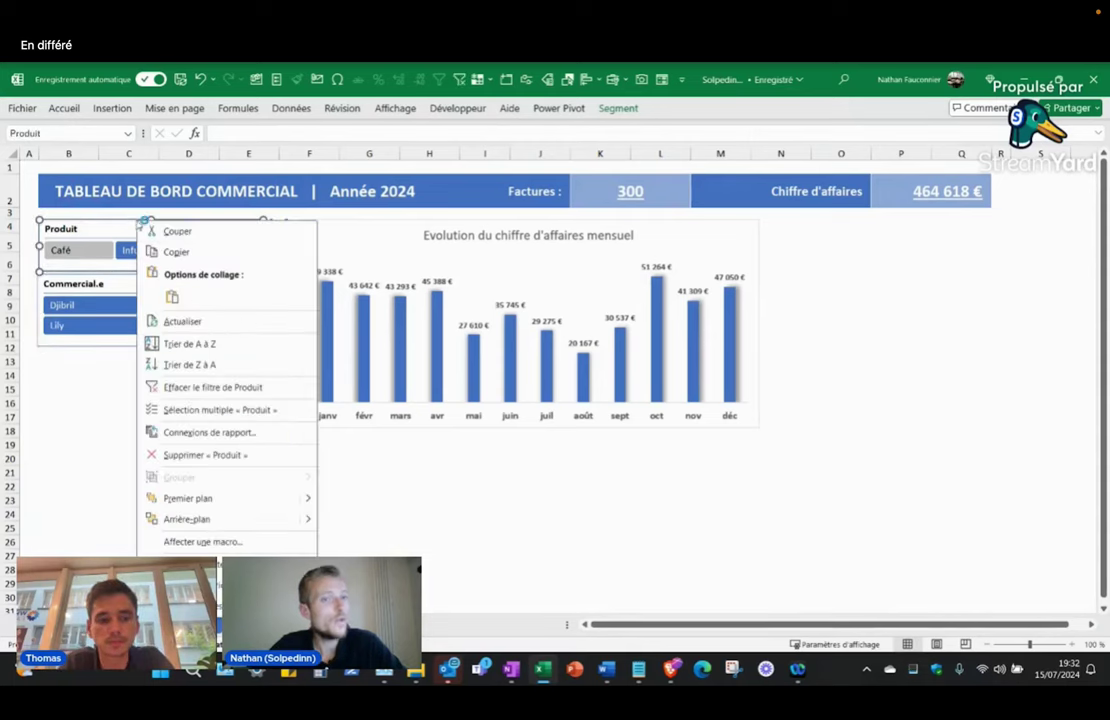
{"action": "left_click", "coordinate": [250, 433]}
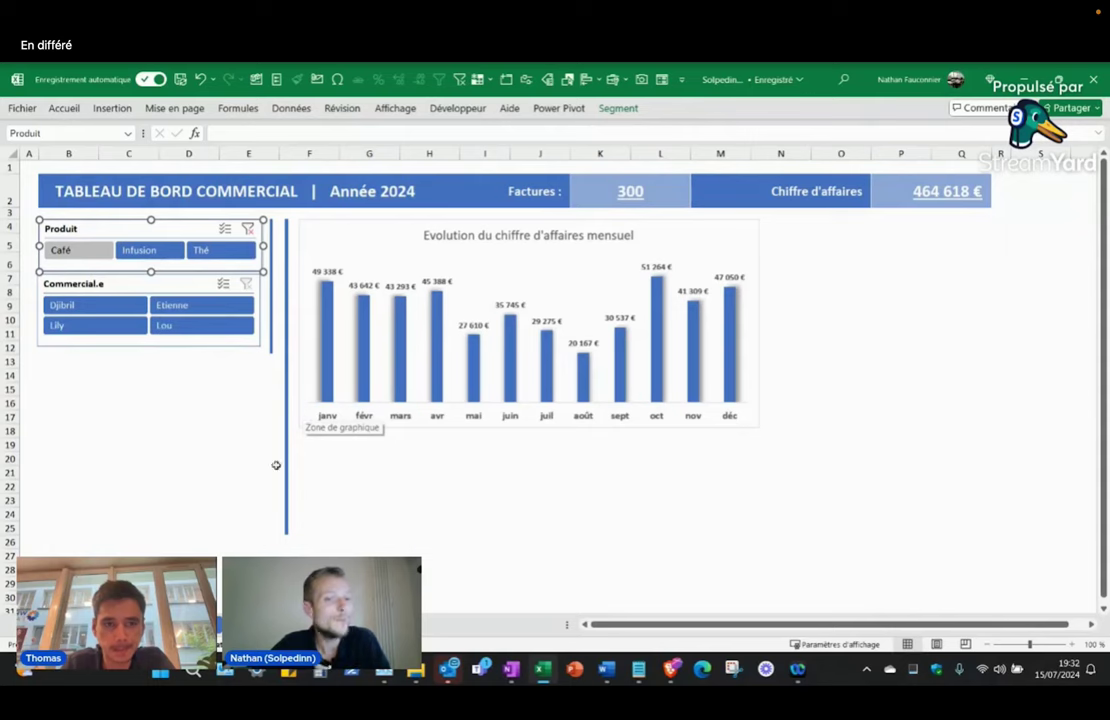
{"action": "key", "text": "ctrl+Page_Down"}
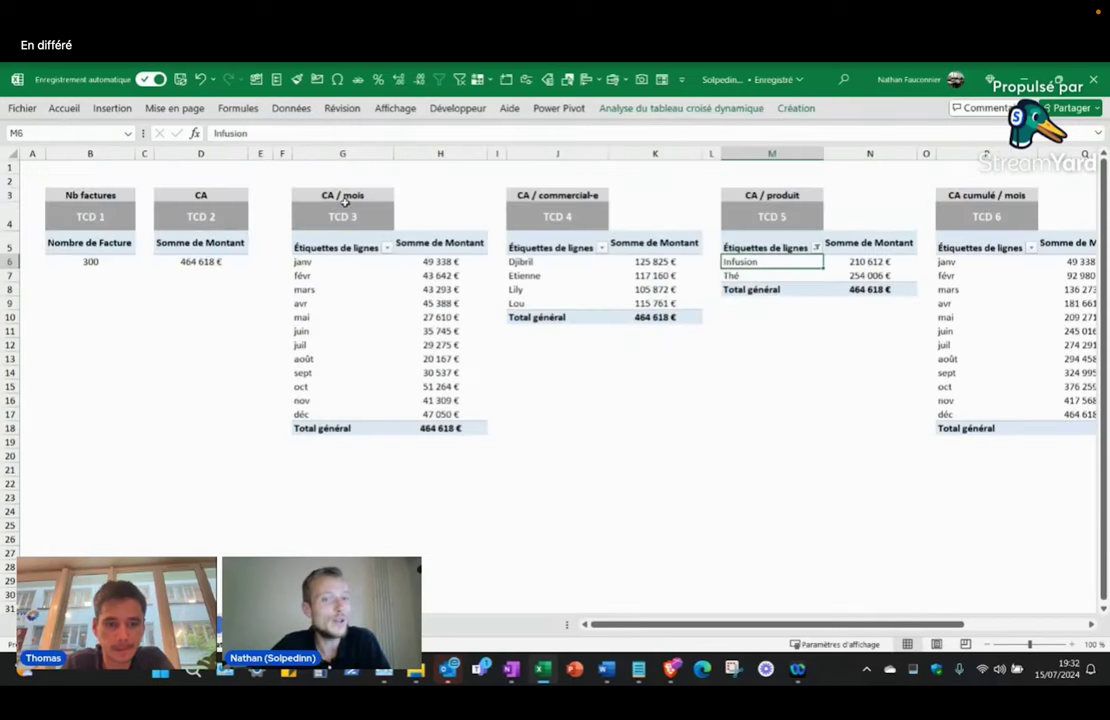
{"action": "left_click", "coordinate": [291, 108]}
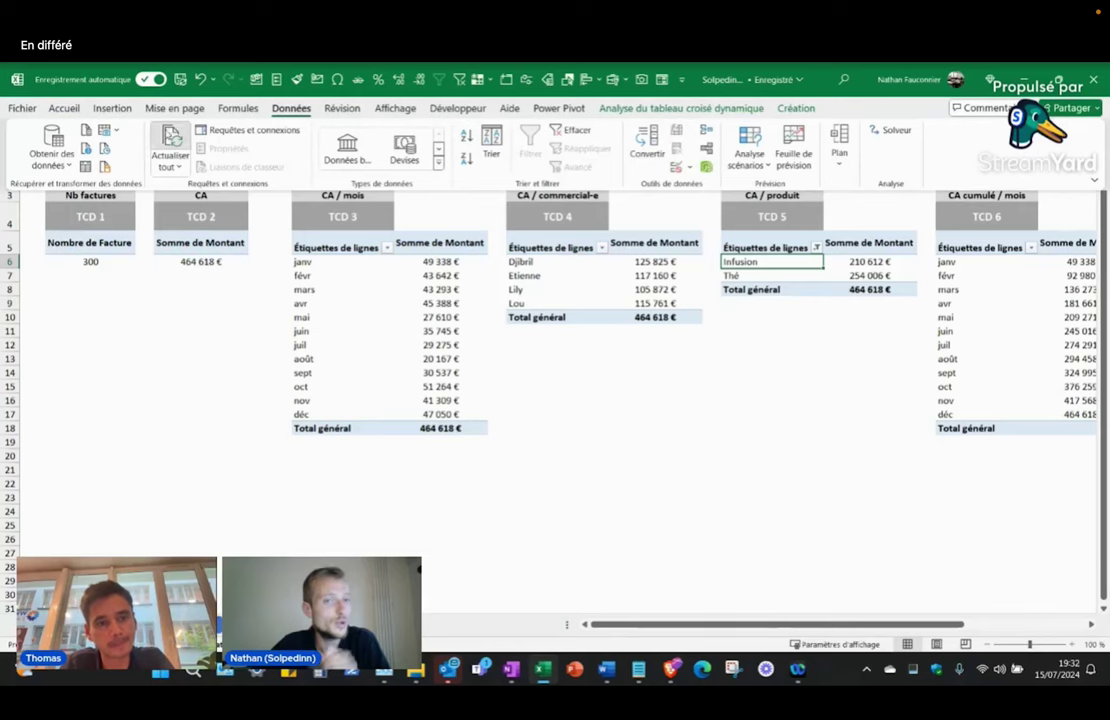
{"action": "left_click", "coordinate": [150, 128]}
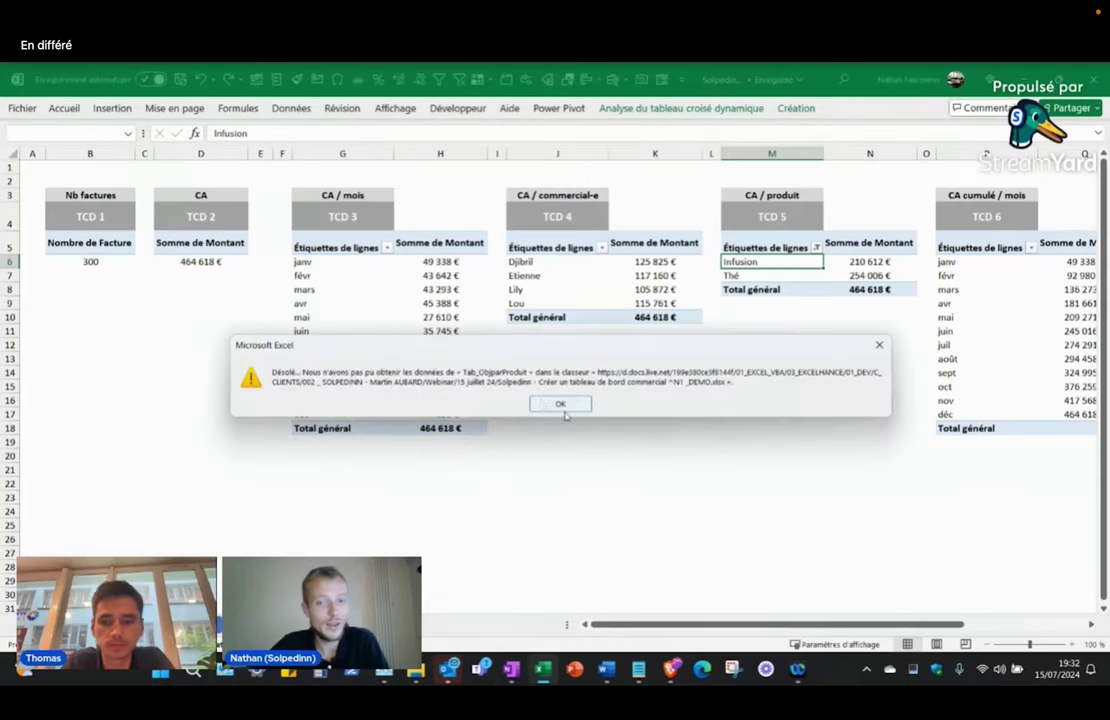
{"action": "left_click", "coordinate": [560, 402]}
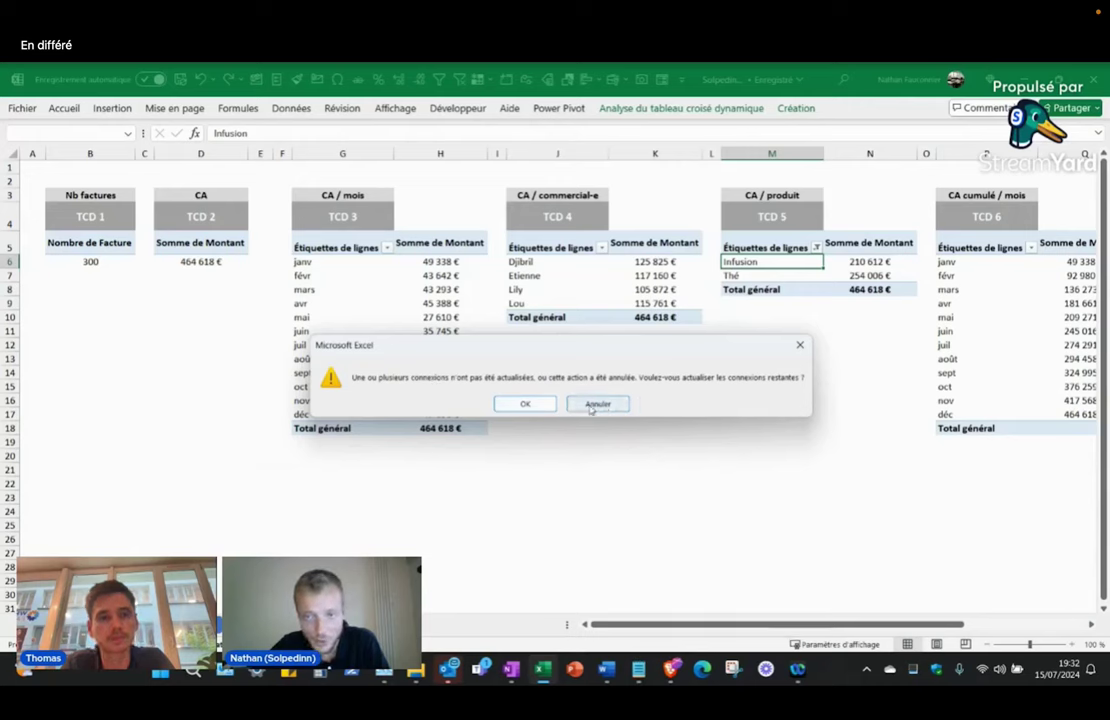
{"action": "left_click", "coordinate": [549, 404]}
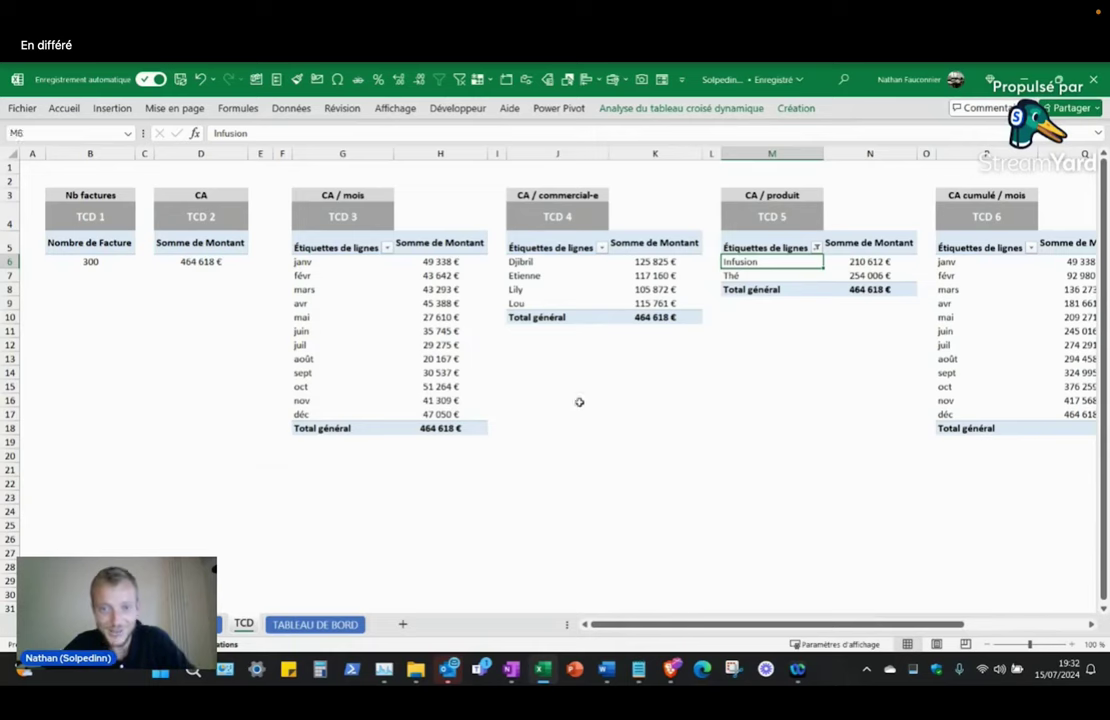
{"action": "left_click", "coordinate": [579, 402]}
Step: On TABLEAU DE BORD, filter the dashboard to Thé and one salesperson with the slicers
{"action": "left_click", "coordinate": [320, 626]}
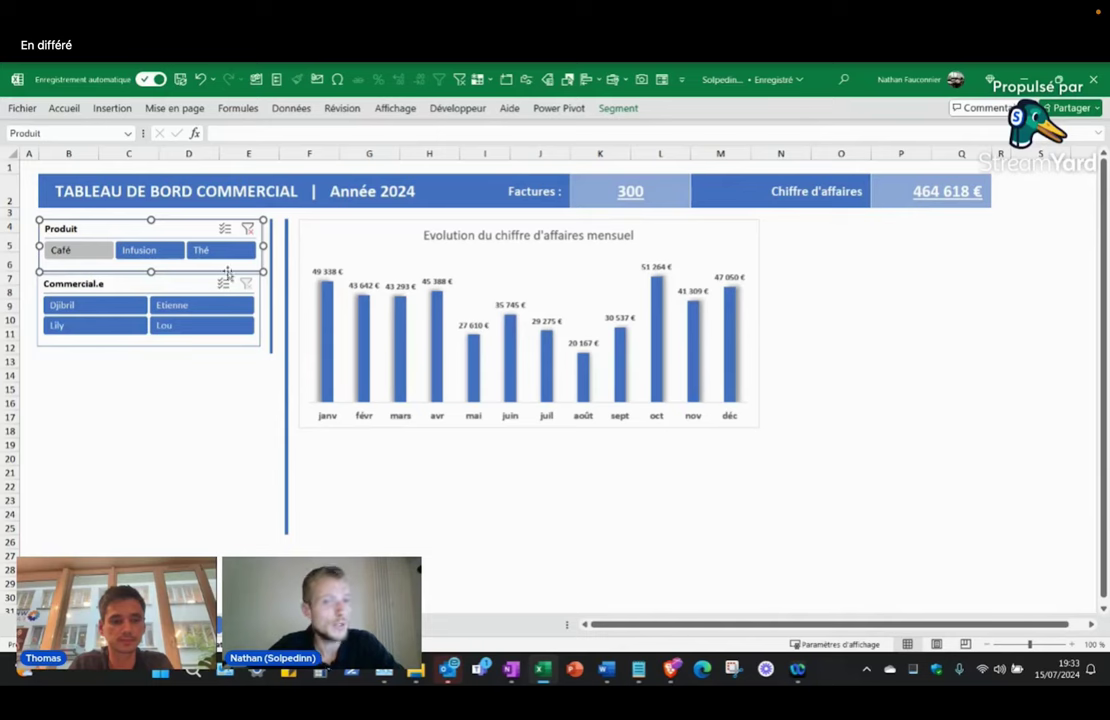
{"action": "left_click", "coordinate": [220, 250]}
{"action": "left_click", "coordinate": [94, 325]}
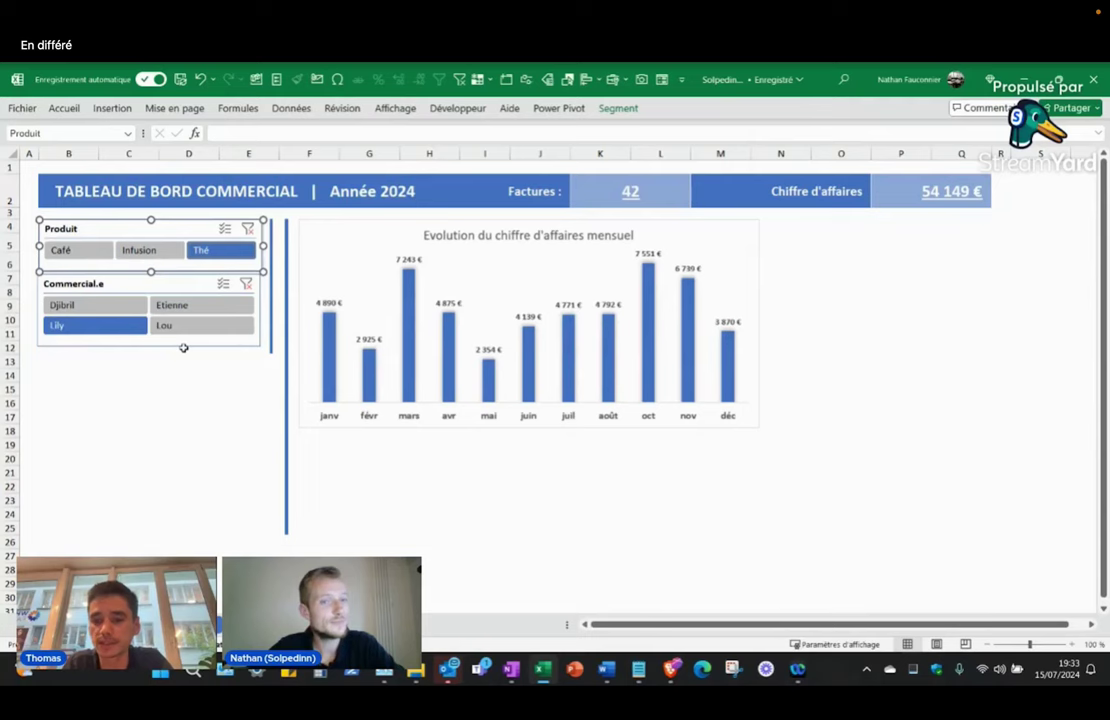
Step: Clear both slicer filters so the dashboard shows all 459 invoices and 617 304 €
{"action": "left_click", "coordinate": [253, 380]}
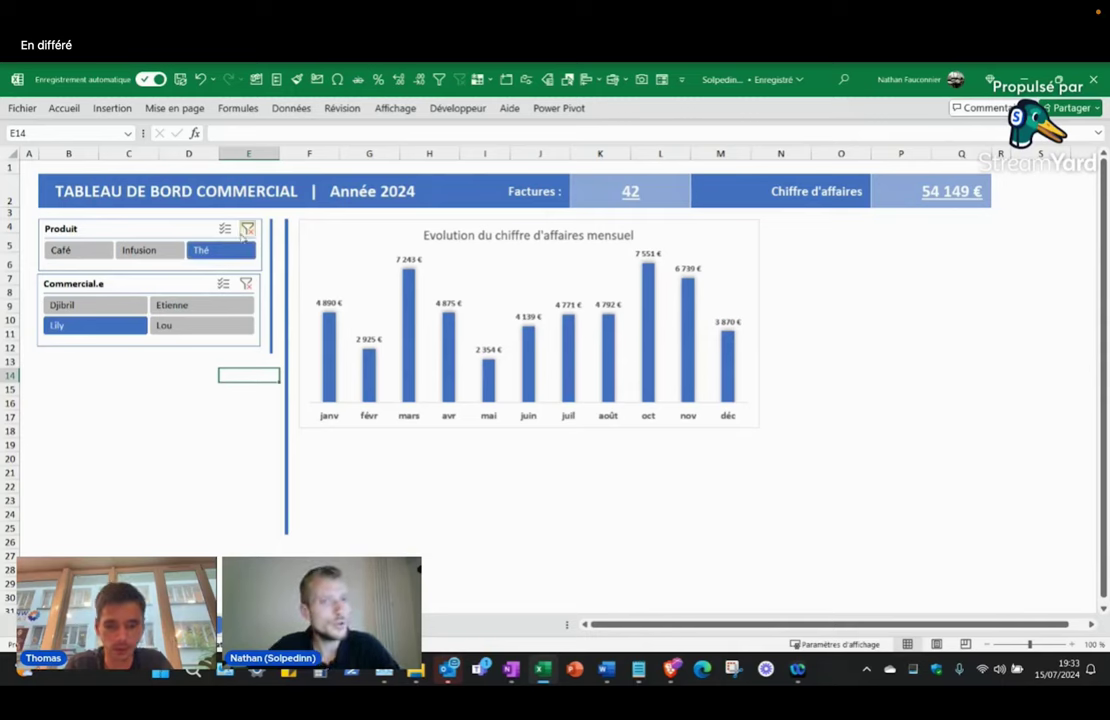
{"action": "left_click", "coordinate": [247, 229]}
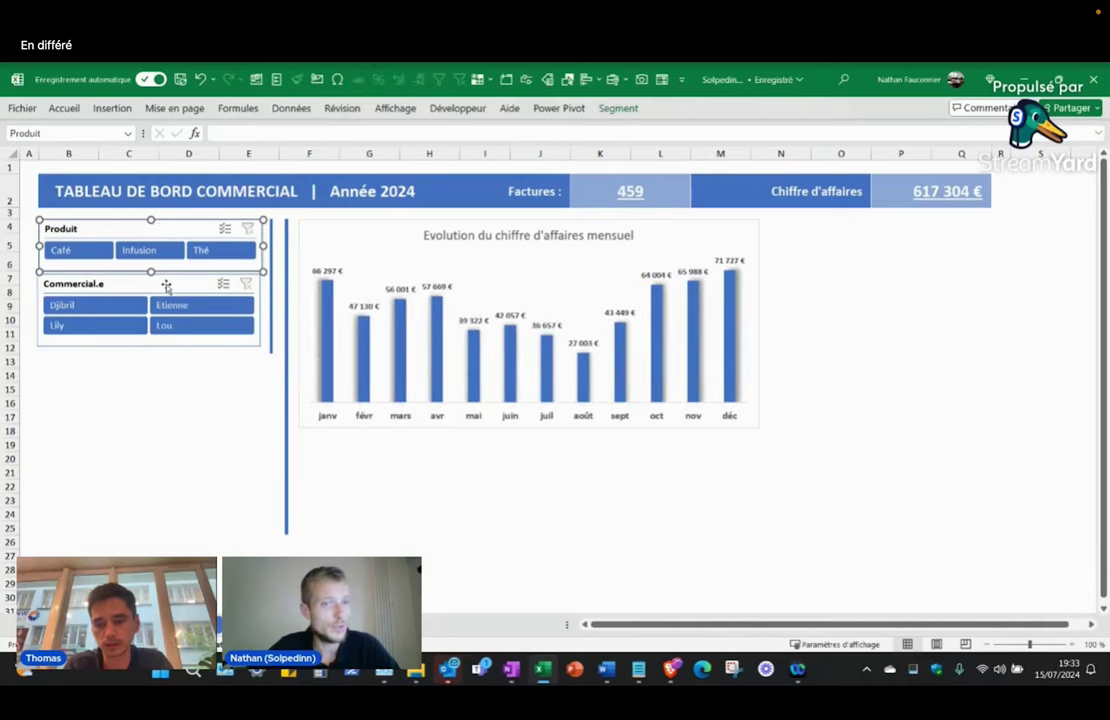
{"action": "left_click", "coordinate": [168, 284], "text": "ctrl"}
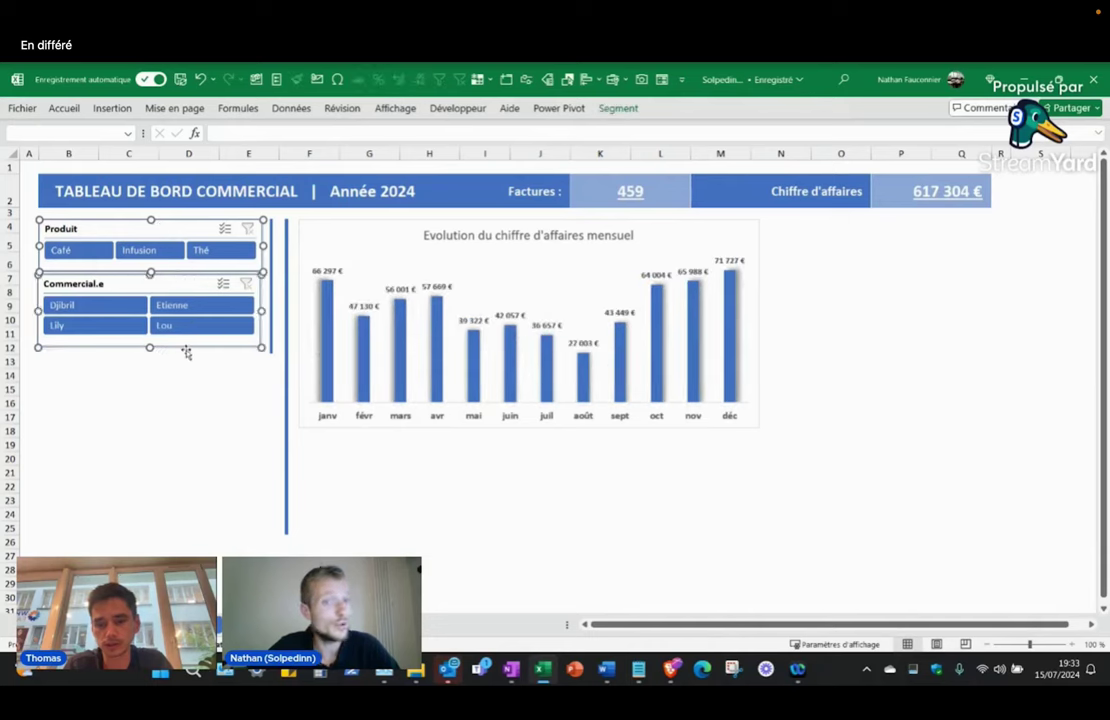
{"action": "right_click", "coordinate": [188, 302]}
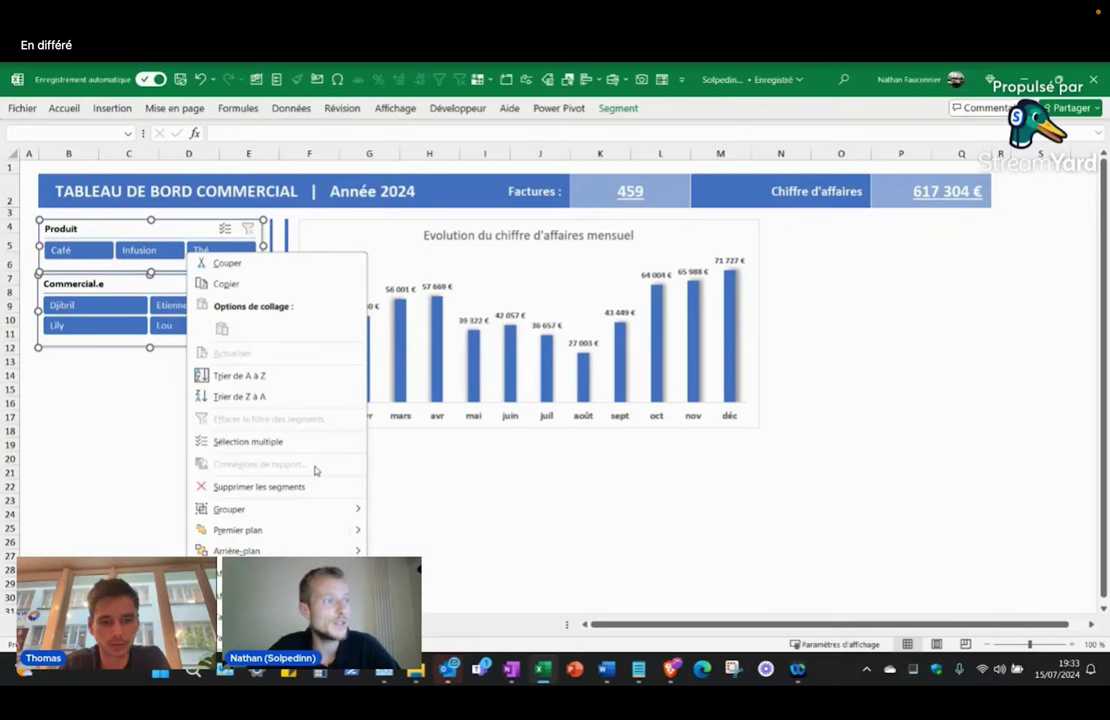
{"action": "key", "text": "Escape"}
{"action": "key", "text": "Escape"}
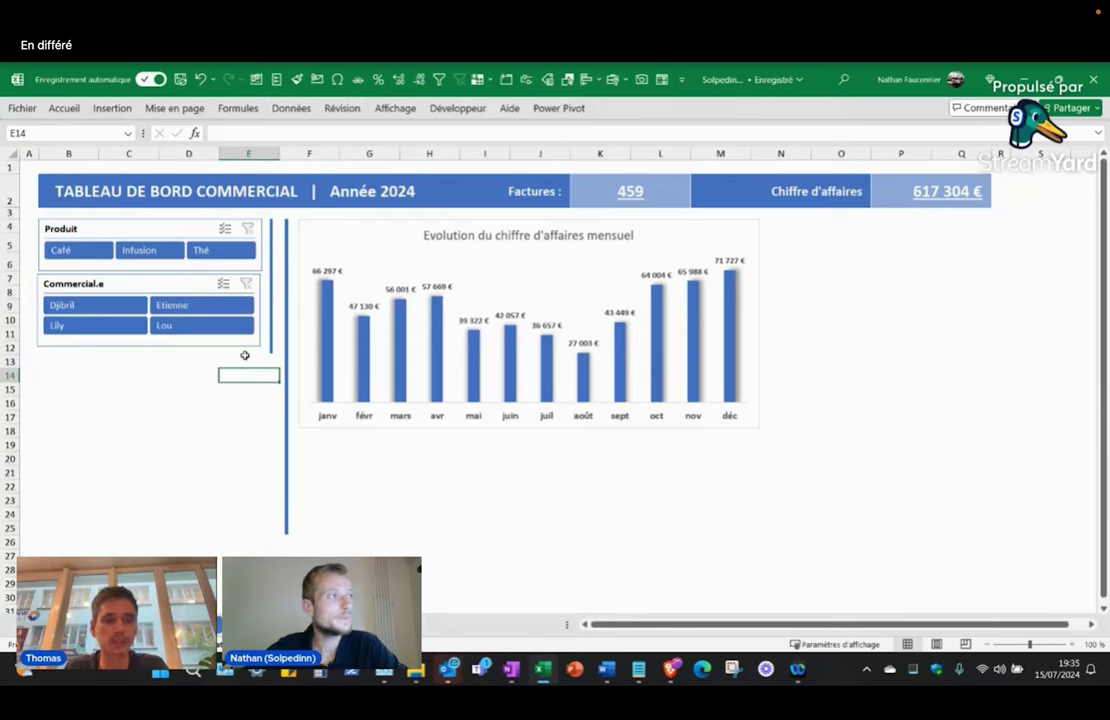
{"action": "key", "text": "alt+Tab"}
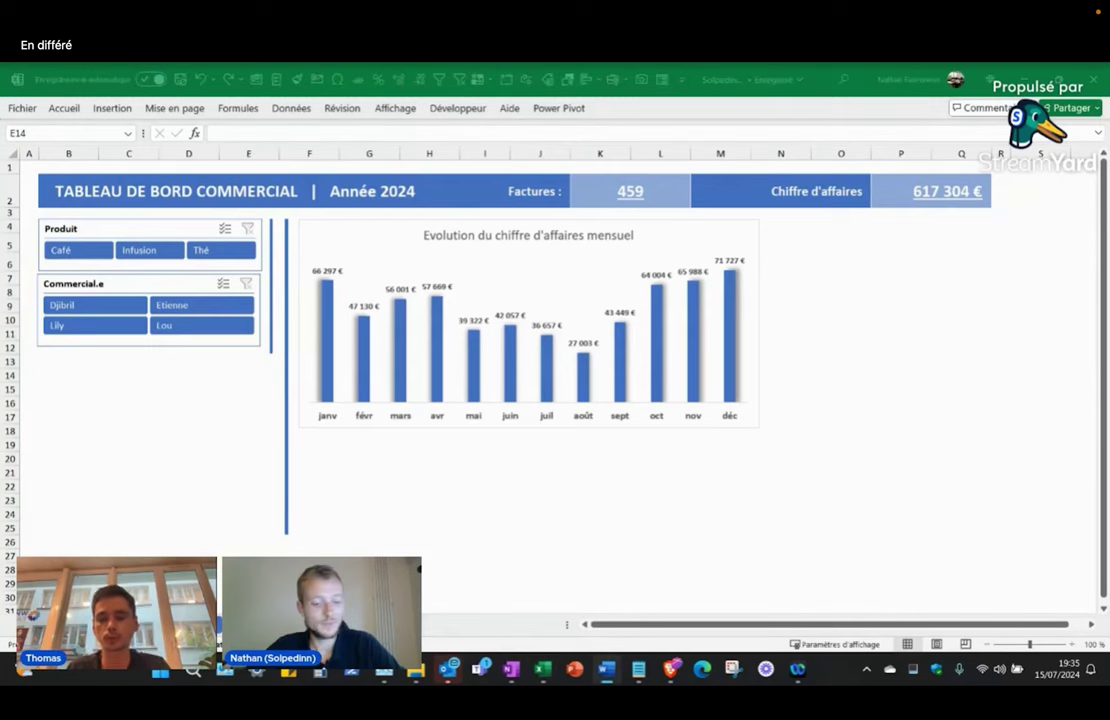
{"action": "key", "text": "alt+Tab"}
{"action": "left_click", "coordinate": [832, 285]}
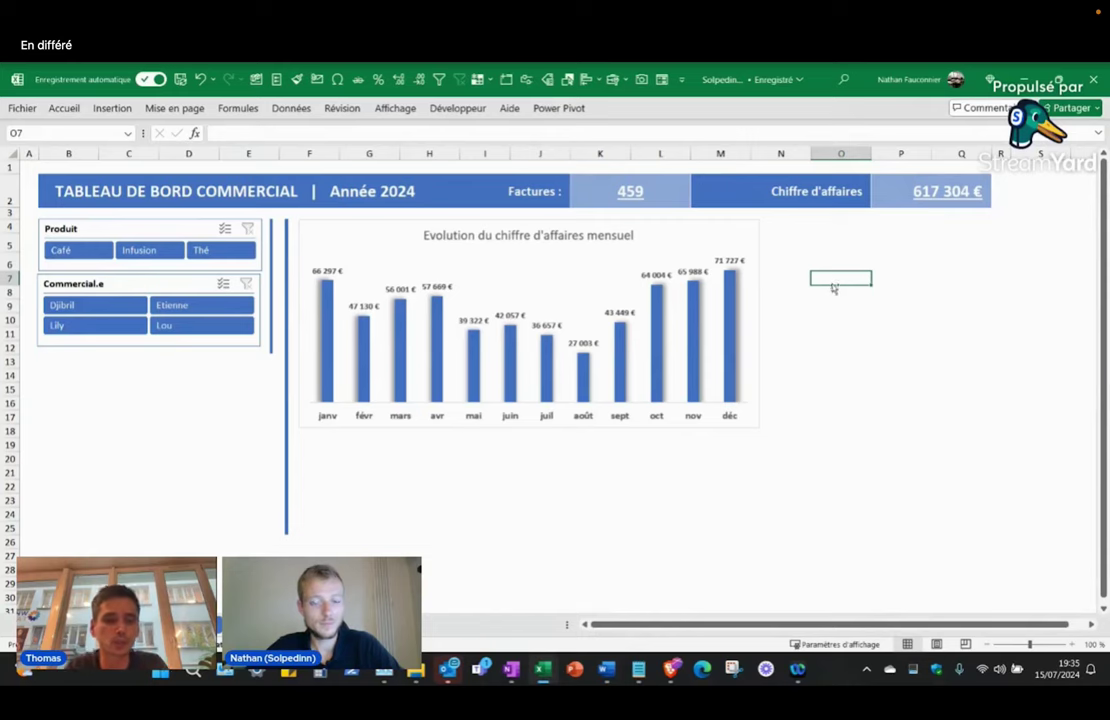
Step: Paste the target dashboard screenshot at A1 and enlarge it to cover most of the dashboard
{"action": "key", "text": "ctrl+v"}
{"action": "left_click_drag", "start_coordinate": [832, 289], "coordinate": [44, 184]}
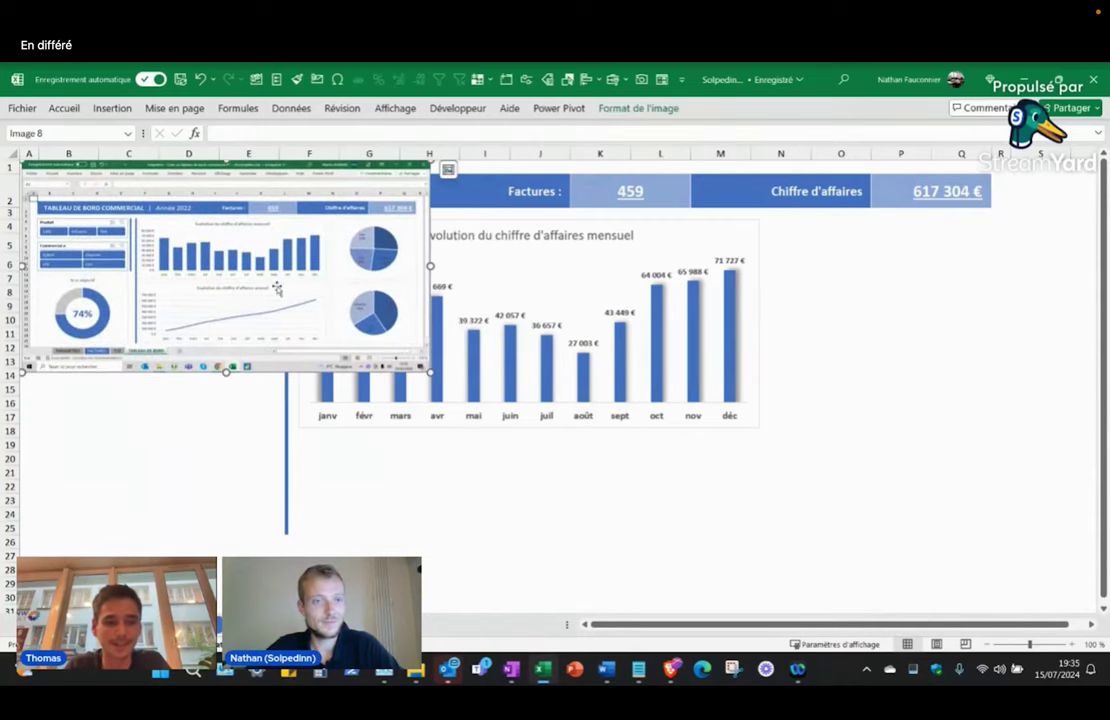
{"action": "left_click_drag", "start_coordinate": [429, 370], "coordinate": [902, 607]}
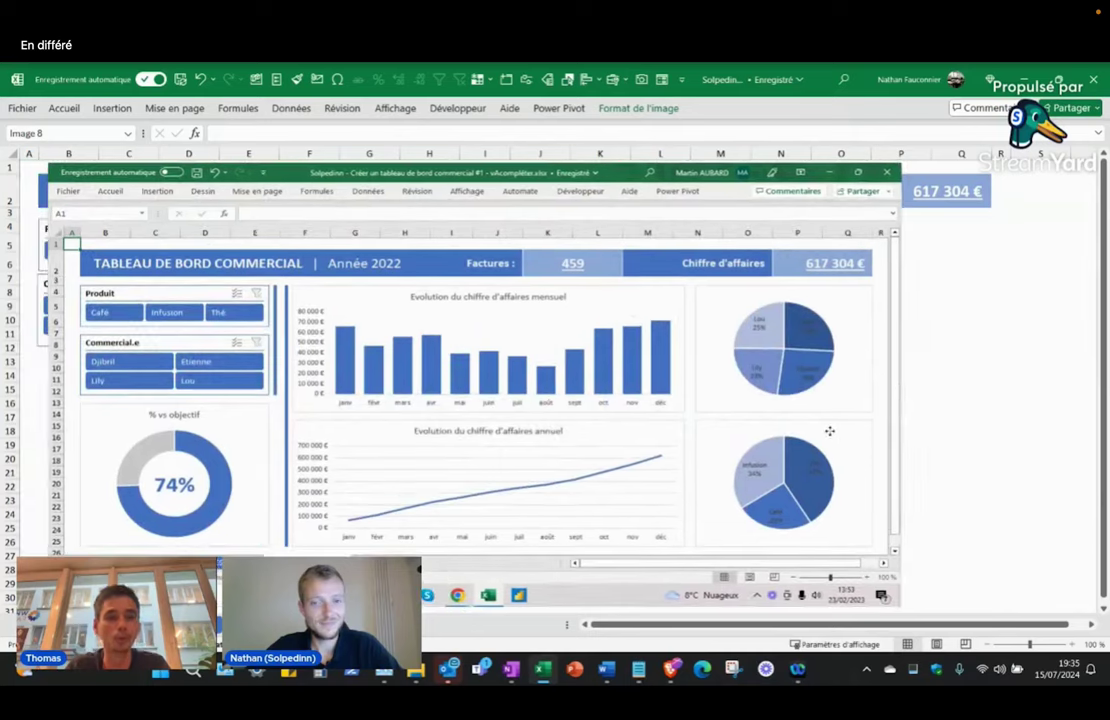
{"action": "left_click", "coordinate": [1020, 431]}
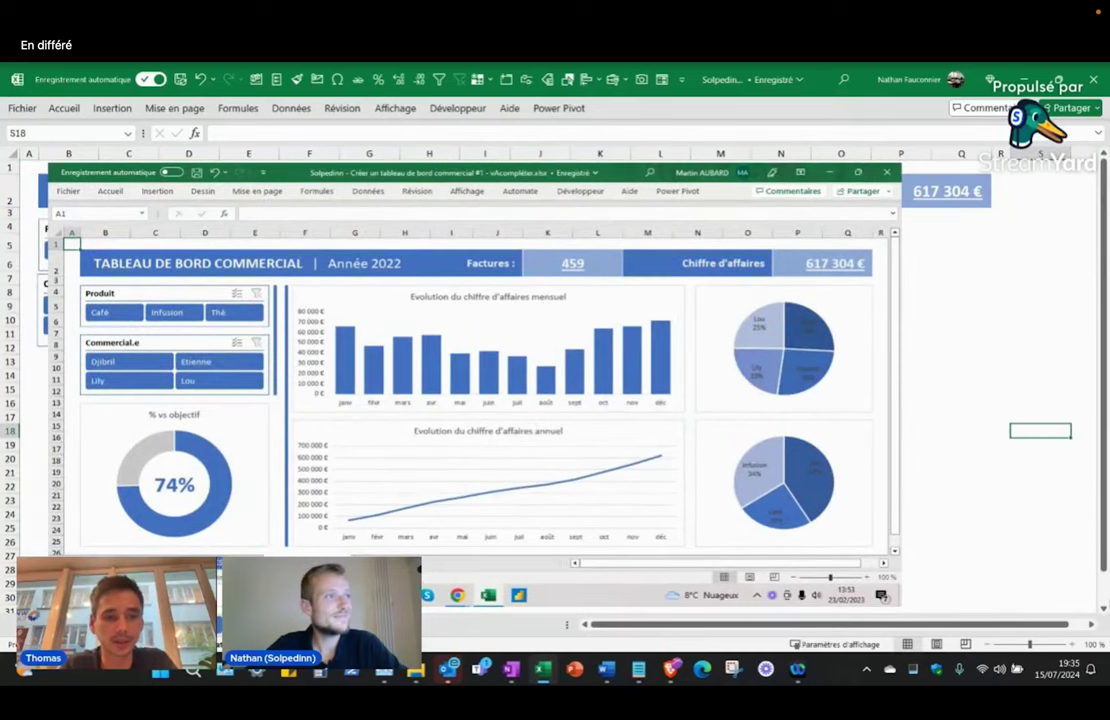